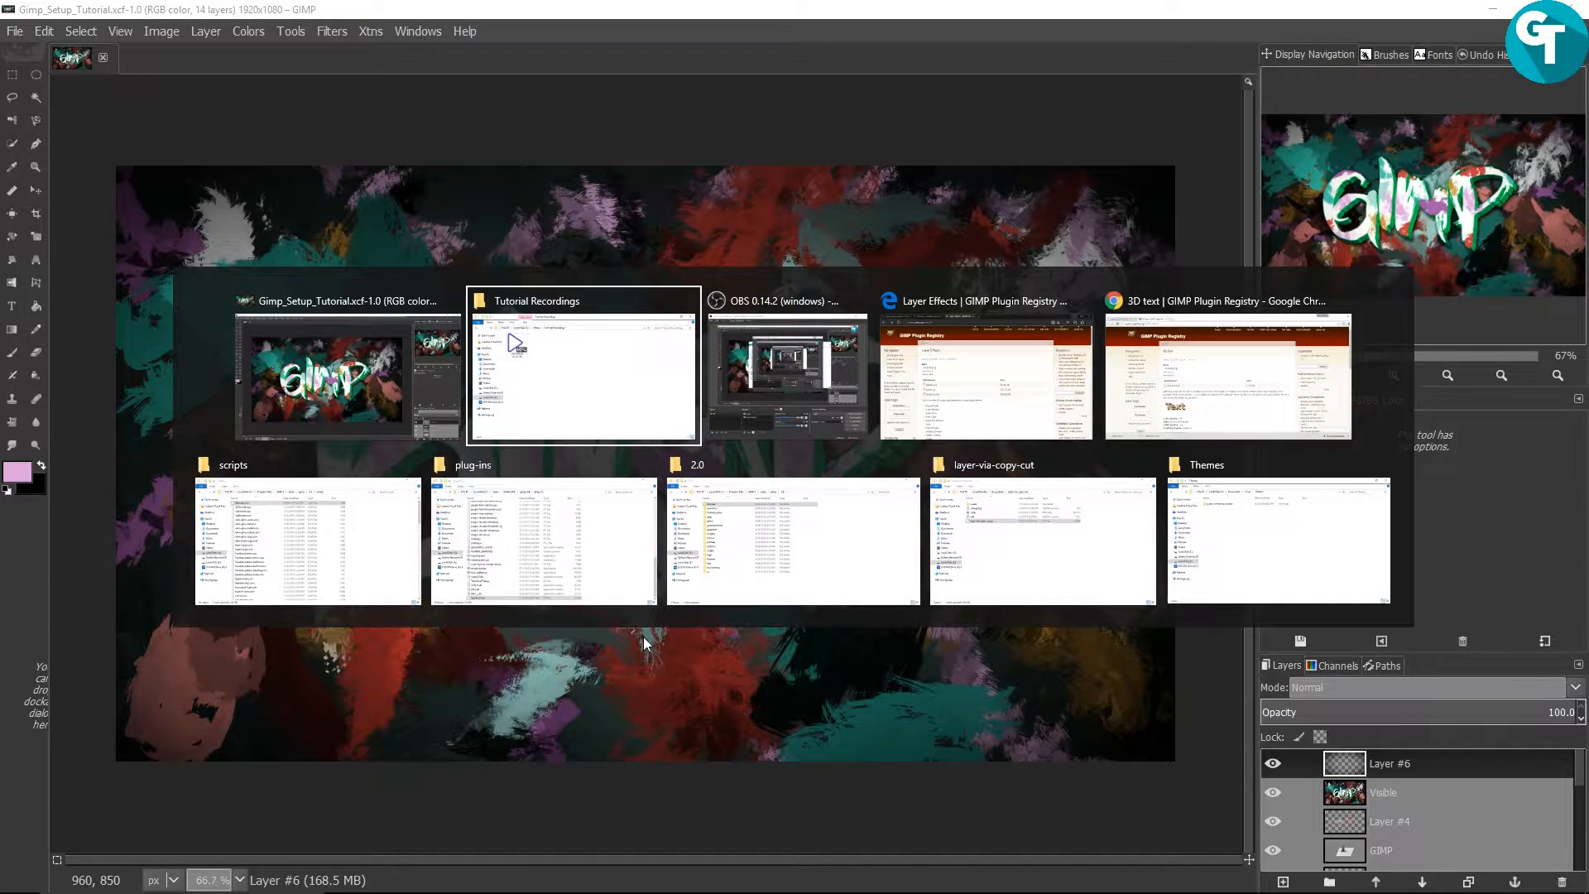
Switch to the File Explorer window that shows the Gimp Themes folder
{"action": "key", "text": "alt+Tab"}
{"action": "key", "text": "alt+Tab"}
{"action": "key", "text": "alt+Tab"}
{"action": "key", "text": "alt+Tab"}
{"action": "key", "text": "alt+Tab"}
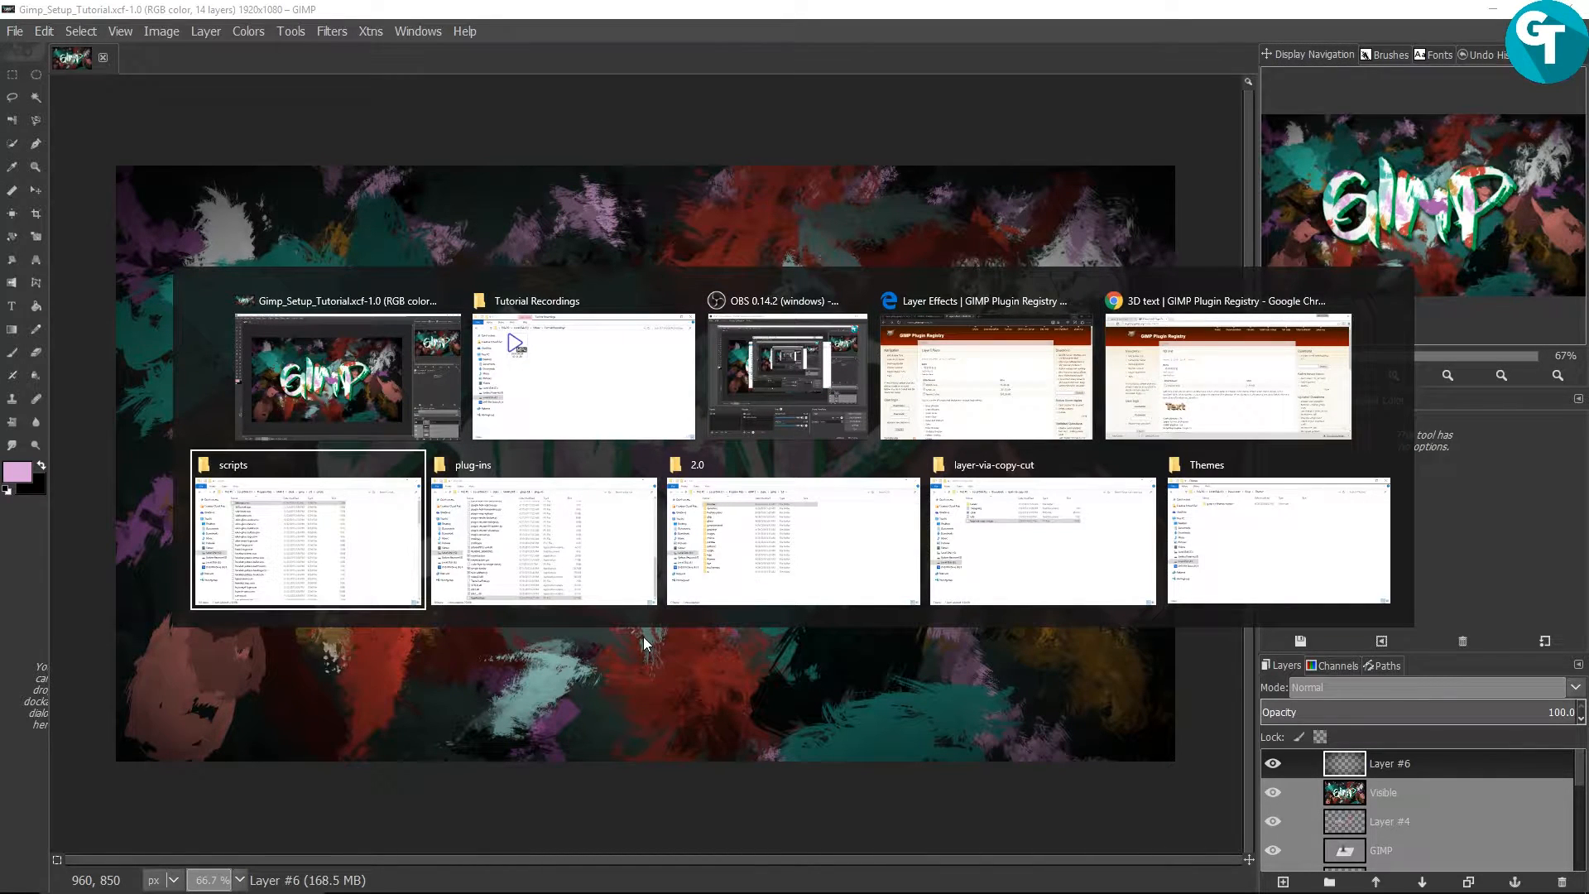
{"action": "key", "text": "alt+Tab"}
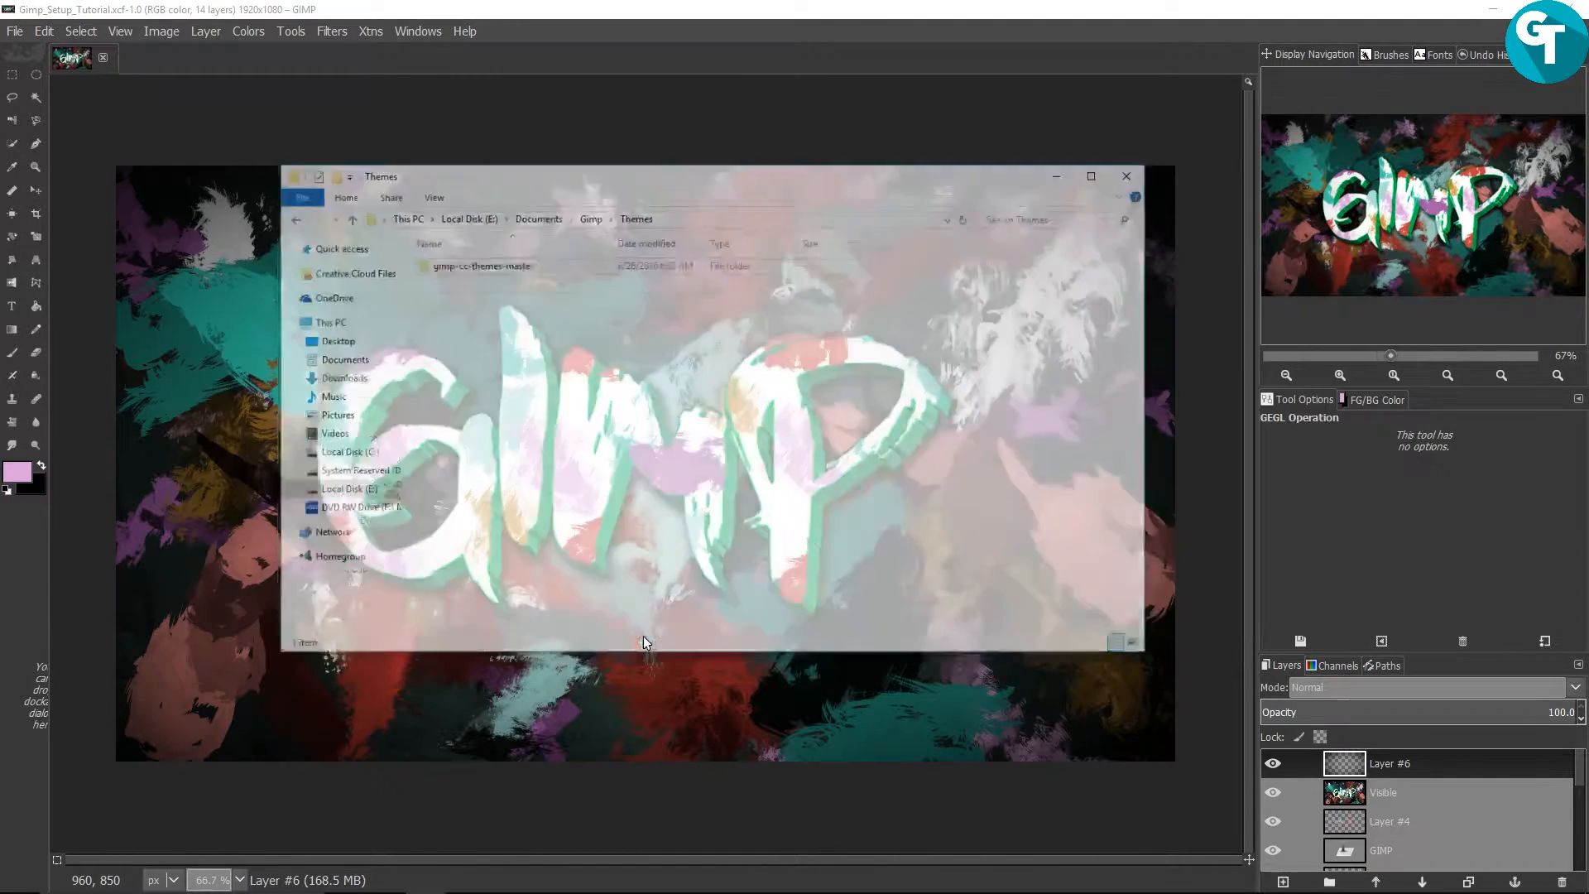
Open the nested gimp-cc-themes-master folders and select the Gimp-CC-Theme-Dark folder
{"action": "left_click", "coordinate": [489, 215]}
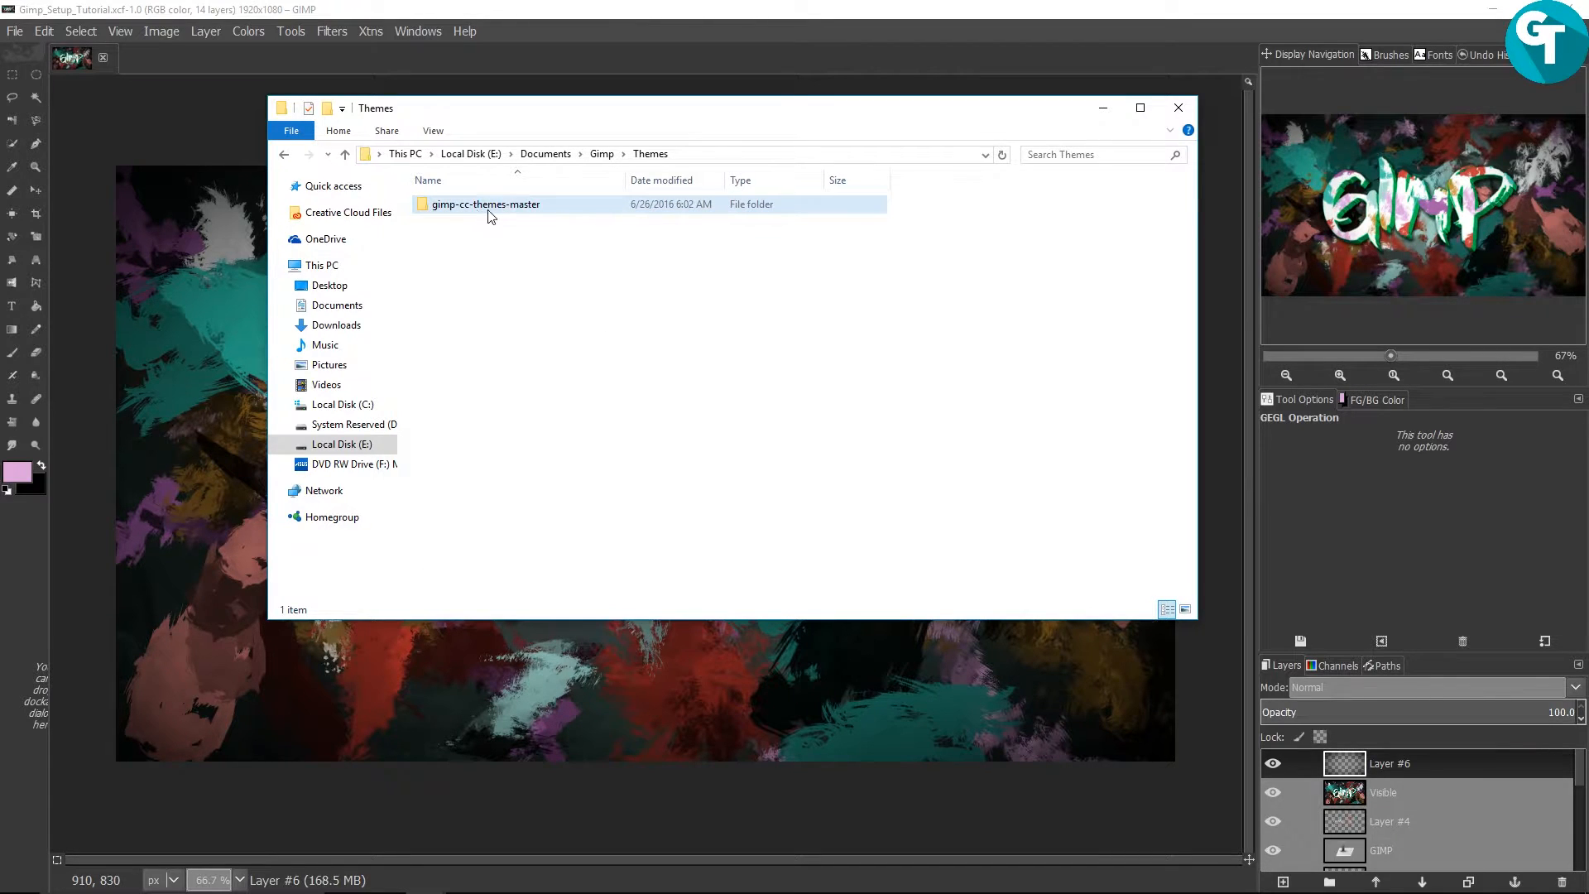
{"action": "left_click", "coordinate": [584, 207]}
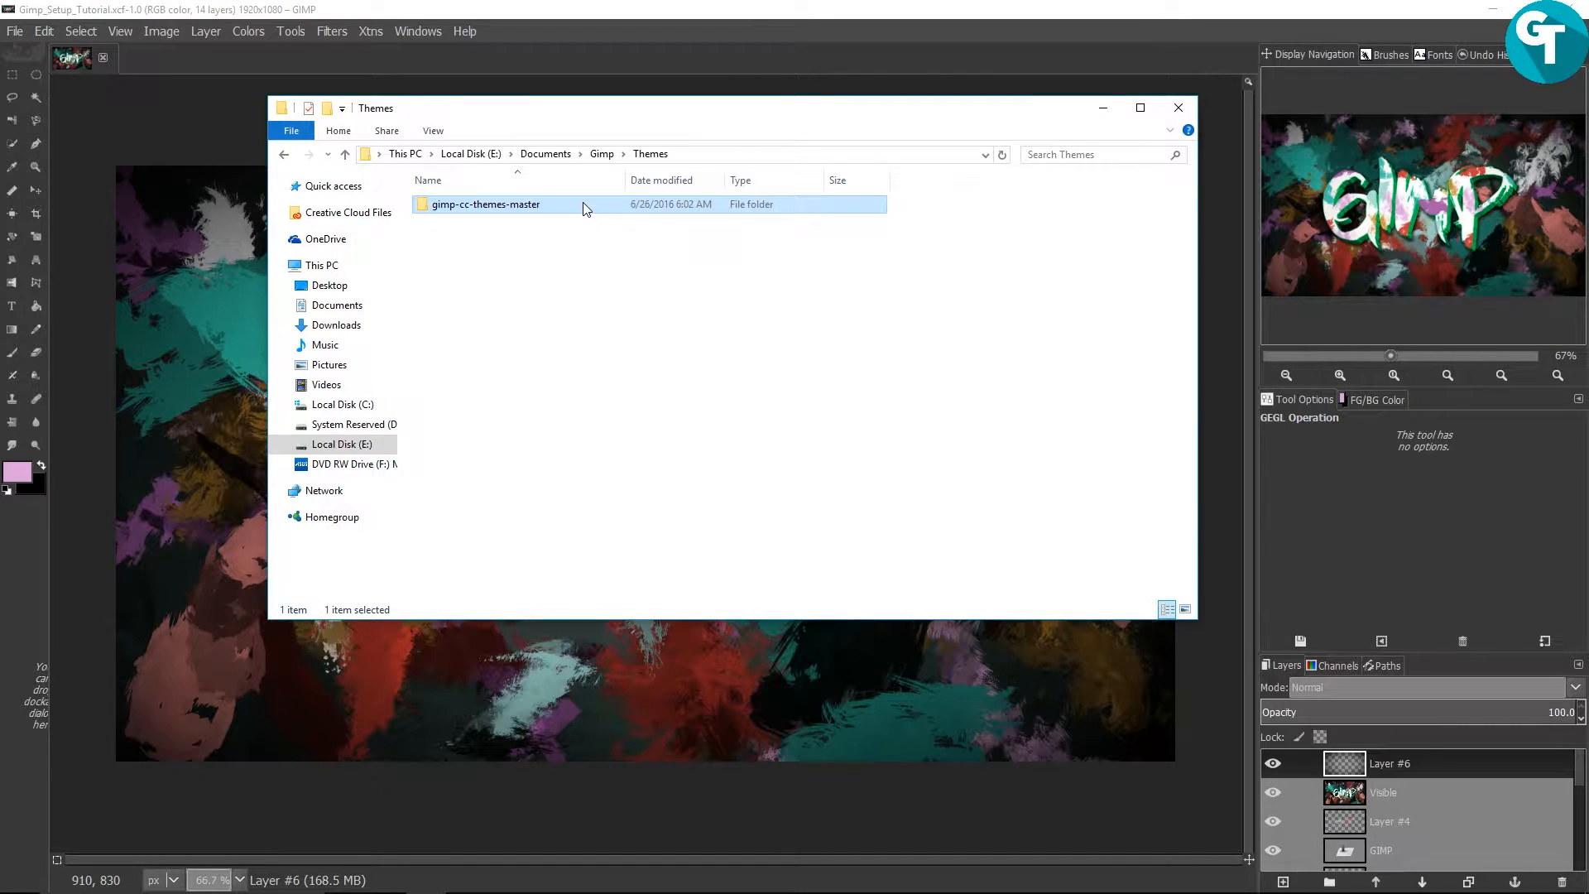
{"action": "double_click", "coordinate": [584, 206]}
{"action": "double_click", "coordinate": [584, 207]}
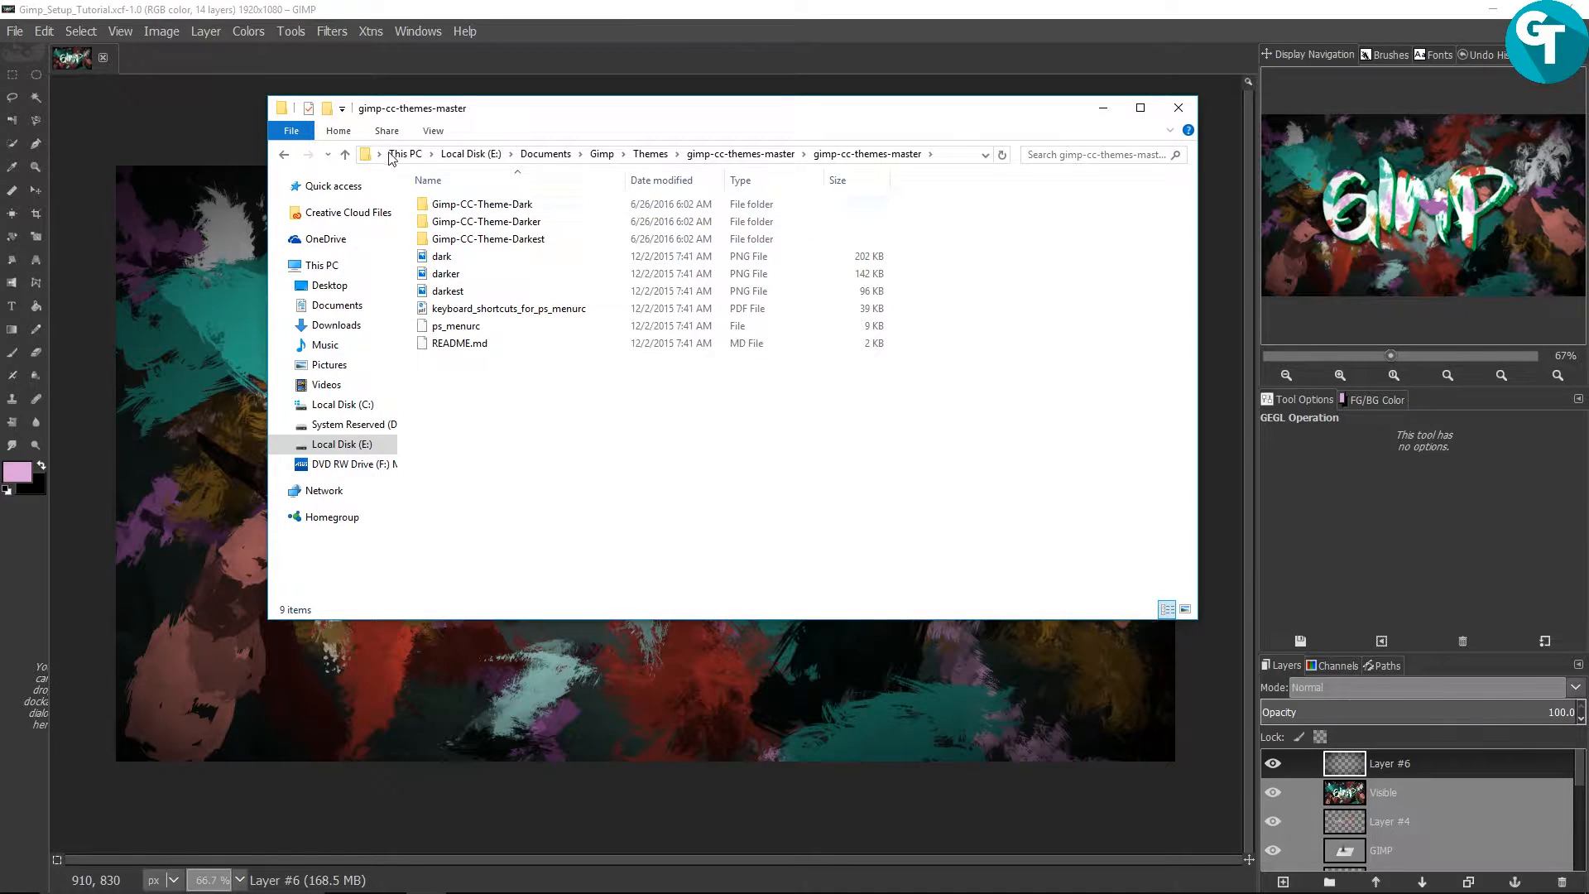
{"action": "left_click", "coordinate": [519, 240]}
{"action": "left_click", "coordinate": [496, 204]}
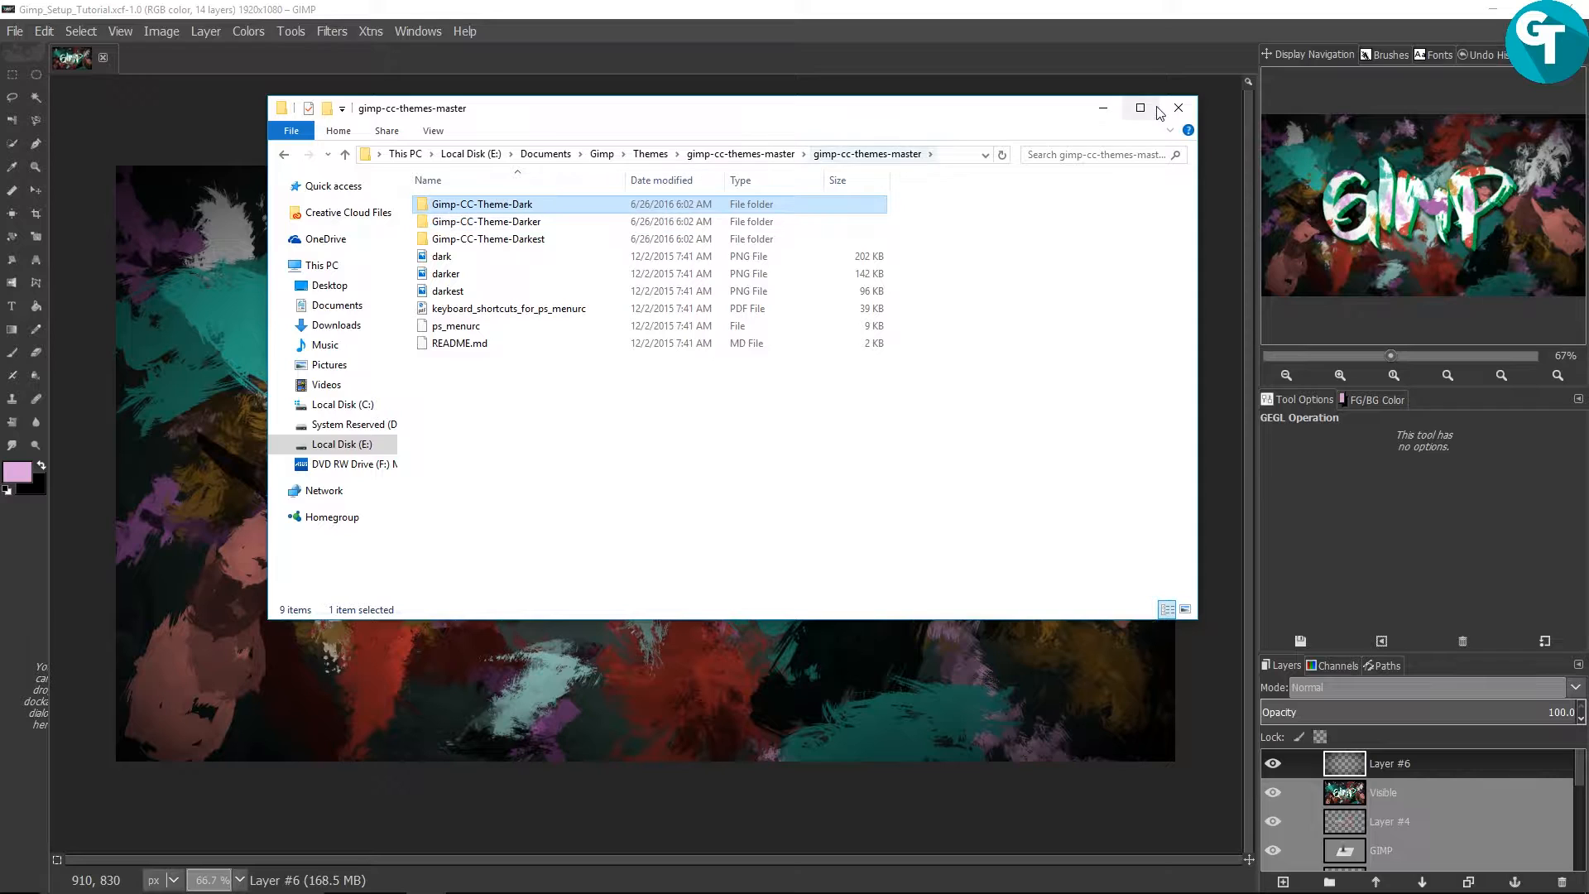
Bring up the GIMP 2 program's 2.0 folder window and open its themes folder
{"action": "key", "text": "alt"}
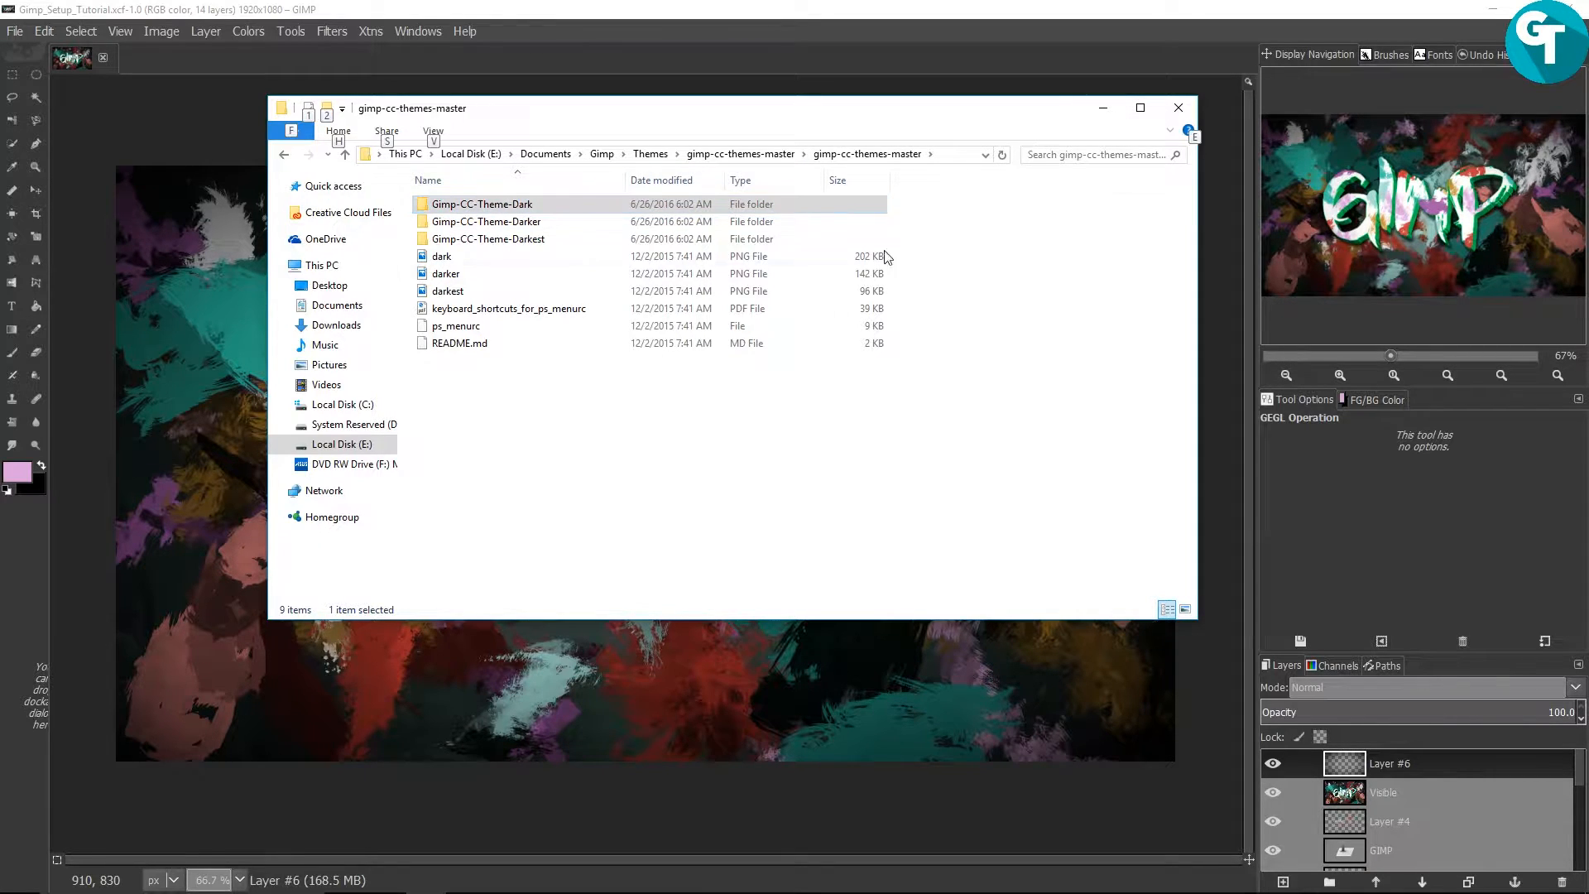
{"action": "left_click", "coordinate": [443, 878]}
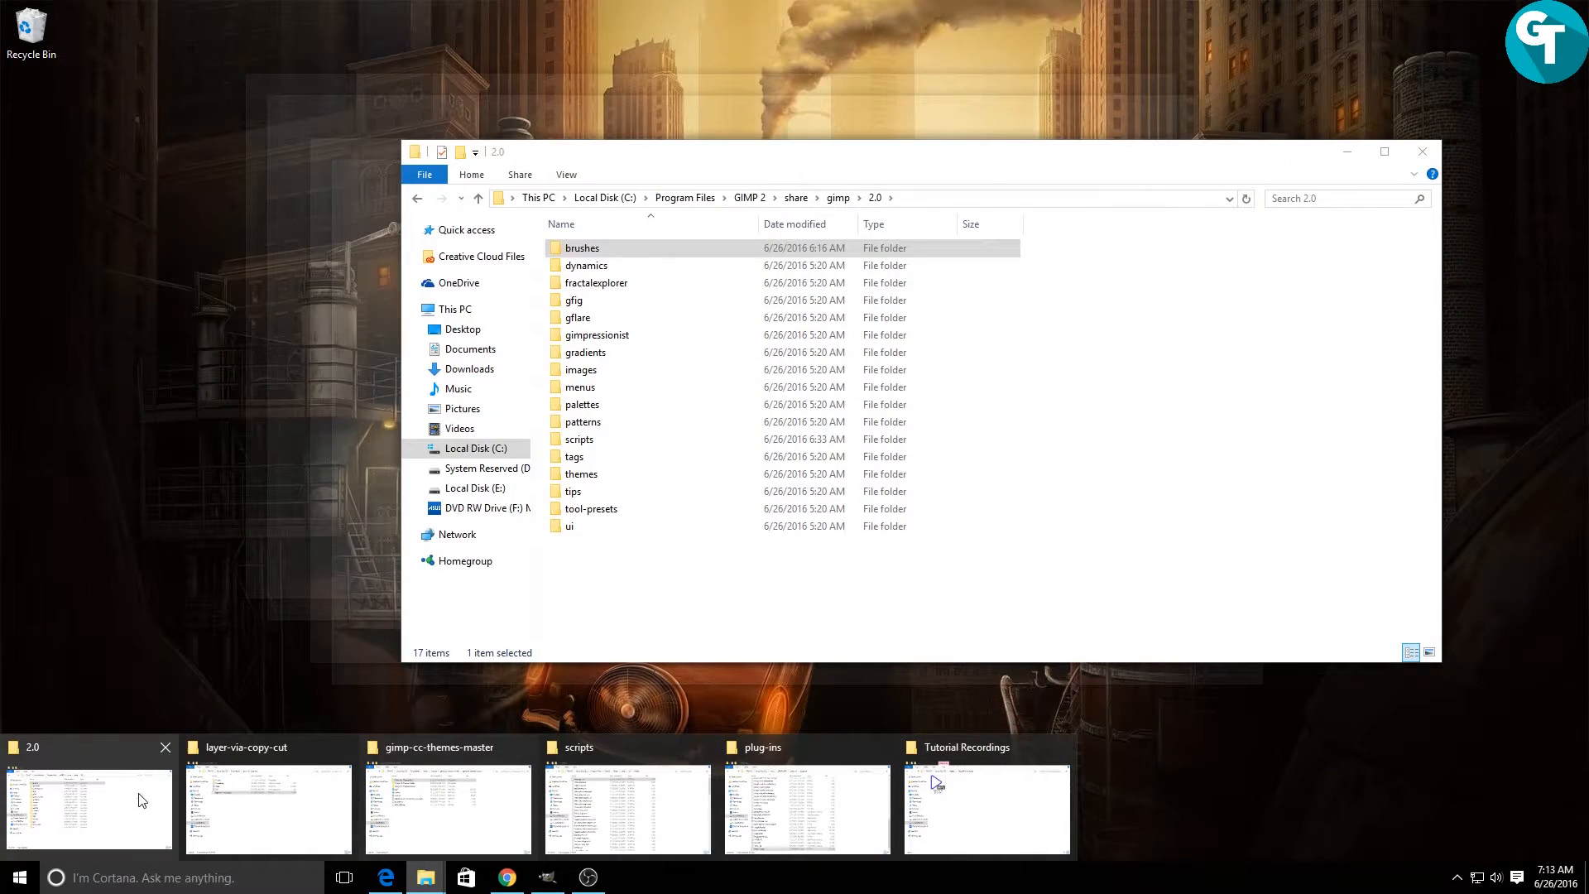
{"action": "left_click", "coordinate": [142, 800]}
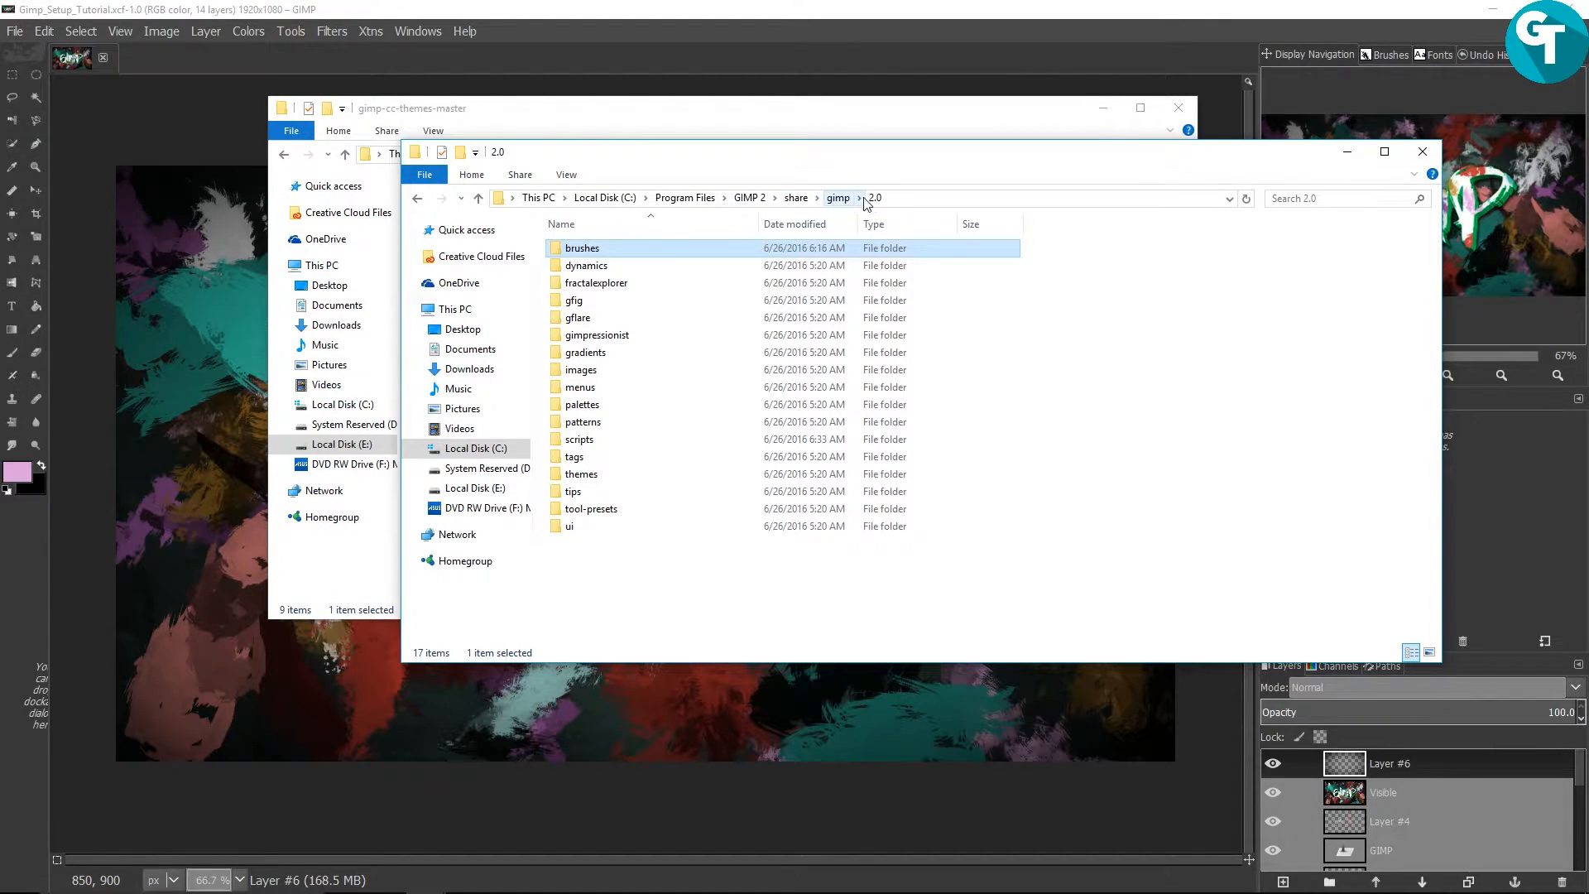
{"action": "double_click", "coordinate": [645, 477]}
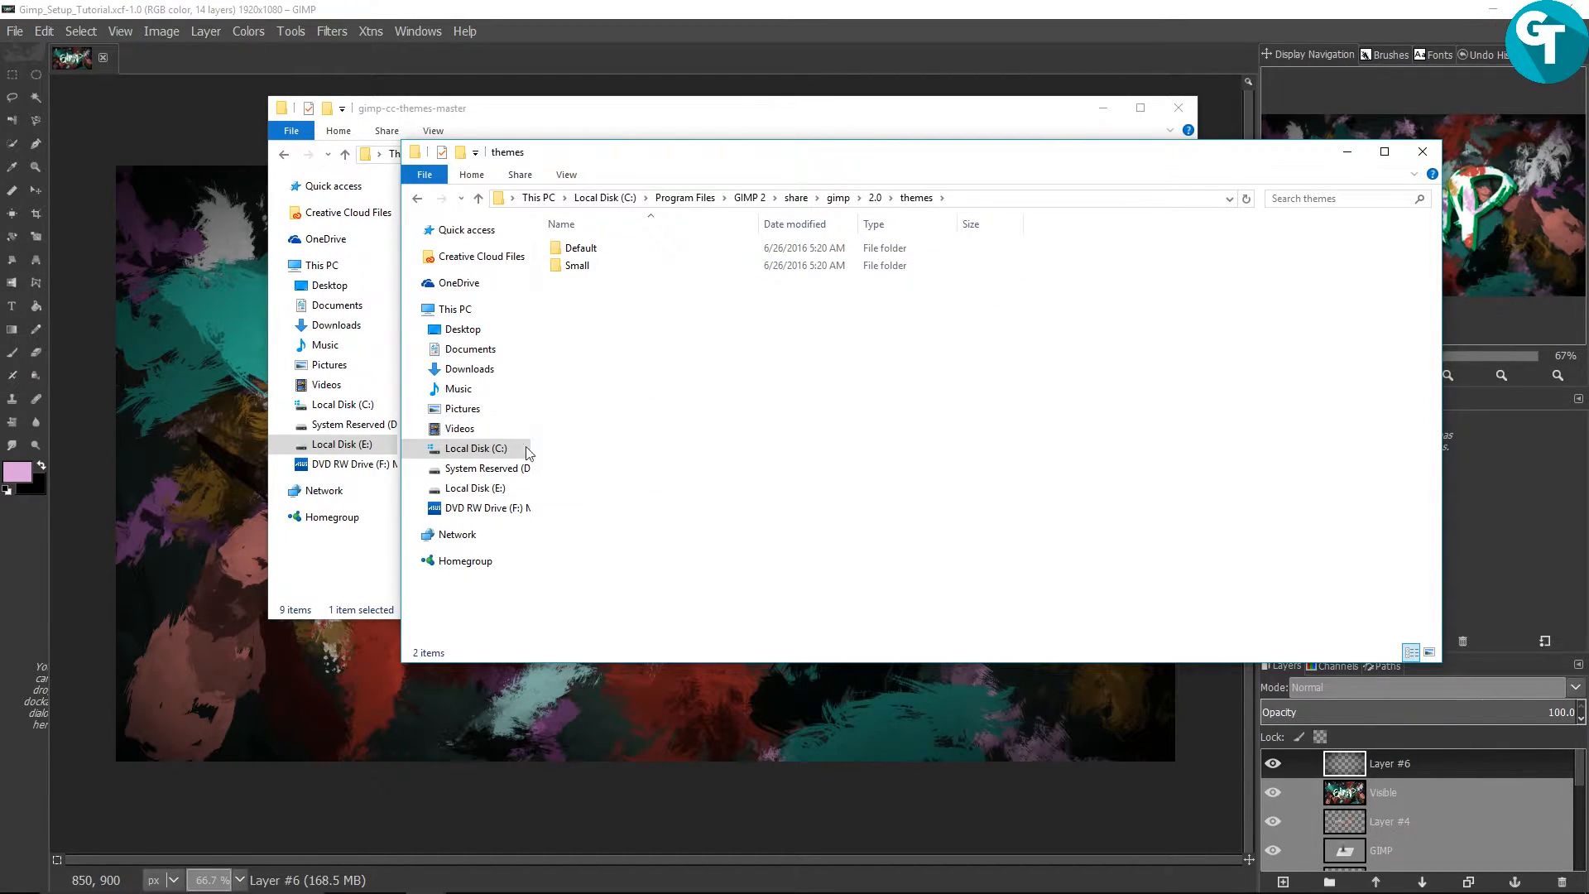
Go to the .gimp-2.8 themes folder in the user's profile on drive C: and select all three Gimp-CC theme folders
{"action": "left_click", "coordinate": [478, 449]}
{"action": "scroll", "coordinate": [703, 390], "scroll_direction": "down", "scroll_amount": 5}
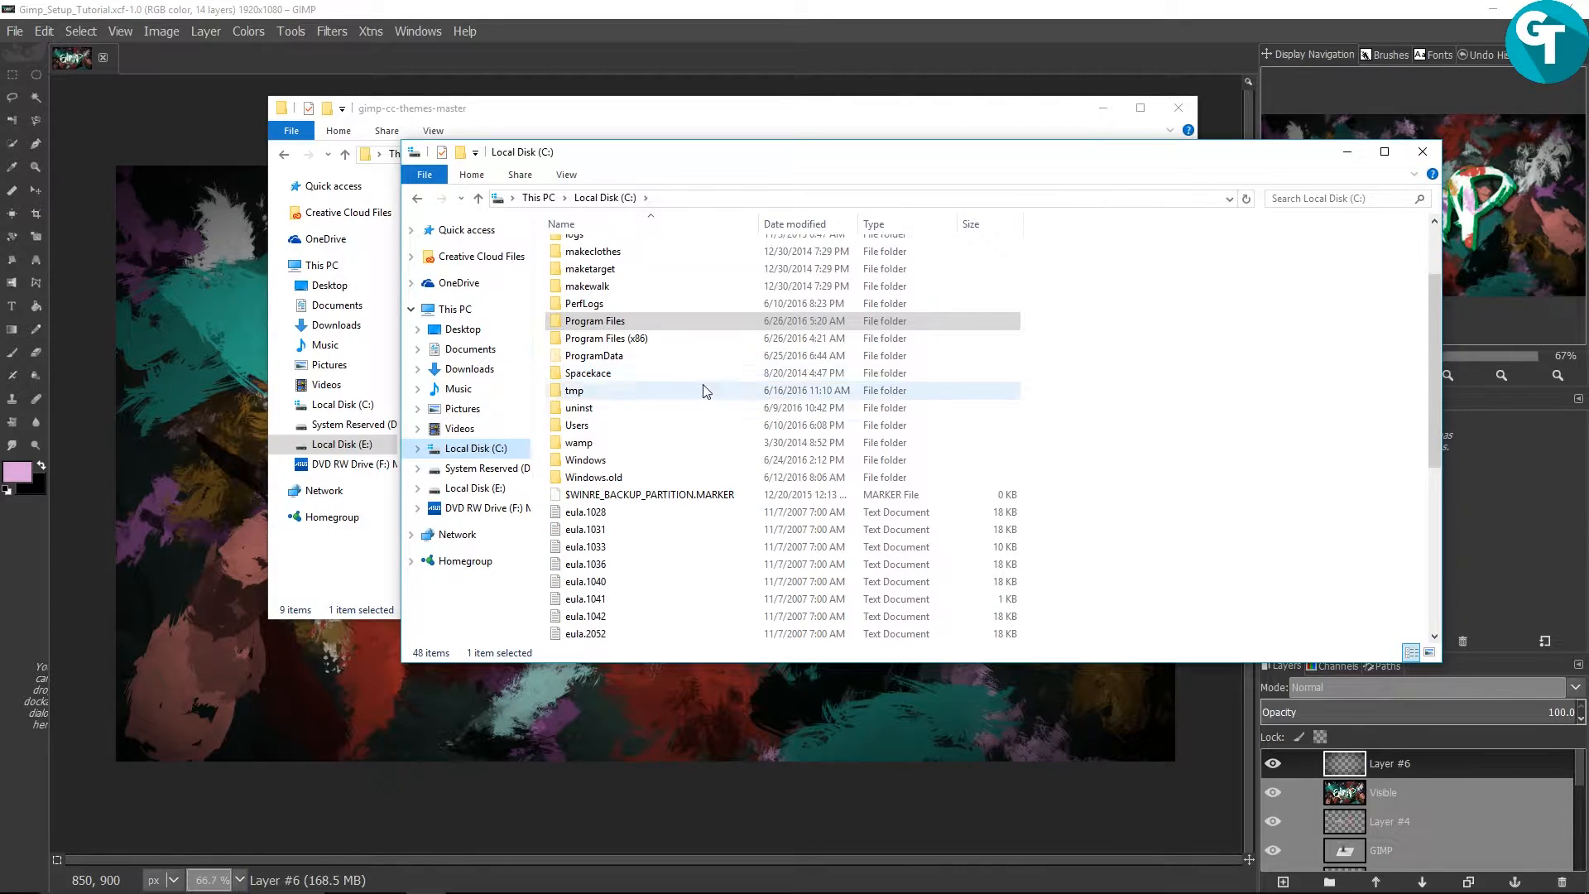
{"action": "double_click", "coordinate": [622, 427]}
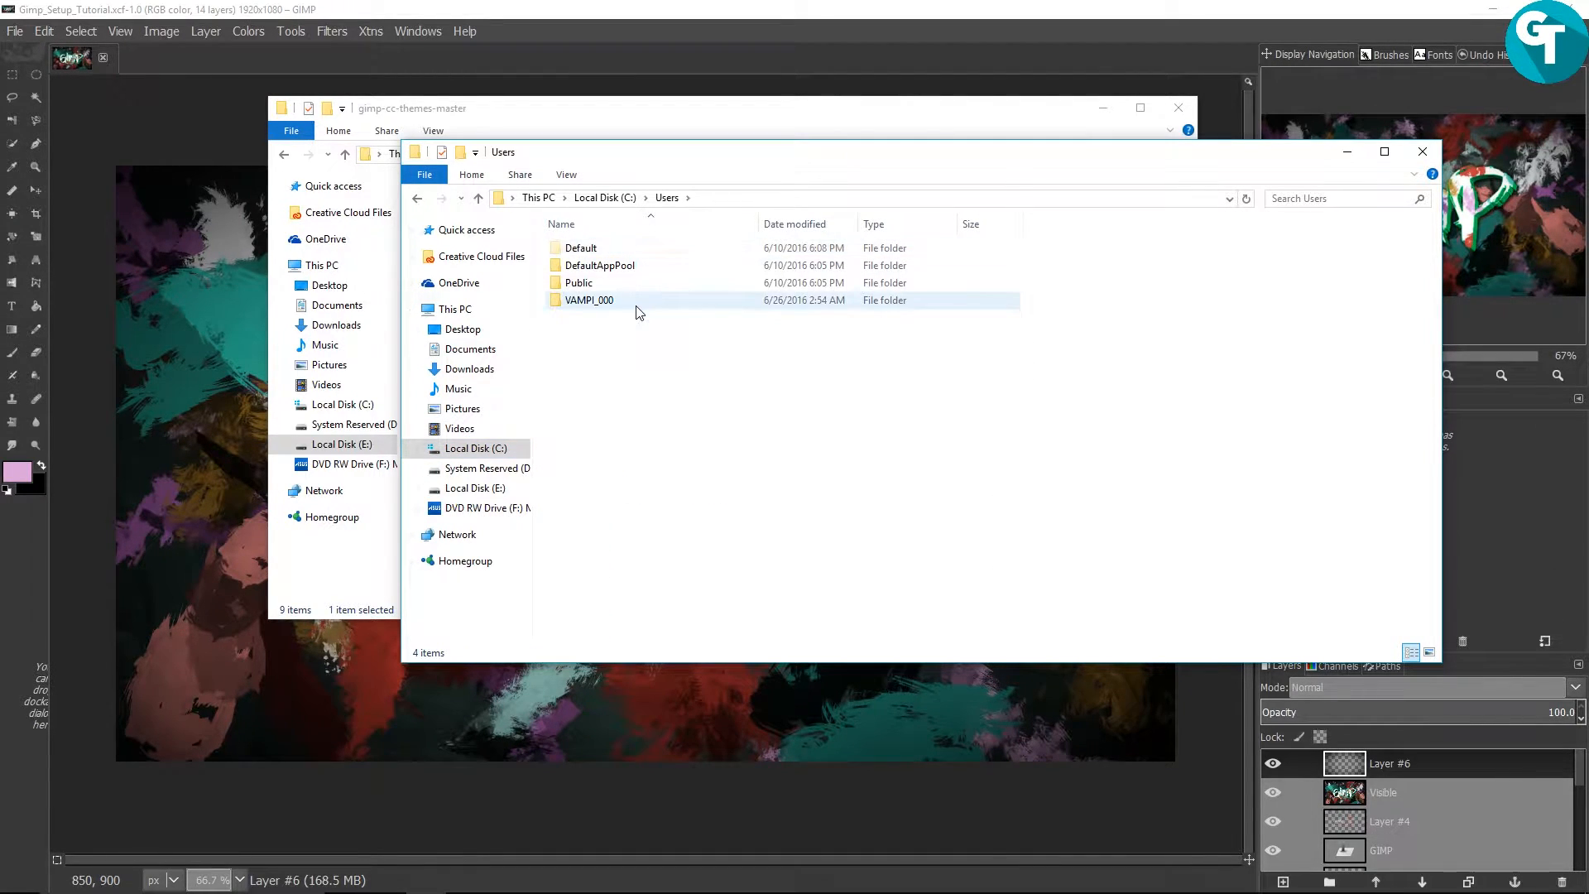
{"action": "double_click", "coordinate": [638, 305]}
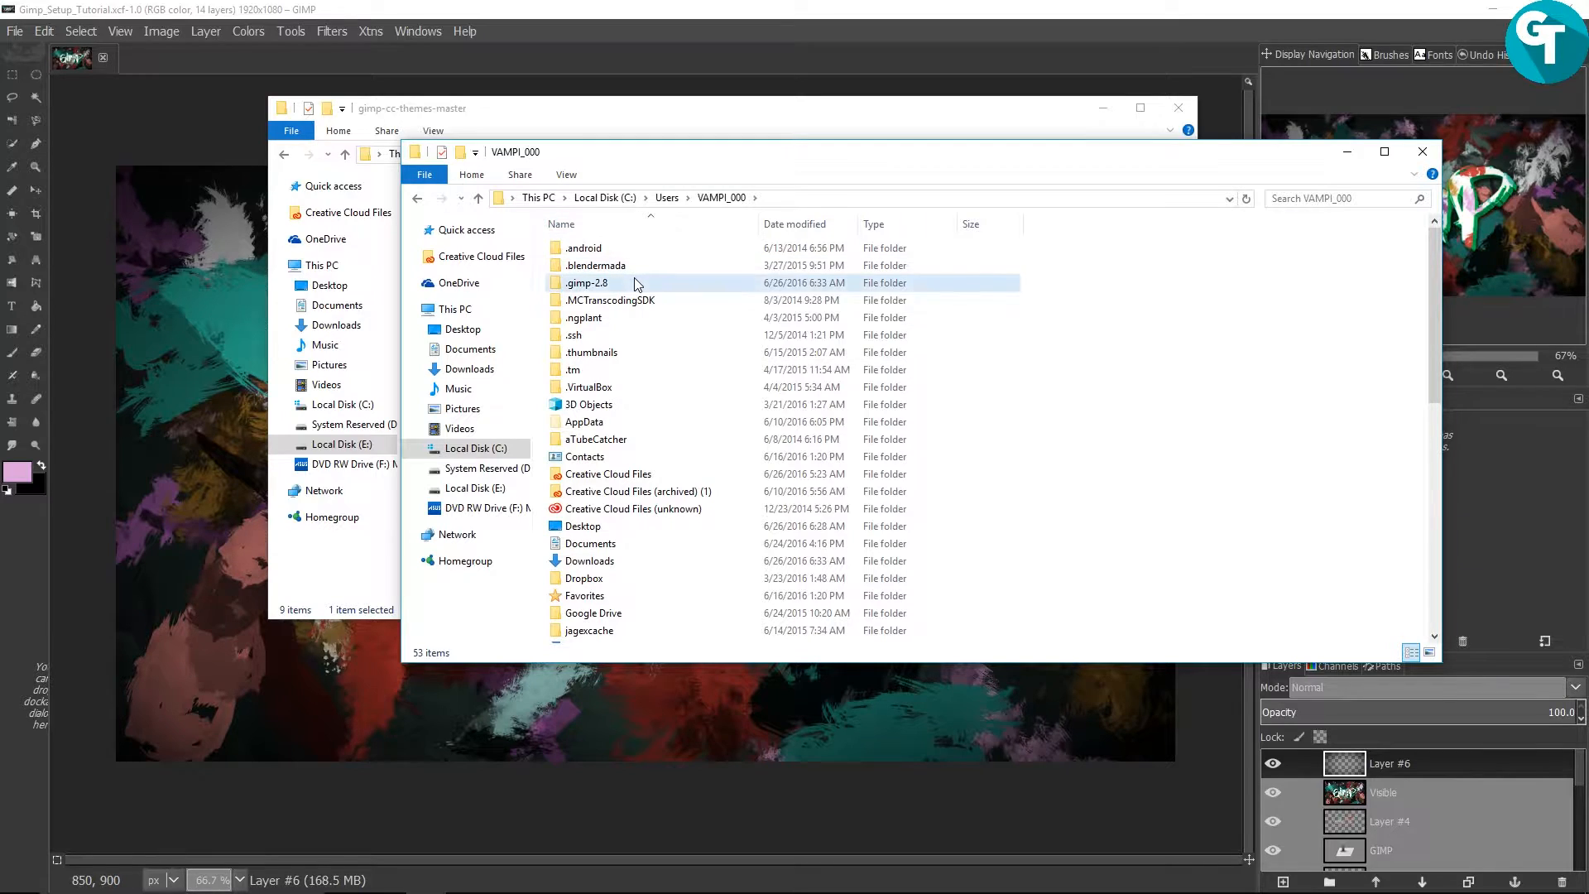
{"action": "double_click", "coordinate": [637, 284]}
{"action": "double_click", "coordinate": [627, 406]}
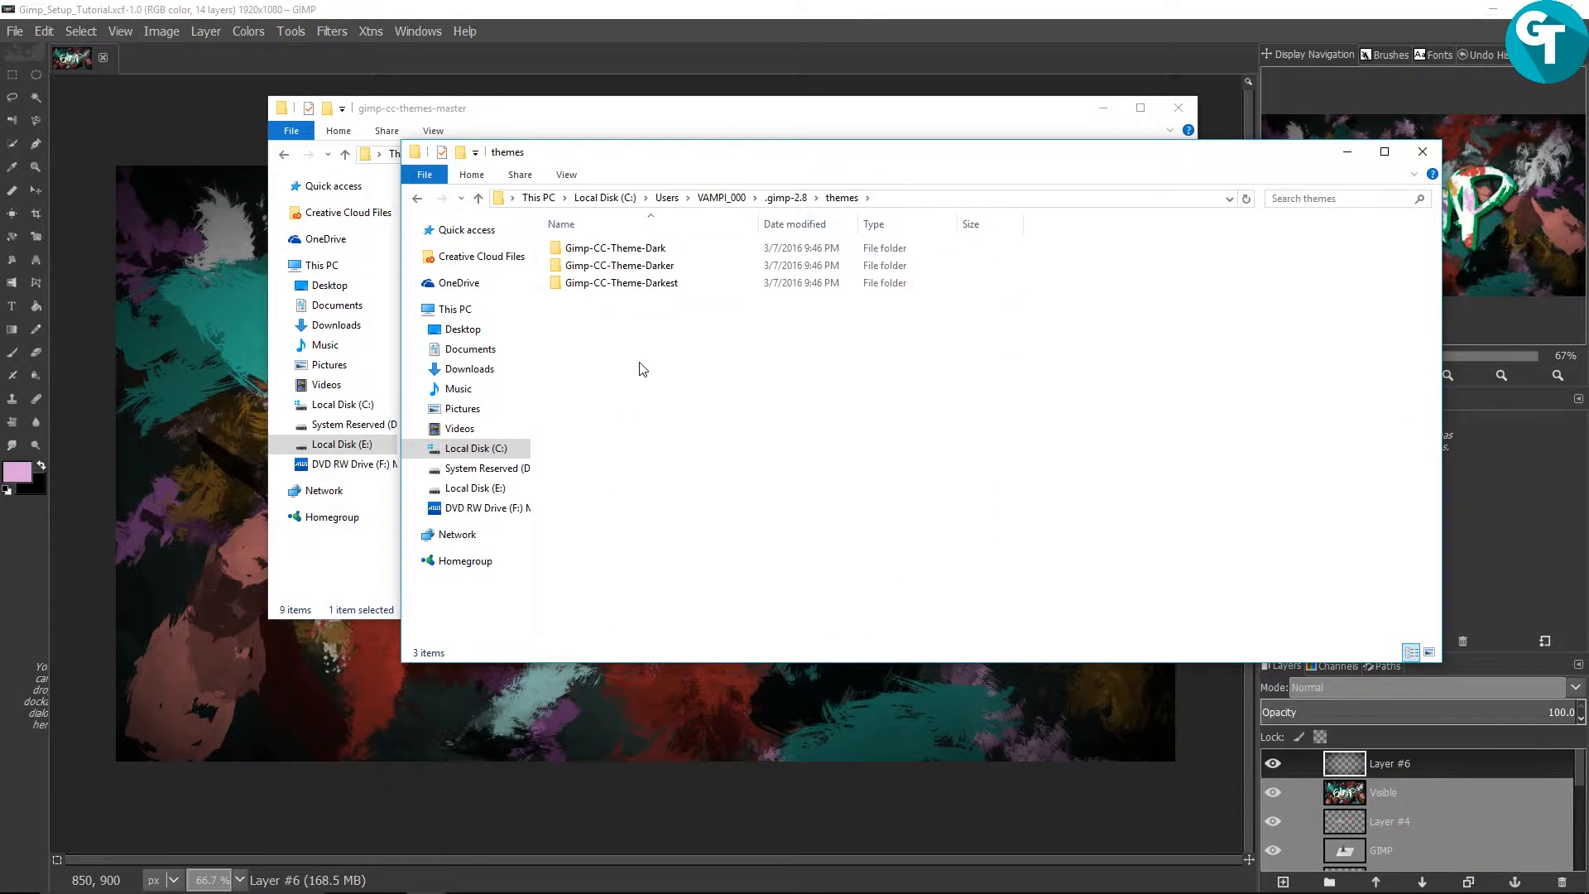
{"action": "left_click_drag", "start_coordinate": [658, 355], "coordinate": [654, 249]}
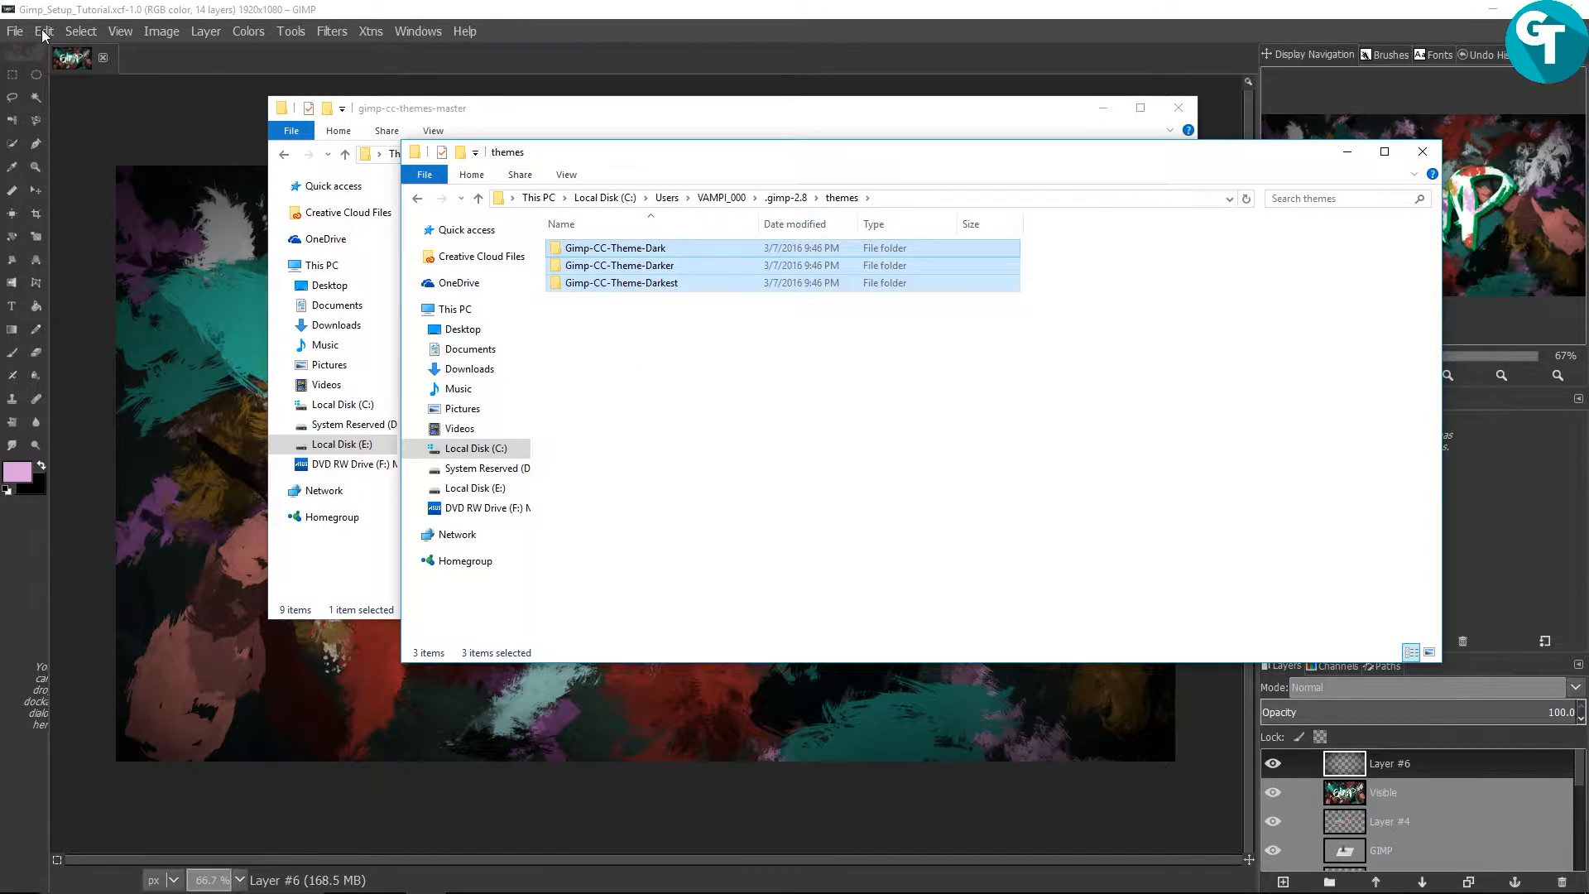
Switch to GIMP and set the interface theme to Gimp-CC-Theme-Dark in Preferences
{"action": "left_click", "coordinate": [13, 33]}
{"action": "mouse_move", "coordinate": [44, 32]}
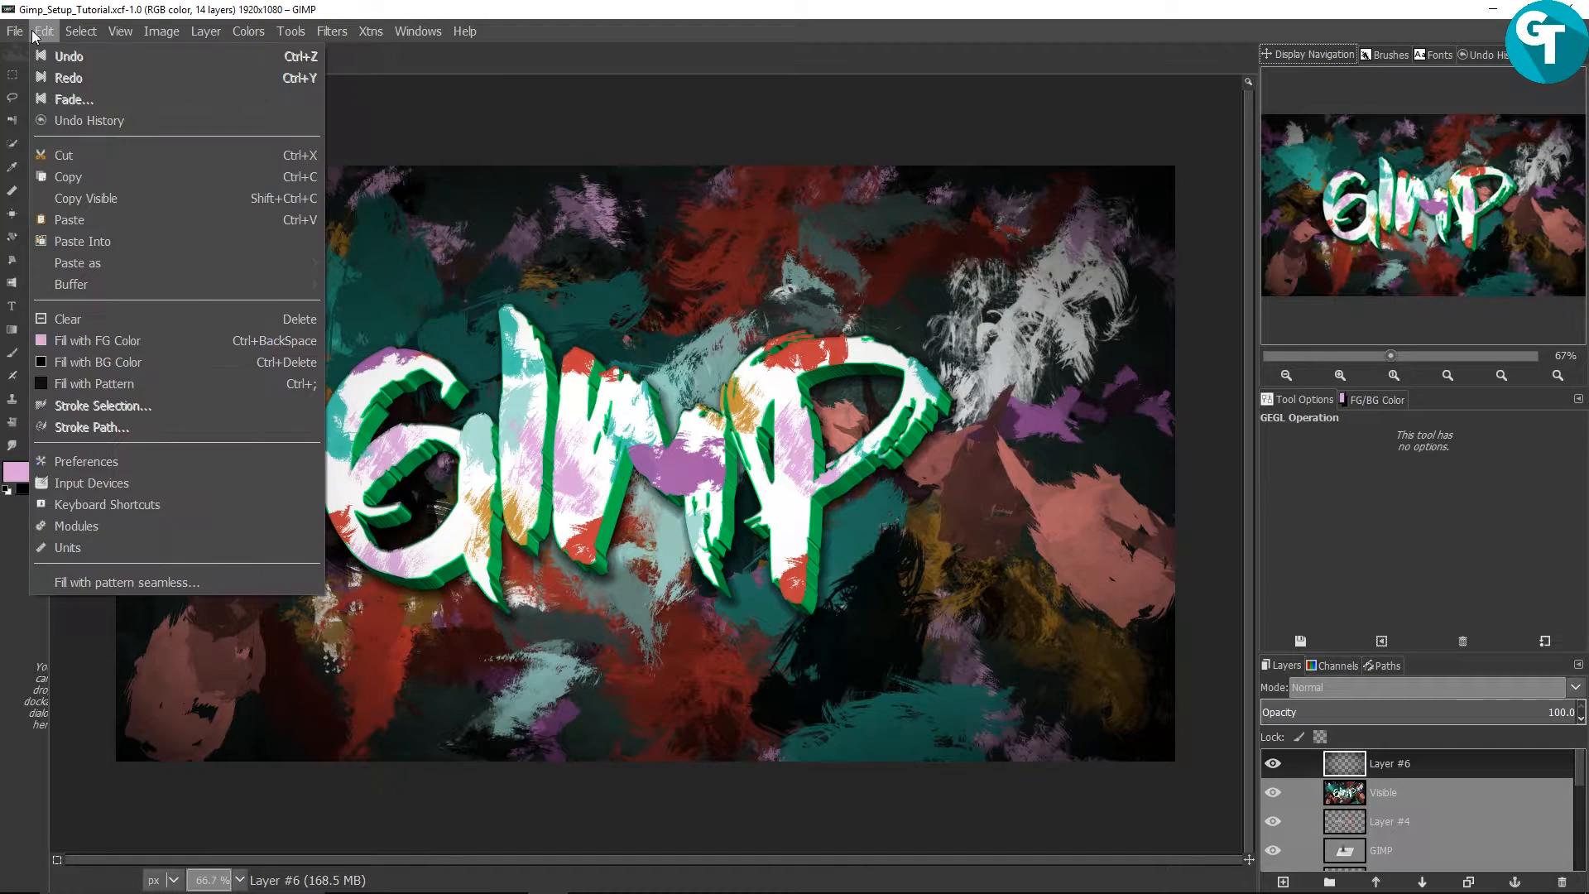
{"action": "left_click", "coordinate": [108, 460]}
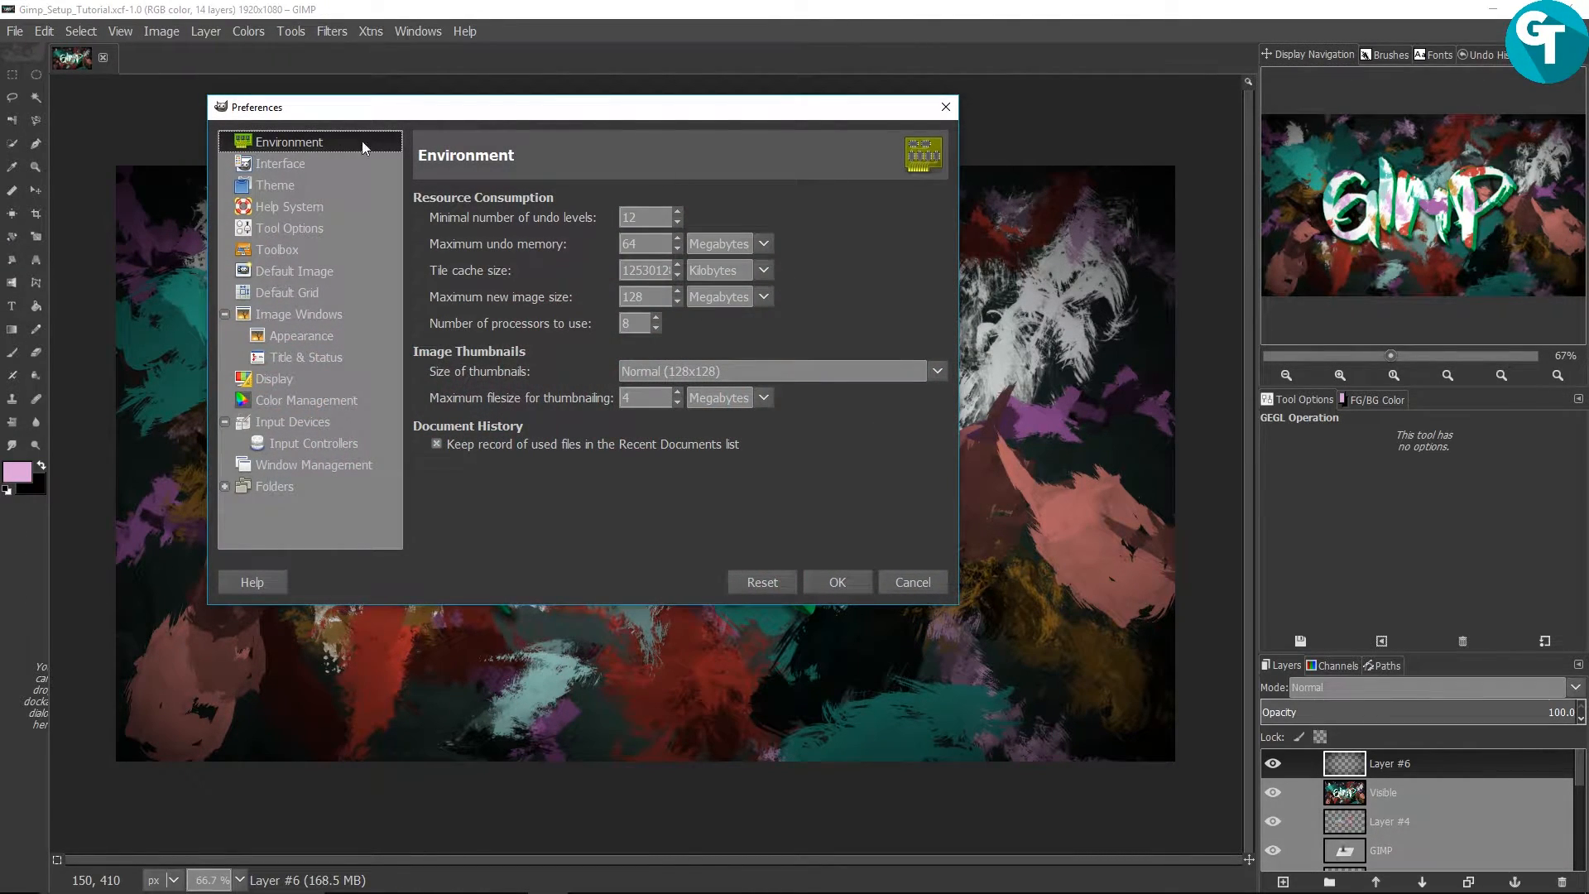
{"action": "left_click", "coordinate": [280, 195]}
{"action": "left_click", "coordinate": [280, 189]}
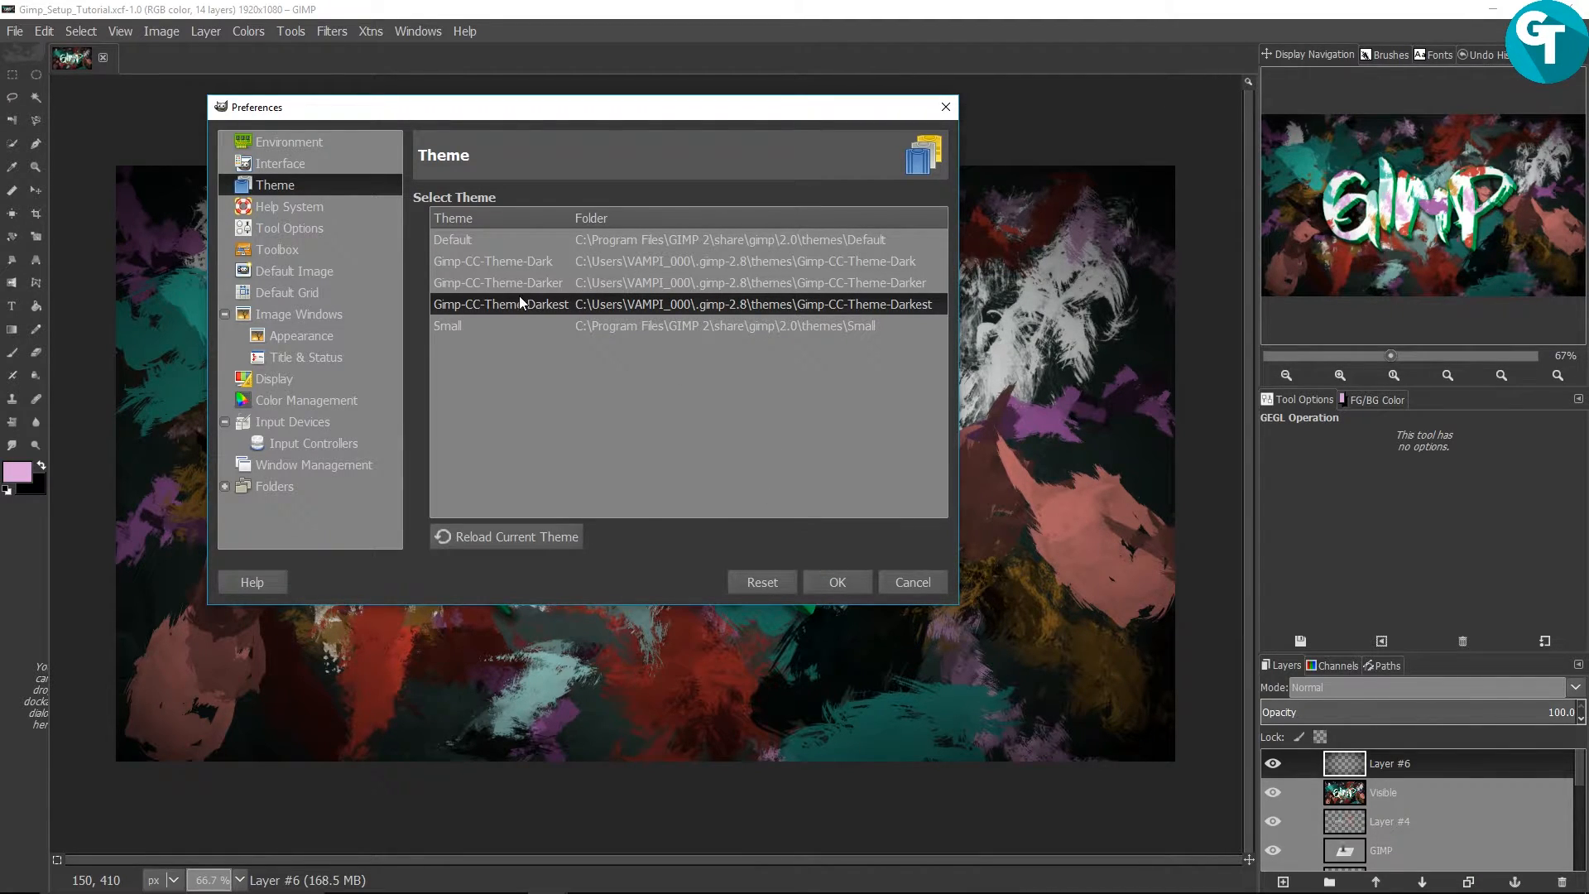
{"action": "left_click", "coordinate": [701, 280]}
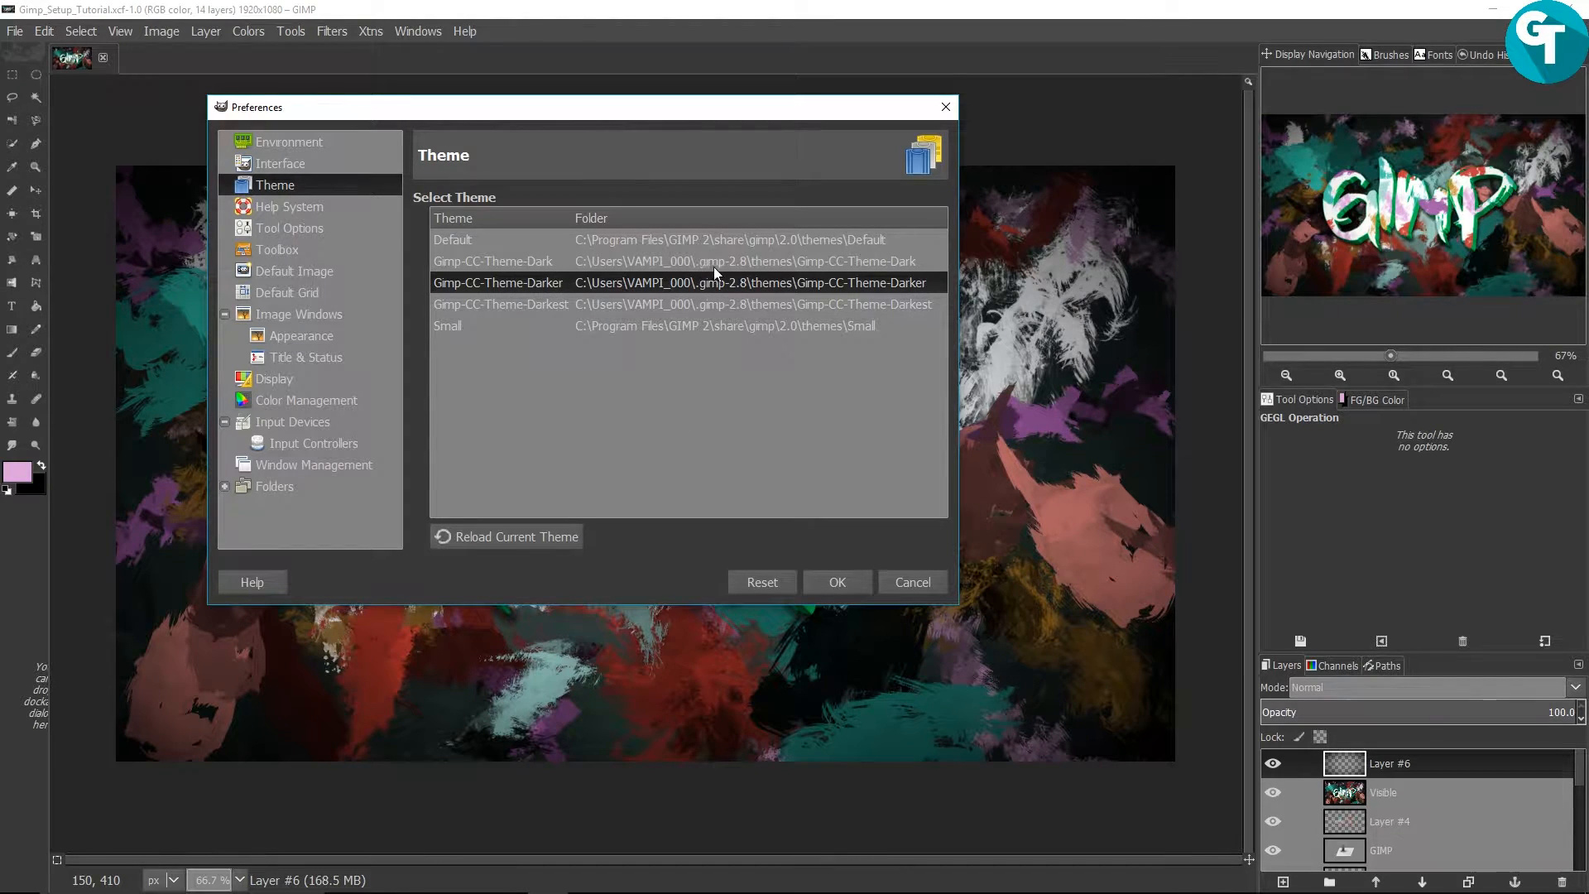
{"action": "left_click", "coordinate": [613, 259]}
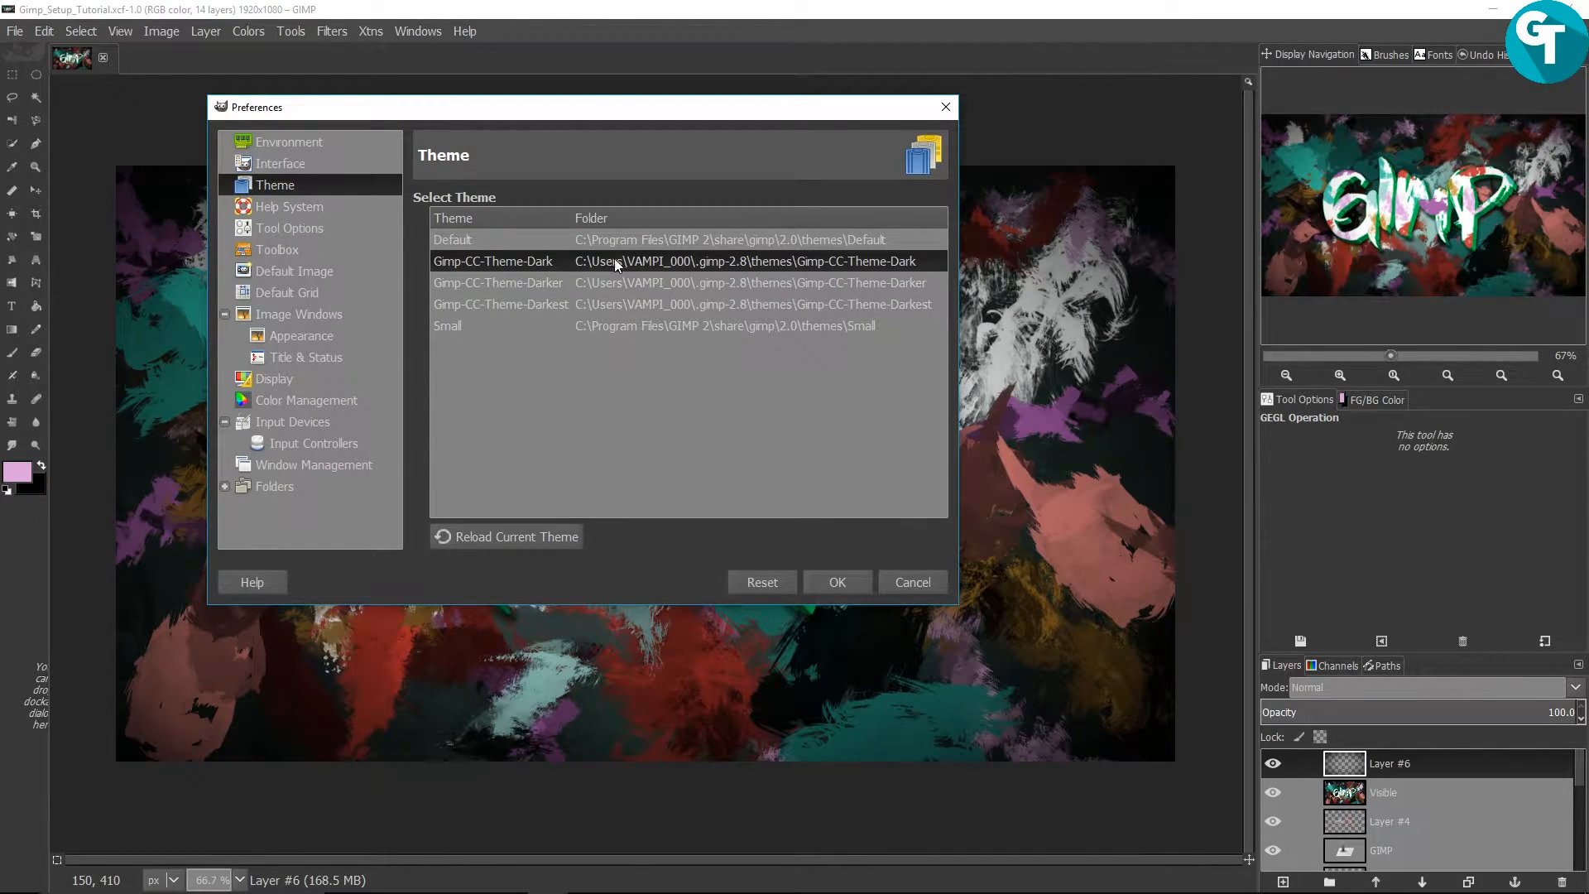
{"action": "left_click", "coordinate": [836, 584]}
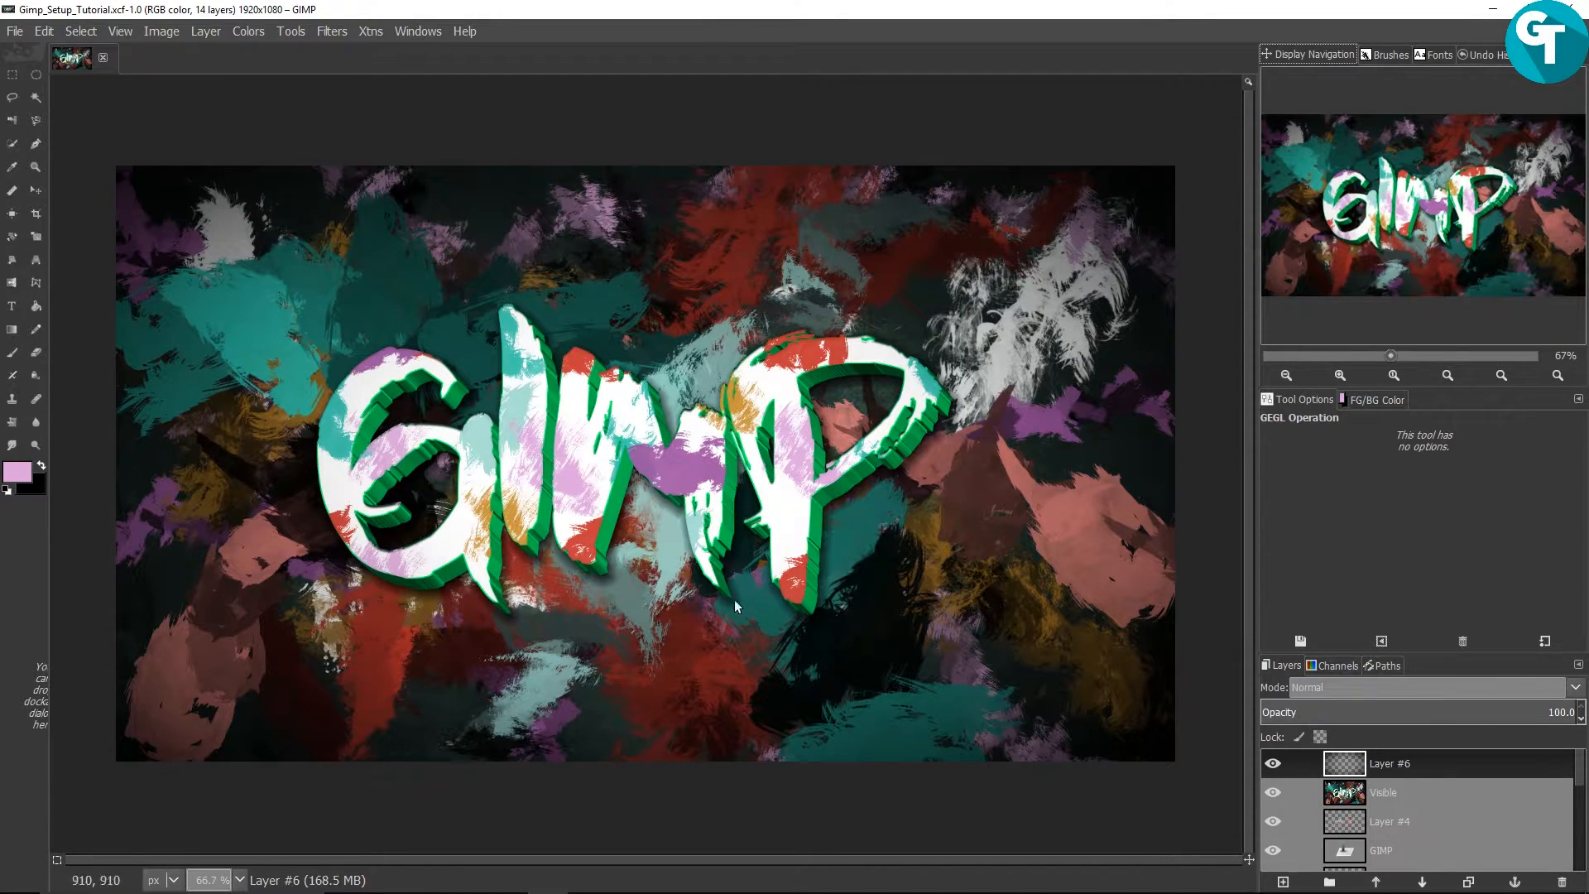
Save the open image and quit GIMP
{"action": "left_click", "coordinate": [15, 31]}
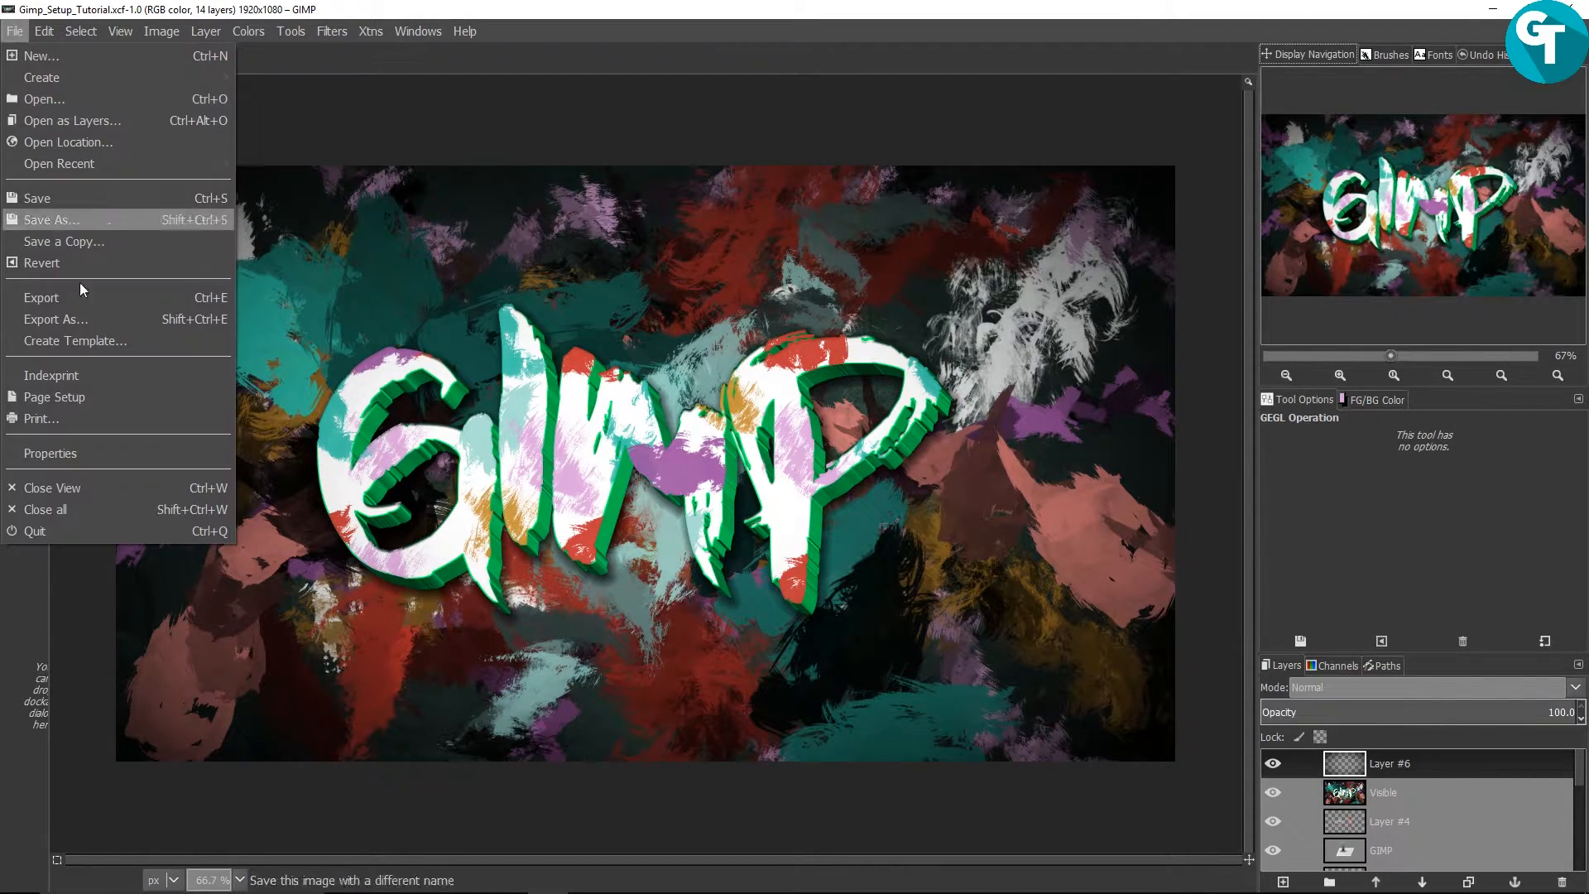
{"action": "left_click", "coordinate": [345, 345]}
{"action": "key", "text": "ctrl+s"}
{"action": "left_click", "coordinate": [15, 31]}
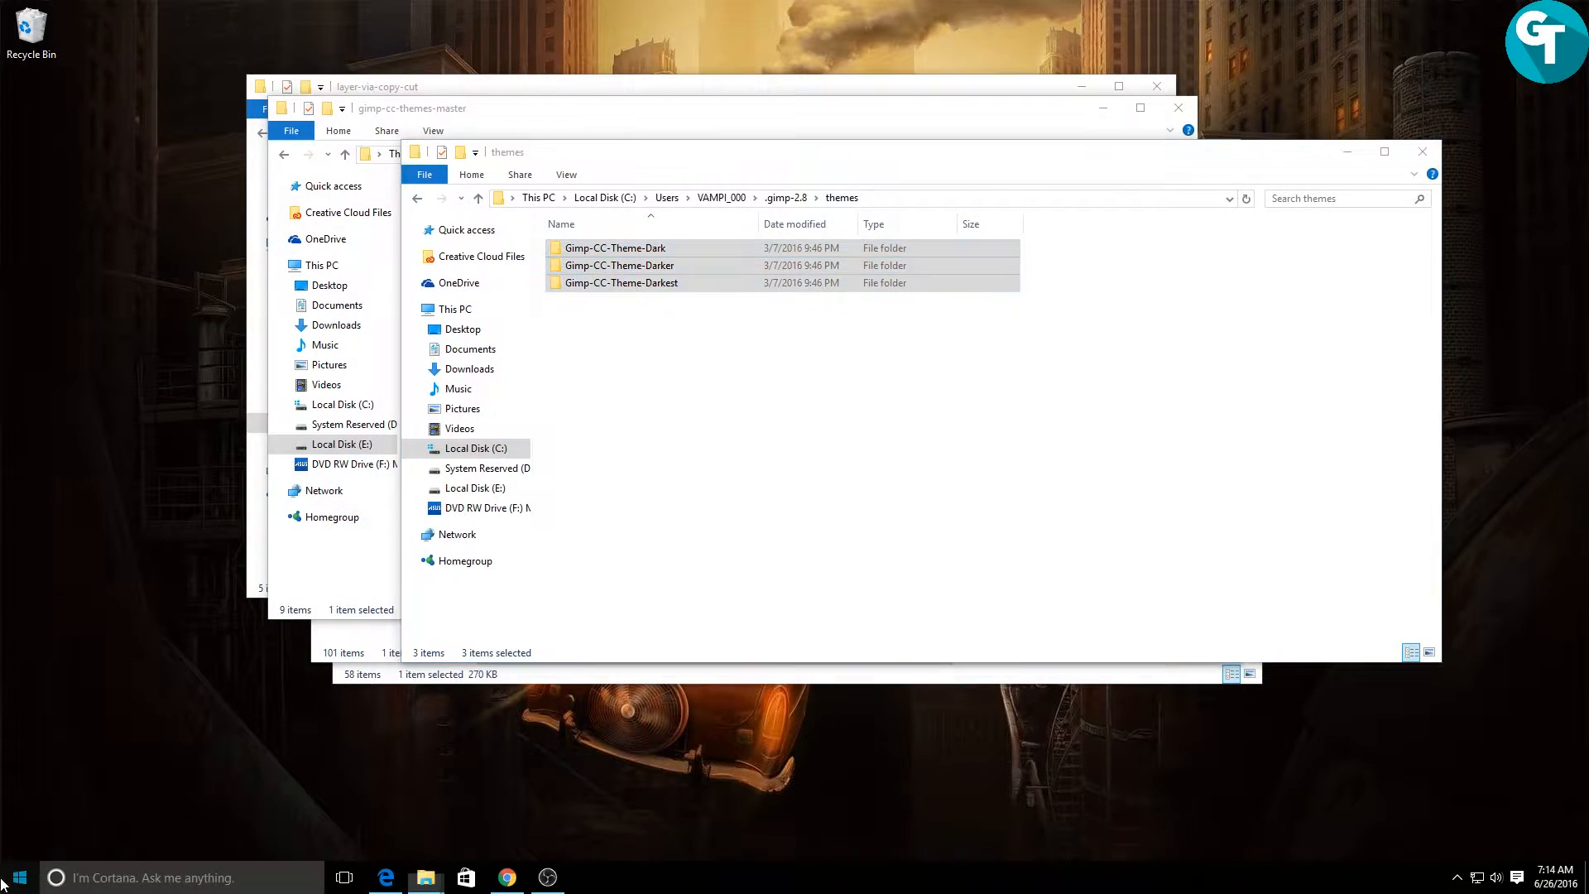
Start GIMP again and dismiss the mathmap.exe application error during startup
{"action": "left_click", "coordinate": [4, 884]}
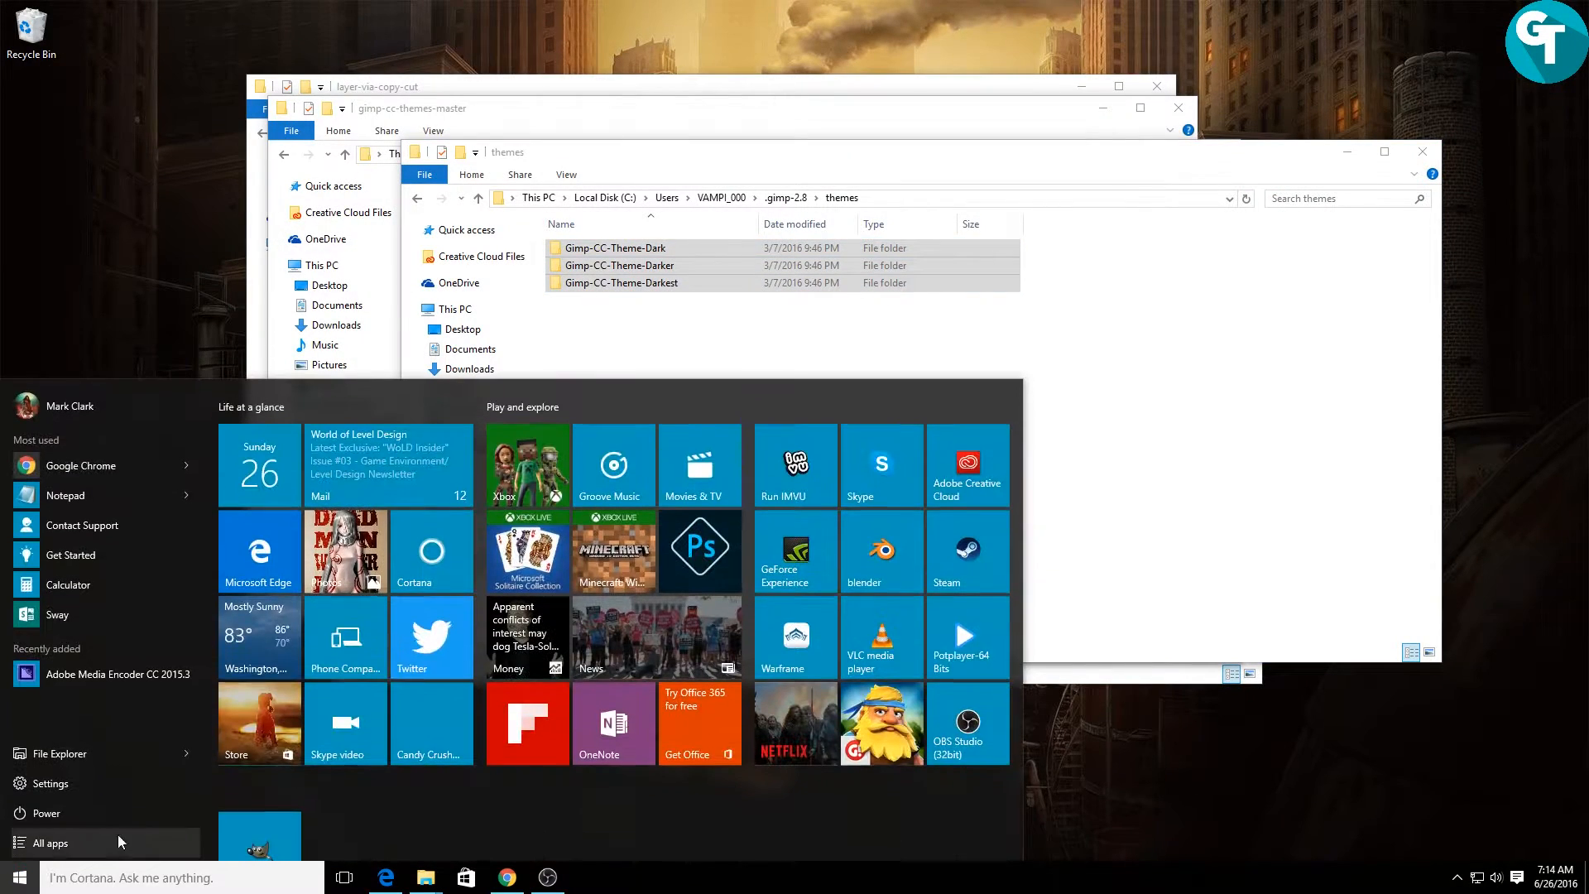
{"action": "left_click", "coordinate": [601, 756]}
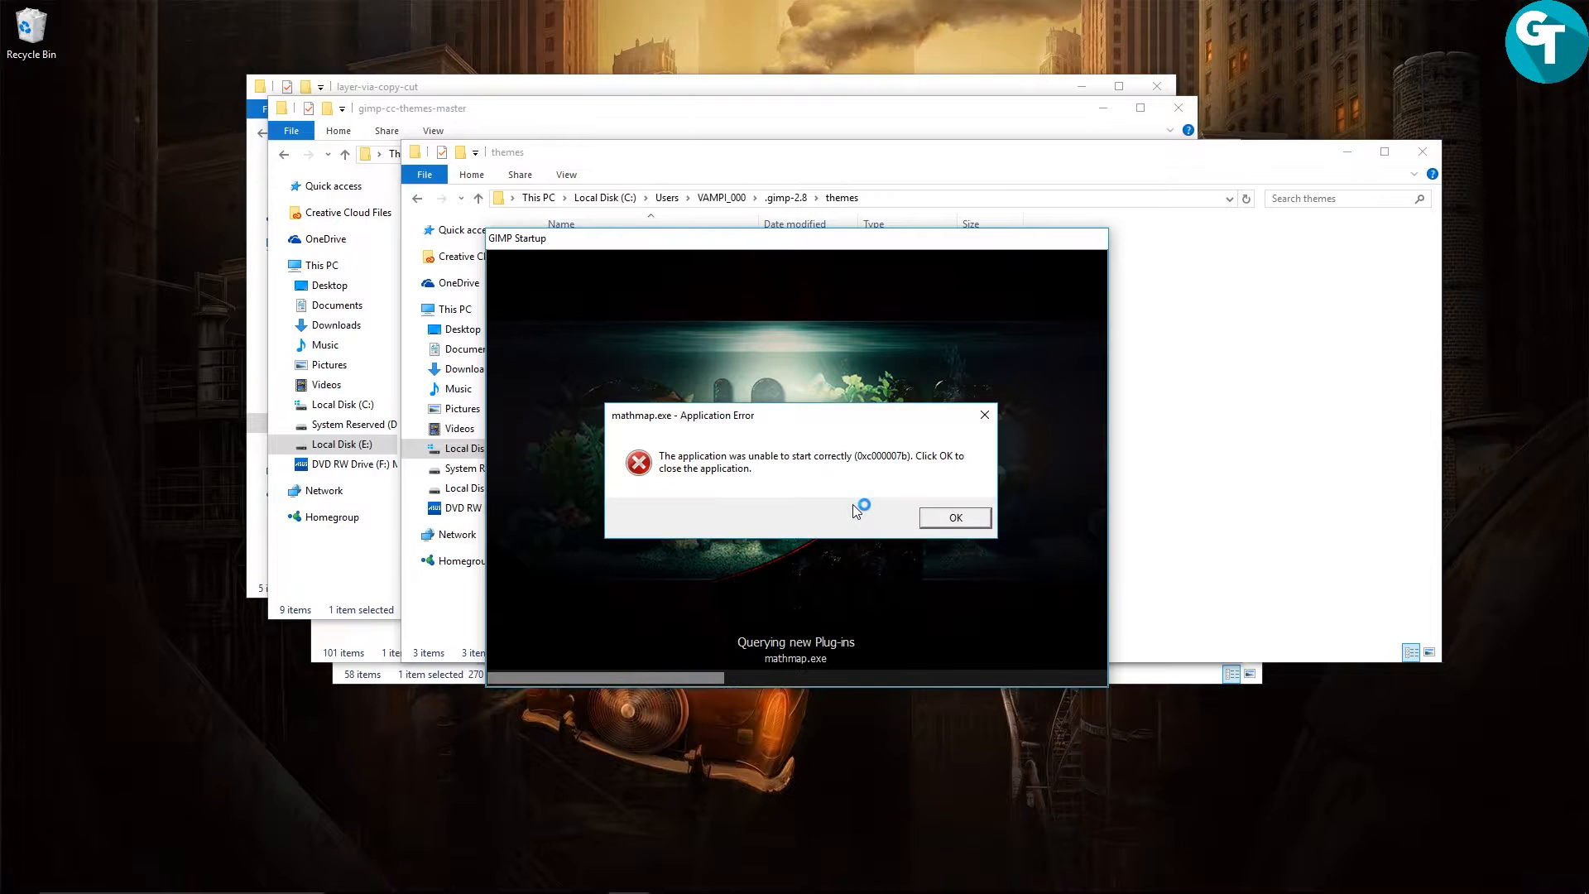
{"action": "left_click", "coordinate": [951, 520]}
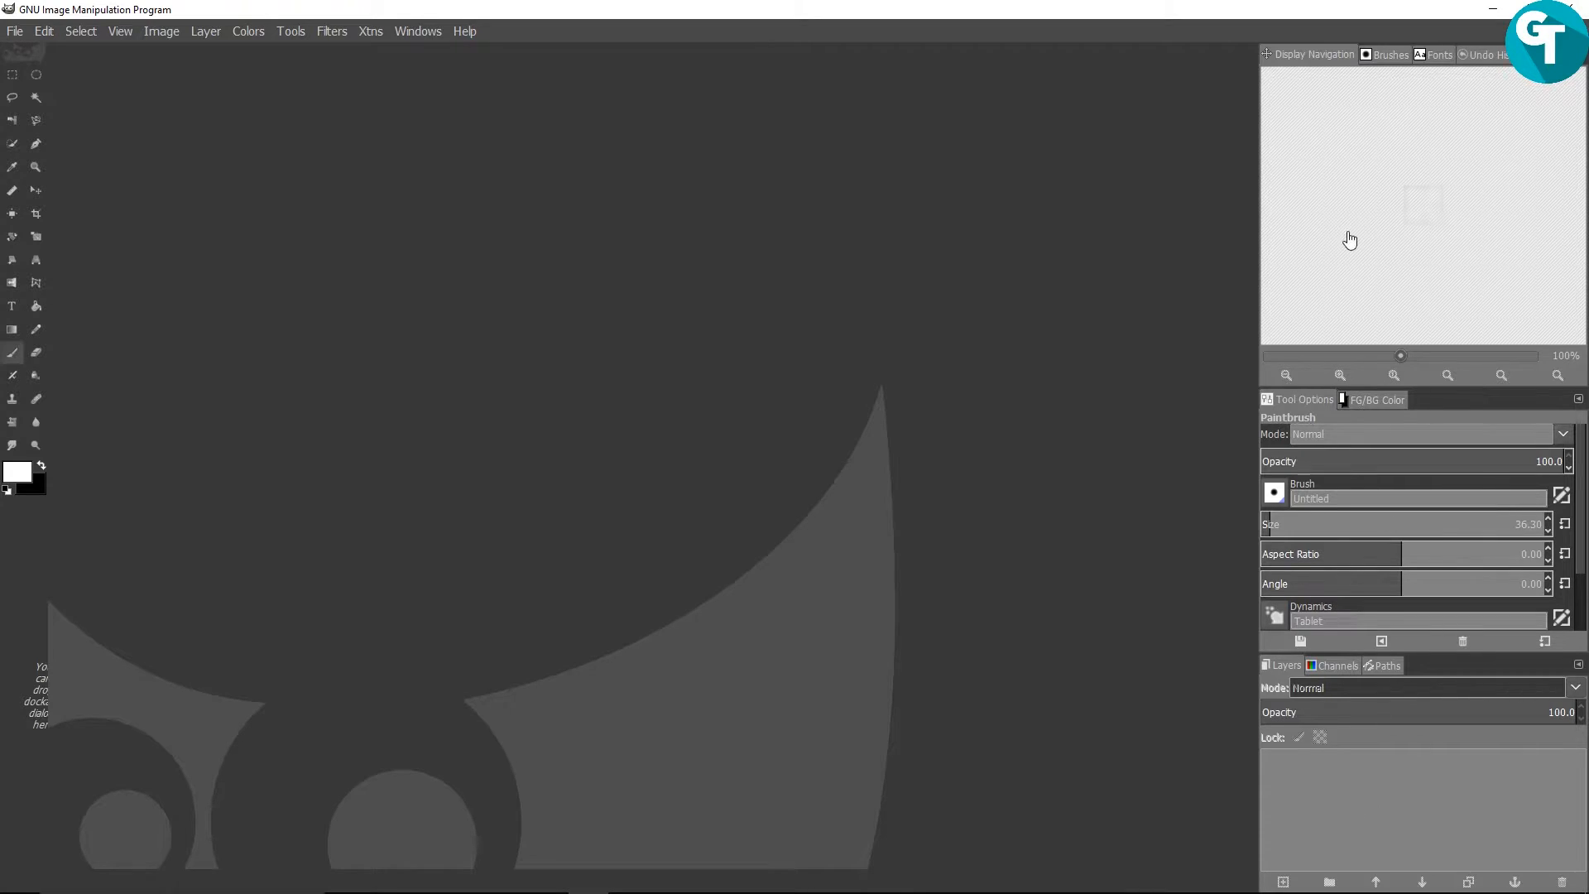
{"action": "left_click", "coordinate": [1379, 54]}
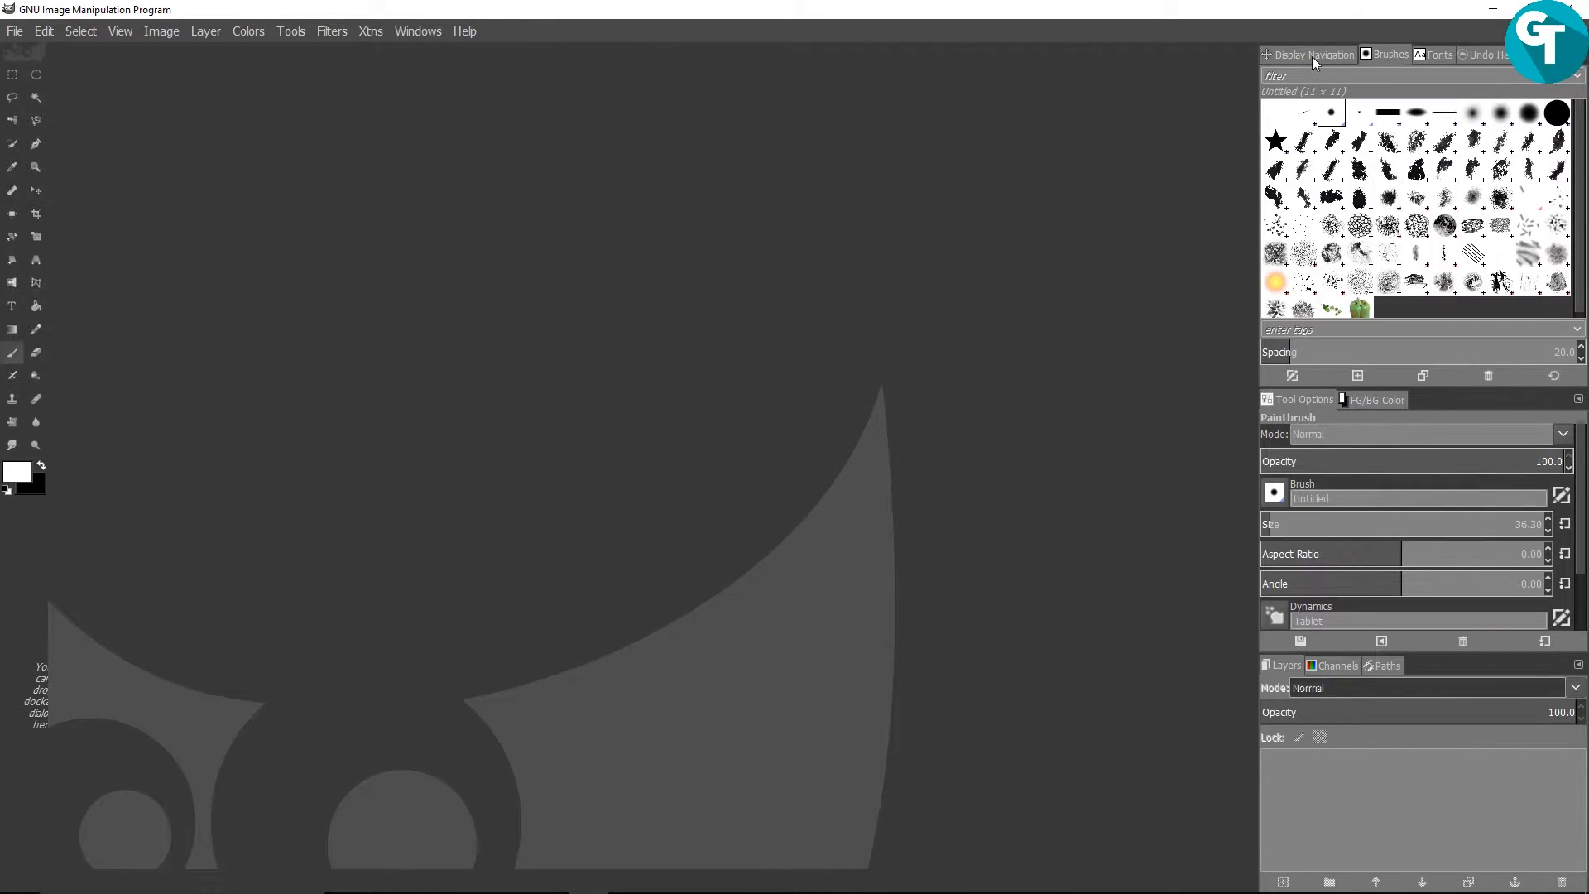
{"action": "left_click", "coordinate": [1313, 56]}
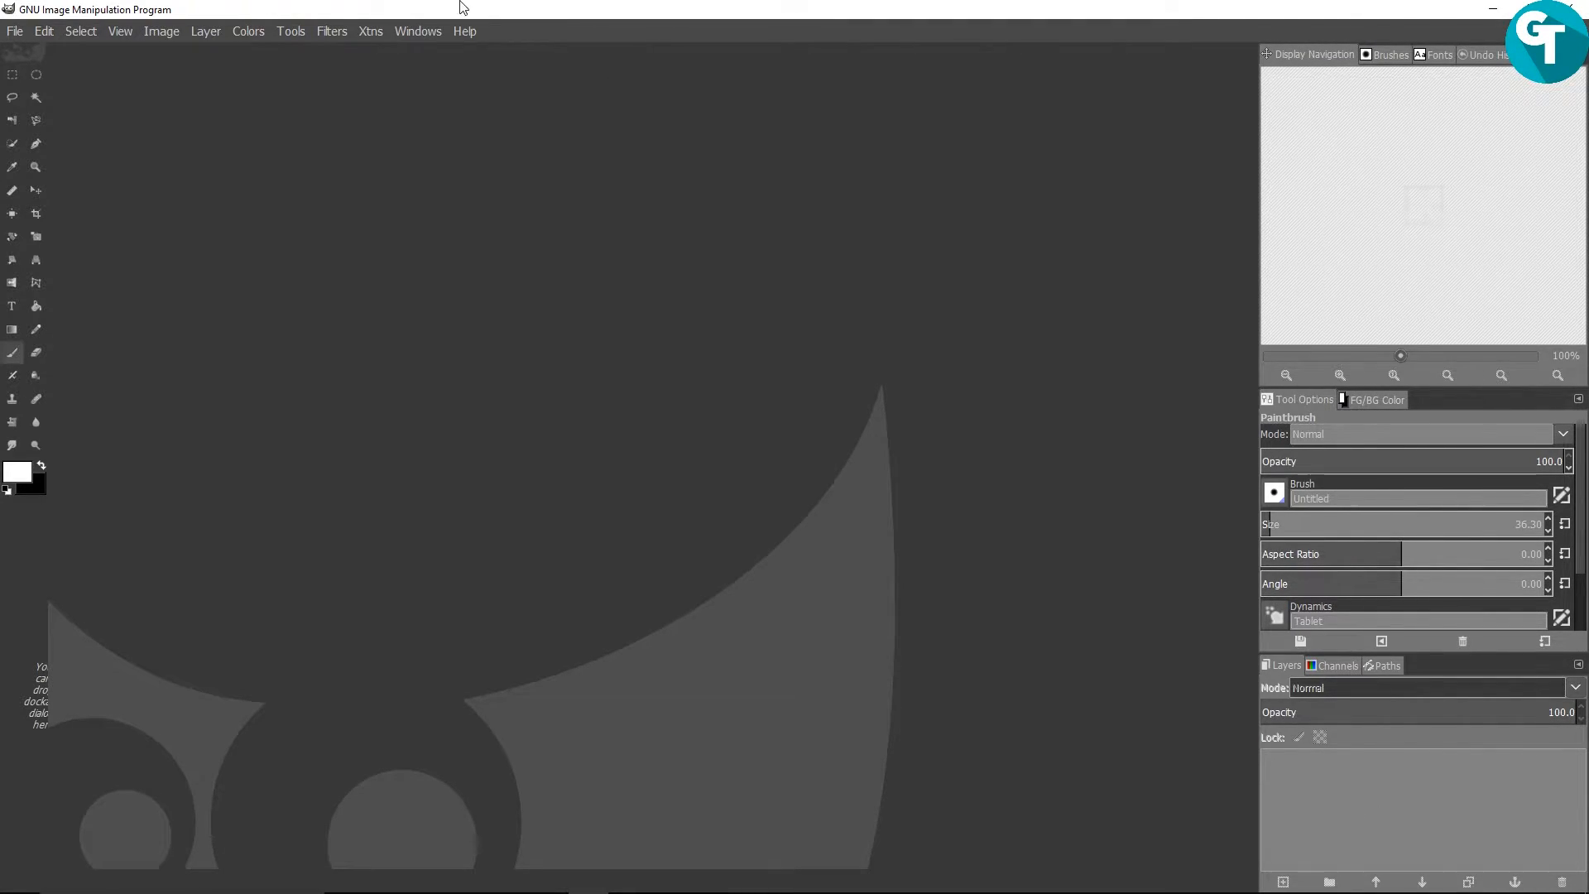
Set the interface theme to Gimp-CC-Theme-Darkest in Preferences and quit GIMP
{"action": "left_click", "coordinate": [14, 31]}
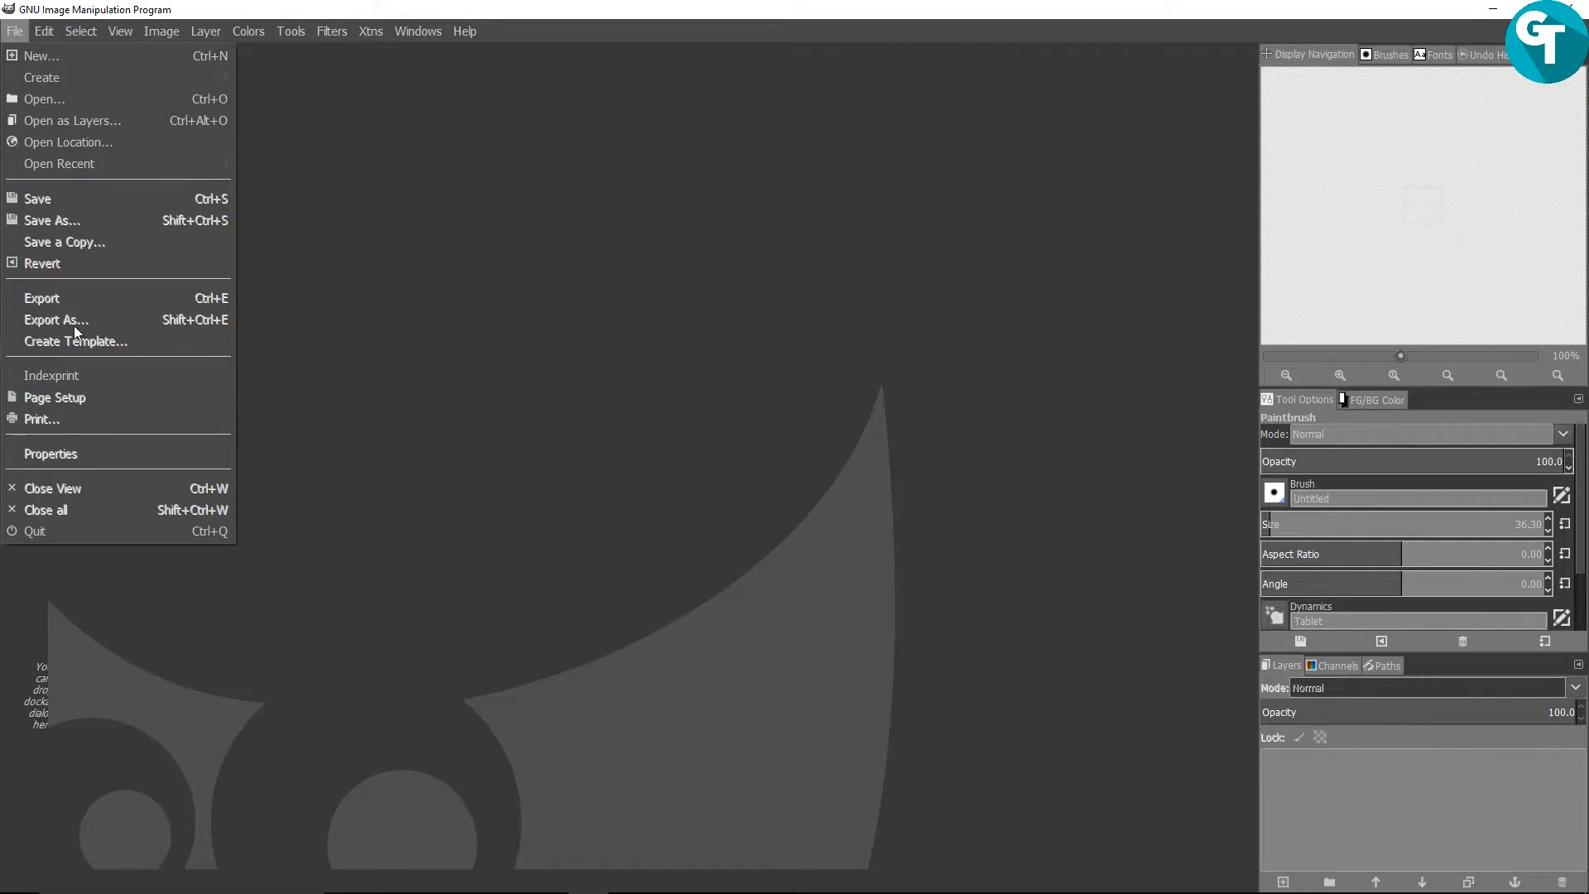
{"action": "mouse_move", "coordinate": [81, 30]}
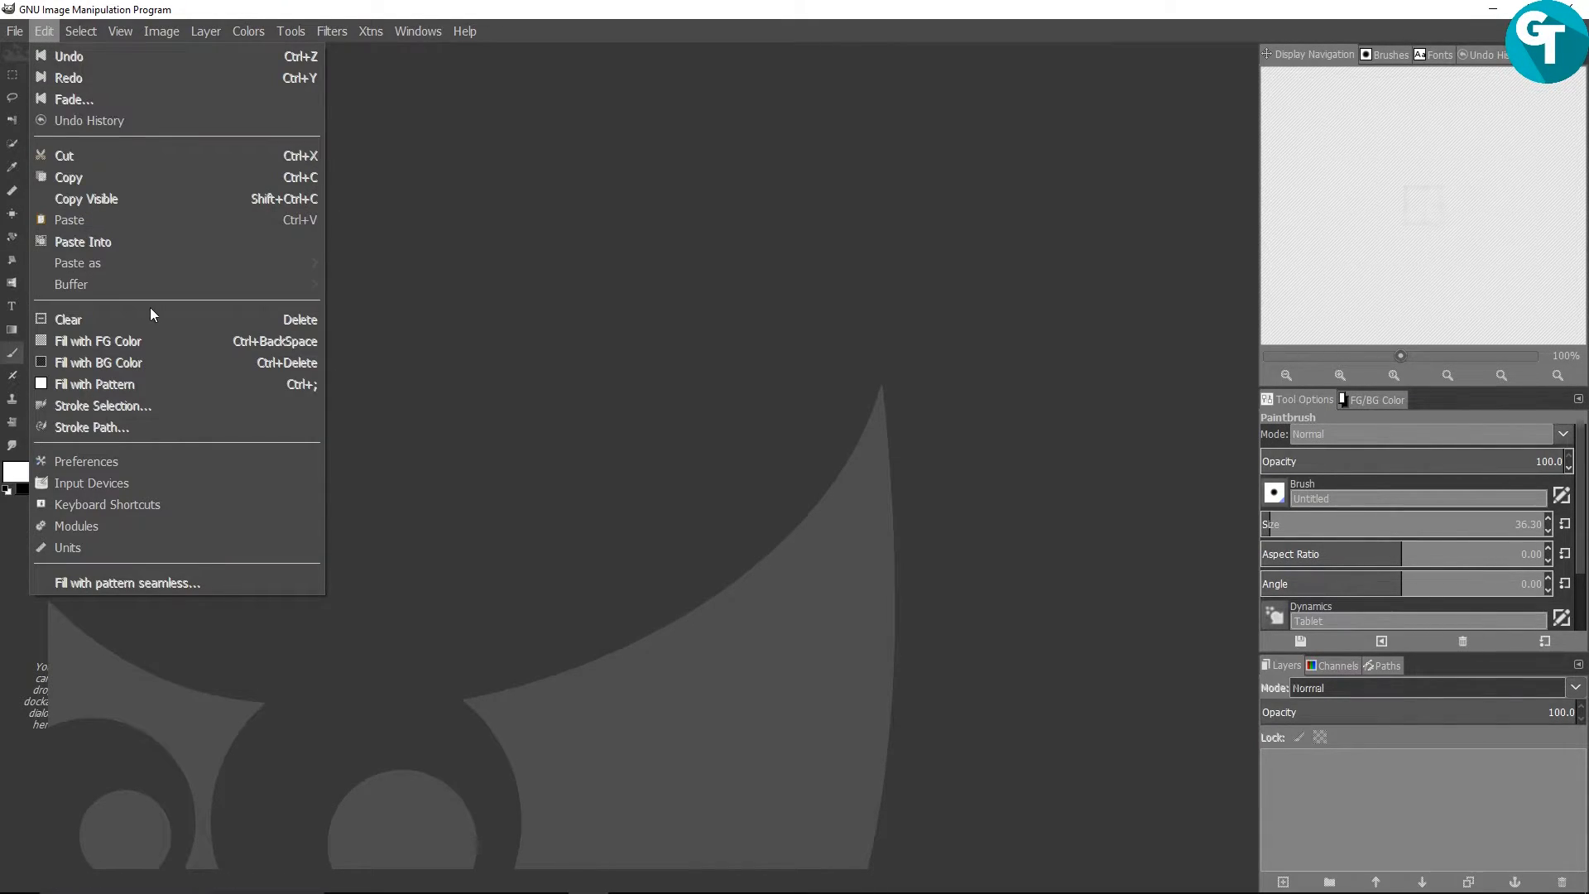
{"action": "left_click", "coordinate": [167, 459]}
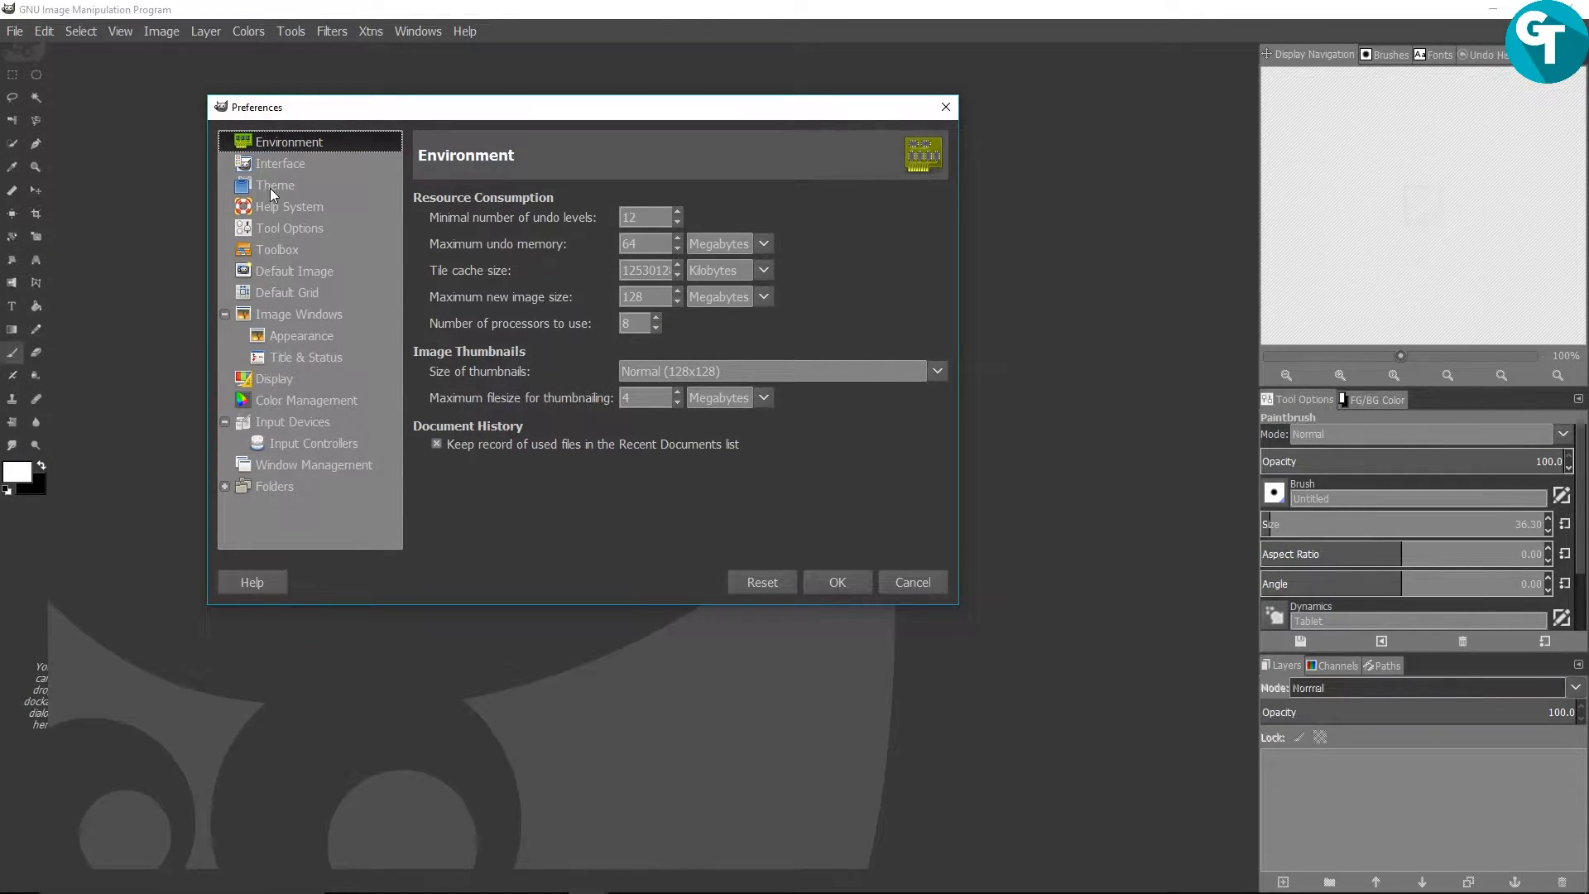
{"action": "left_click", "coordinate": [270, 186]}
{"action": "left_click", "coordinate": [692, 306]}
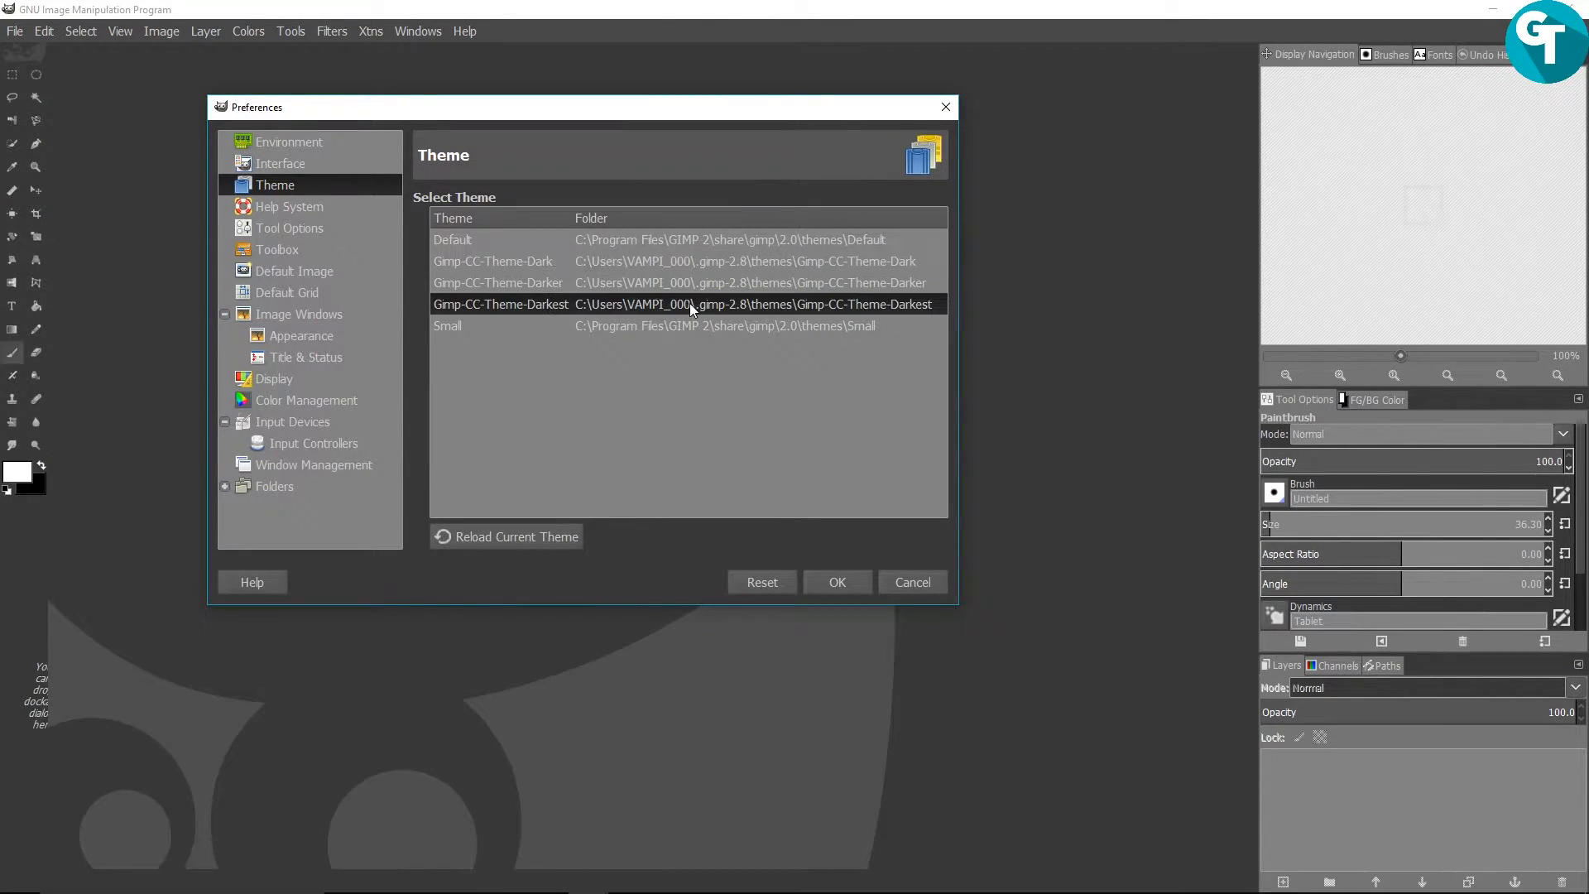
{"action": "left_click", "coordinate": [841, 586]}
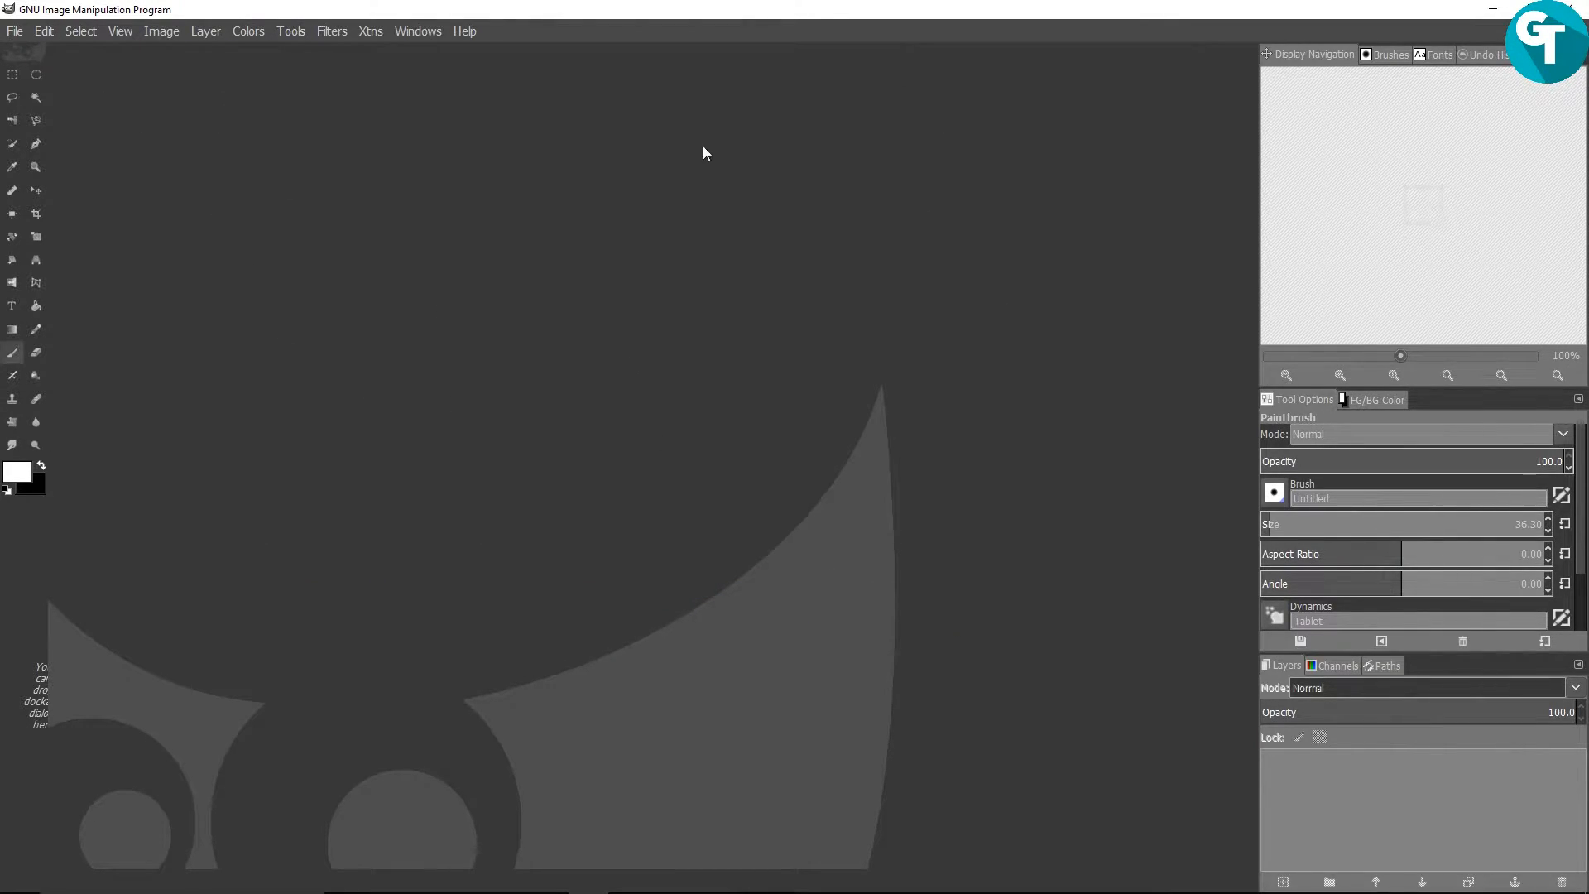
{"action": "left_click", "coordinate": [17, 31]}
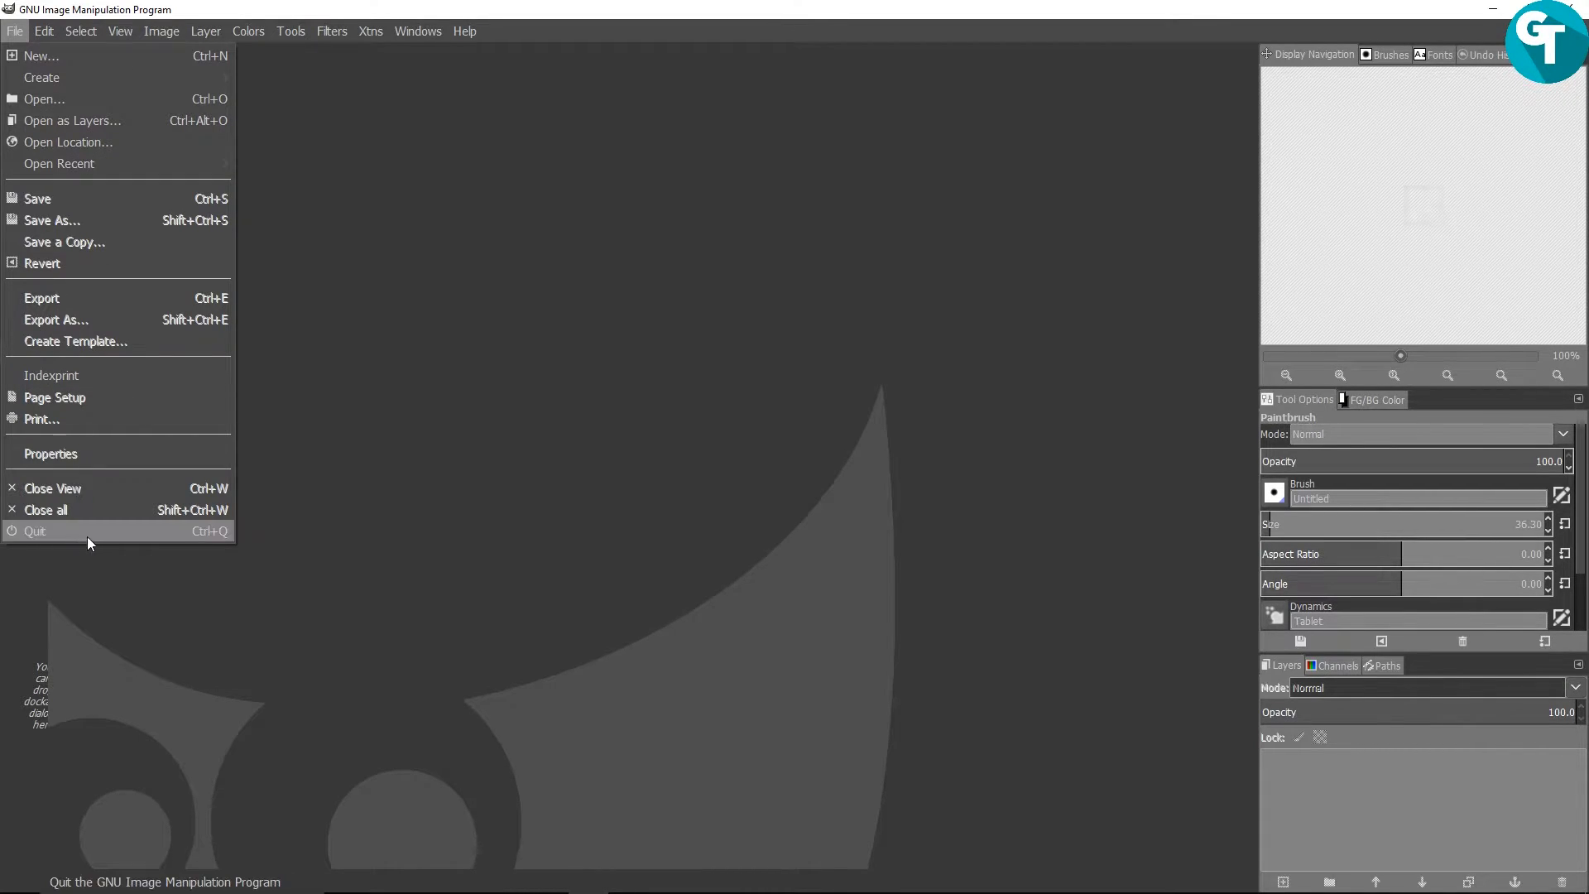
{"action": "left_click", "coordinate": [91, 536]}
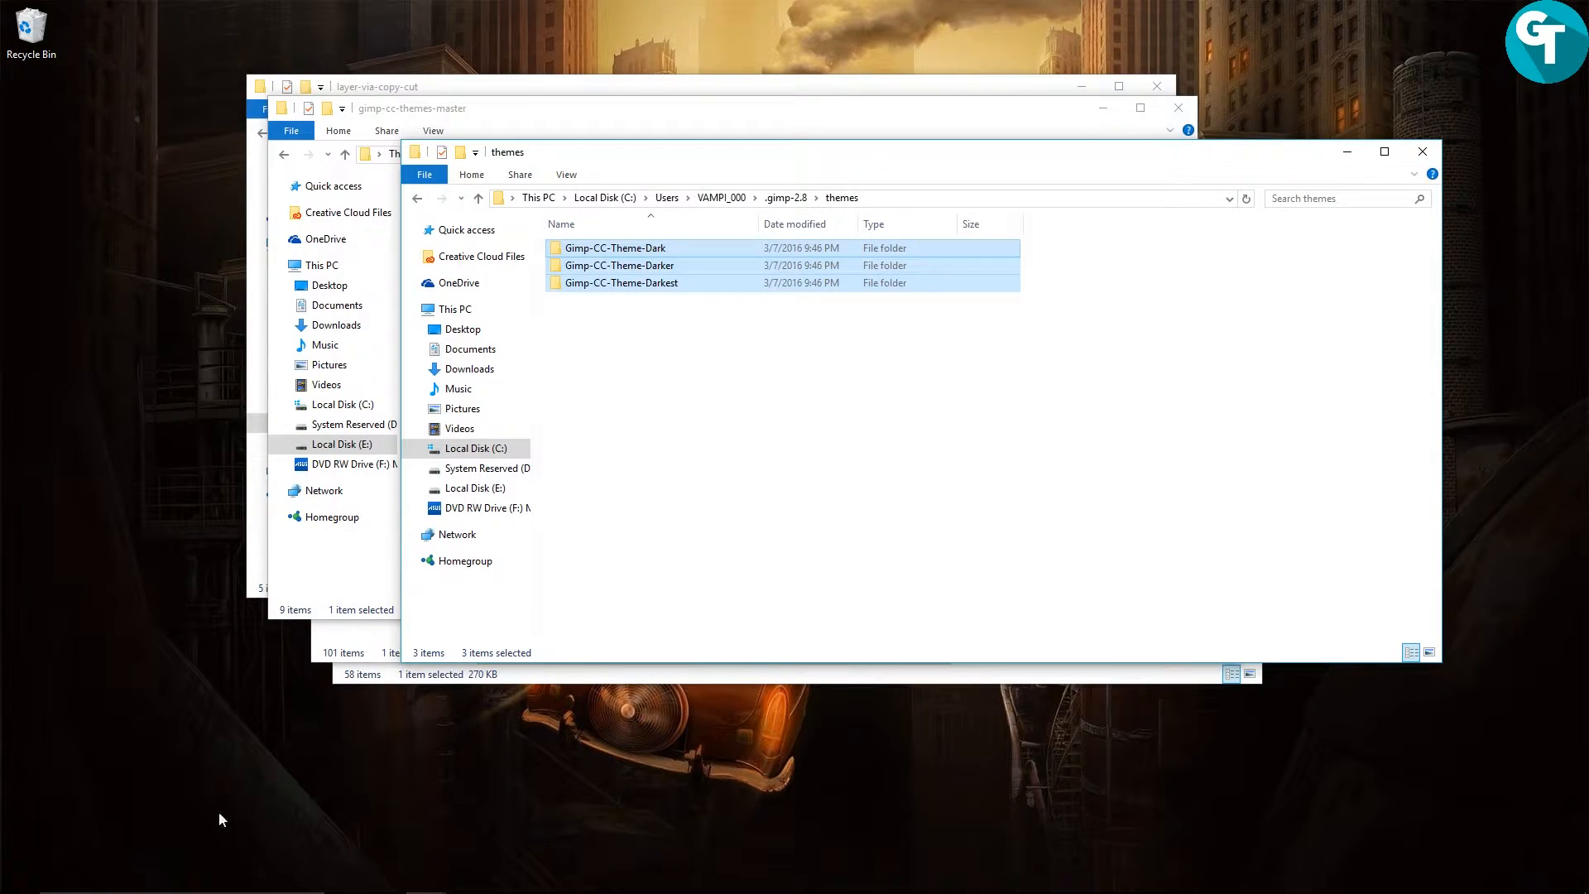
Relaunch GIMP with the new theme and close the mathmap.exe application error that interrupts loading
{"action": "left_click", "coordinate": [21, 884]}
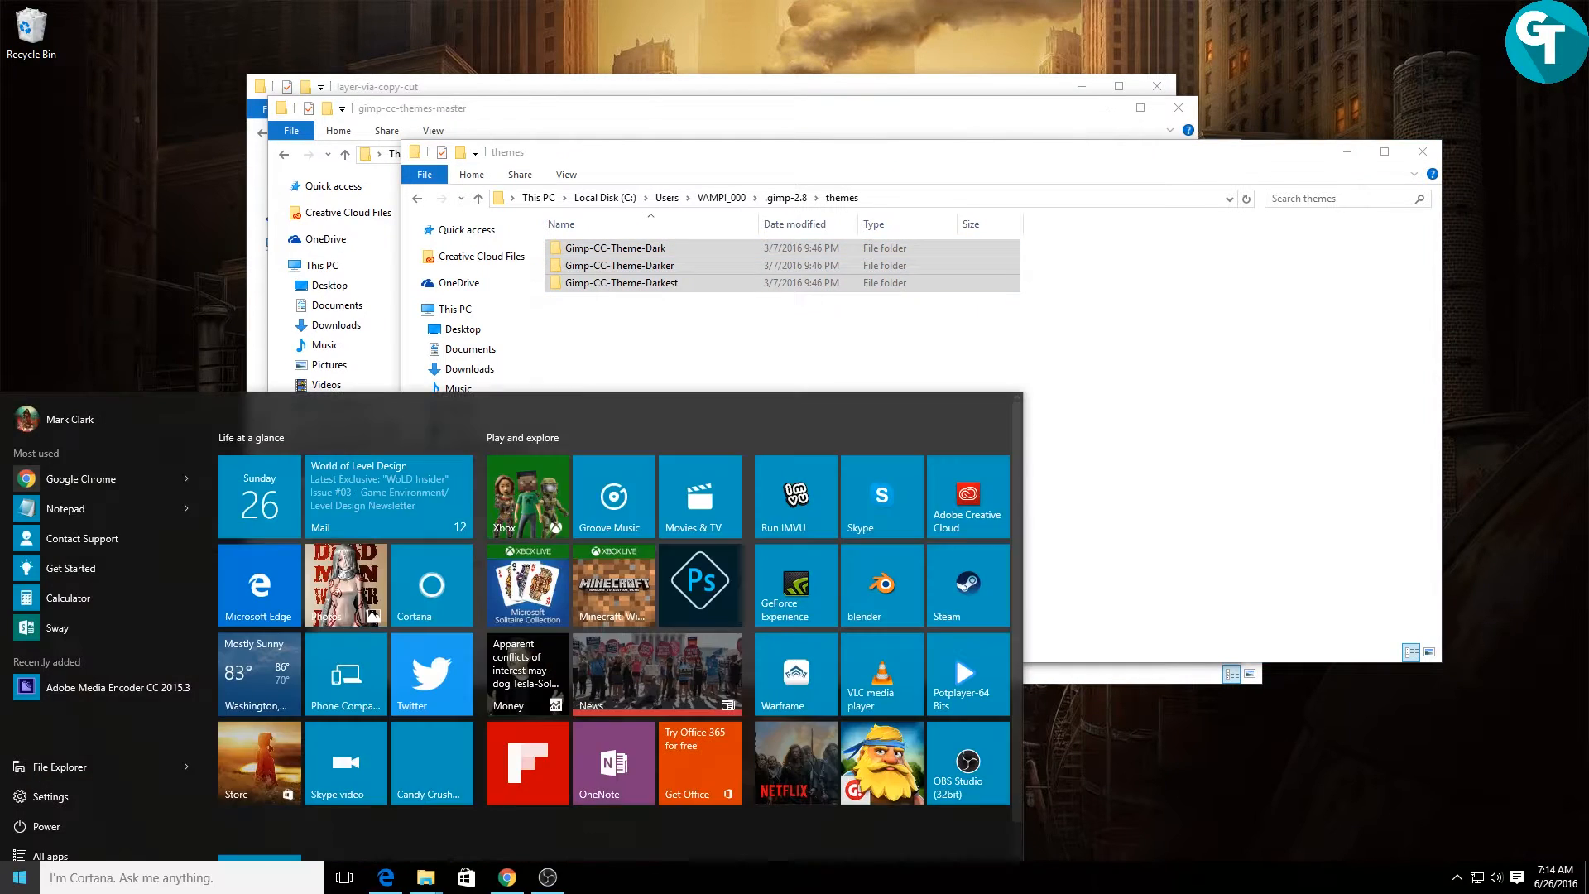
{"action": "left_click", "coordinate": [275, 834]}
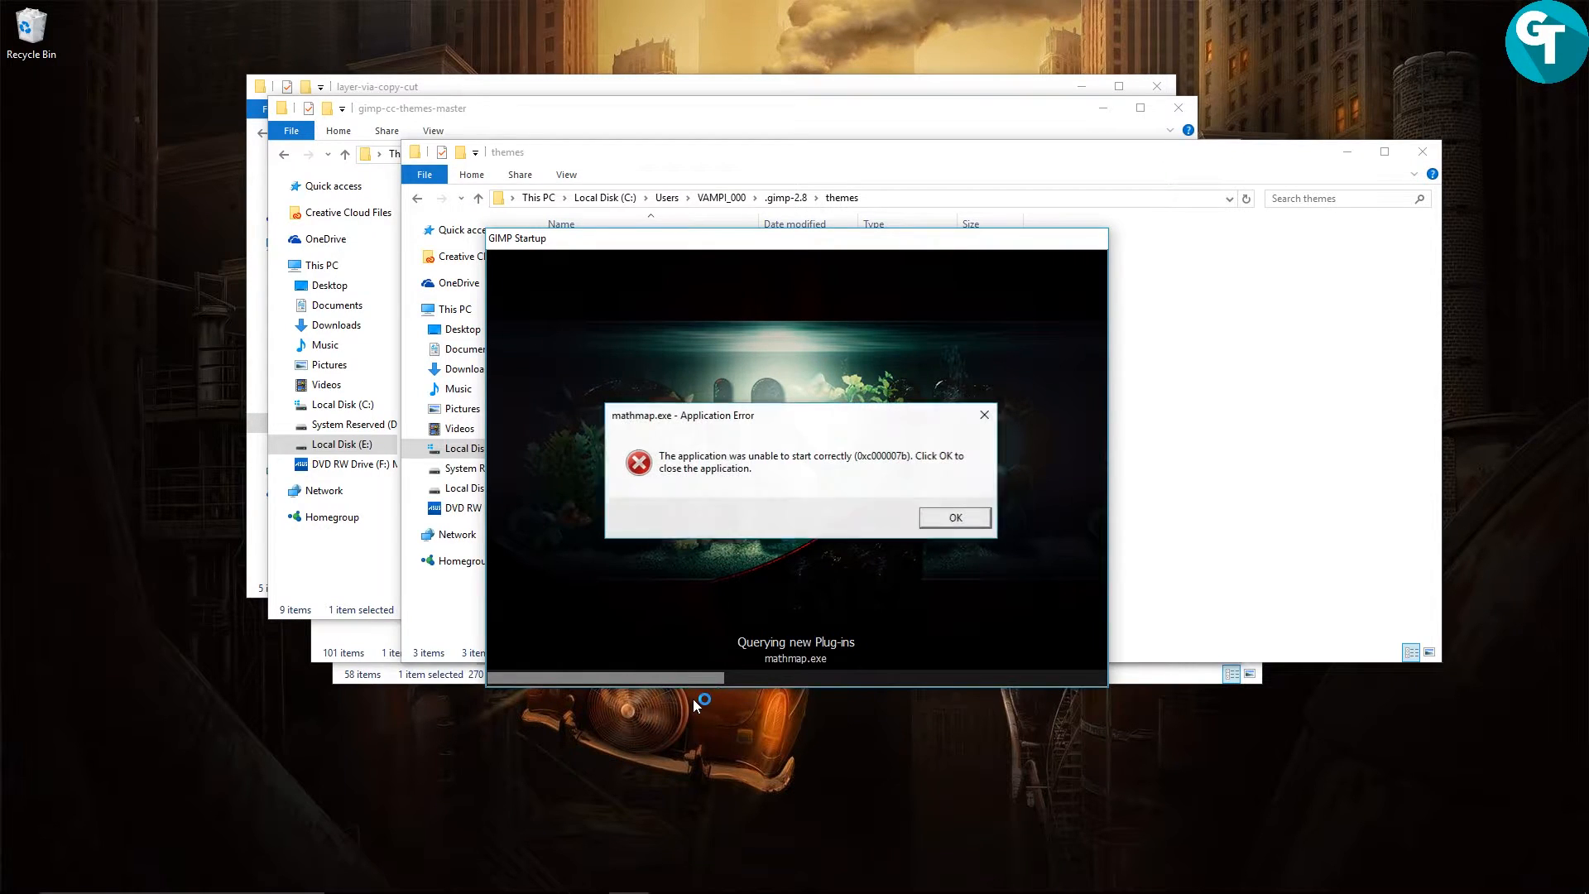
{"action": "left_click", "coordinate": [955, 518]}
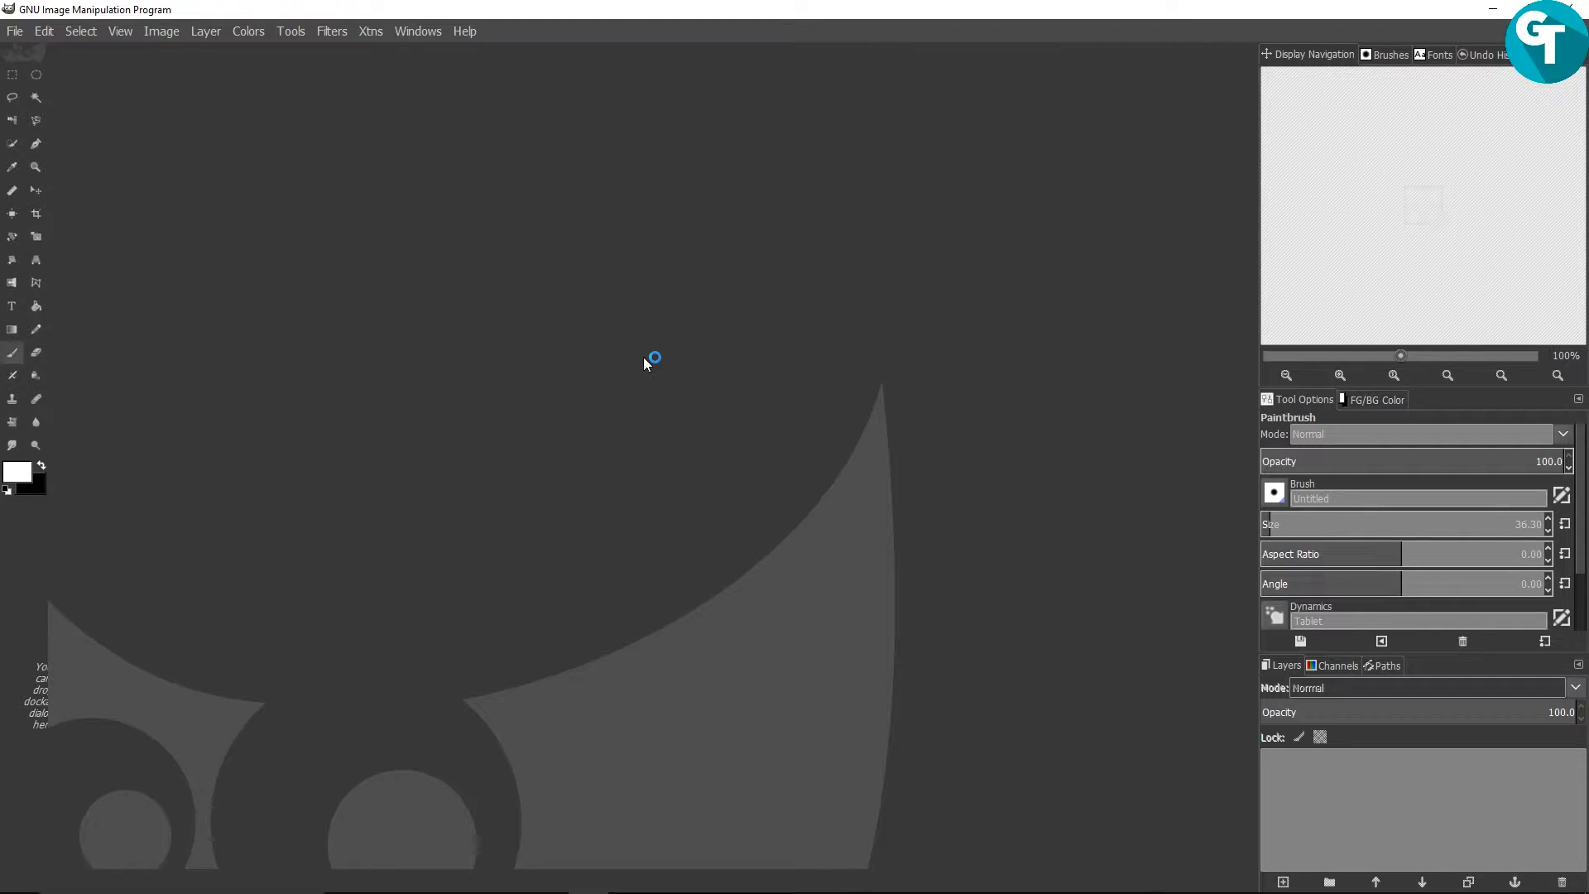
Open the keyboard shortcuts configuration and examine the list of action categories
{"action": "left_click", "coordinate": [43, 31]}
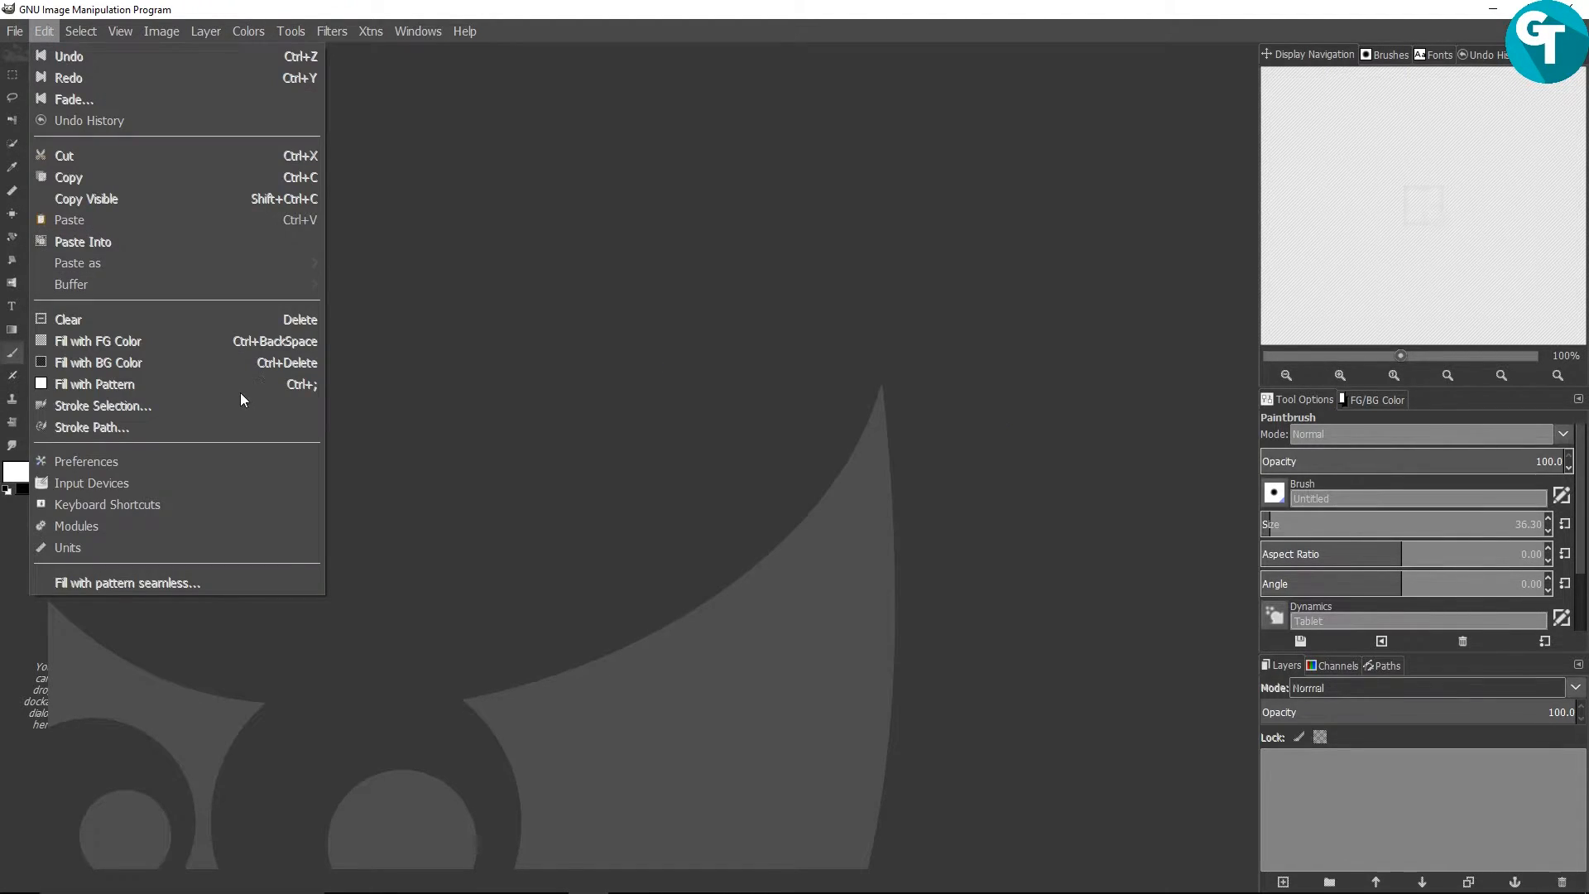
{"action": "left_click", "coordinate": [195, 498]}
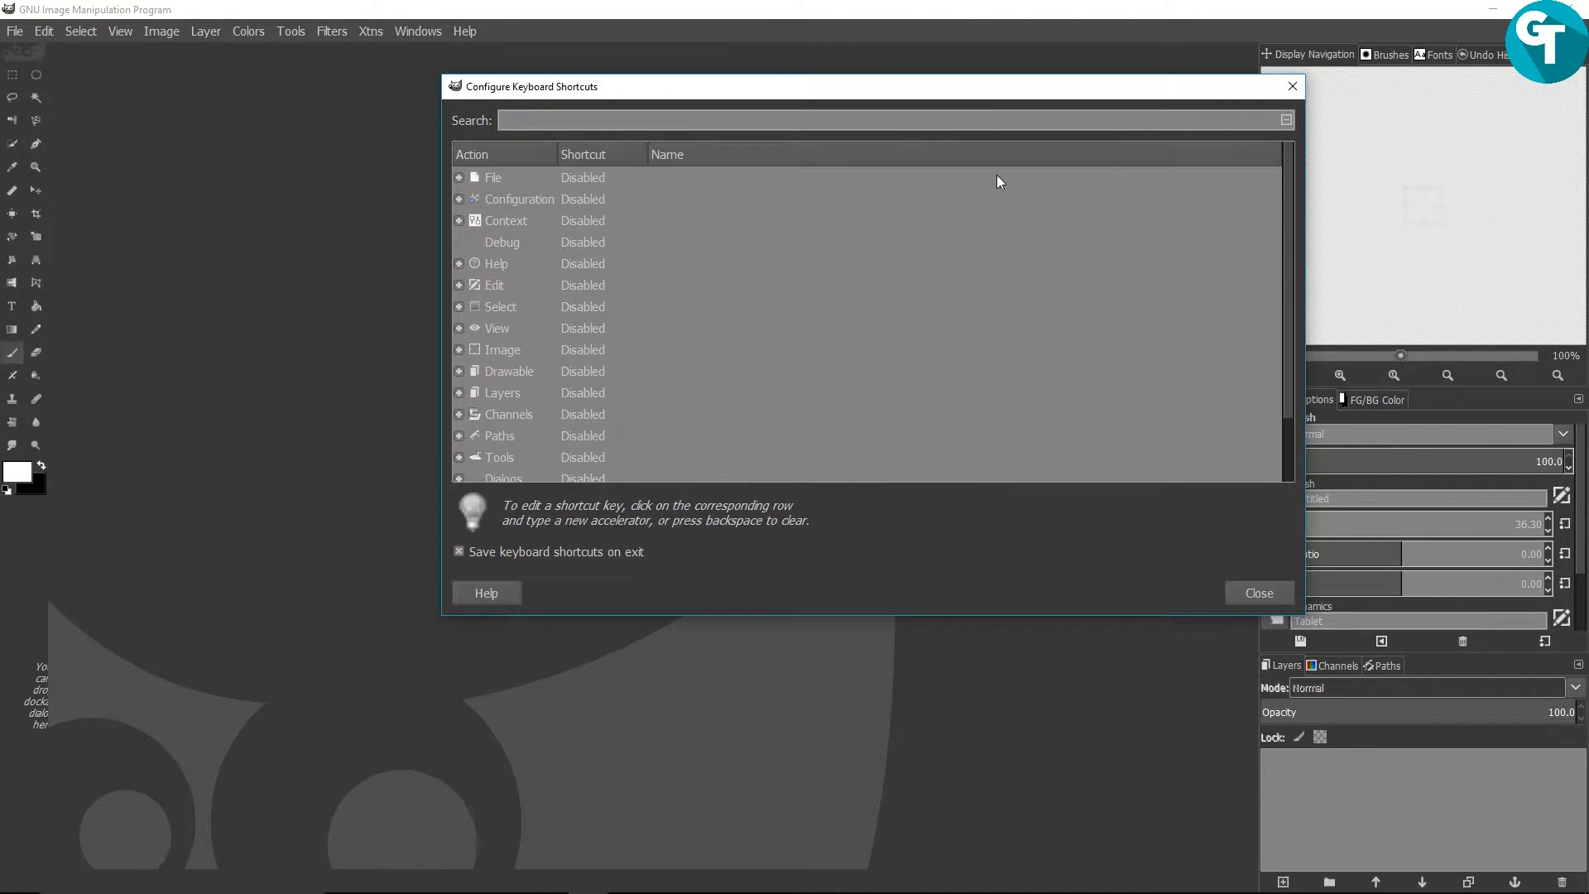
{"action": "left_click_drag", "start_coordinate": [876, 87], "coordinate": [694, 78]}
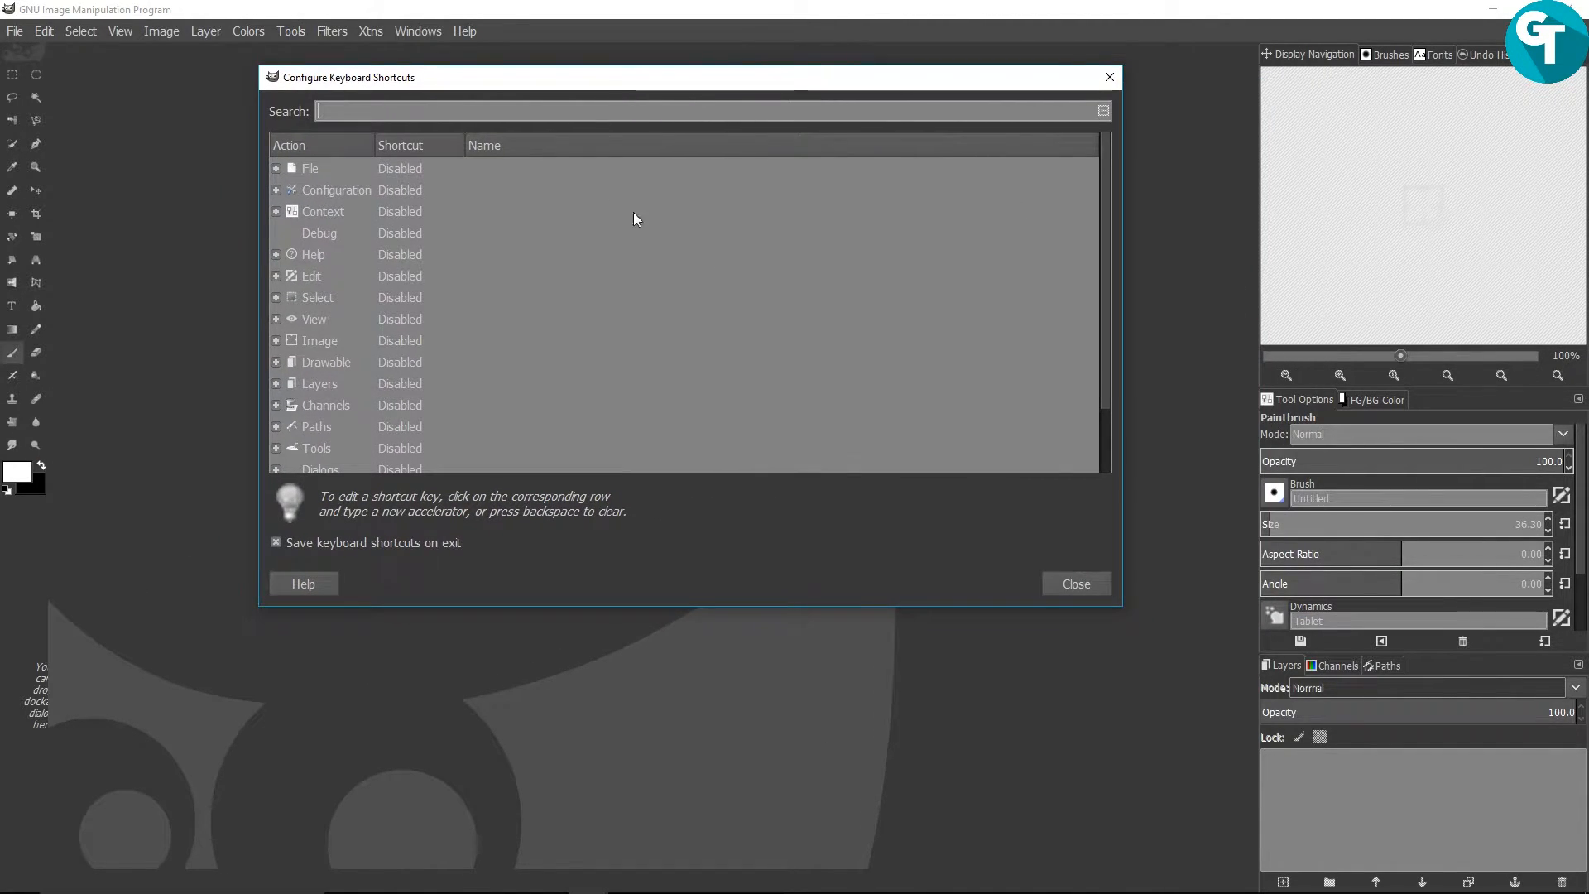
{"action": "scroll", "coordinate": [776, 294], "scroll_direction": "down", "scroll_amount": 2}
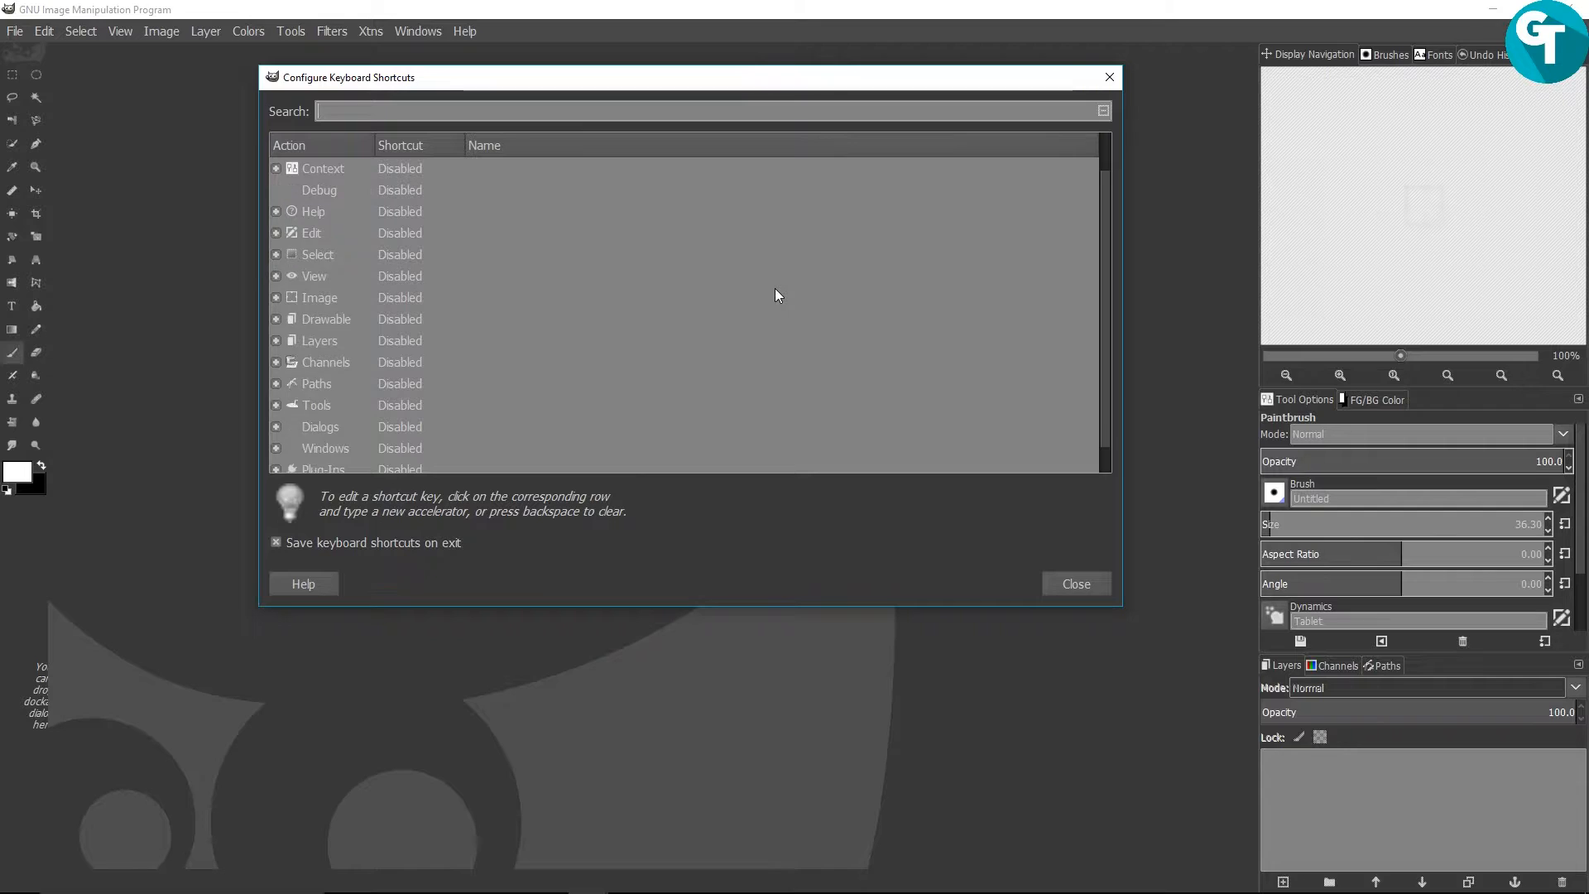
{"action": "scroll", "coordinate": [774, 289], "scroll_direction": "up", "scroll_amount": 2}
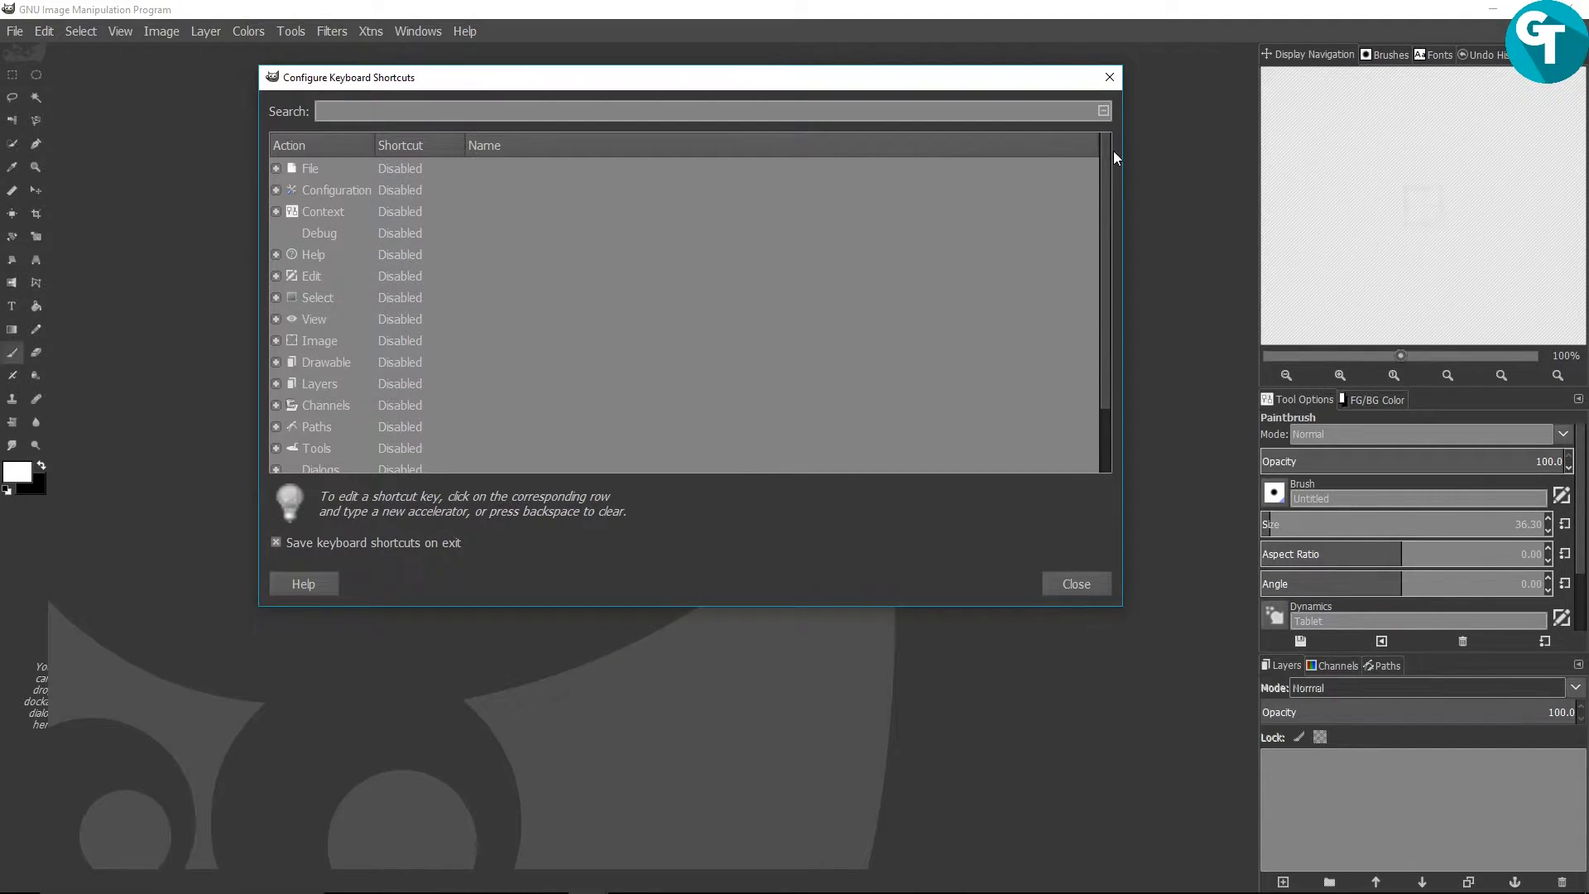
{"action": "mouse_move", "coordinate": [1105, 148]}
{"action": "left_mouse_down"}
{"action": "mouse_move", "coordinate": [1106, 222]}
{"action": "mouse_move", "coordinate": [1119, 161]}
{"action": "left_mouse_up"}
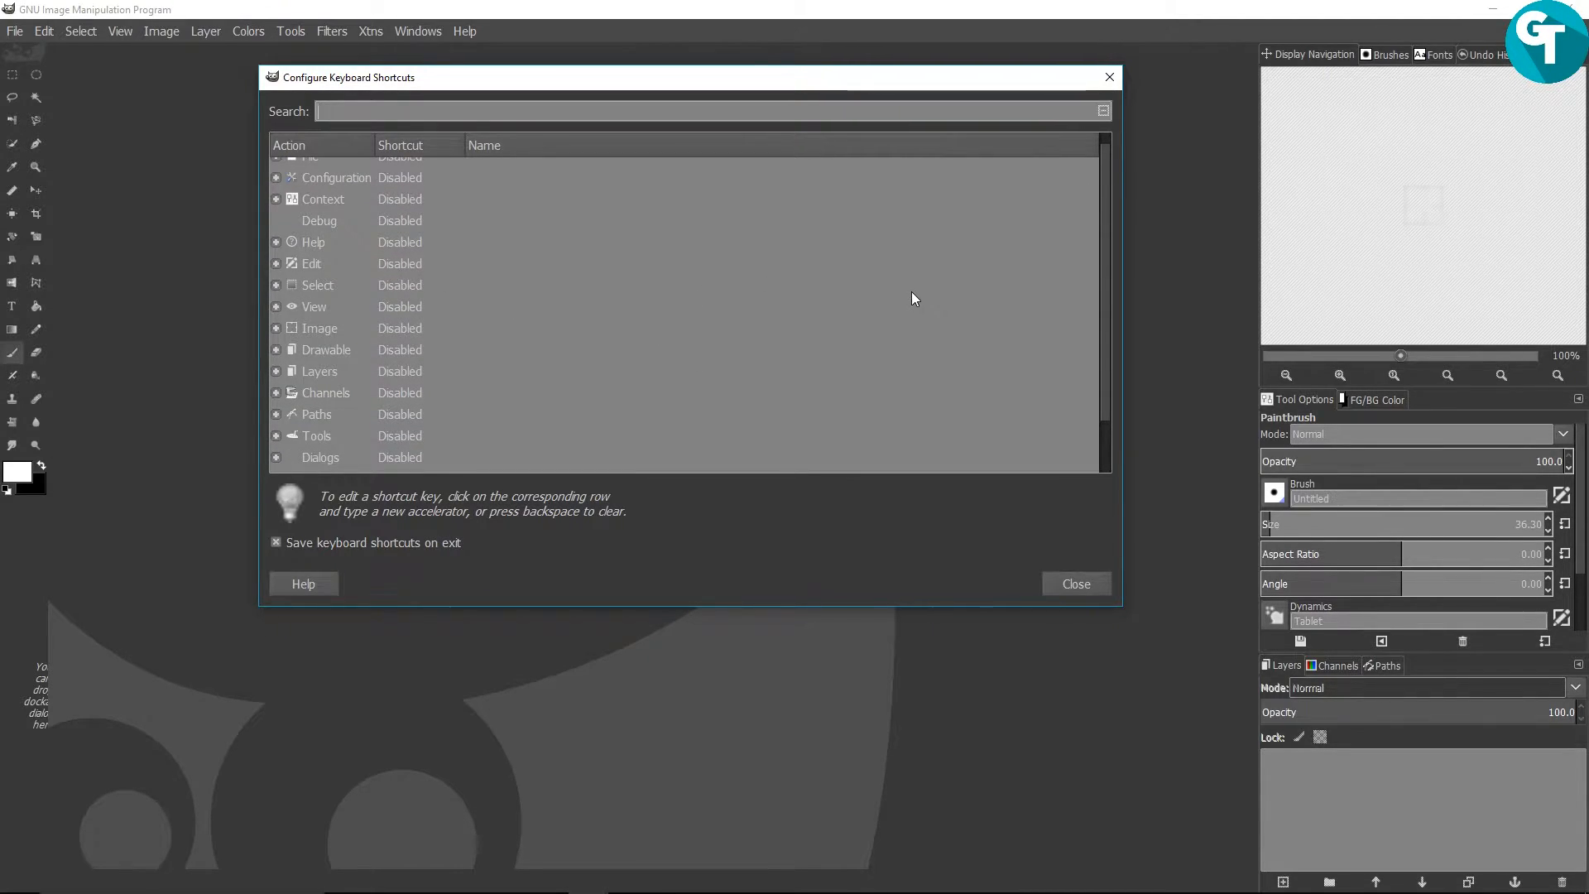
{"action": "scroll", "coordinate": [894, 260], "scroll_direction": "up", "scroll_amount": 1}
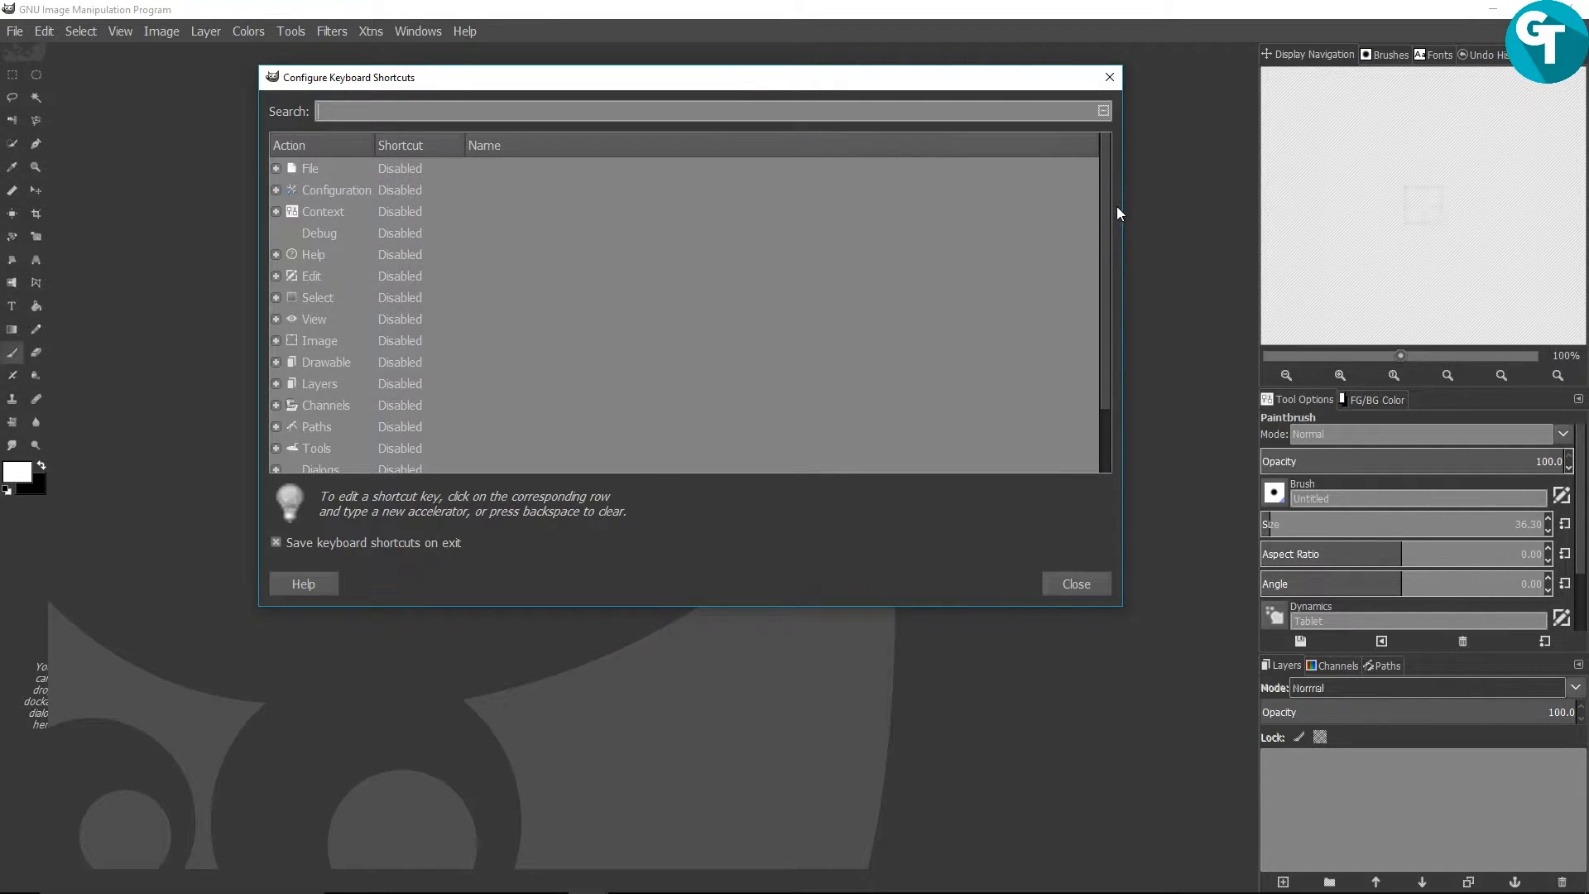
{"action": "left_click_drag", "start_coordinate": [1103, 215], "coordinate": [1125, 191]}
{"action": "scroll", "coordinate": [493, 289], "scroll_direction": "down", "scroll_amount": 2}
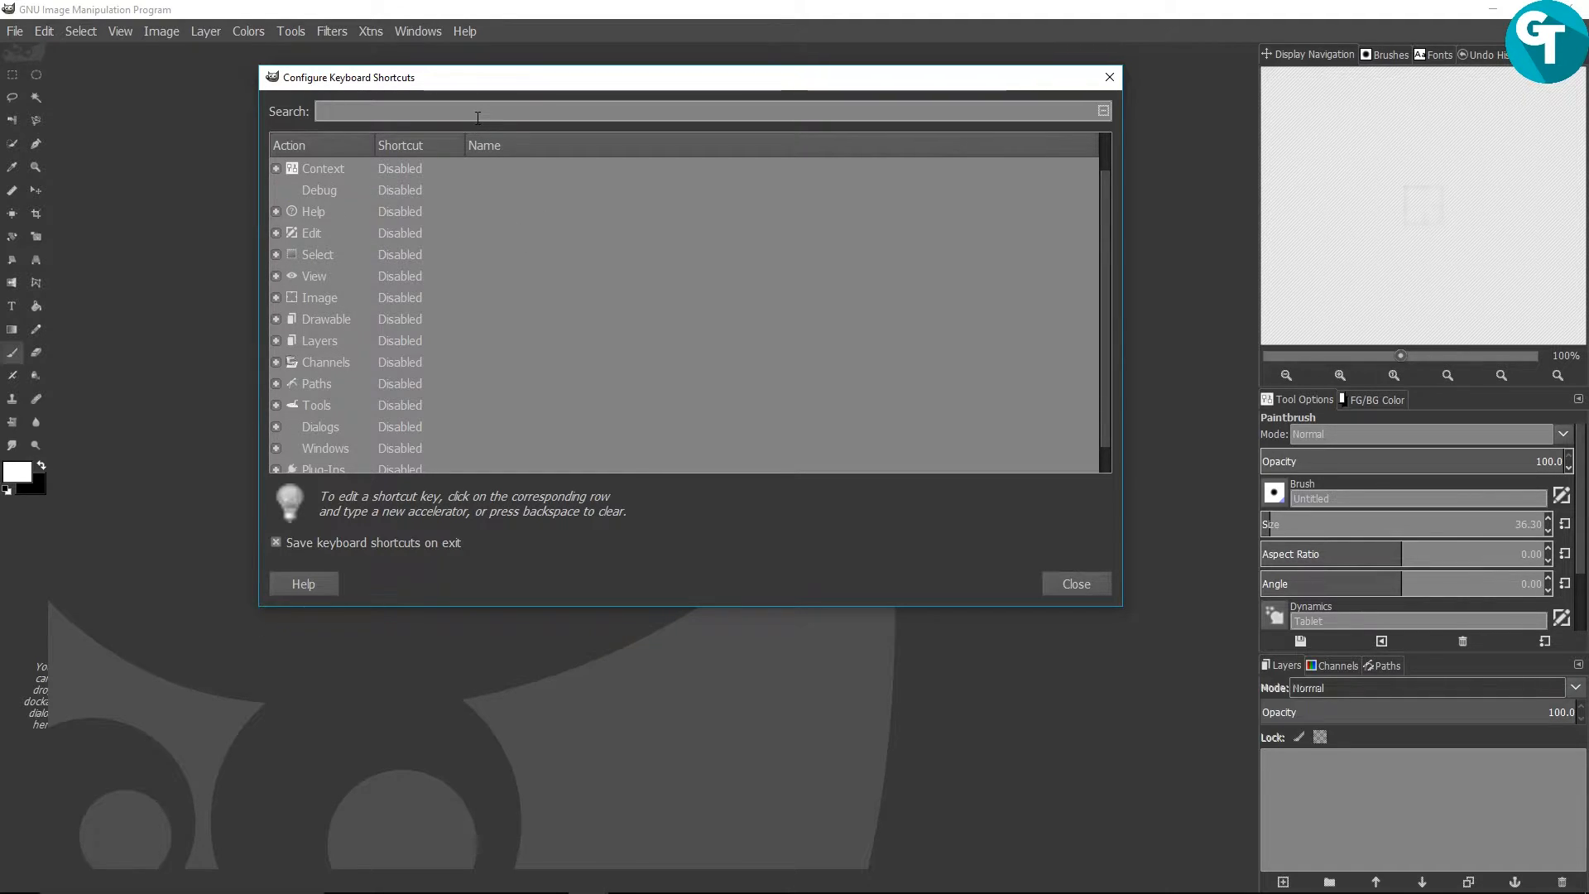
Search the keyboard shortcuts for "merge" and "visible" to check their key assignments, and close the shortcut configuration
{"action": "type", "text": "merge"}
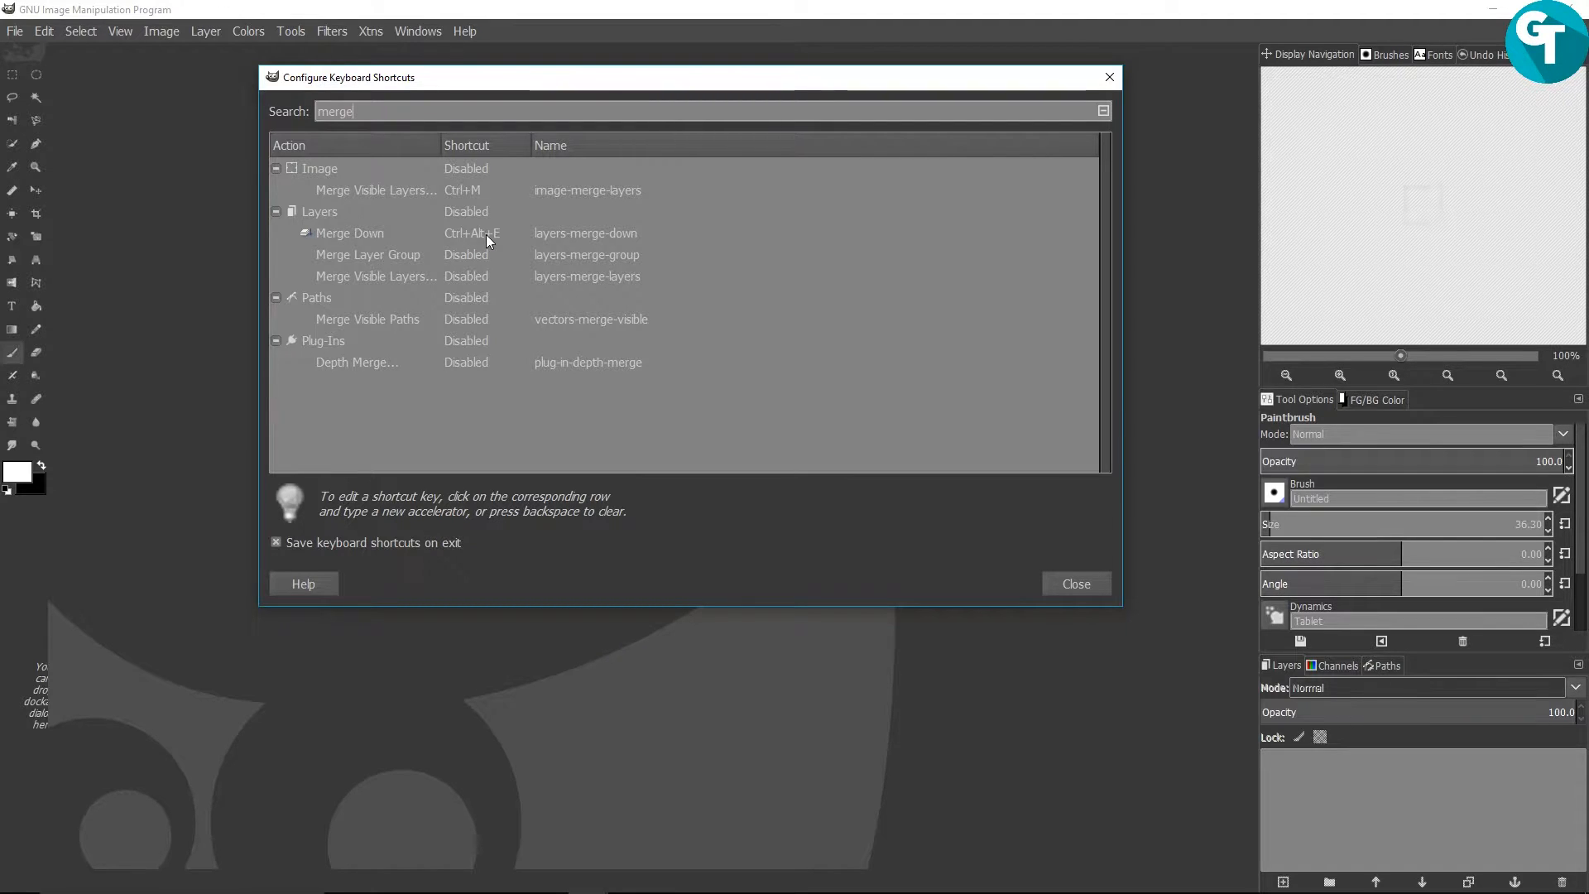
{"action": "left_click_drag", "start_coordinate": [355, 111], "coordinate": [268, 115]}
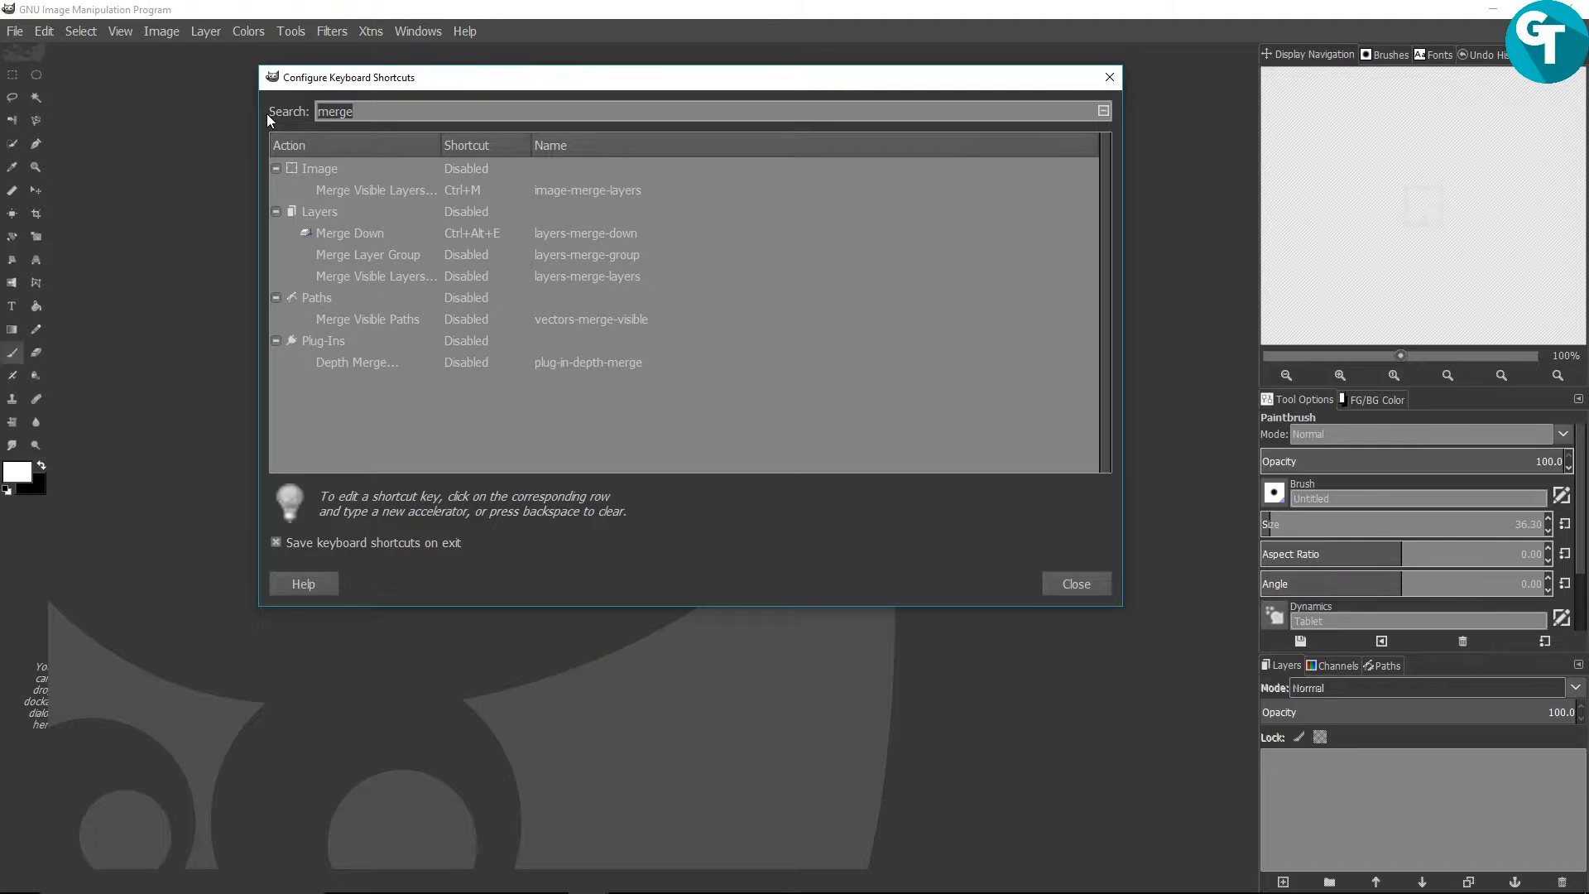
{"action": "type", "text": "vis"}
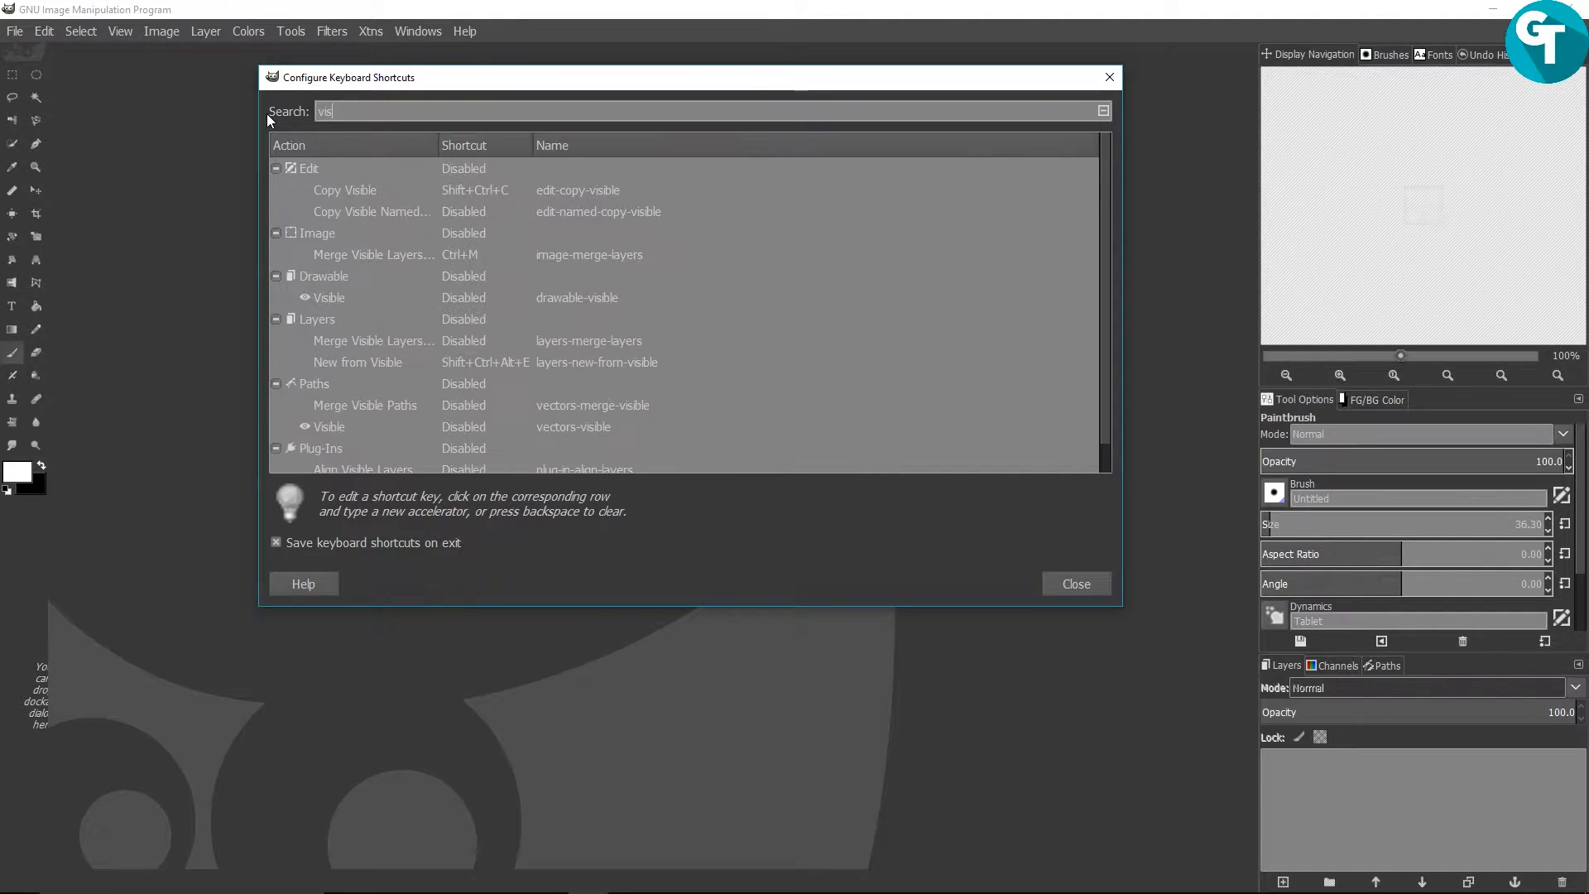
{"action": "type", "text": "ible"}
{"action": "left_click", "coordinate": [1075, 584]}
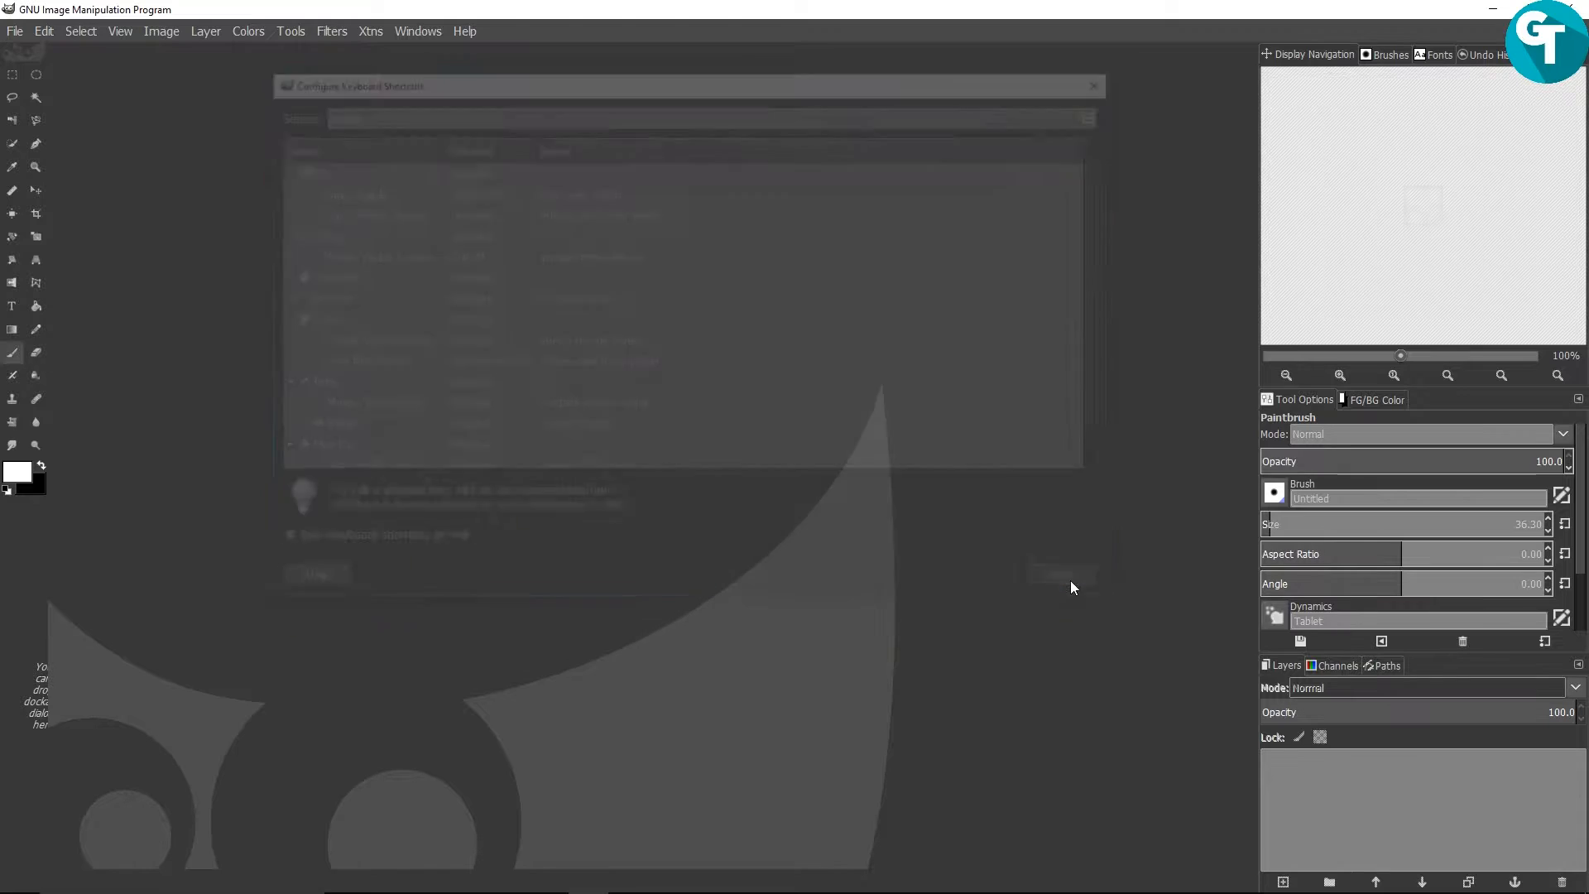
Open the recent image Gimp_Setup_Tutorial.xcf
{"action": "left_click", "coordinate": [17, 32]}
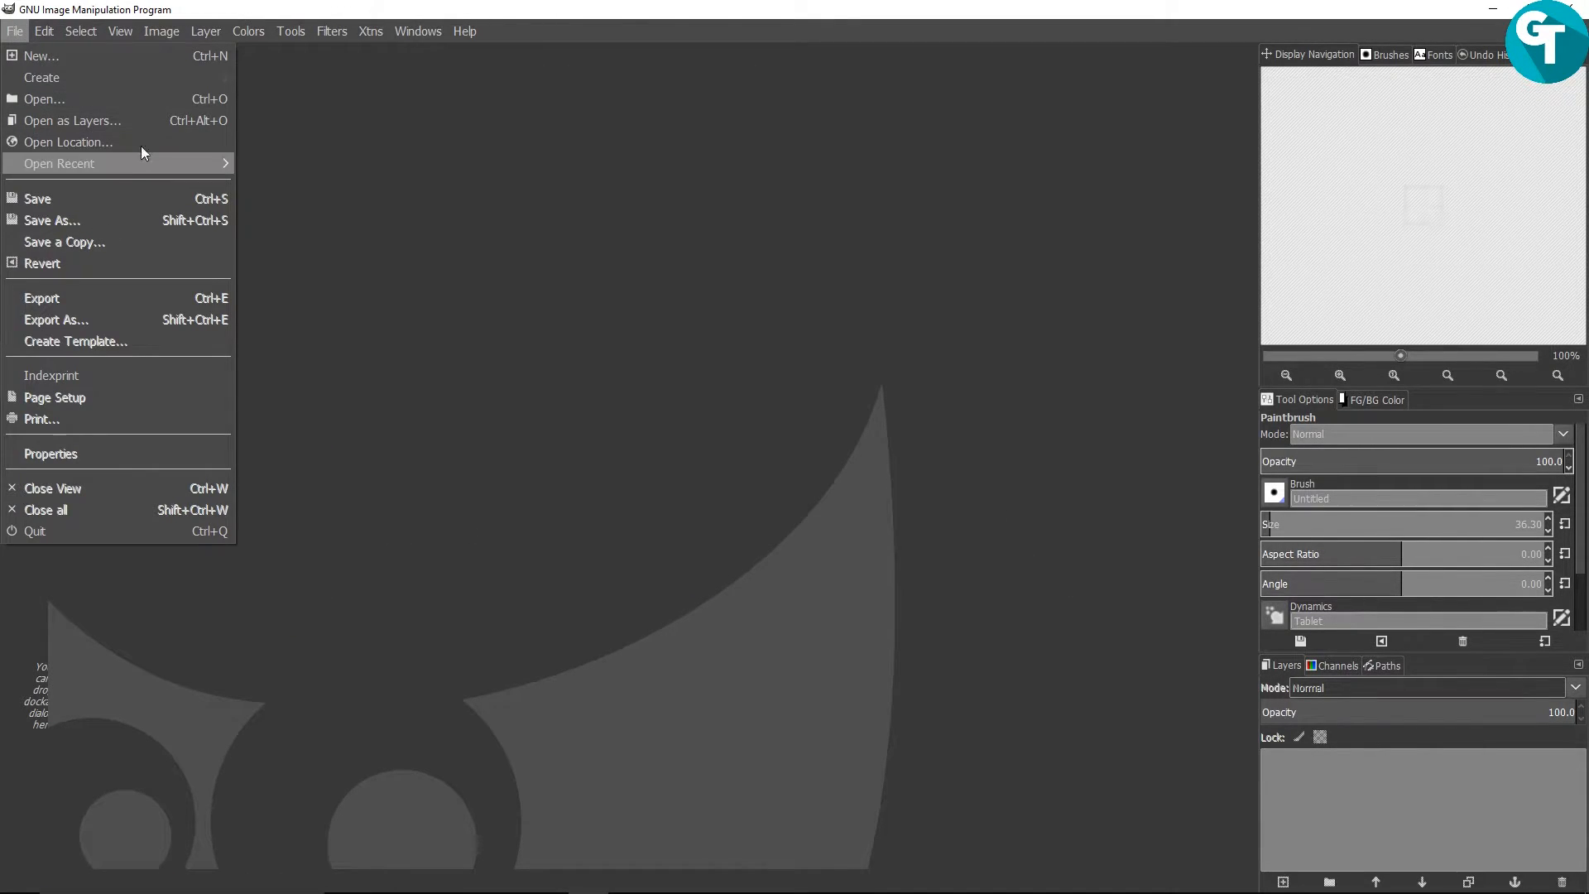
{"action": "mouse_move", "coordinate": [198, 161]}
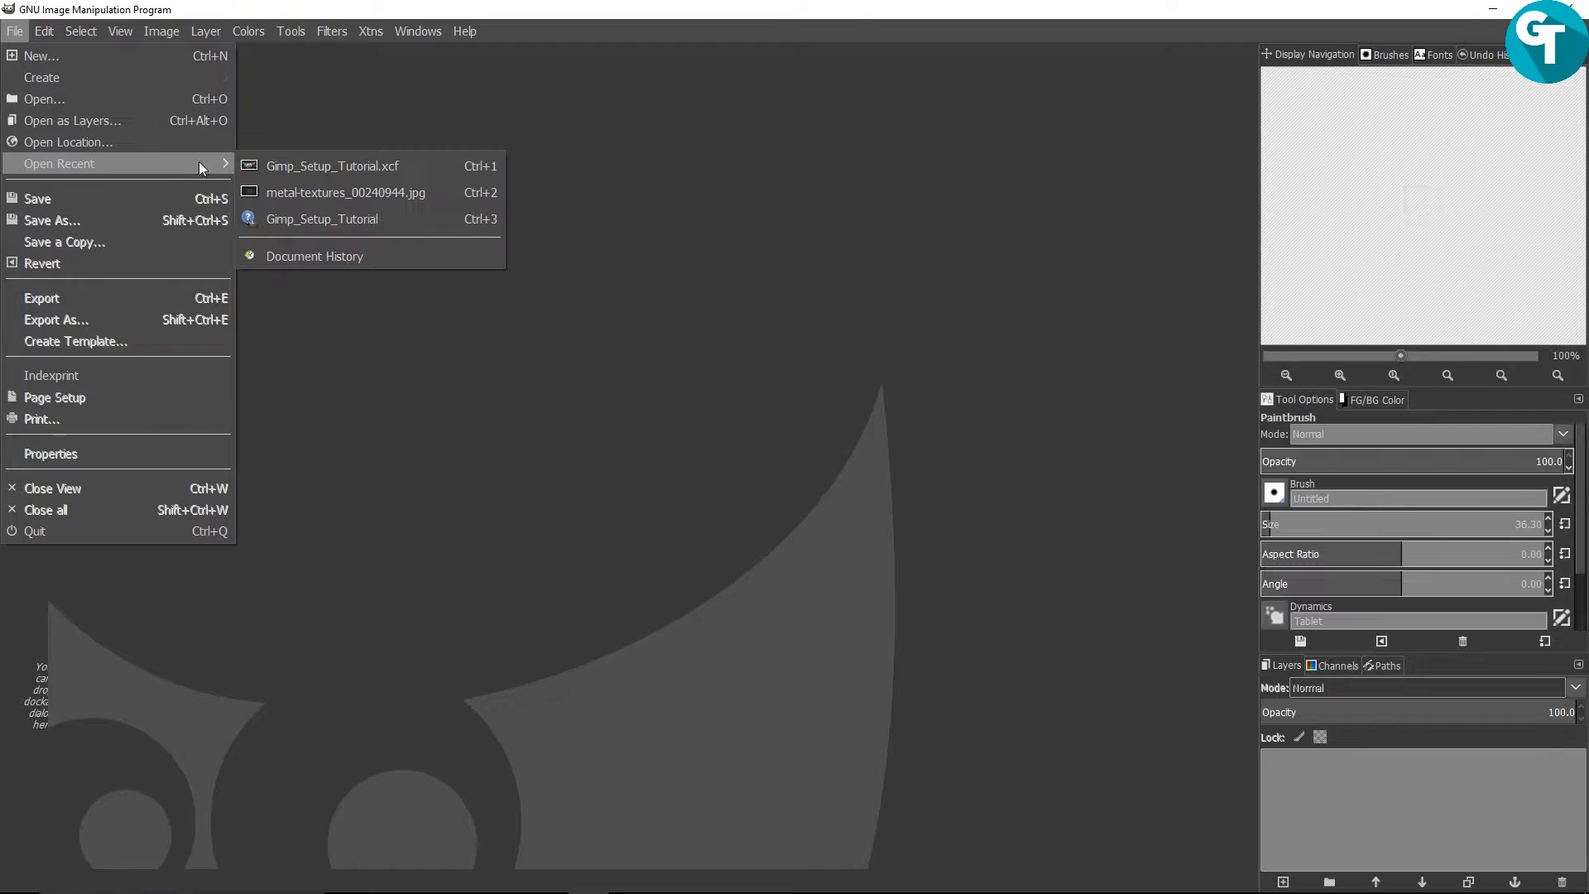
{"action": "left_click", "coordinate": [369, 164]}
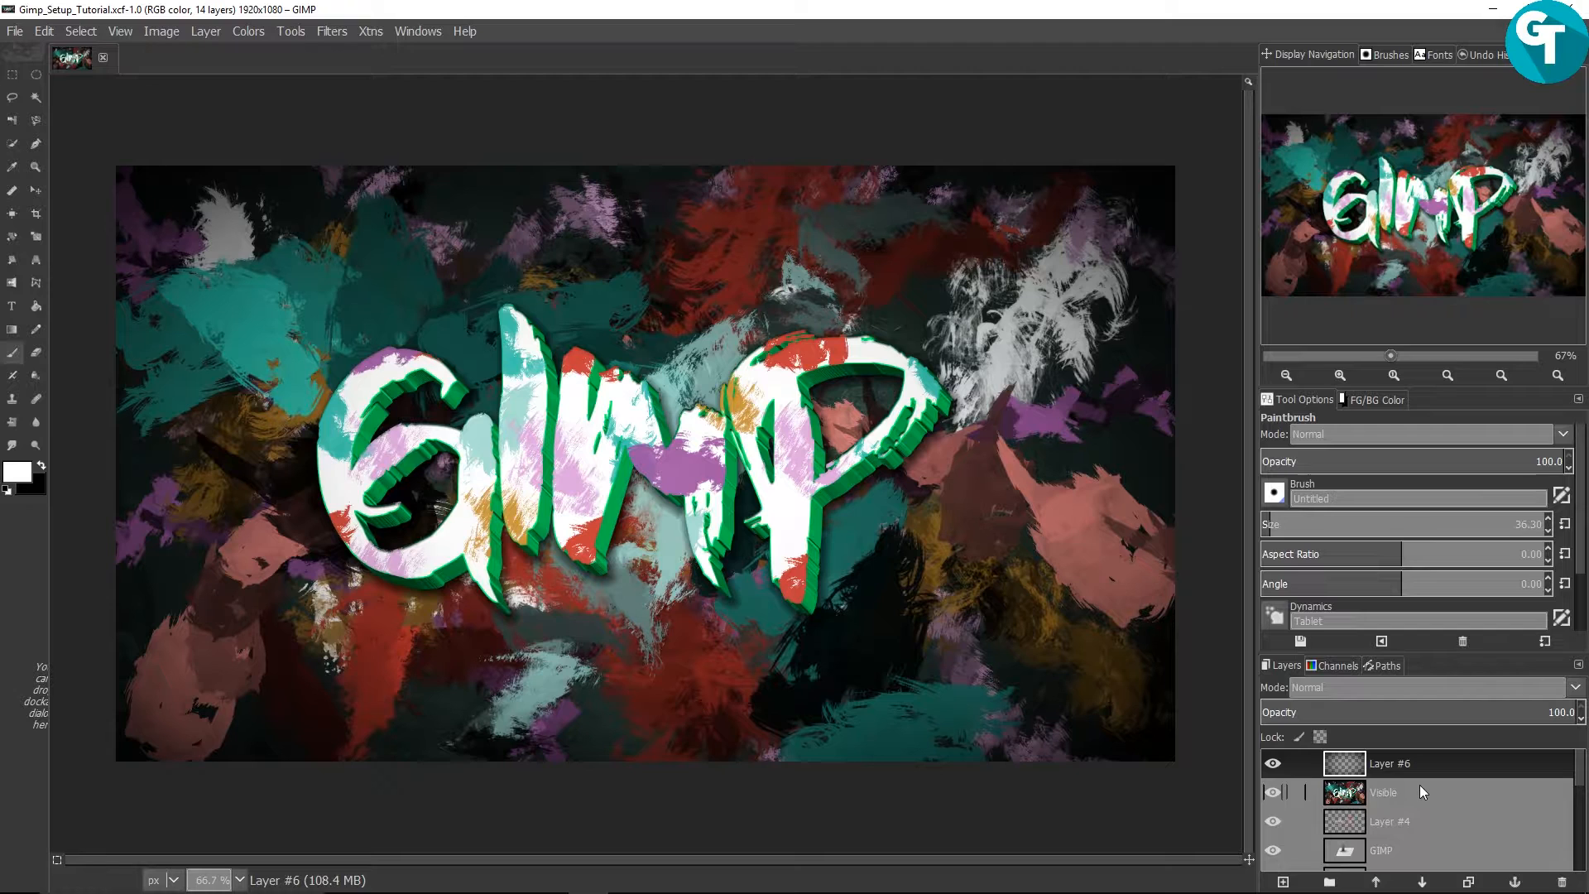
Create a new layer from everything visible at the top of the layer stack
{"action": "key", "text": "ctrl"}
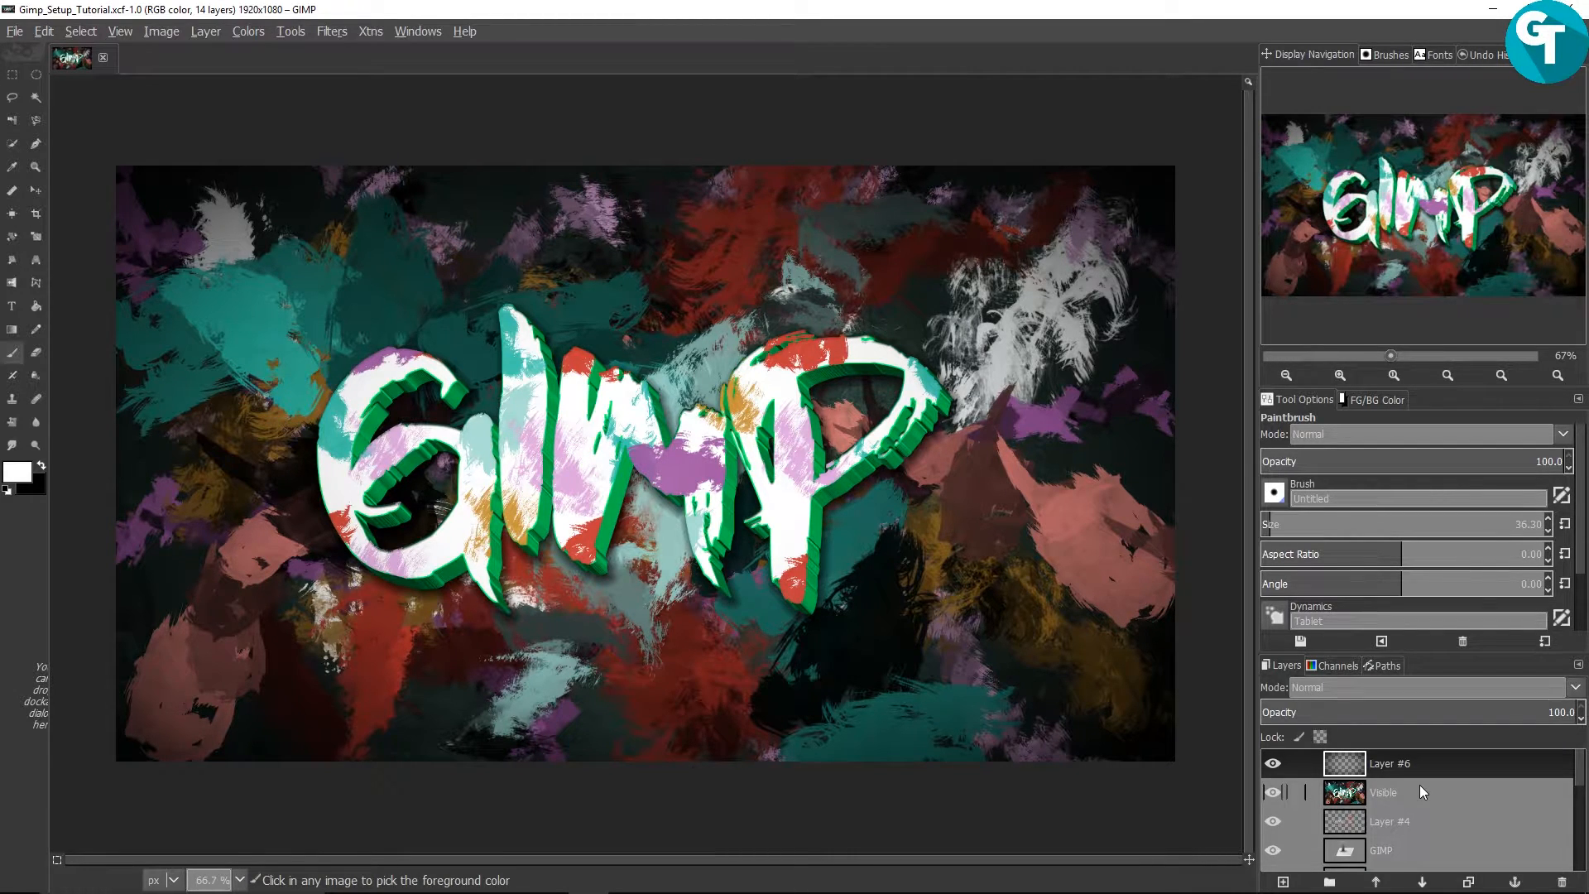
{"action": "key", "text": "ctrl+alt+shift+e"}
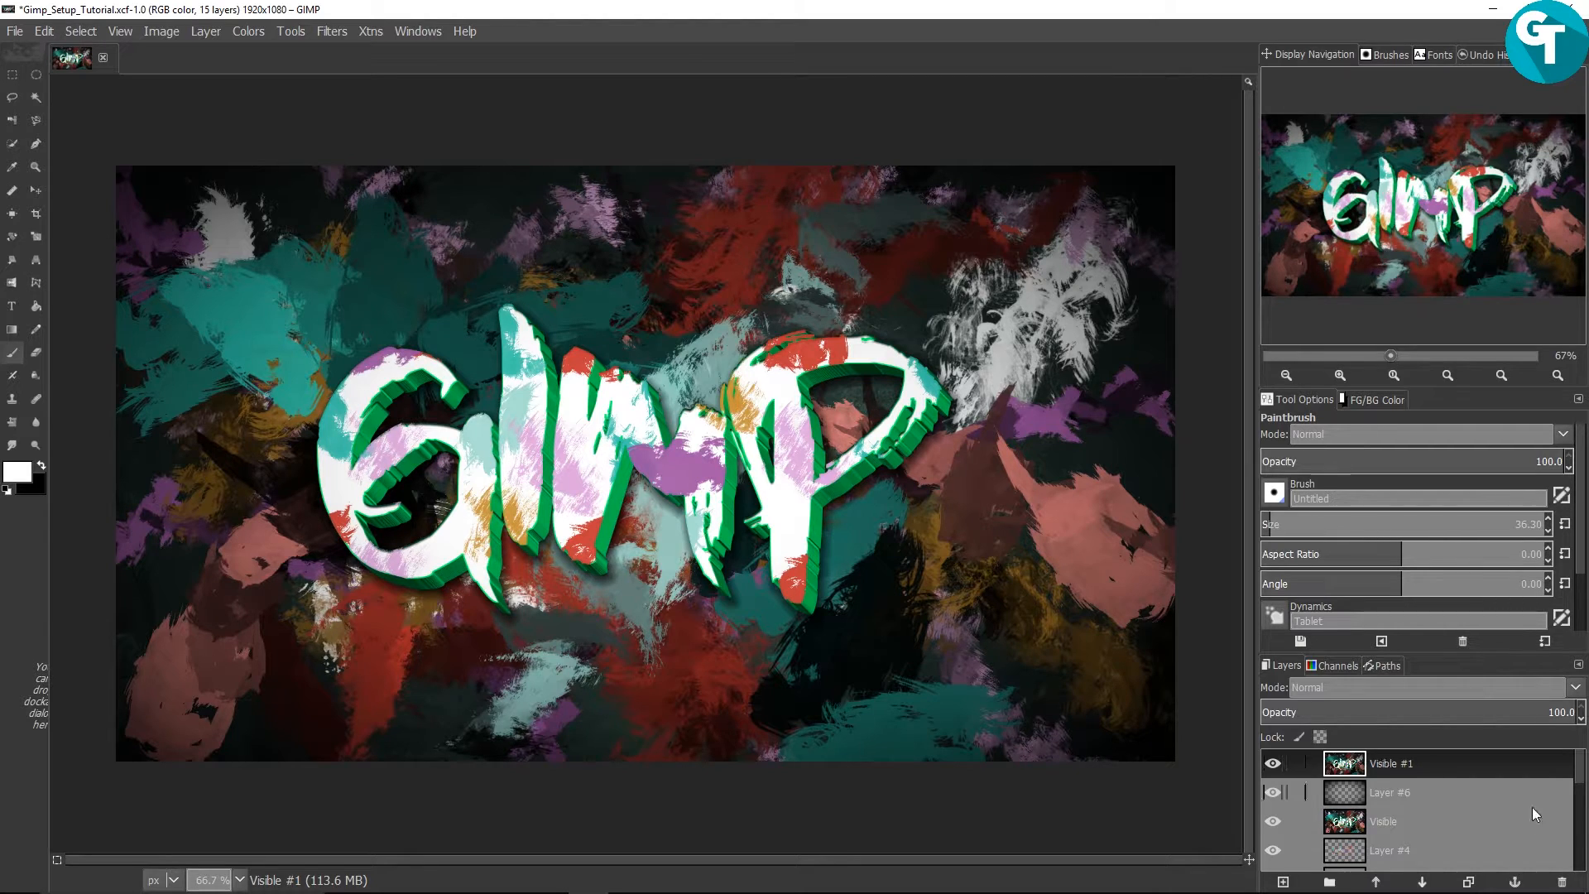
{"action": "scroll", "coordinate": [1488, 811], "scroll_direction": "down", "scroll_amount": 5}
{"action": "scroll", "coordinate": [1441, 833], "scroll_direction": "up", "scroll_amount": 5}
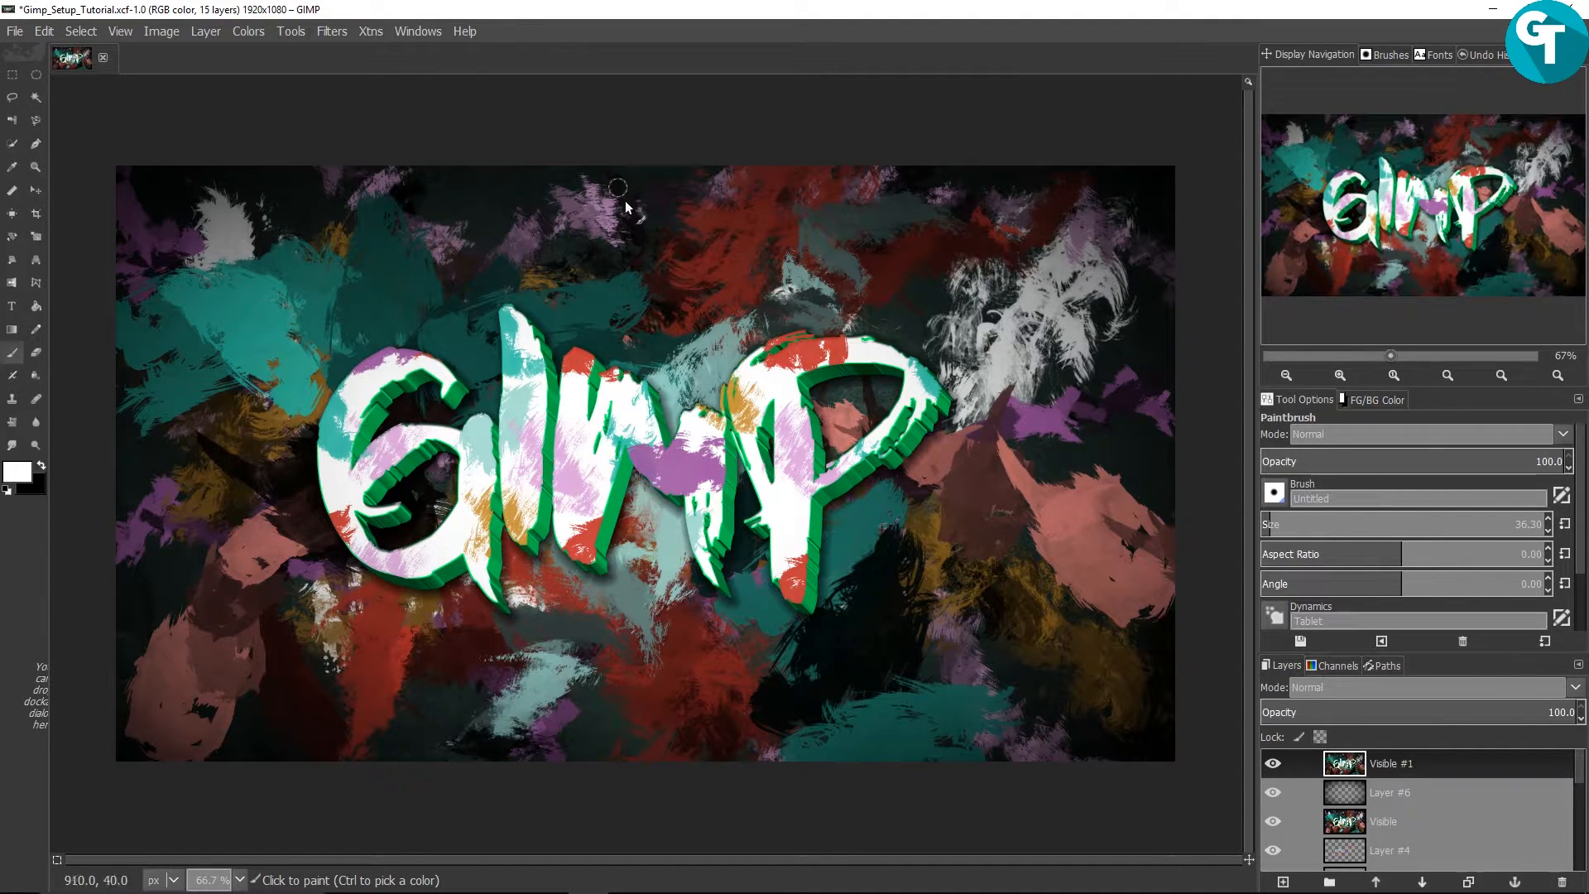
{"action": "scroll", "coordinate": [695, 339], "scroll_direction": "down", "scroll_amount": 2}
{"action": "scroll", "coordinate": [696, 339], "scroll_direction": "up", "scroll_amount": 1}
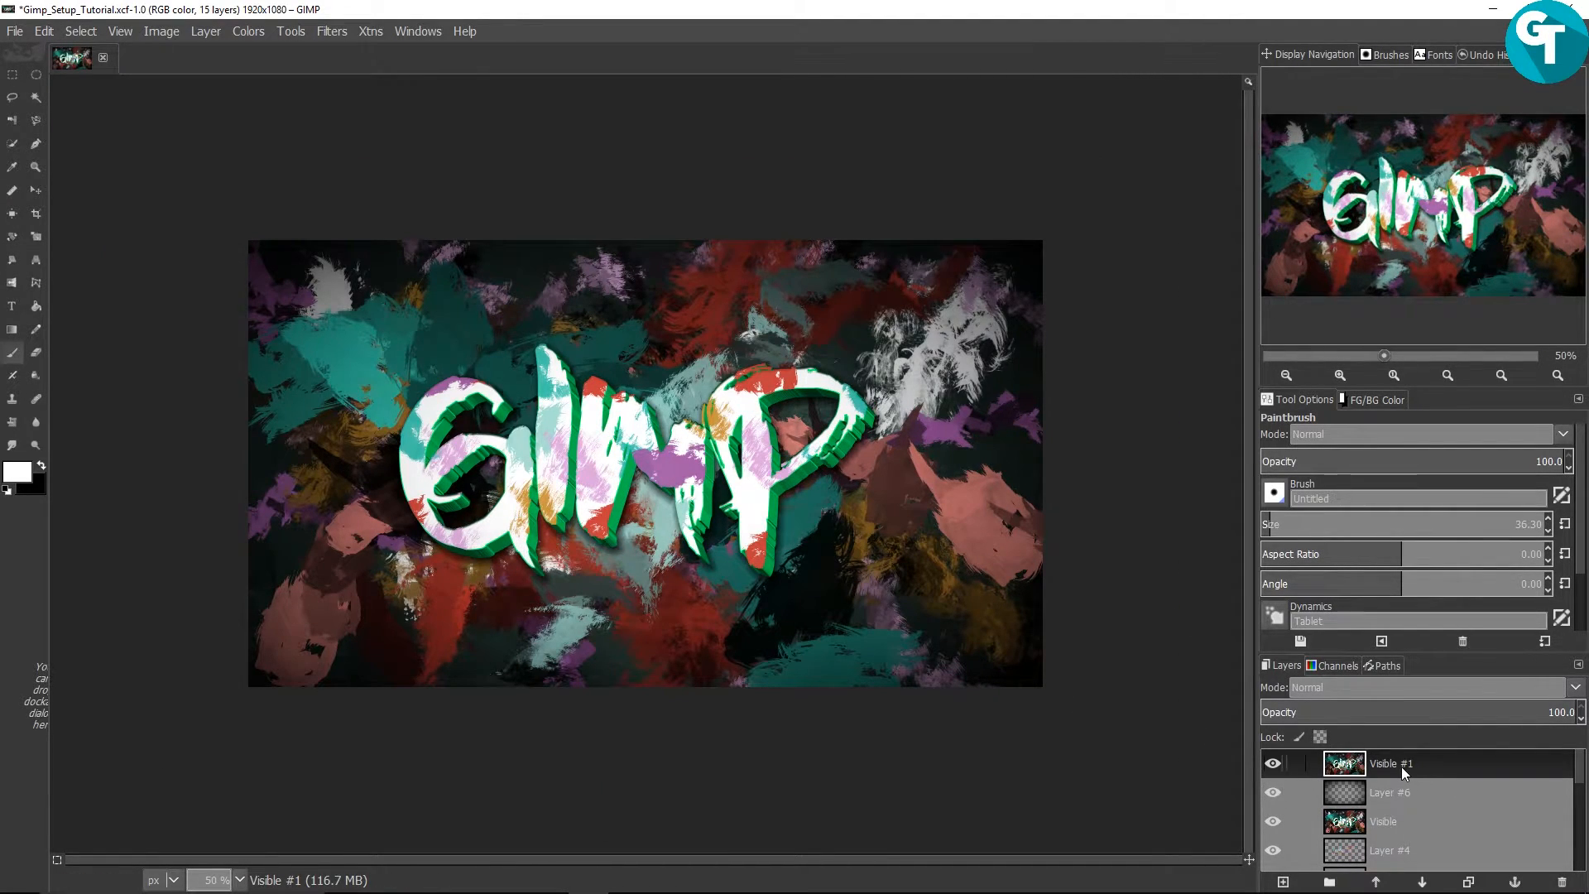
Raise the saturation of the Visible #1 layer to 37 with the Hue-Saturation adjustment
{"action": "left_click", "coordinate": [246, 33]}
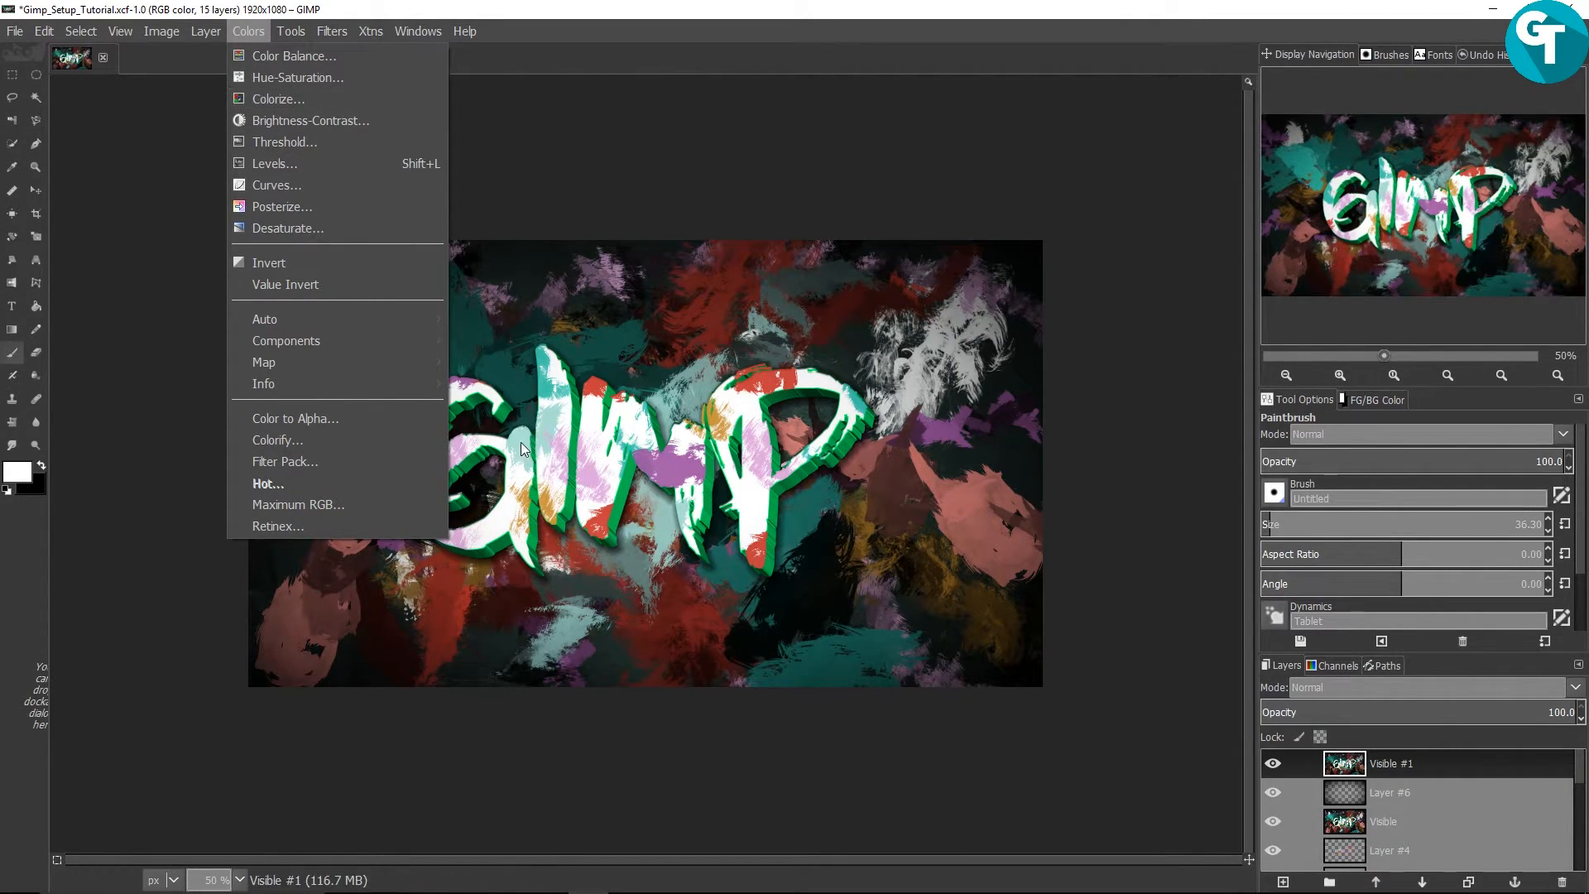
{"action": "left_click", "coordinate": [1408, 761]}
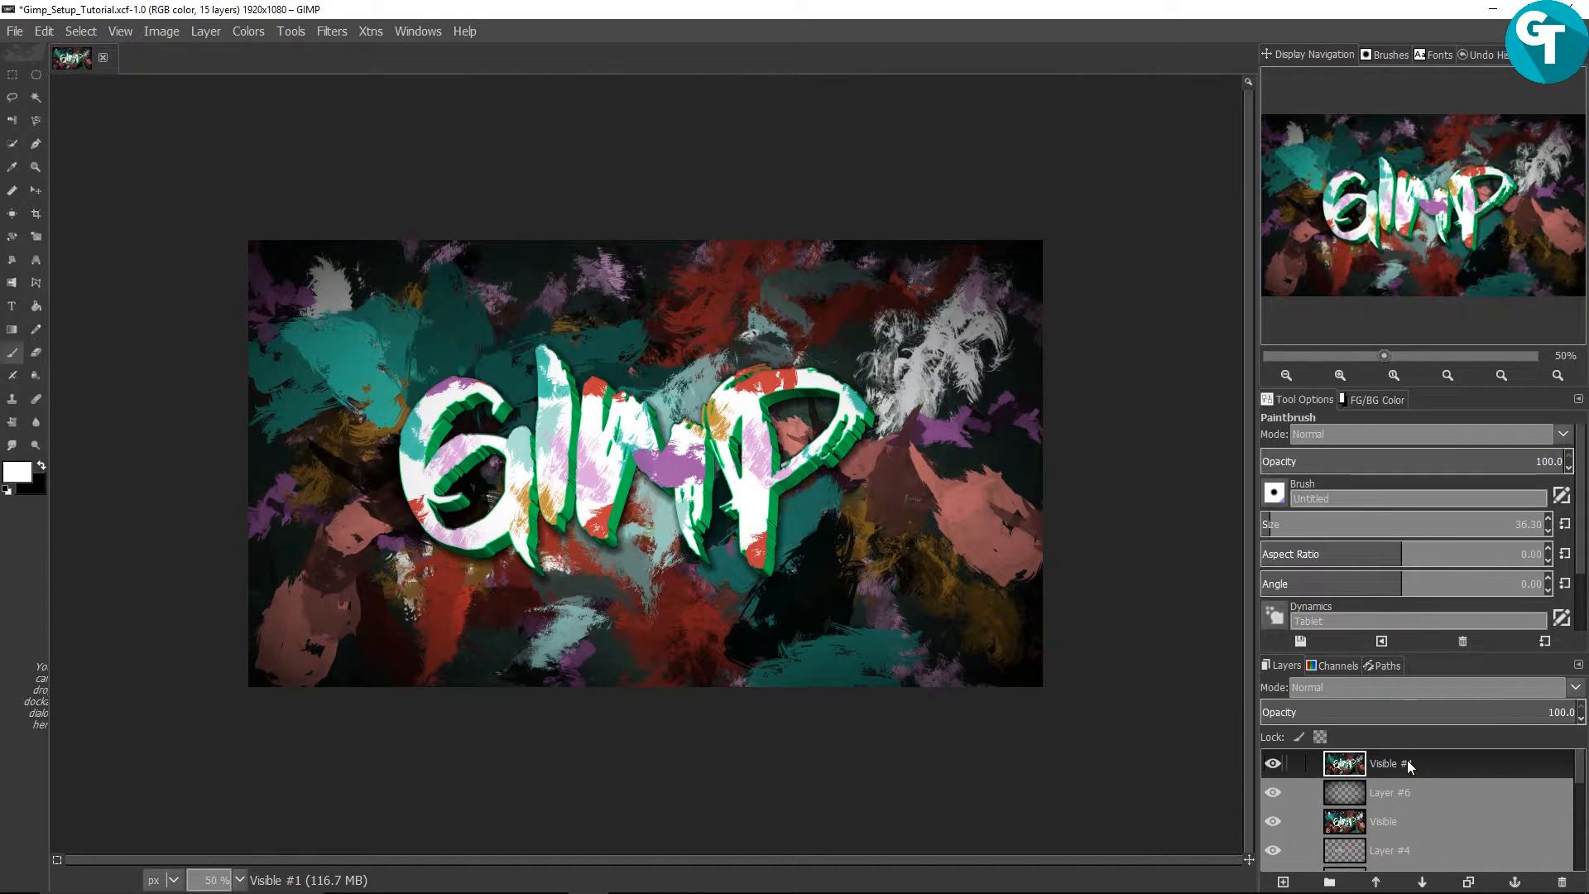
{"action": "left_click", "coordinate": [240, 28]}
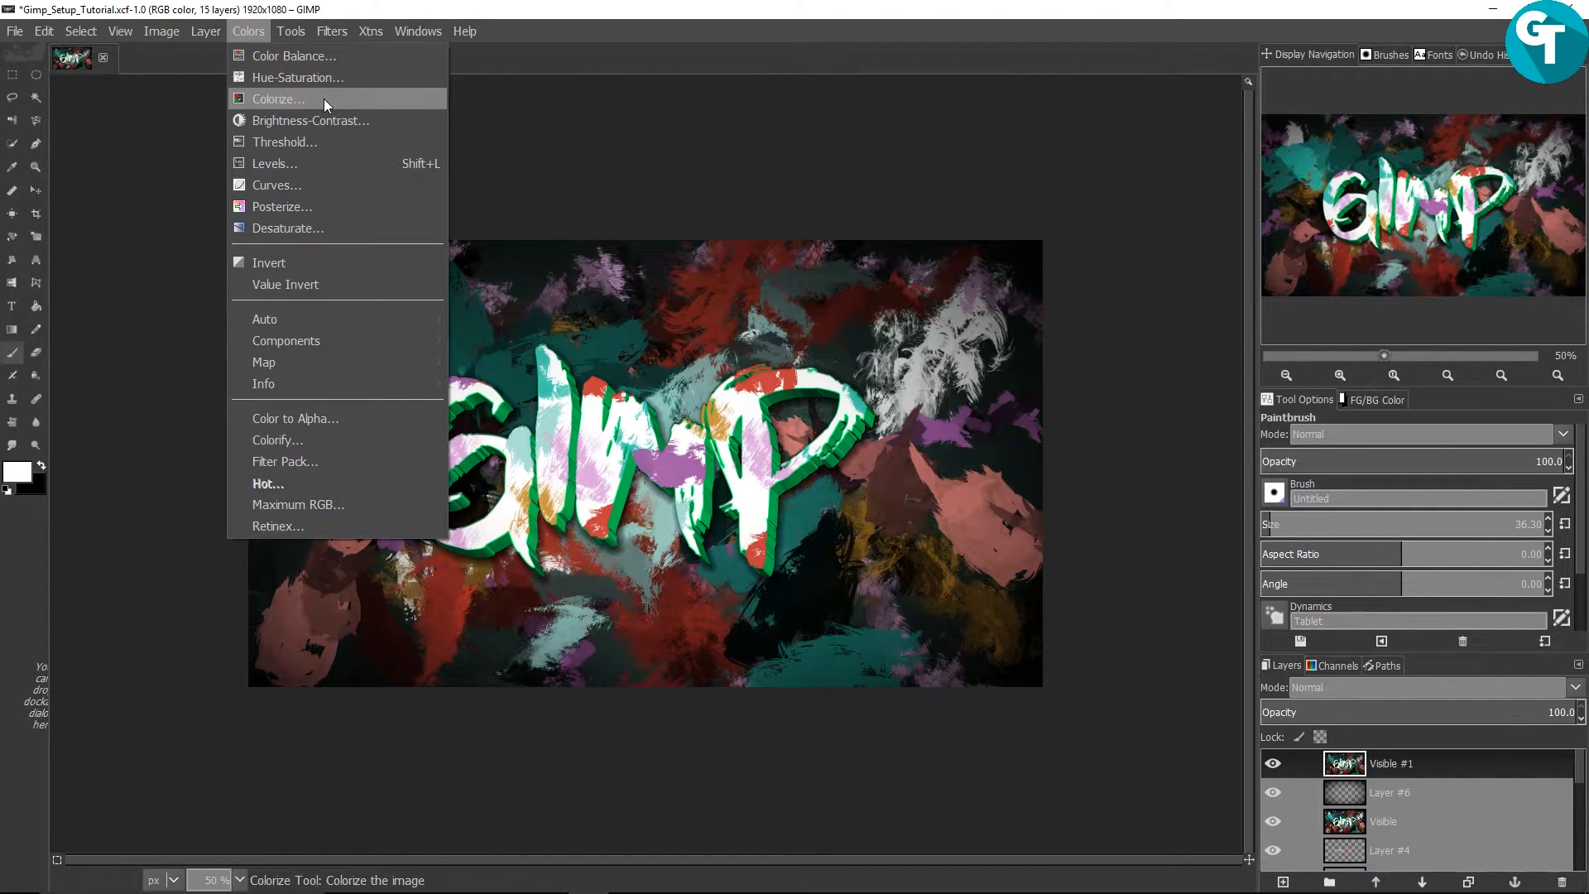
{"action": "left_click", "coordinate": [333, 81]}
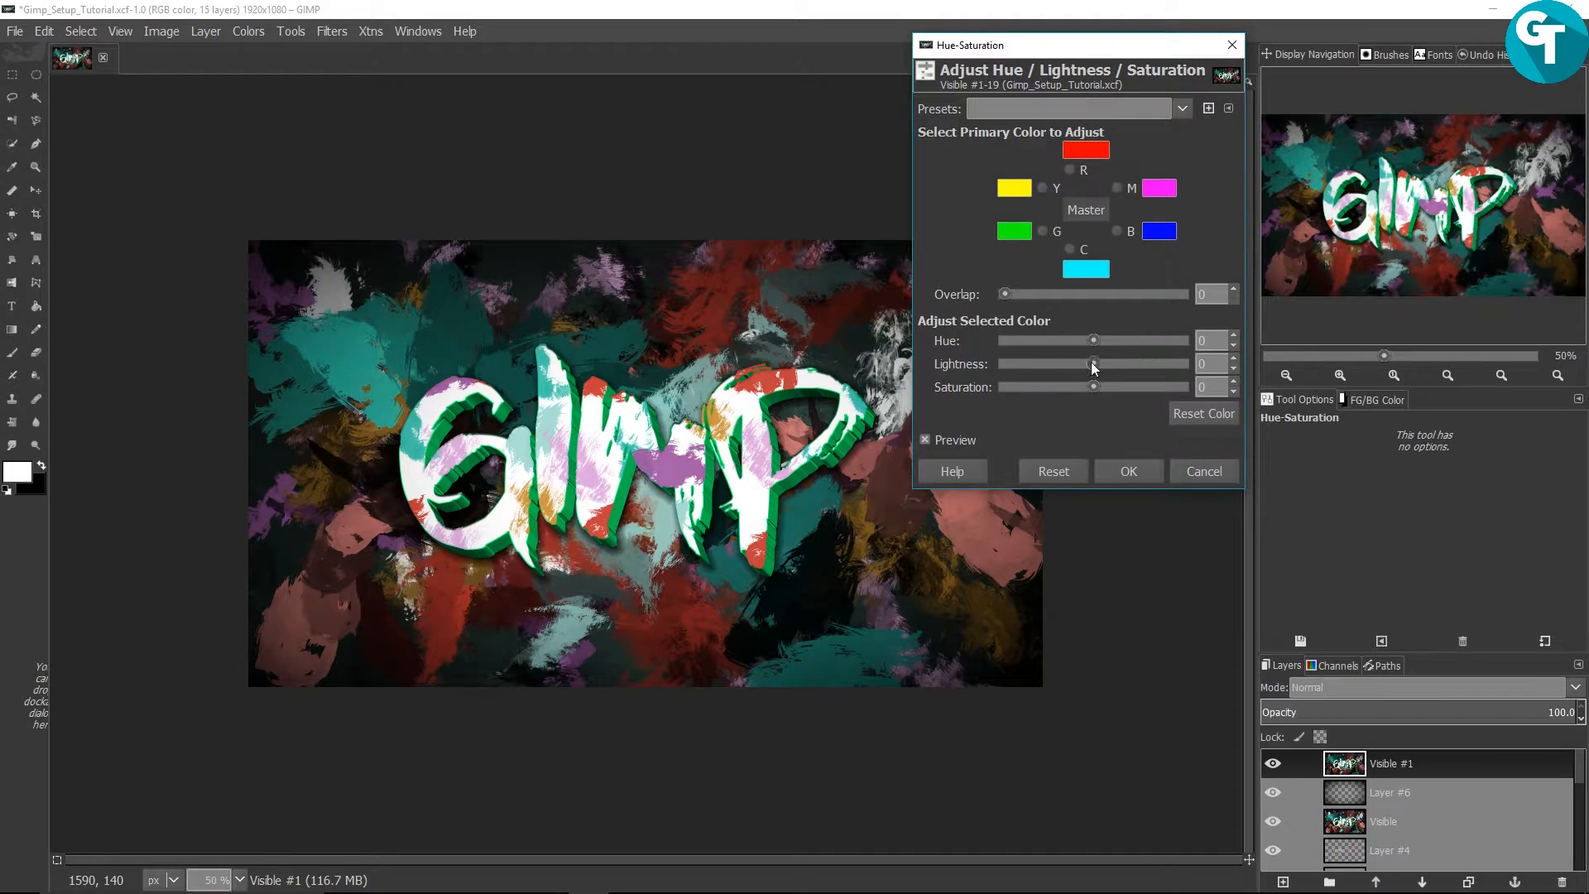
{"action": "left_click_drag", "start_coordinate": [1090, 385], "coordinate": [1126, 389]}
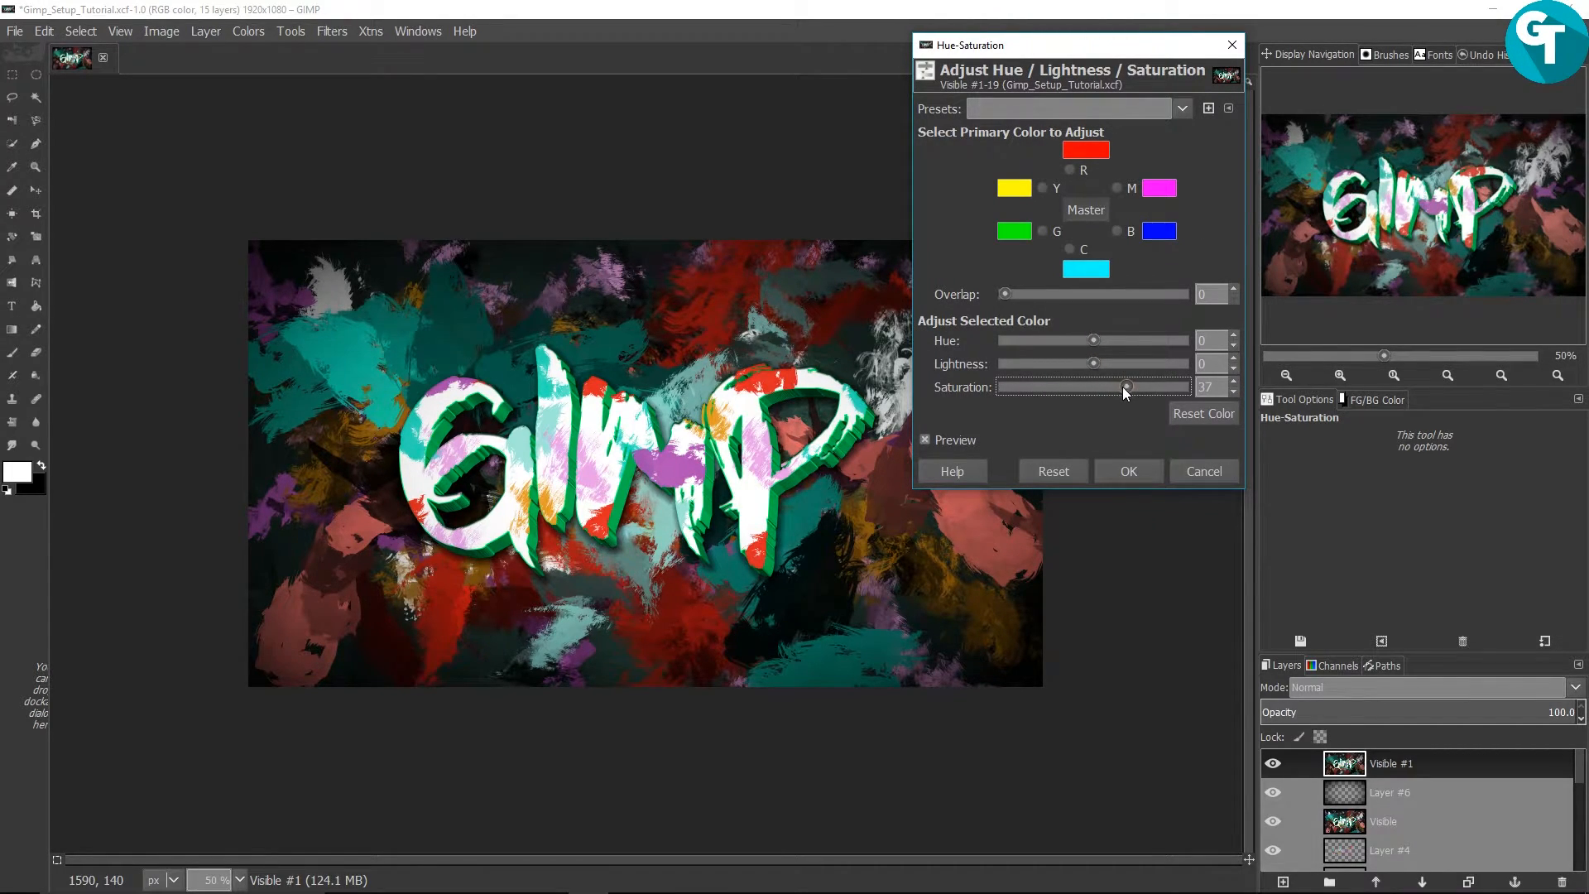
{"action": "left_click", "coordinate": [1132, 471]}
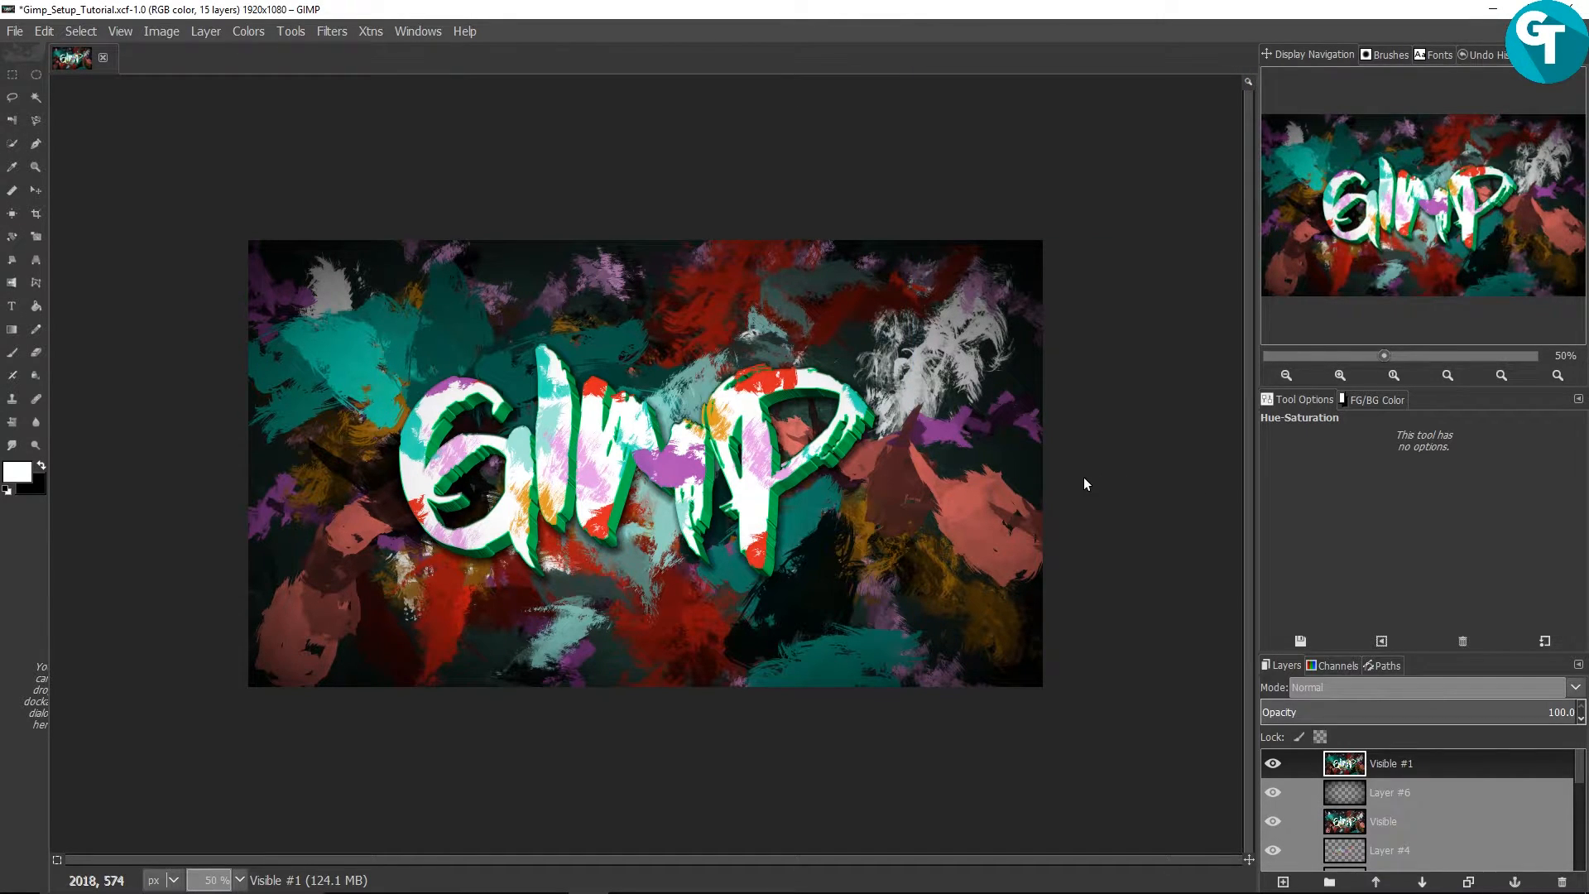
Create another new layer from visible and apply a slight midtone Curves adjustment to its Value channel
{"action": "key", "text": "ctrl+shift+alt+e"}
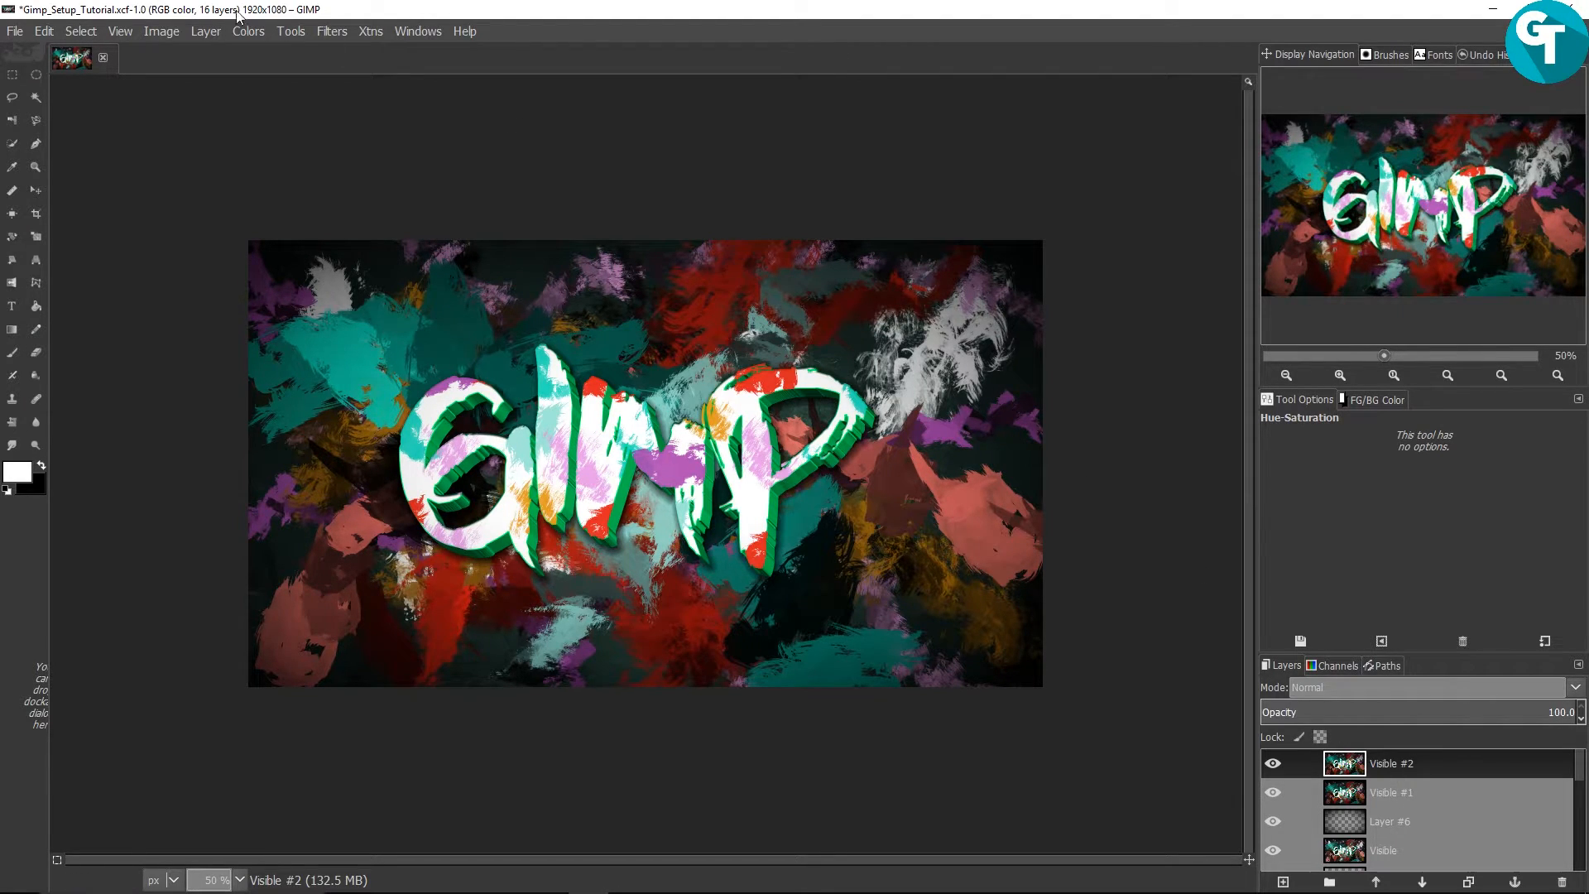
{"action": "left_click", "coordinate": [246, 34]}
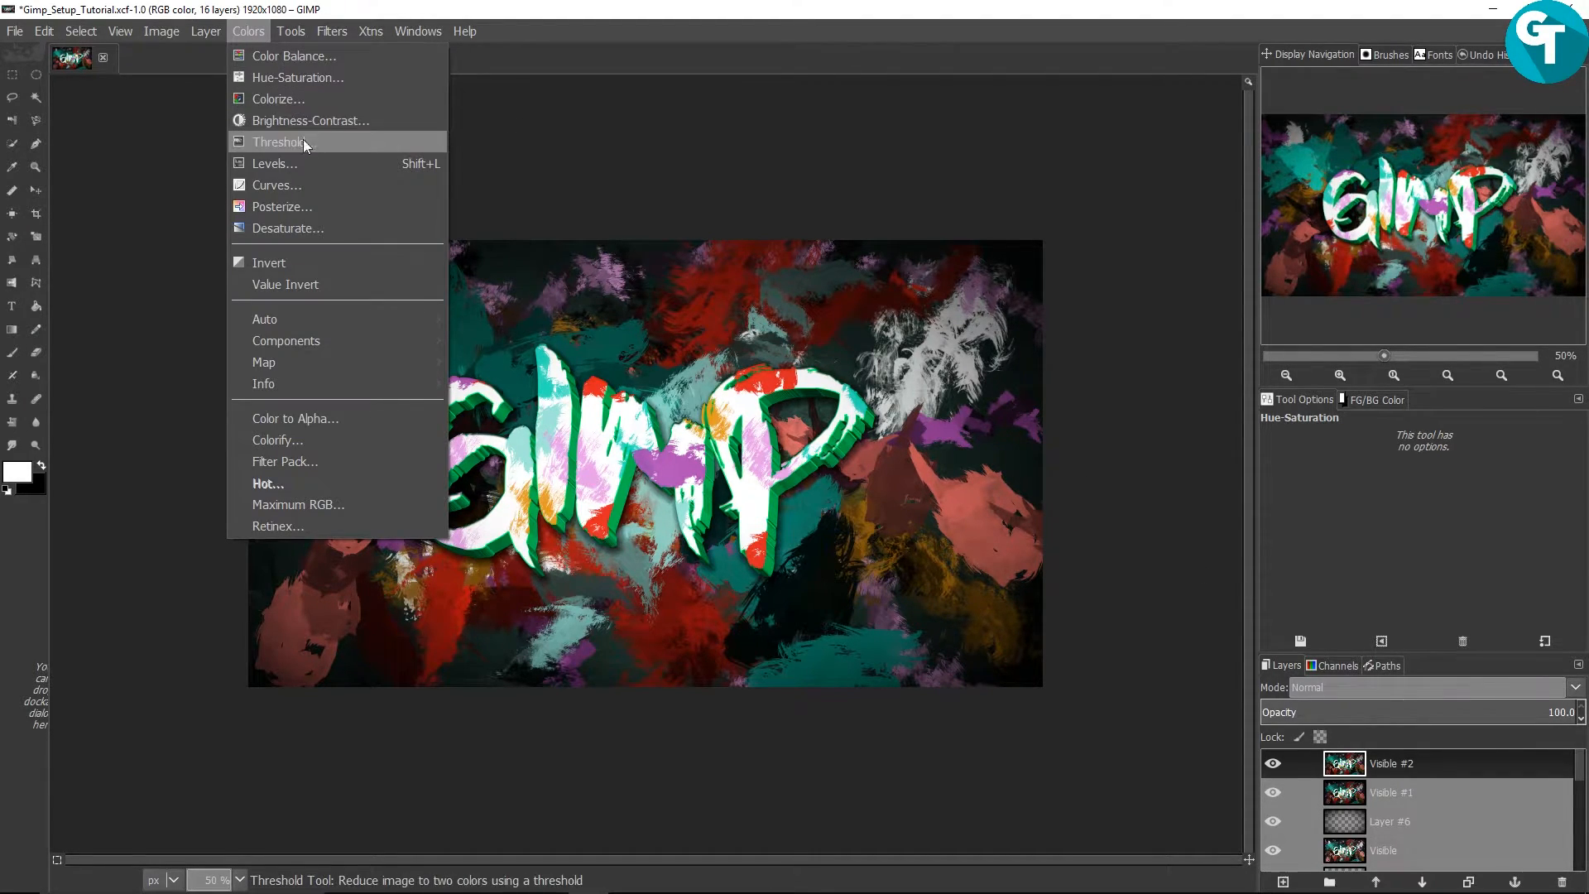
{"action": "left_click", "coordinate": [301, 185]}
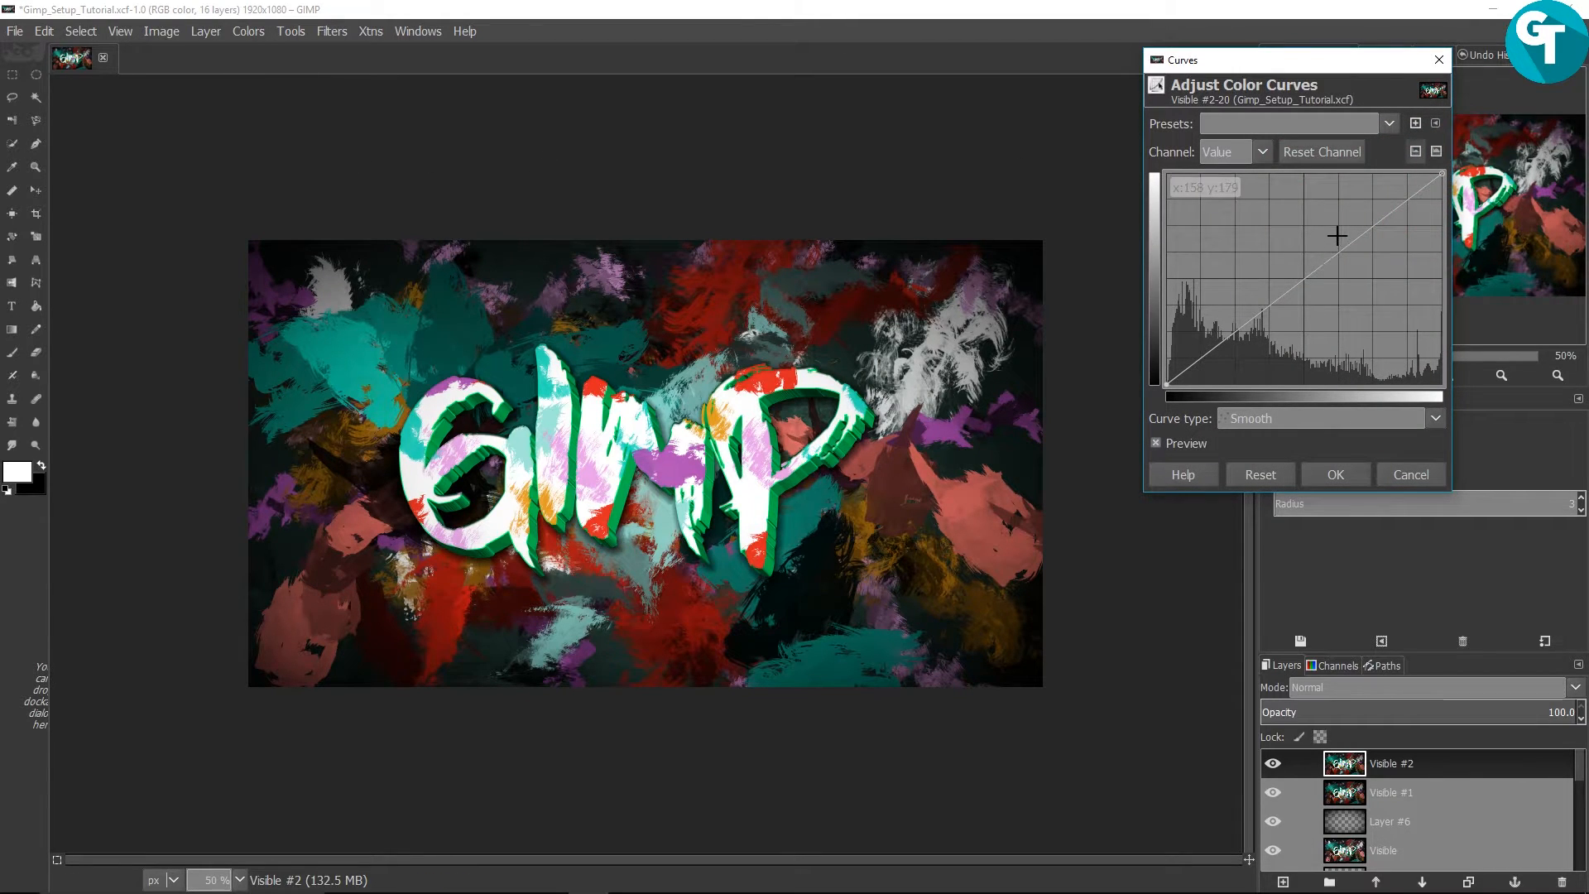
{"action": "mouse_move", "coordinate": [1316, 266]}
{"action": "left_mouse_down"}
{"action": "mouse_move", "coordinate": [1324, 319]}
{"action": "mouse_move", "coordinate": [1282, 242]}
{"action": "mouse_move", "coordinate": [1299, 279]}
{"action": "left_mouse_up"}
{"action": "left_click", "coordinate": [1347, 480]}
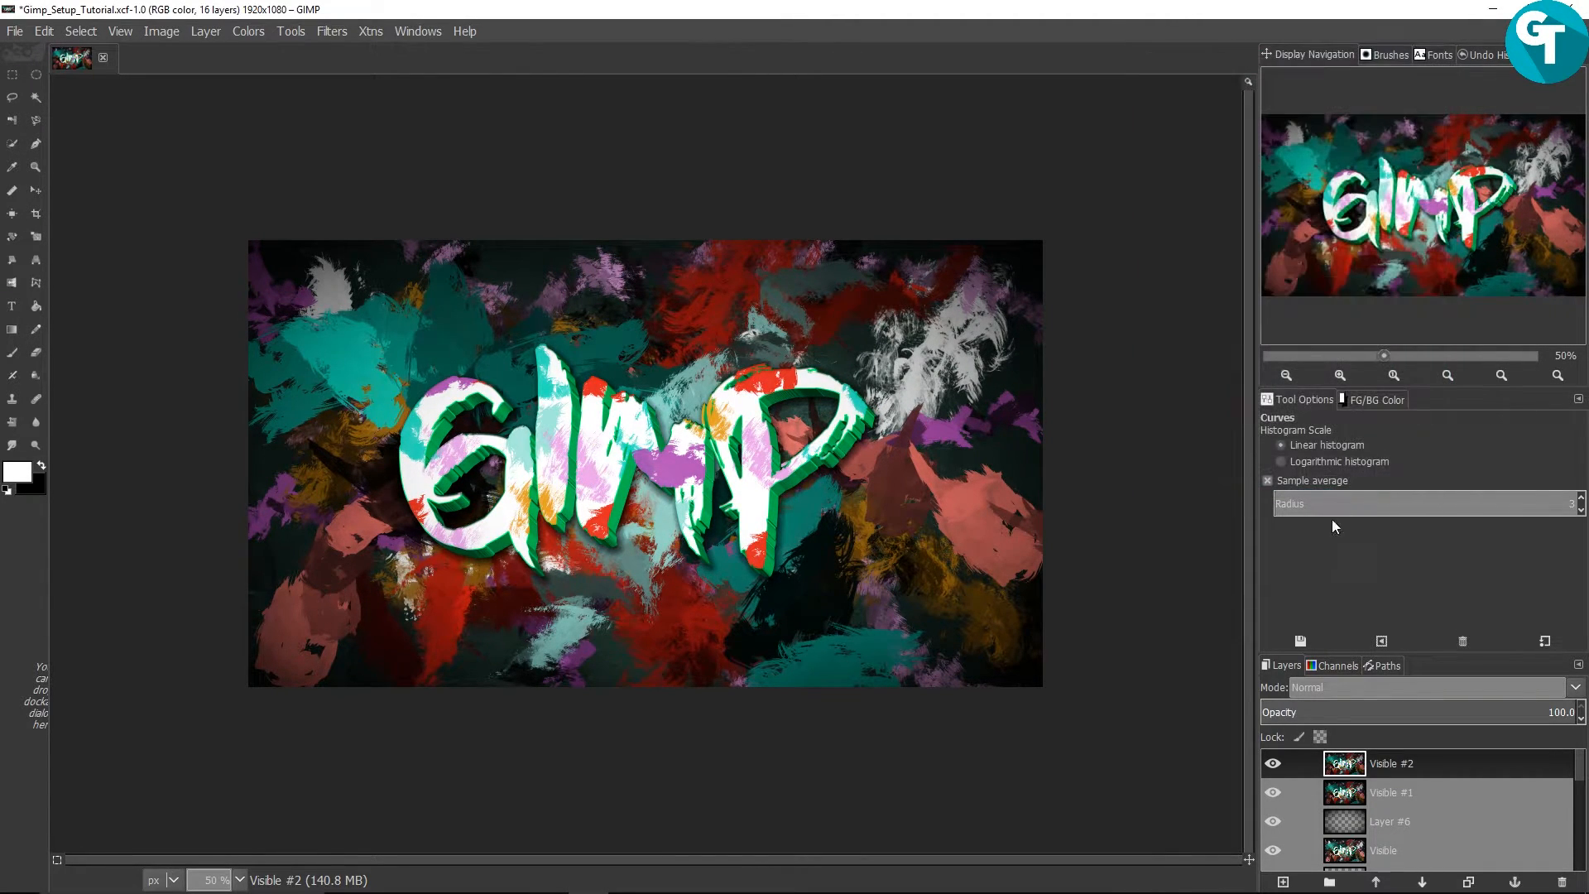
Add a further merged copy of the visible image above the curves-adjusted layer and review the layer stack
{"action": "key", "text": "ctrl+shift+alt+e"}
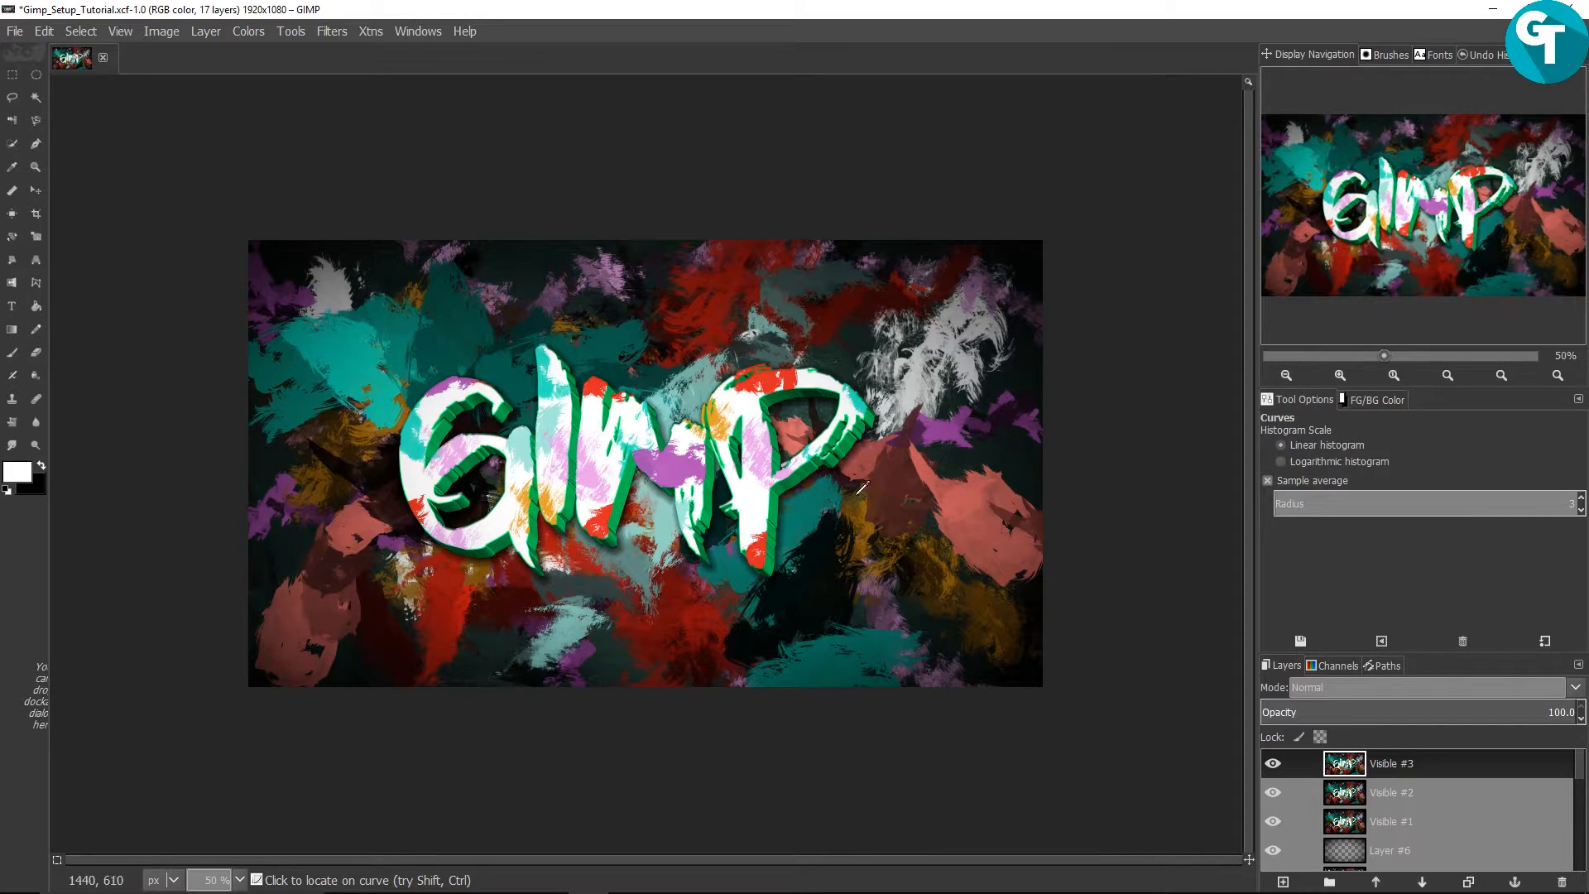
{"action": "scroll", "coordinate": [1356, 807], "scroll_direction": "down", "scroll_amount": 5}
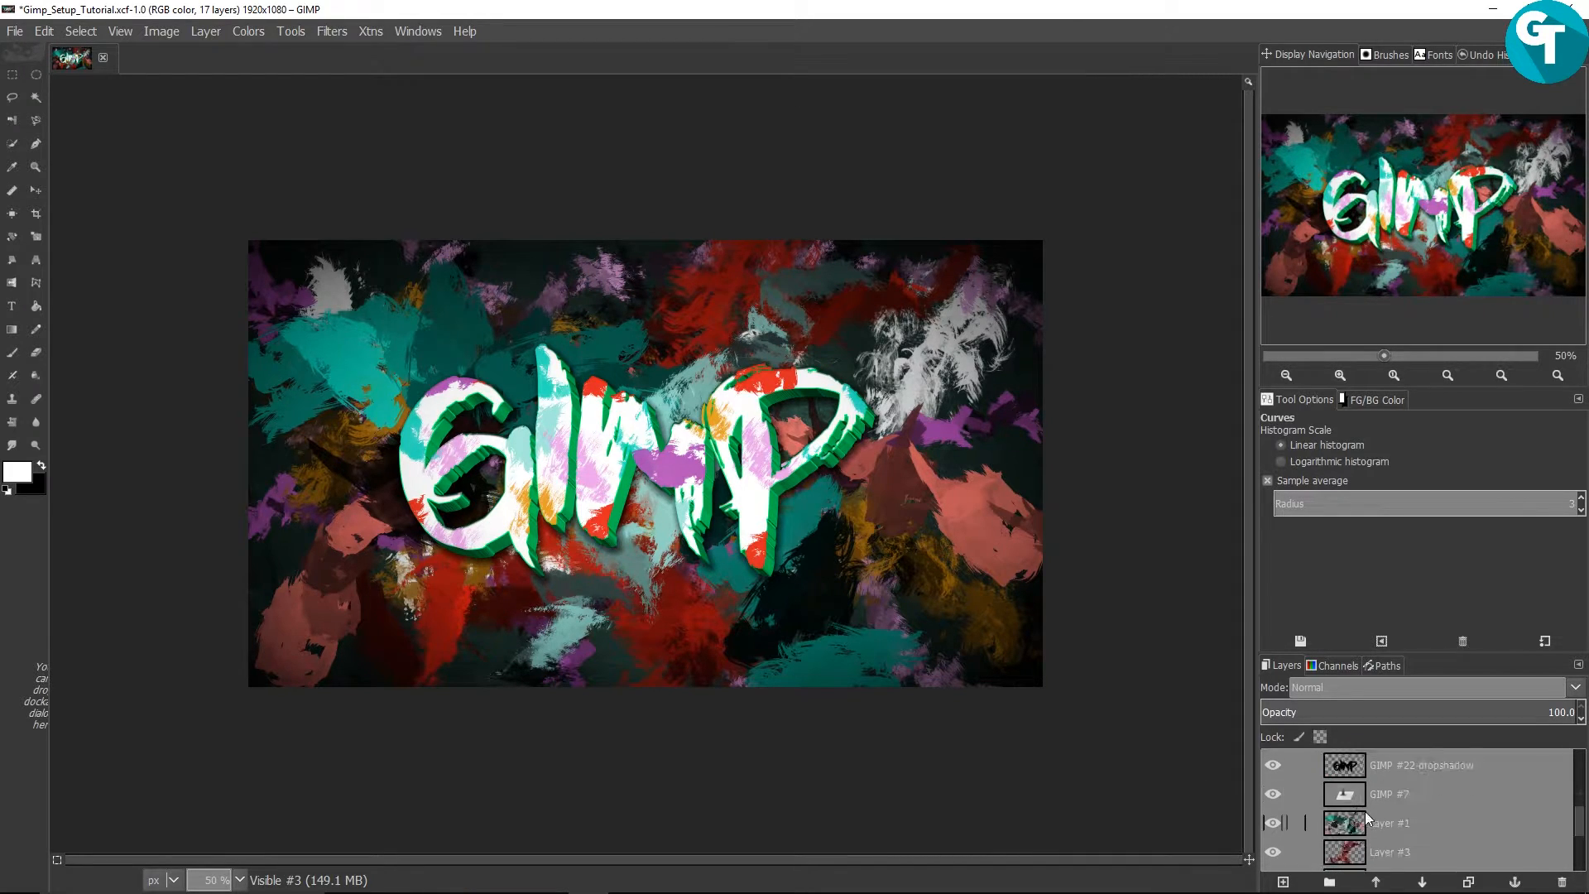
{"action": "scroll", "coordinate": [1392, 811], "scroll_direction": "up", "scroll_amount": 5}
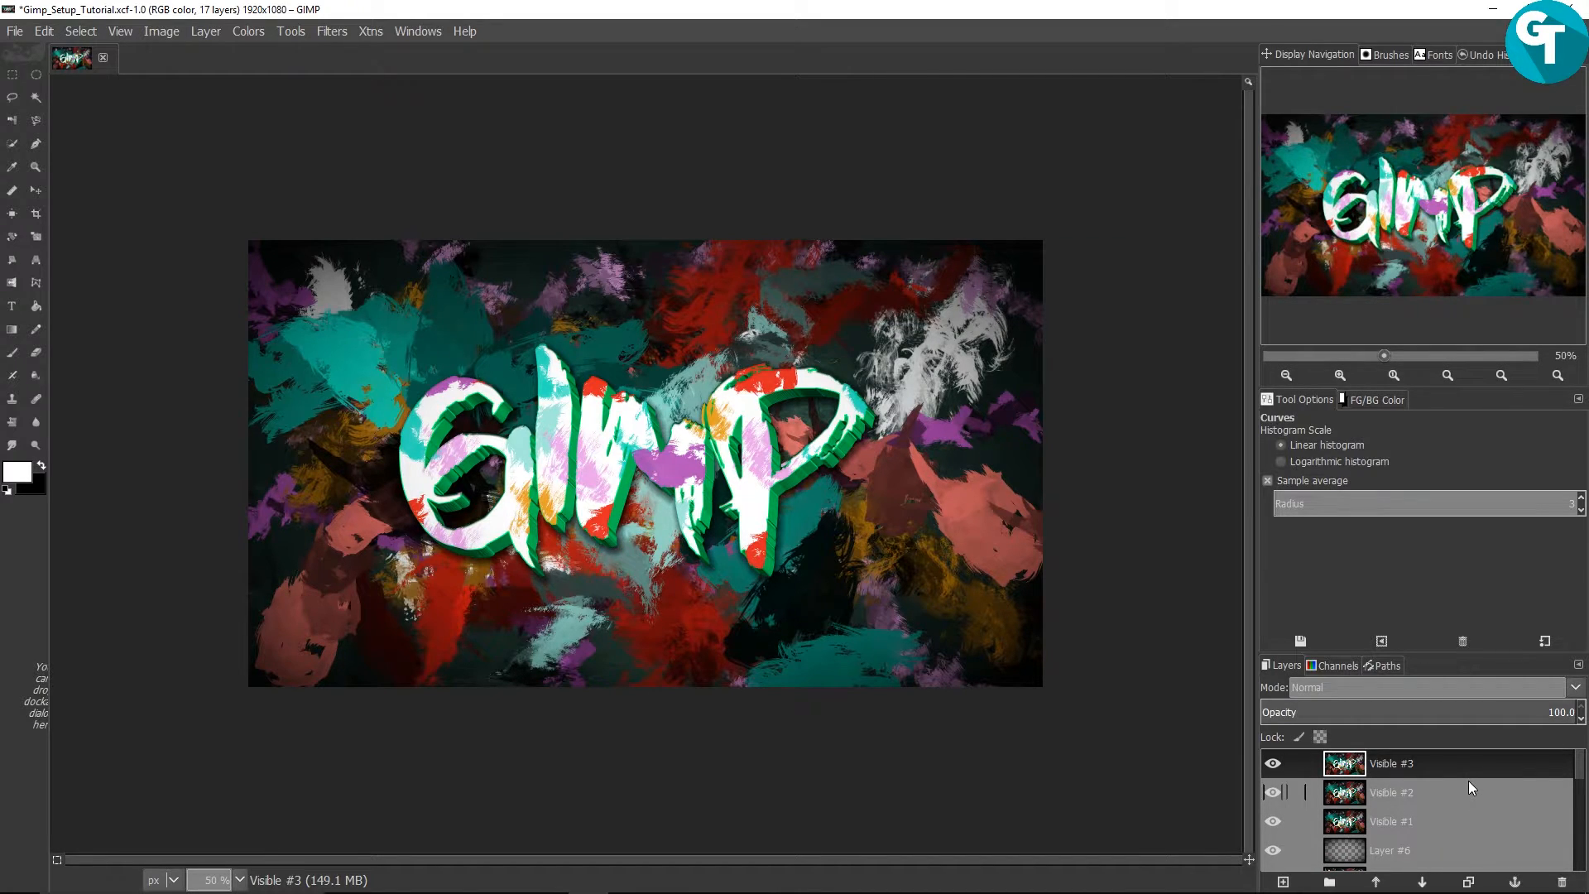
Undo the three most recent layers made from visible, back to Layer #6 at the top of the stack
{"action": "key", "text": "ctrl+z"}
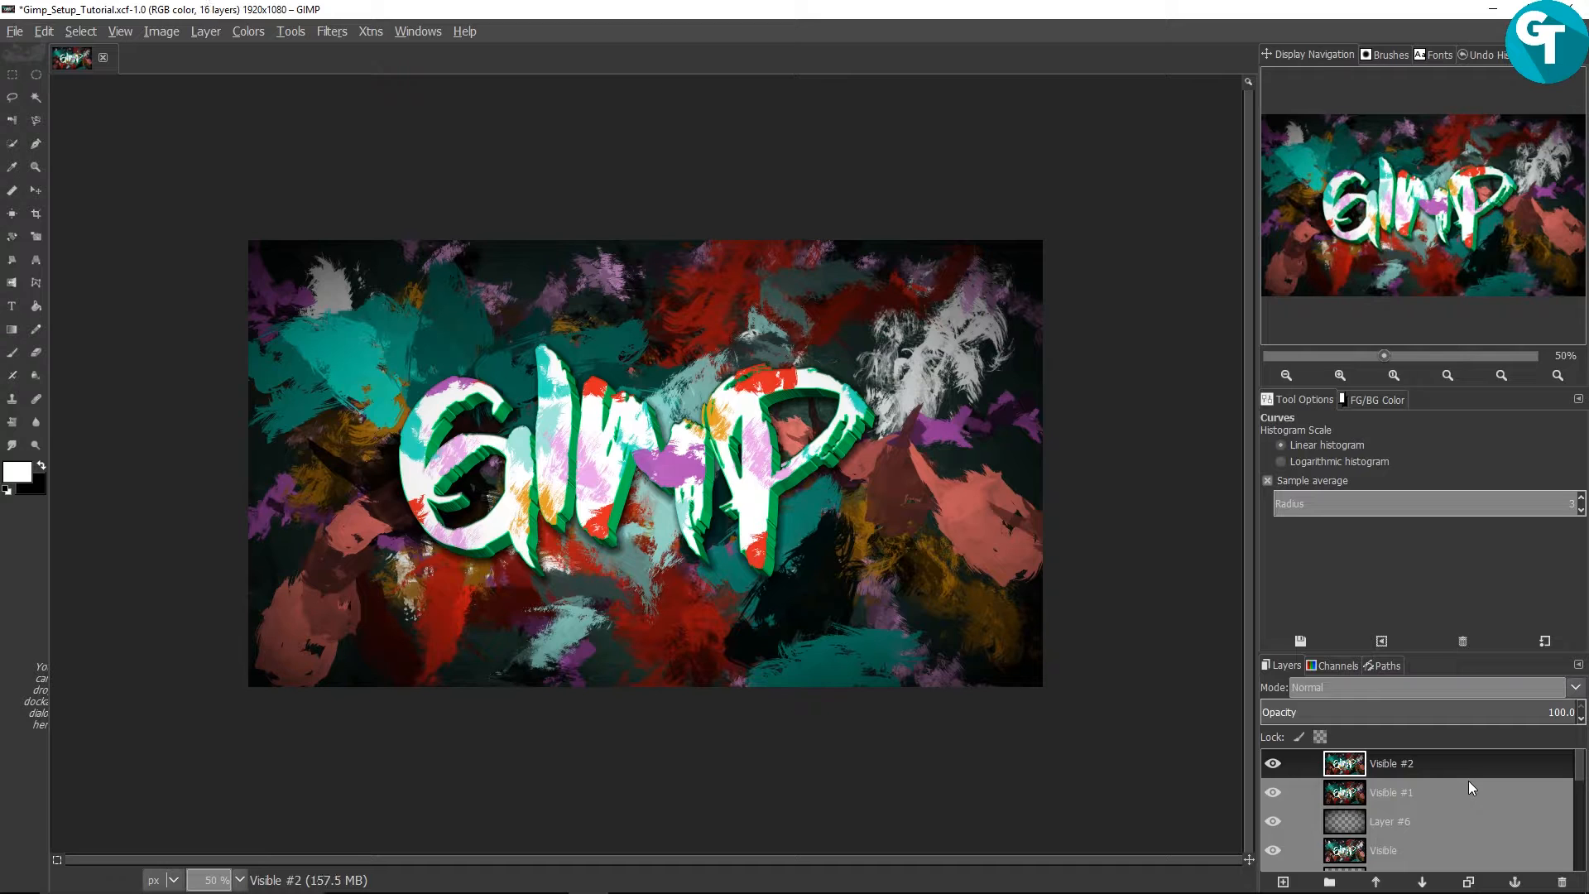
{"action": "key", "text": "ctrl+z"}
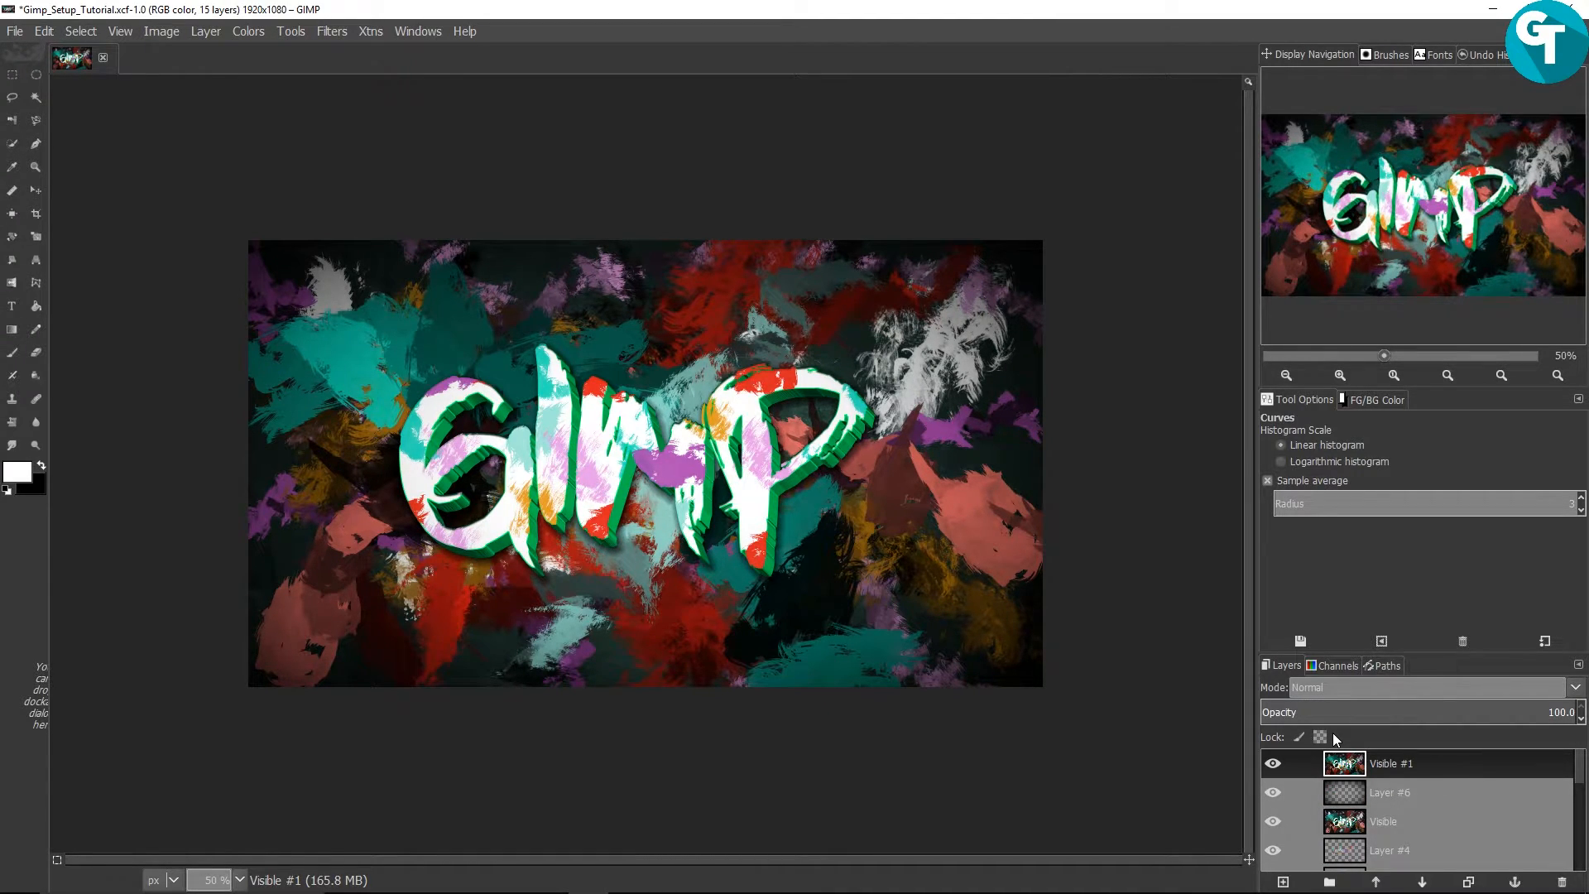
{"action": "key", "text": "ctrl+z"}
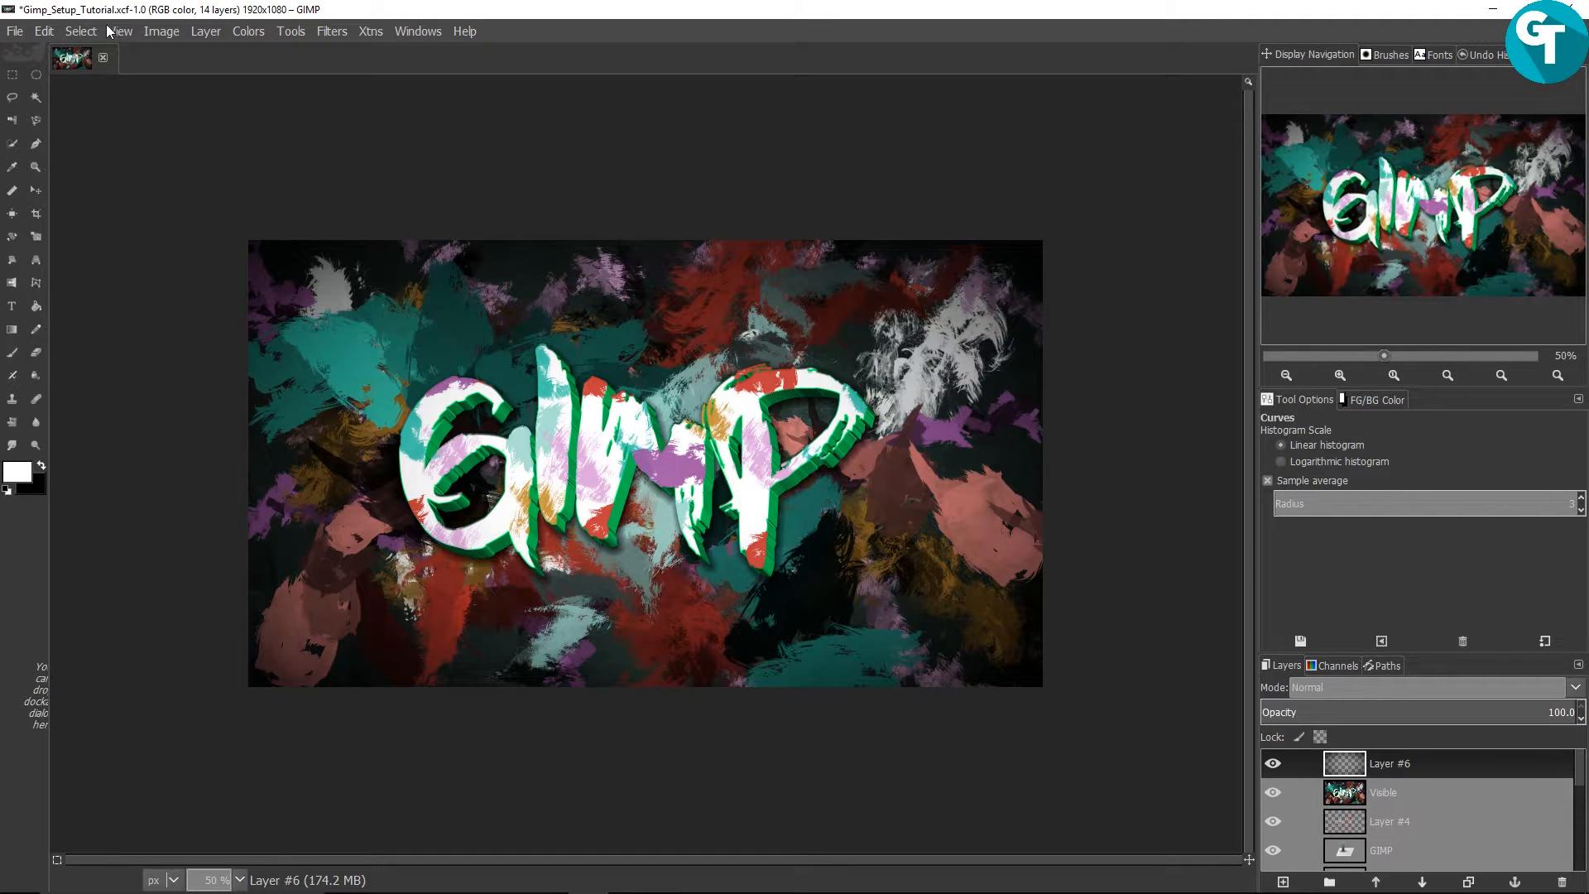
Open the keyboard shortcut configuration, search it for "delete", and clear the search
{"action": "left_click", "coordinate": [44, 31]}
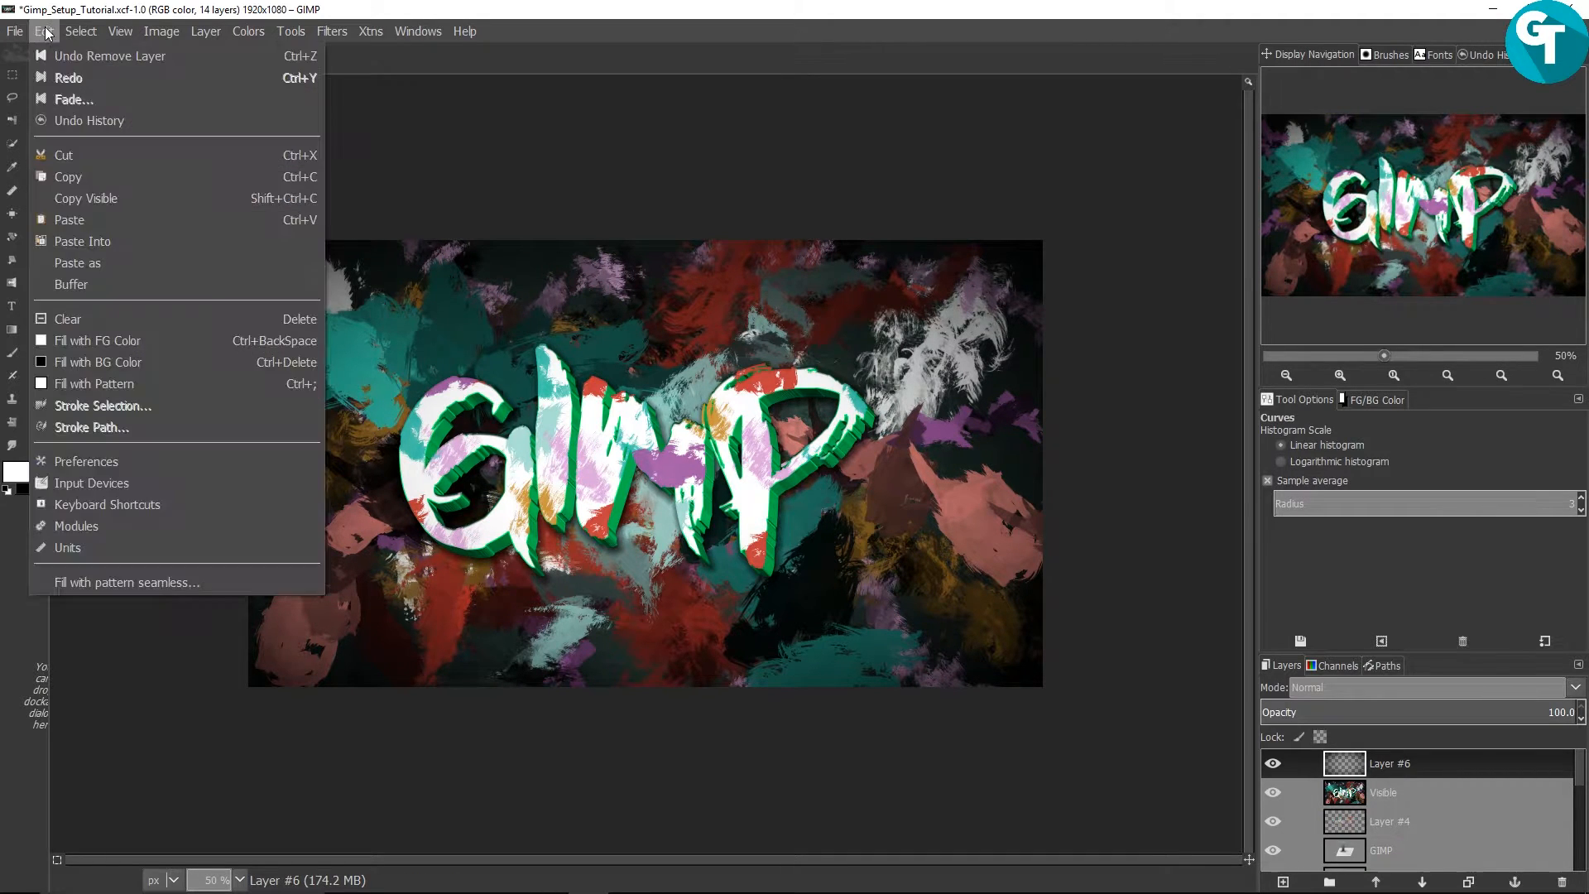
{"action": "left_click", "coordinate": [127, 505]}
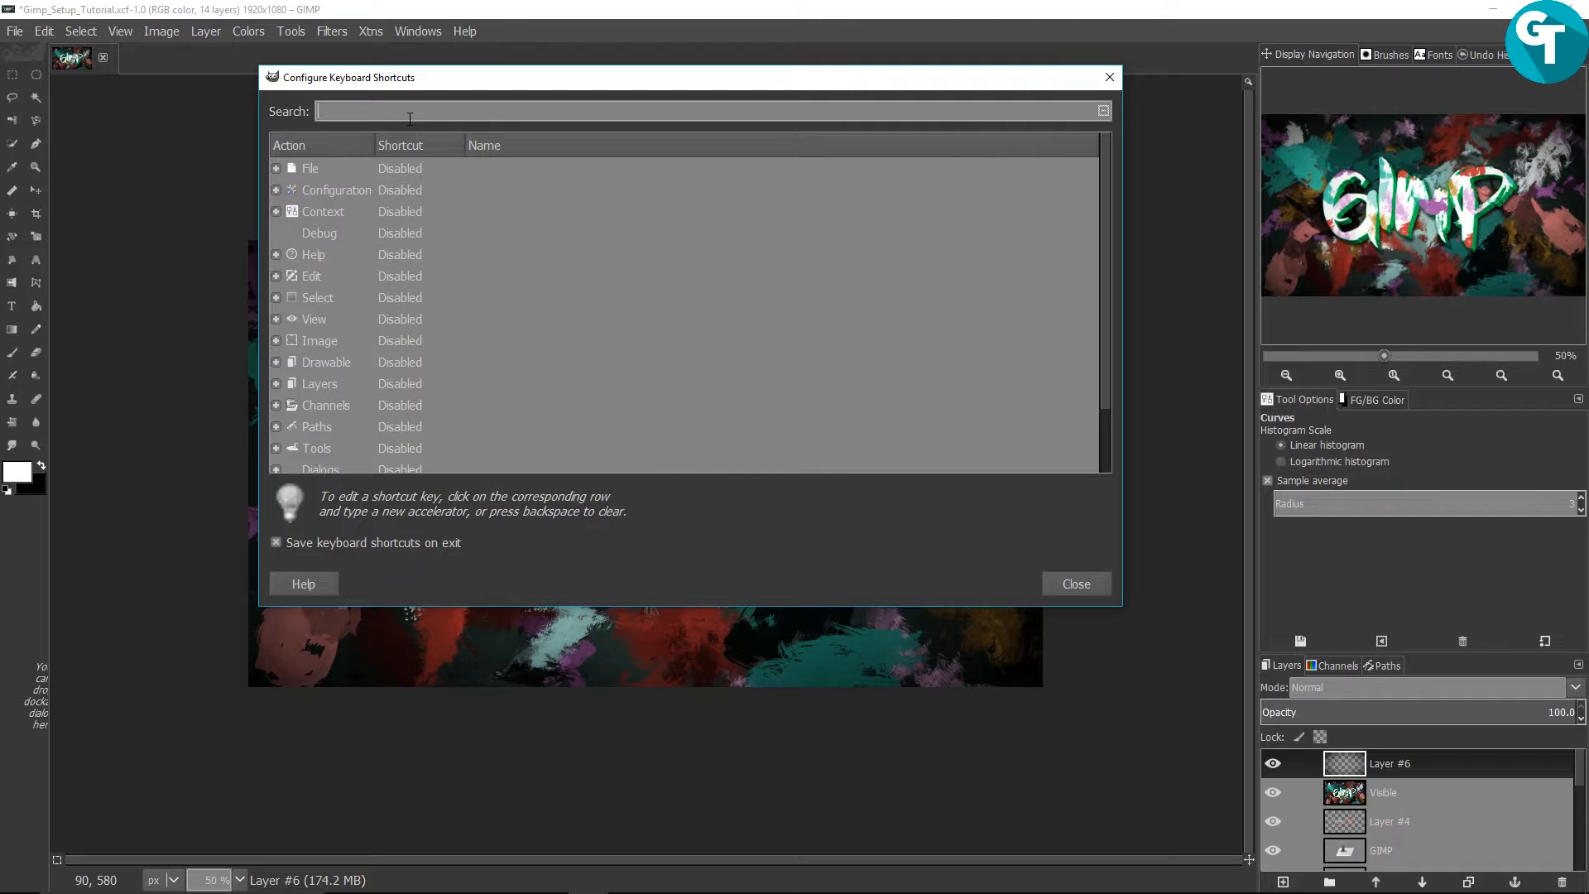
{"action": "type", "text": "delete"}
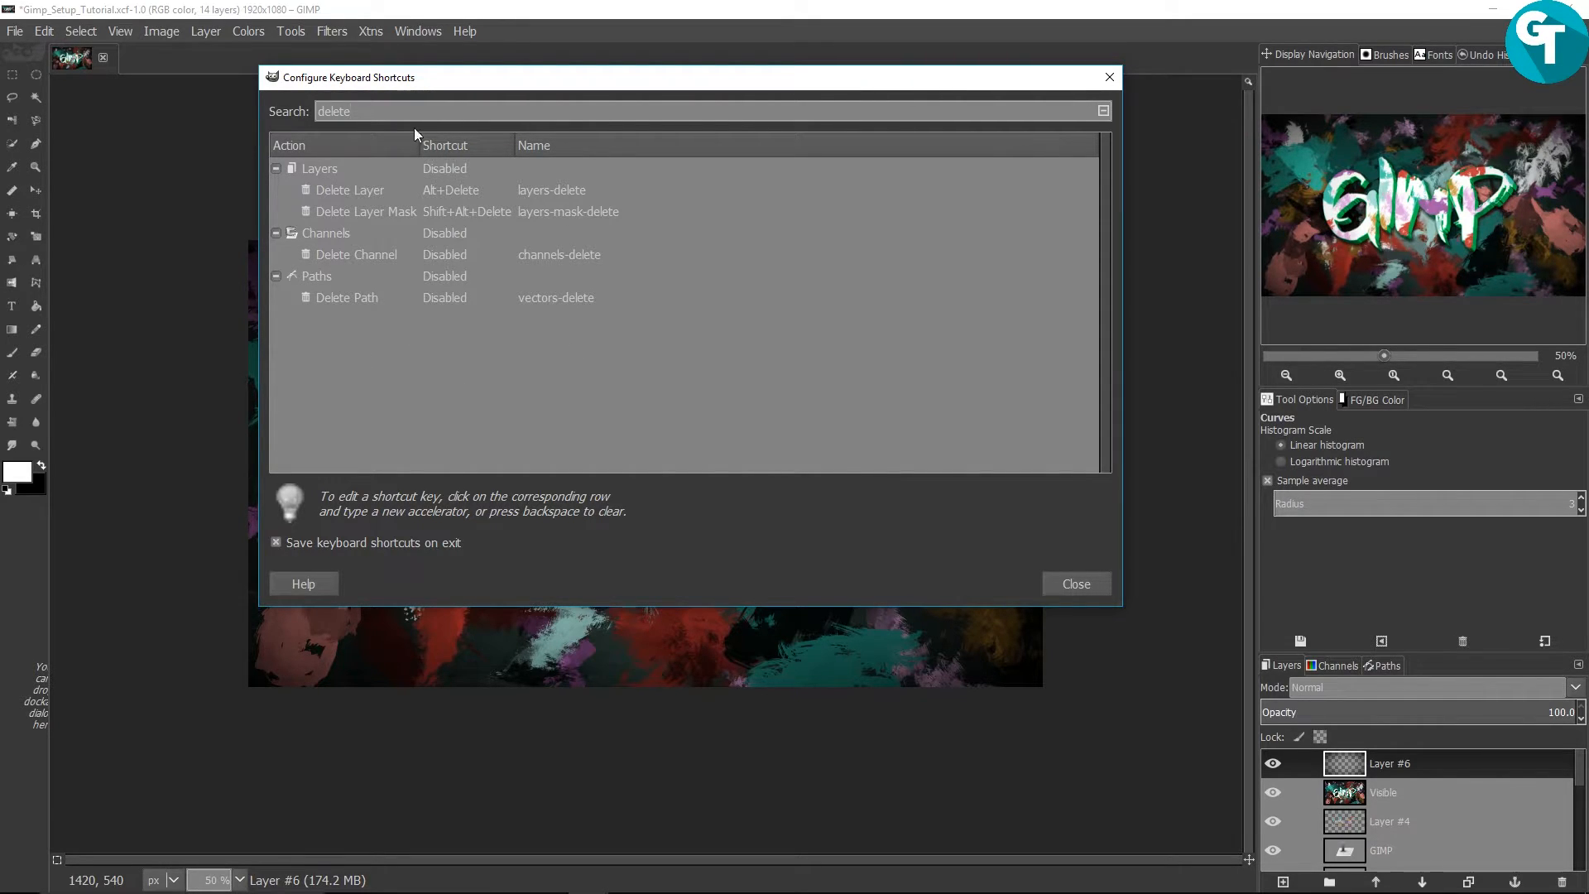
{"action": "key", "text": "BackSpace"}
{"action": "key", "text": "BackSpace"}
{"action": "key", "text": "BackSpace"}
{"action": "key", "text": "BackSpace"}
{"action": "key", "text": "BackSpace"}
{"action": "key", "text": "BackSpace"}
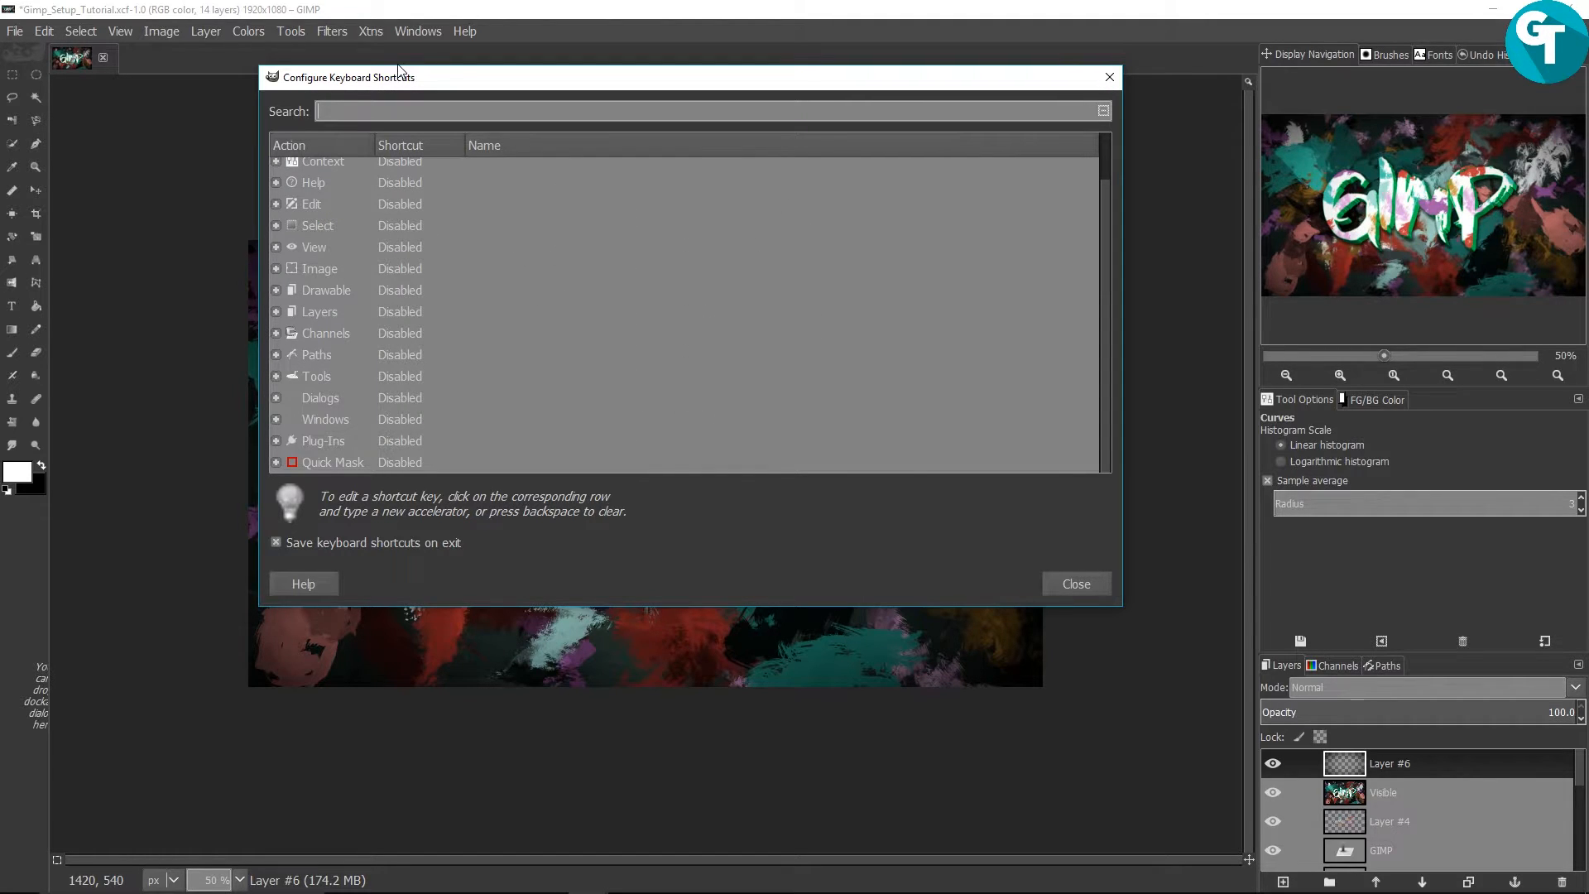
Search the keyboard shortcuts for "paint" and clear the search
{"action": "type", "text": "paint"}
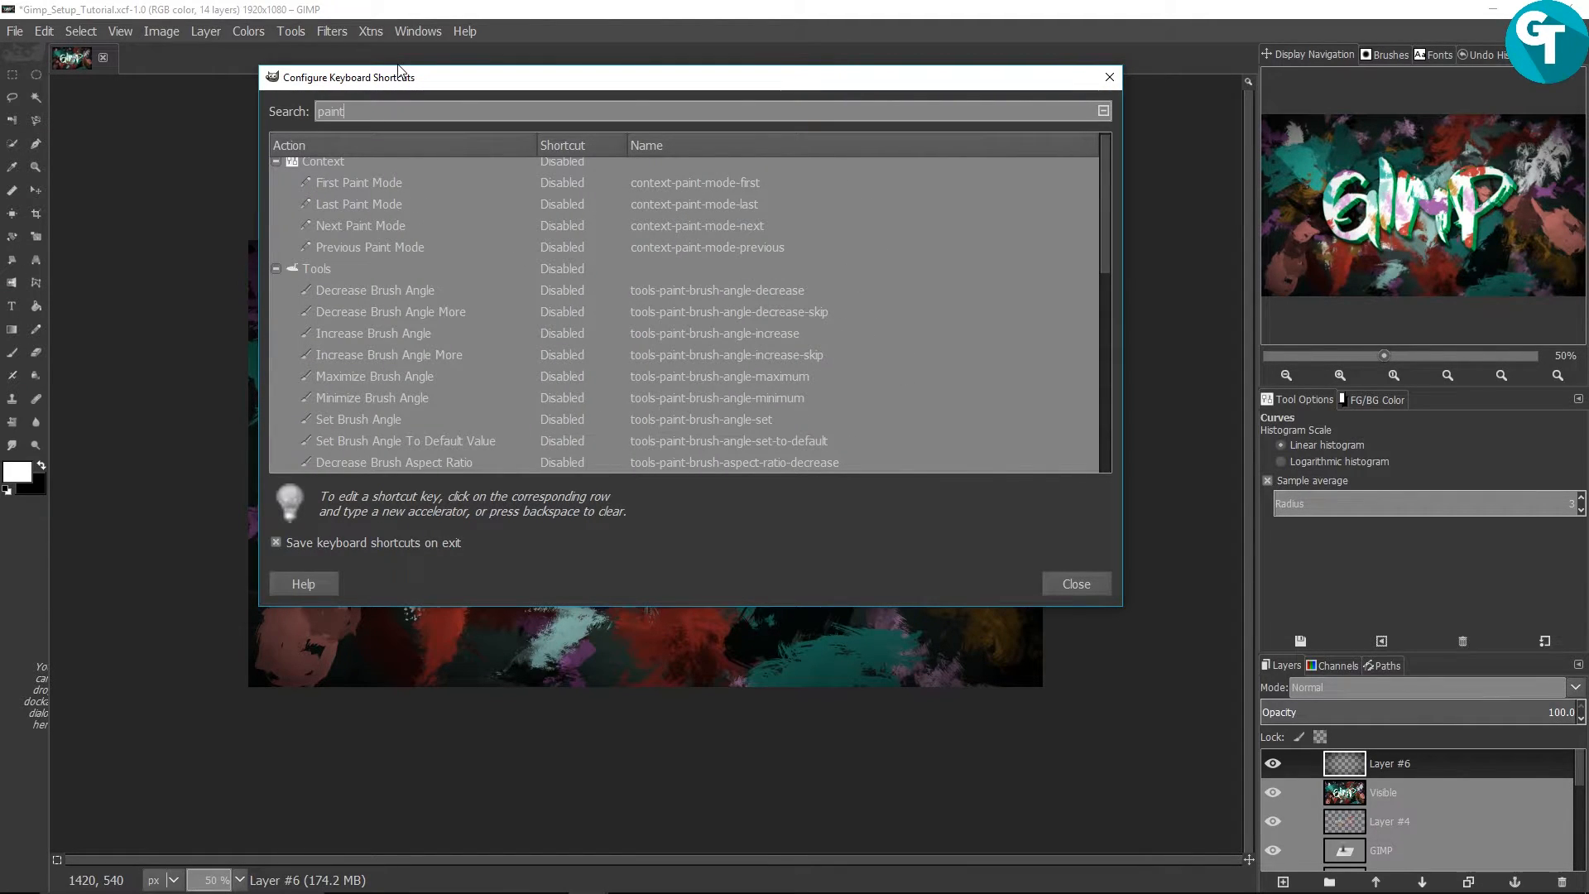
{"action": "key", "text": "BackSpace"}
{"action": "key", "text": "BackSpace"}
{"action": "key", "text": "BackSpace"}
{"action": "key", "text": "BackSpace"}
{"action": "key", "text": "BackSpace"}
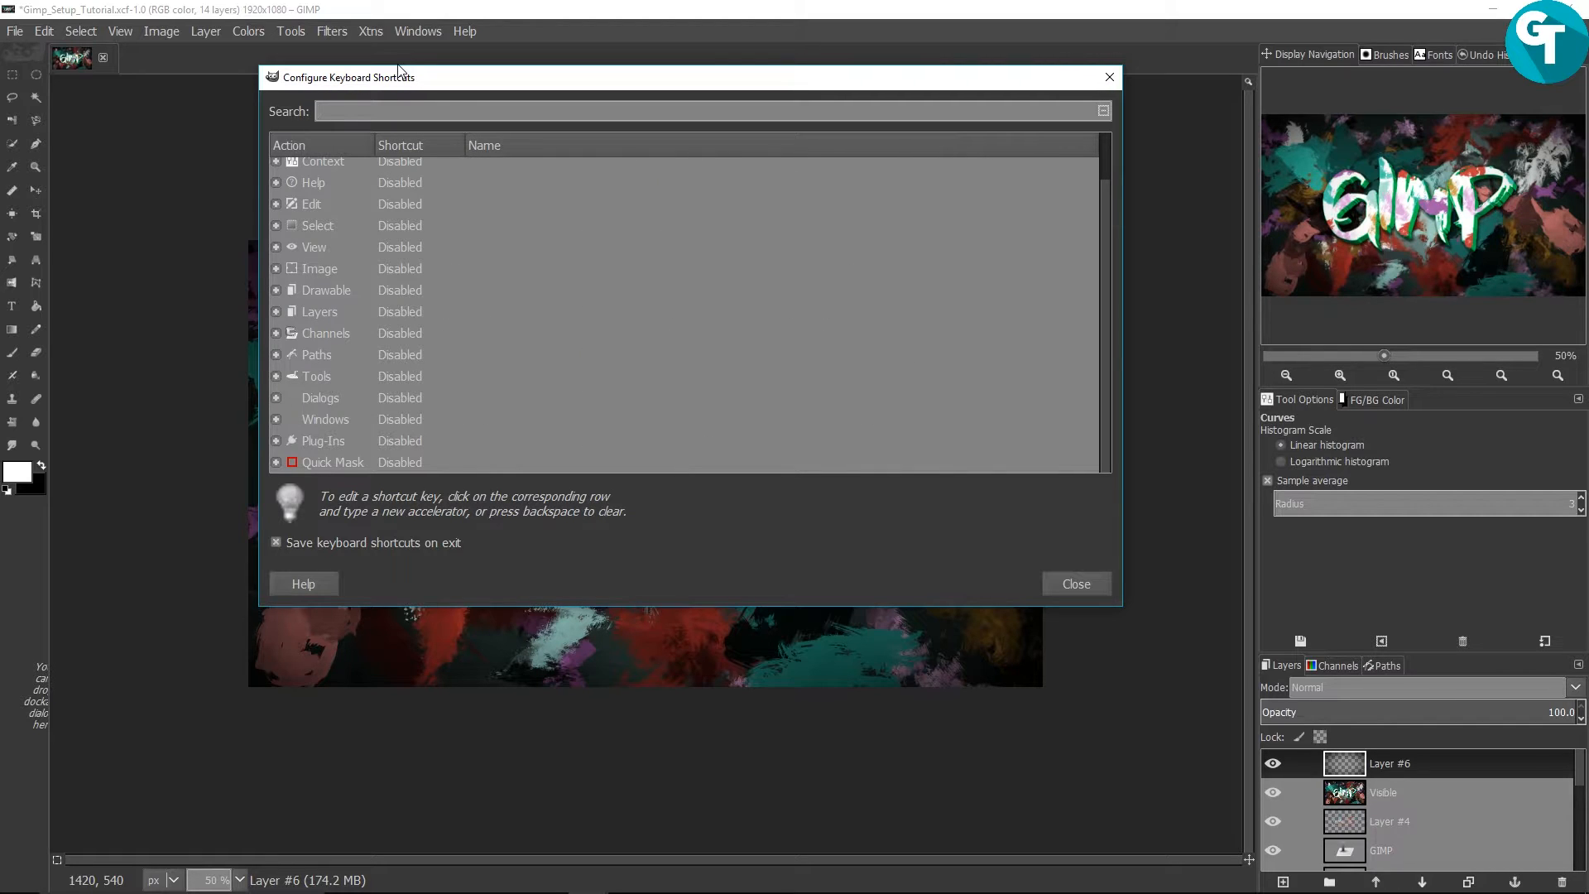
Search the keyboard shortcuts for "brush", look through the brush-related actions, and close the shortcut configuration
{"action": "type", "text": "brush"}
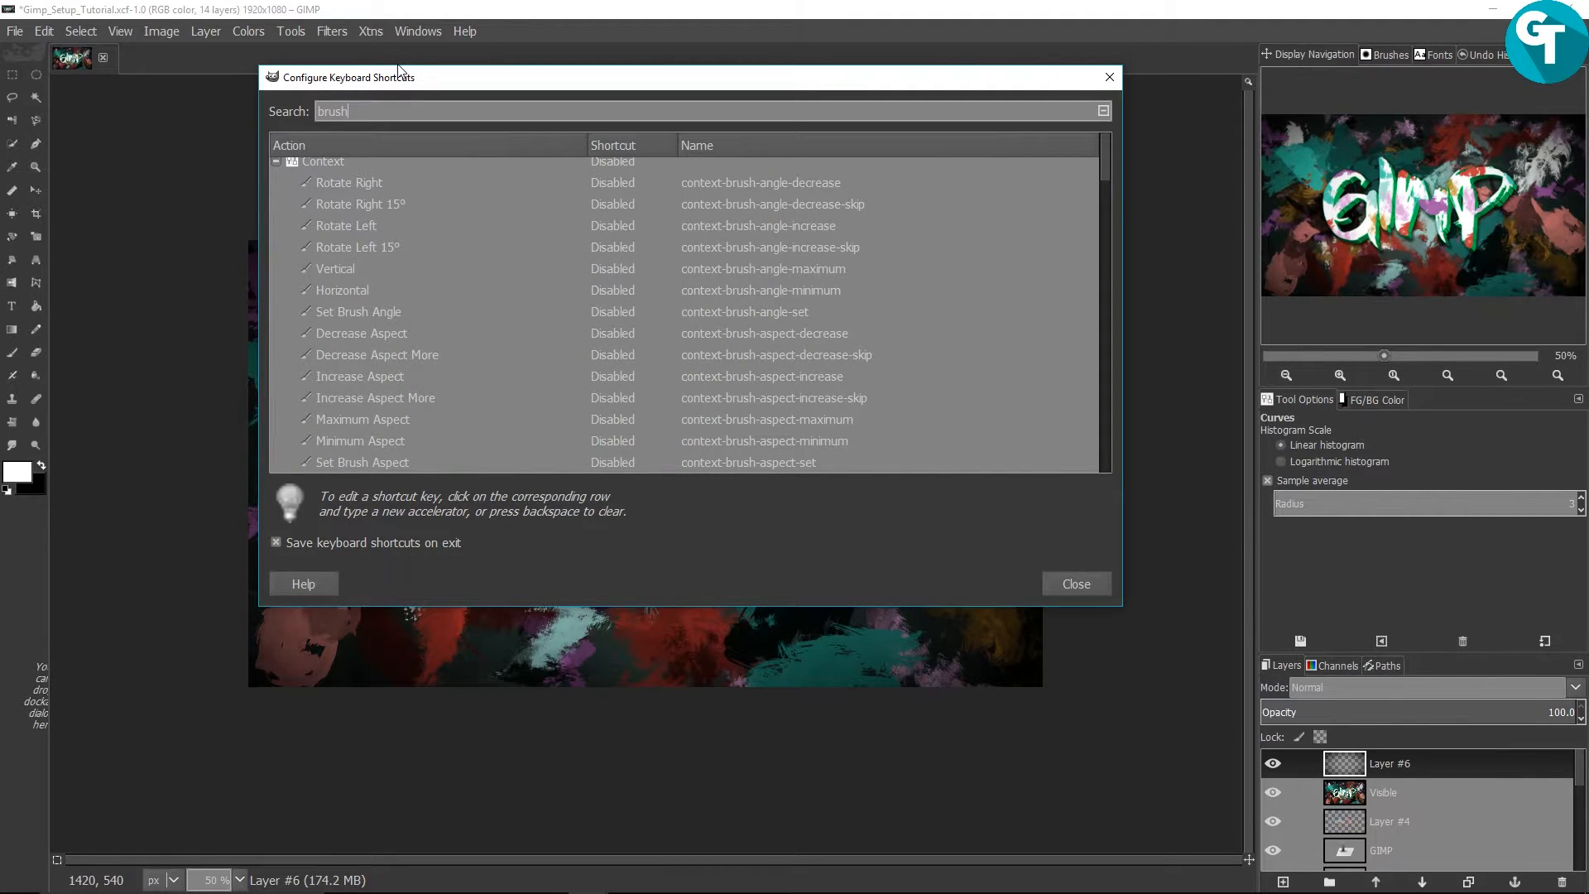
{"action": "scroll", "coordinate": [476, 284], "scroll_direction": "down", "scroll_amount": 3}
{"action": "scroll", "coordinate": [487, 262], "scroll_direction": "down", "scroll_amount": 1}
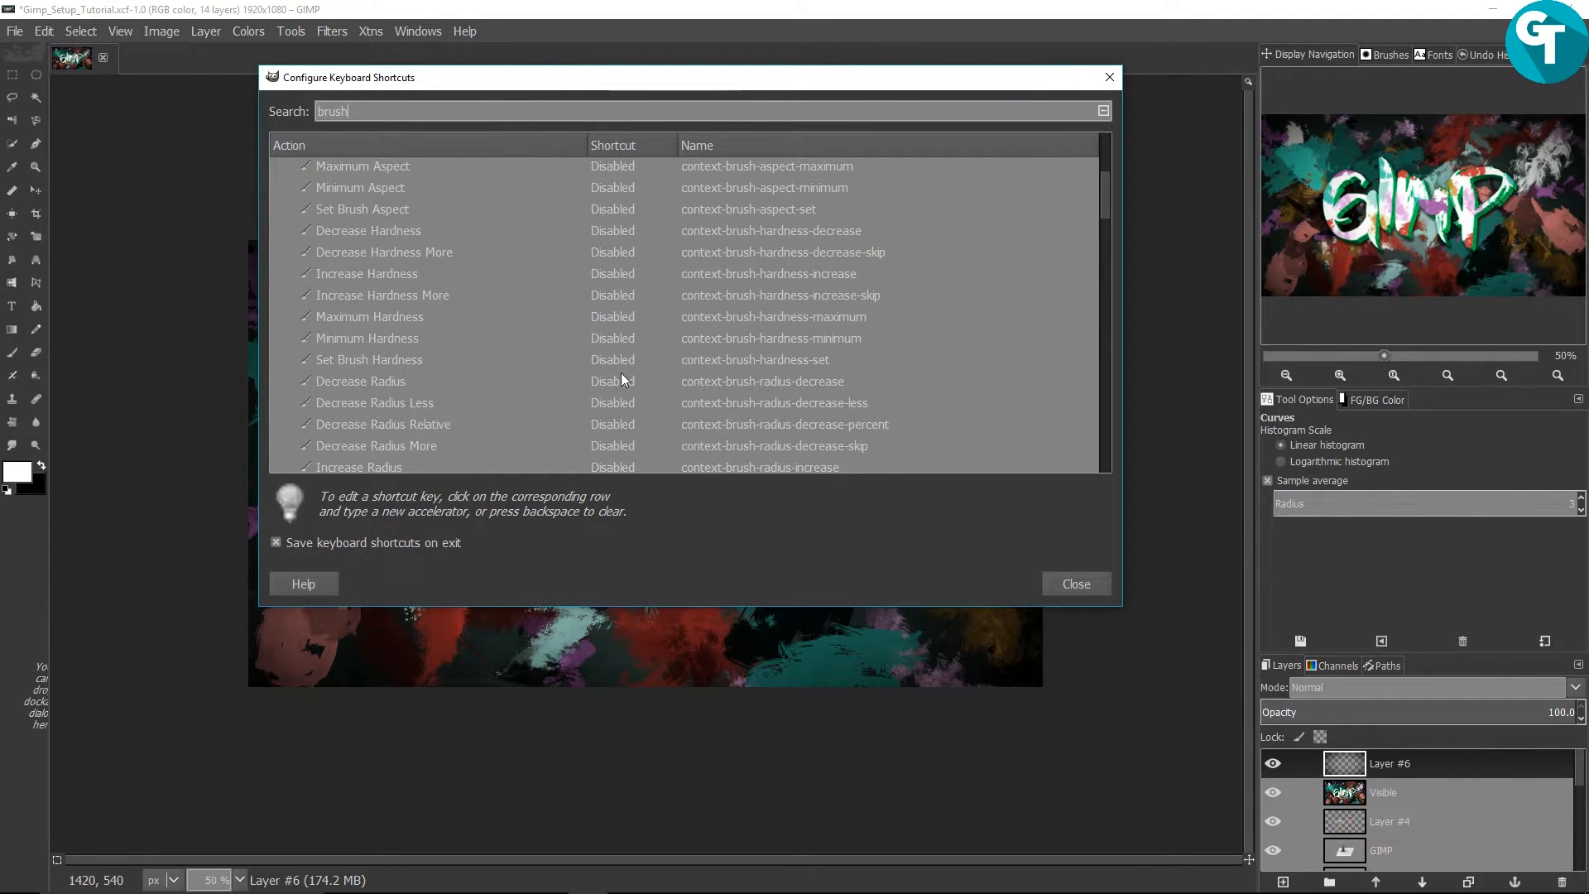
{"action": "scroll", "coordinate": [608, 346], "scroll_direction": "down", "scroll_amount": 4}
{"action": "scroll", "coordinate": [613, 336], "scroll_direction": "down", "scroll_amount": 12}
{"action": "scroll", "coordinate": [611, 268], "scroll_direction": "down", "scroll_amount": 1}
{"action": "scroll", "coordinate": [610, 282], "scroll_direction": "down", "scroll_amount": 10}
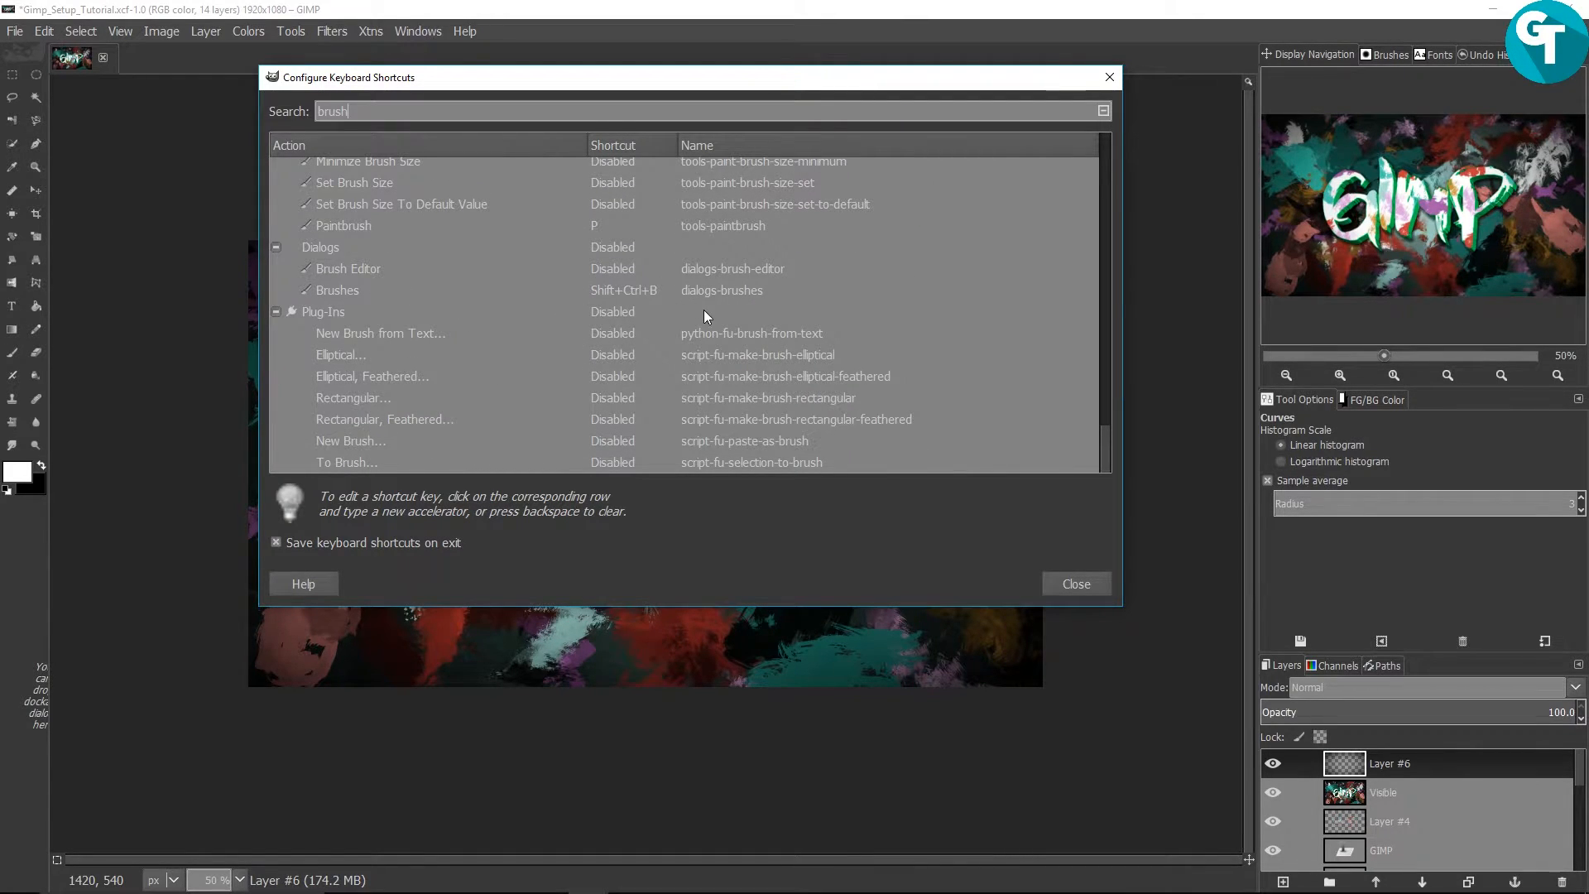
{"action": "scroll", "coordinate": [646, 290], "scroll_direction": "up", "scroll_amount": 5}
{"action": "scroll", "coordinate": [654, 291], "scroll_direction": "up", "scroll_amount": 8}
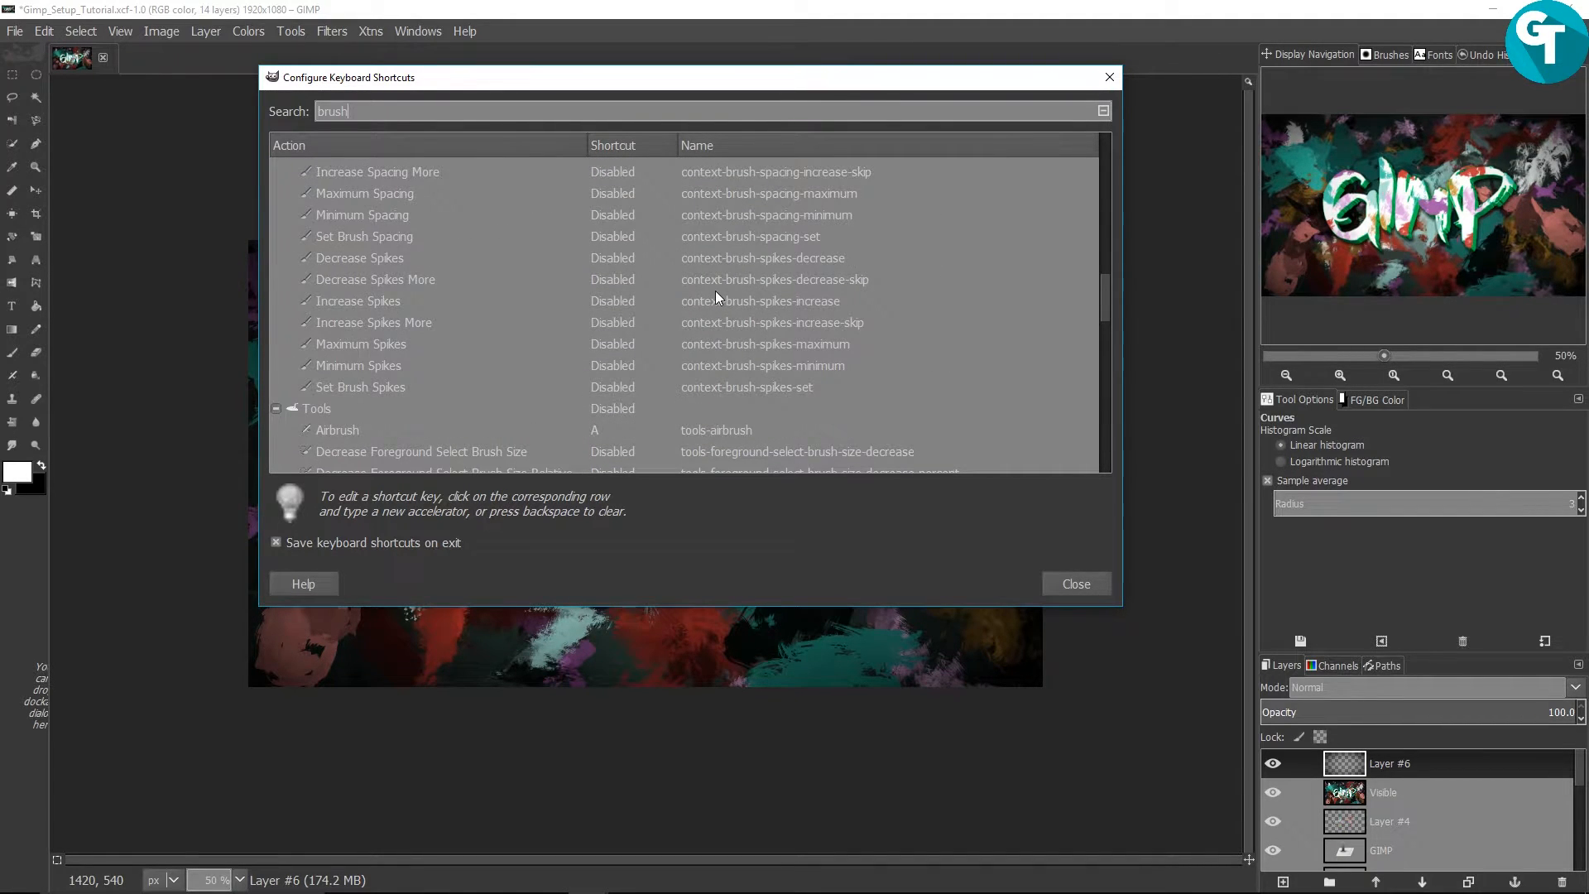
{"action": "left_click", "coordinate": [1076, 585]}
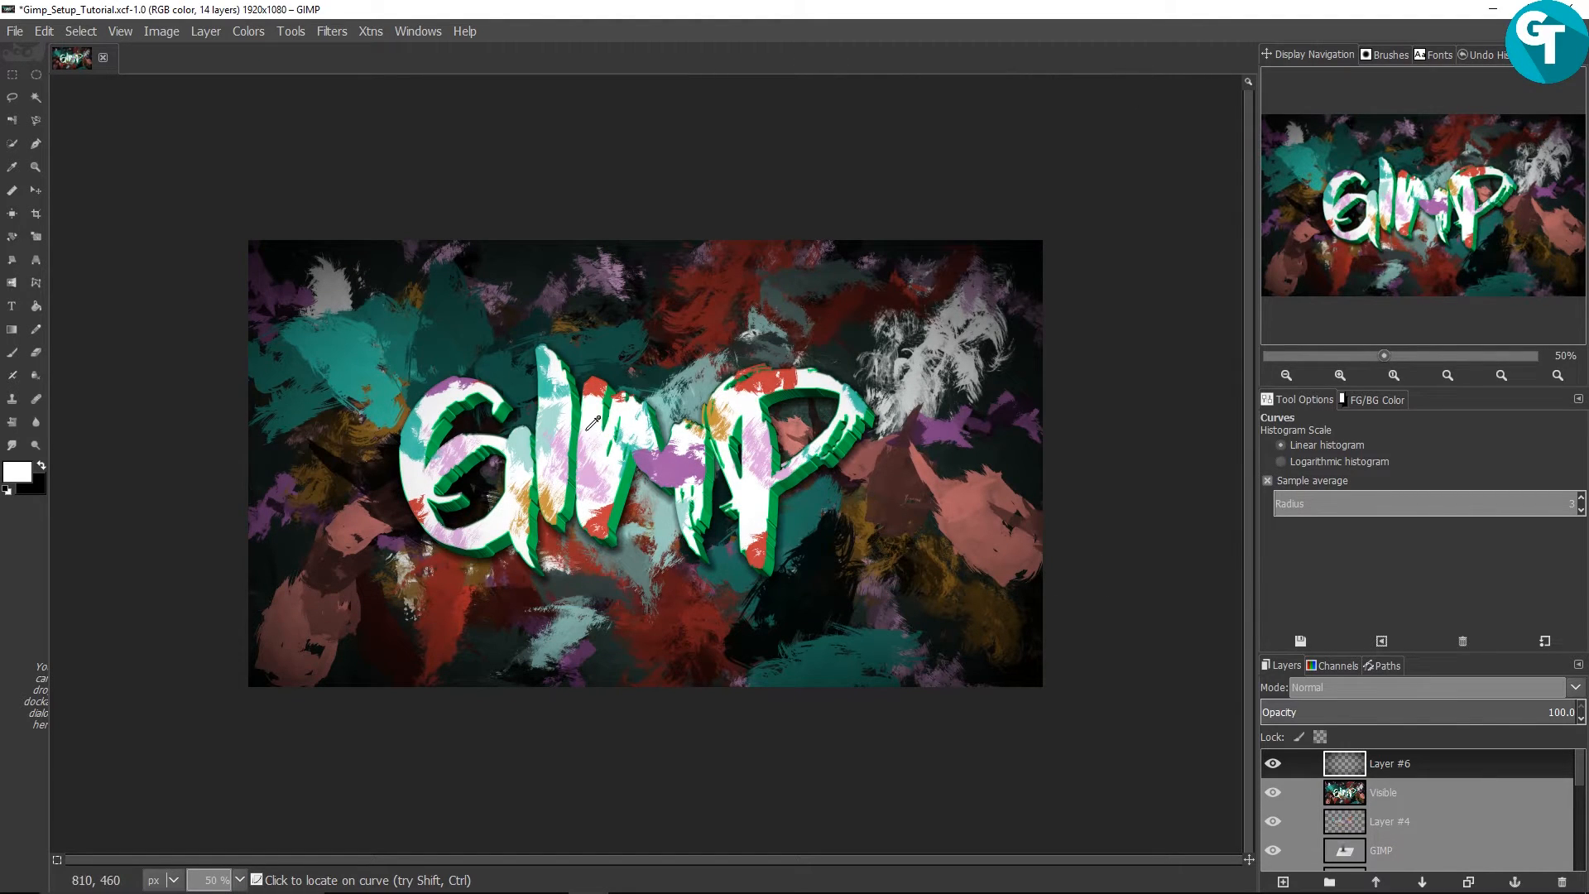
Examine the layer commands for the Layer via Copy, Layer via Cut and Layer Effects plug-in entries
{"action": "left_click", "coordinate": [212, 29]}
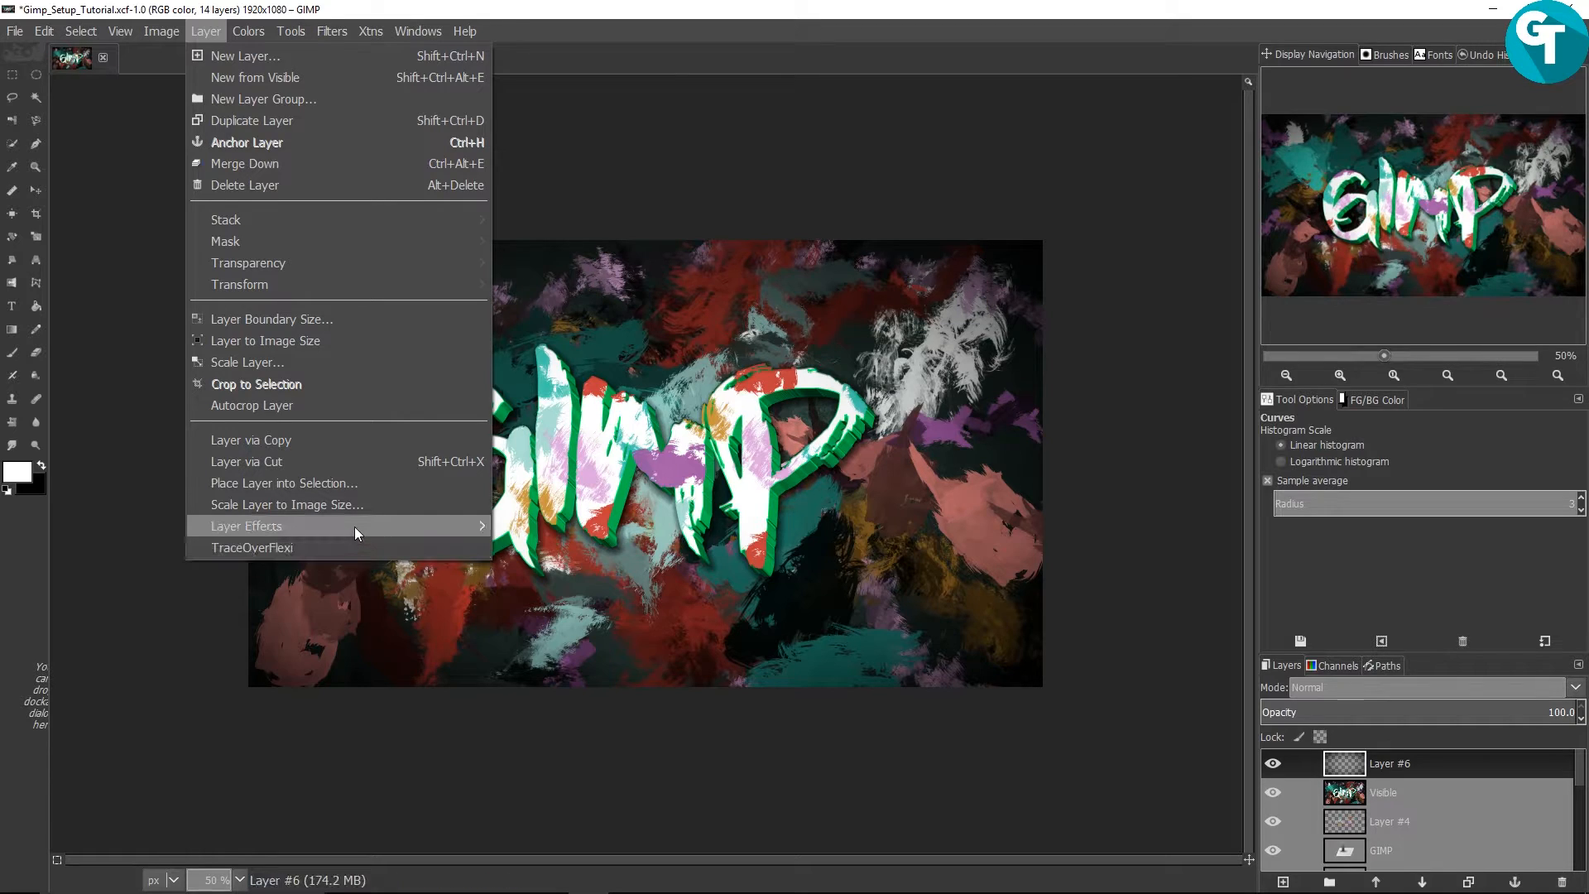
{"action": "mouse_move", "coordinate": [359, 532]}
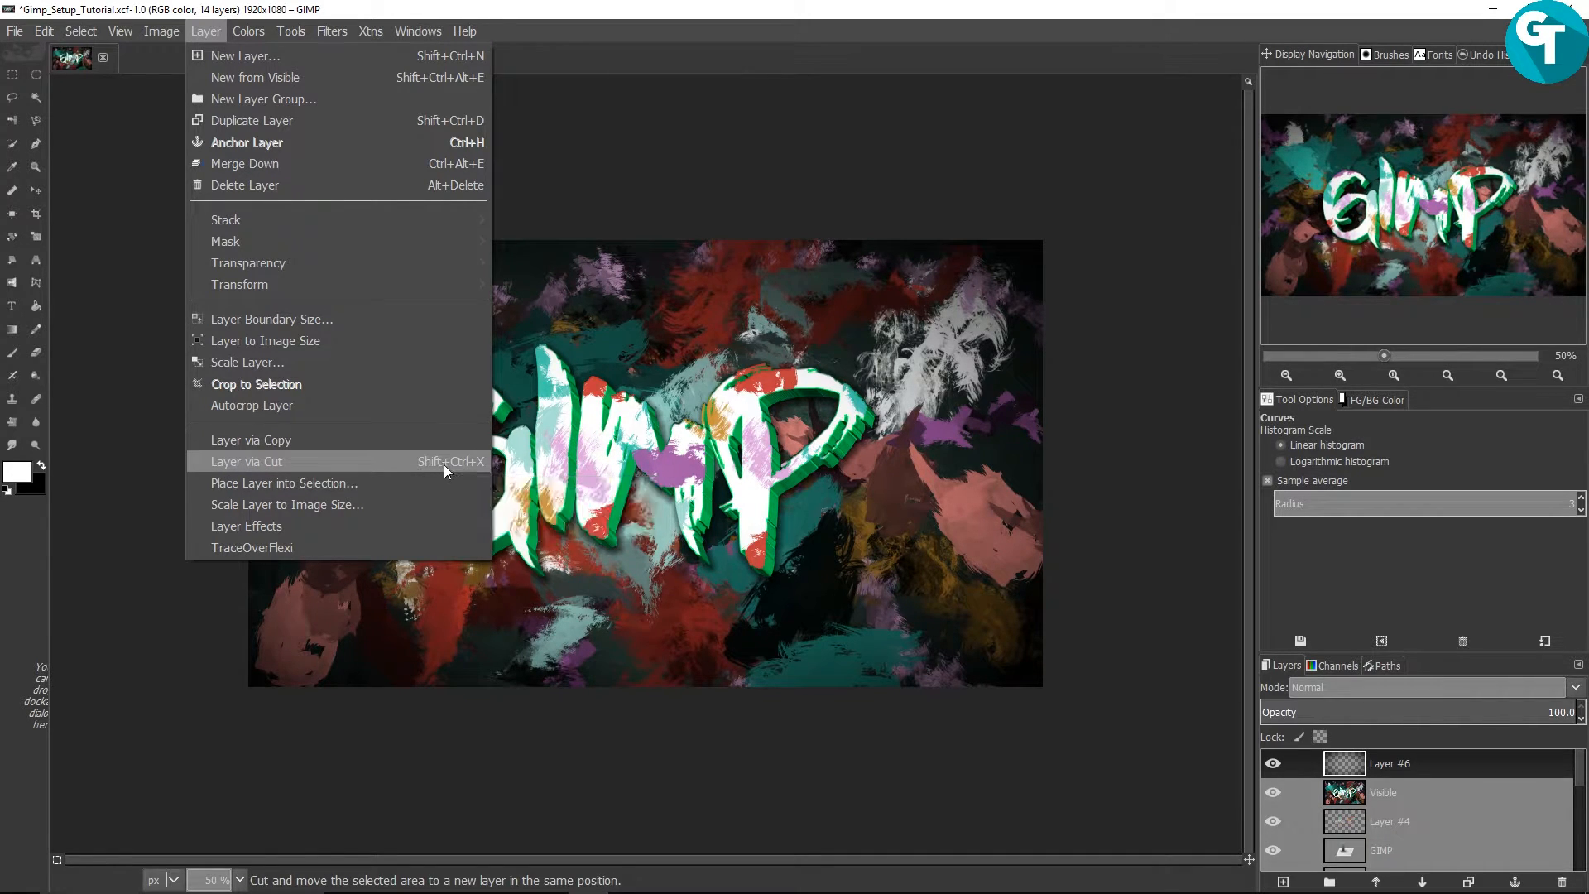
{"action": "left_click", "coordinate": [654, 778]}
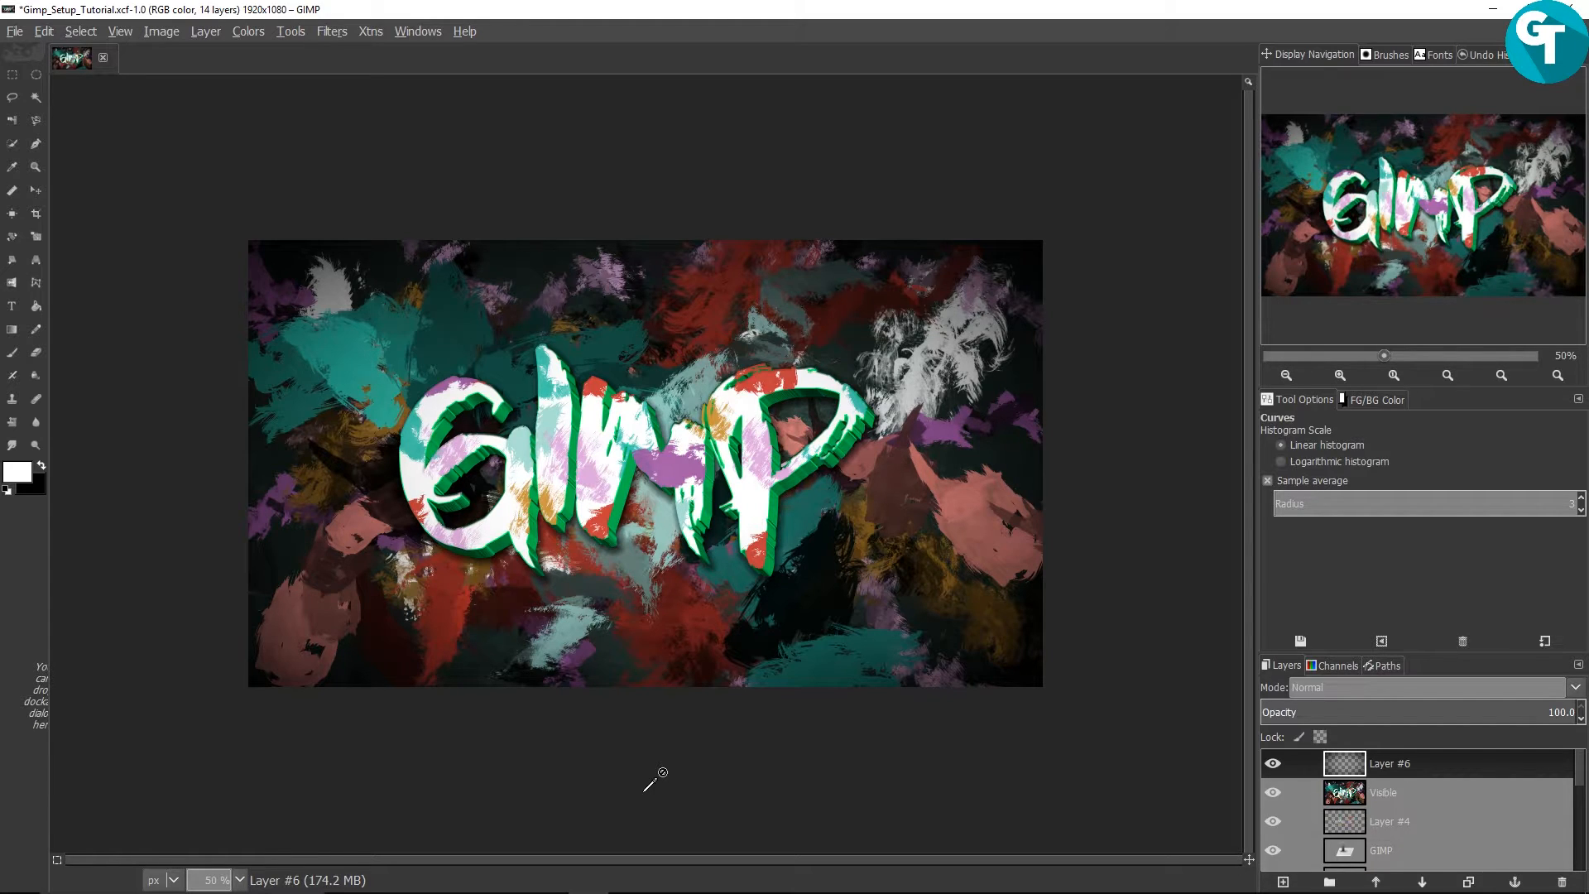
Switch to the Edge browser window showing the Layer Effects page of the GIMP Plugin Registry
{"action": "key", "text": "alt+Tab"}
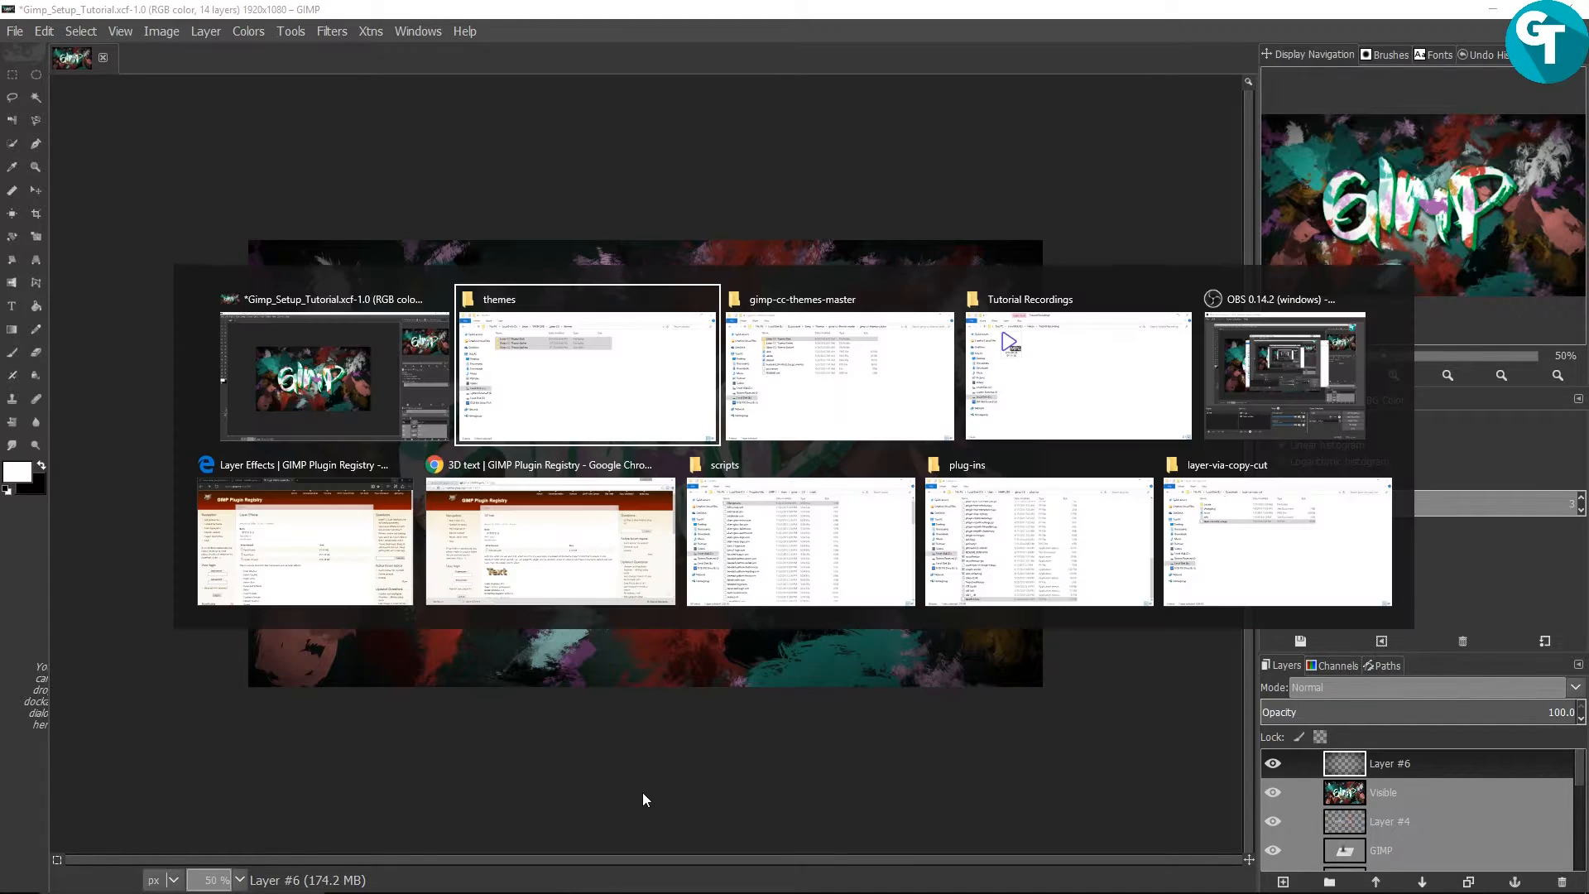
{"action": "key", "text": "alt+Tab"}
{"action": "key", "text": "alt+Tab"}
{"action": "key", "text": "alt+Tab"}
{"action": "key", "text": "alt+Tab"}
{"action": "key", "text": "alt+Tab"}
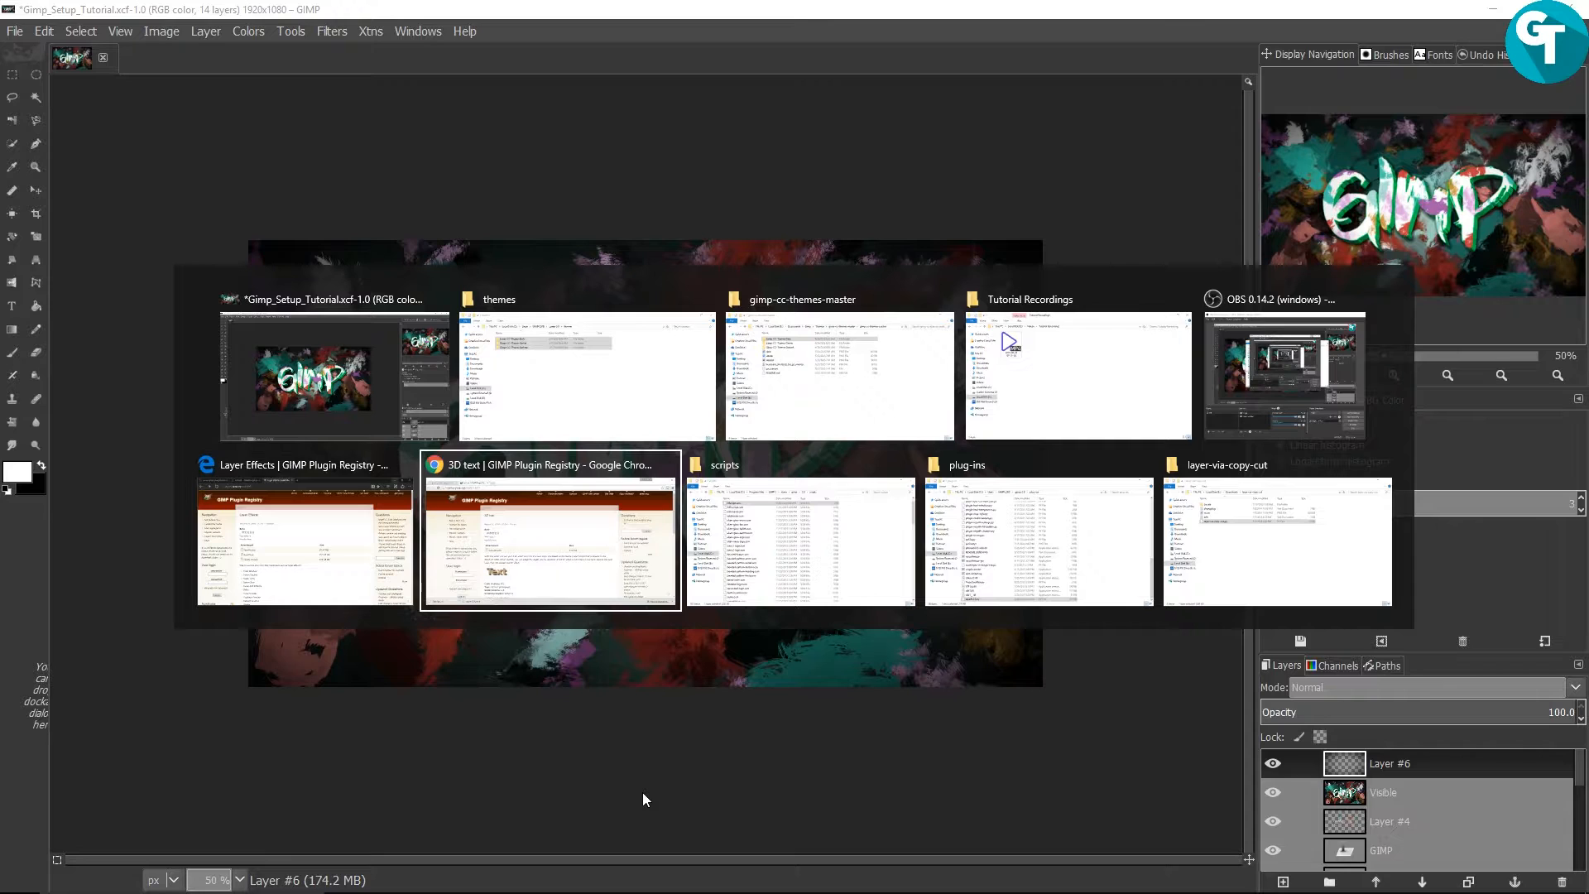
{"action": "key", "text": "alt+Tab"}
{"action": "key", "text": "alt+Tab"}
{"action": "key", "text": "alt+Tab"}
{"action": "key", "text": "alt+Tab"}
{"action": "key", "text": "alt+Tab"}
{"action": "key", "text": "alt+Tab"}
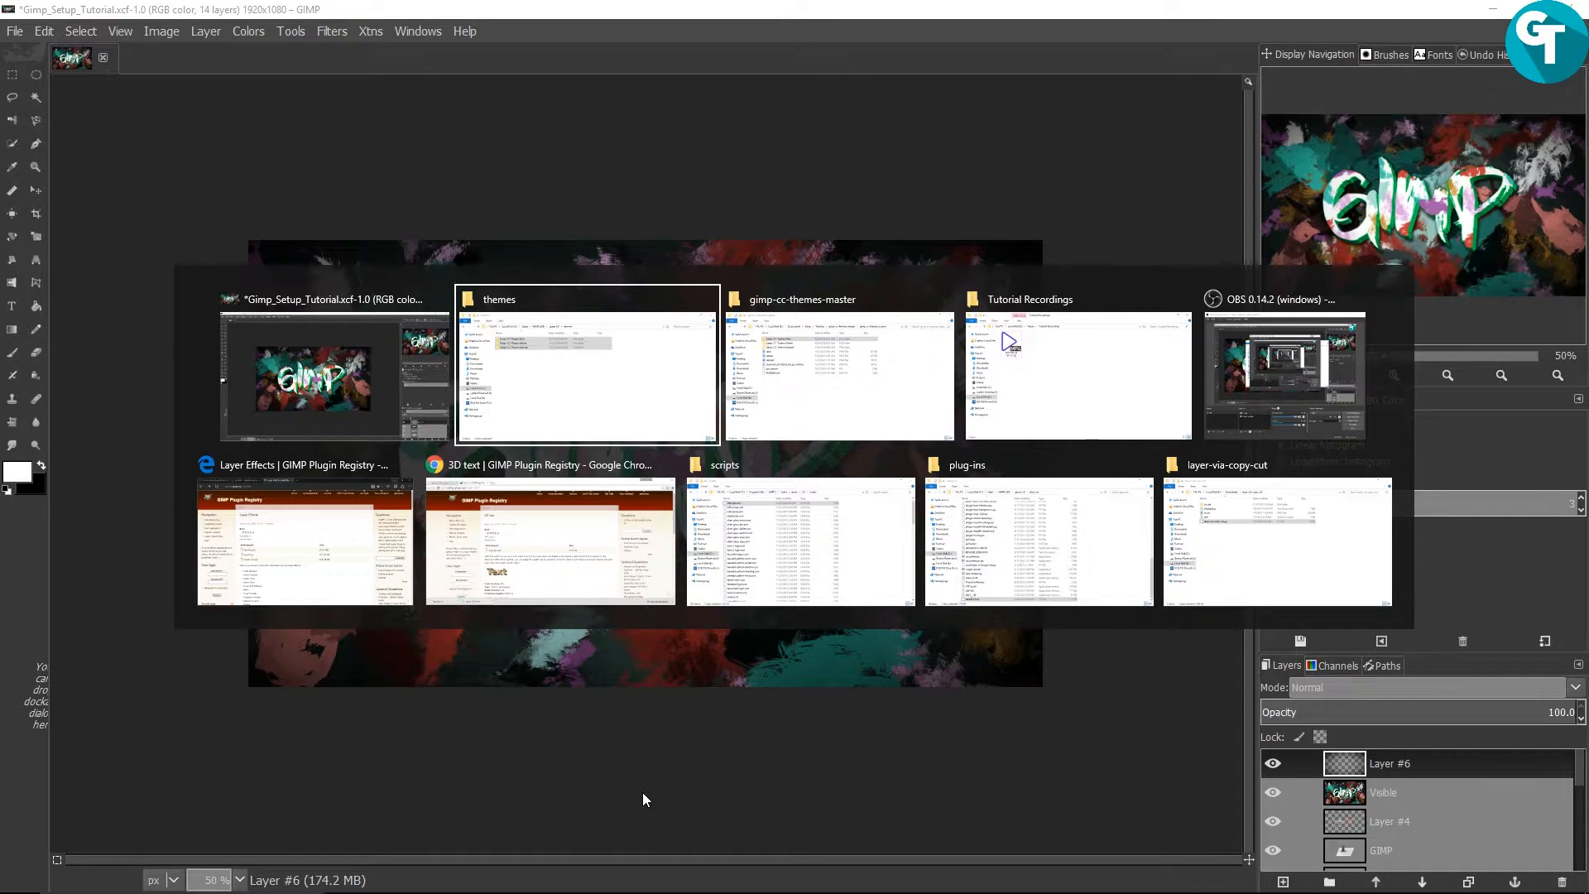
{"action": "key", "text": "alt+Tab"}
{"action": "key", "text": "alt+Tab"}
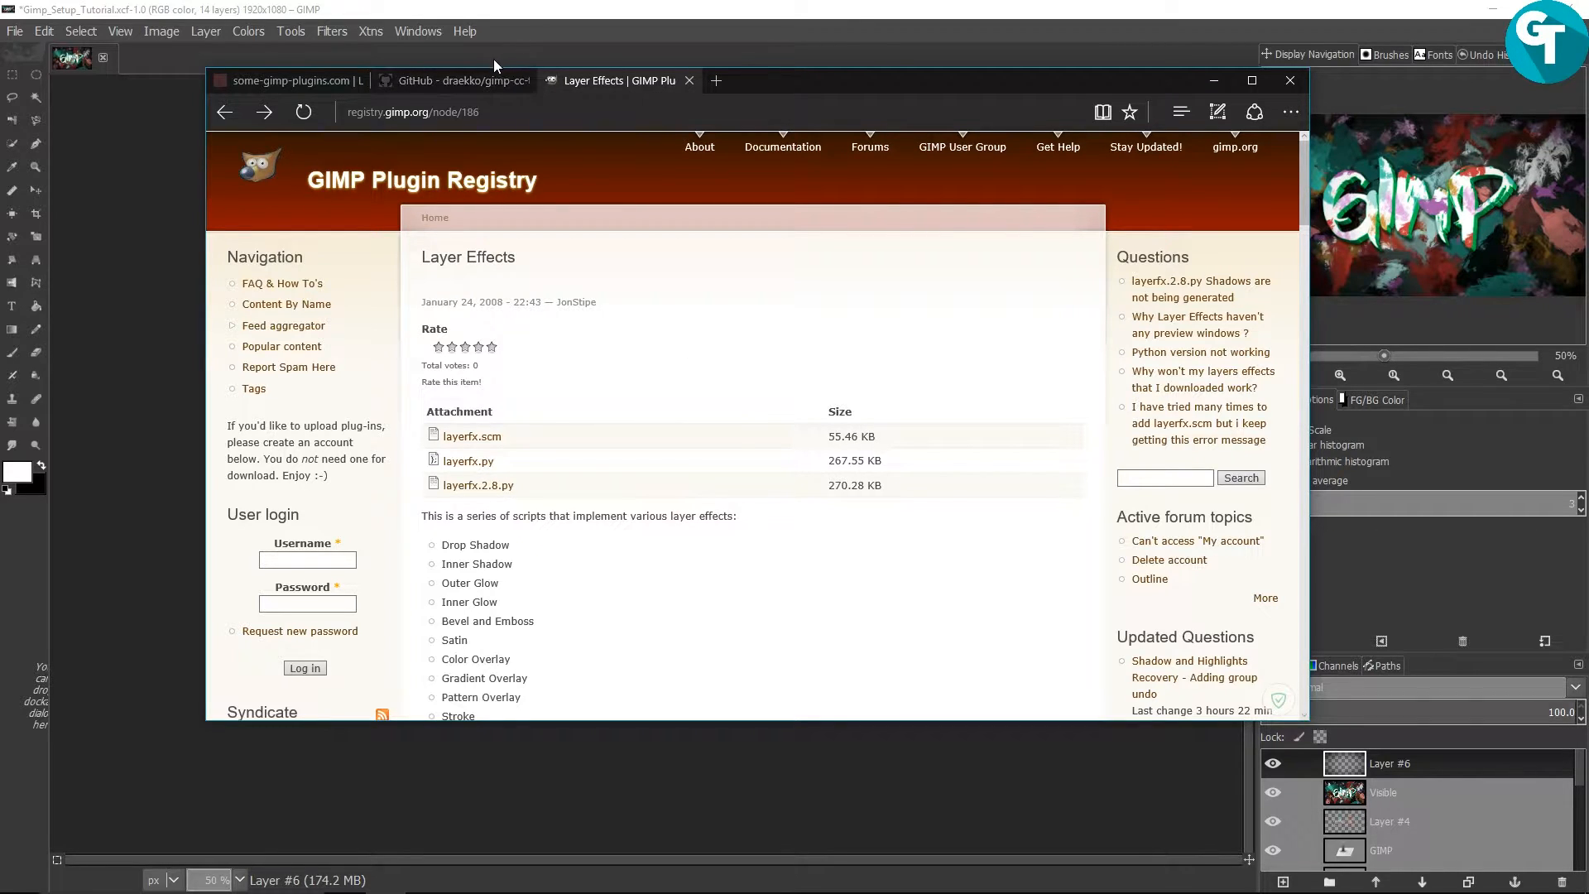
Look over the file list and readme of the gimp-cc-themes repository on GitHub
{"action": "left_click", "coordinate": [453, 78]}
{"action": "scroll", "coordinate": [649, 421], "scroll_direction": "down", "scroll_amount": 5}
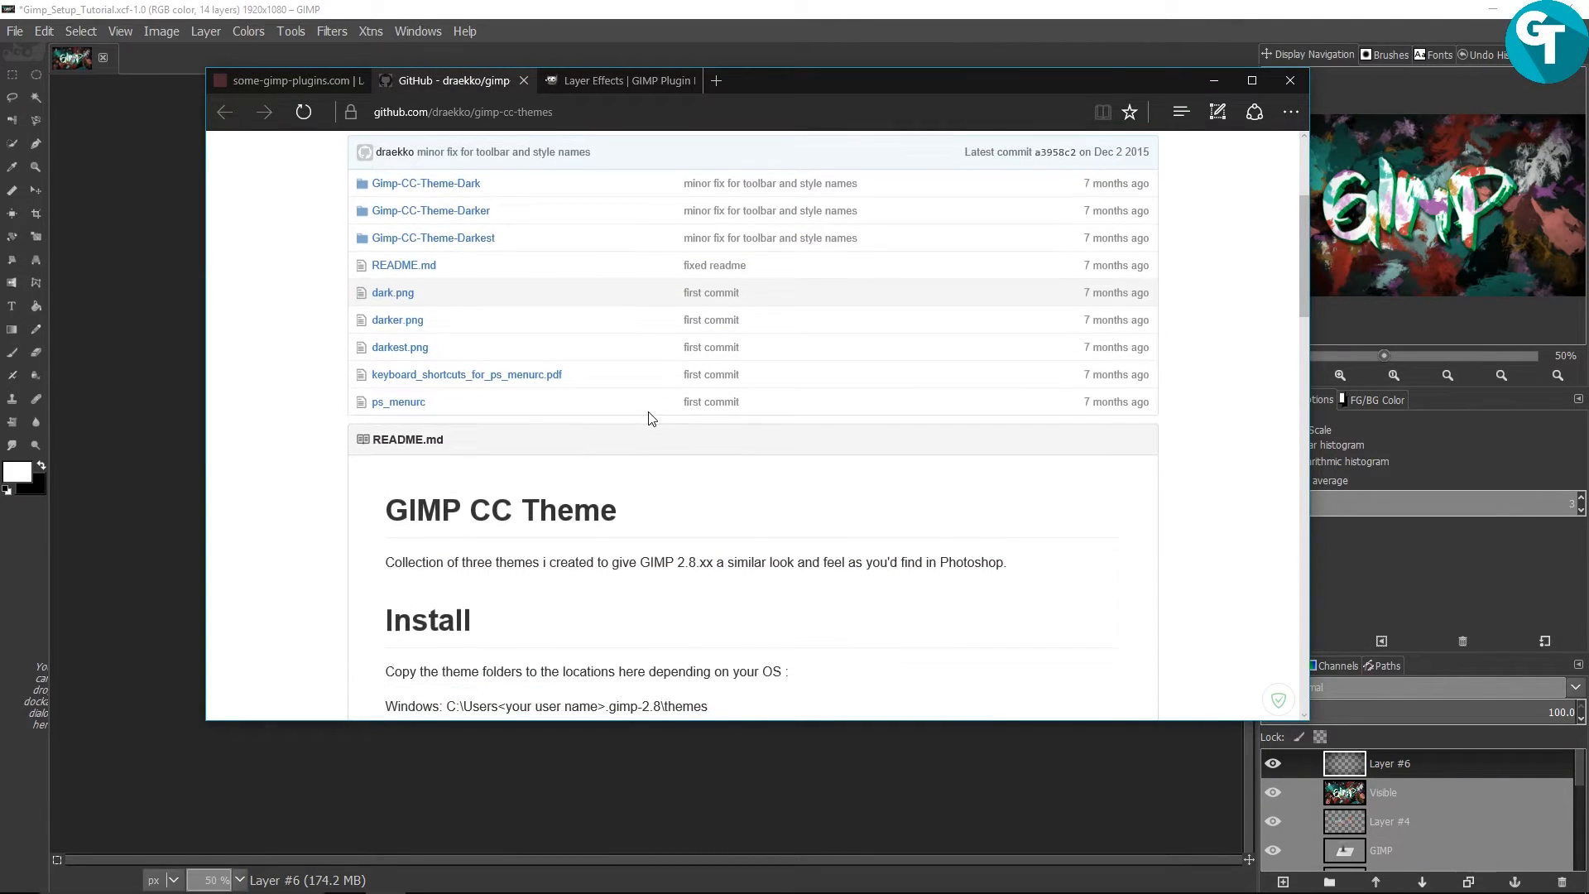
{"action": "scroll", "coordinate": [651, 418], "scroll_direction": "up", "scroll_amount": 3}
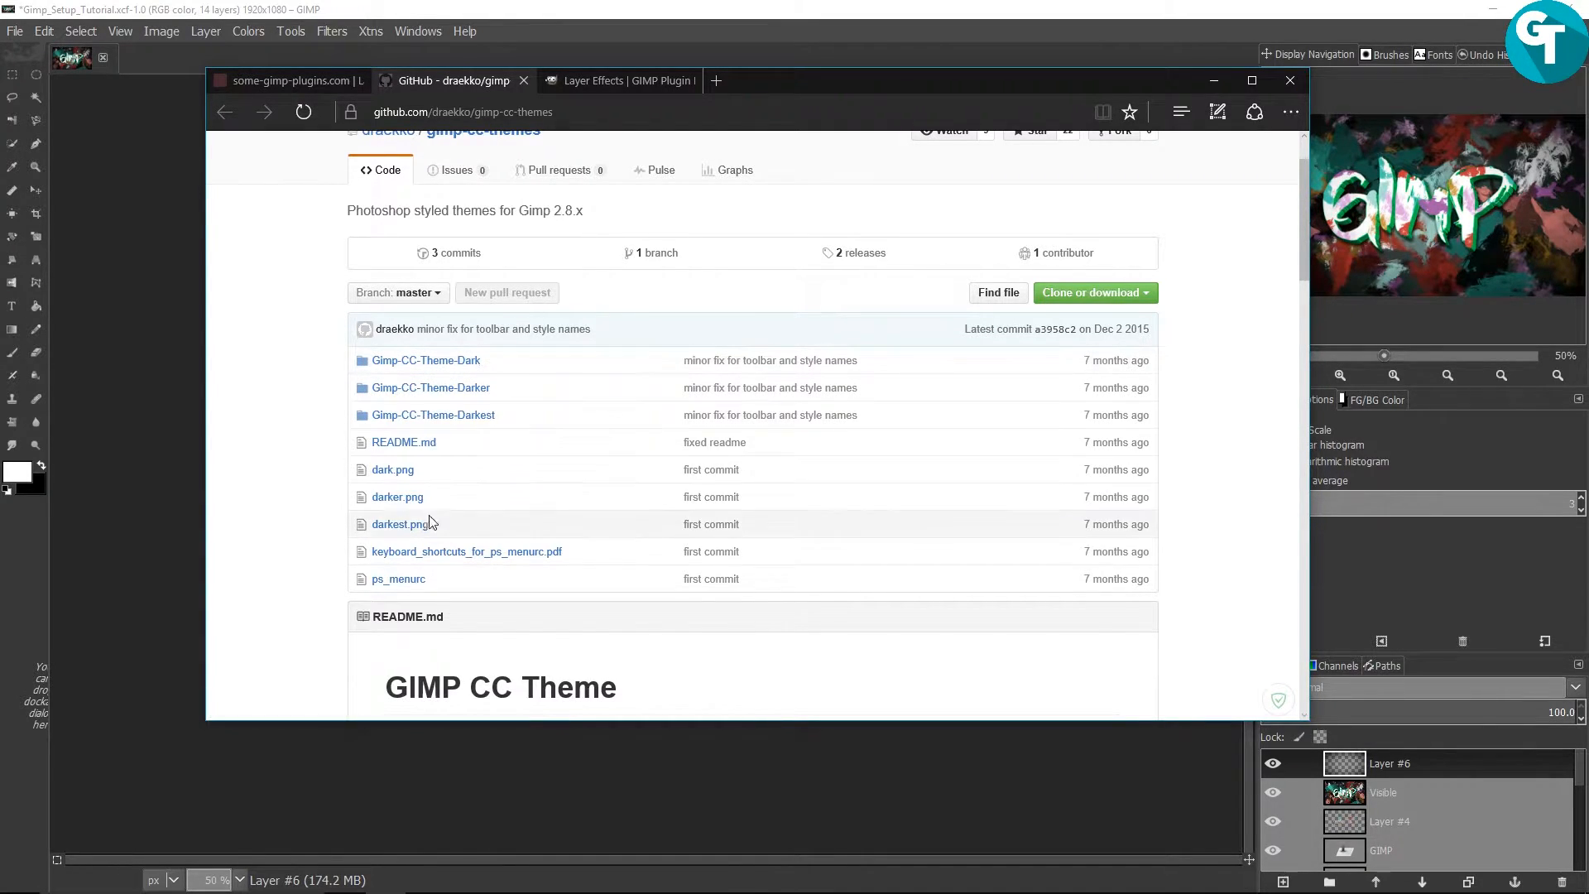
Download the Layer via Copy / Cut plug-in from some-gimp-plugins.com and show its Downloads folder in File Explorer
{"action": "left_click", "coordinate": [293, 82]}
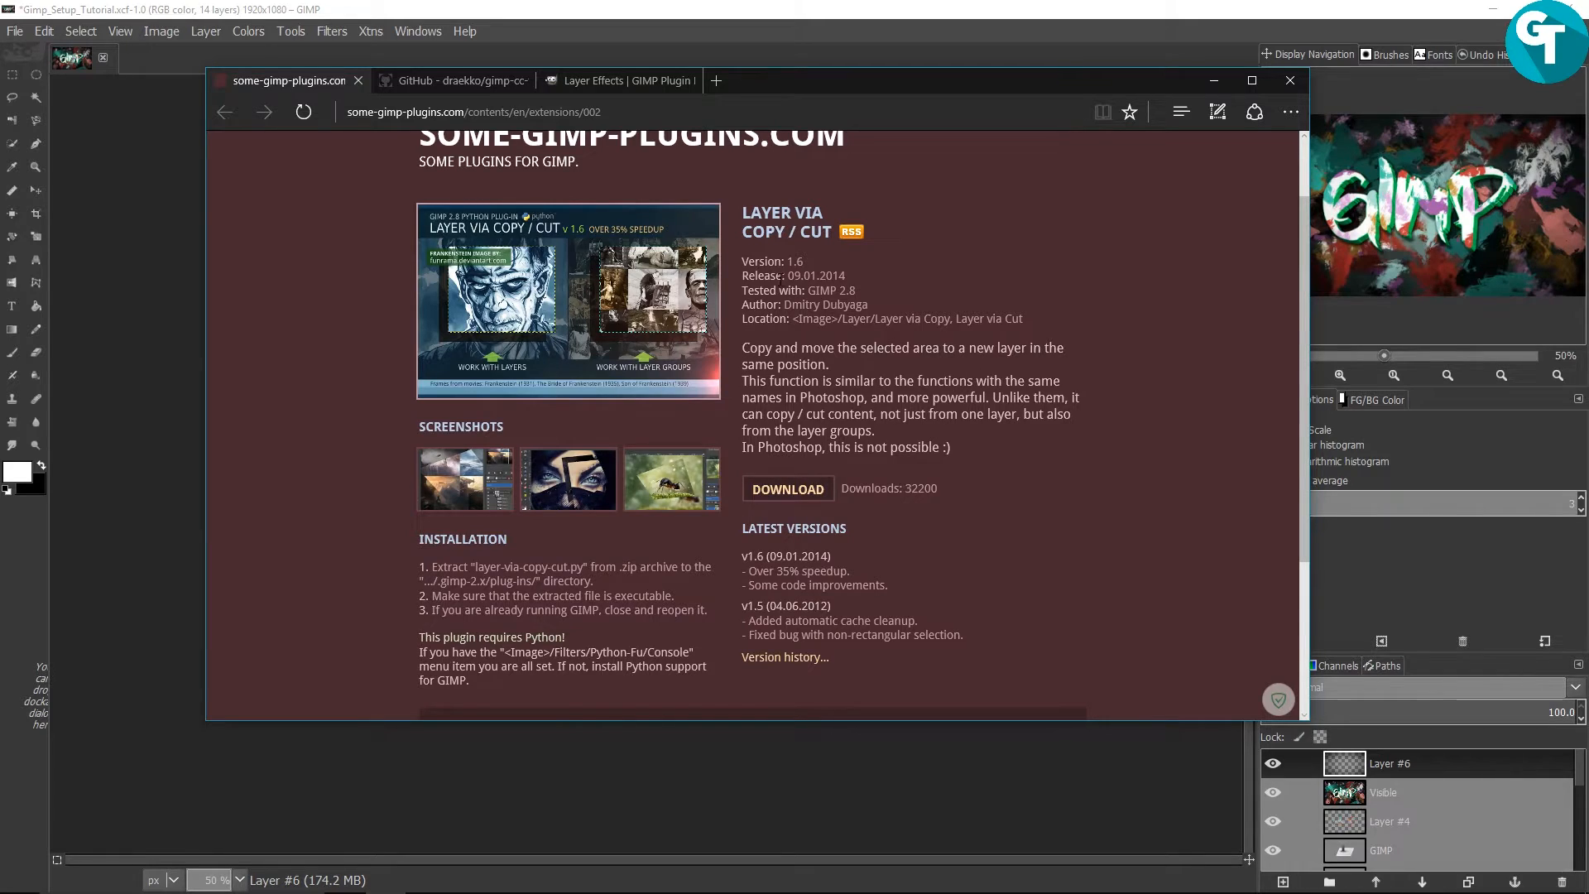
{"action": "scroll", "coordinate": [699, 275], "scroll_direction": "up", "scroll_amount": 2}
{"action": "scroll", "coordinate": [899, 384], "scroll_direction": "down", "scroll_amount": 2}
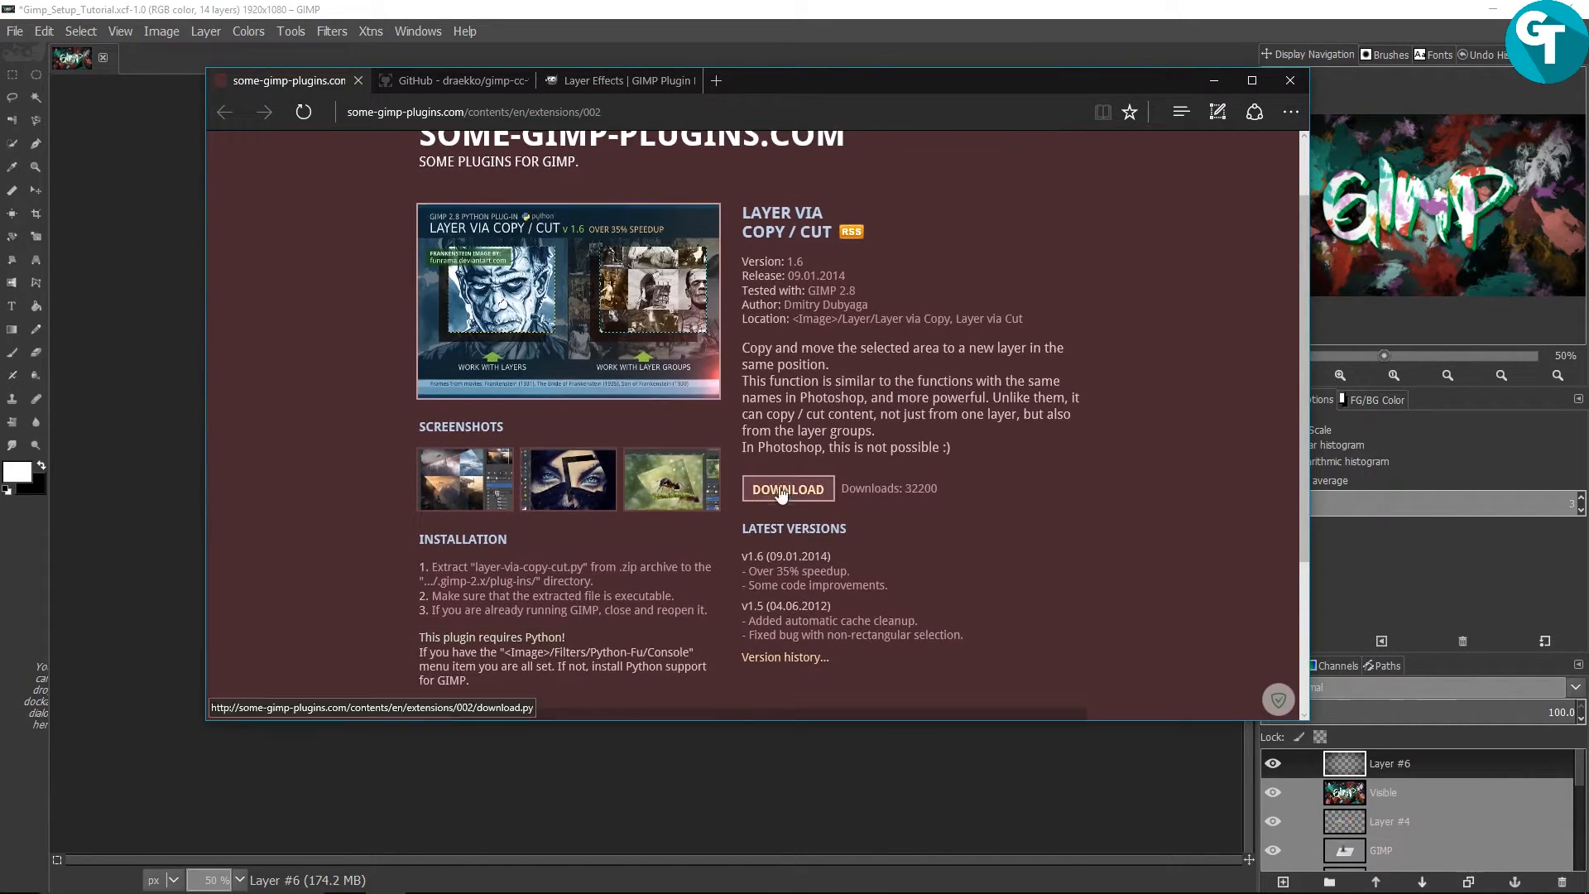
{"action": "left_click", "coordinate": [793, 495]}
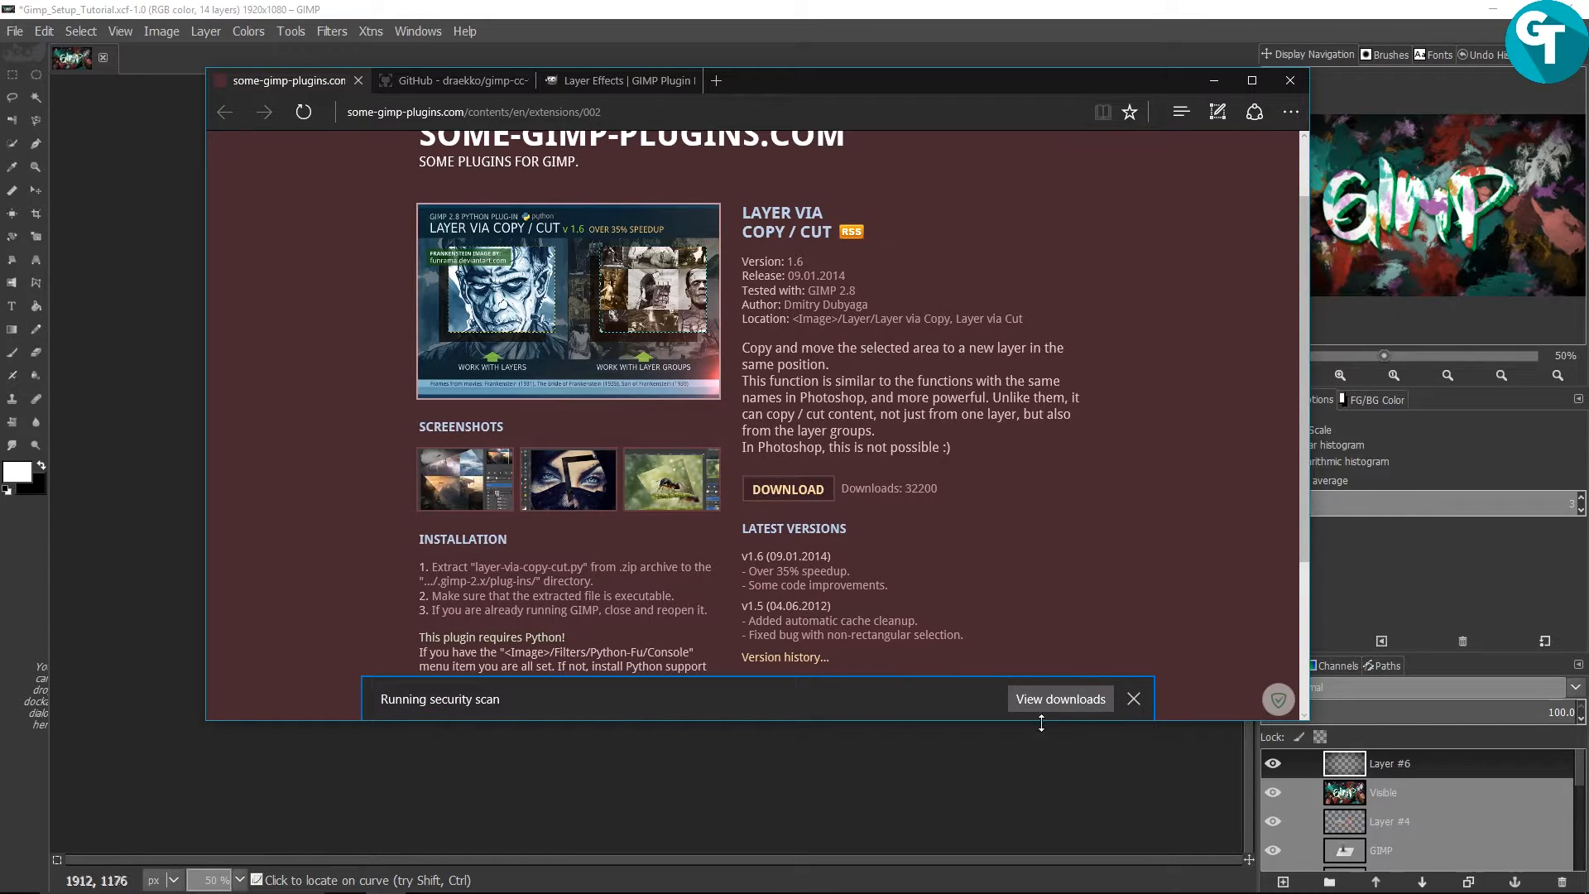
{"action": "left_click", "coordinate": [965, 698]}
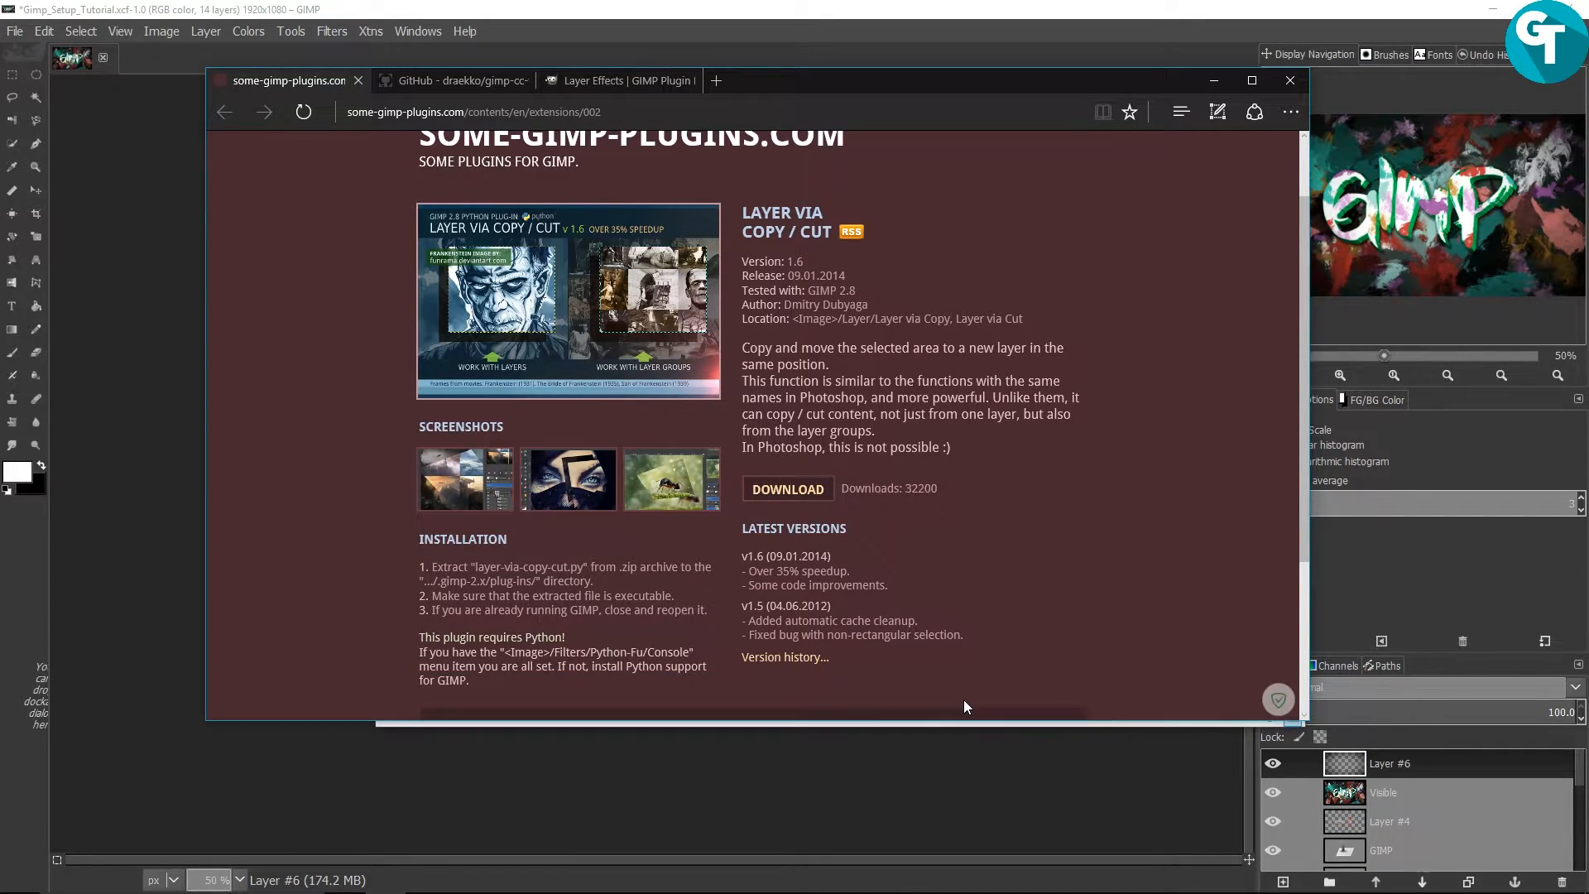
{"action": "left_click_drag", "start_coordinate": [1159, 74], "coordinate": [1006, 70]}
{"action": "left_click", "coordinate": [1208, 245]}
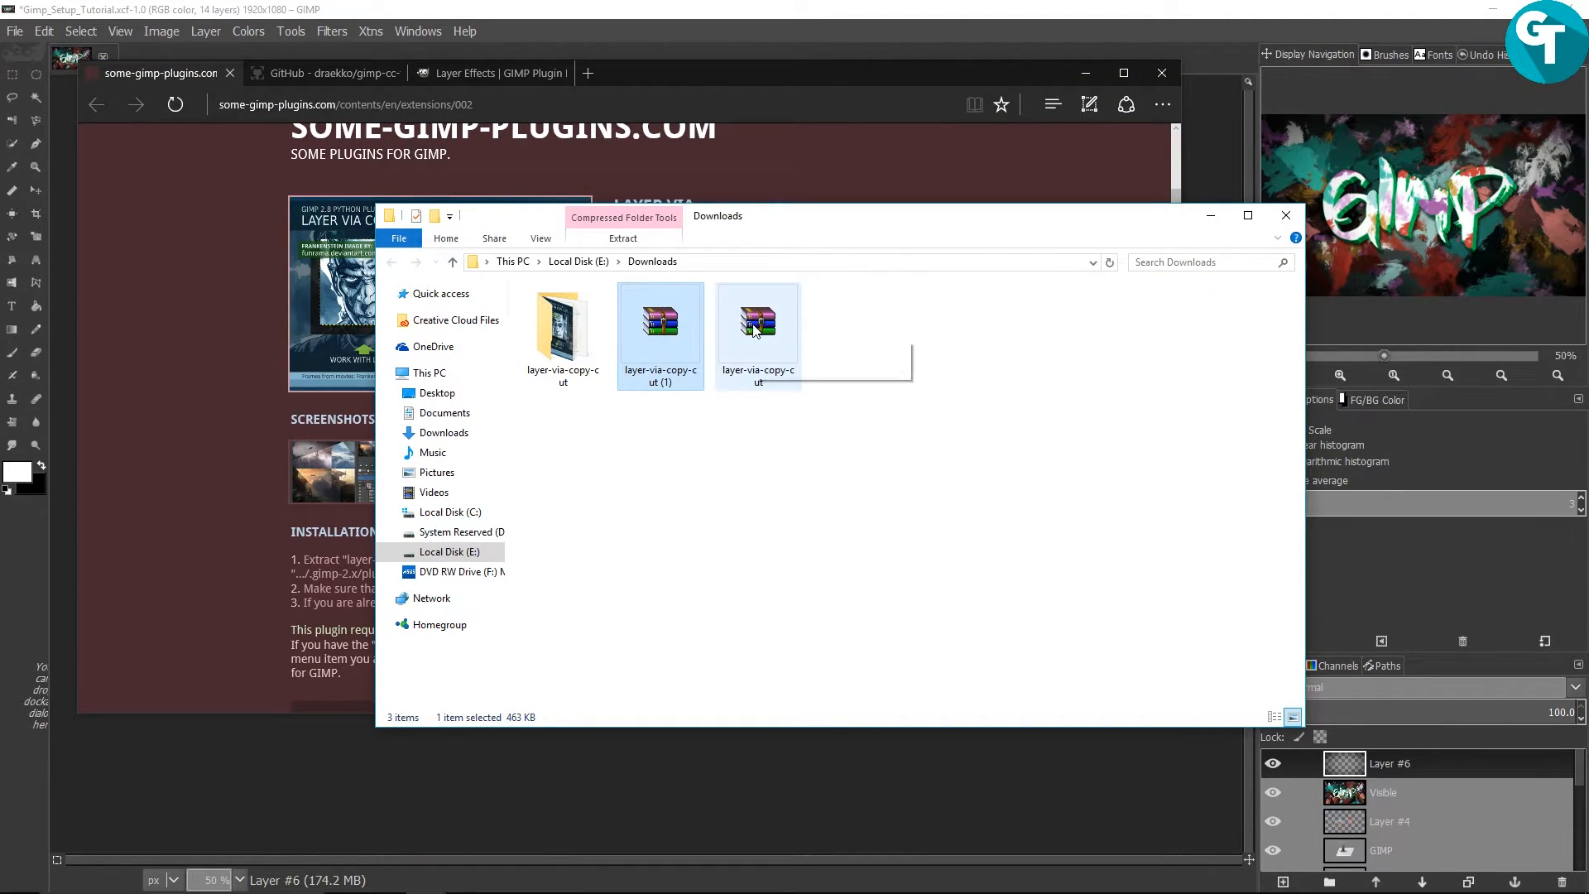
Open the extracted layer-via-copy-cut folder in Downloads and copy the file layer-via-copy-cut.py
{"action": "right_click", "coordinate": [642, 323]}
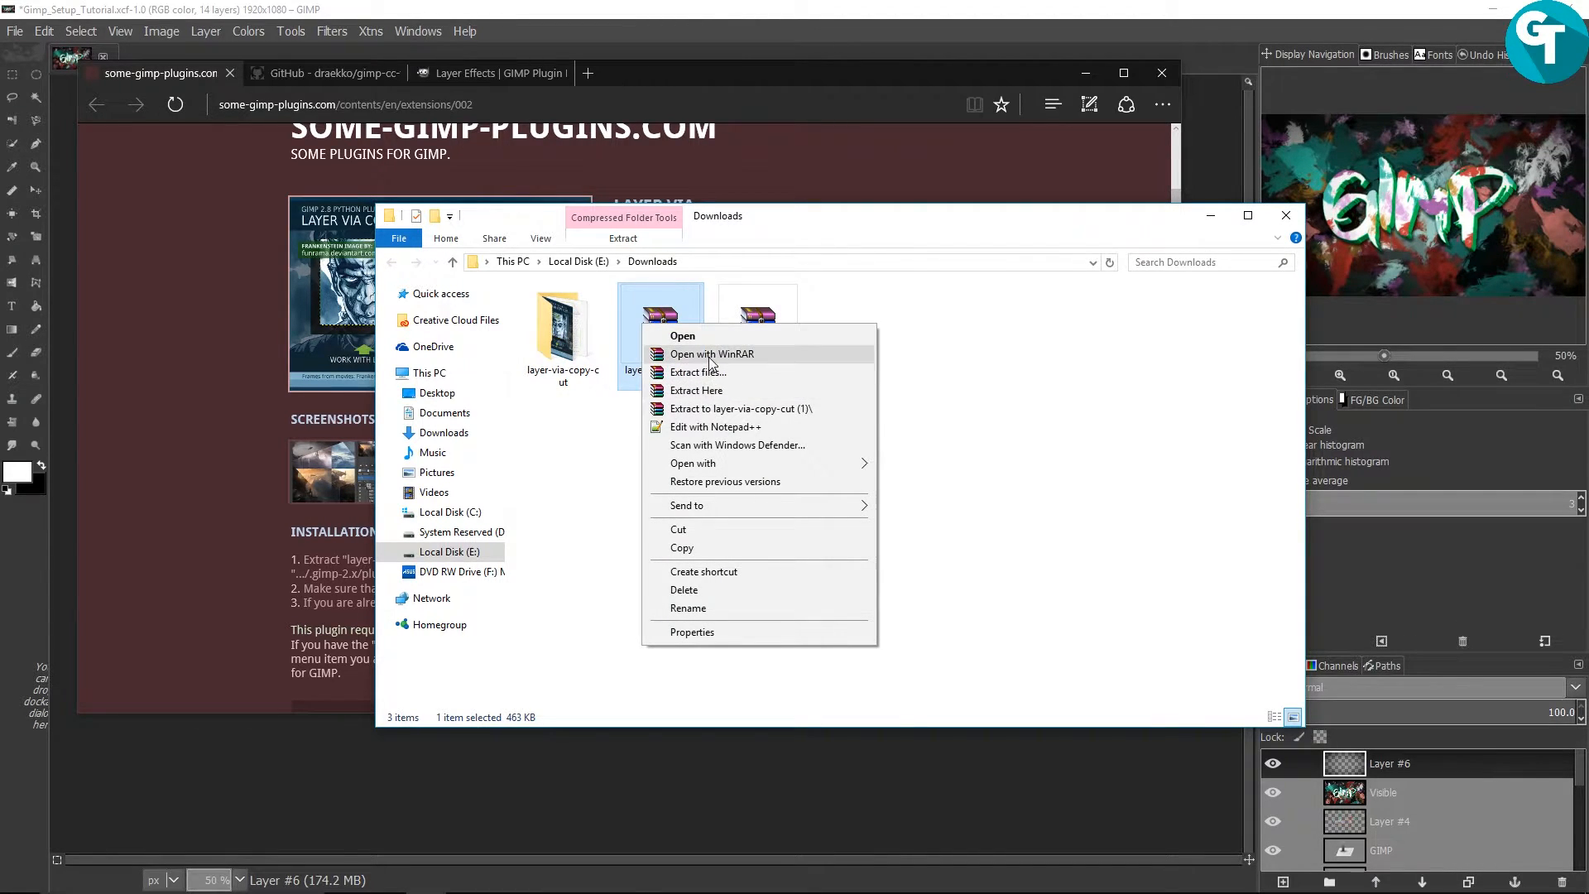
{"action": "left_click", "coordinate": [584, 348]}
{"action": "left_click", "coordinate": [579, 346]}
{"action": "double_click", "coordinate": [580, 346]}
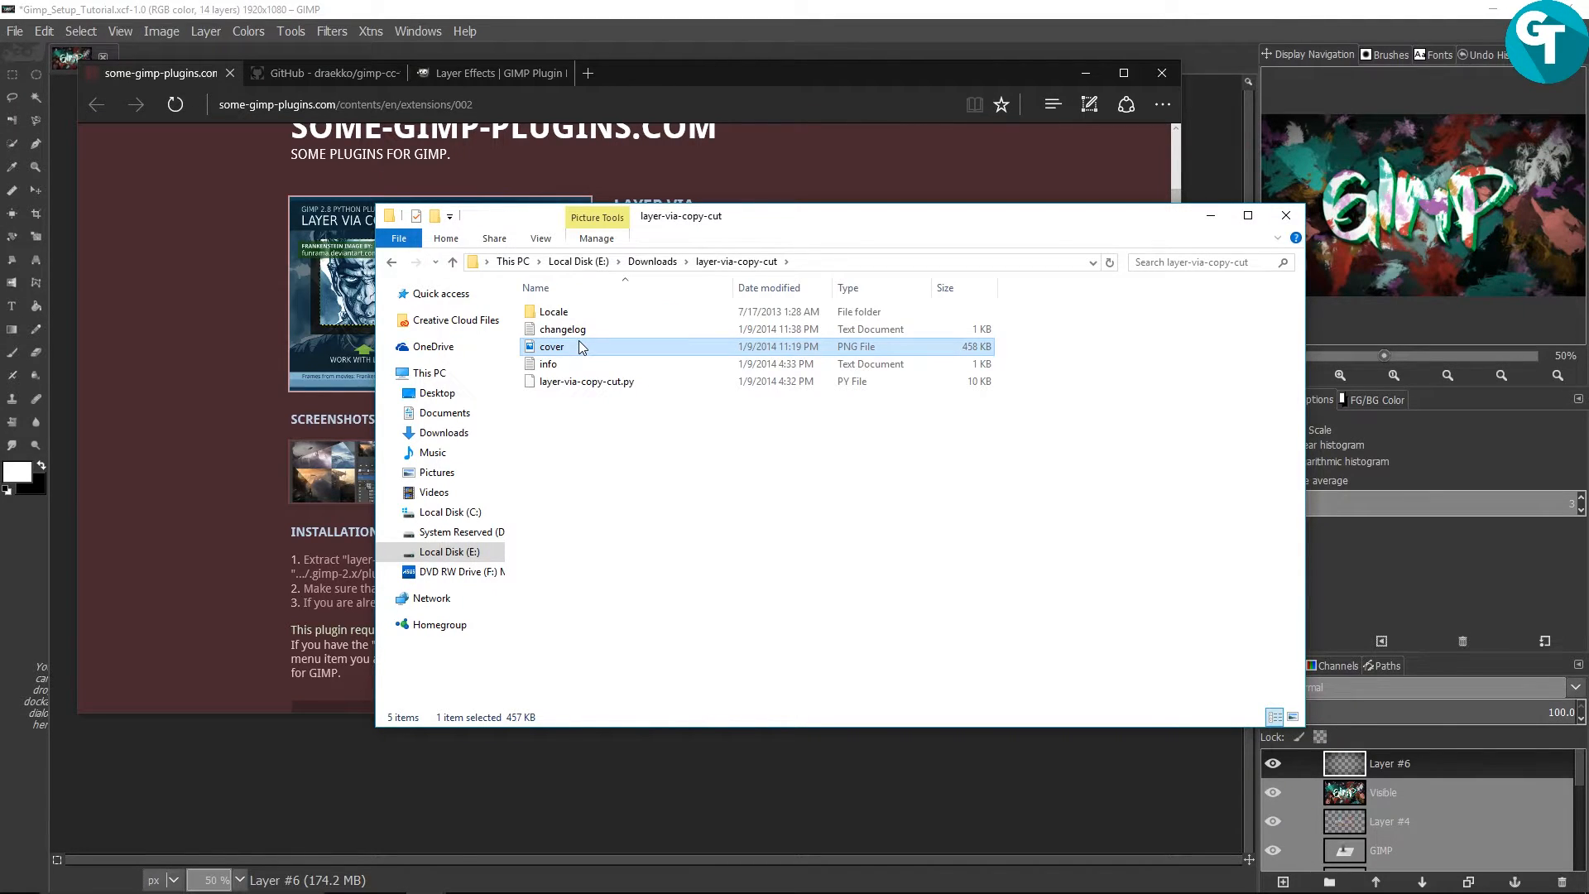
{"action": "left_click", "coordinate": [607, 384]}
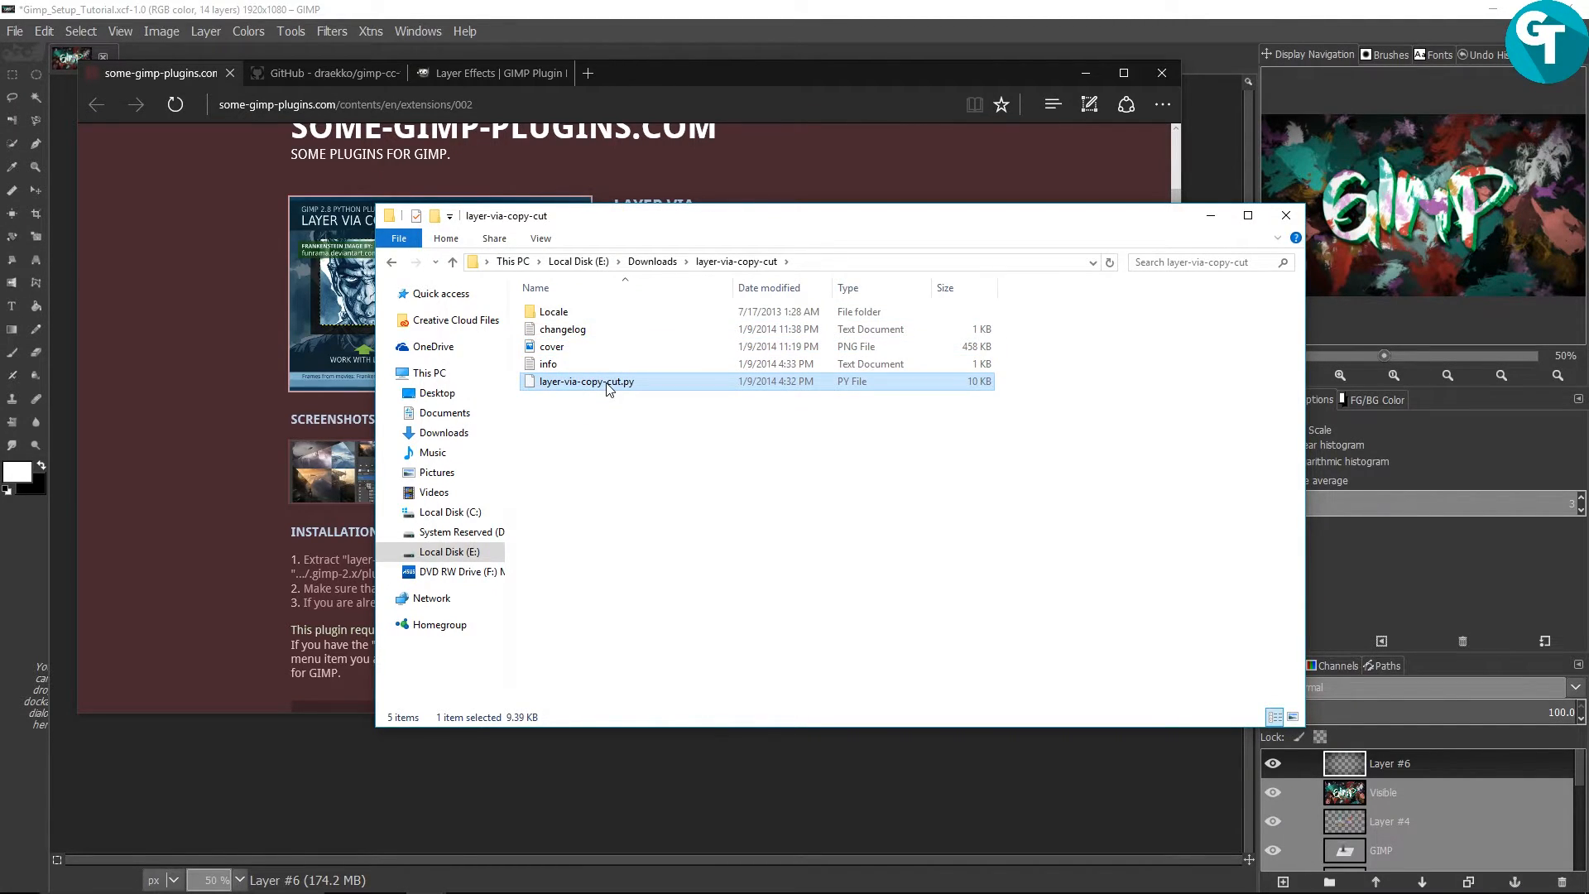
{"action": "right_click", "coordinate": [608, 387]}
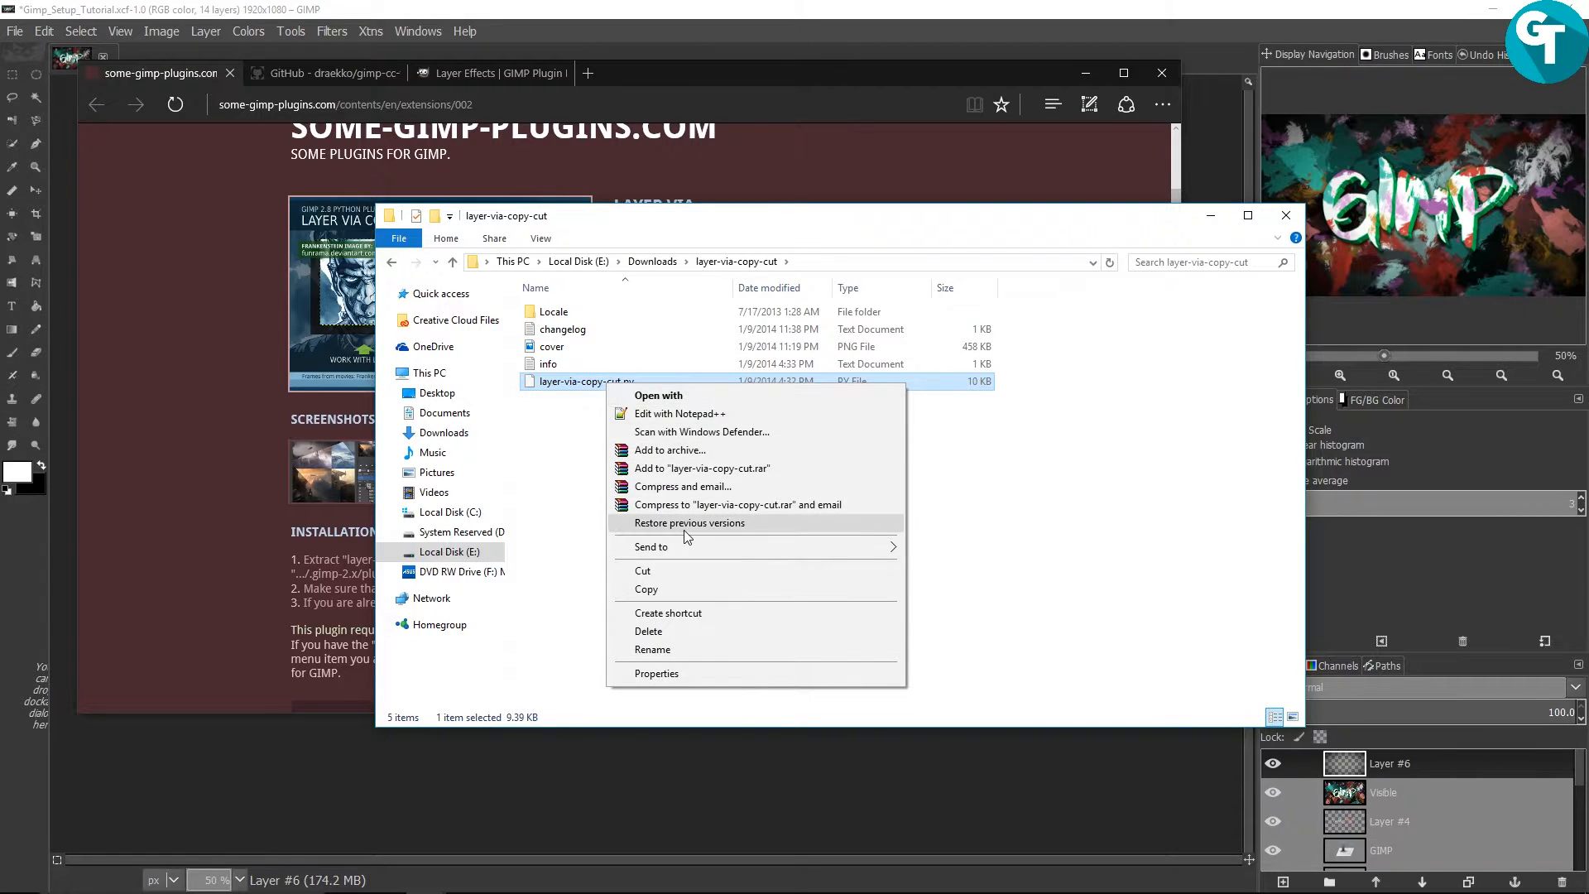
{"action": "left_click", "coordinate": [667, 591]}
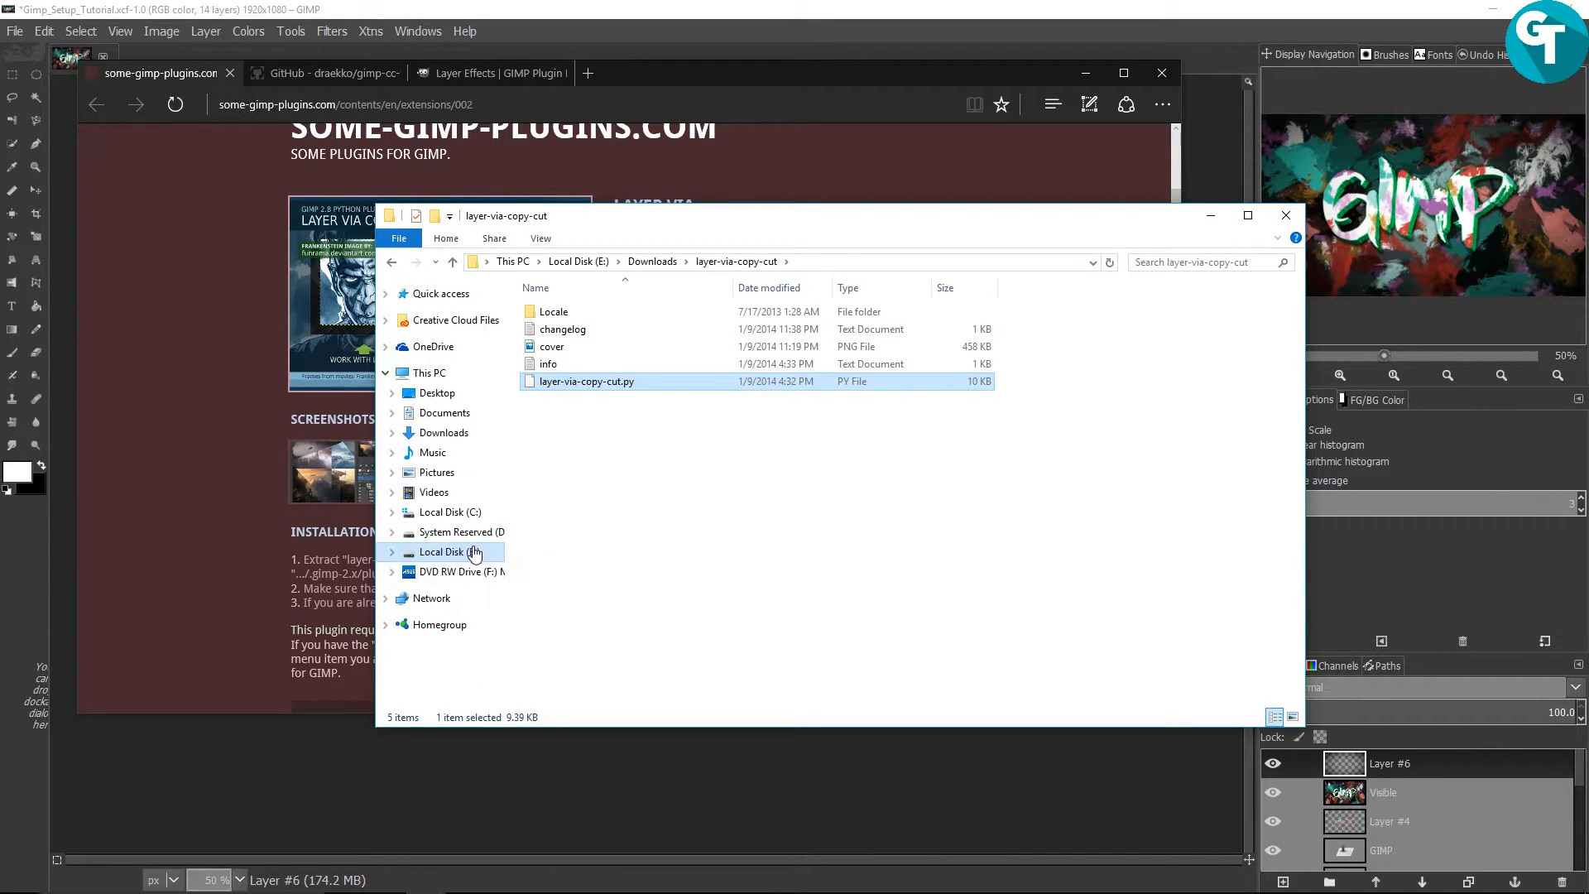
Open the plug-ins folder of .gimp-2.8 inside the personal user folder under Users on Local Disk (C:)
{"action": "left_click", "coordinate": [447, 512]}
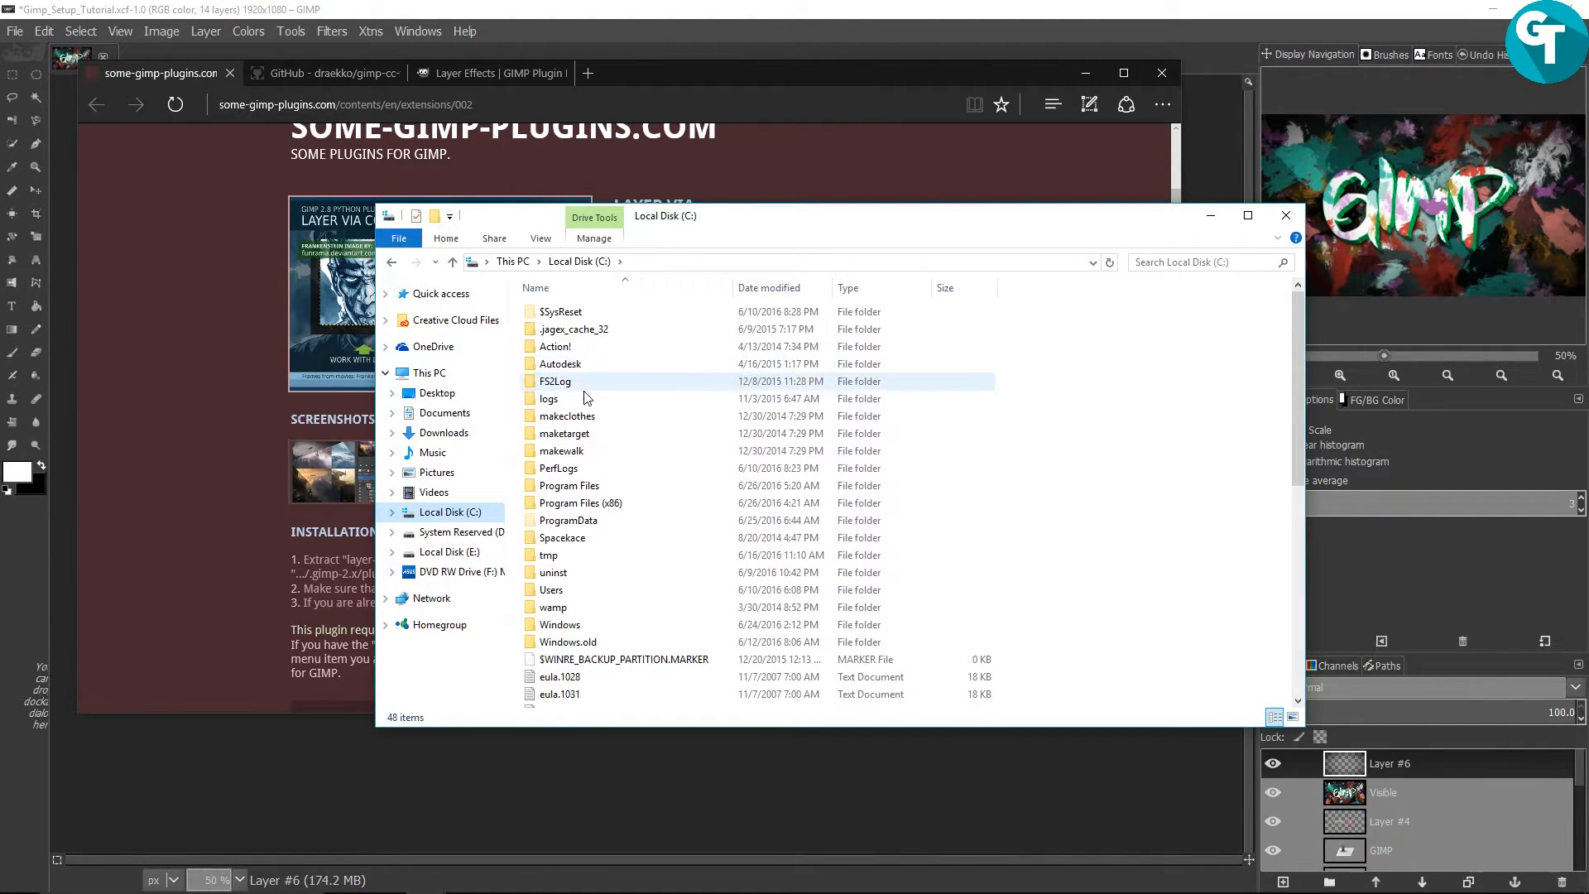
{"action": "double_click", "coordinate": [567, 593]}
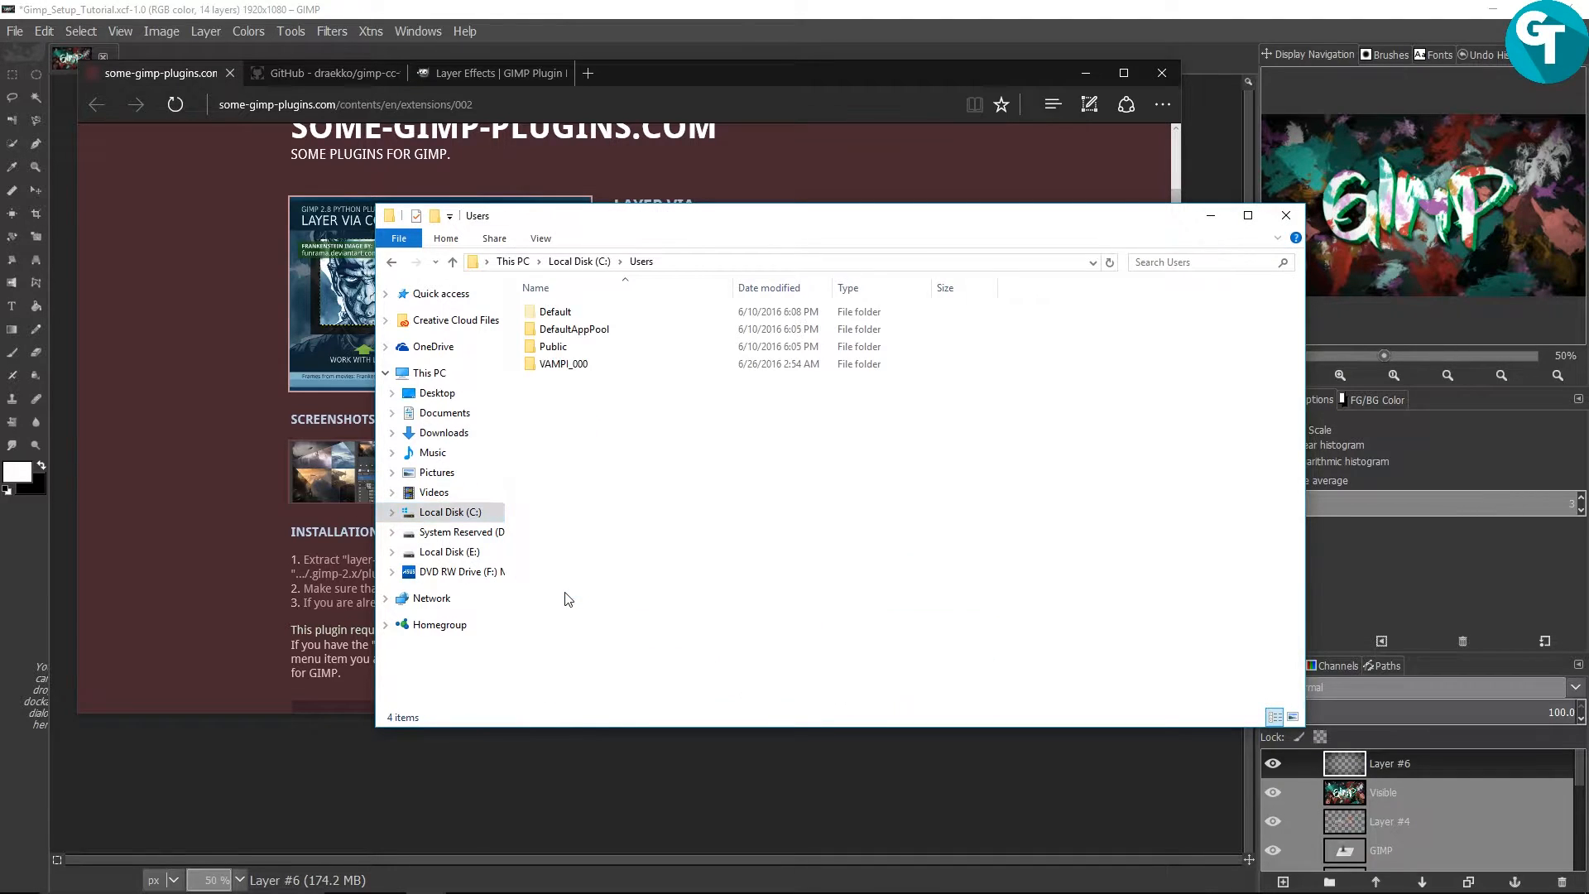
{"action": "double_click", "coordinate": [602, 367]}
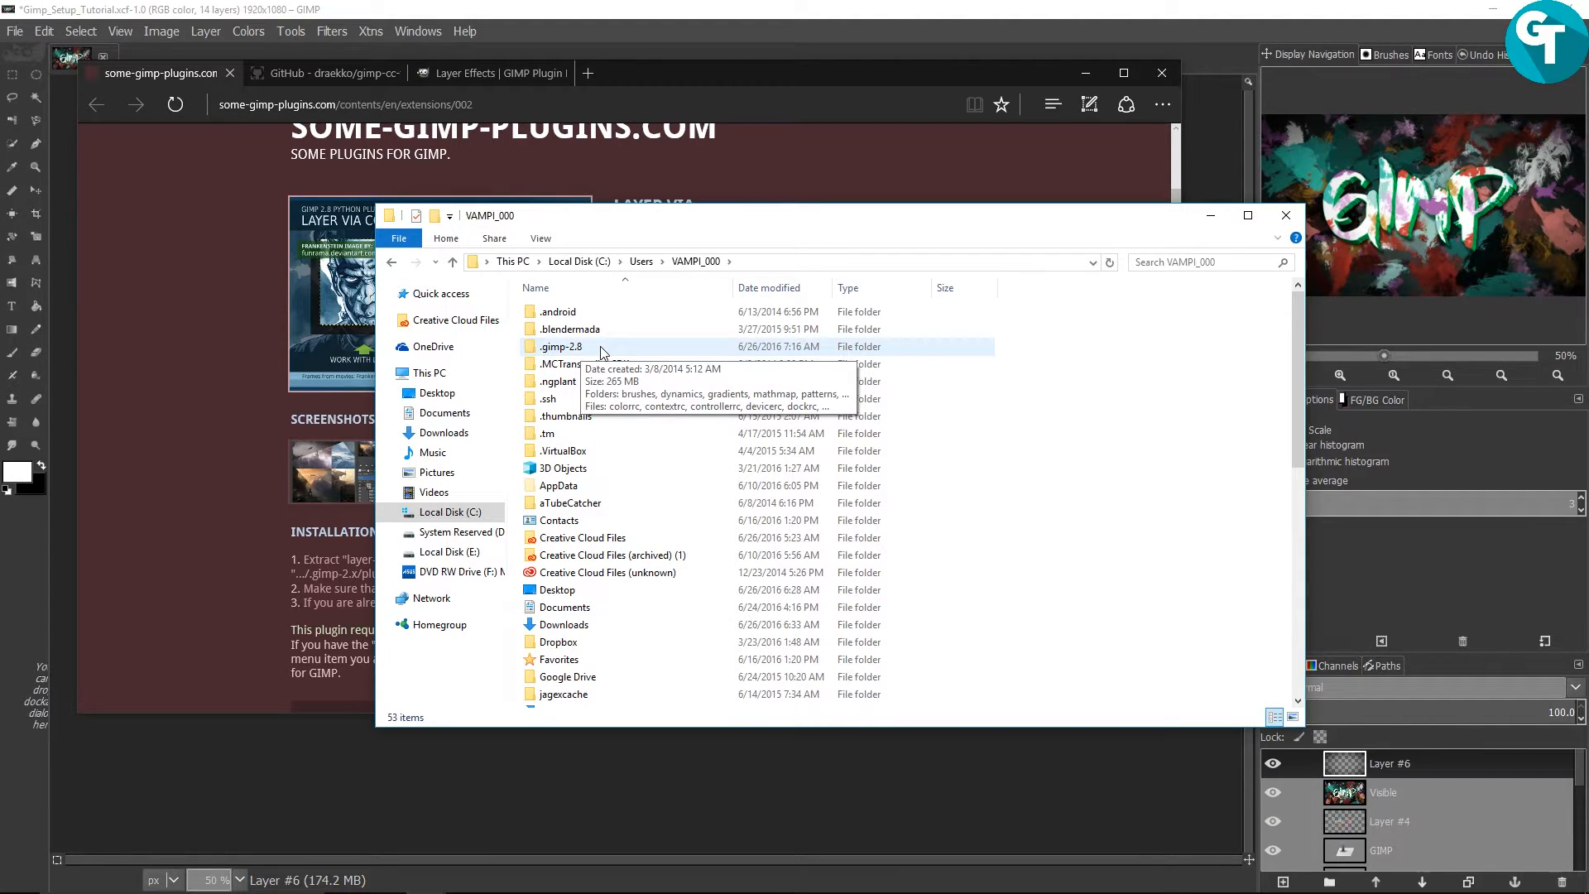
{"action": "left_click", "coordinate": [602, 353]}
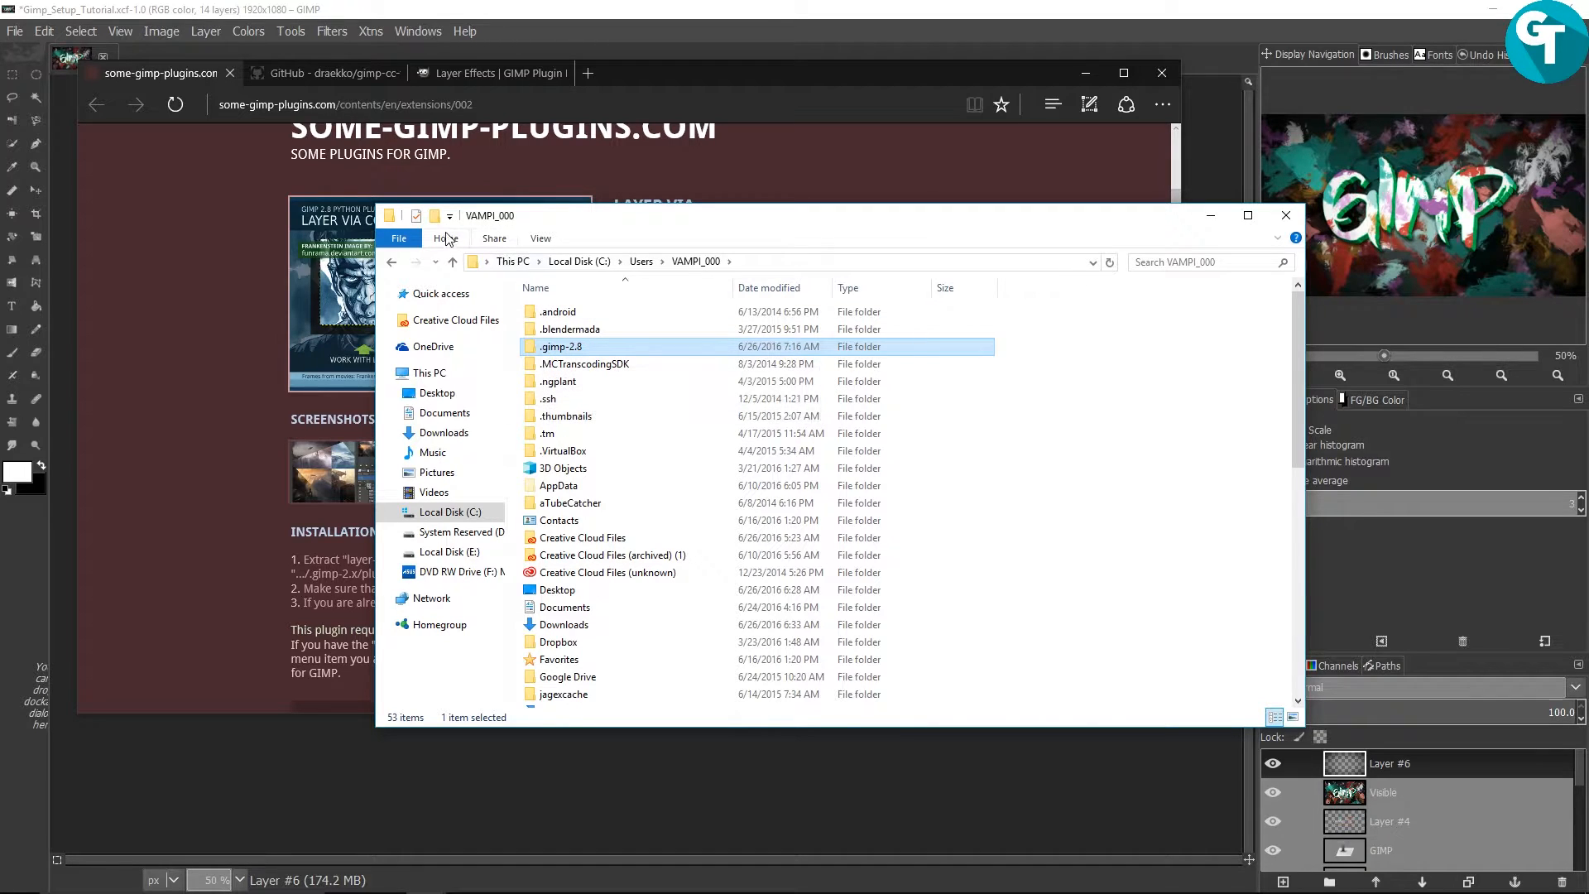
{"action": "double_click", "coordinate": [588, 354]}
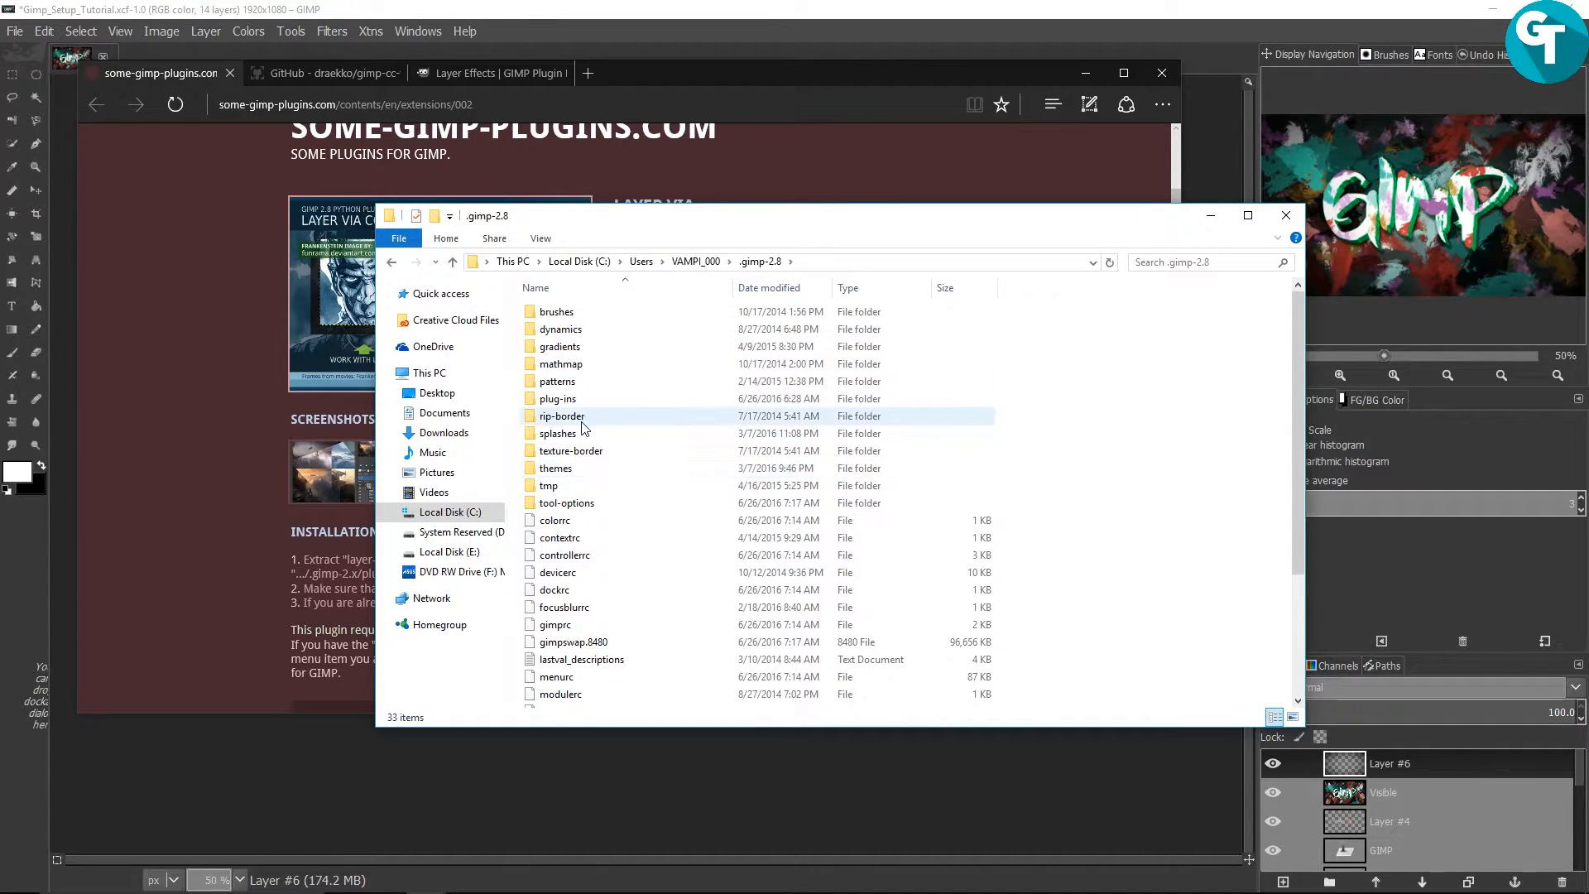
{"action": "left_click", "coordinate": [576, 404]}
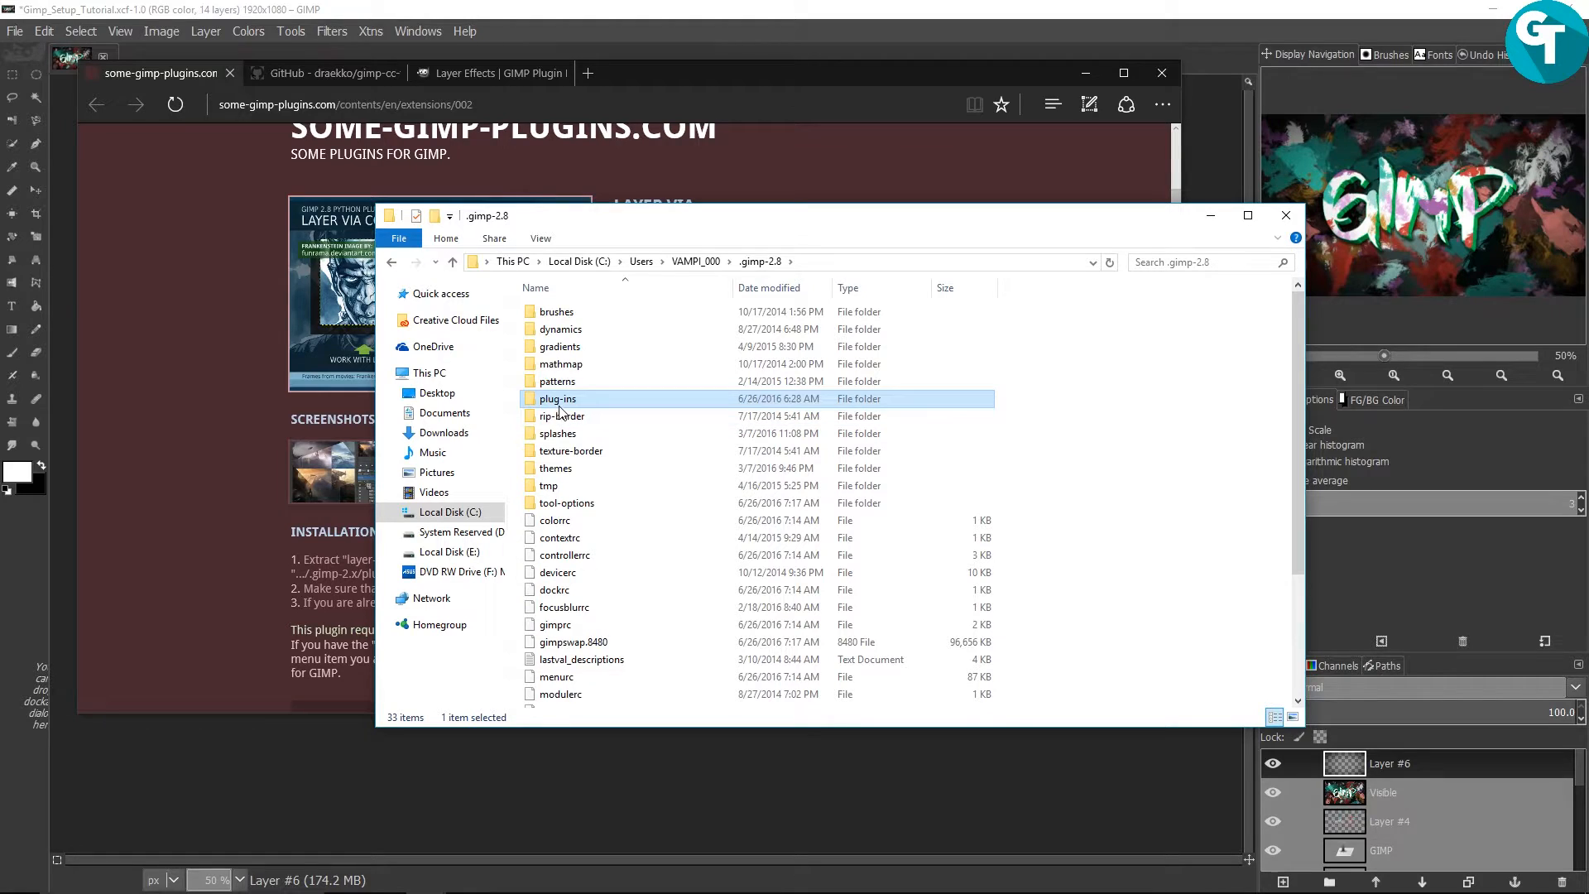
{"action": "double_click", "coordinate": [591, 406]}
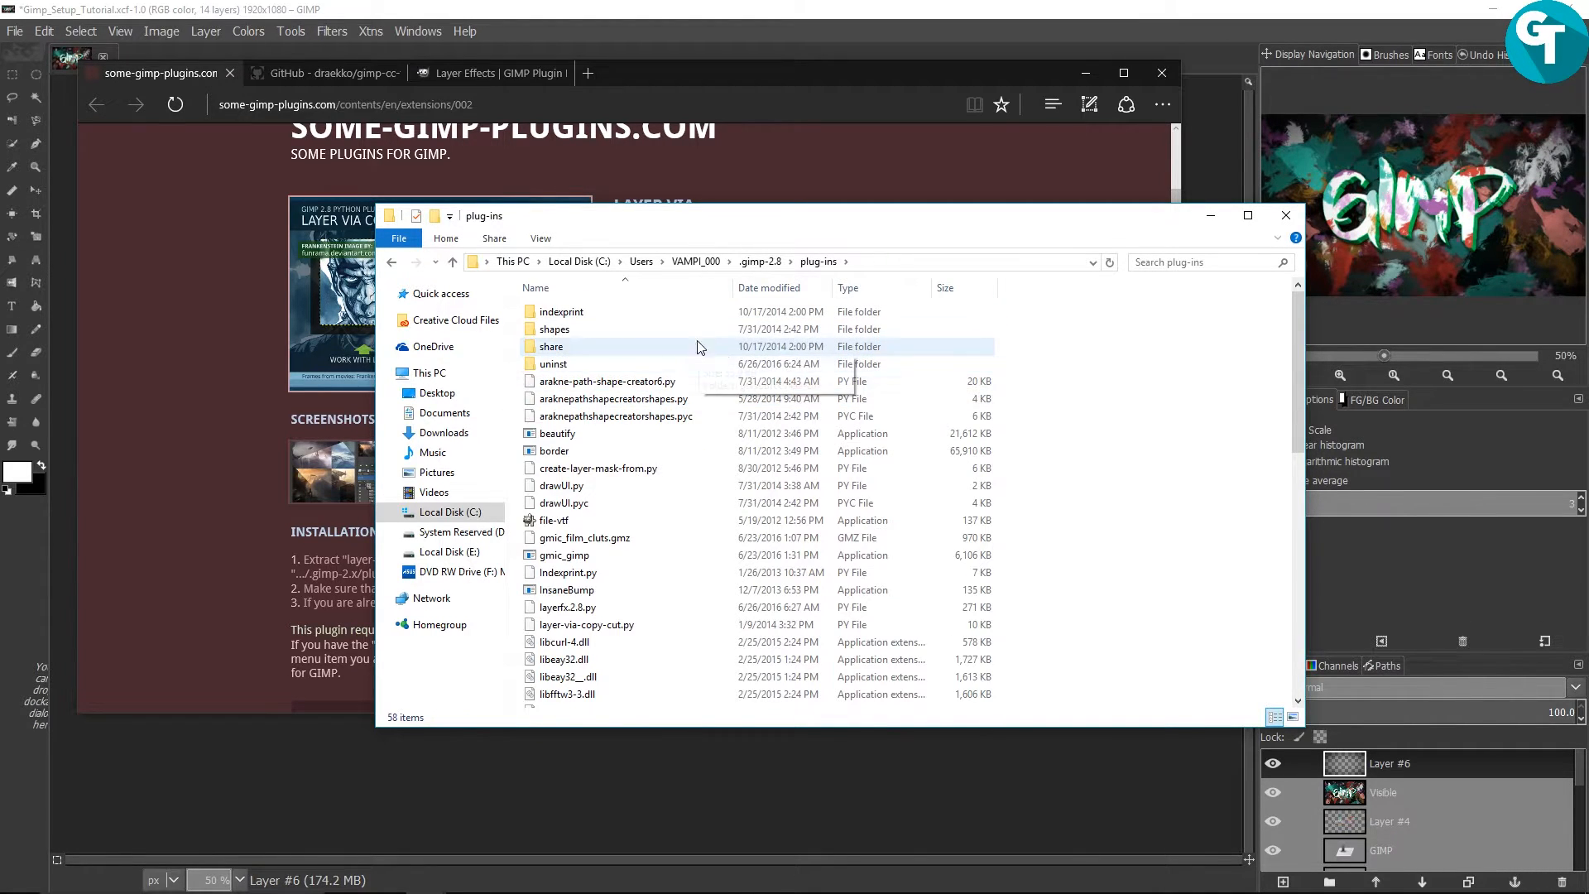
Paste layer-via-copy-cut.py into the plug-ins folder, replacing the existing file, and return to the GIMP window
{"action": "scroll", "coordinate": [745, 414], "scroll_direction": "down", "scroll_amount": 3}
{"action": "right_click", "coordinate": [1124, 499]}
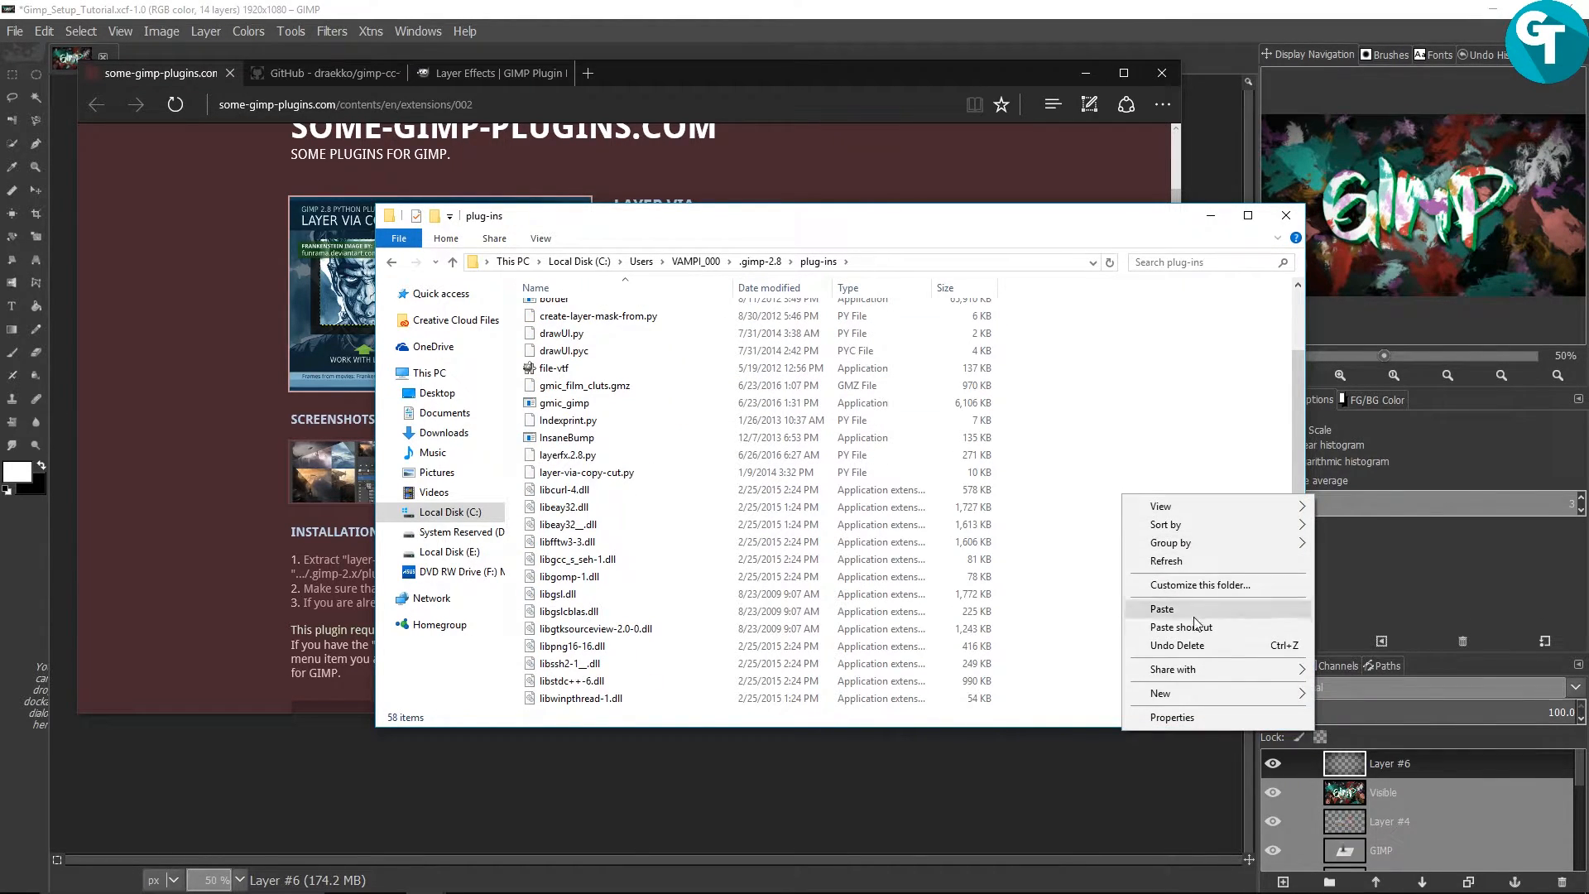
{"action": "left_click", "coordinate": [1162, 609]}
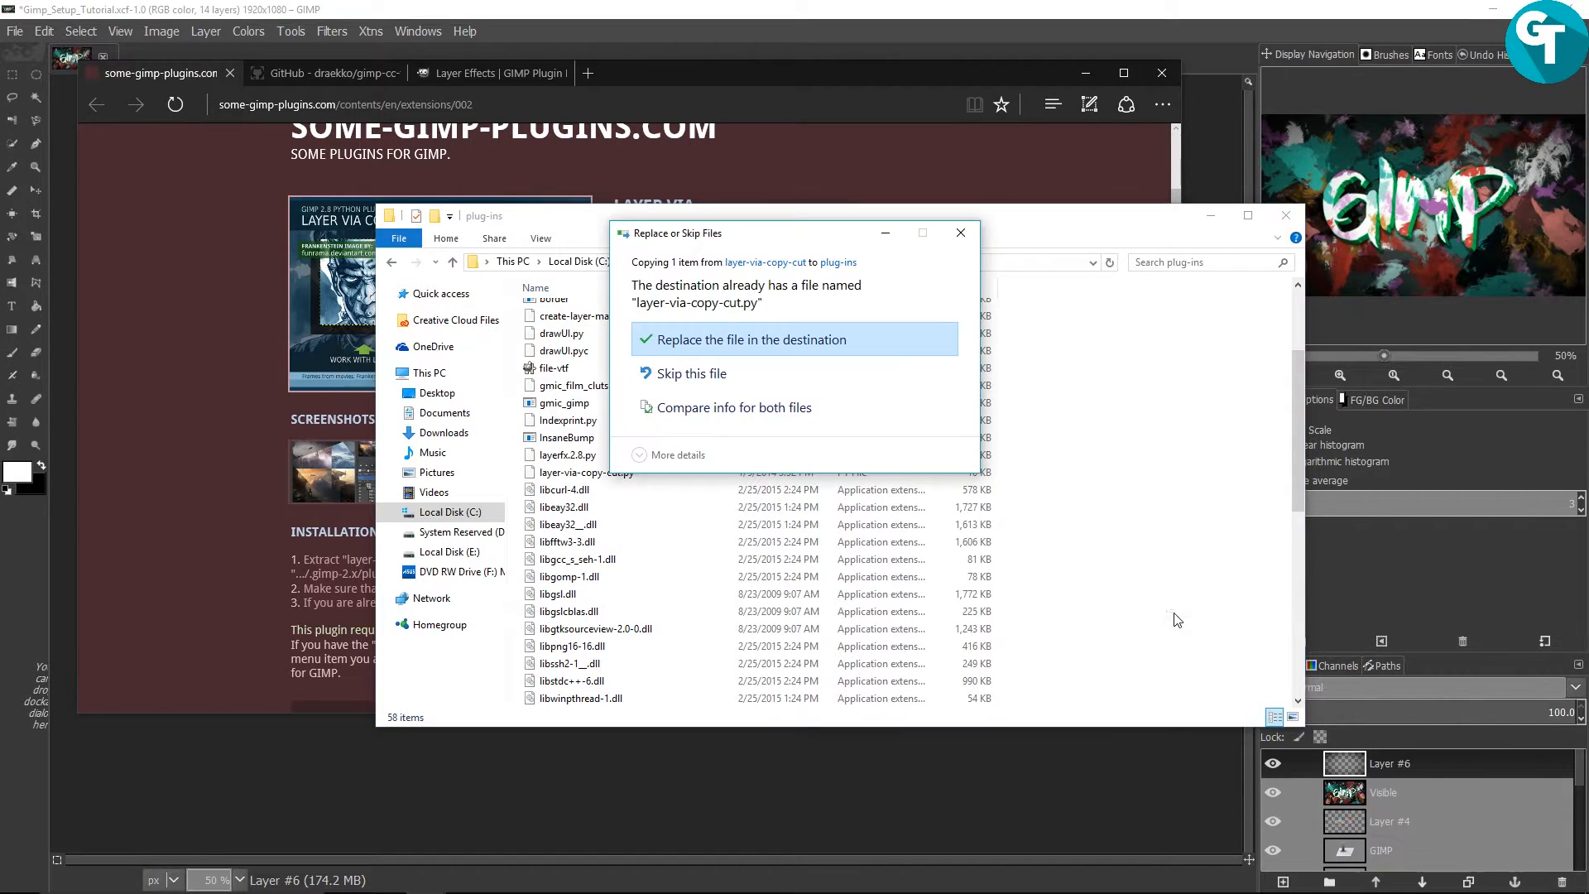
{"action": "left_click", "coordinate": [767, 341]}
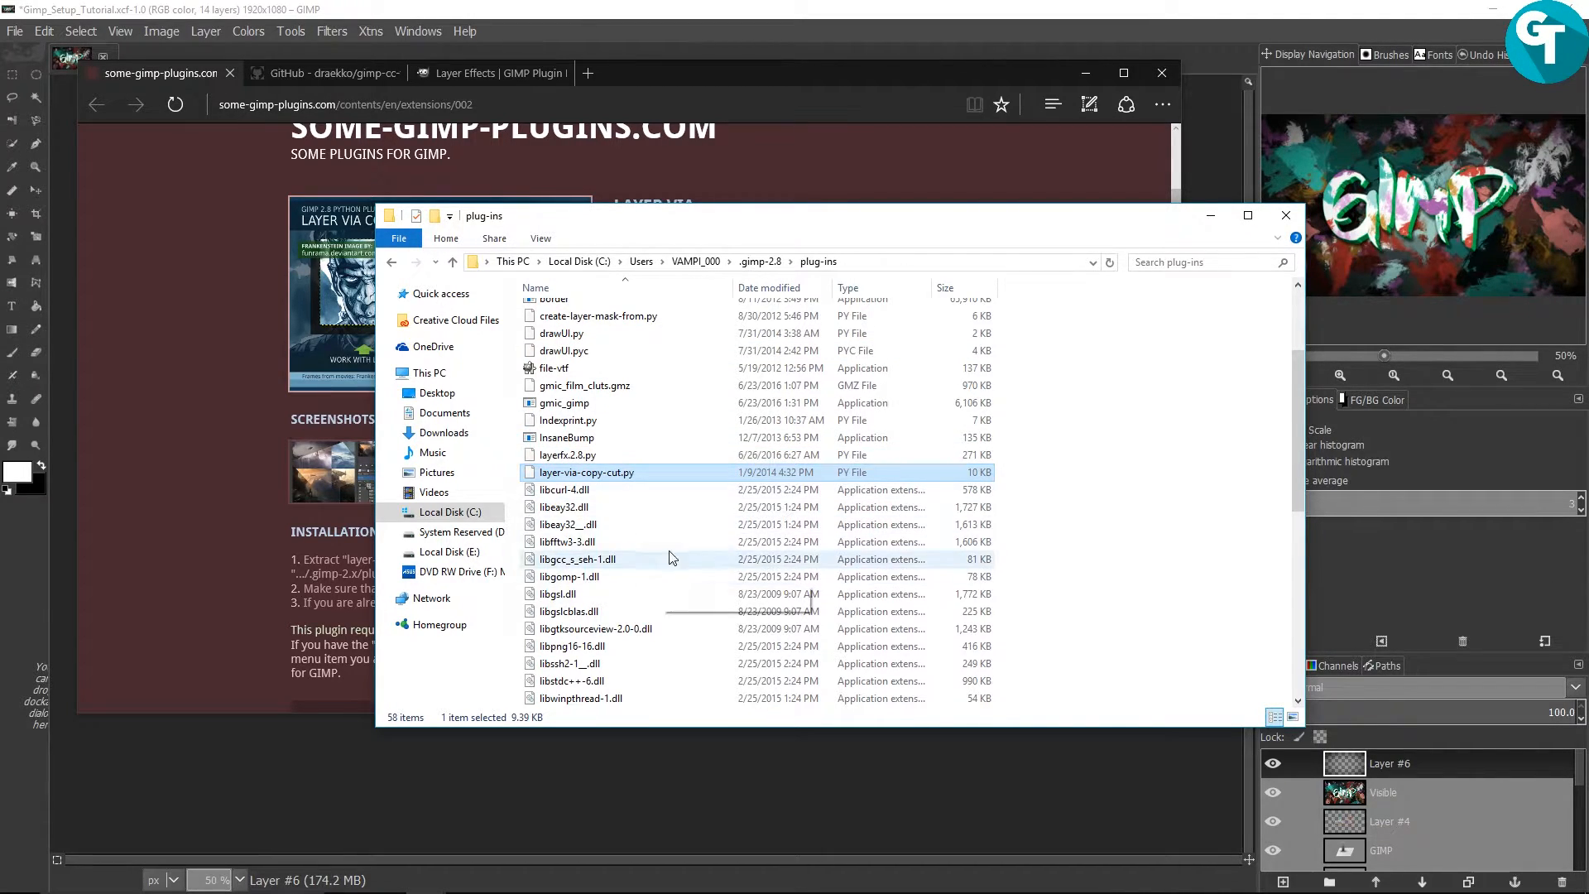
{"action": "left_click", "coordinate": [257, 15]}
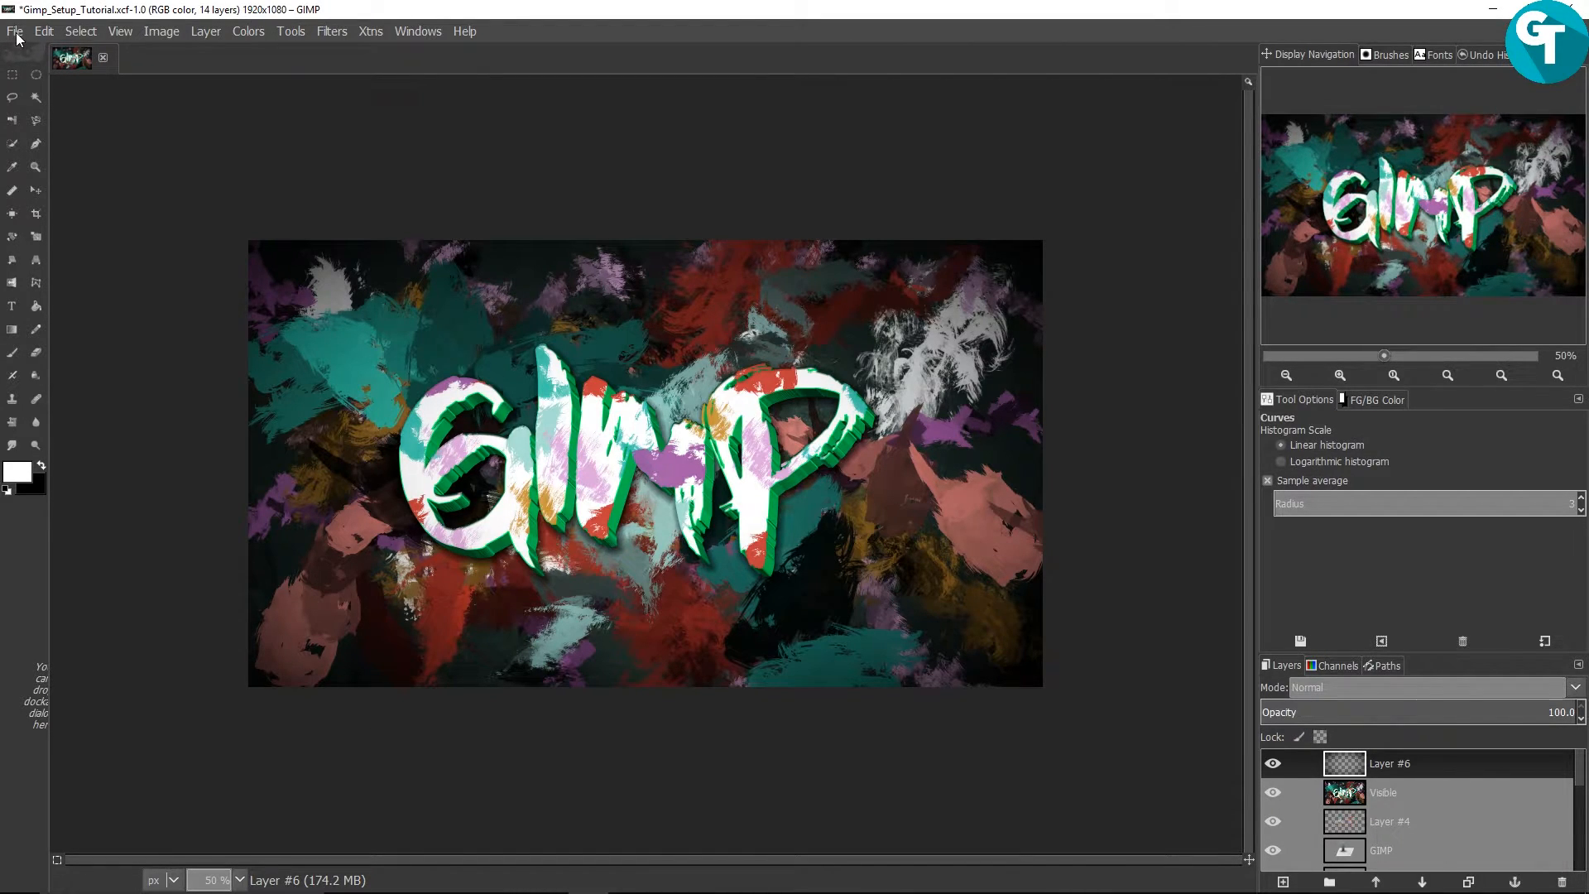
{"action": "left_click", "coordinate": [1379, 53]}
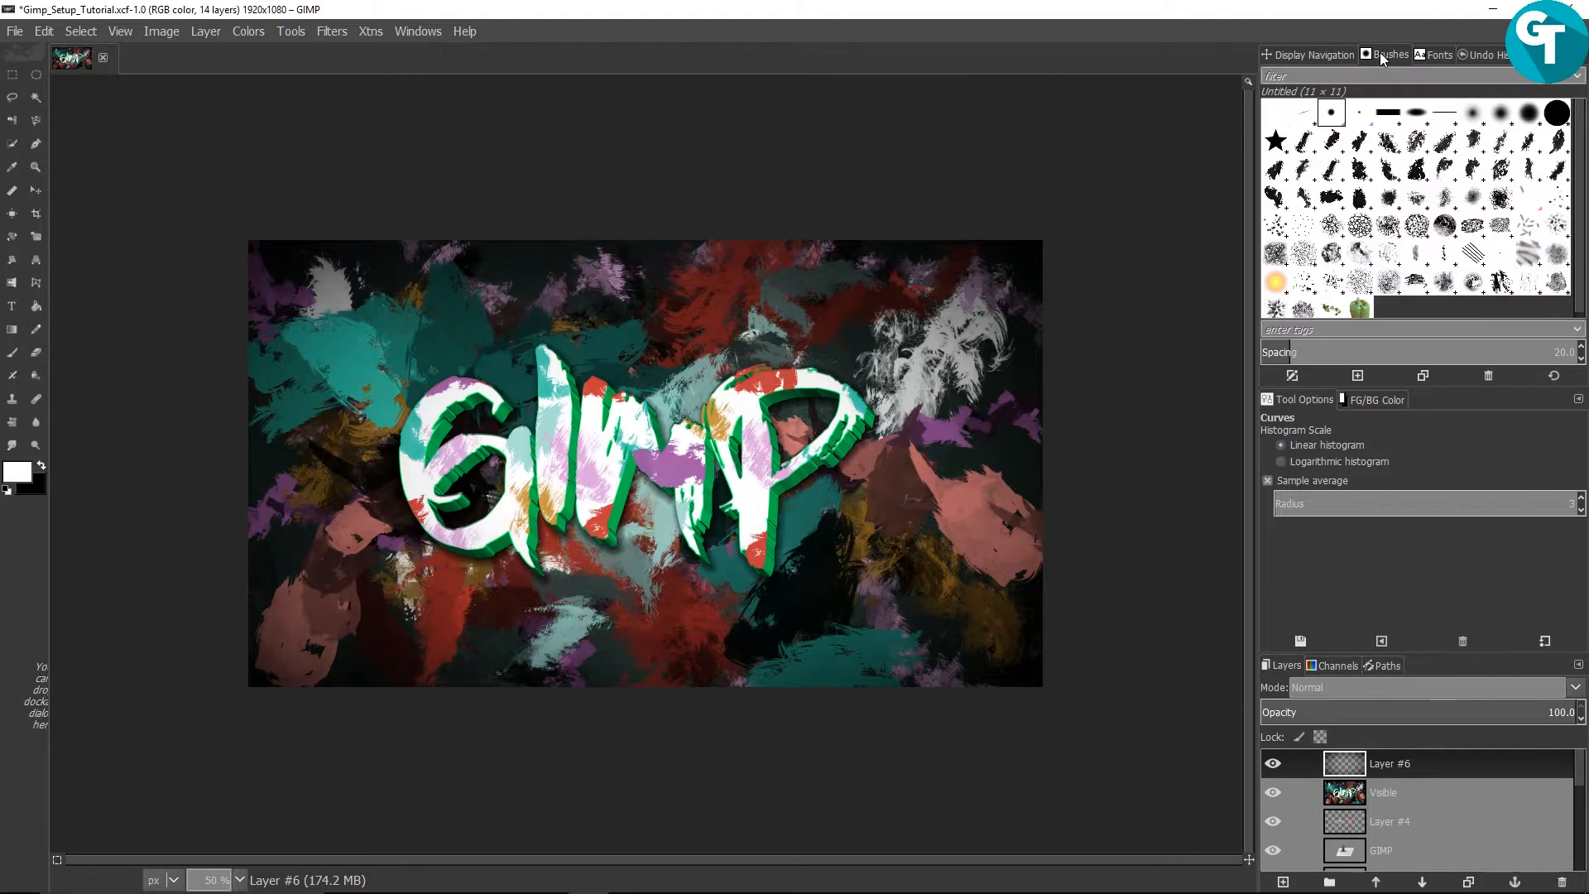
{"action": "left_click", "coordinate": [1321, 52]}
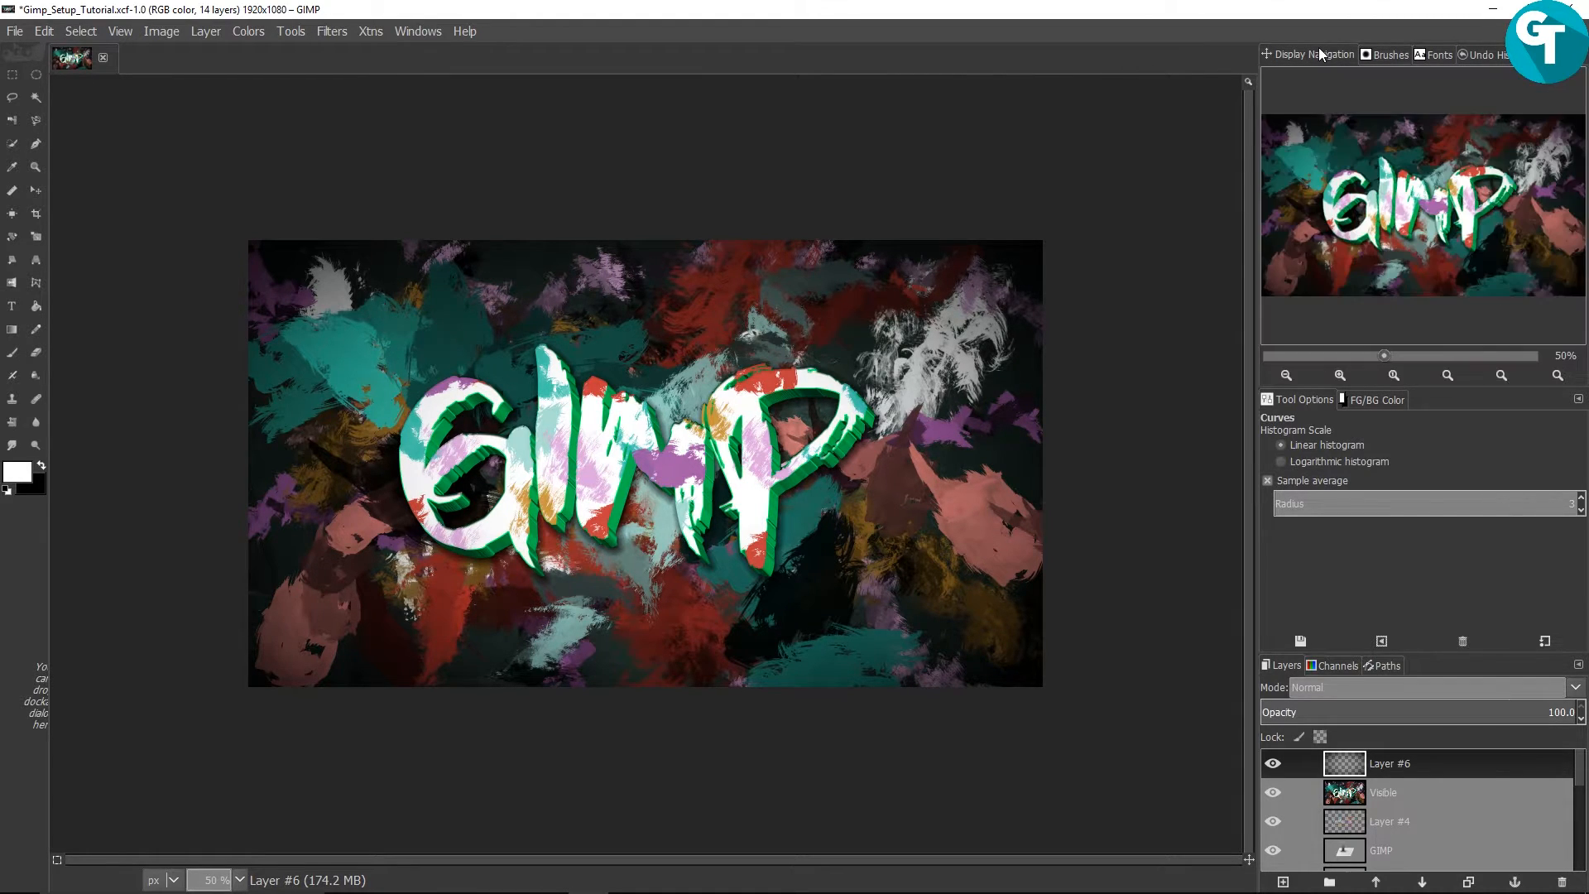
{"action": "left_click", "coordinate": [14, 31]}
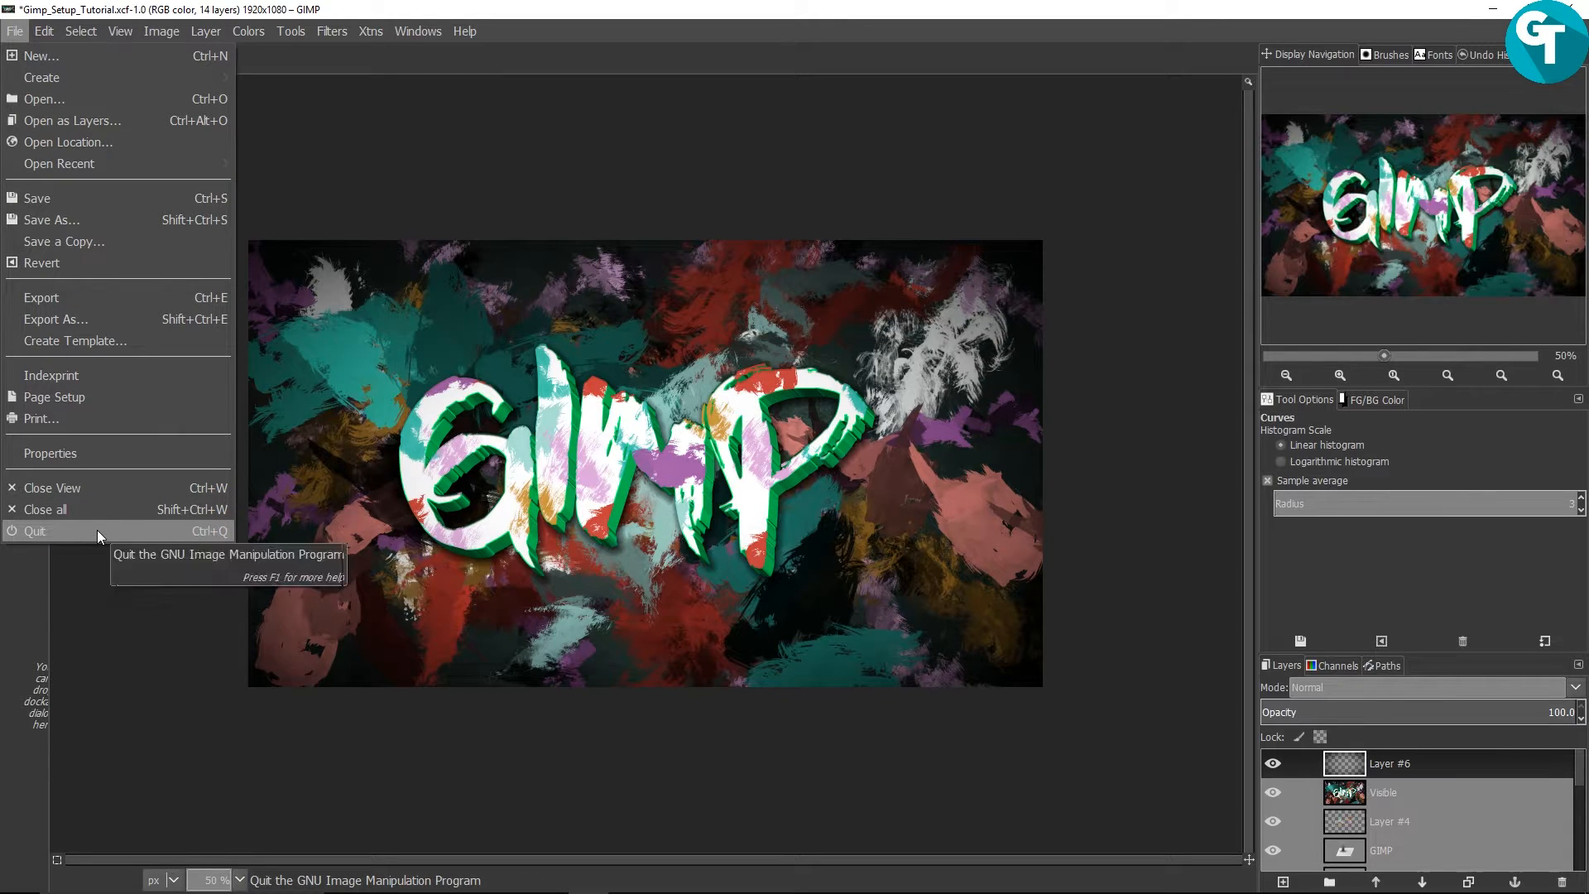
{"action": "mouse_move", "coordinate": [418, 31]}
{"action": "left_click", "coordinate": [494, 12]}
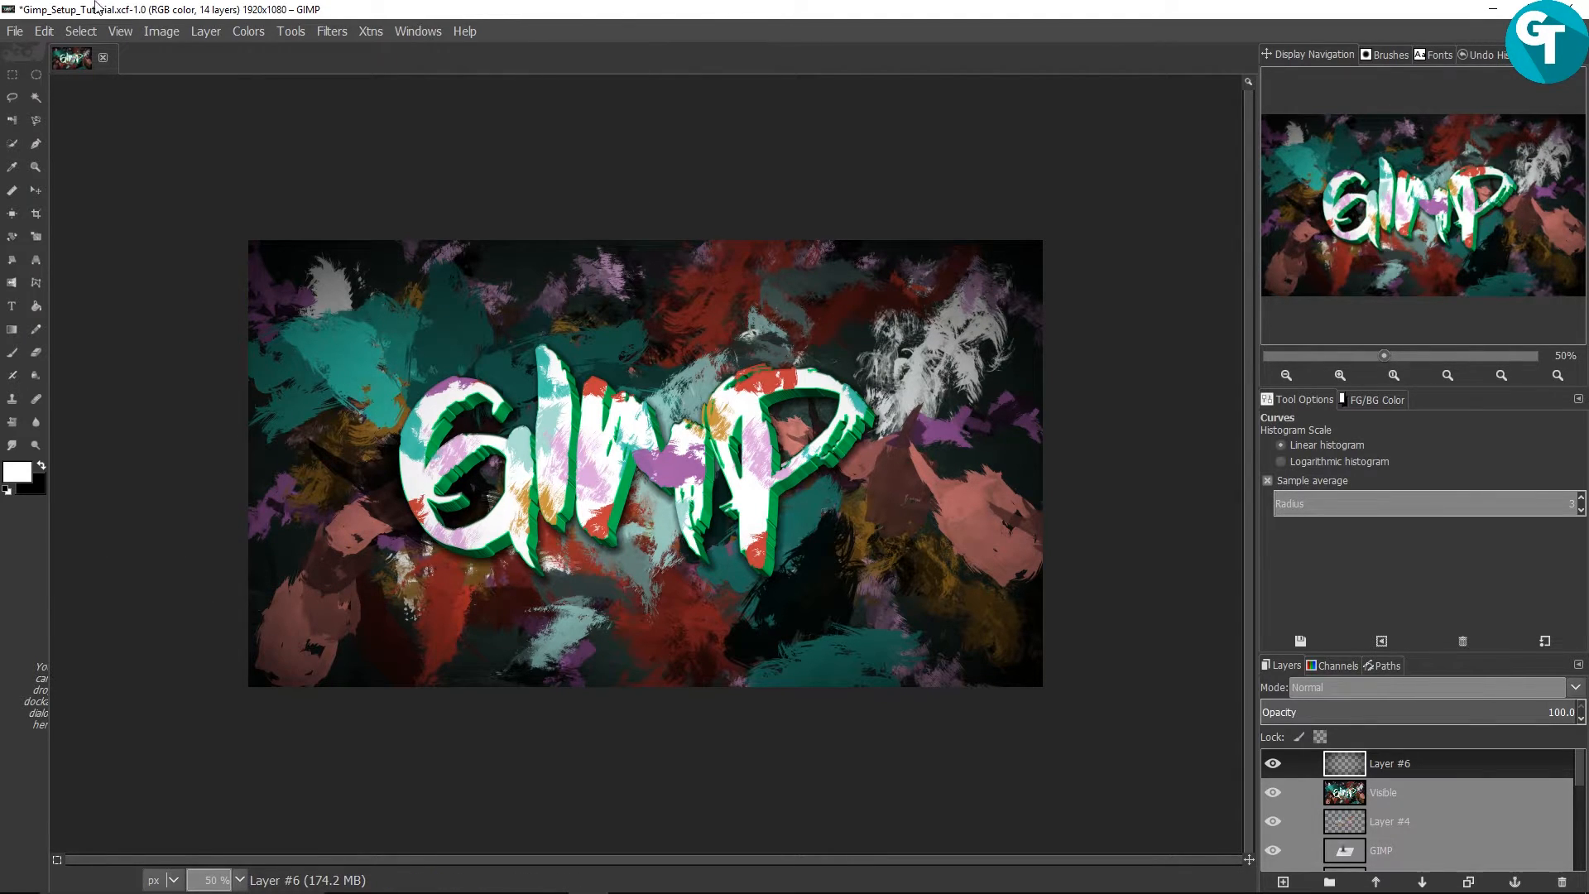
Open GIMP's Preferences and look at the temporary and swap folder settings and the available swap folder locations
{"action": "left_click", "coordinate": [44, 31]}
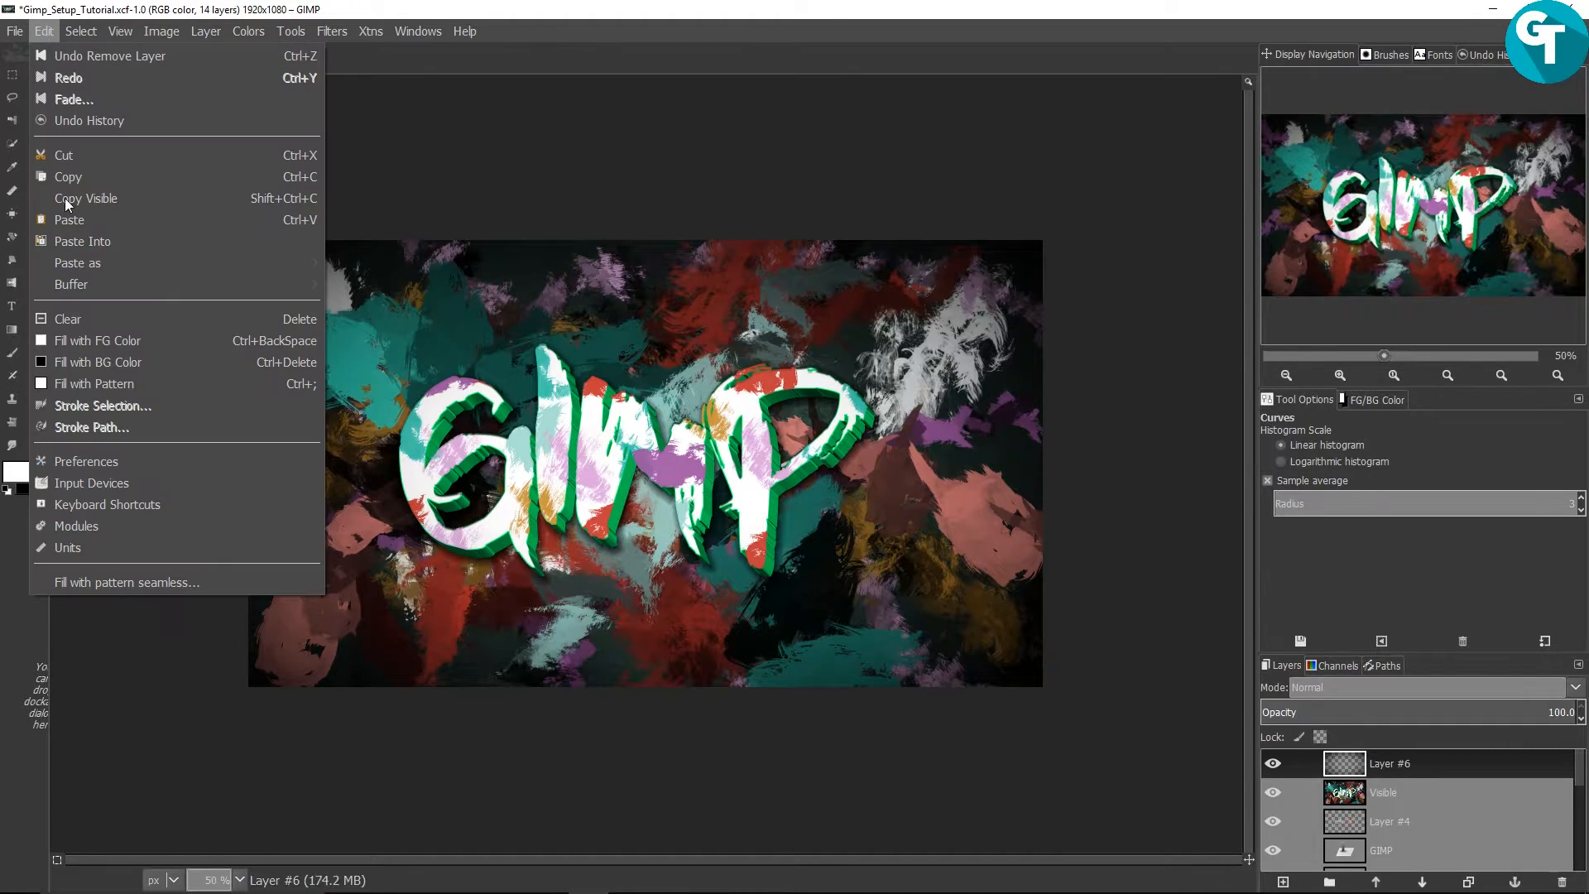
{"action": "left_click", "coordinate": [147, 462]}
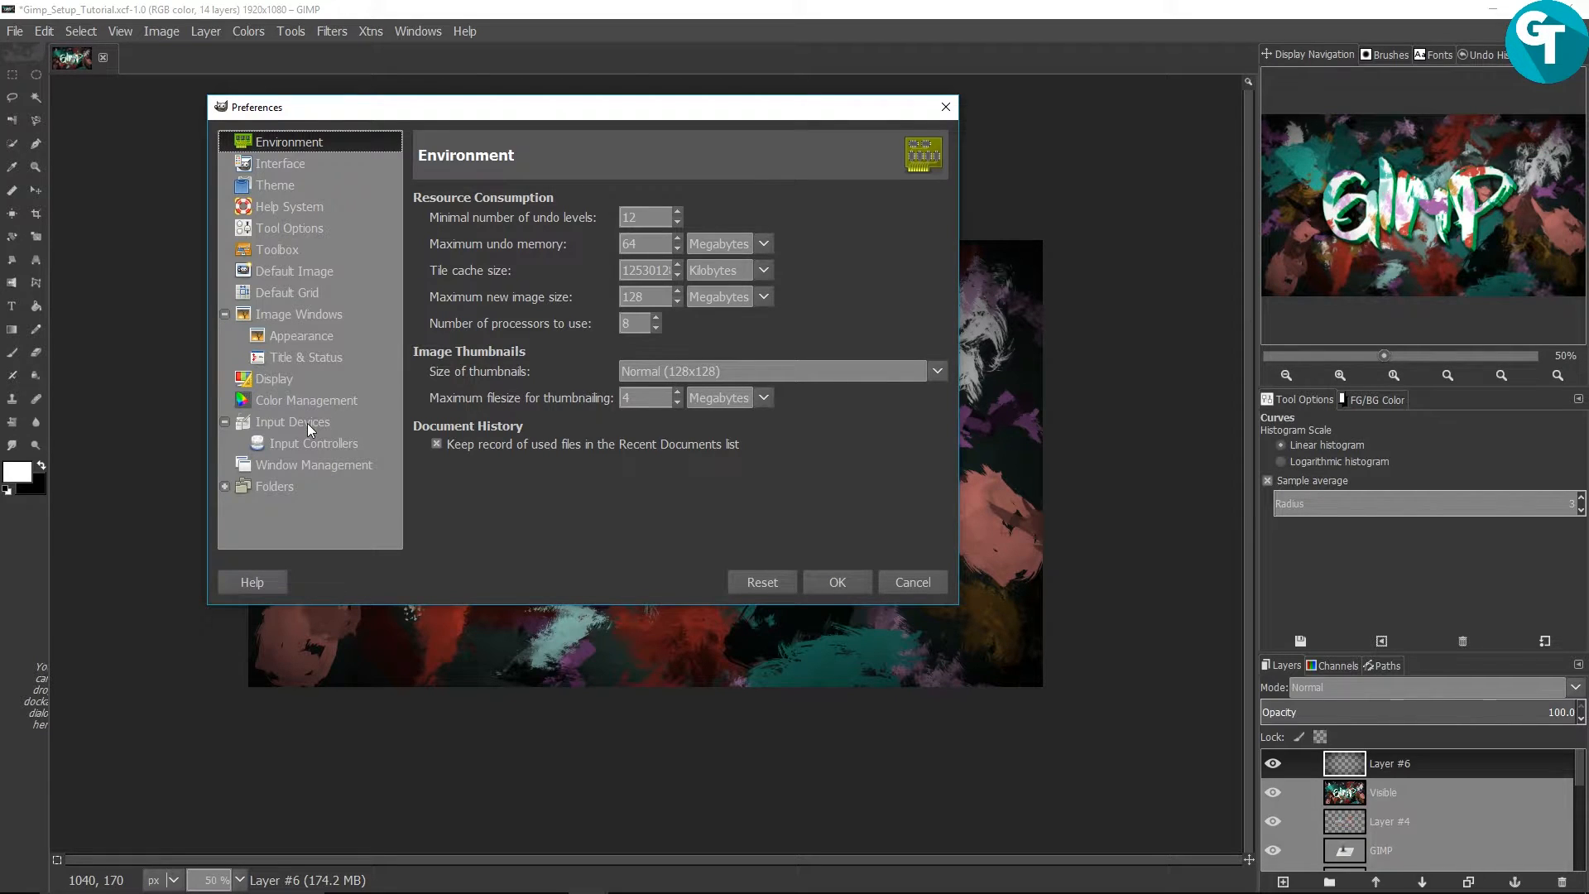
{"action": "left_click", "coordinate": [286, 488]}
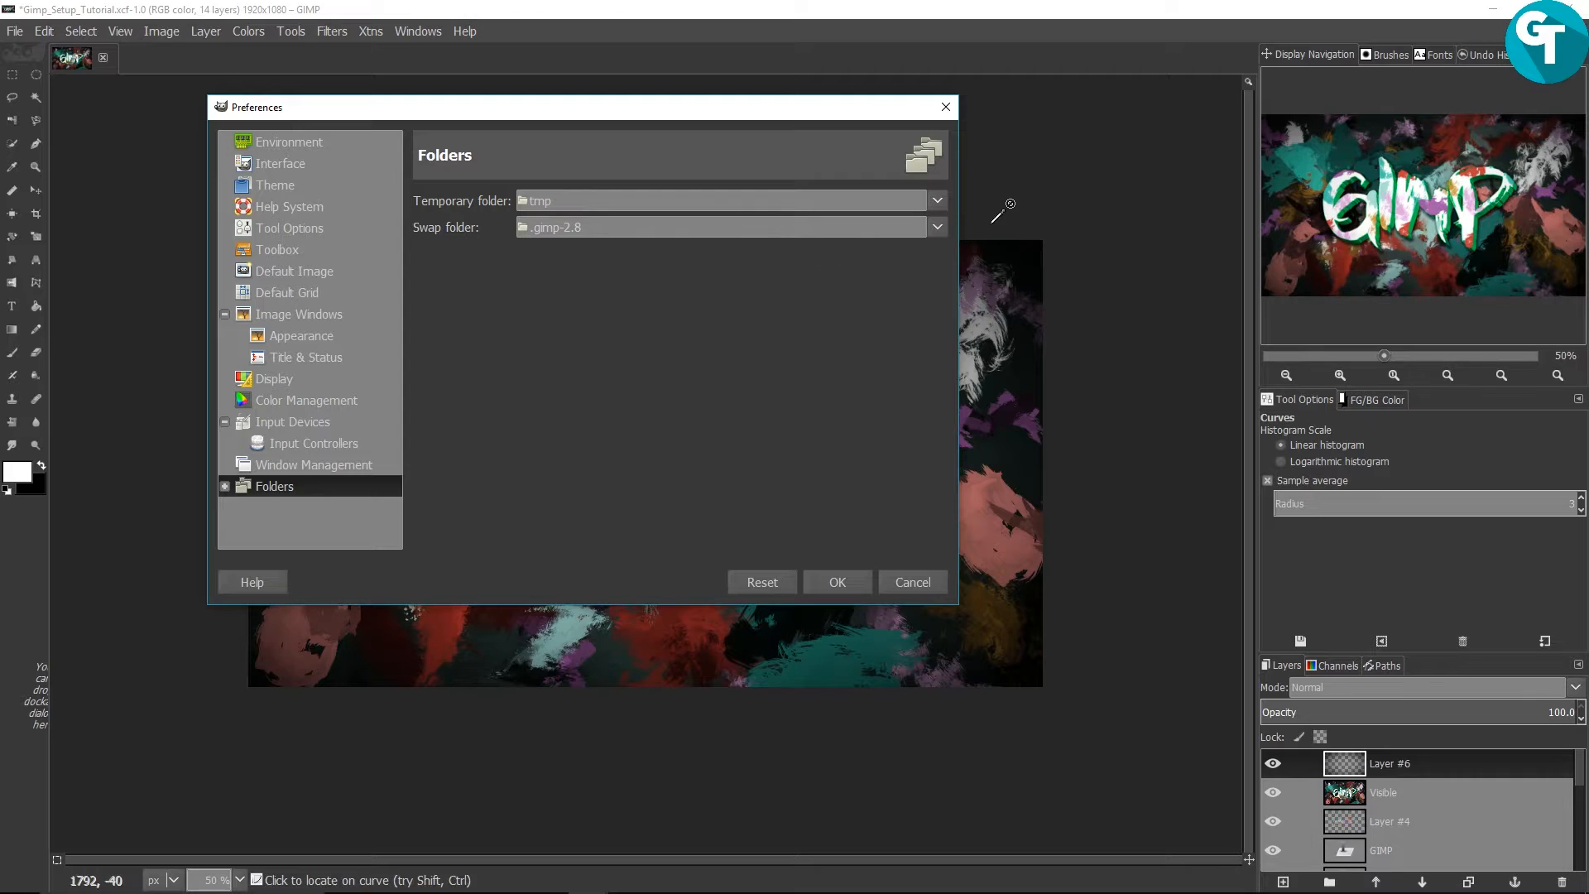
{"action": "left_click", "coordinate": [939, 231]}
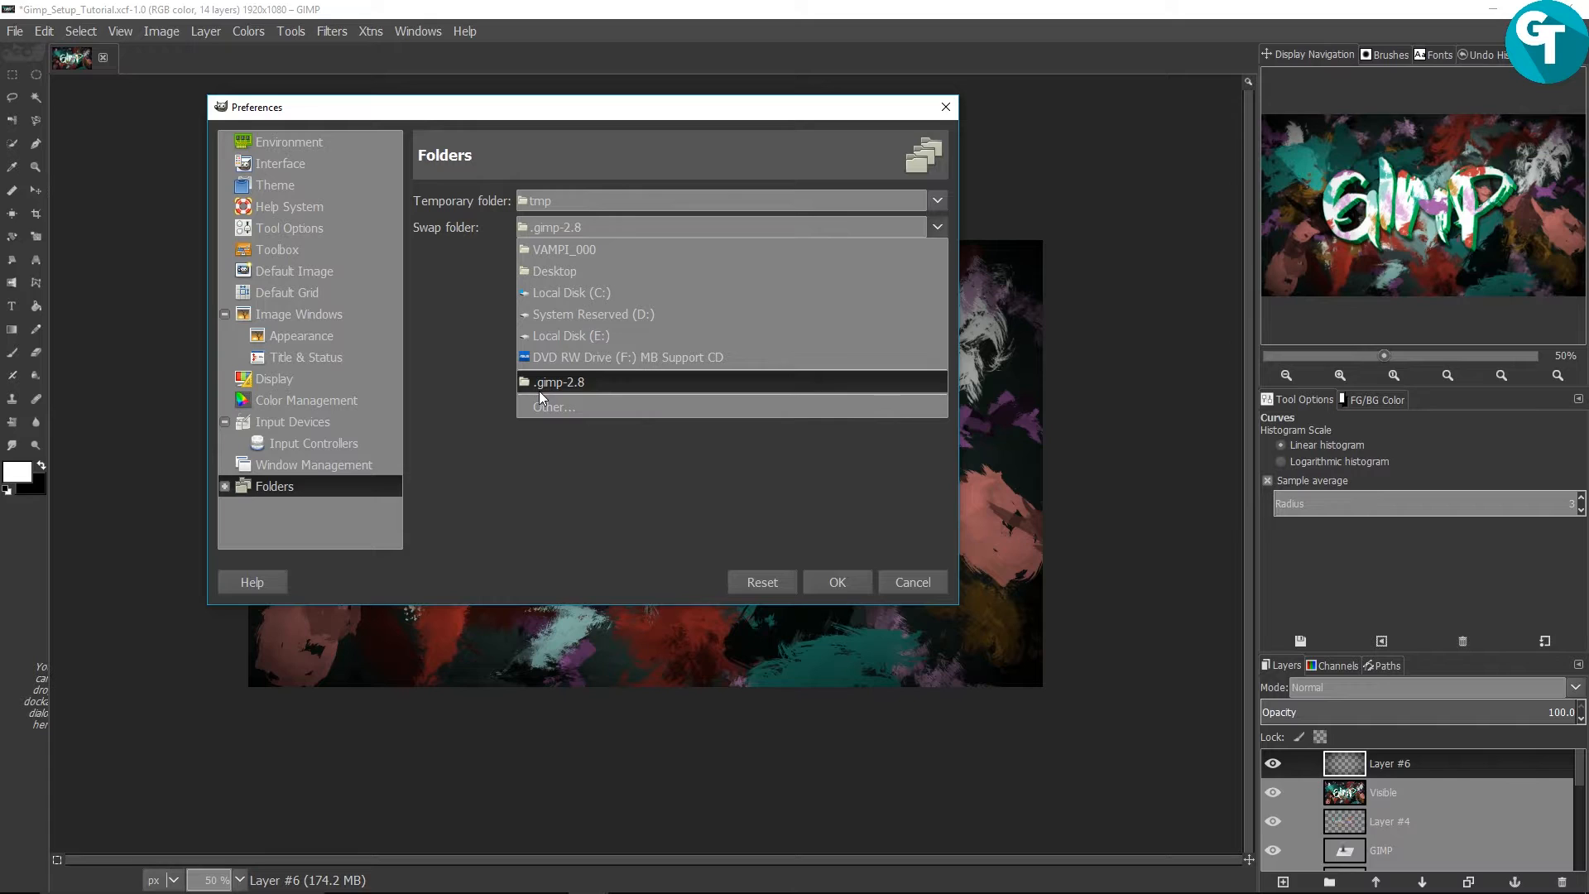
{"action": "left_click", "coordinate": [459, 338]}
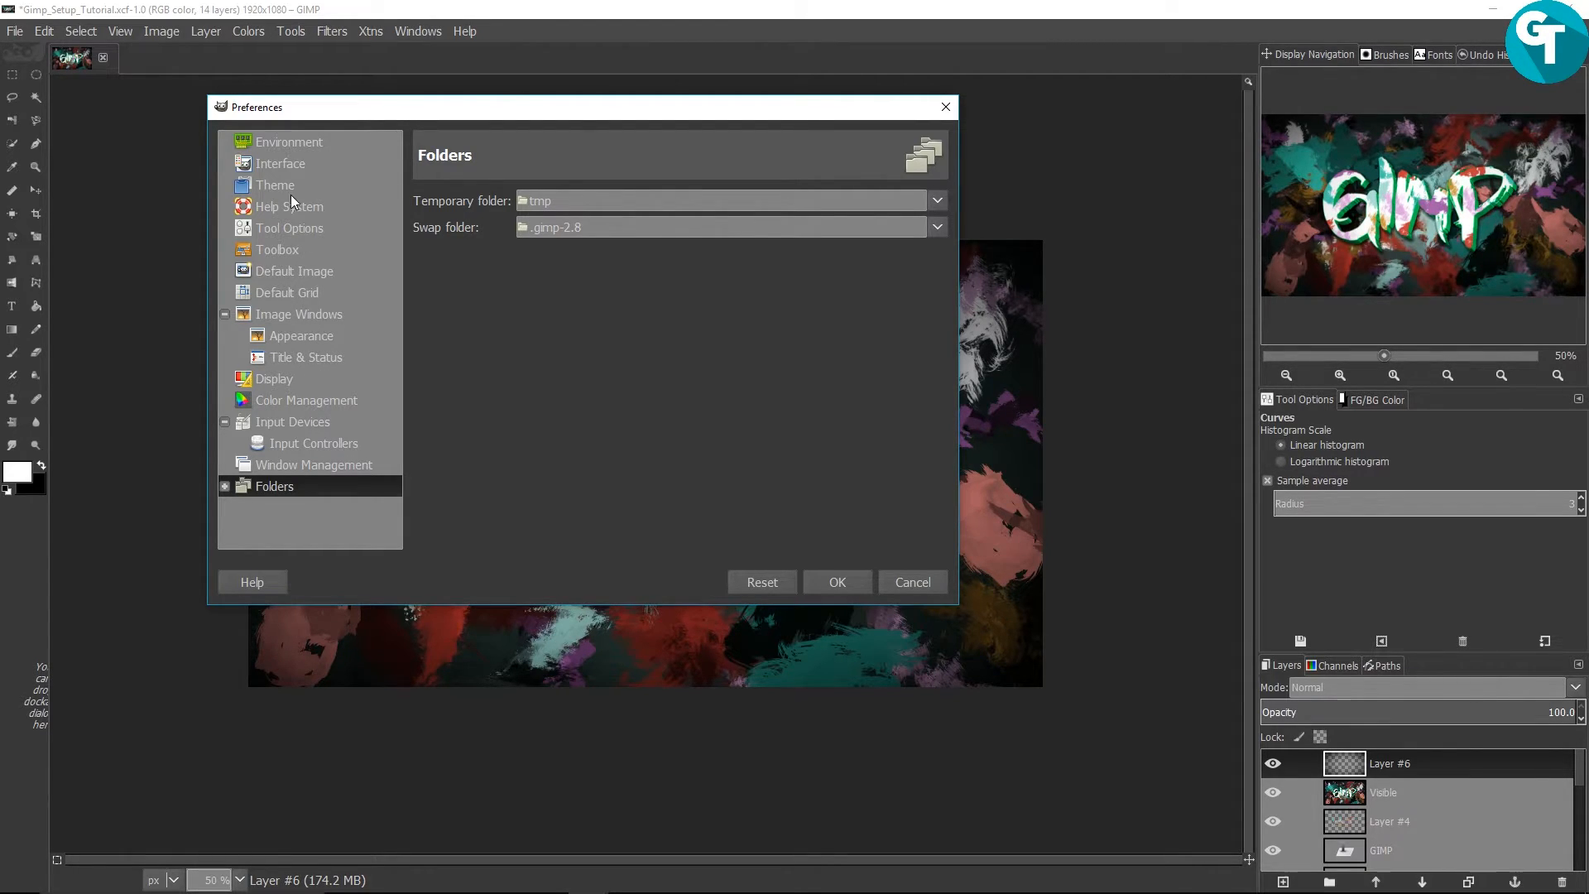
Review the Interface, Environment, Tool Options, Toolbox and Default Image preferences
{"action": "left_click", "coordinate": [266, 164]}
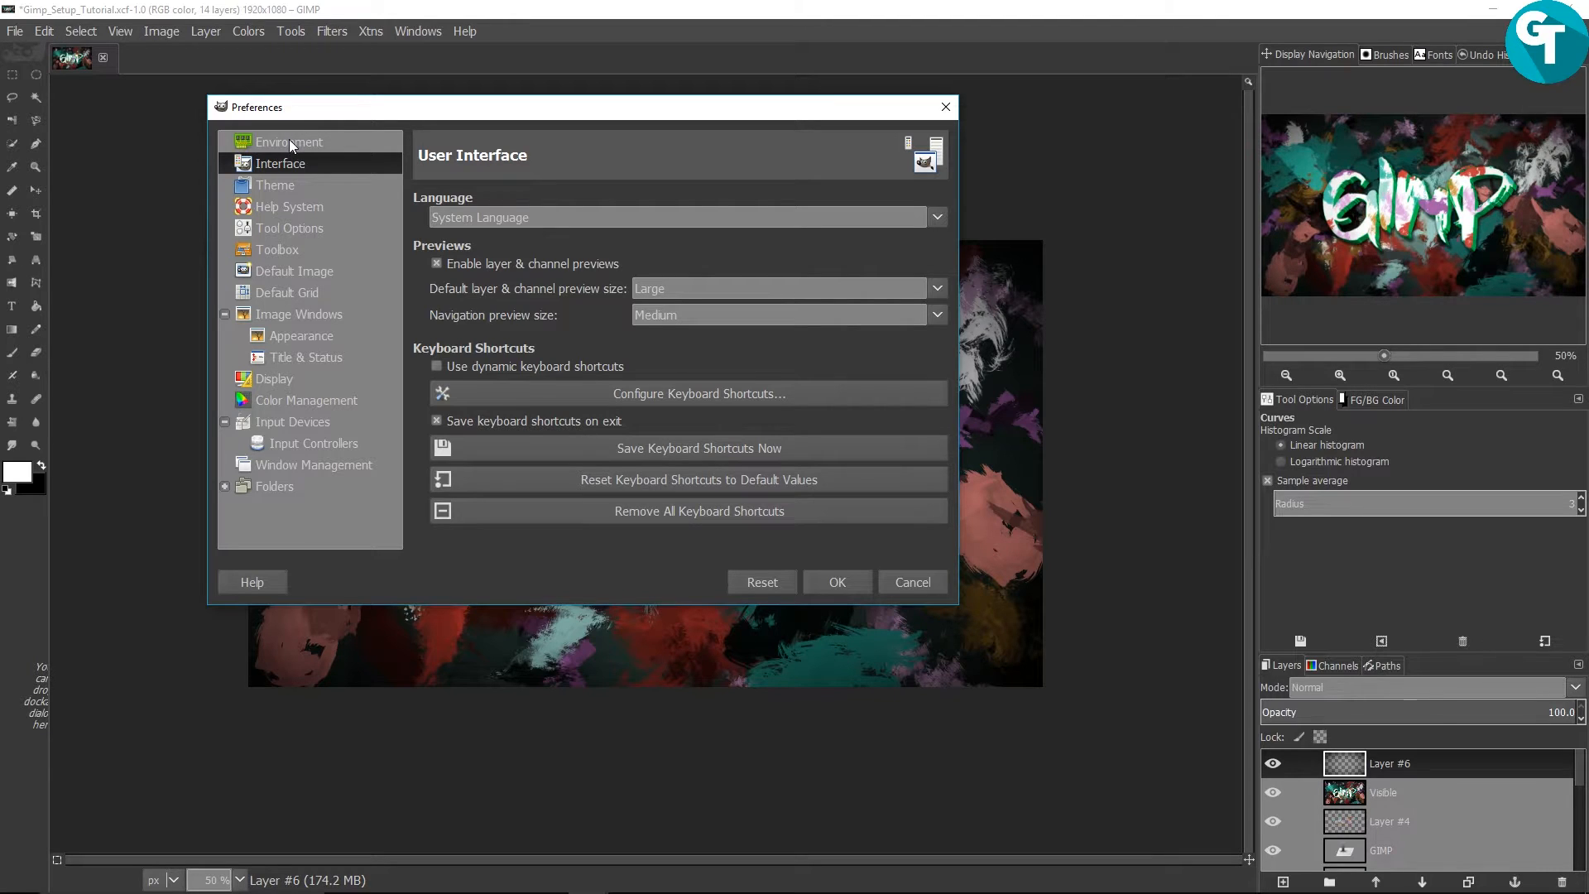
{"action": "left_click", "coordinate": [290, 142]}
{"action": "left_click", "coordinate": [294, 170]}
{"action": "left_click", "coordinate": [300, 228]}
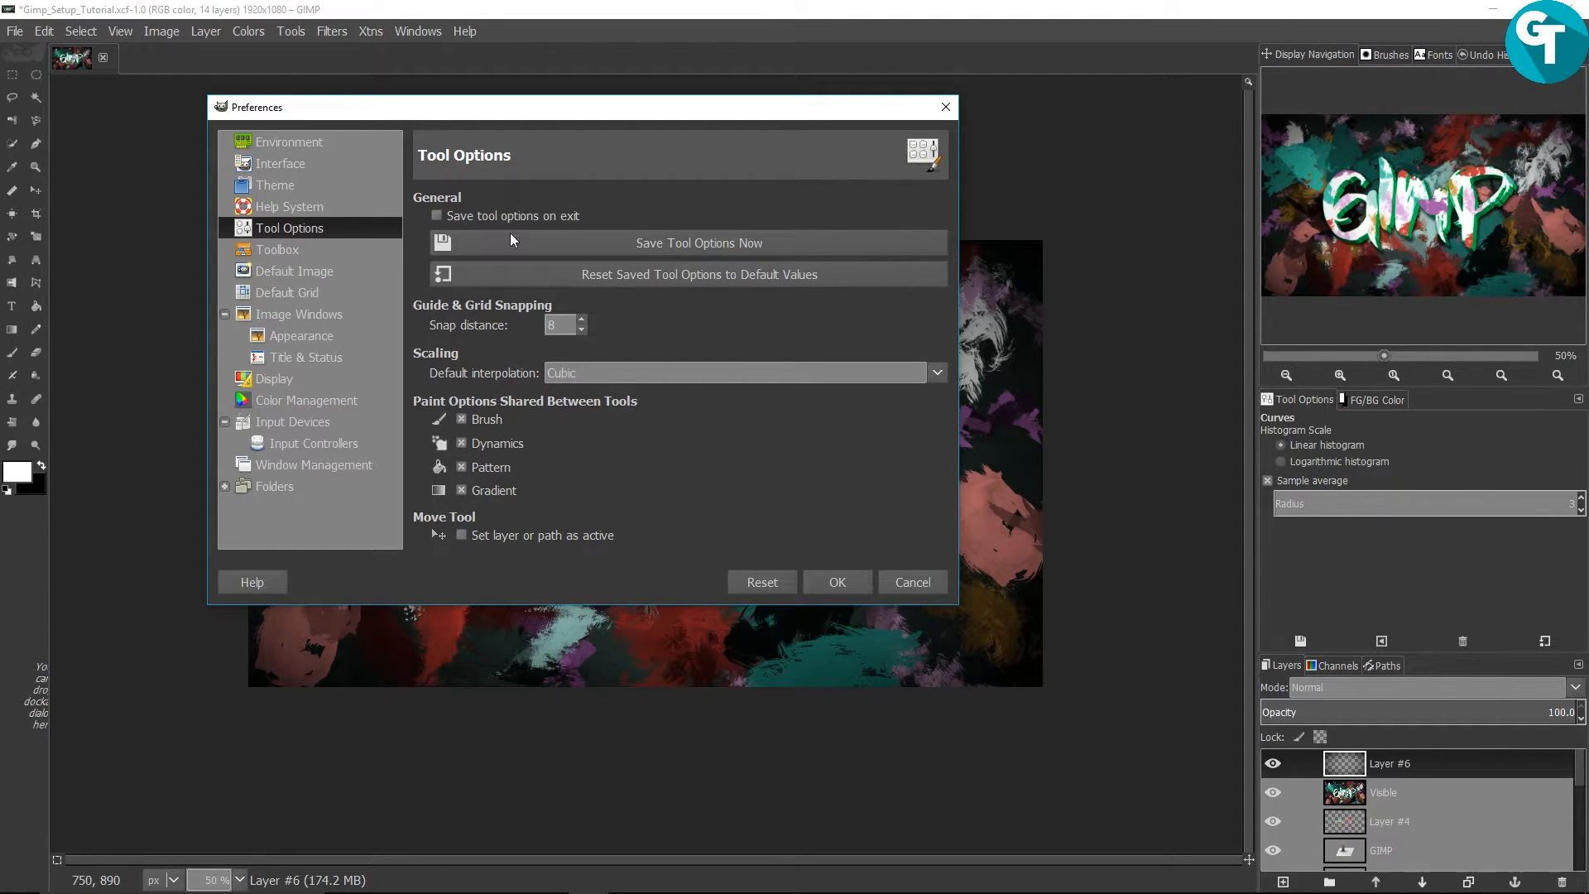
{"action": "left_click", "coordinate": [276, 249]}
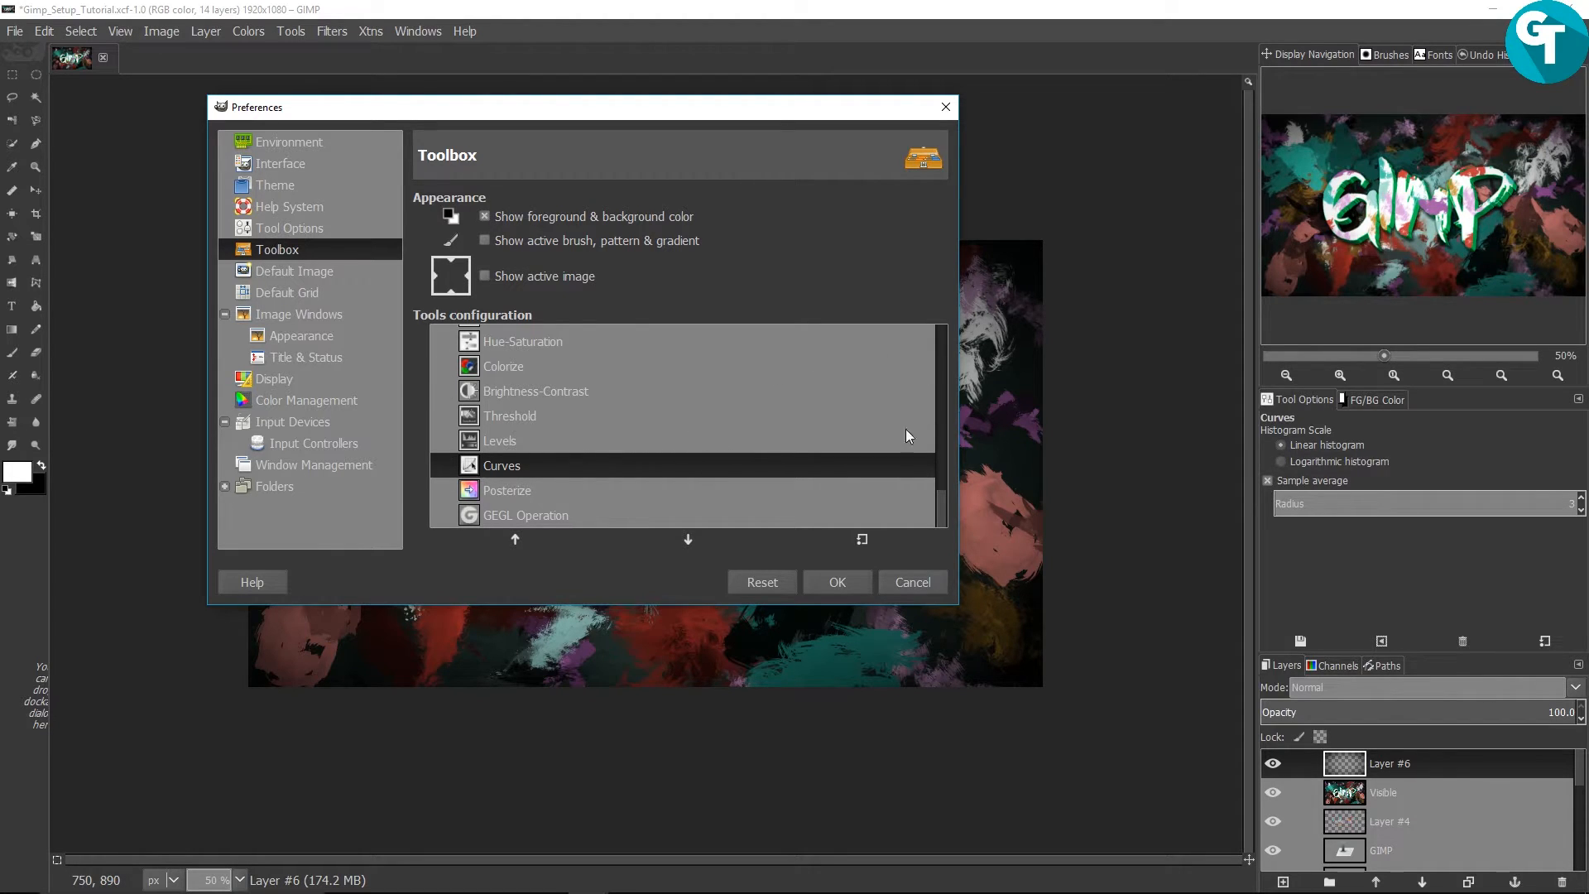
{"action": "scroll", "coordinate": [636, 421], "scroll_direction": "up", "scroll_amount": 2}
{"action": "left_click", "coordinate": [300, 269]}
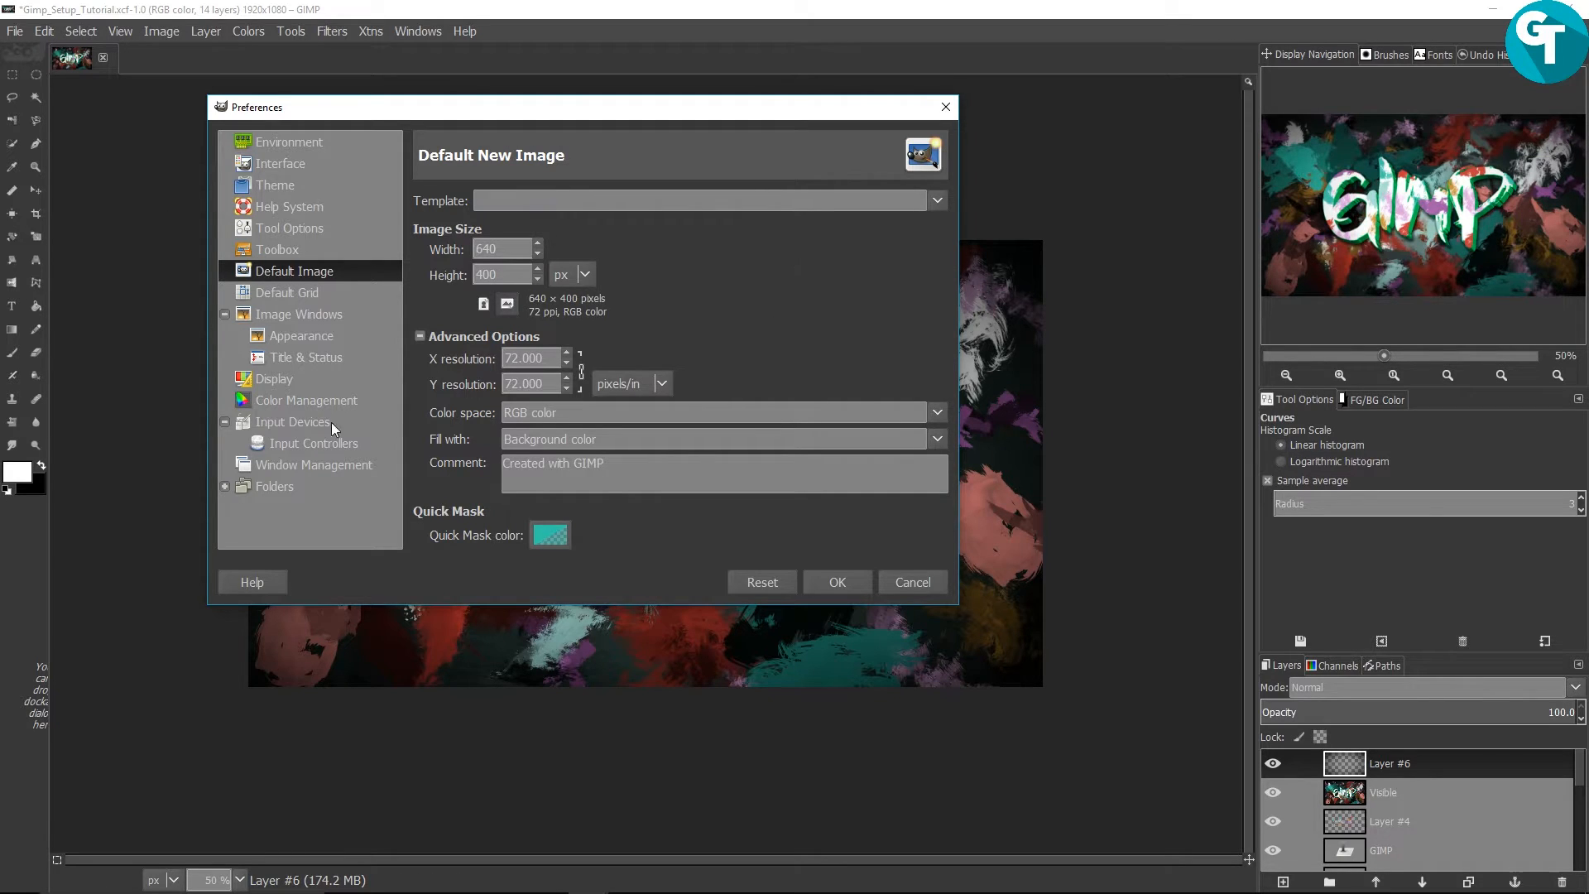
Review the Appearance, Display, Color Management, Input Devices, Input Controllers, Window Management and Folders preferences, and close the dialog
{"action": "left_click", "coordinate": [302, 335]}
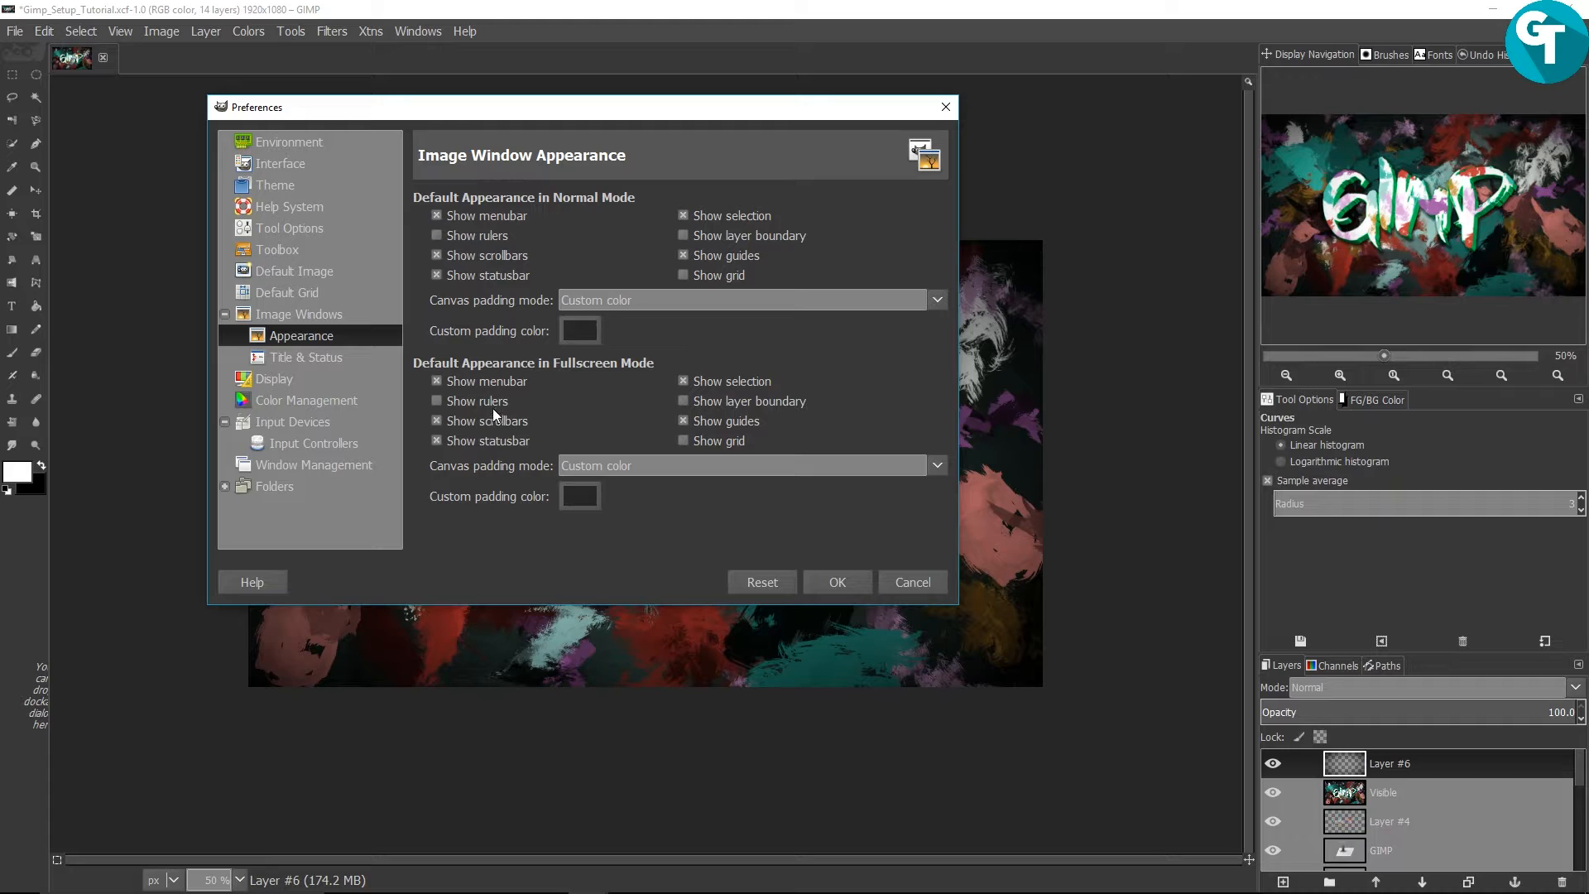
{"action": "left_click", "coordinate": [295, 379]}
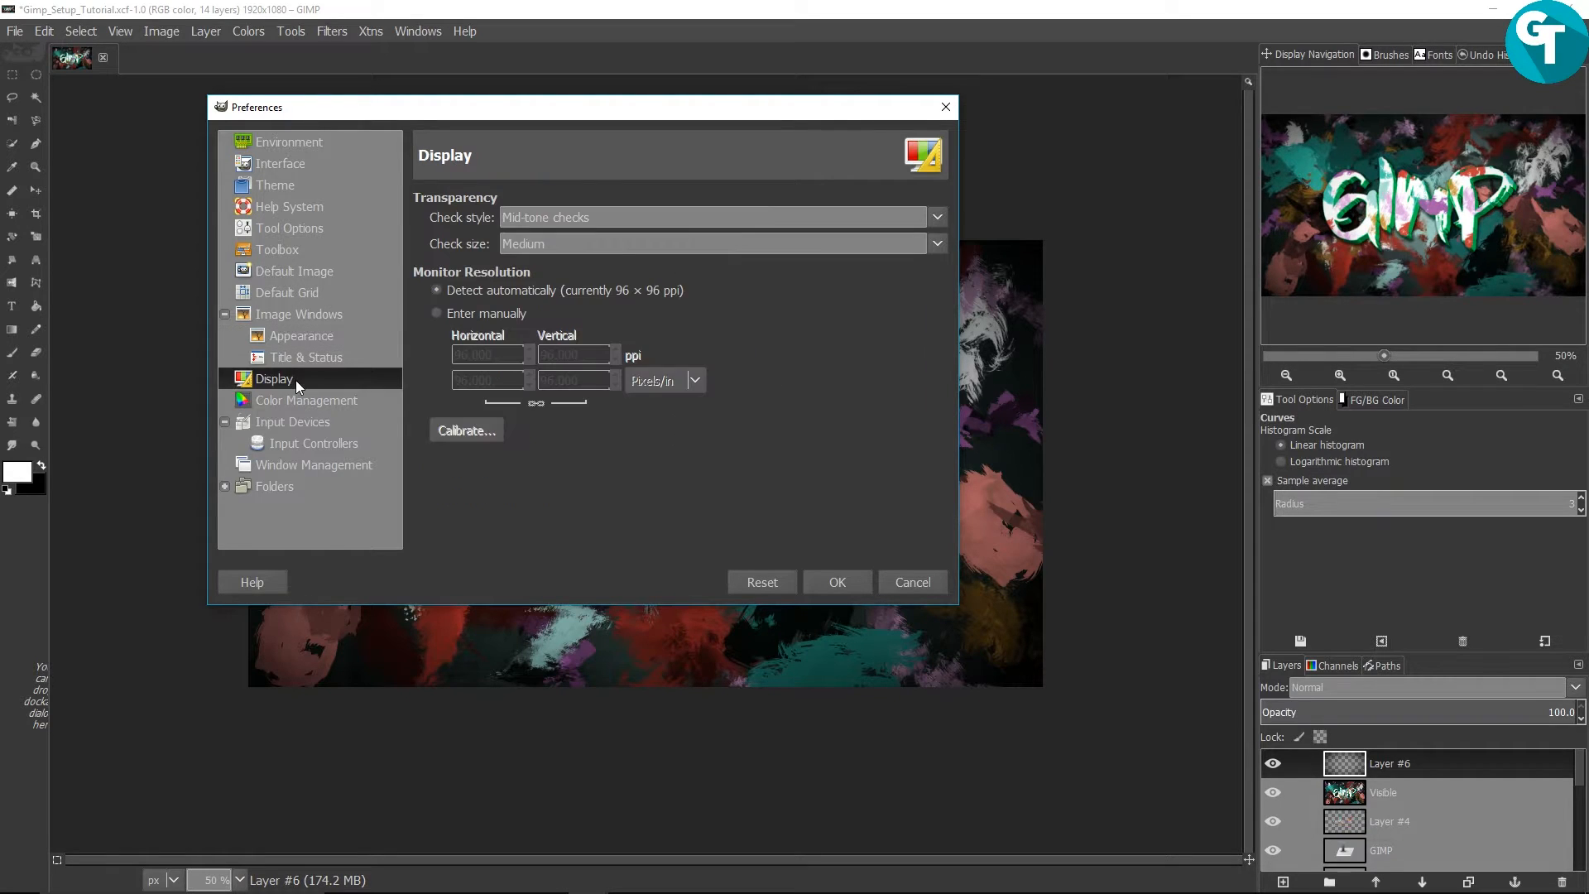
{"action": "left_click", "coordinate": [291, 404]}
{"action": "left_click", "coordinate": [288, 423]}
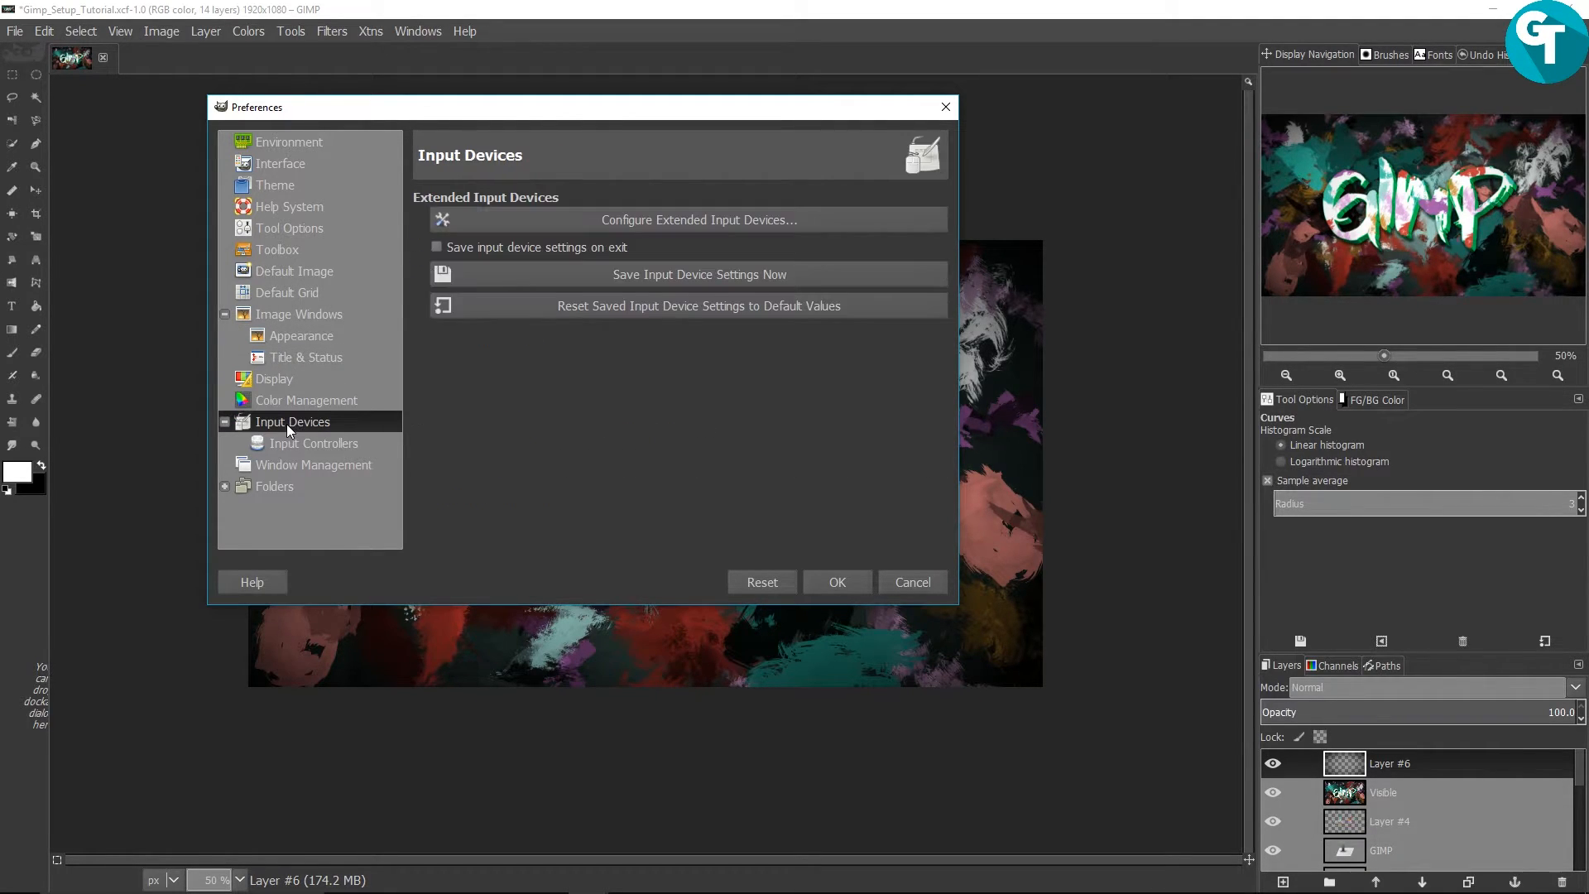
{"action": "left_click", "coordinate": [291, 445]}
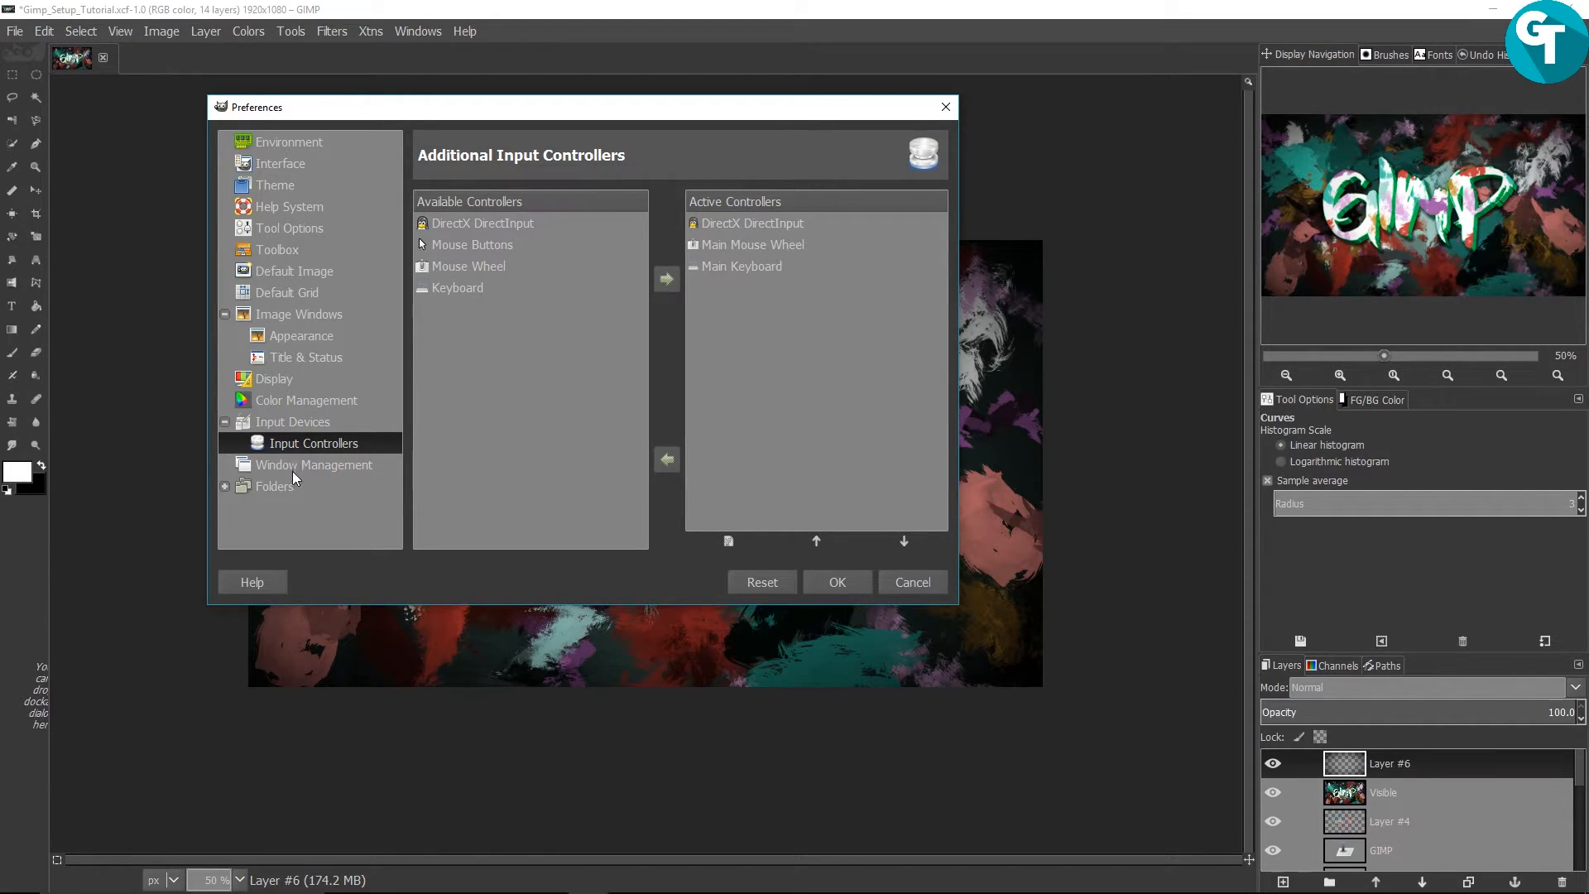
{"action": "left_click", "coordinate": [294, 468]}
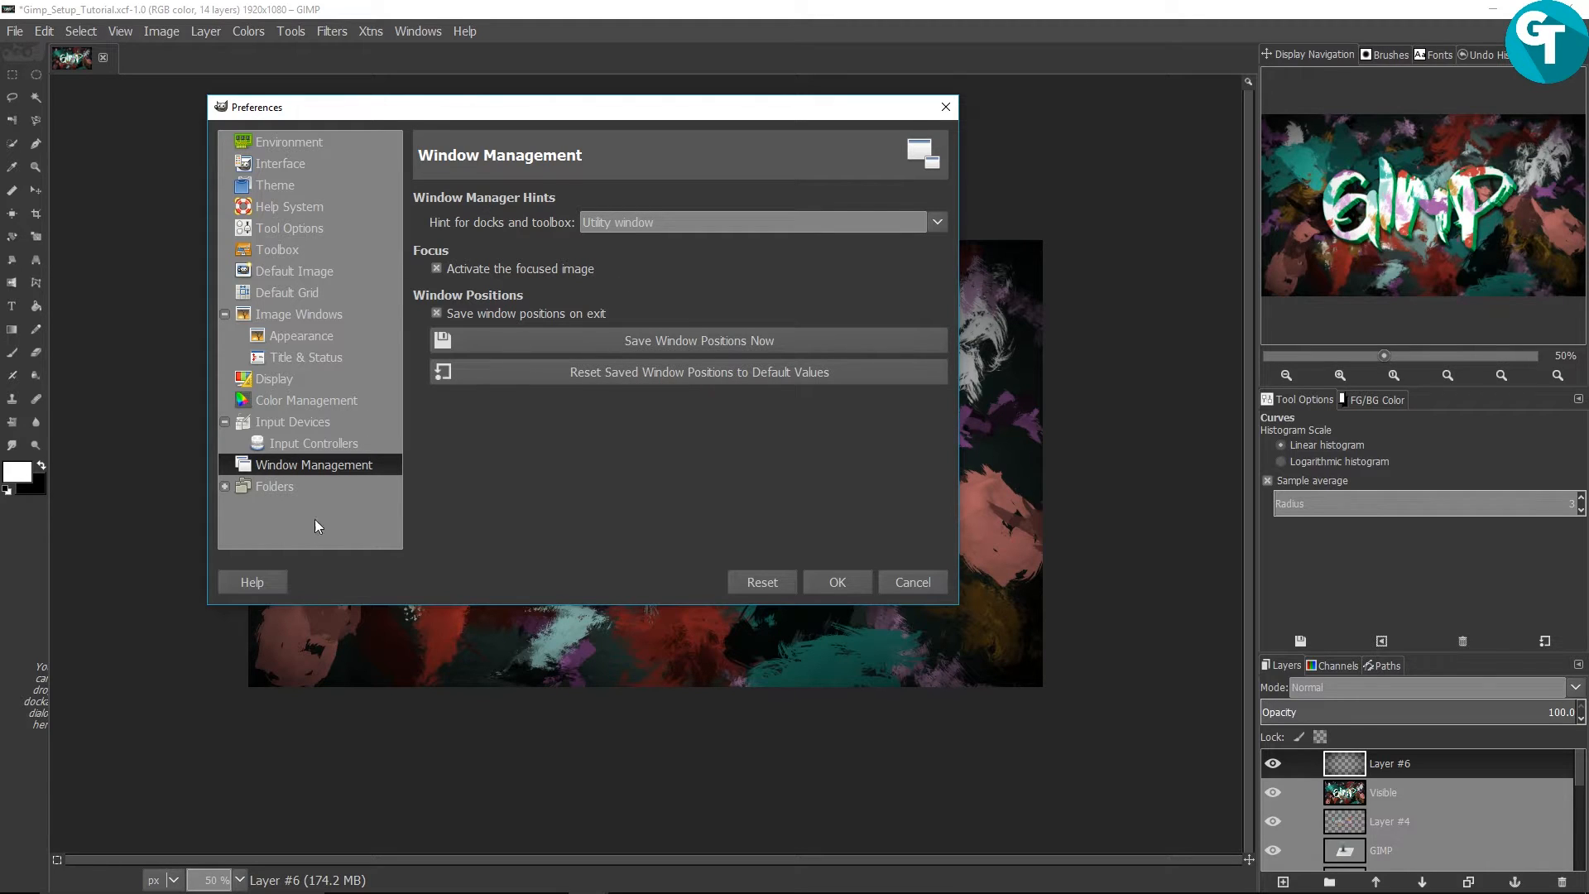
{"action": "left_click", "coordinate": [294, 487]}
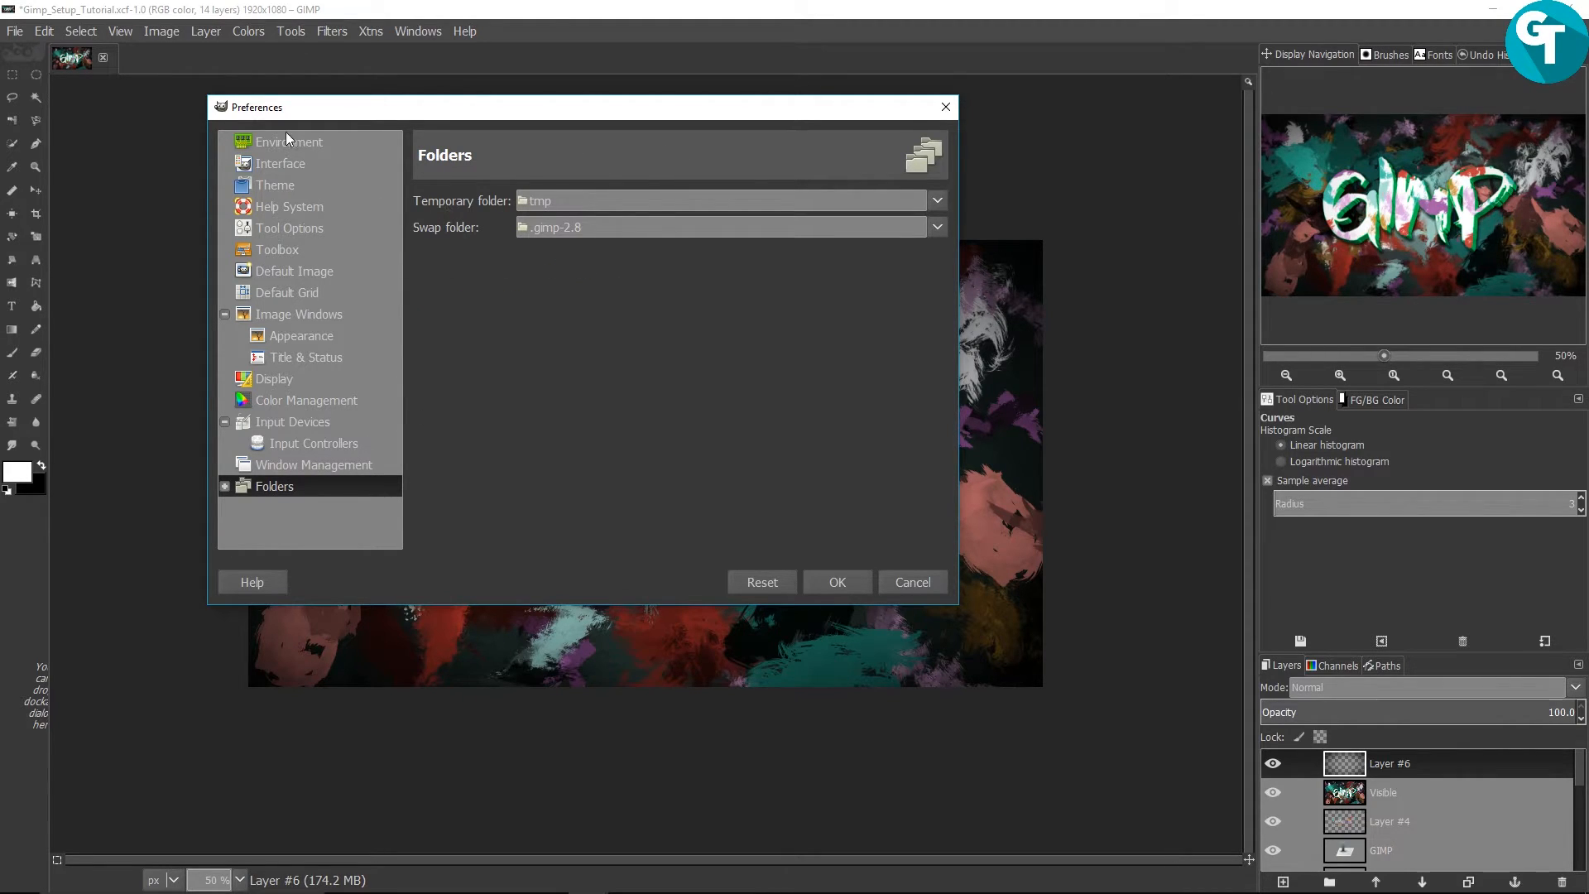
{"action": "left_click", "coordinate": [834, 583]}
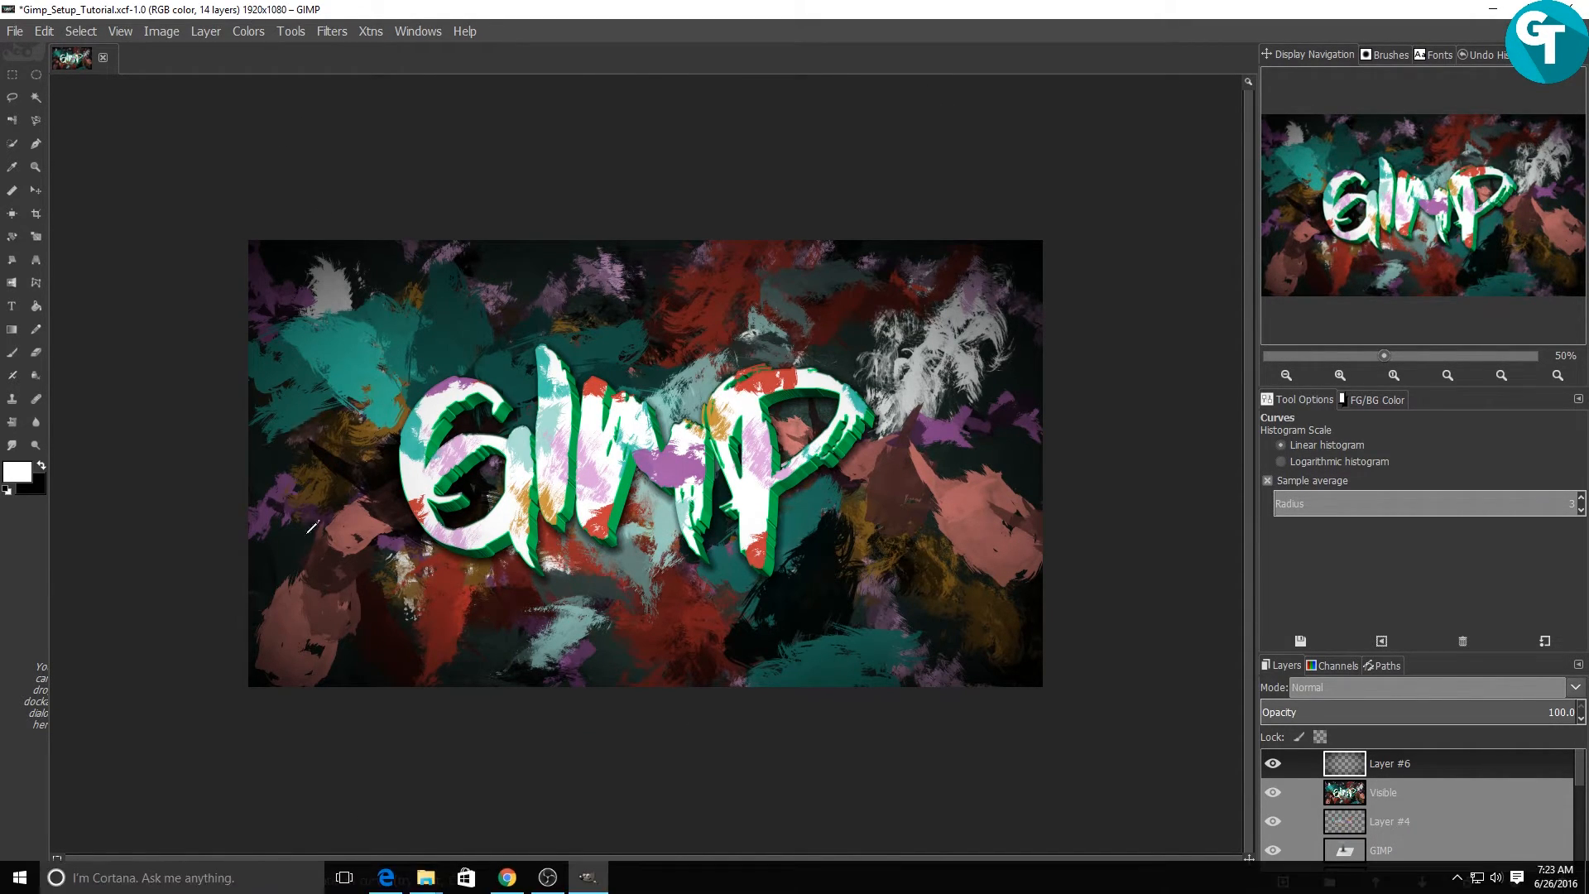
Check GIMP's layer commands for the Layer via Copy and Layer via Cut entries
{"action": "left_click", "coordinate": [16, 31]}
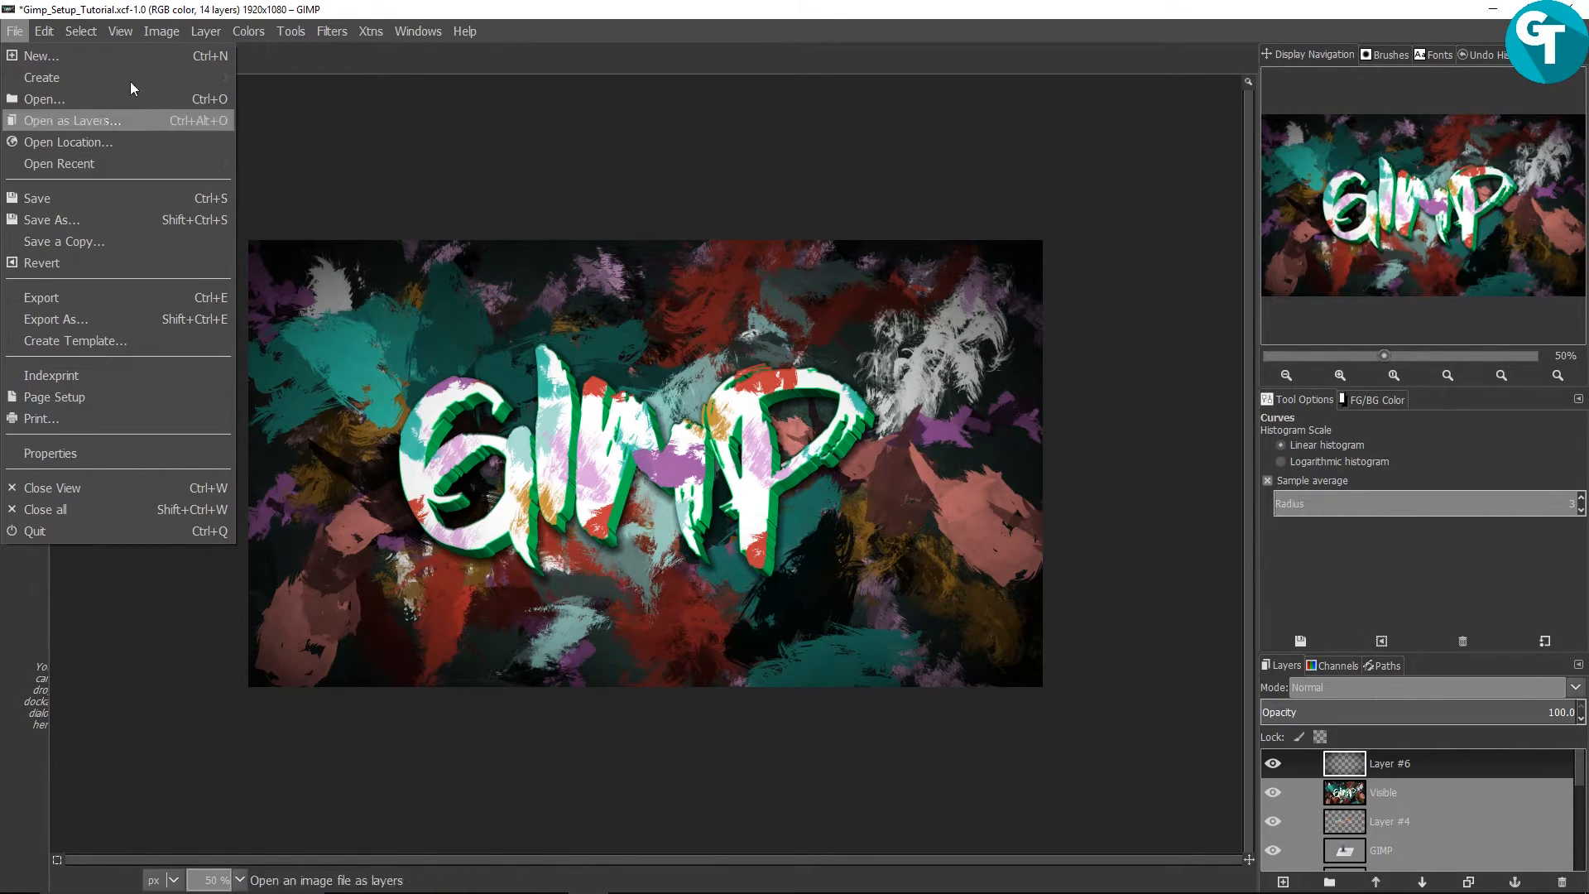
{"action": "mouse_move", "coordinate": [197, 30]}
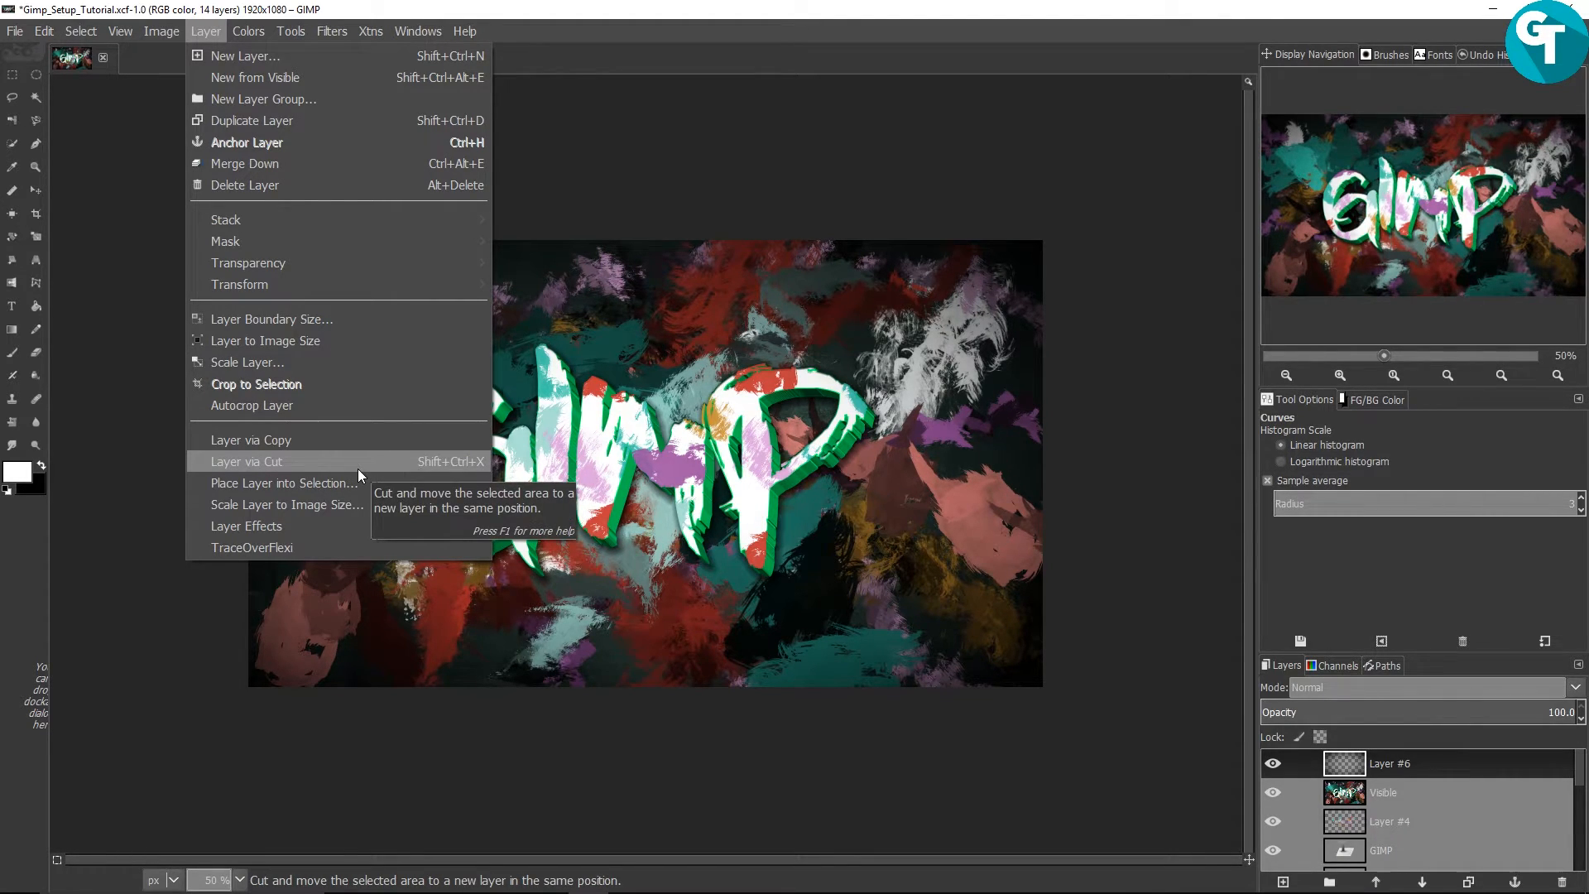
{"action": "mouse_move", "coordinate": [17, 34]}
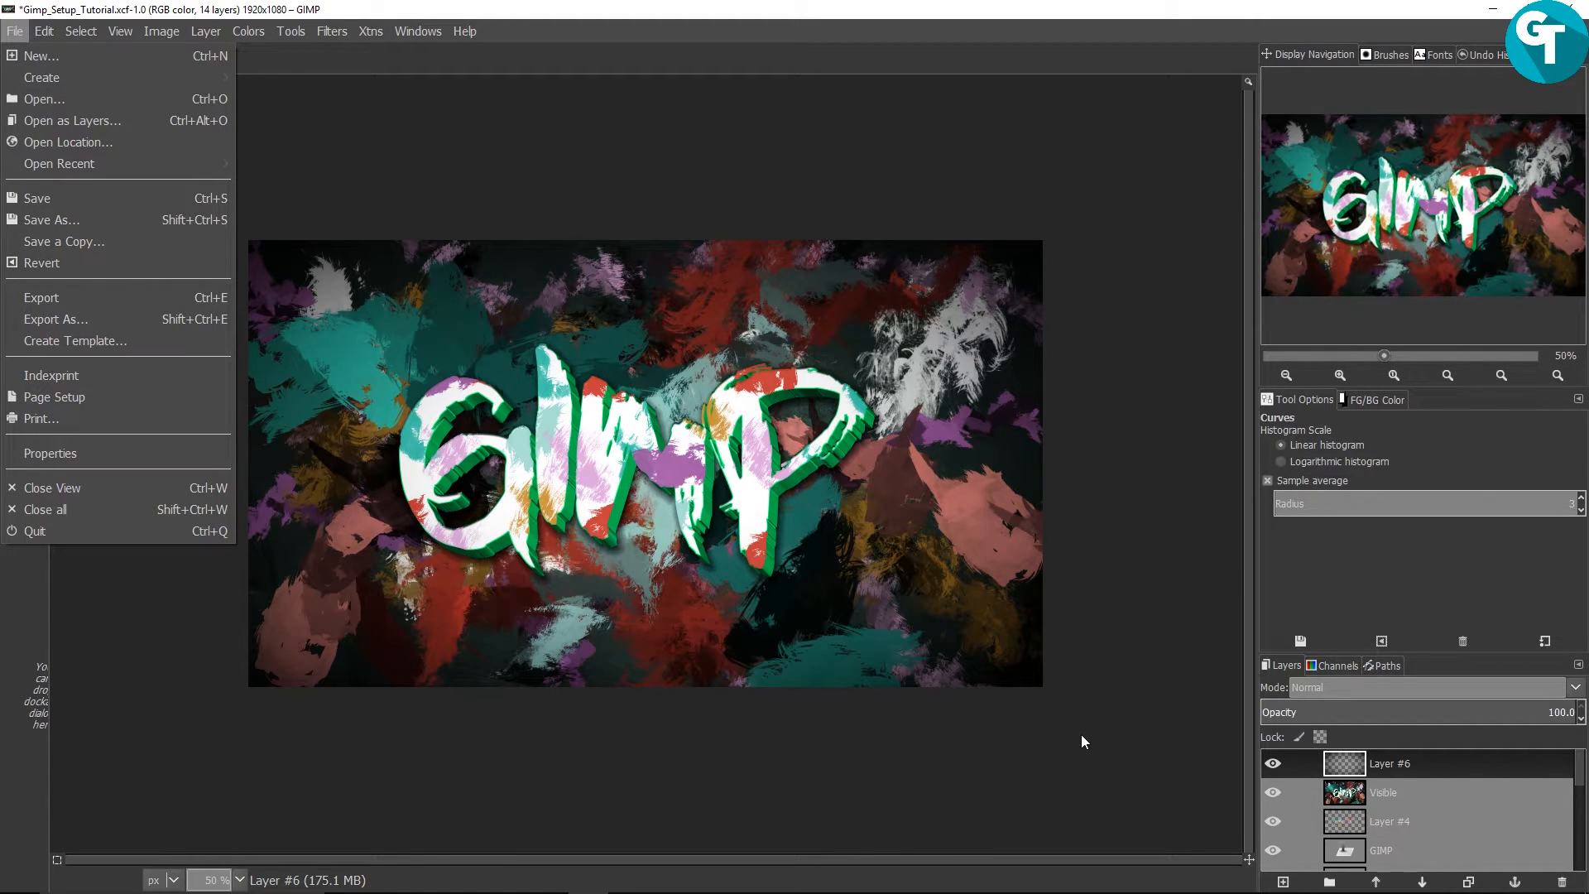
{"action": "mouse_move", "coordinate": [549, 877]}
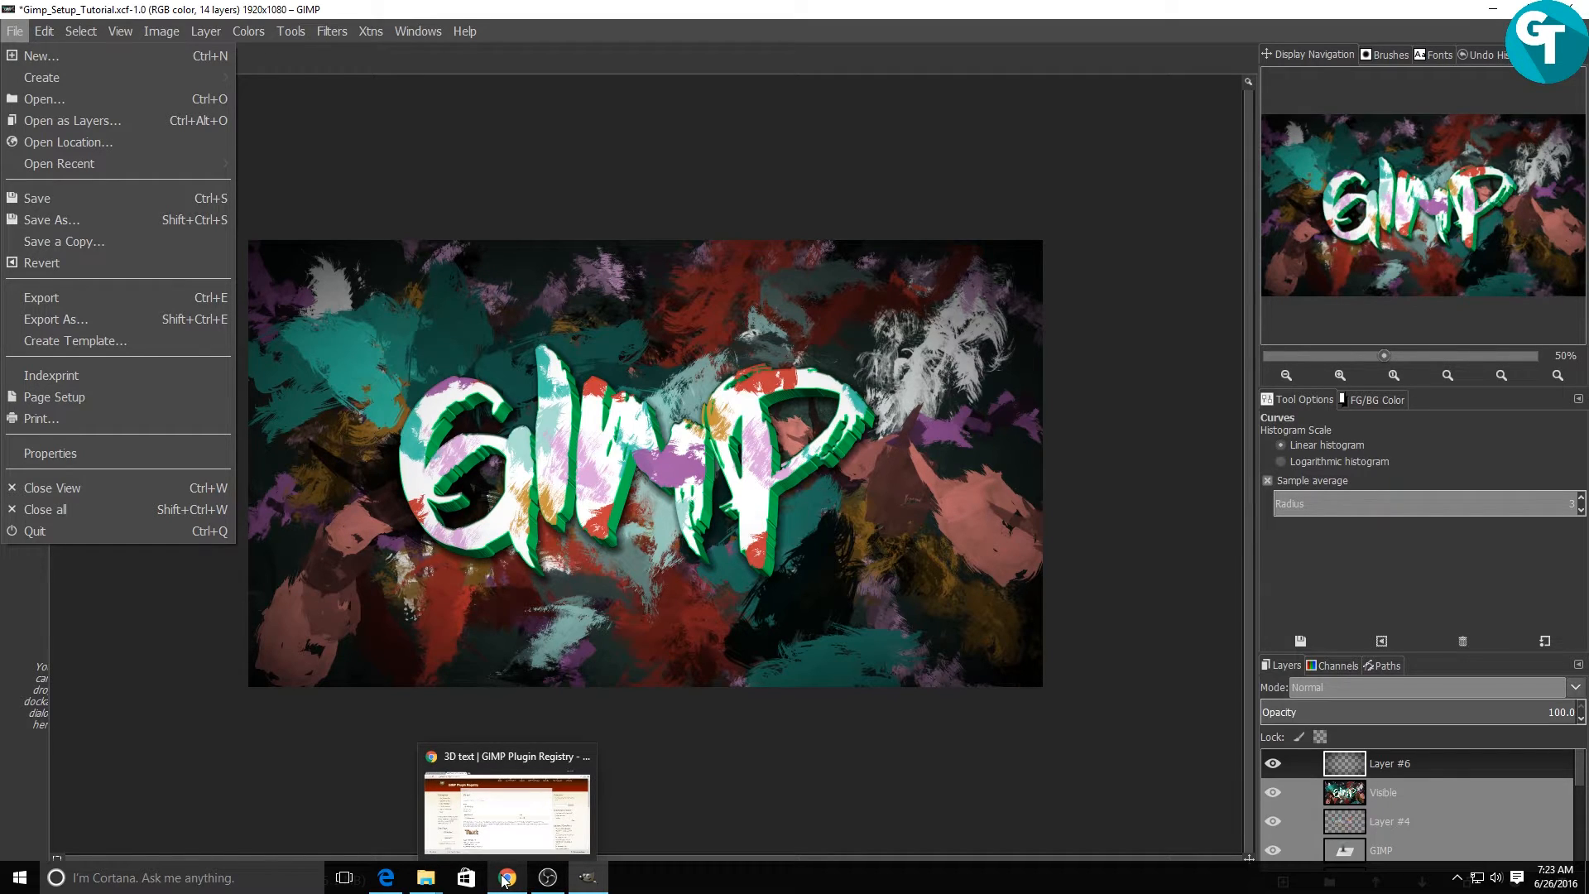
Bring up the layer-via-copy-cut folder window and close it, and look at the Layer Effects commands in GIMP
{"action": "left_click", "coordinate": [426, 879]}
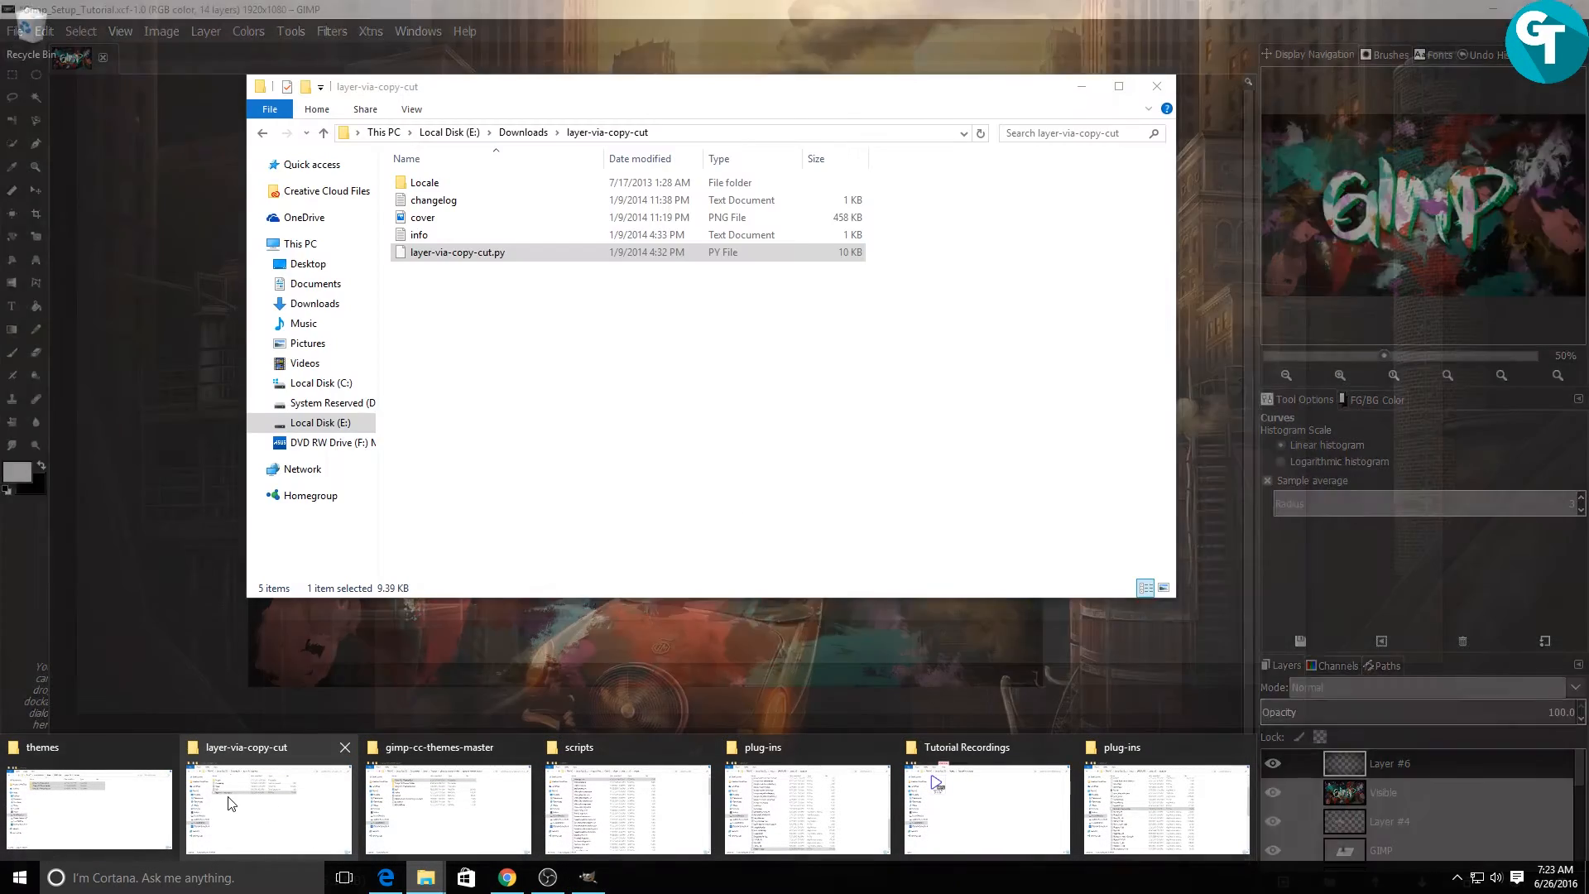
{"action": "left_click", "coordinate": [231, 803]}
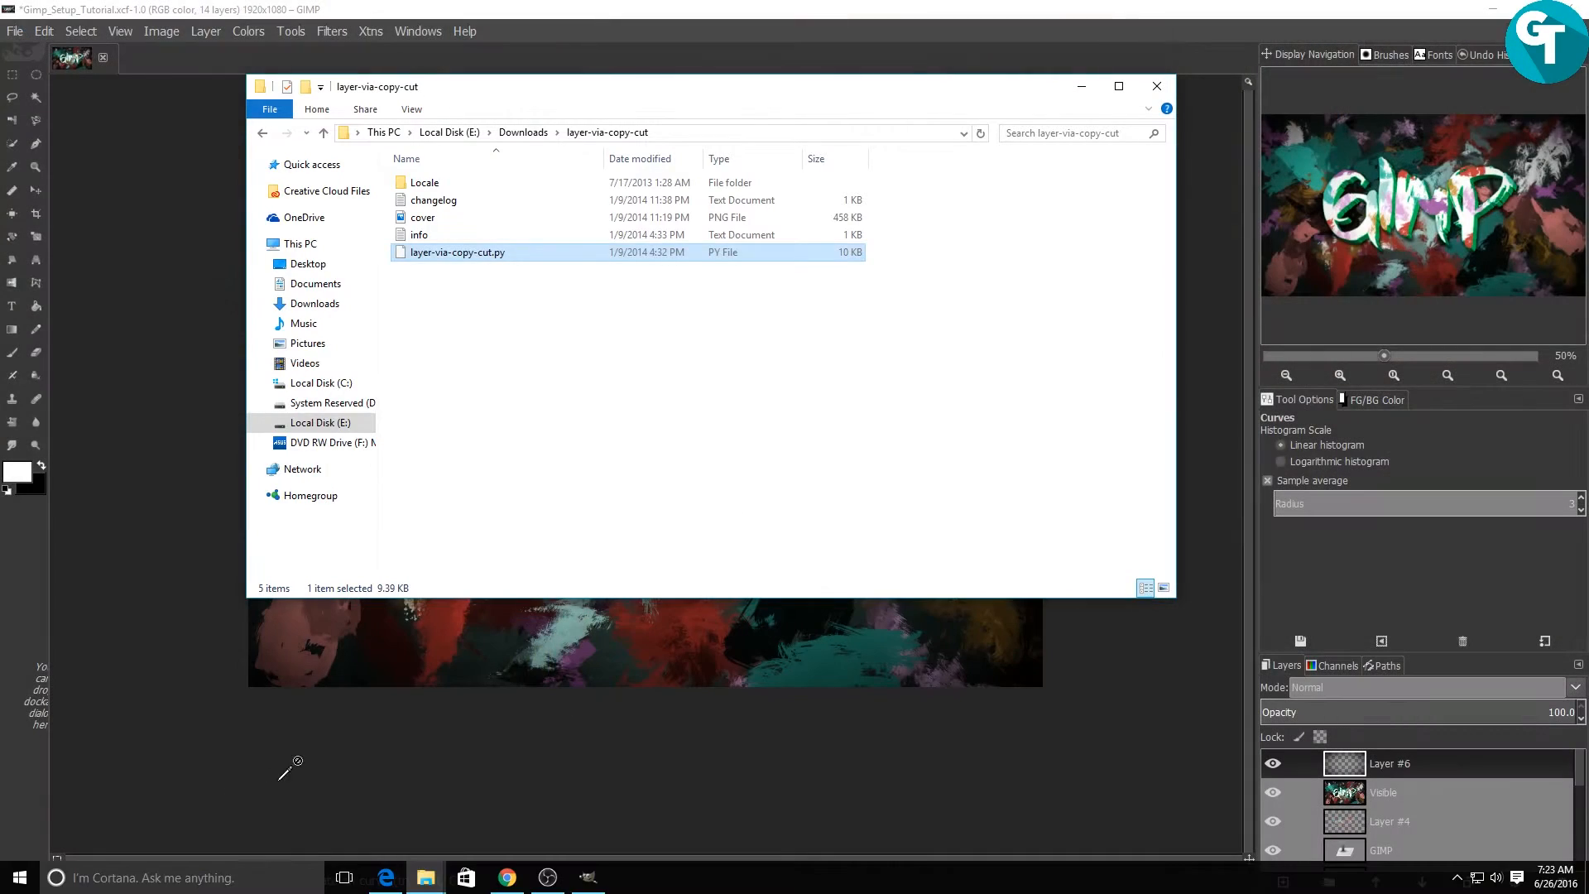
{"action": "left_click", "coordinate": [1156, 87]}
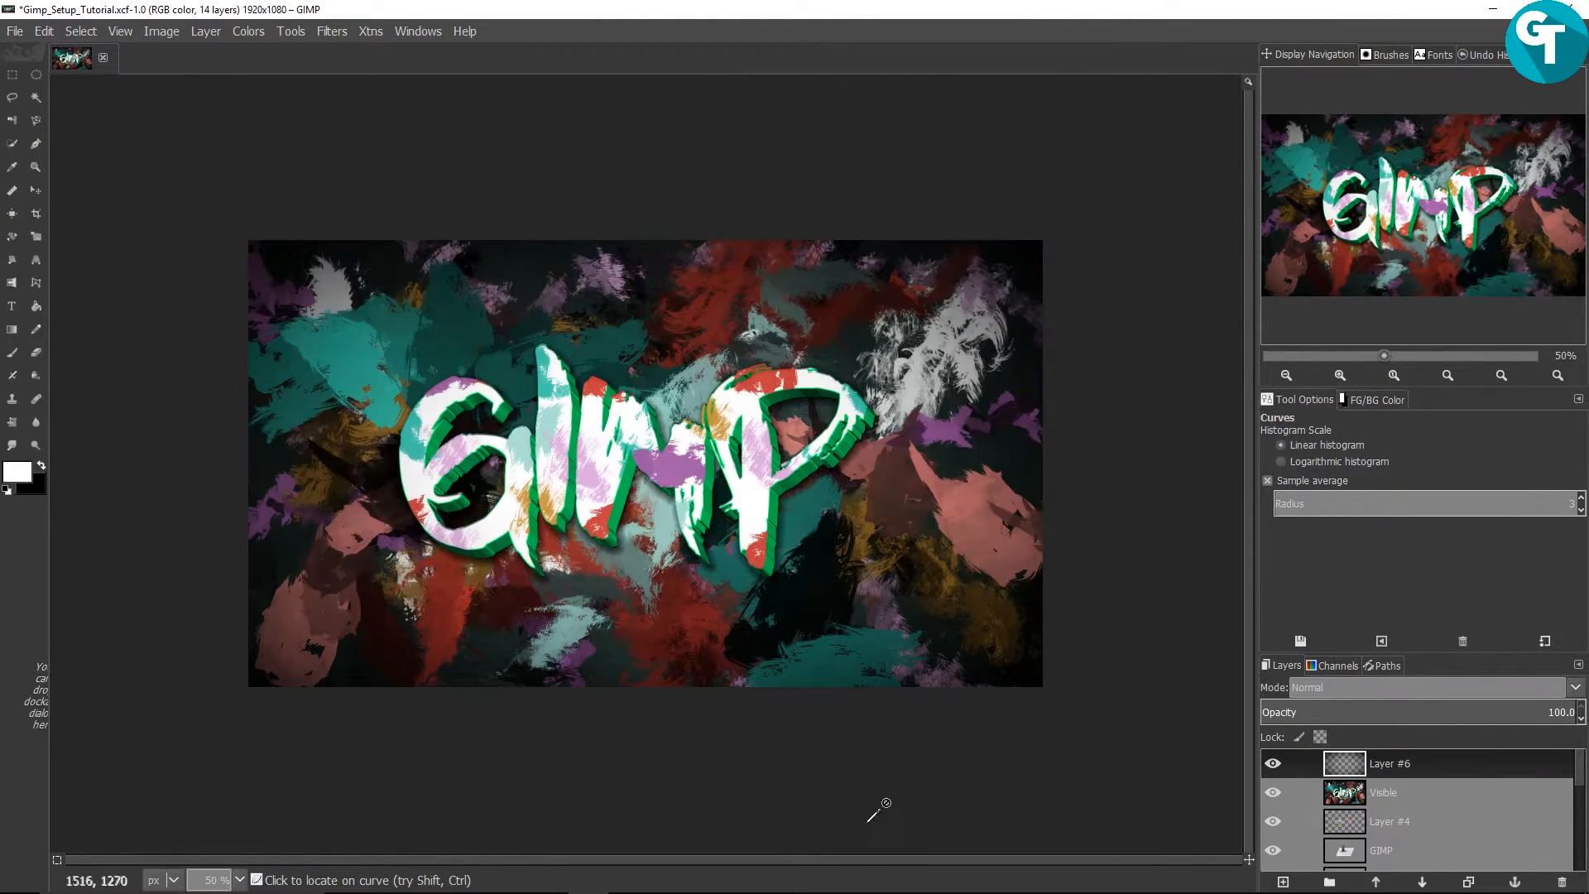
{"action": "left_click", "coordinate": [222, 31]}
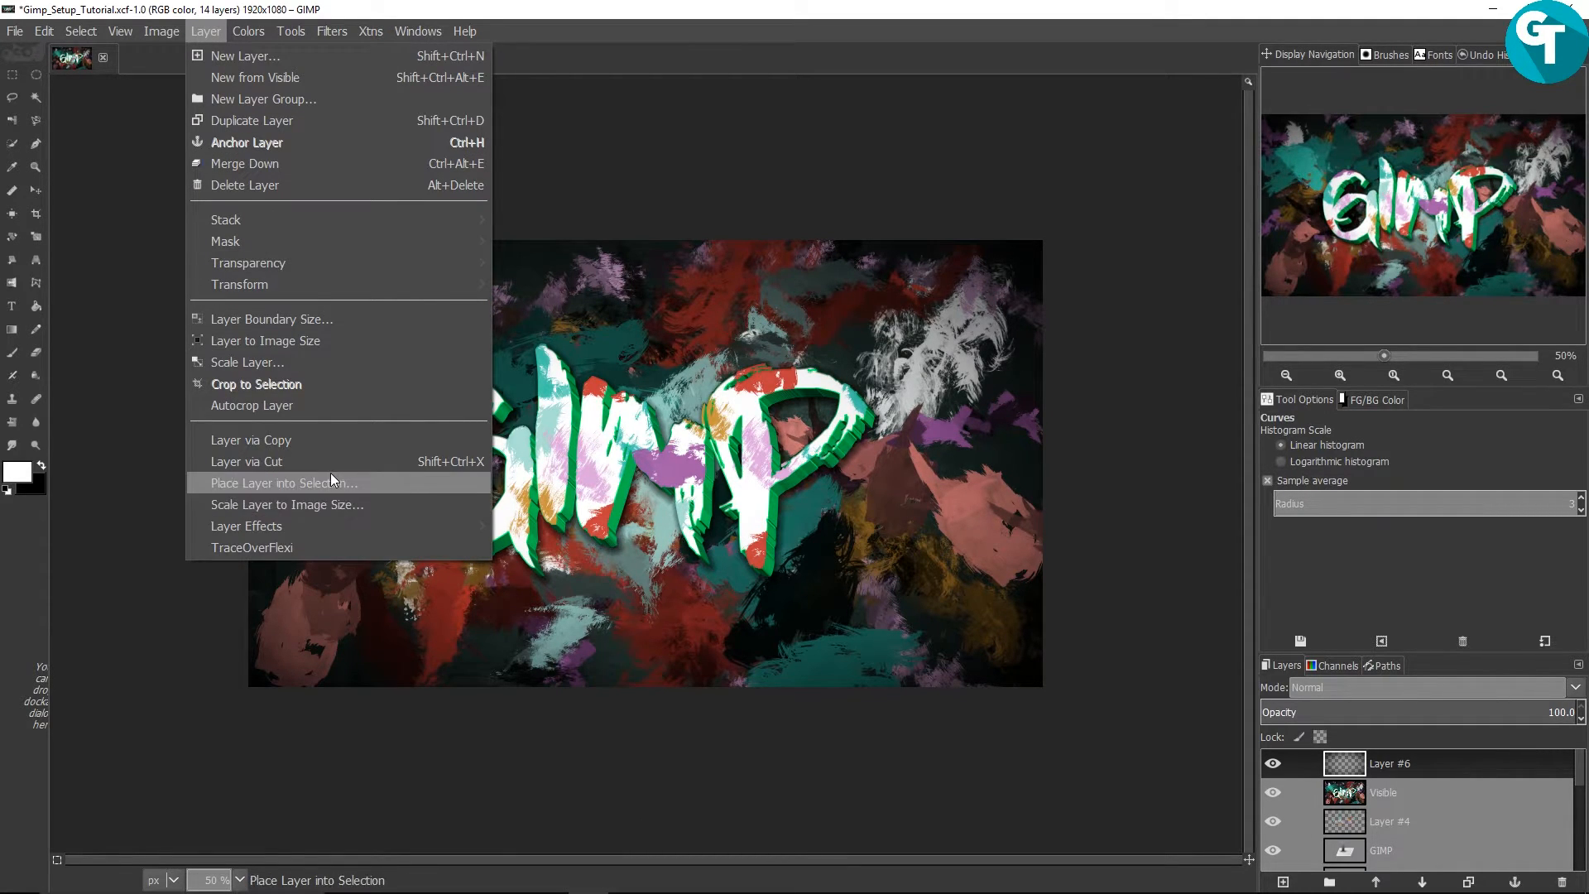
{"action": "mouse_move", "coordinate": [358, 523]}
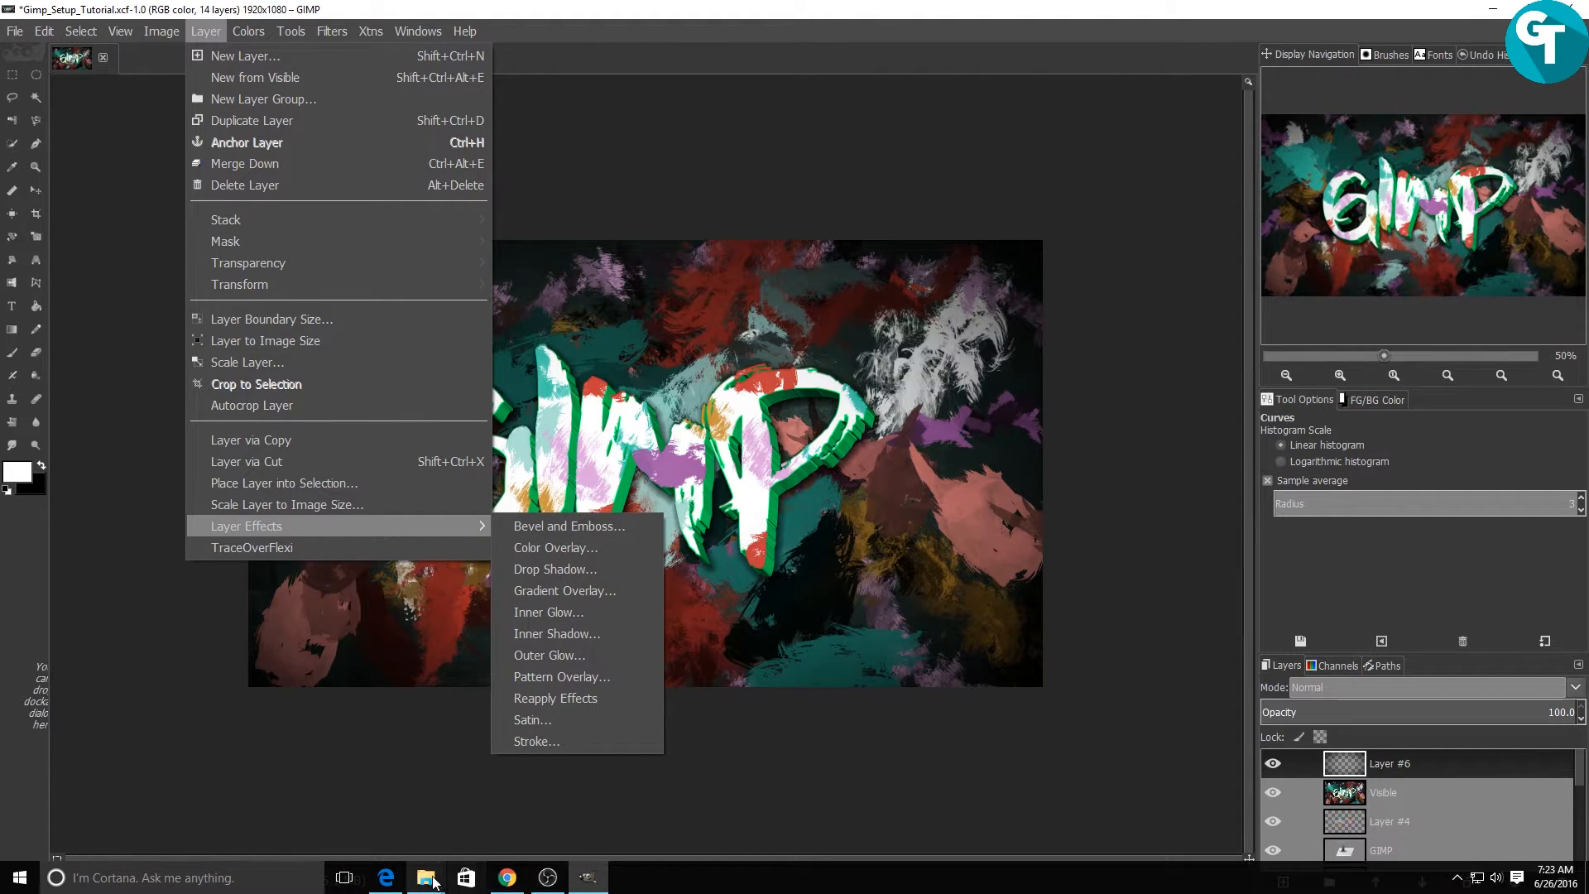
Switch to Edge and open the layerfx.2.8.py attachment from the GIMP Plugin Registry's Layer Effects page in a separate tab
{"action": "left_click", "coordinate": [385, 878]}
{"action": "left_click", "coordinate": [441, 74]}
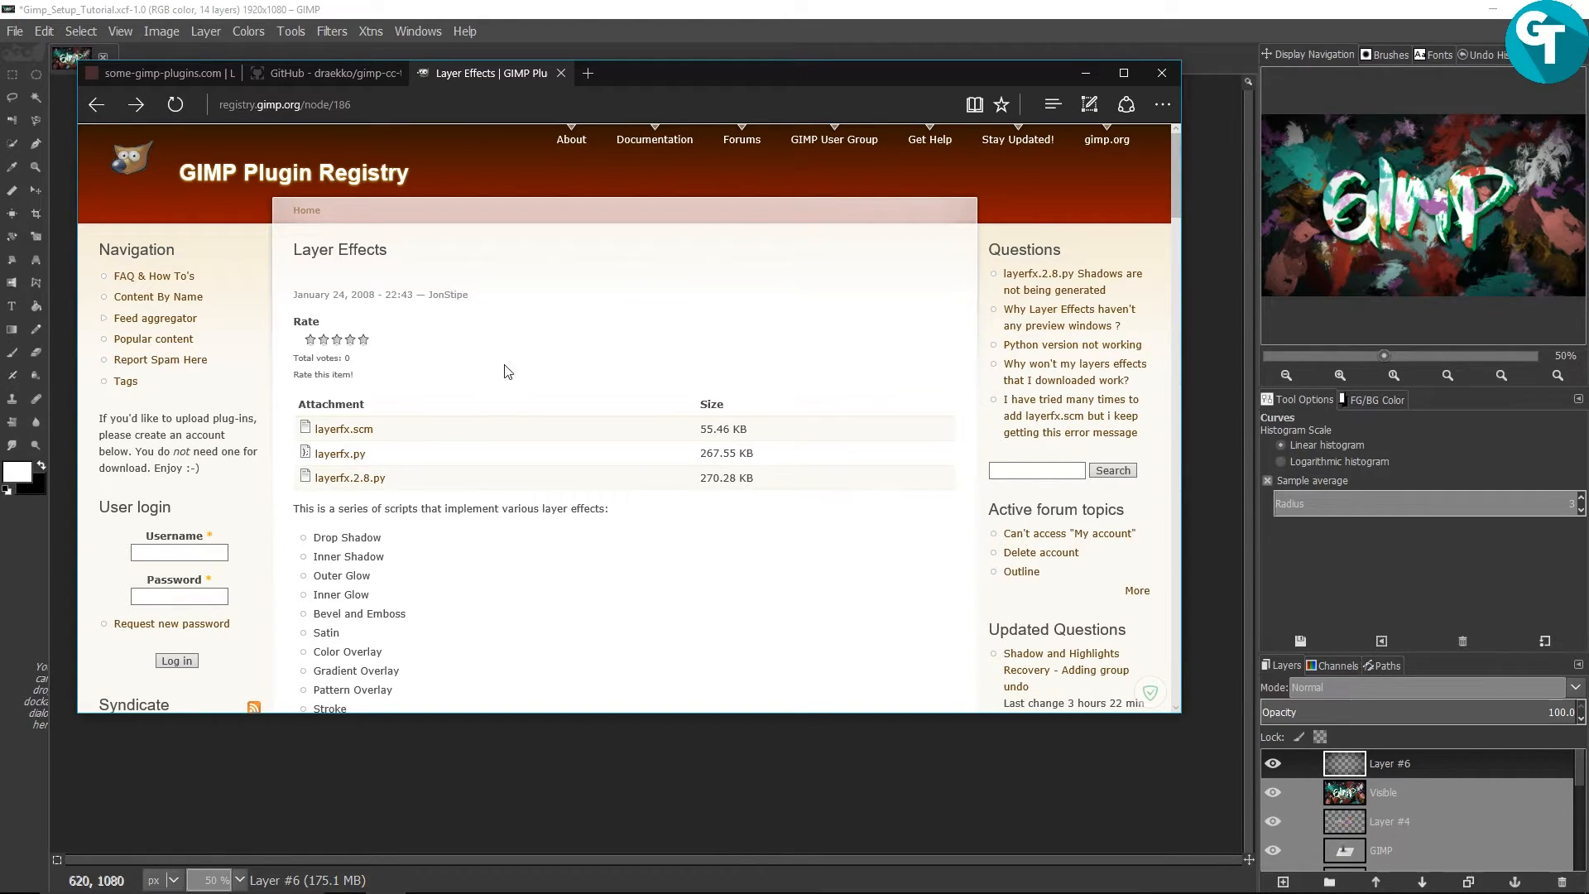
{"action": "scroll", "coordinate": [523, 364], "scroll_direction": "down", "scroll_amount": 1}
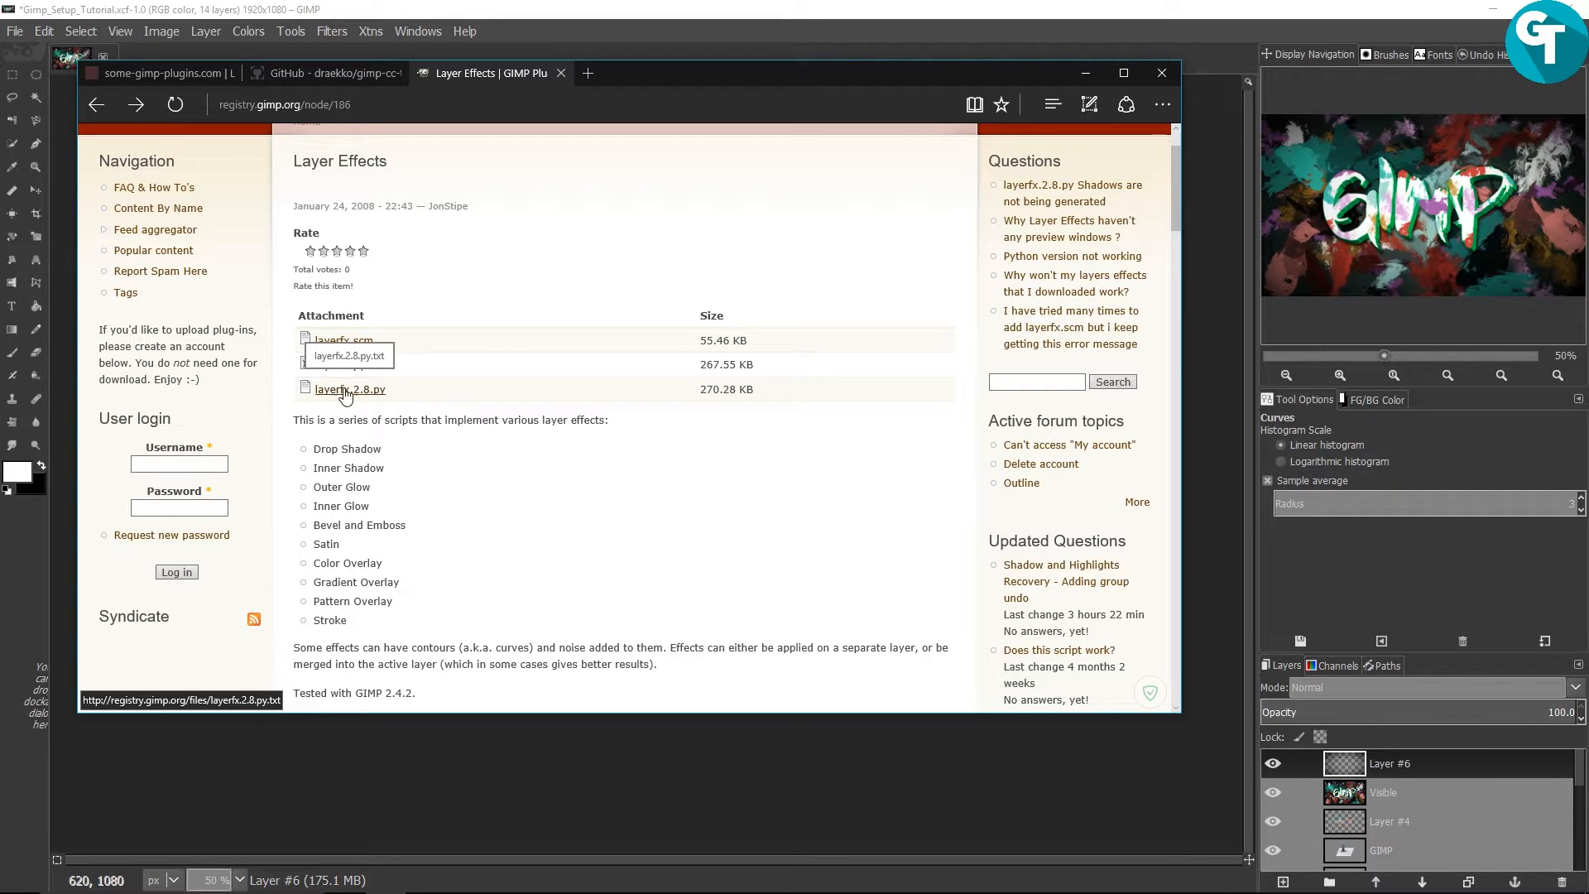
{"action": "middle_click", "coordinate": [370, 395]}
{"action": "left_click", "coordinate": [629, 72]}
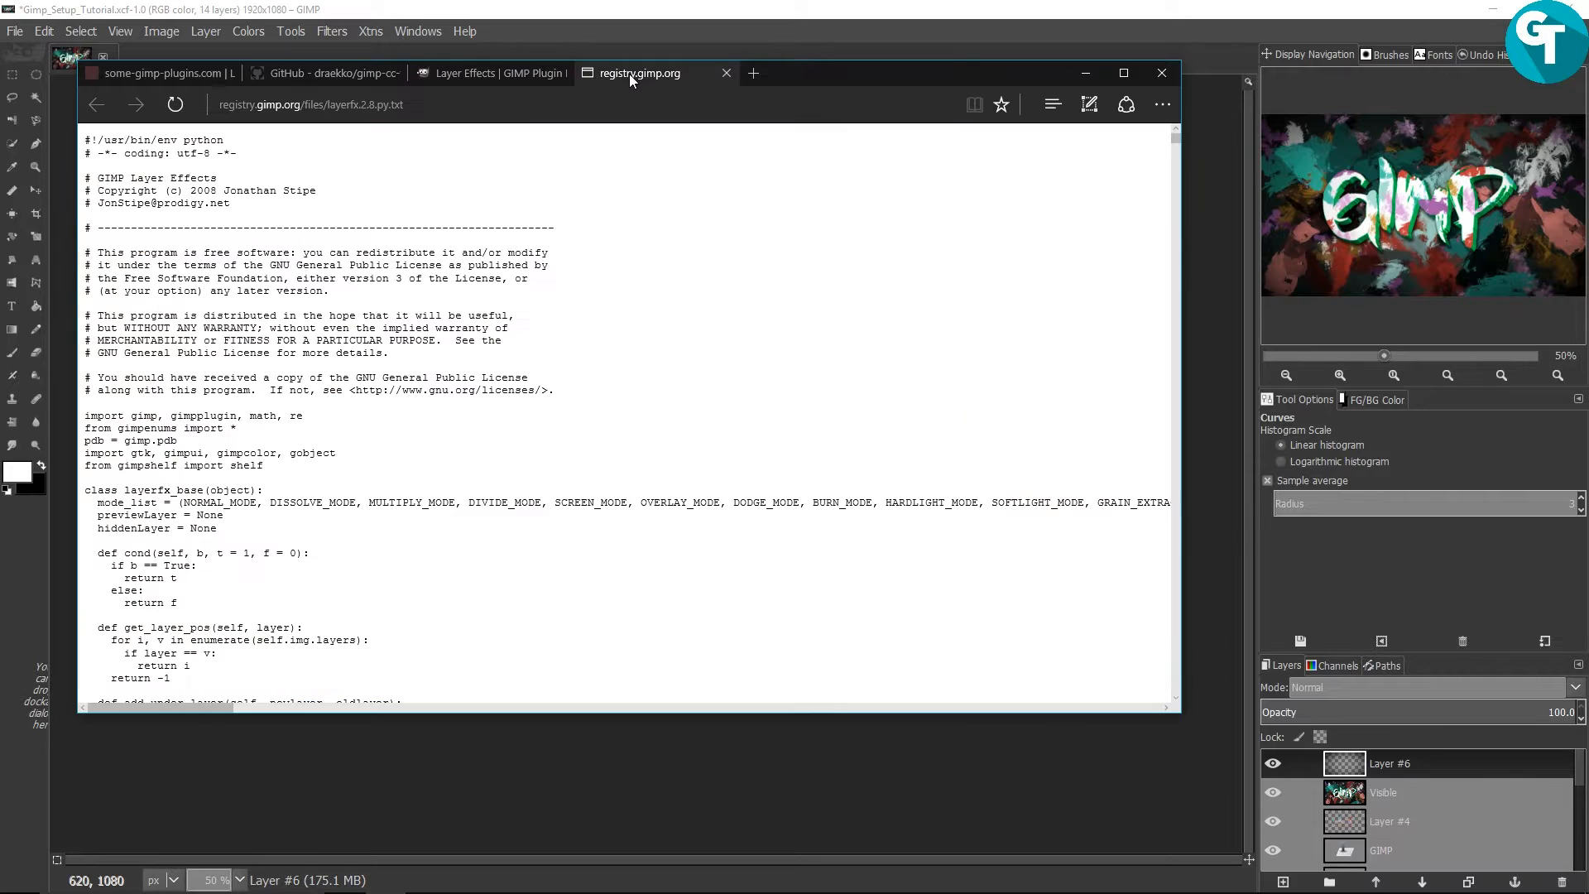
Copy the complete text of the layerfx.2.8.py script
{"action": "right_click", "coordinate": [272, 304]}
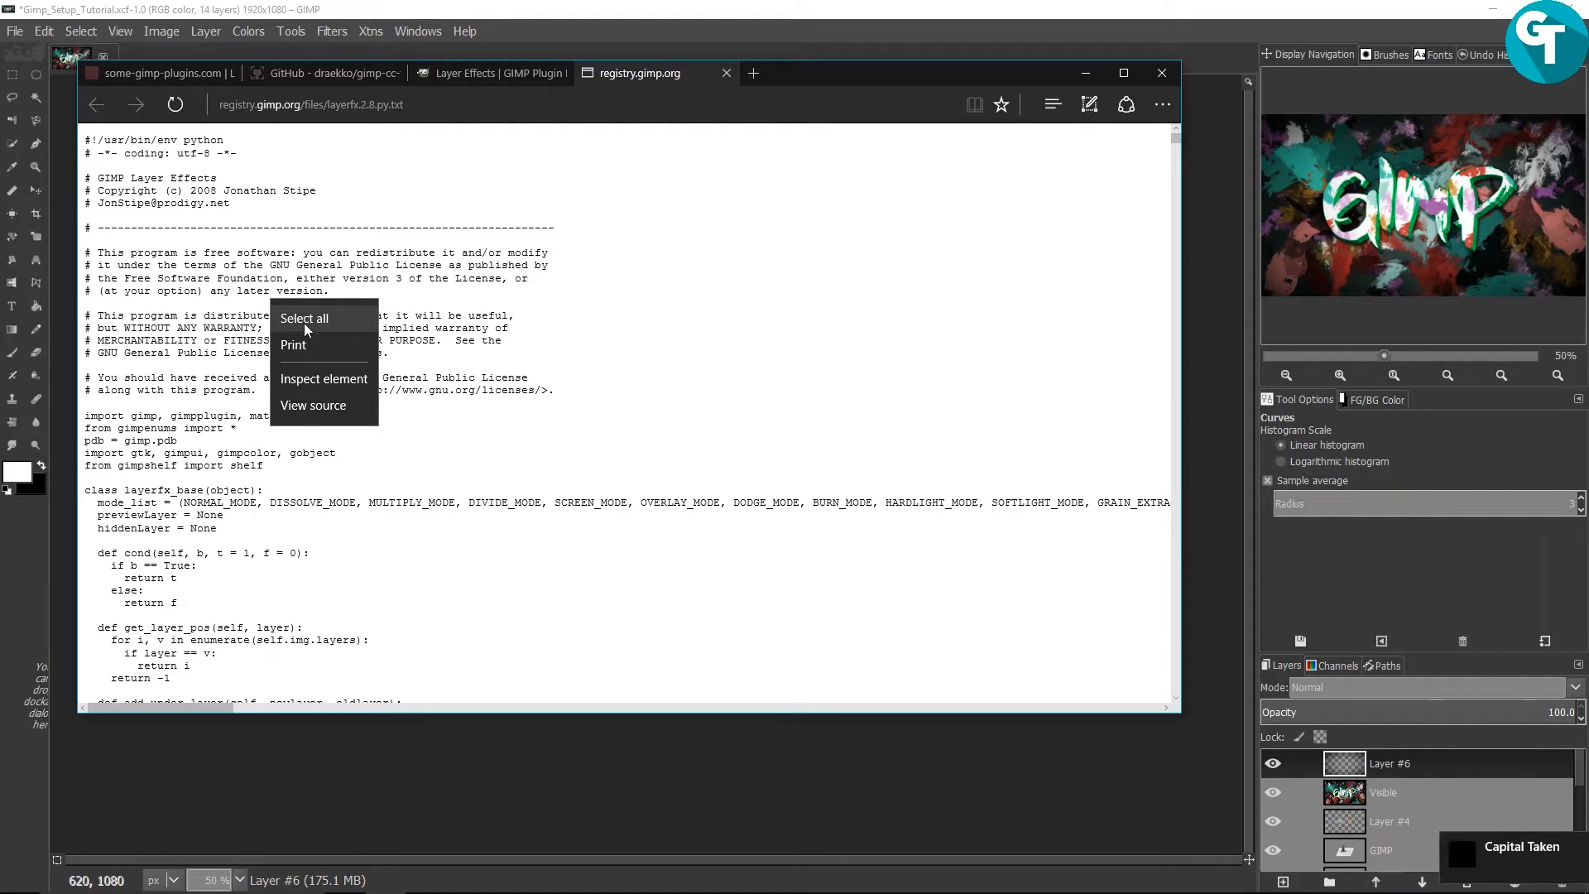
{"action": "left_click", "coordinate": [305, 319]}
{"action": "right_click", "coordinate": [374, 317]}
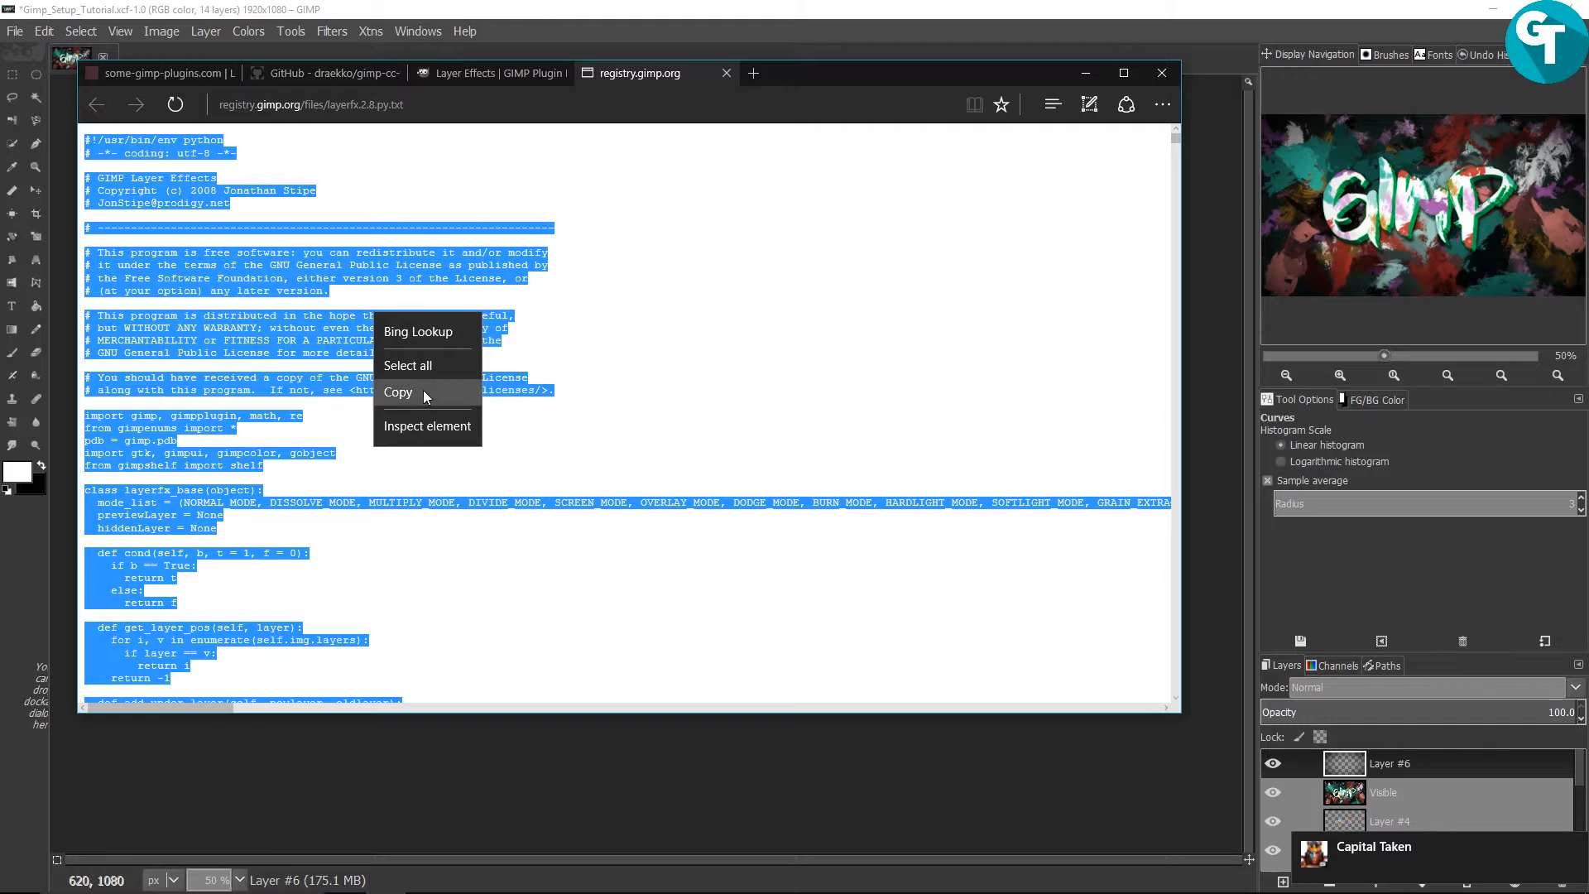
{"action": "left_click", "coordinate": [398, 393]}
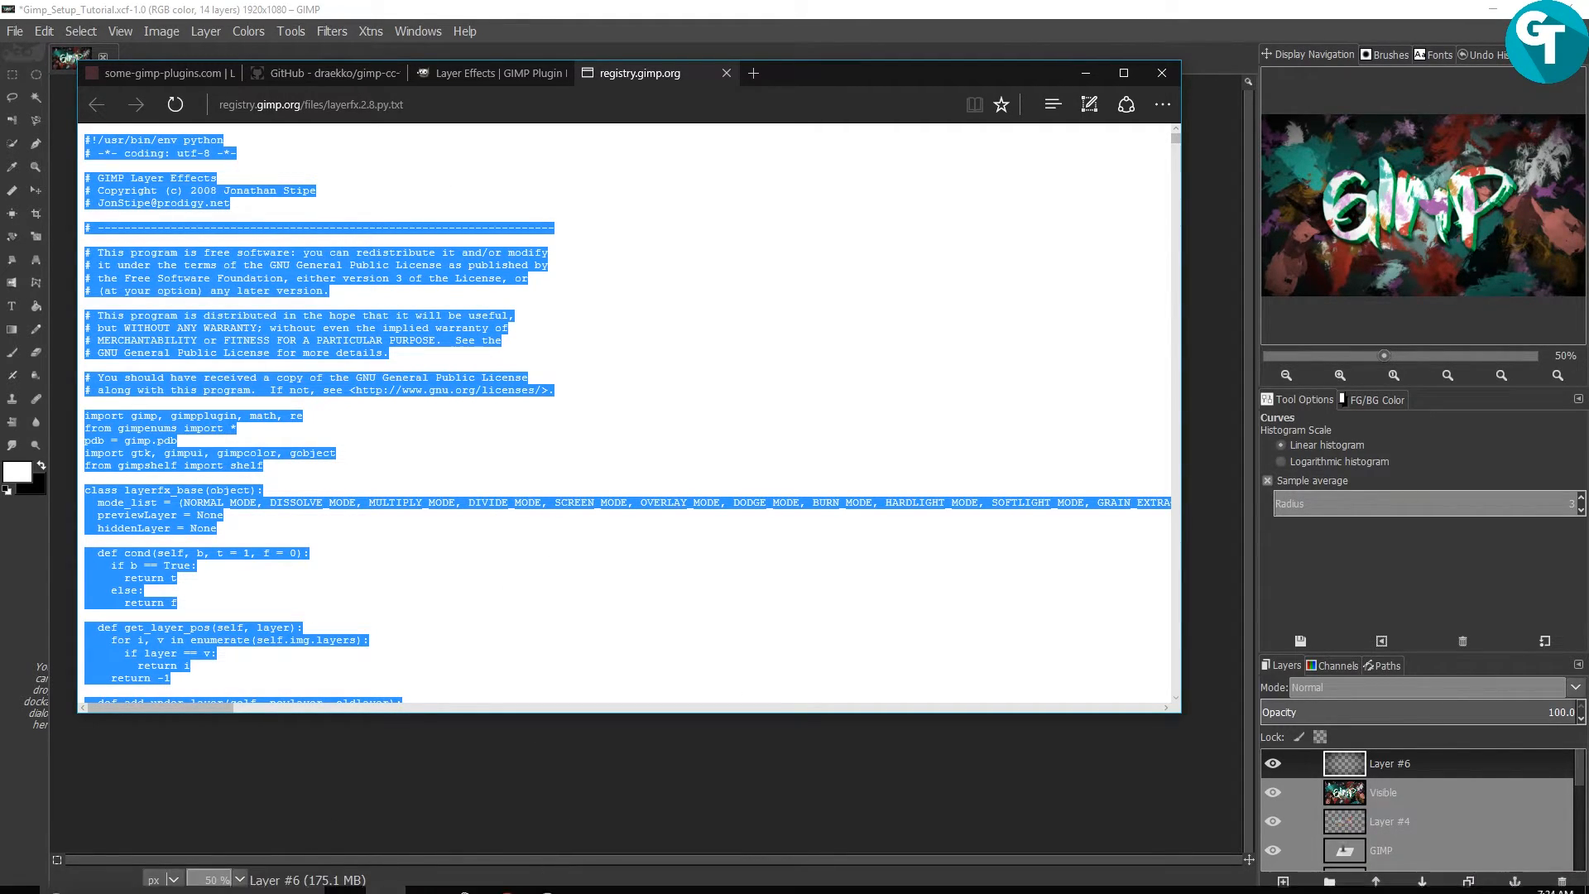
{"action": "mouse_move", "coordinate": [507, 879]}
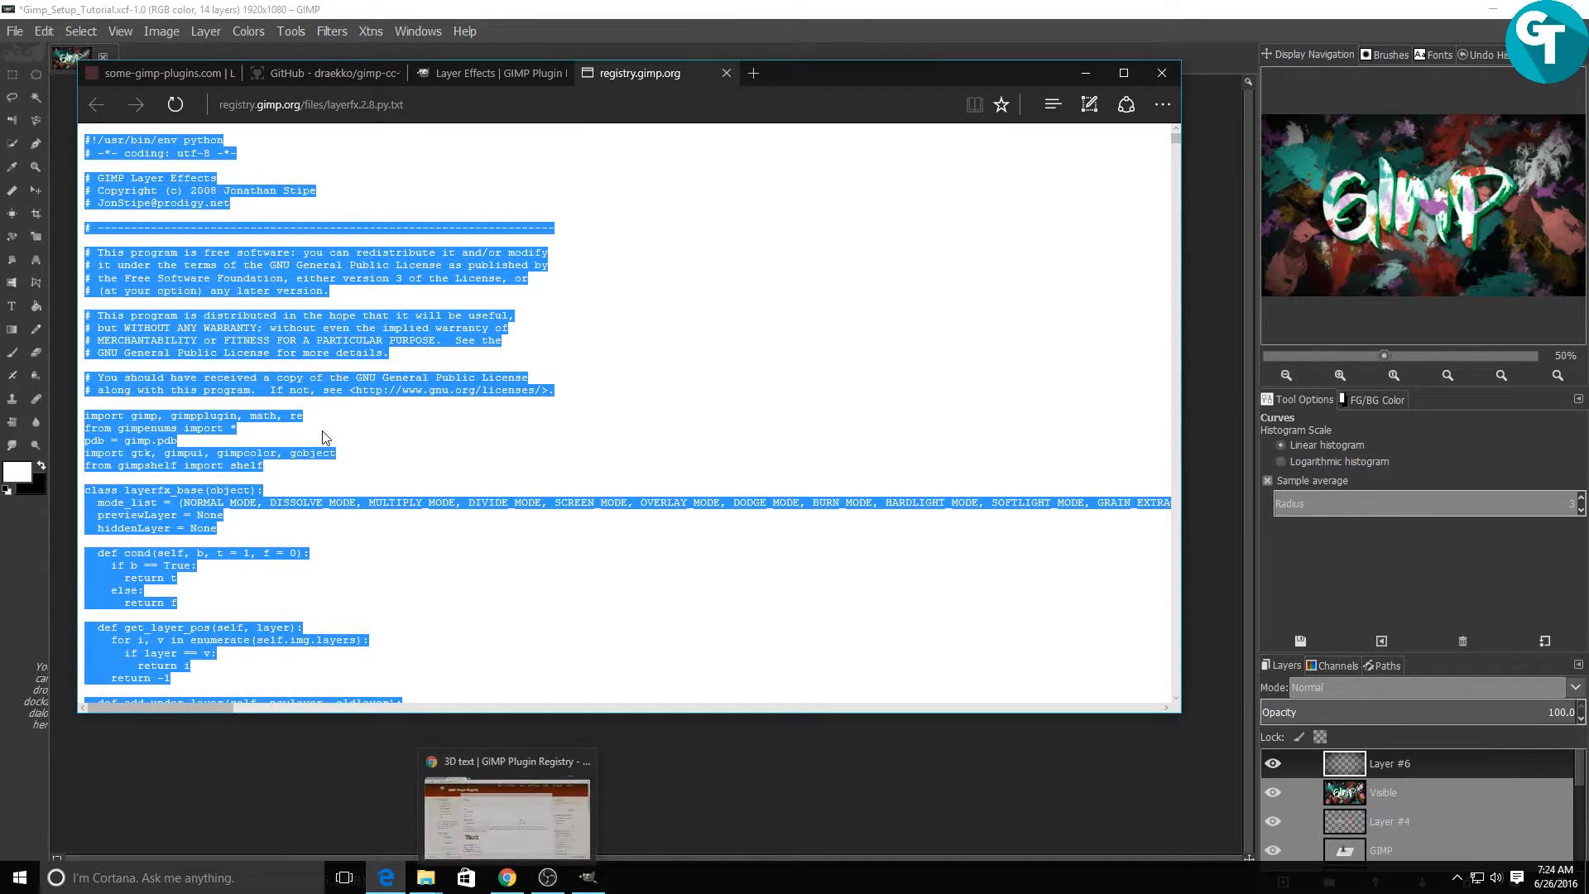
Find and open Notepad++ and paste the copied script into the empty document
{"action": "left_click", "coordinate": [20, 879]}
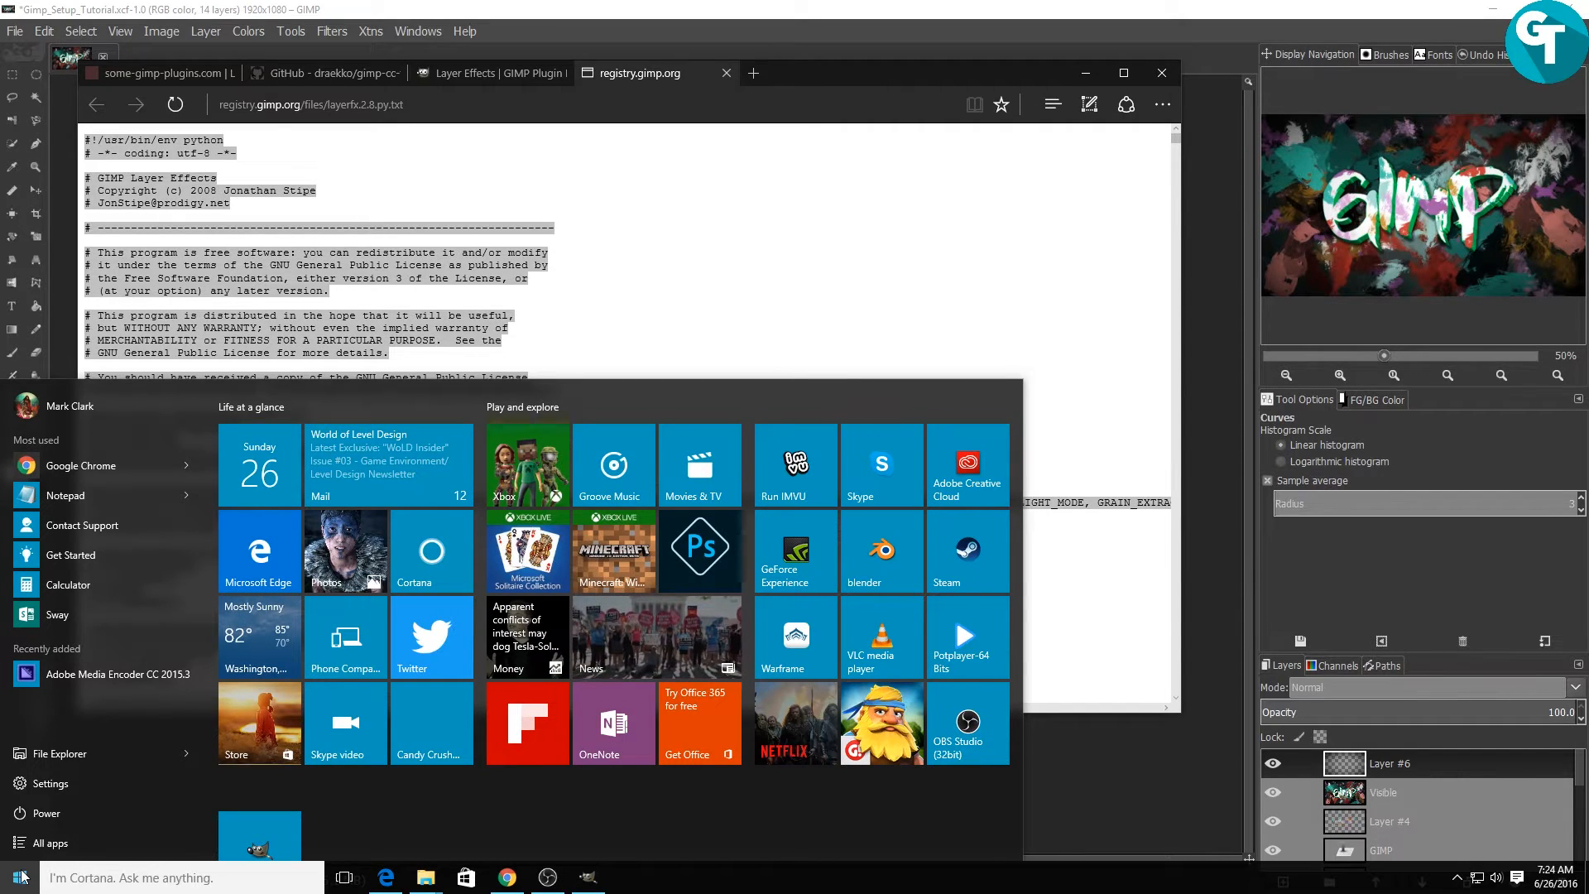
{"action": "left_click", "coordinate": [77, 879]}
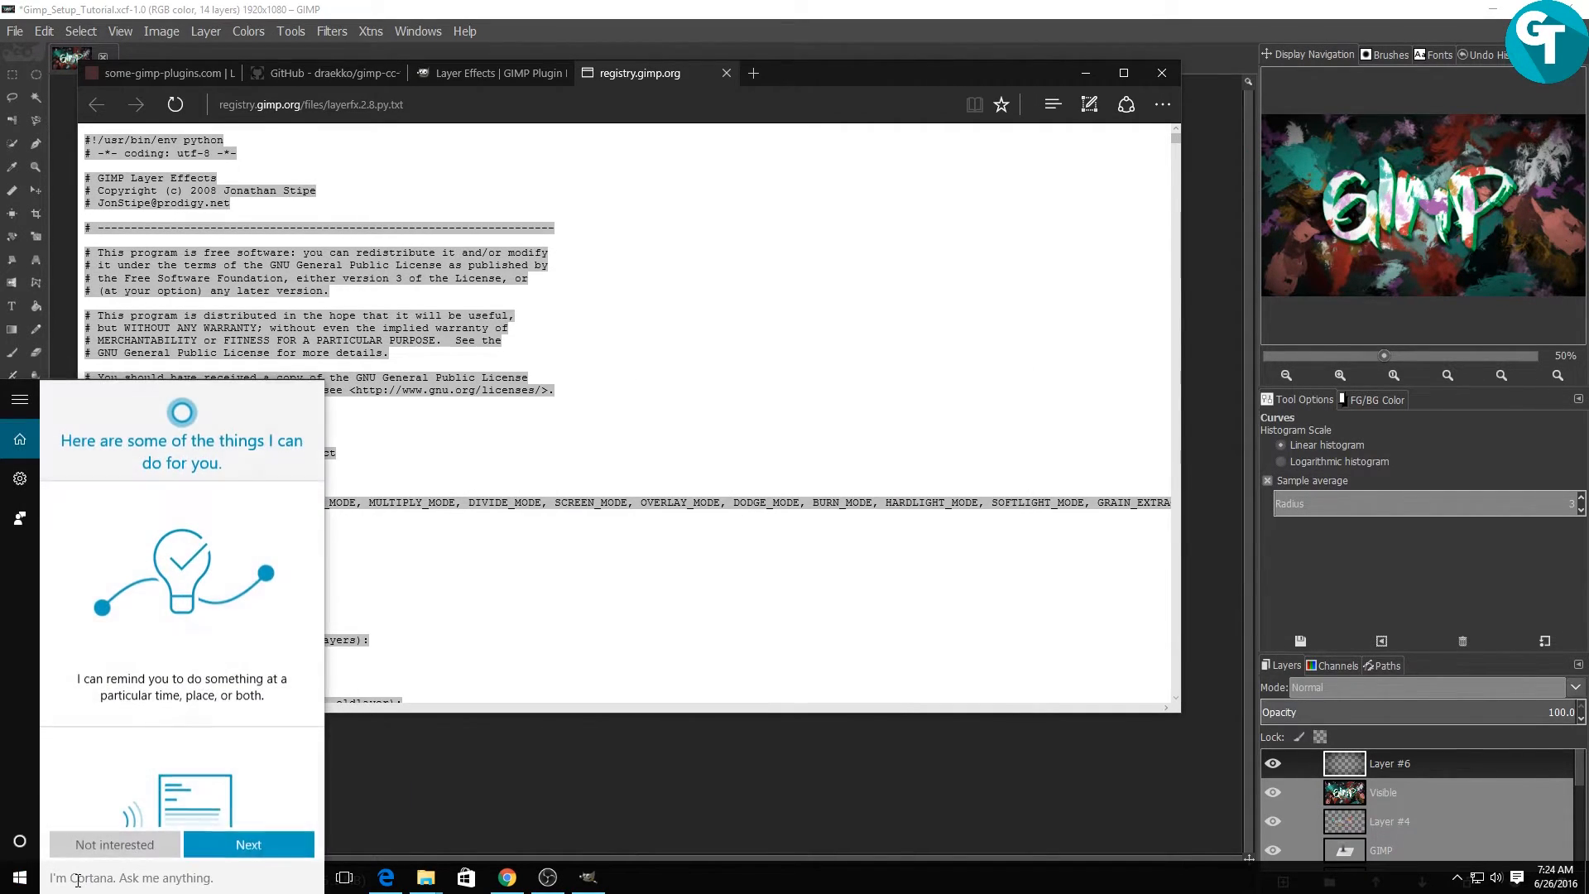
{"action": "type", "text": "notpad"}
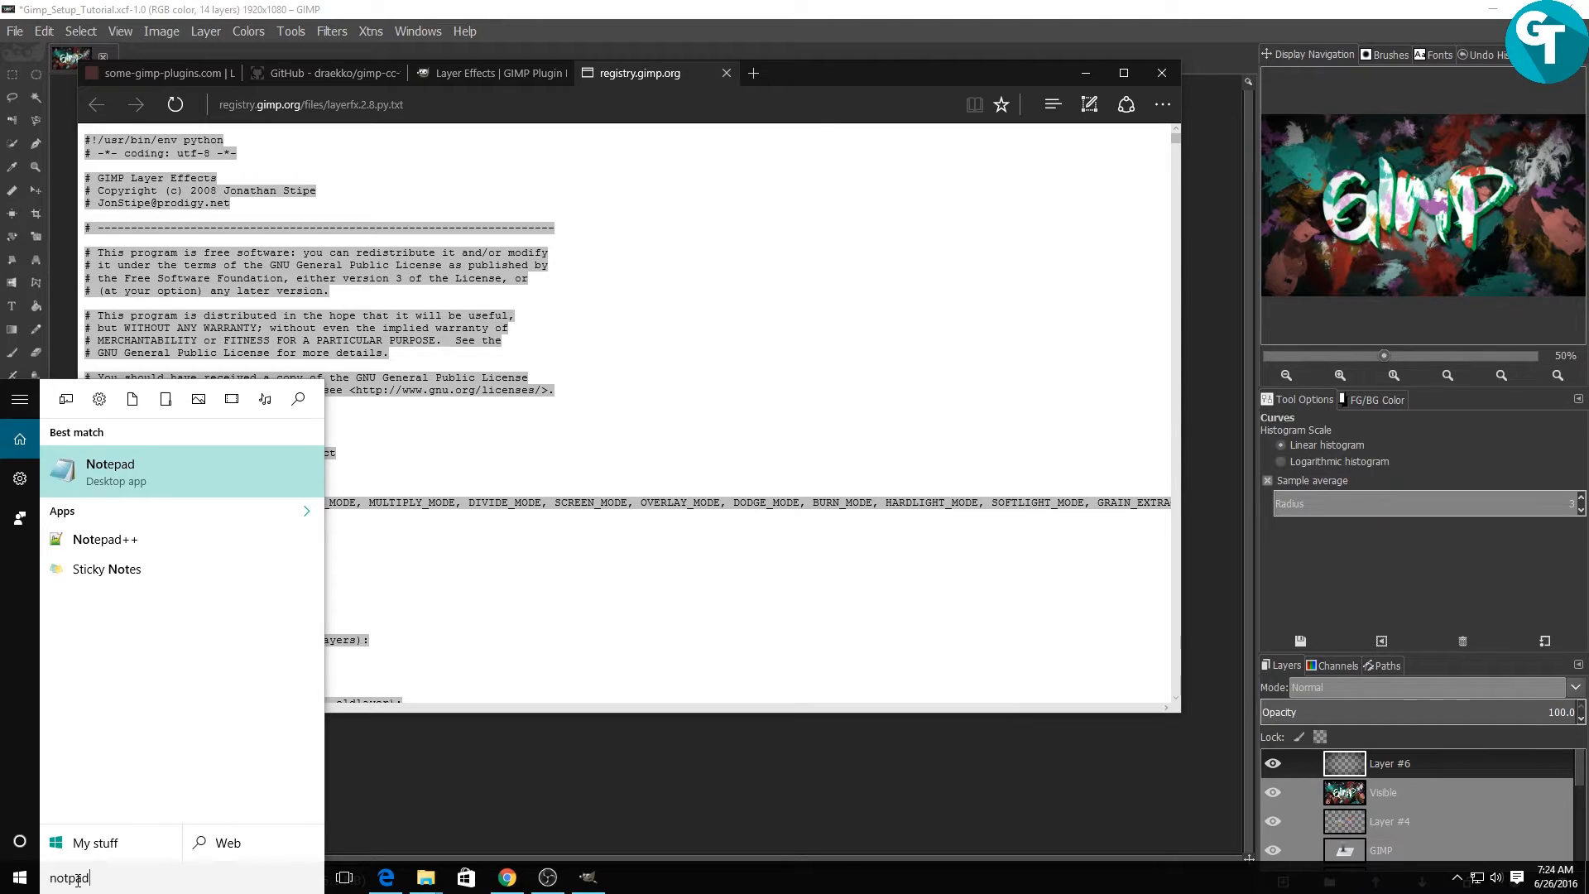
{"action": "key", "text": "BackSpace"}
{"action": "key", "text": "BackSpace"}
{"action": "key", "text": "BackSpace"}
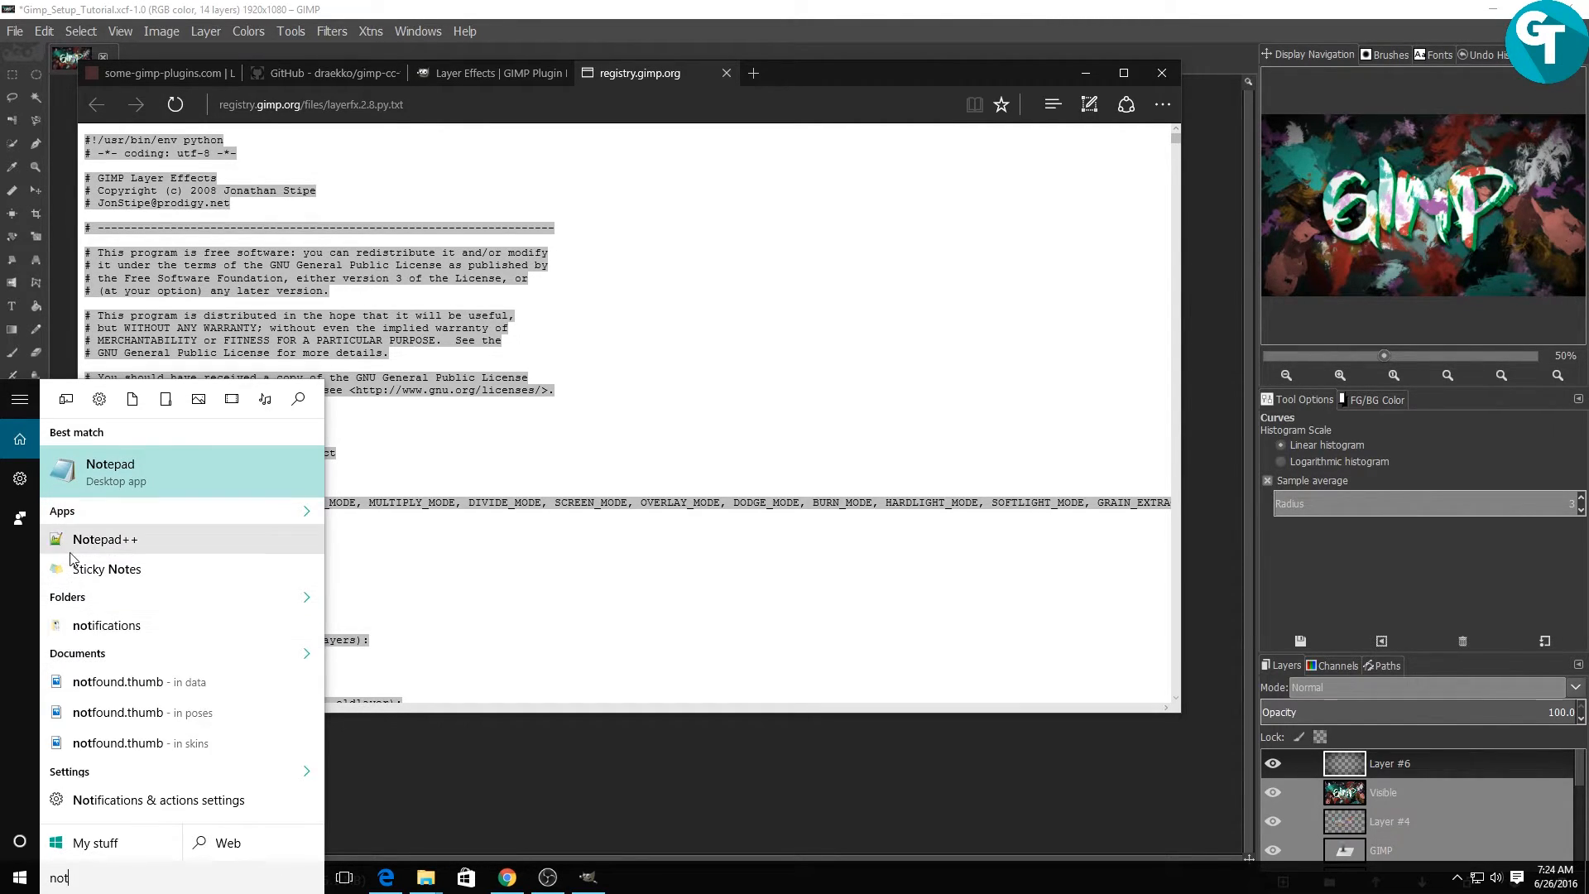
{"action": "left_click", "coordinate": [71, 550]}
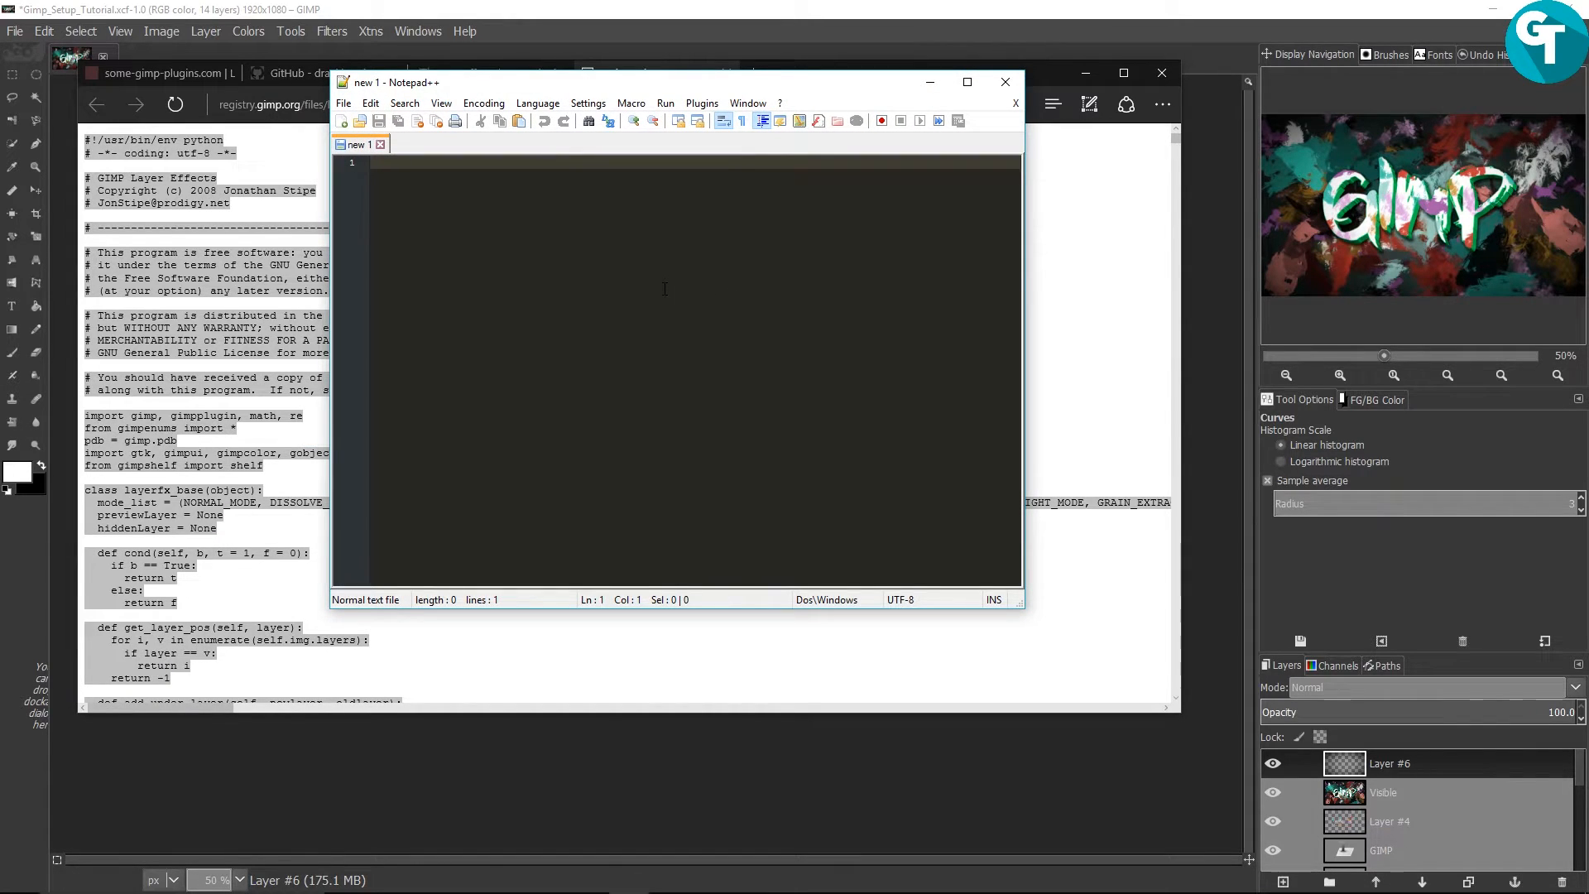
{"action": "key", "text": "ctrl+v"}
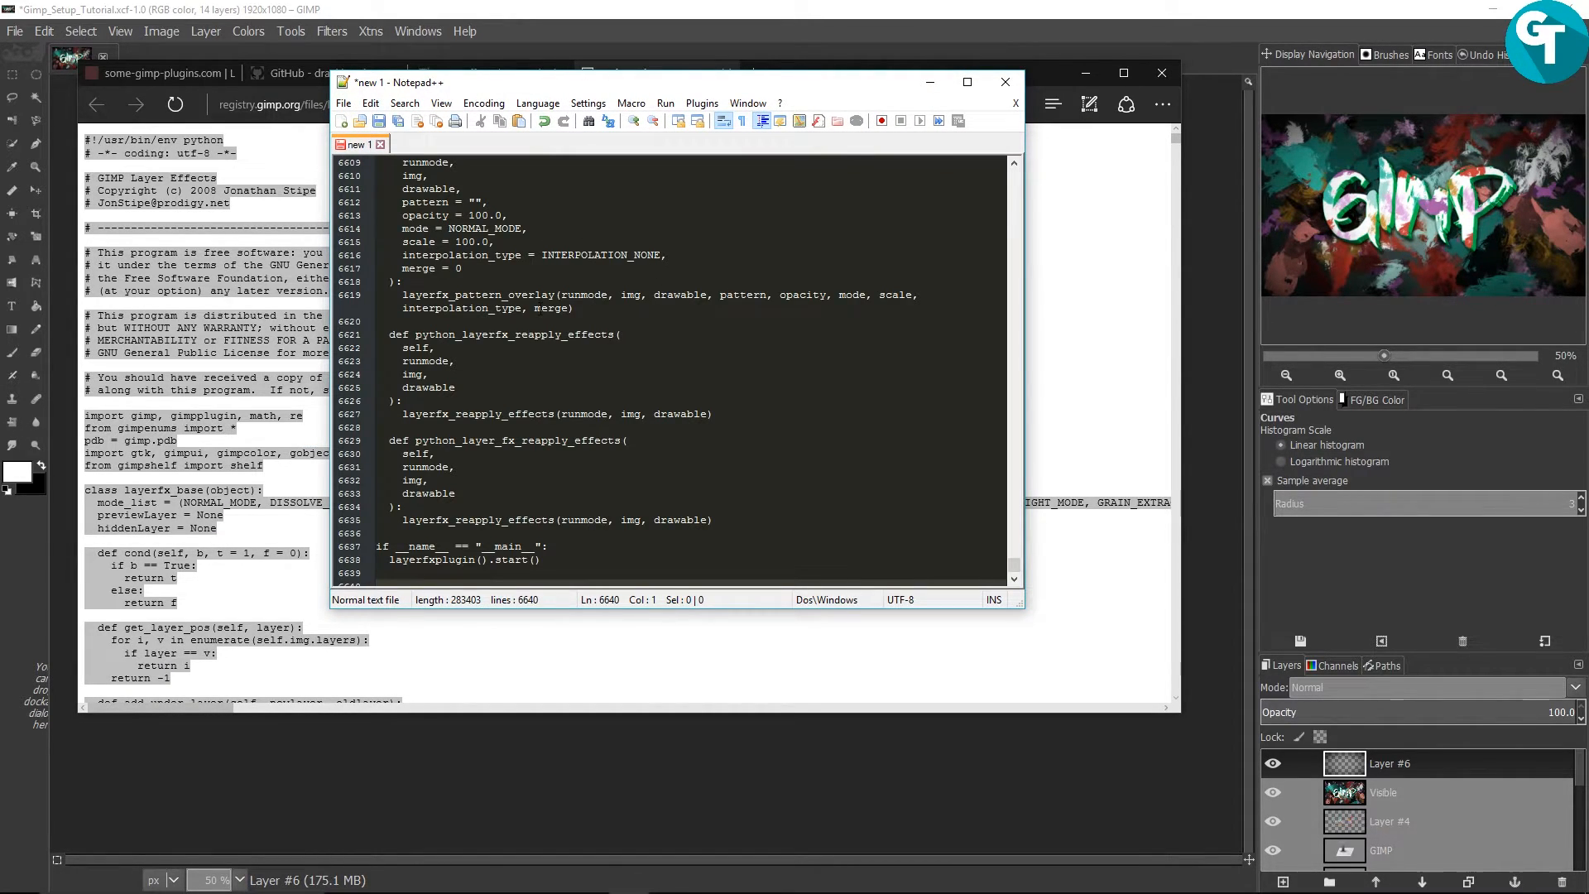
Try to save the pasted script to the Desktop as Layer_Effects.py with the Python file type, and minimize Notepad++
{"action": "scroll", "coordinate": [541, 308], "scroll_direction": "up", "scroll_amount": 1}
{"action": "left_click", "coordinate": [343, 103]}
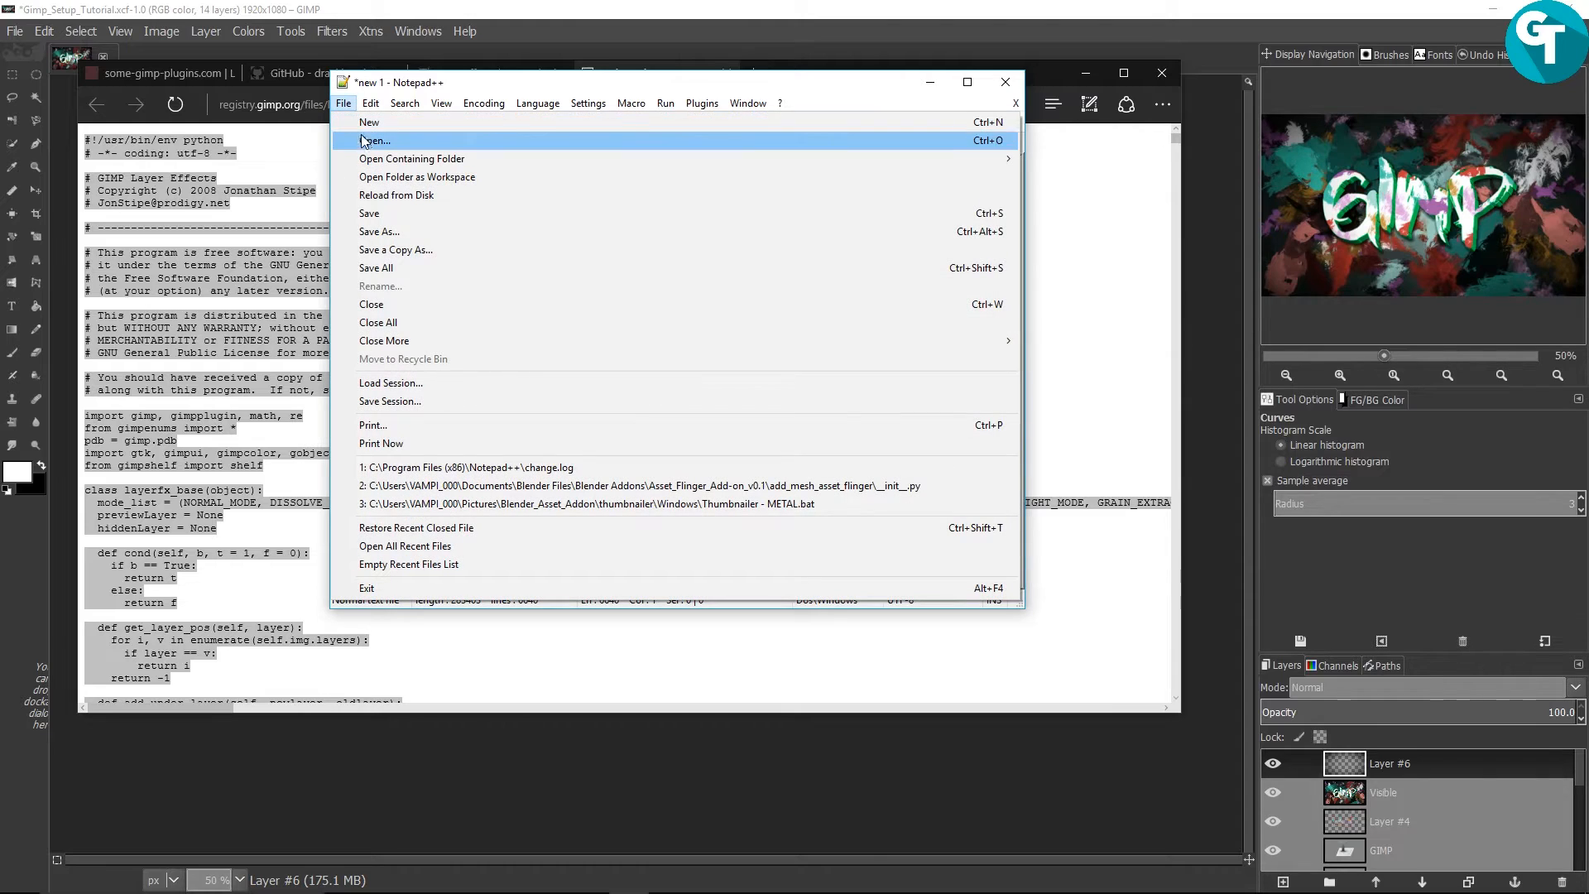
{"action": "left_click", "coordinate": [397, 234]}
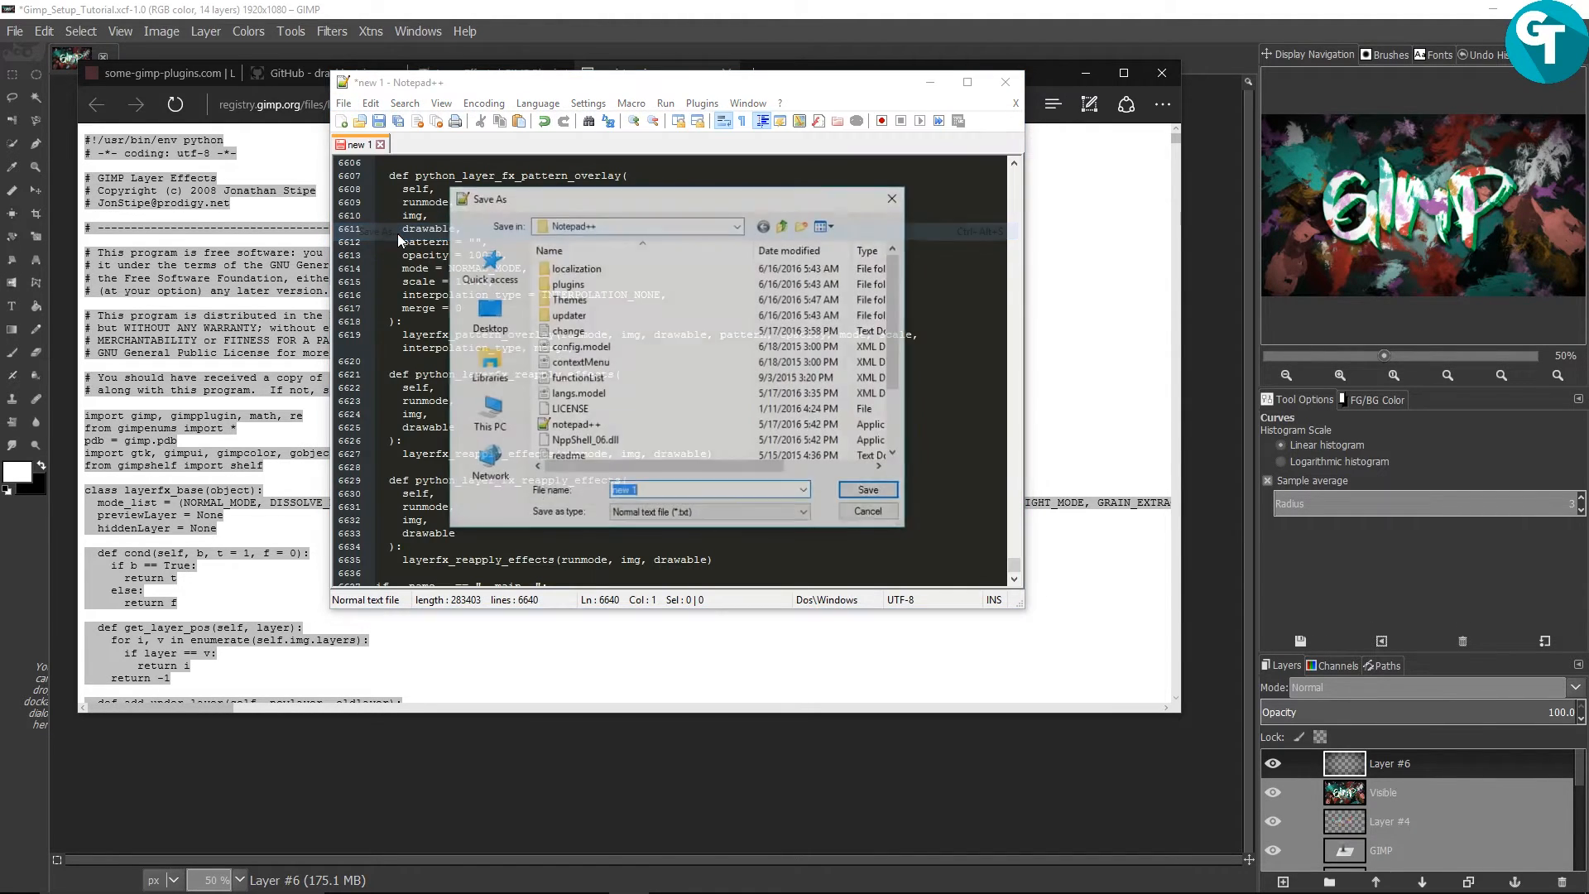
{"action": "left_click", "coordinate": [476, 318]}
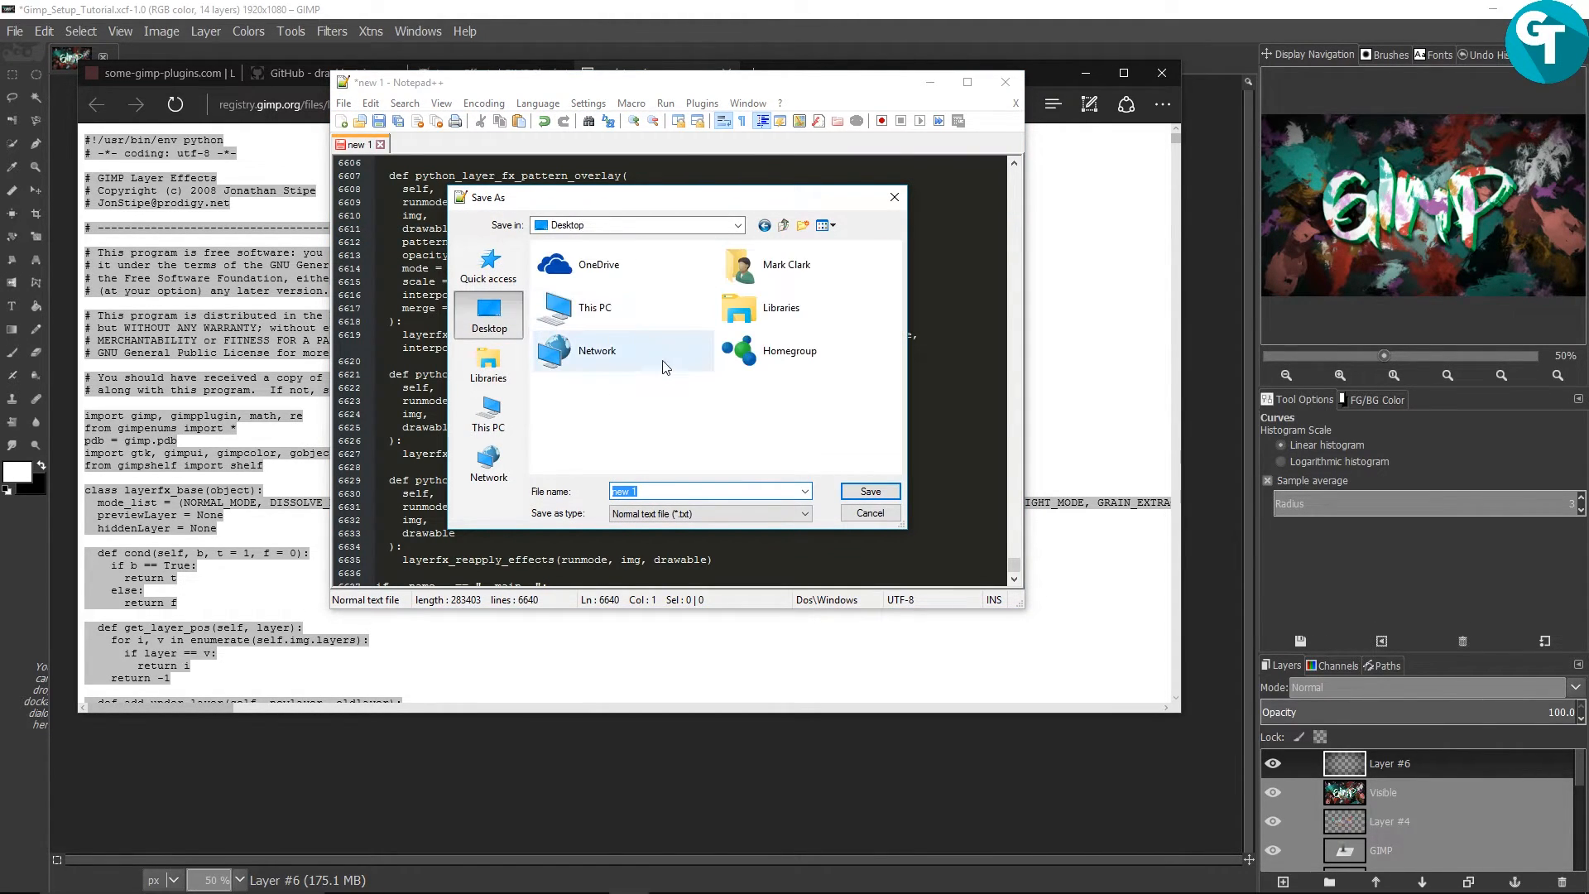
{"action": "left_click", "coordinate": [655, 490]}
{"action": "left_click_drag", "start_coordinate": [629, 489], "coordinate": [601, 492]}
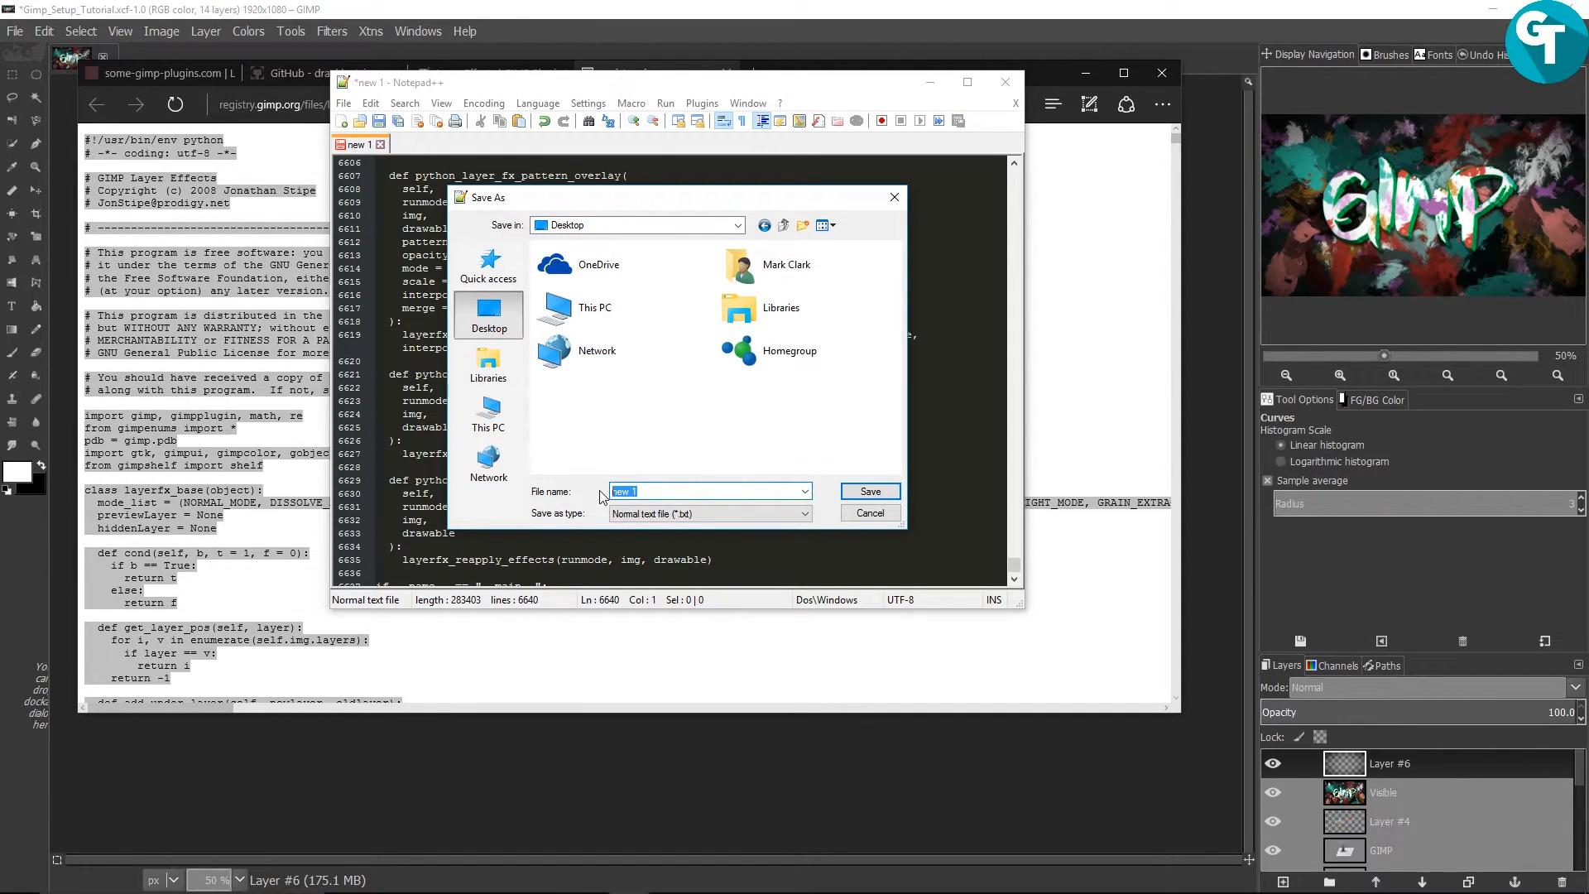
{"action": "type", "text": "Laye"}
{"action": "type", "text": "r_Effects.py"}
{"action": "left_click", "coordinate": [733, 514]}
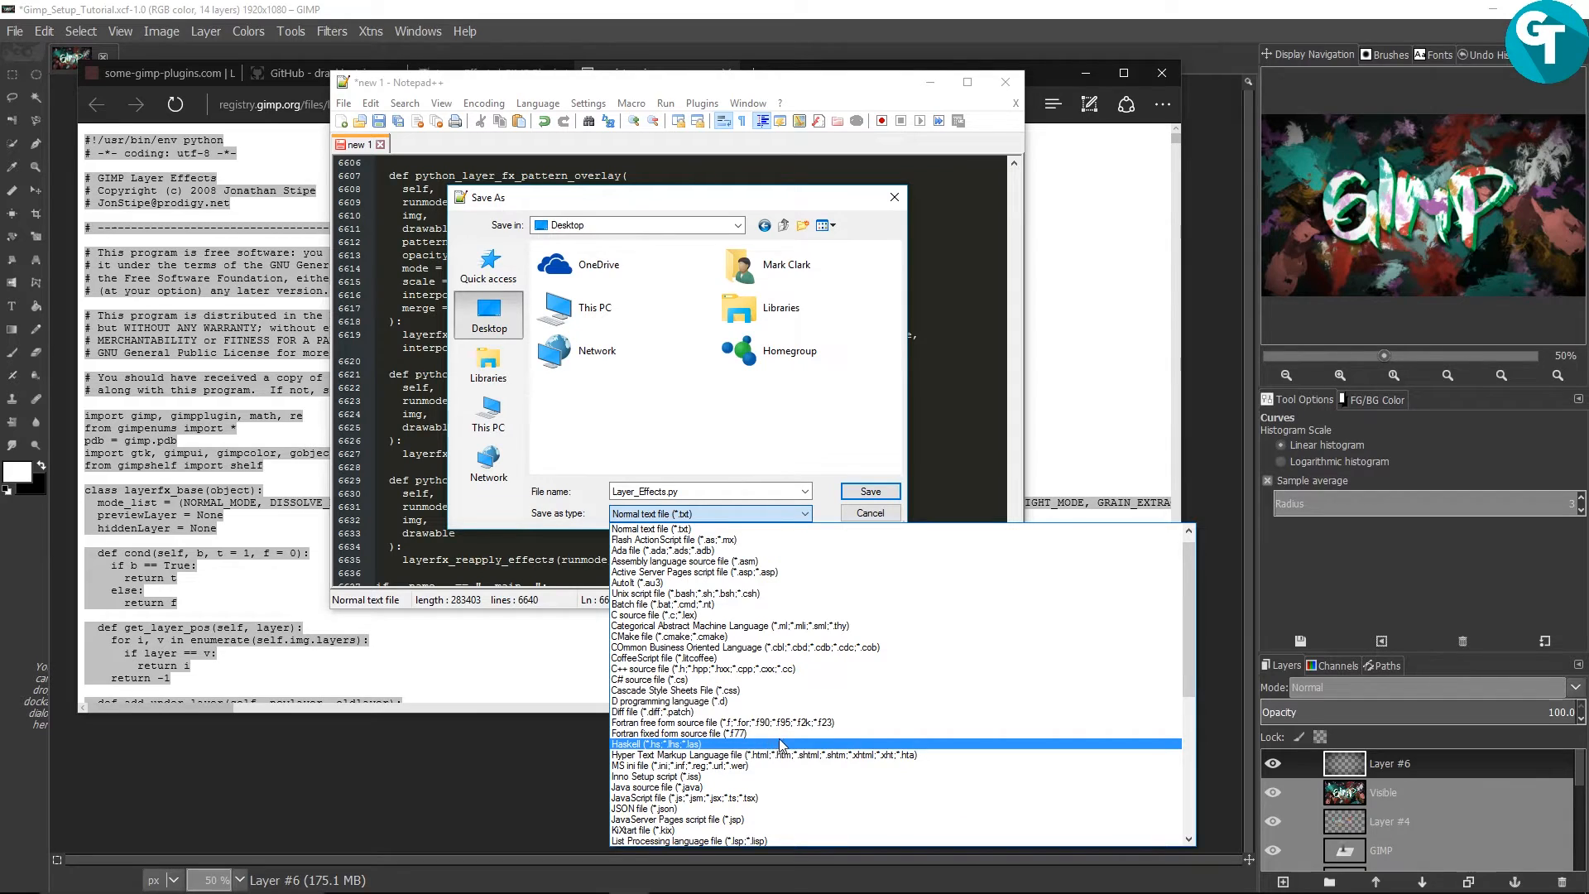
{"action": "scroll", "coordinate": [698, 736], "scroll_direction": "down", "scroll_amount": 2}
{"action": "scroll", "coordinate": [697, 737], "scroll_direction": "down", "scroll_amount": 4}
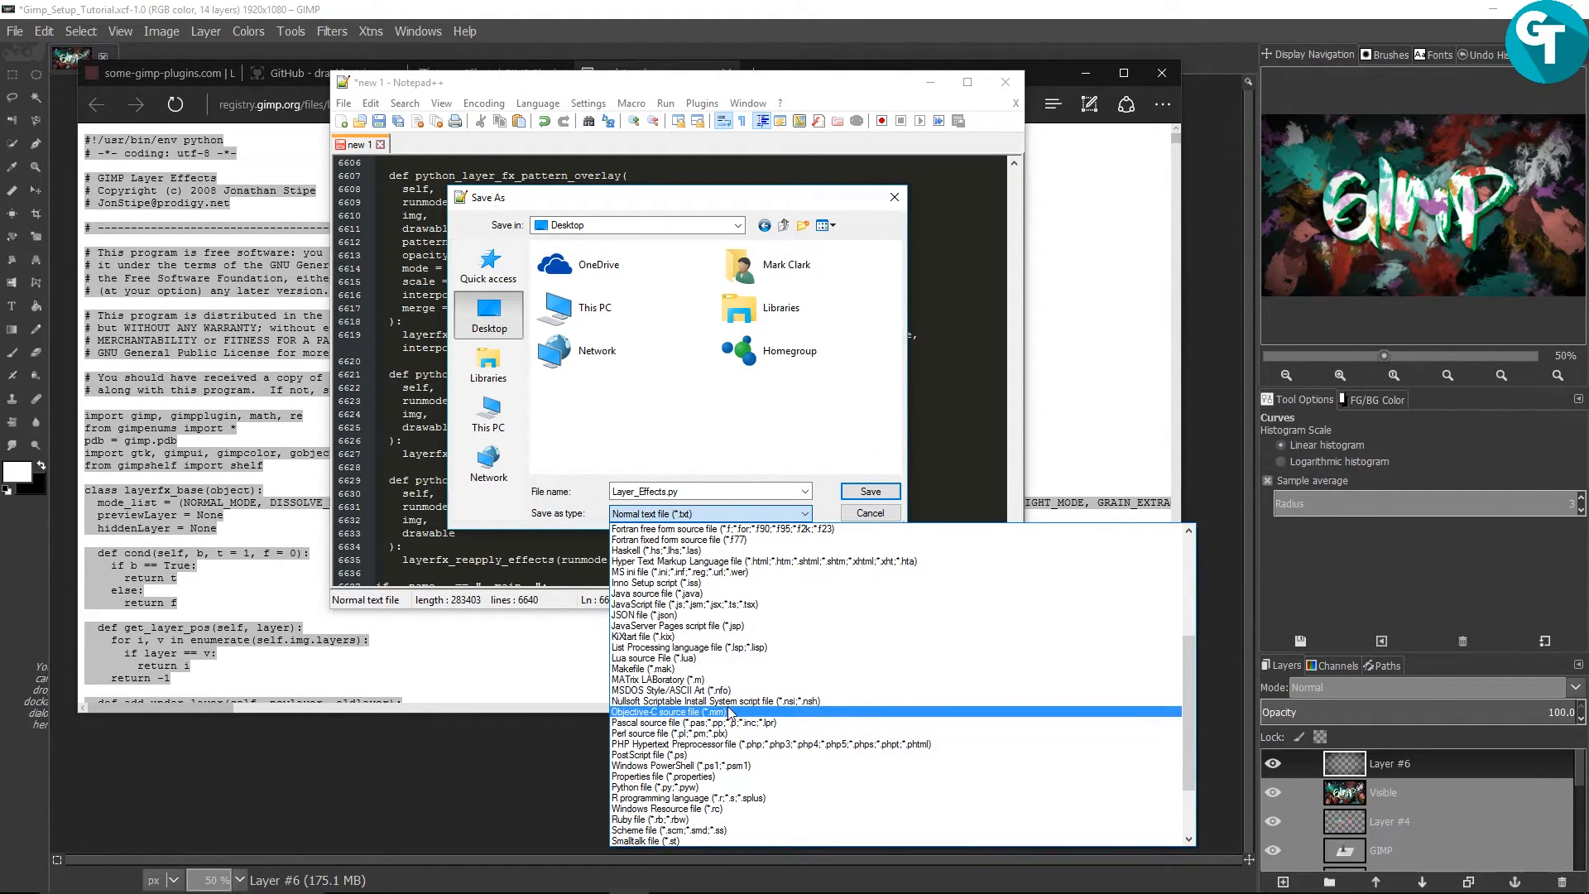
{"action": "scroll", "coordinate": [693, 708], "scroll_direction": "down", "scroll_amount": 1}
{"action": "left_click", "coordinate": [699, 755]}
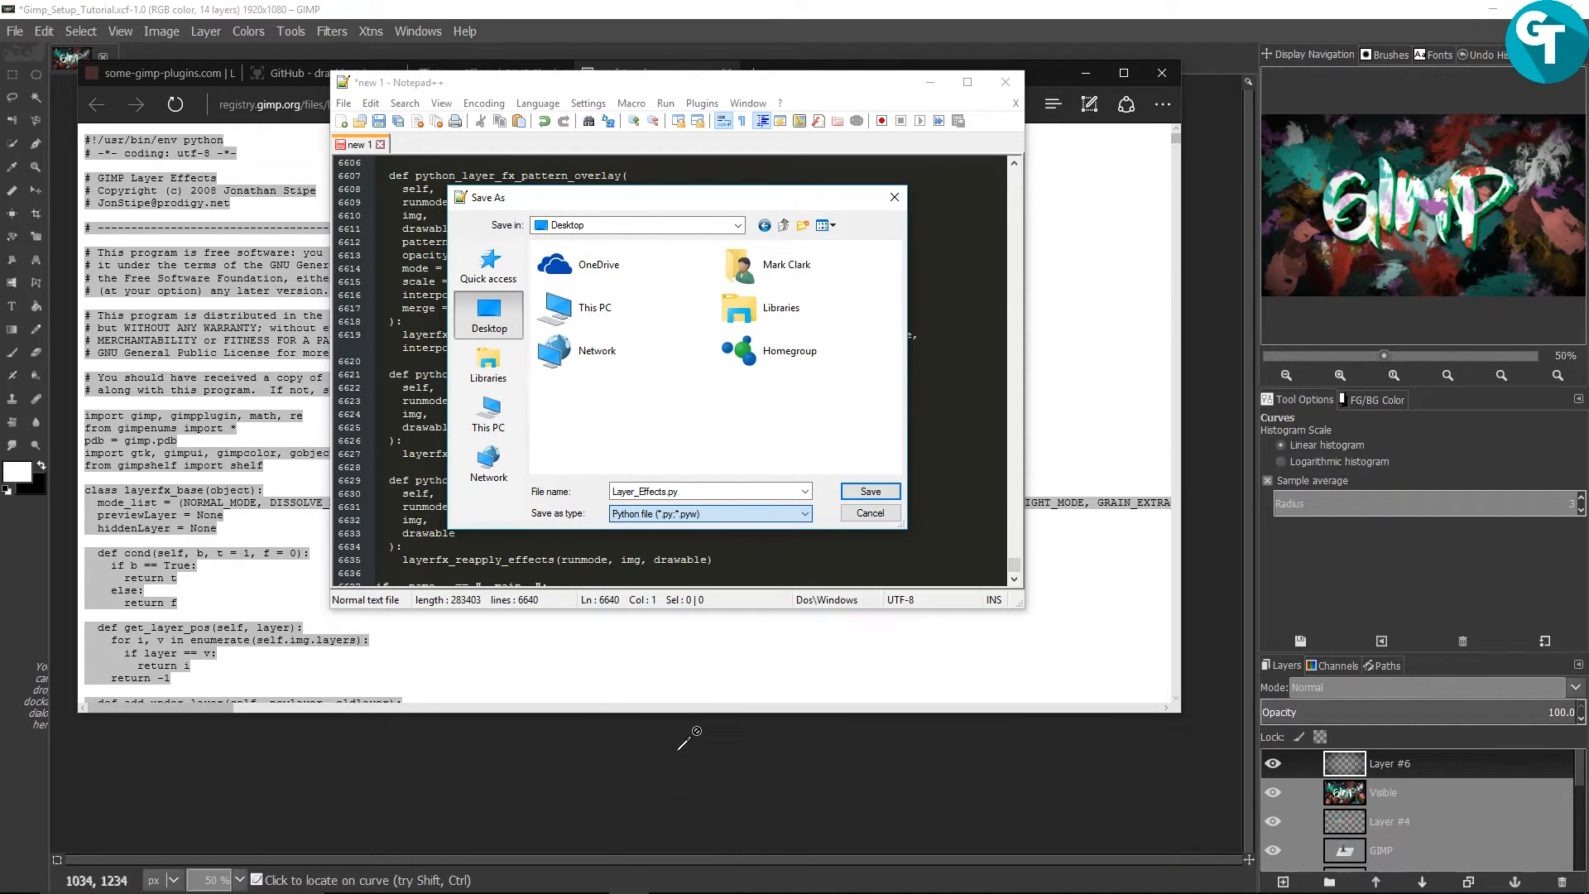
{"action": "left_click", "coordinate": [871, 492]}
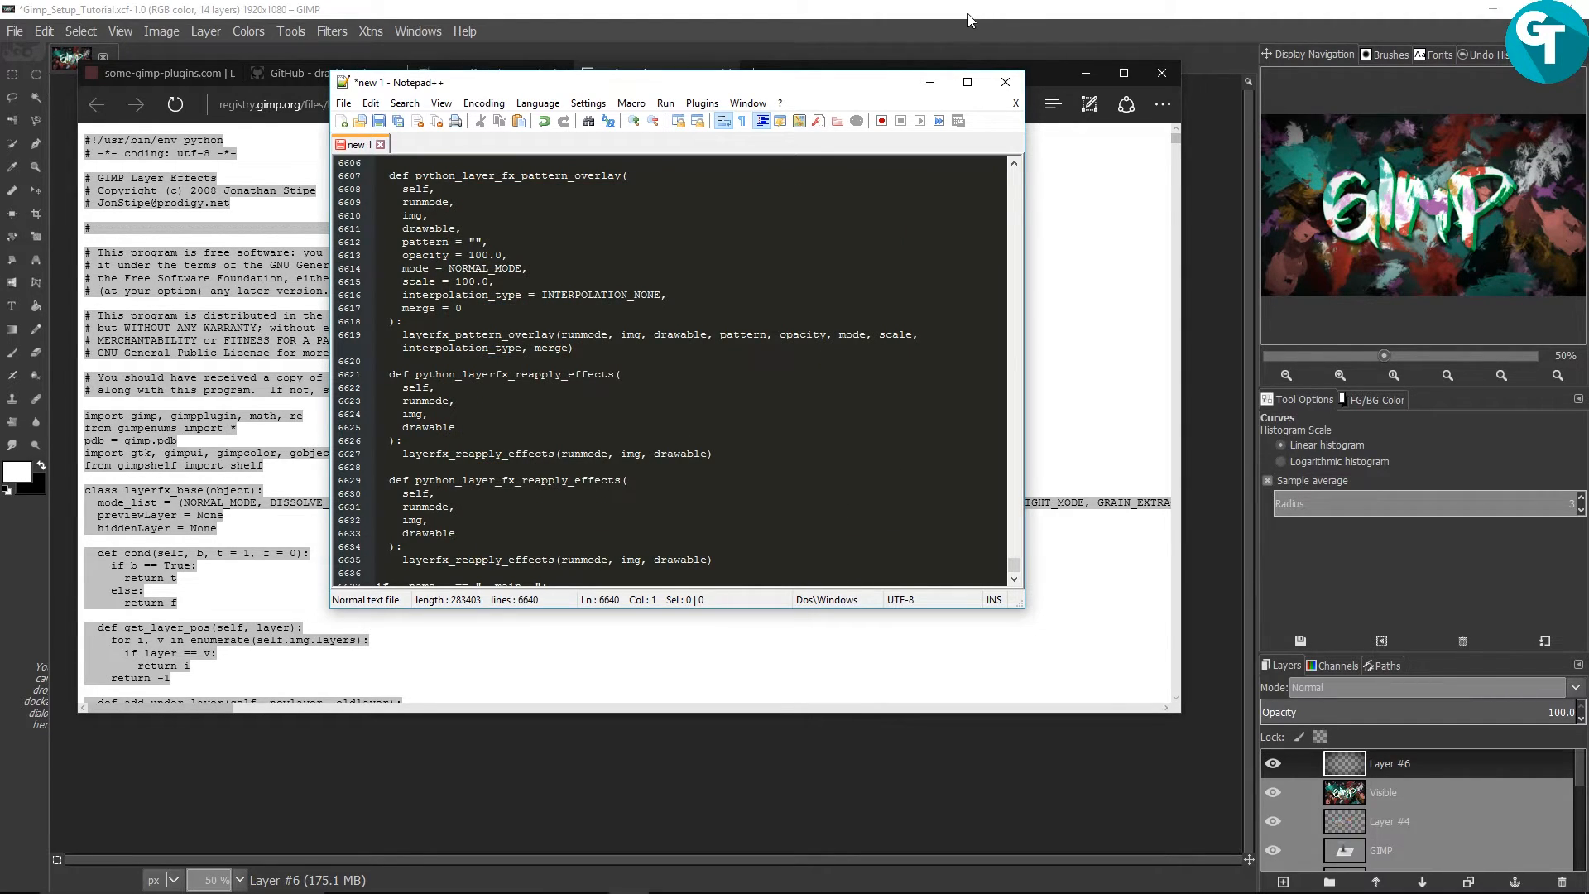
{"action": "left_click", "coordinate": [931, 82]}
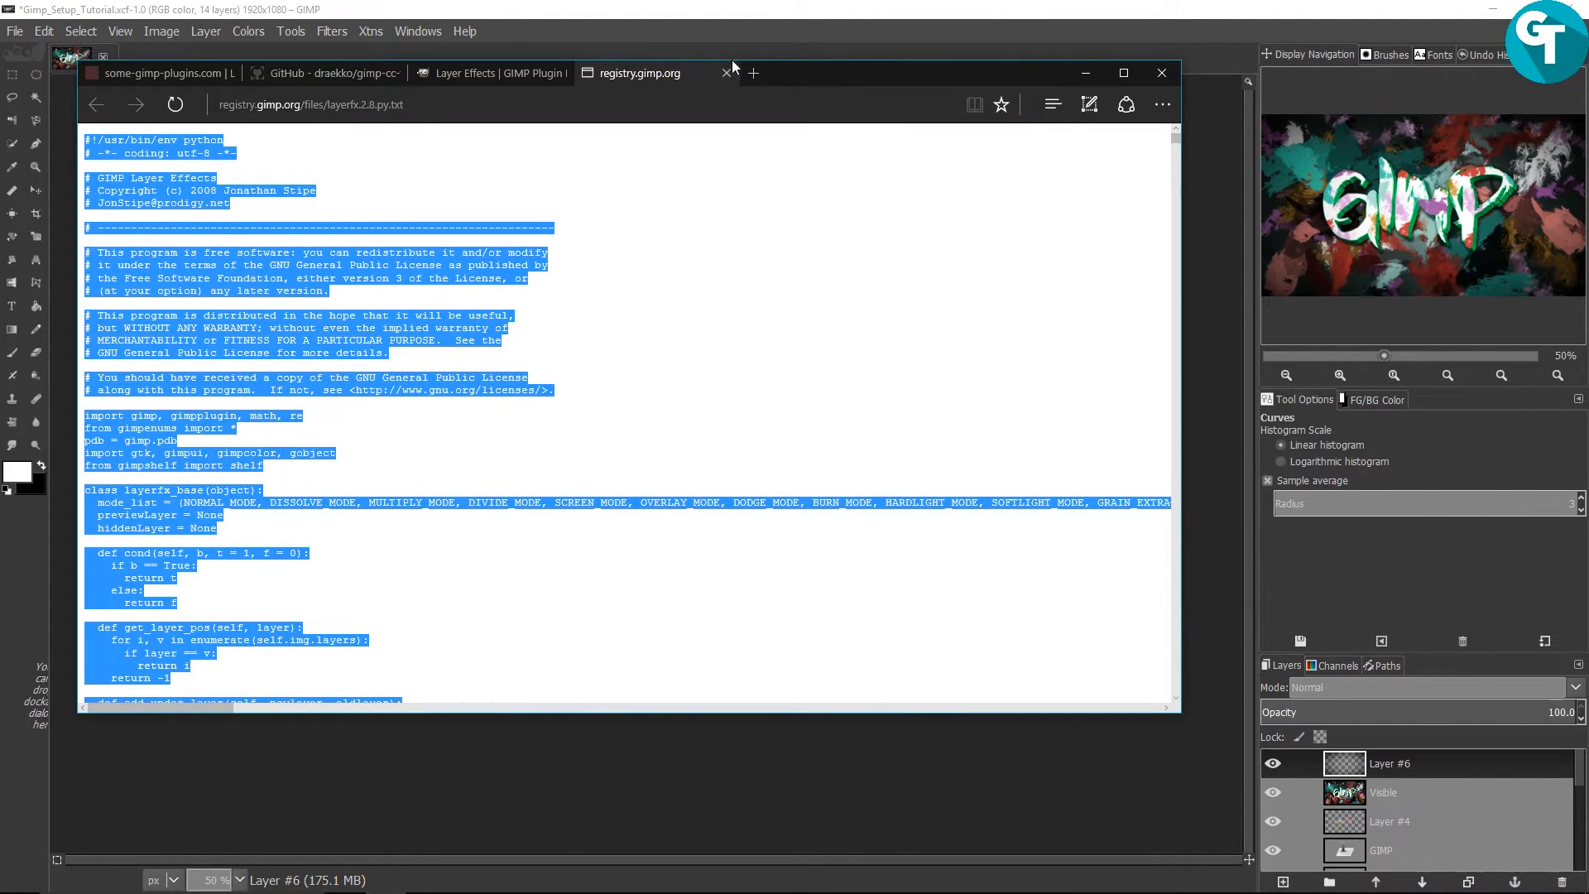
Close the script tab in Edge, copy the Layer Effects page address, and open that address in a new Chrome tab
{"action": "left_click", "coordinate": [721, 75]}
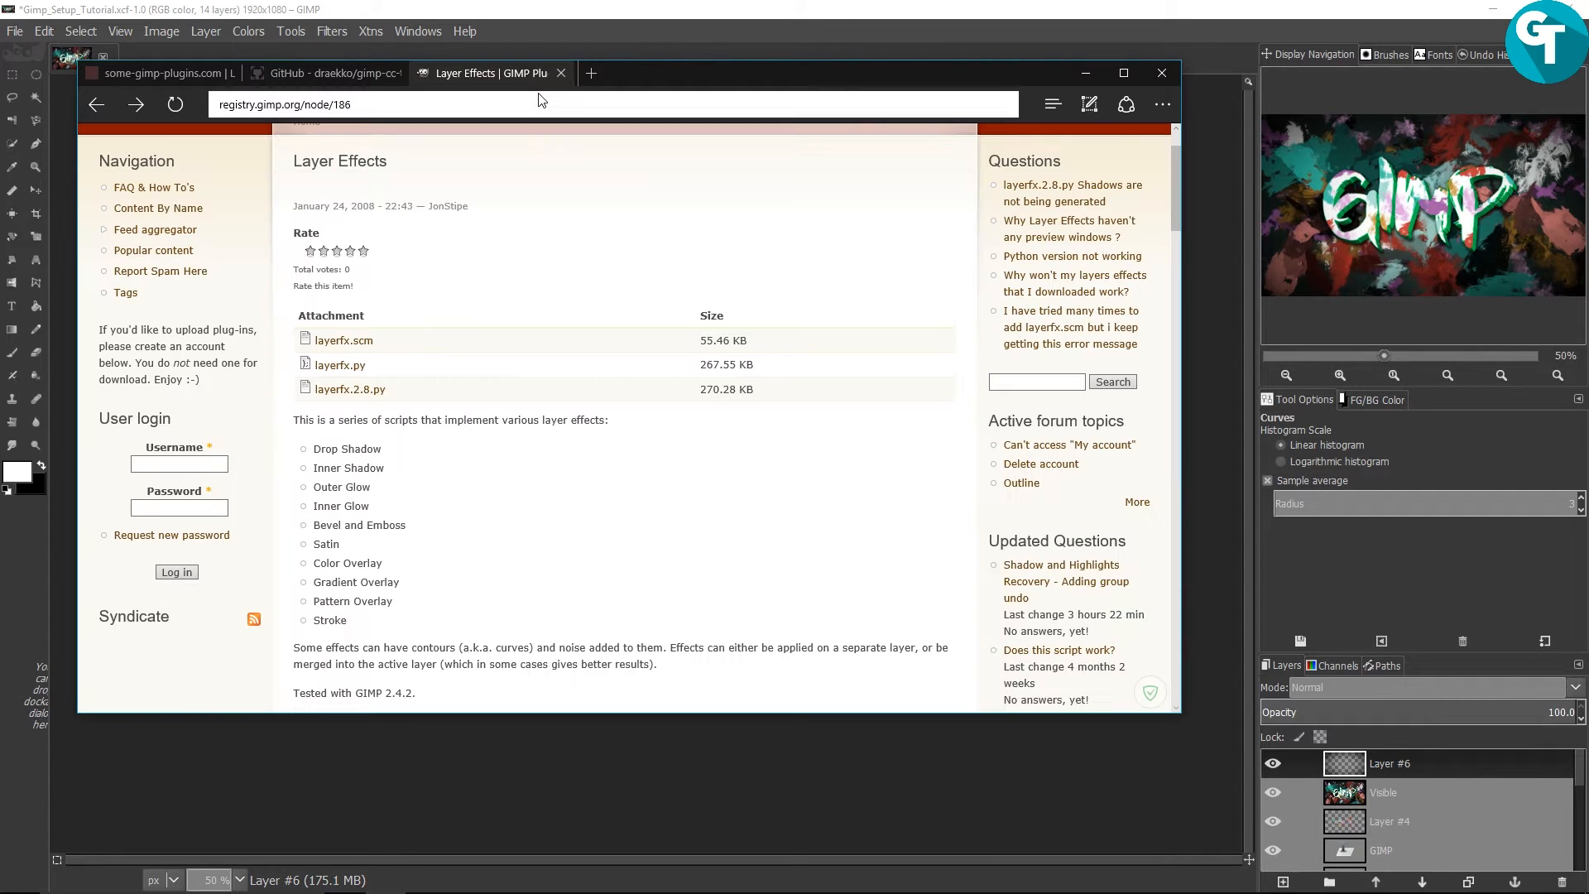
{"action": "left_click", "coordinate": [540, 110]}
{"action": "key", "text": "ctrl+c"}
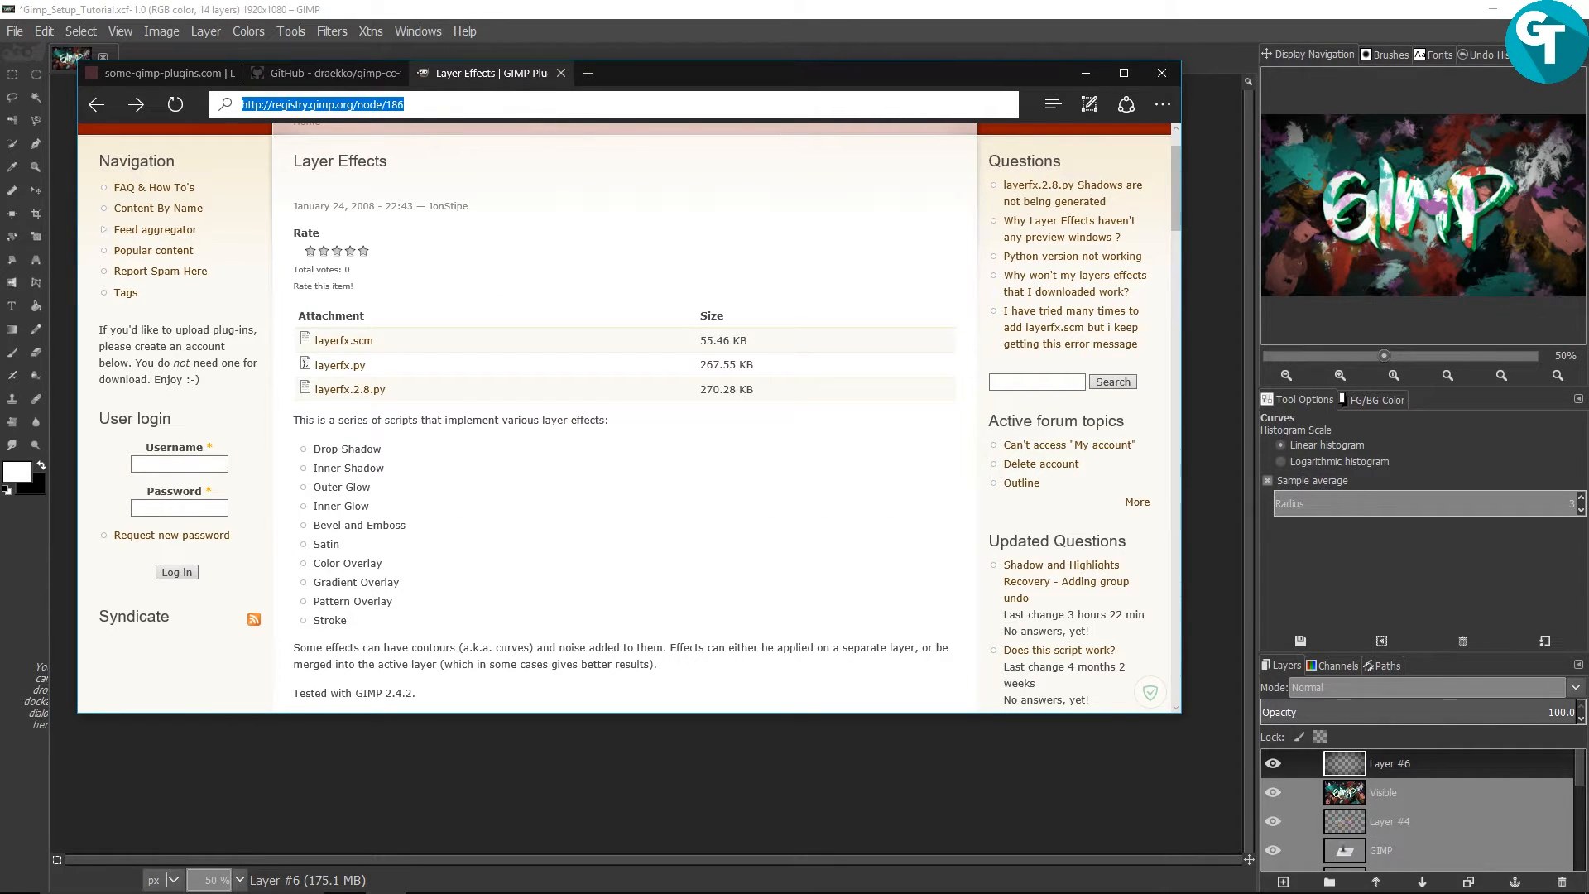
{"action": "left_click", "coordinate": [507, 888]}
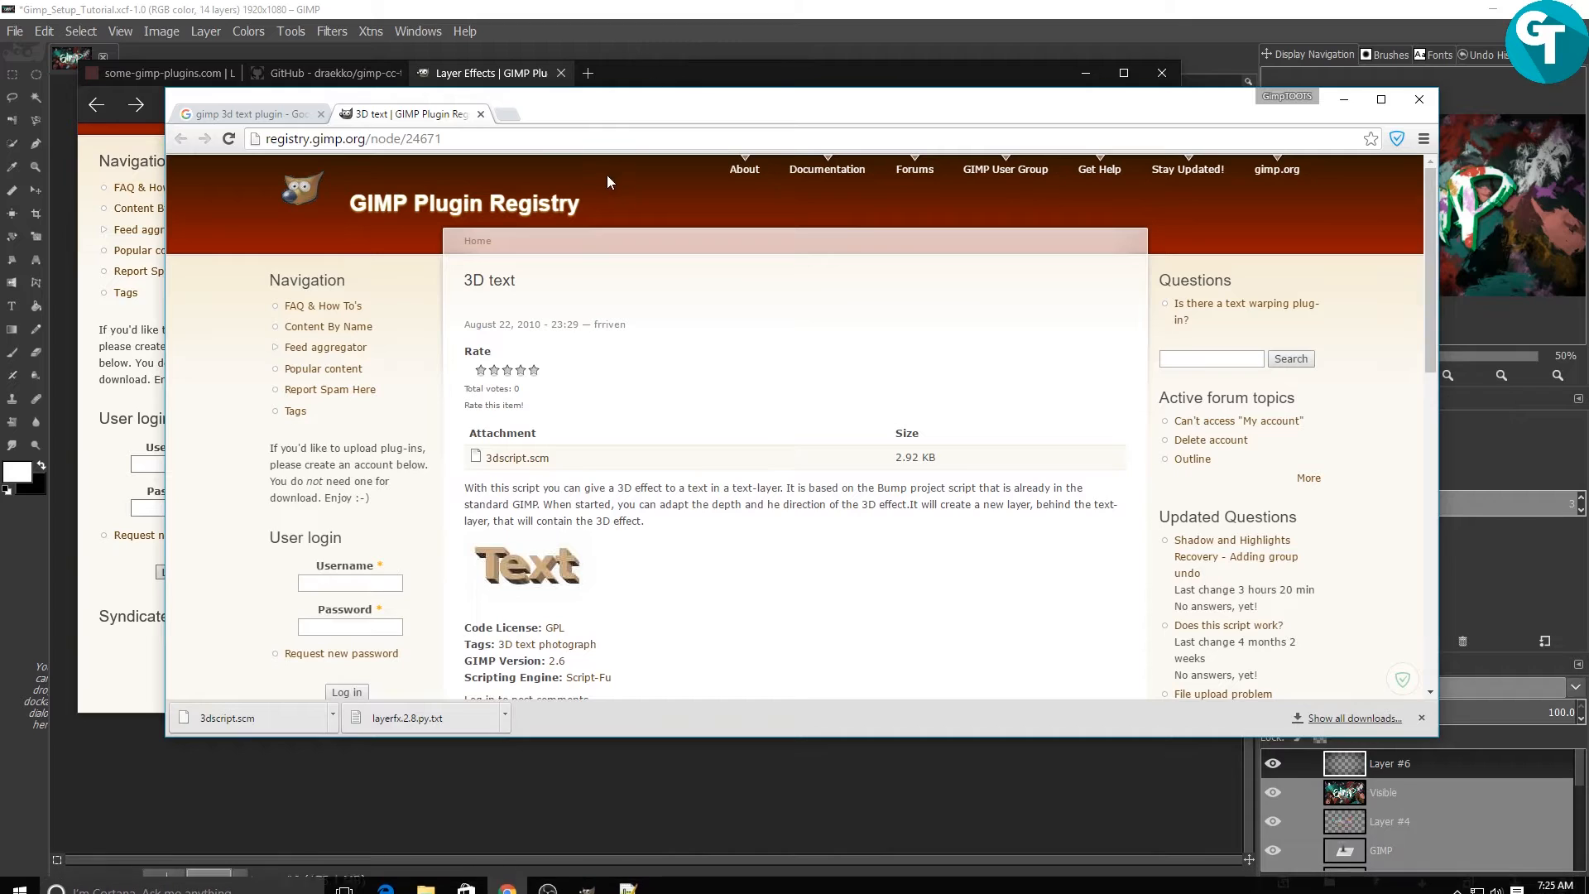
{"action": "left_click", "coordinate": [504, 114]}
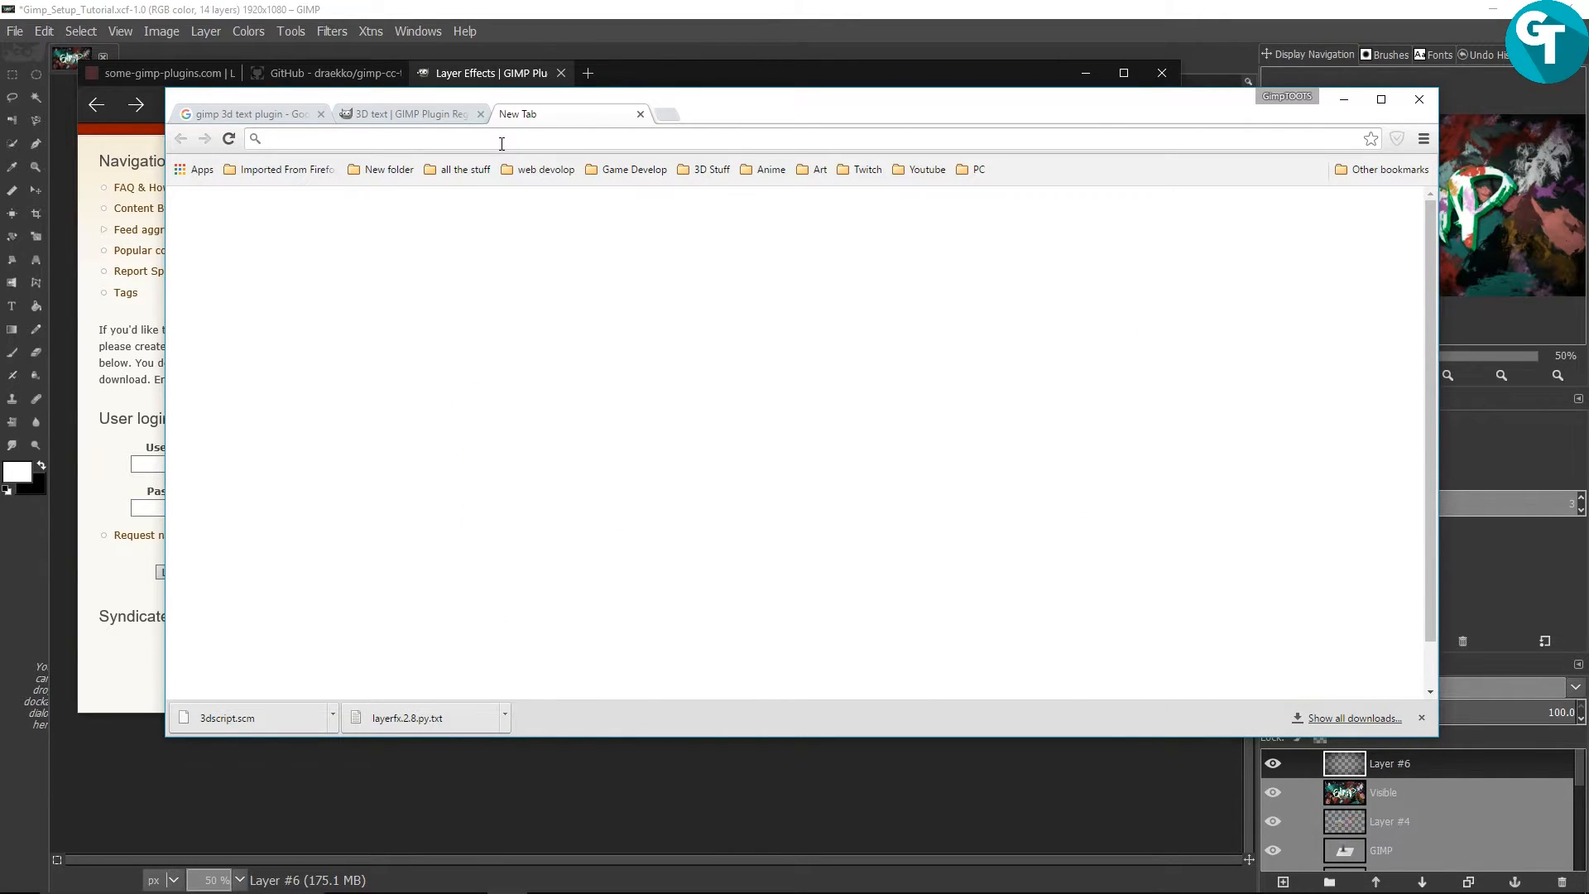
{"action": "key", "text": "ctrl+v"}
{"action": "key", "text": "Return"}
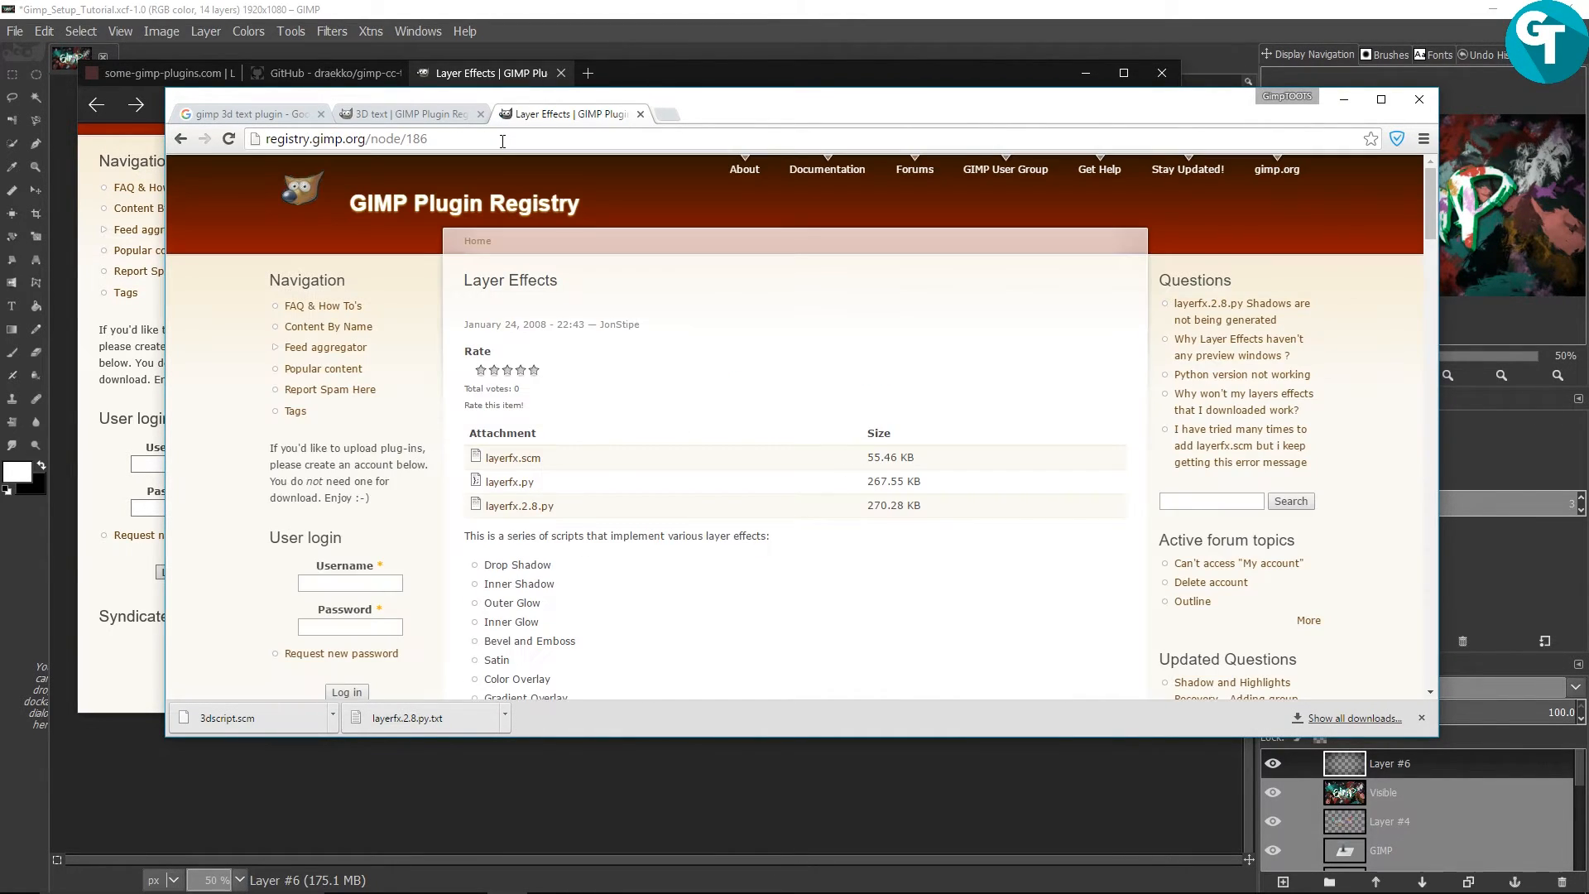
Open the layerfx.2.8.py script from the Layer Effects page and save it to the Desktop as layerfx.2.8.py with the All Files type
{"action": "middle_click", "coordinate": [518, 506]}
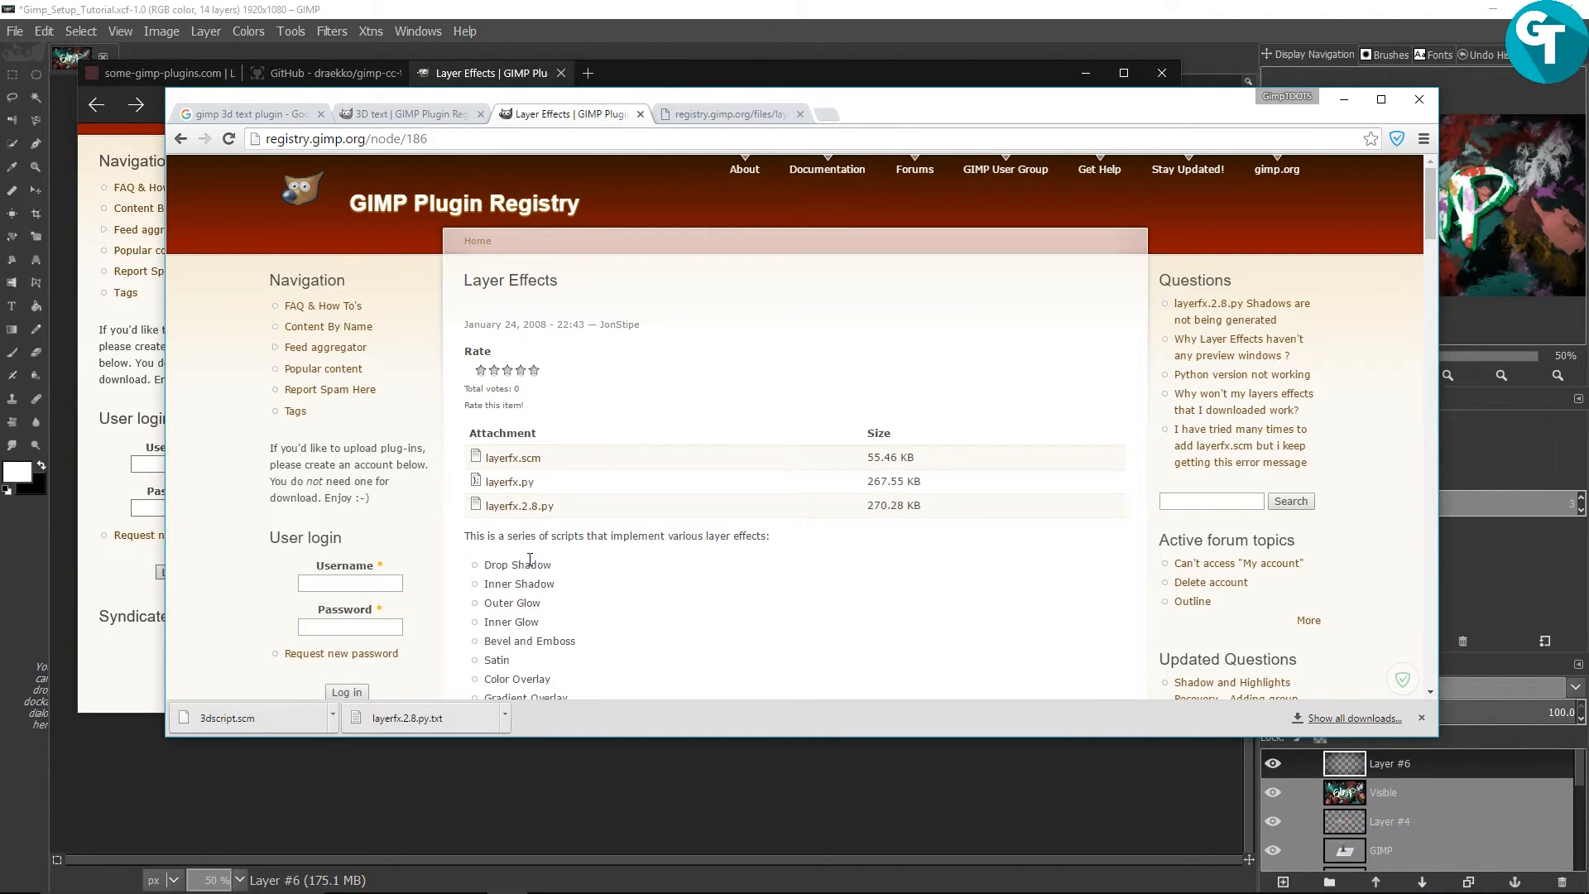
{"action": "left_click", "coordinate": [519, 506]}
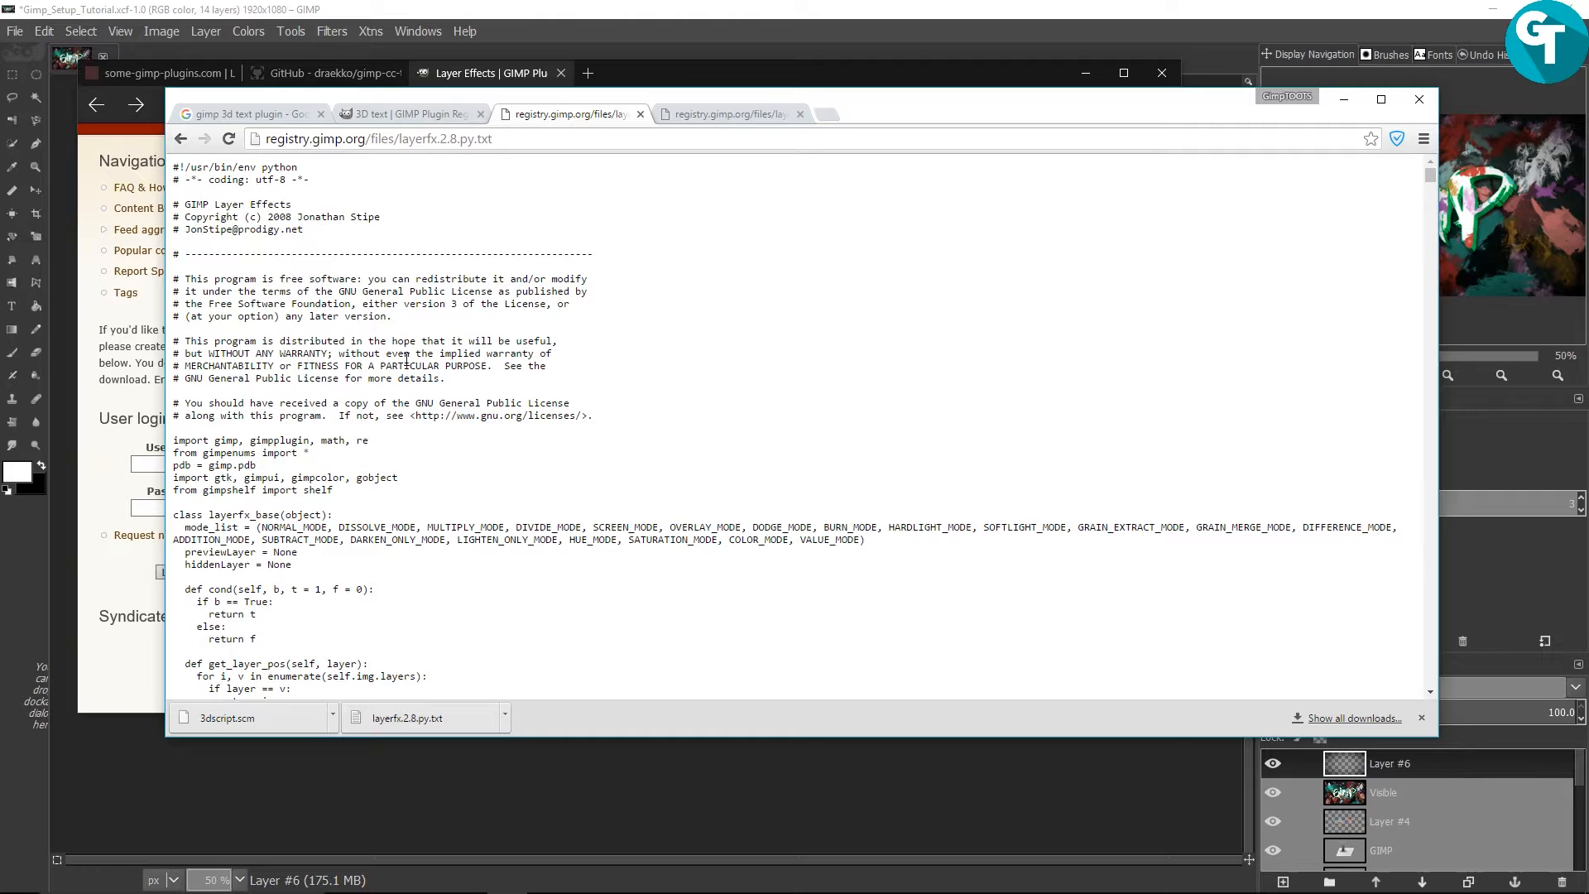
{"action": "right_click", "coordinate": [328, 278]}
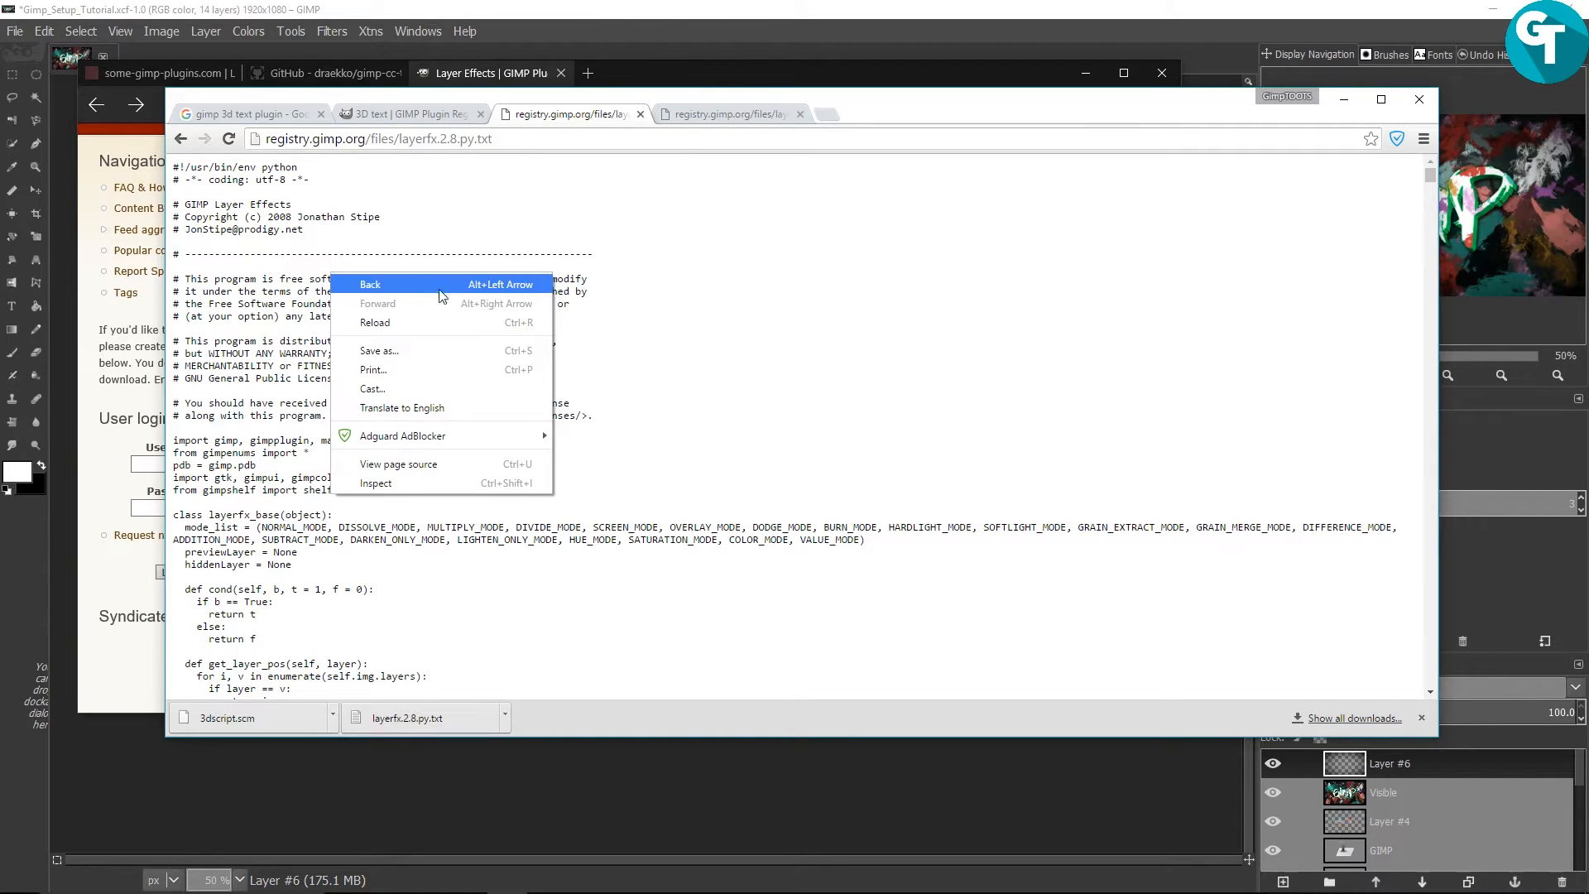
{"action": "left_click", "coordinate": [454, 355]}
{"action": "left_click", "coordinate": [668, 469]}
{"action": "left_click", "coordinate": [513, 500]}
{"action": "left_click", "coordinate": [549, 447]}
{"action": "double_click", "coordinate": [320, 453]}
{"action": "left_click", "coordinate": [354, 448]}
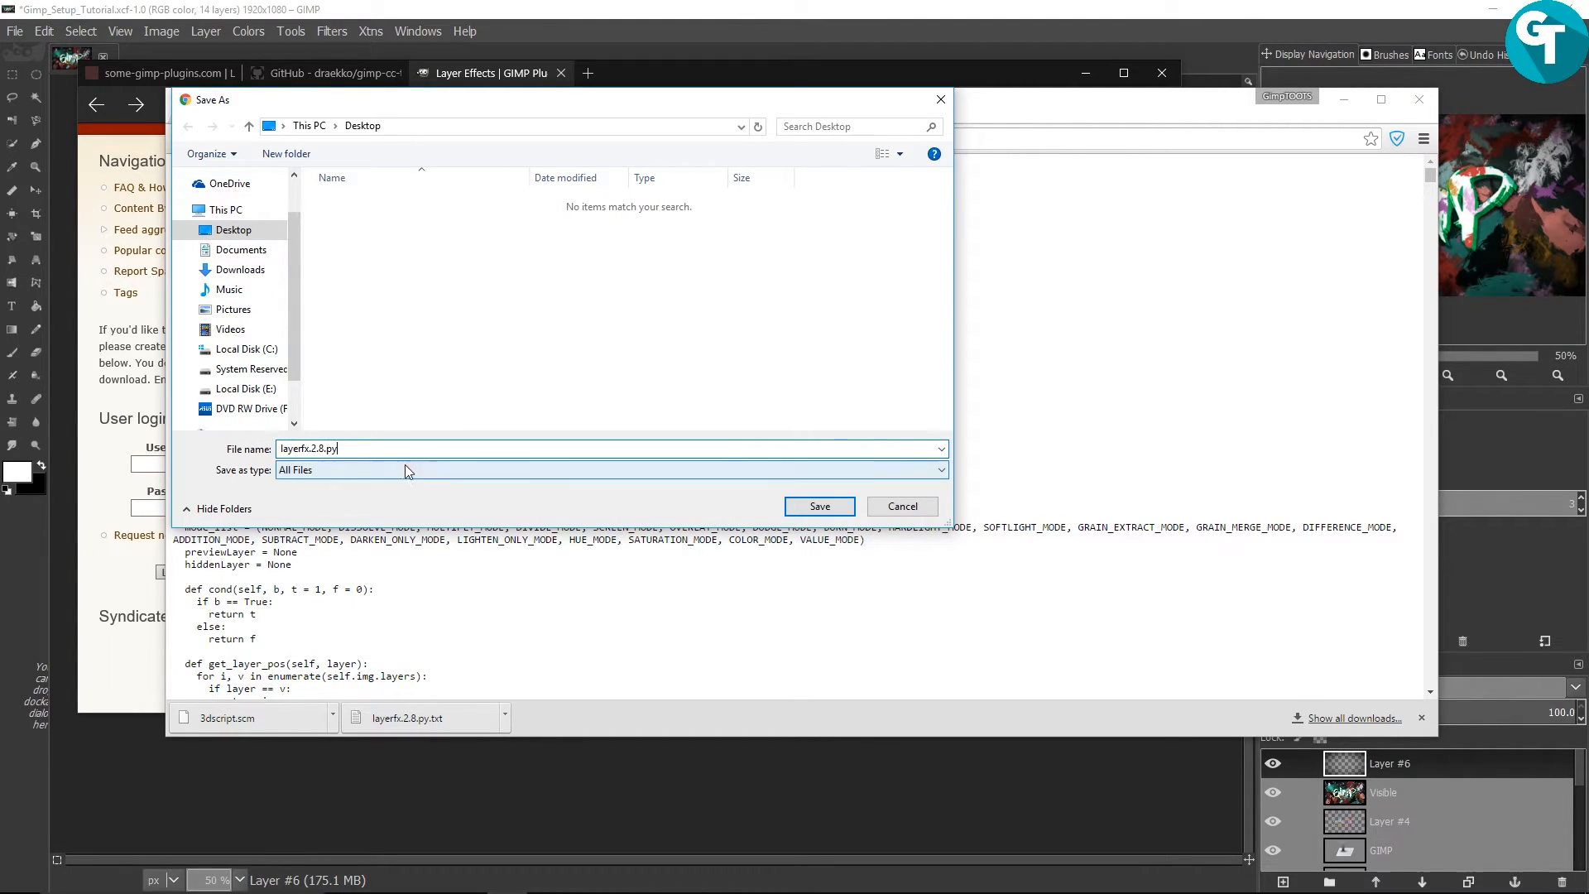
{"action": "left_click", "coordinate": [822, 506]}
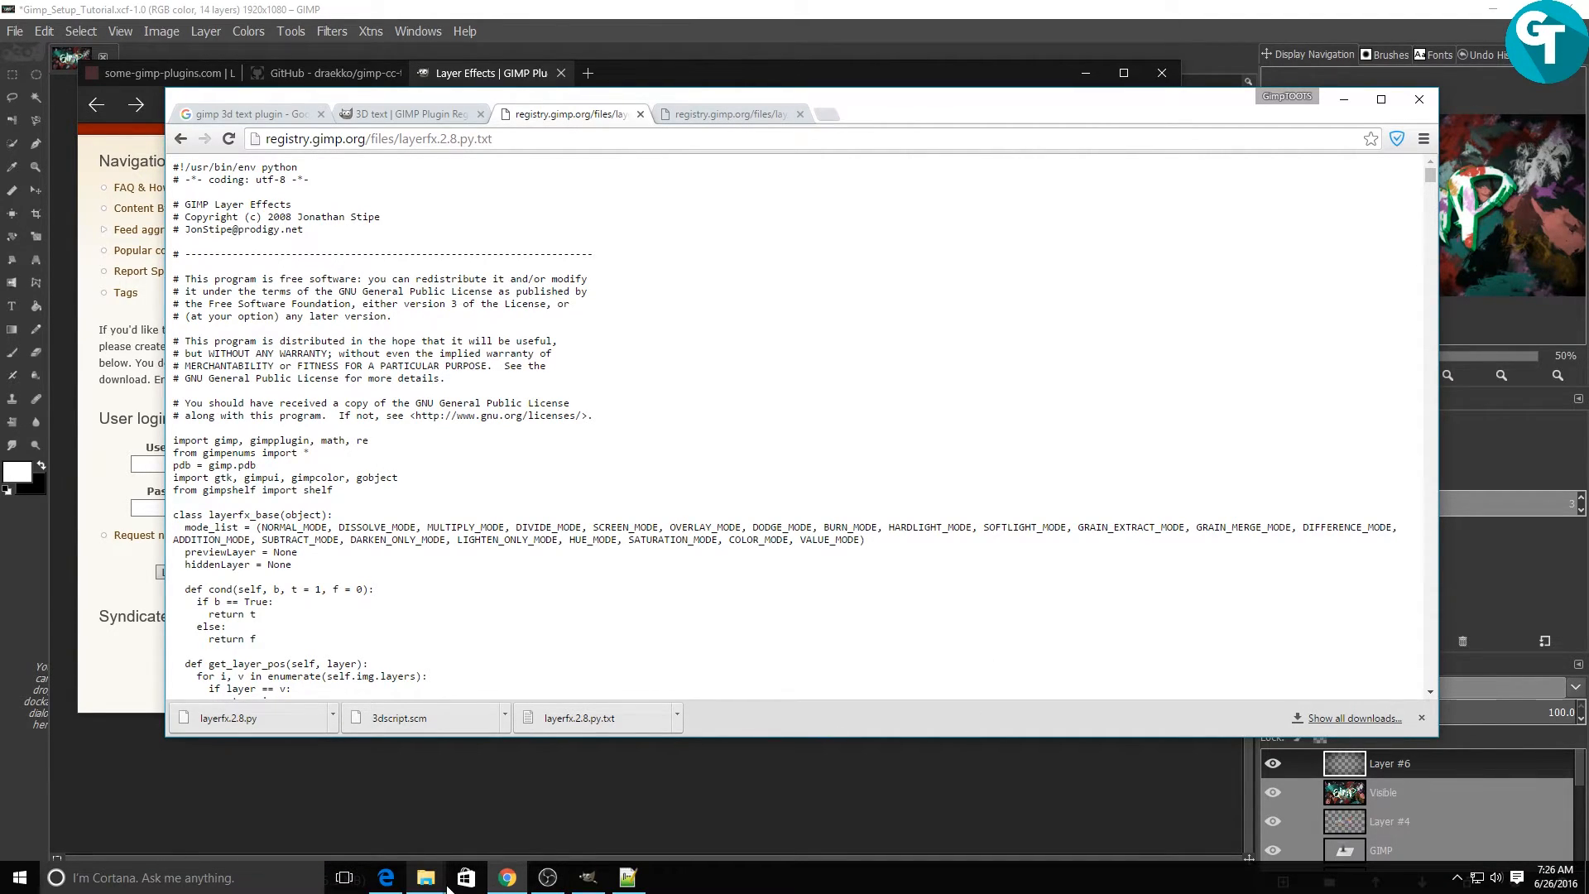
Switch to File Explorer, show the Desktop folder, and cut the layerfx.2.8.py file
{"action": "left_click", "coordinate": [427, 877]}
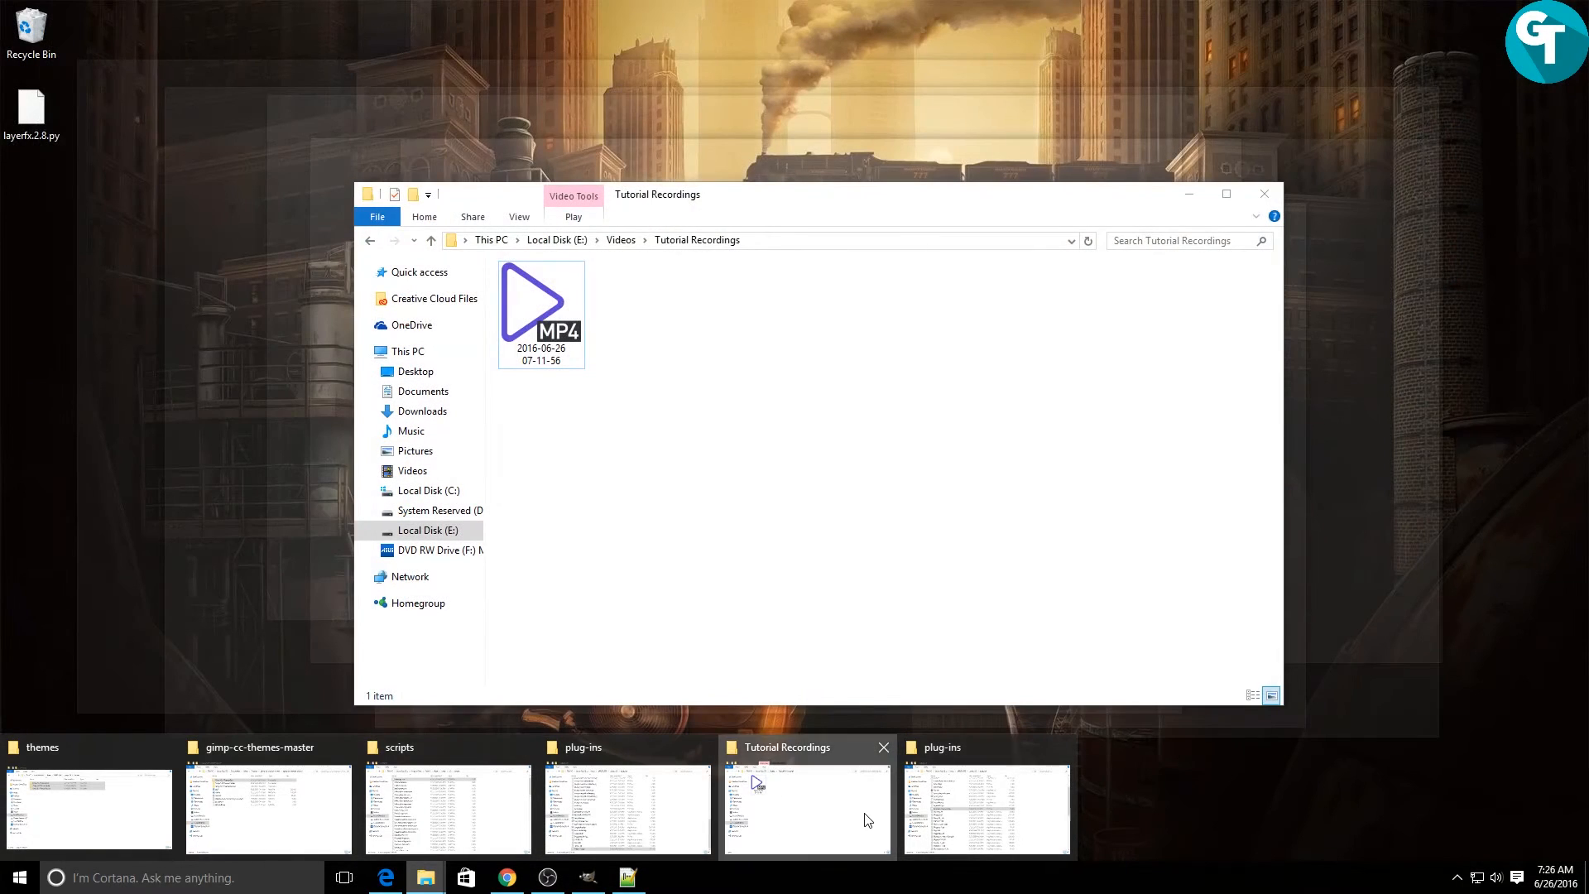
{"action": "left_click", "coordinate": [803, 811]}
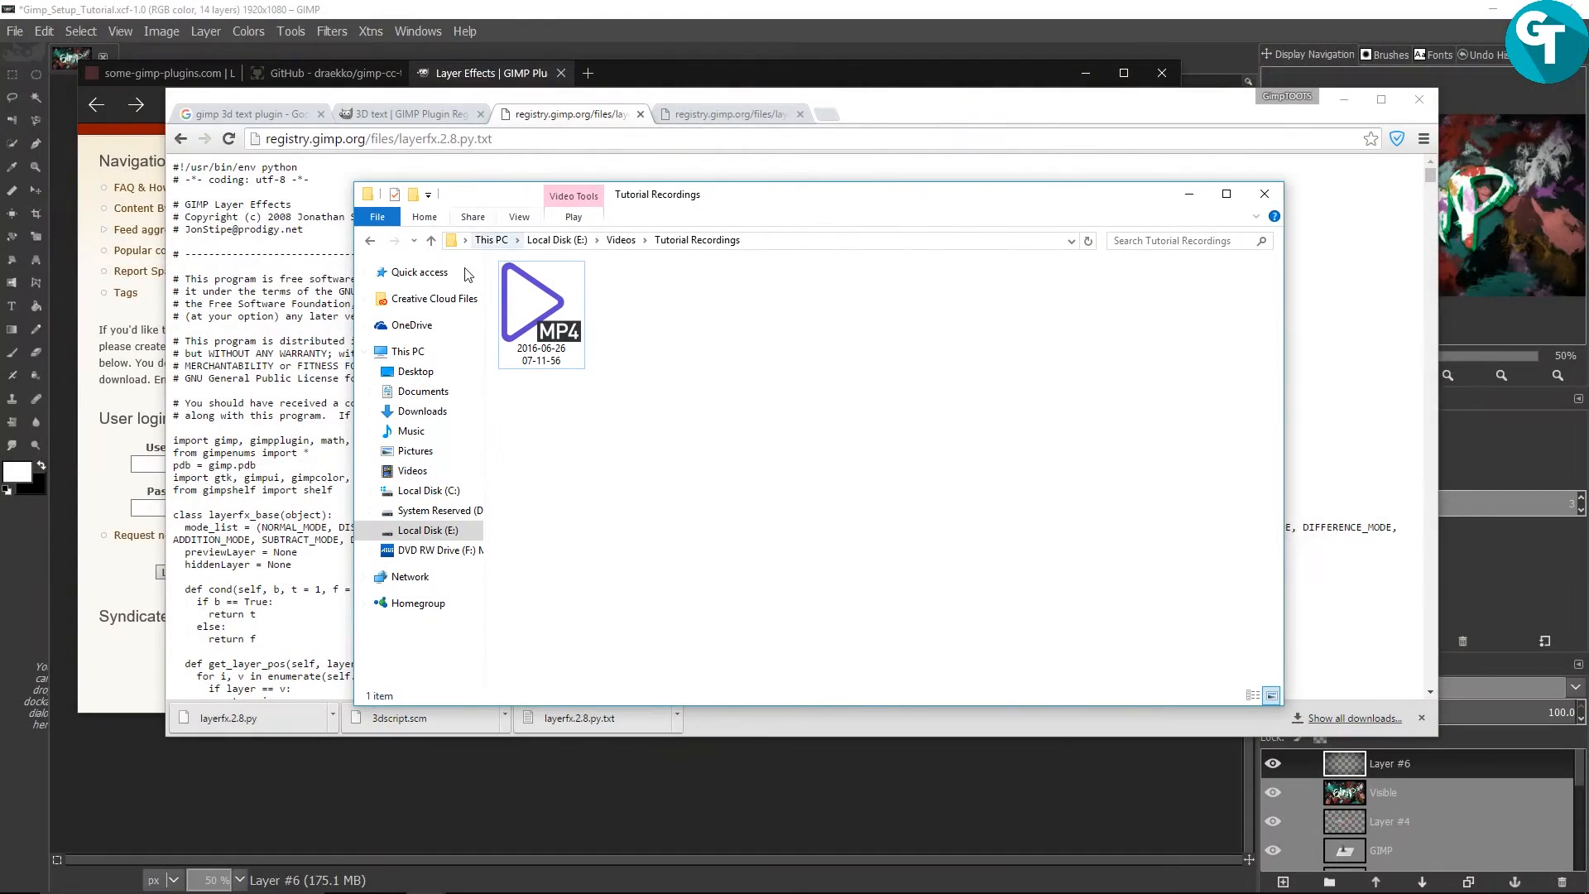
{"action": "left_click", "coordinate": [397, 352]}
{"action": "left_click", "coordinate": [414, 371]}
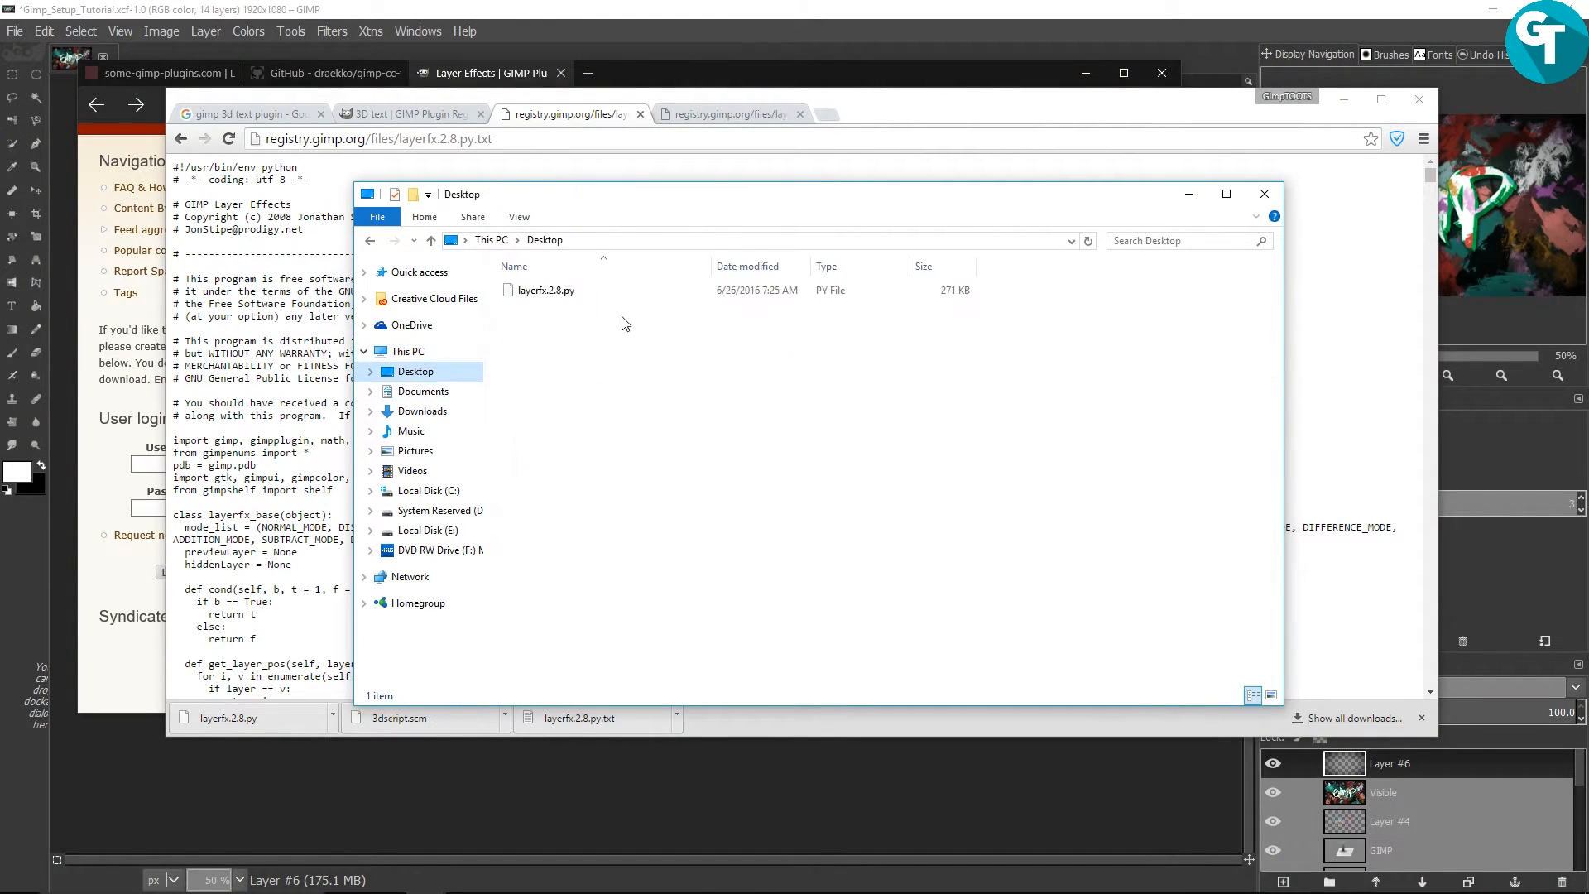
{"action": "double_click", "coordinate": [582, 291]}
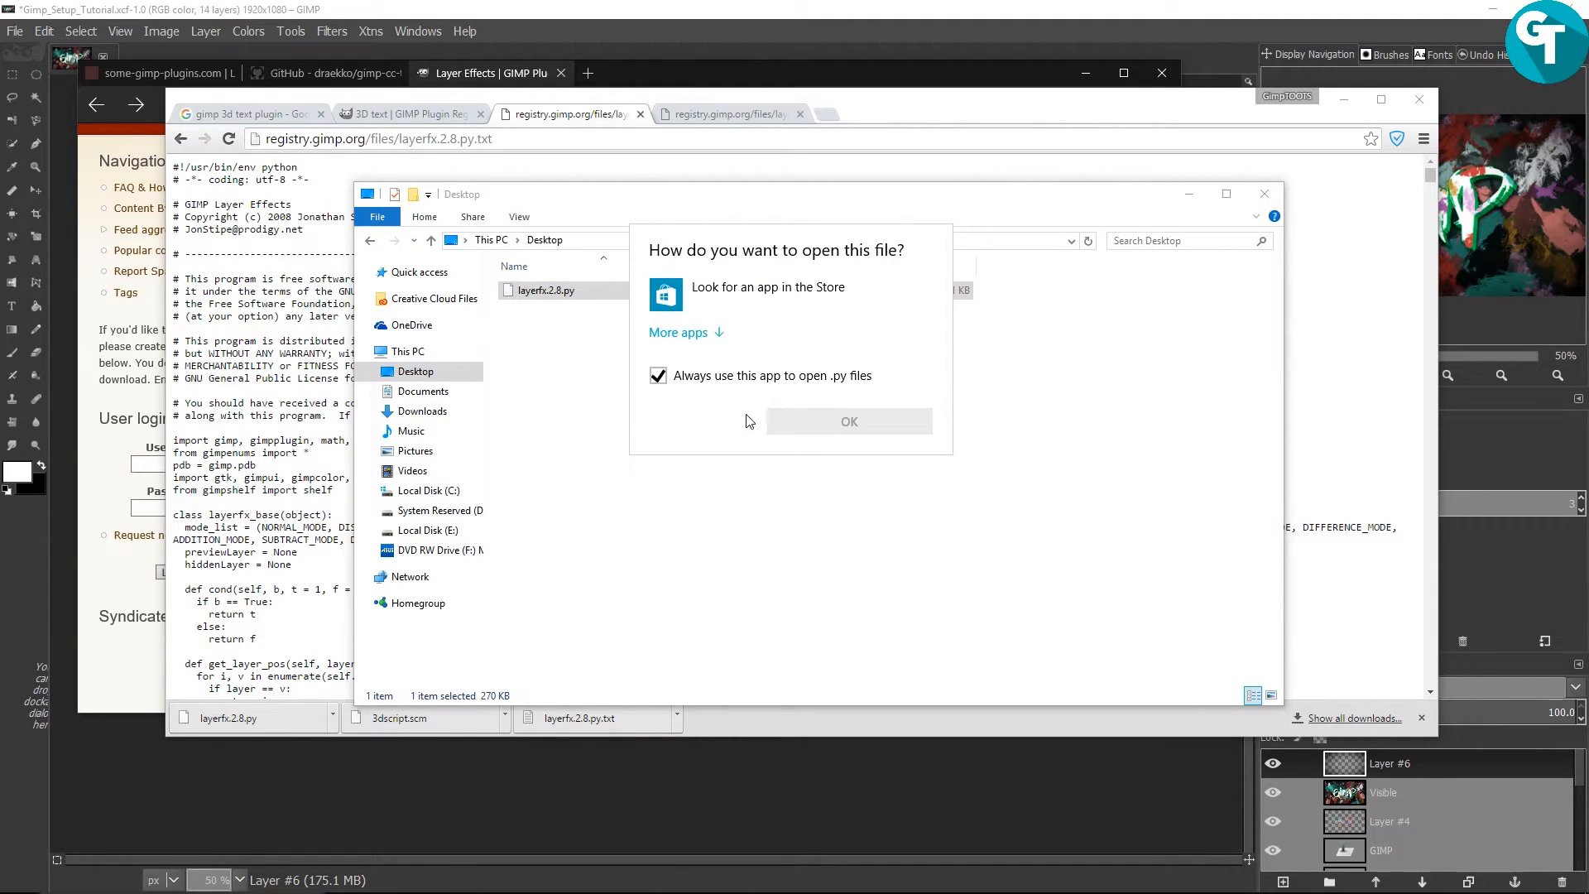
{"action": "left_click", "coordinate": [586, 367]}
{"action": "right_click", "coordinate": [593, 298]}
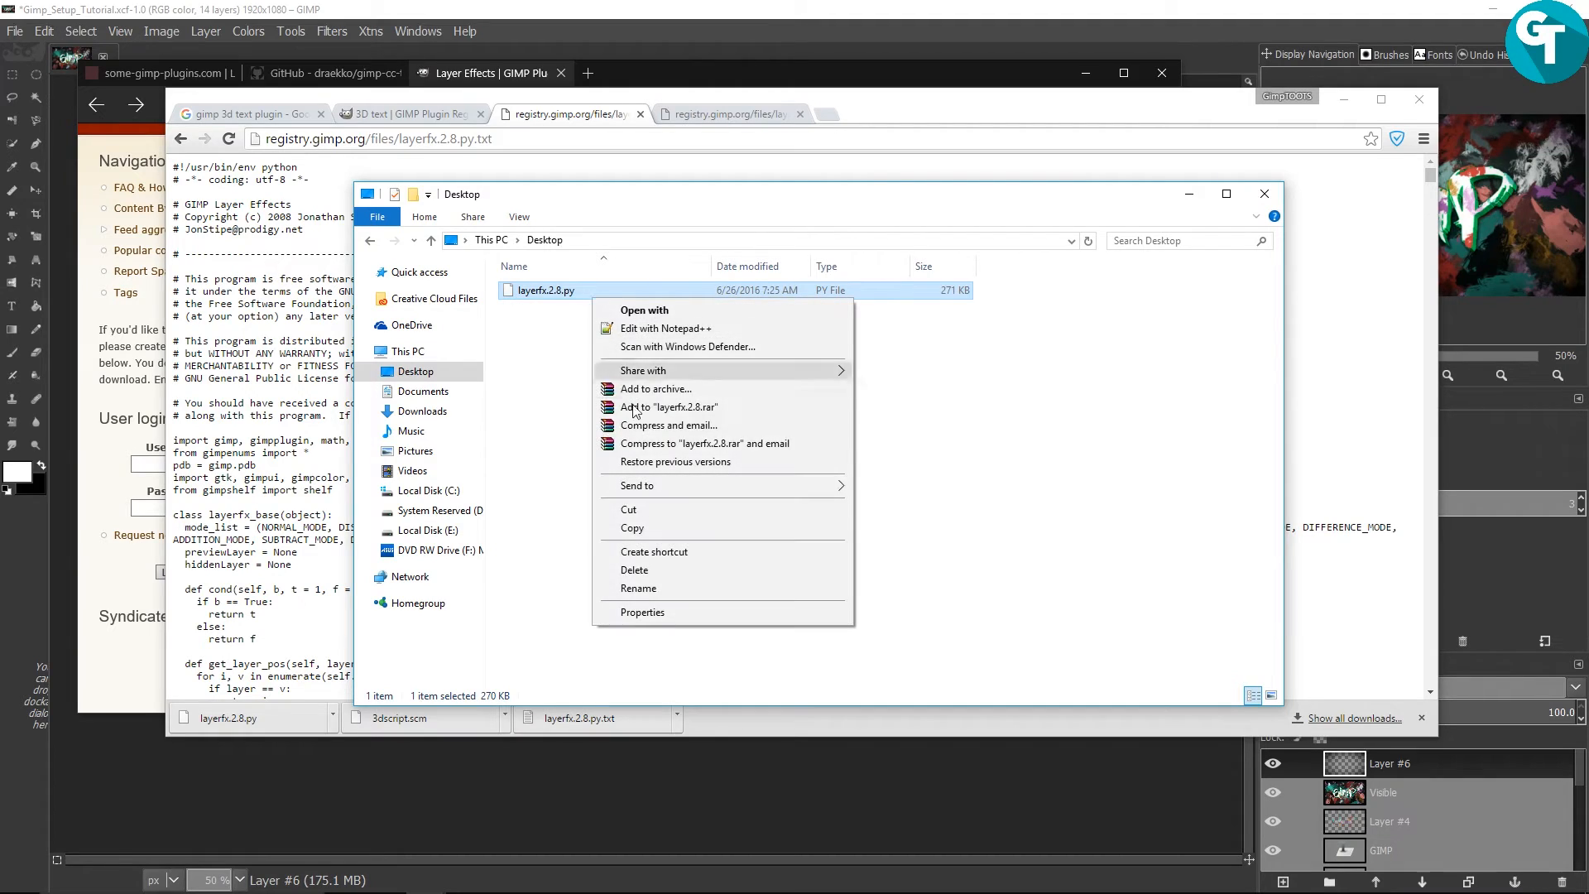
{"action": "left_click", "coordinate": [654, 508]}
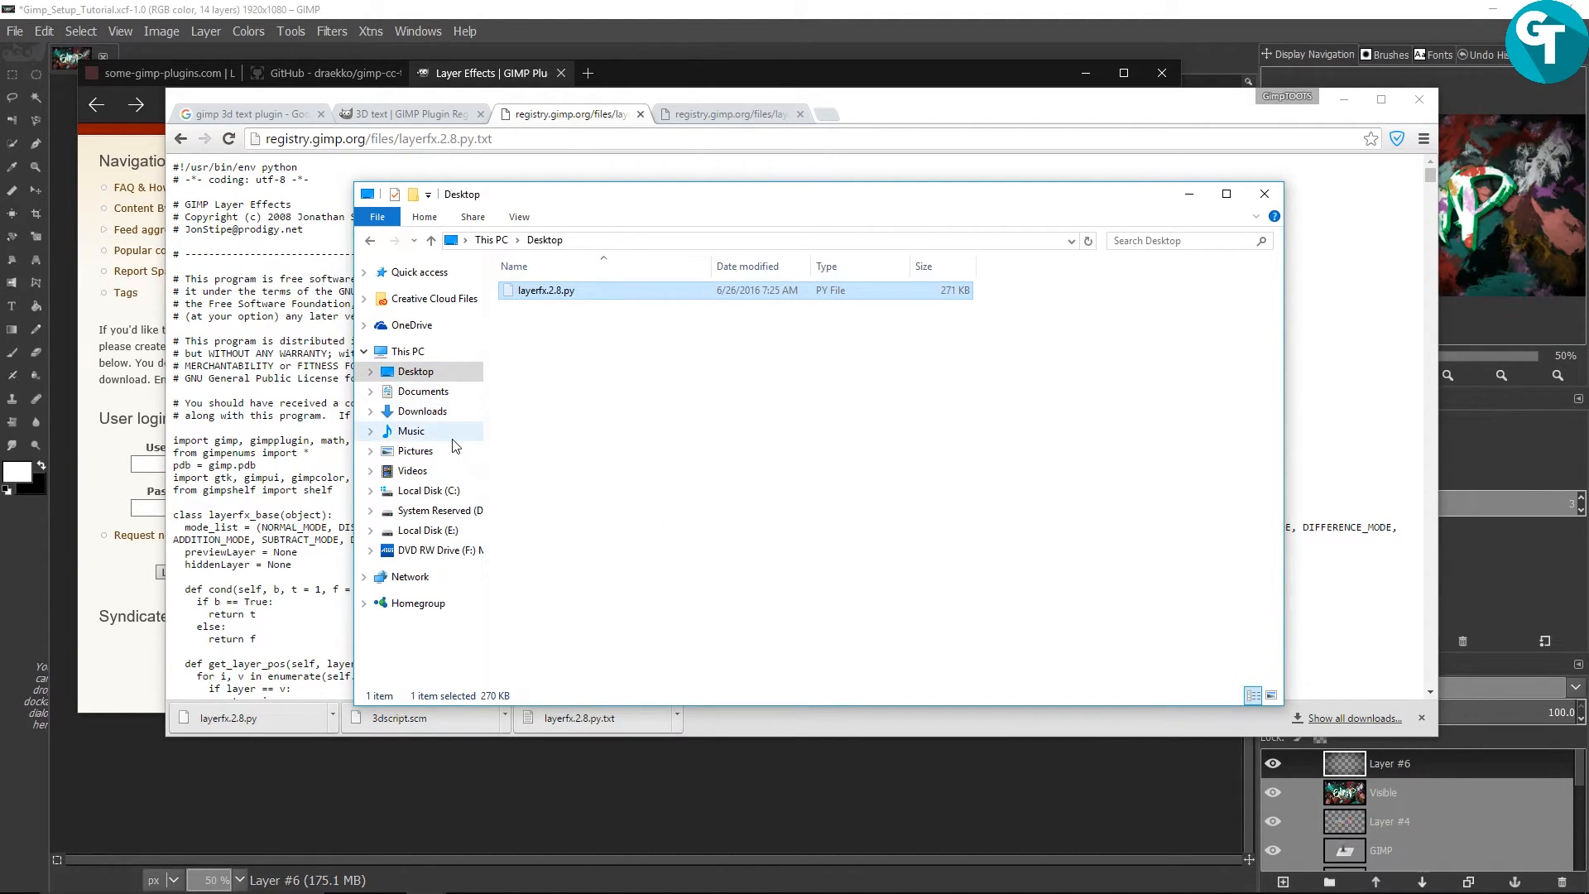
Paste layerfx.2.8.py into the .gimp-2.8\plug-ins folder of the user profile on drive C:, replacing the existing copy
{"action": "left_click", "coordinate": [449, 492]}
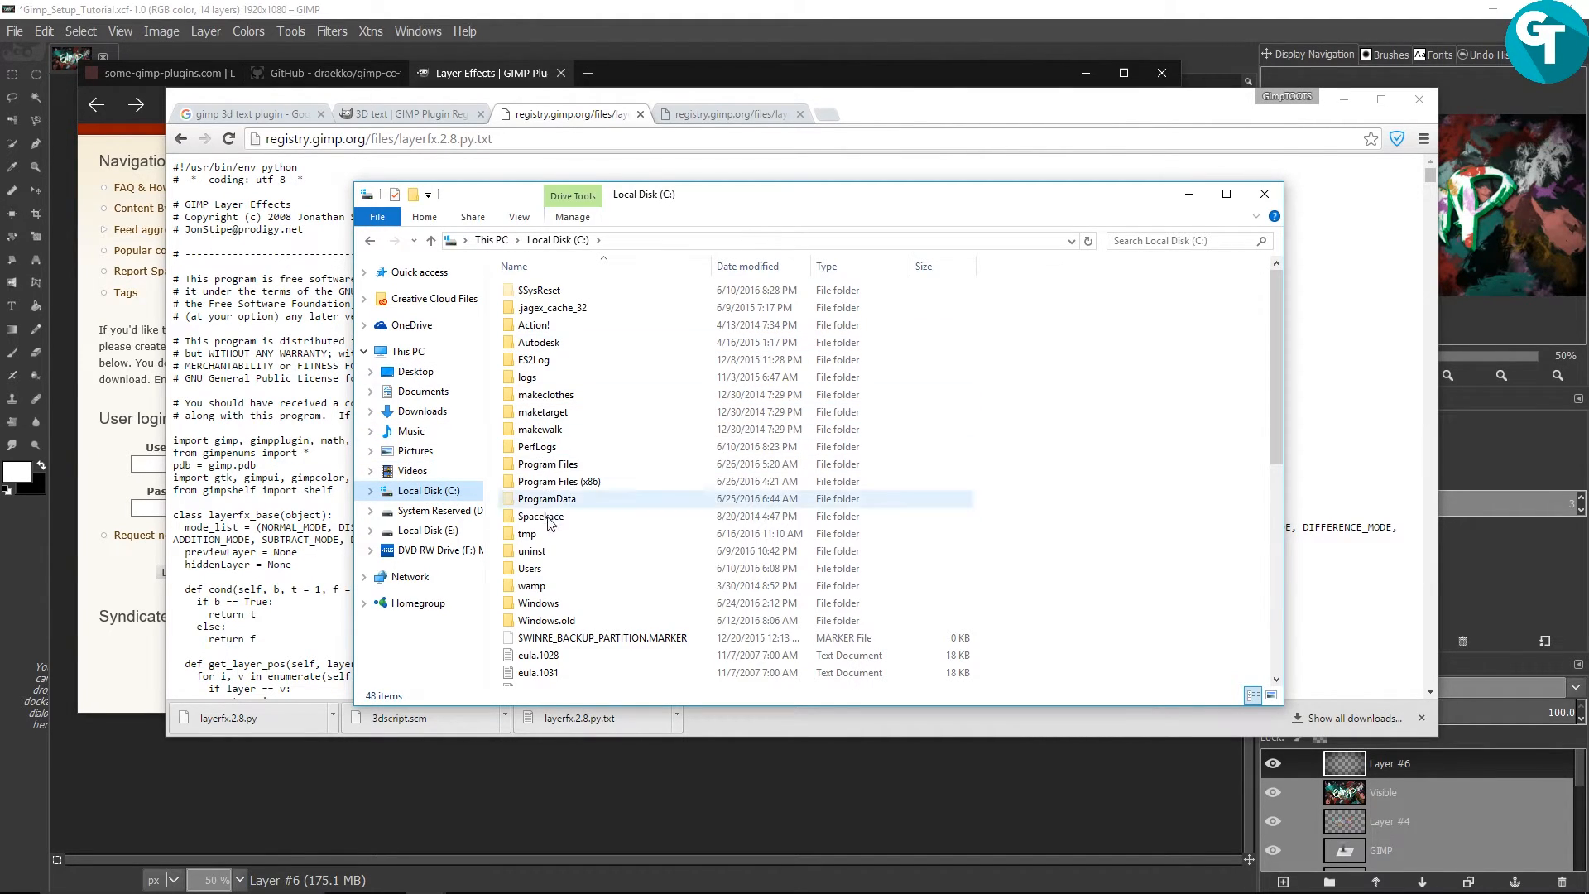
{"action": "double_click", "coordinate": [551, 464]}
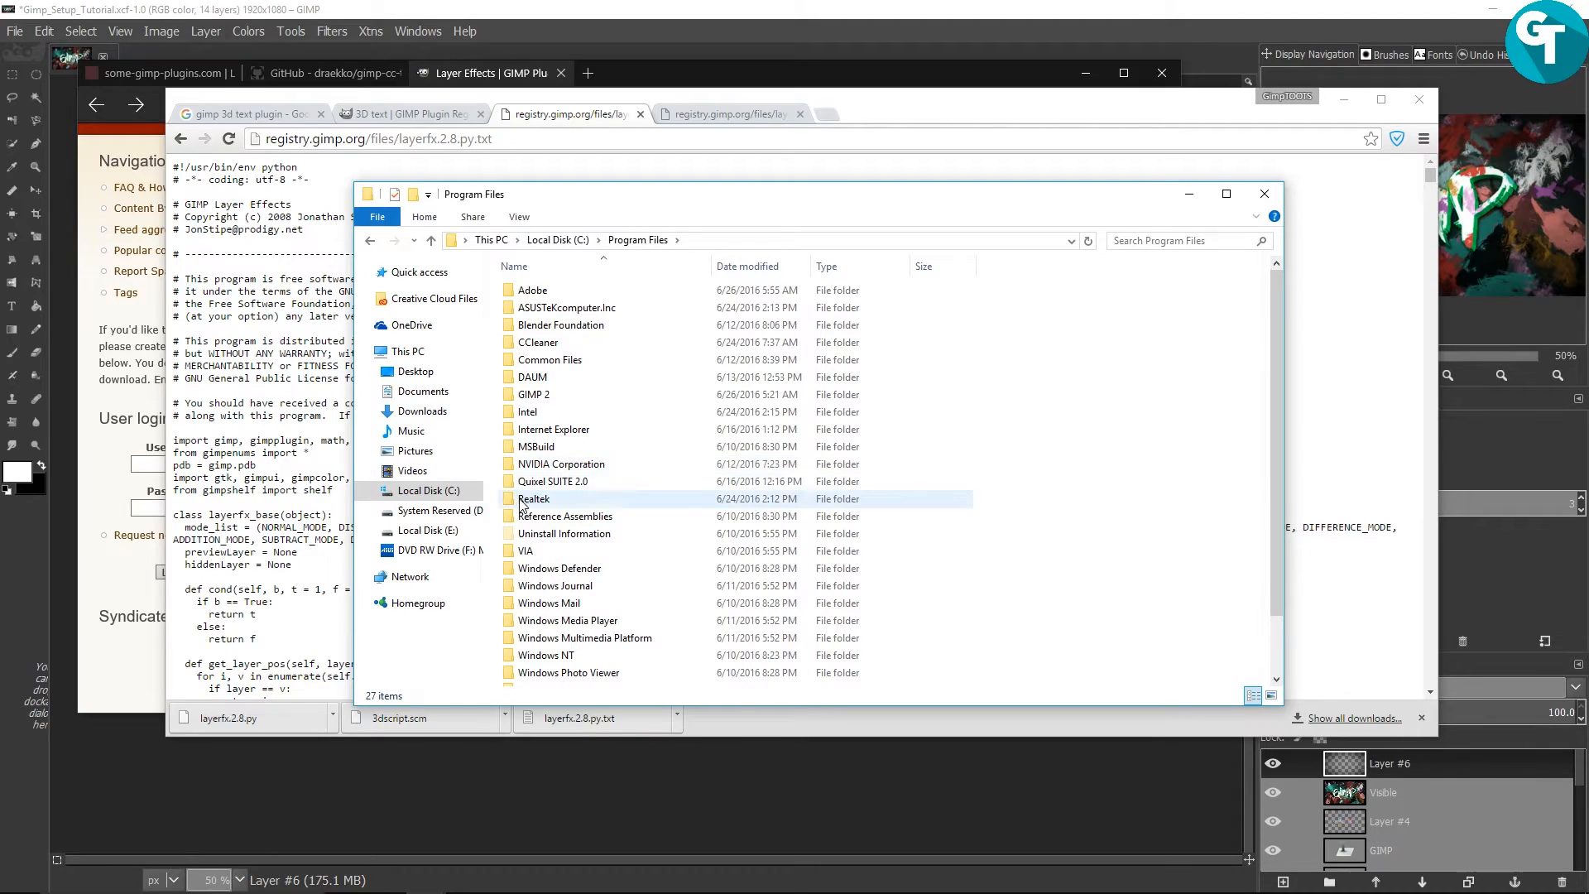
{"action": "left_click", "coordinate": [430, 491]}
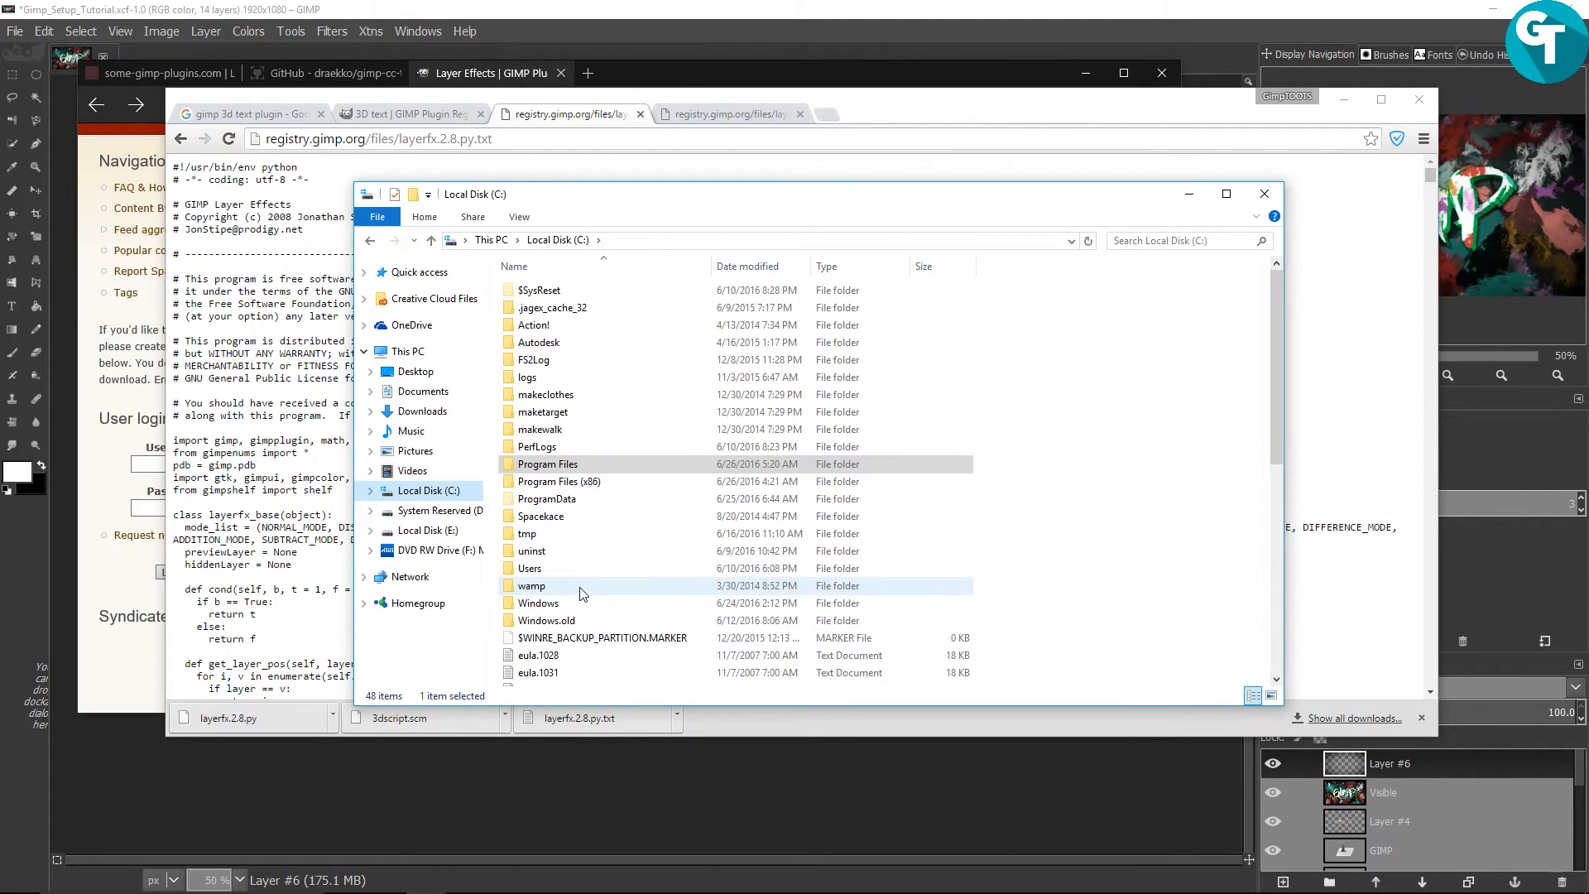
{"action": "double_click", "coordinate": [530, 569]}
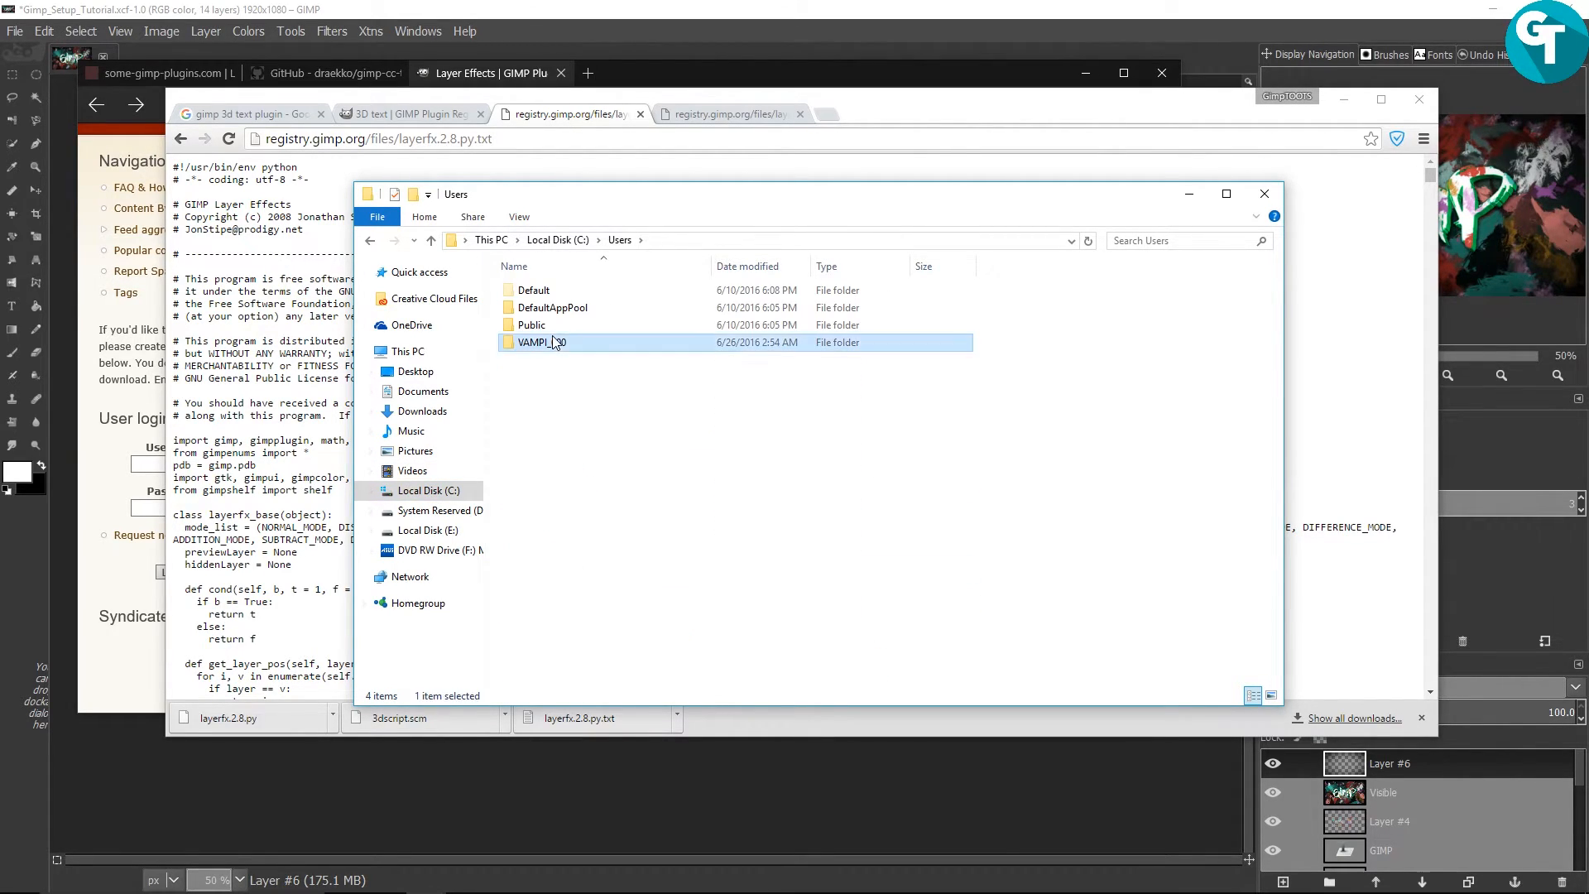
{"action": "double_click", "coordinate": [553, 339]}
{"action": "double_click", "coordinate": [553, 327]}
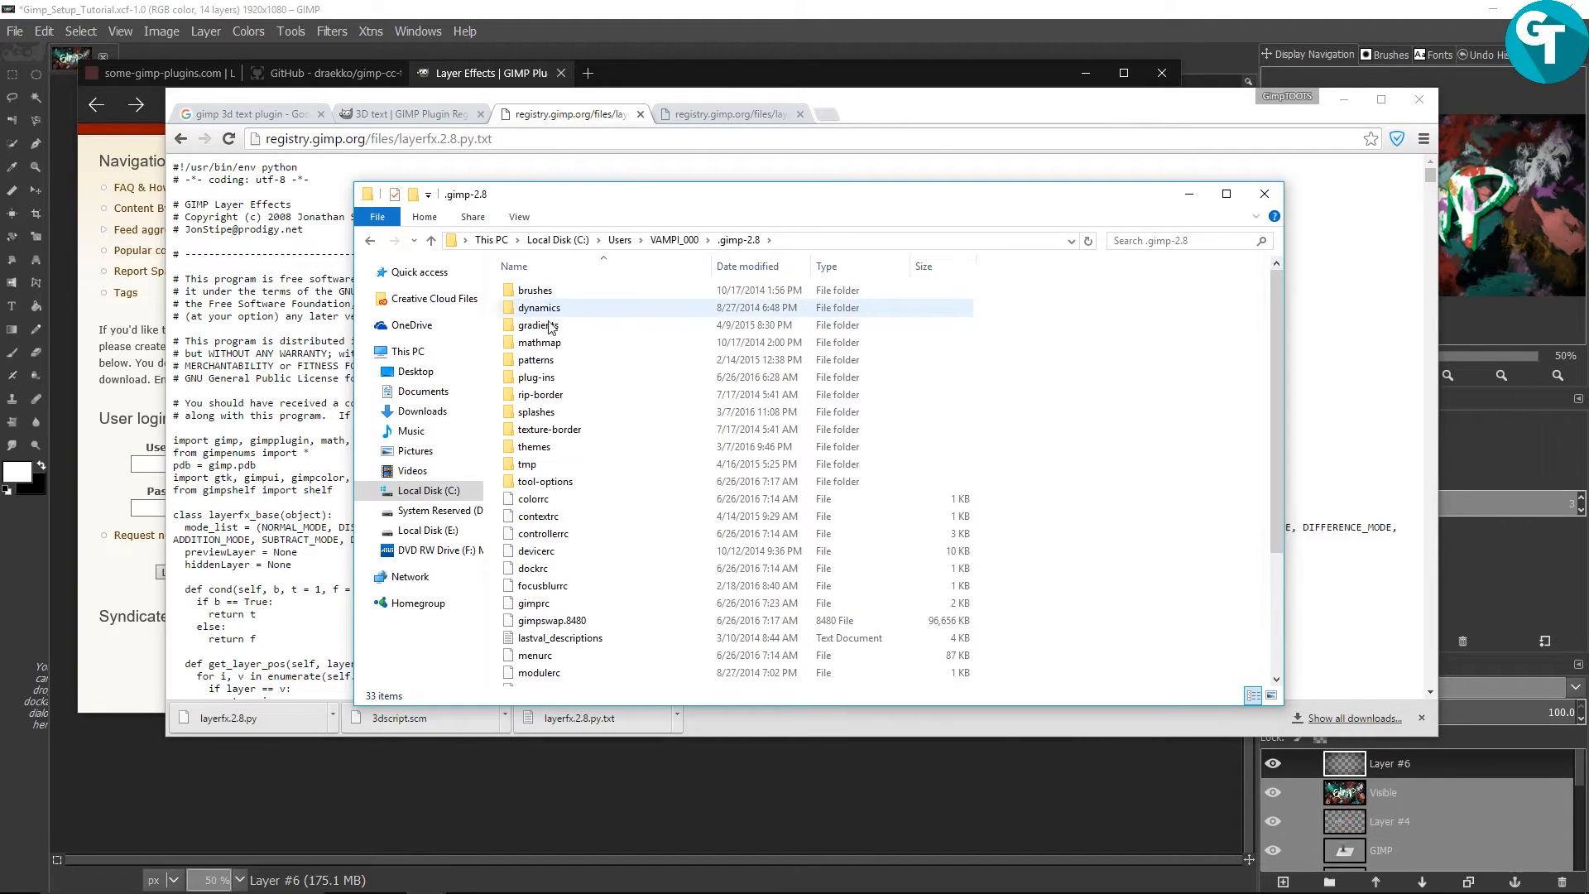
{"action": "double_click", "coordinate": [547, 377]}
{"action": "right_click", "coordinate": [1078, 452]}
{"action": "left_click", "coordinate": [1145, 566]}
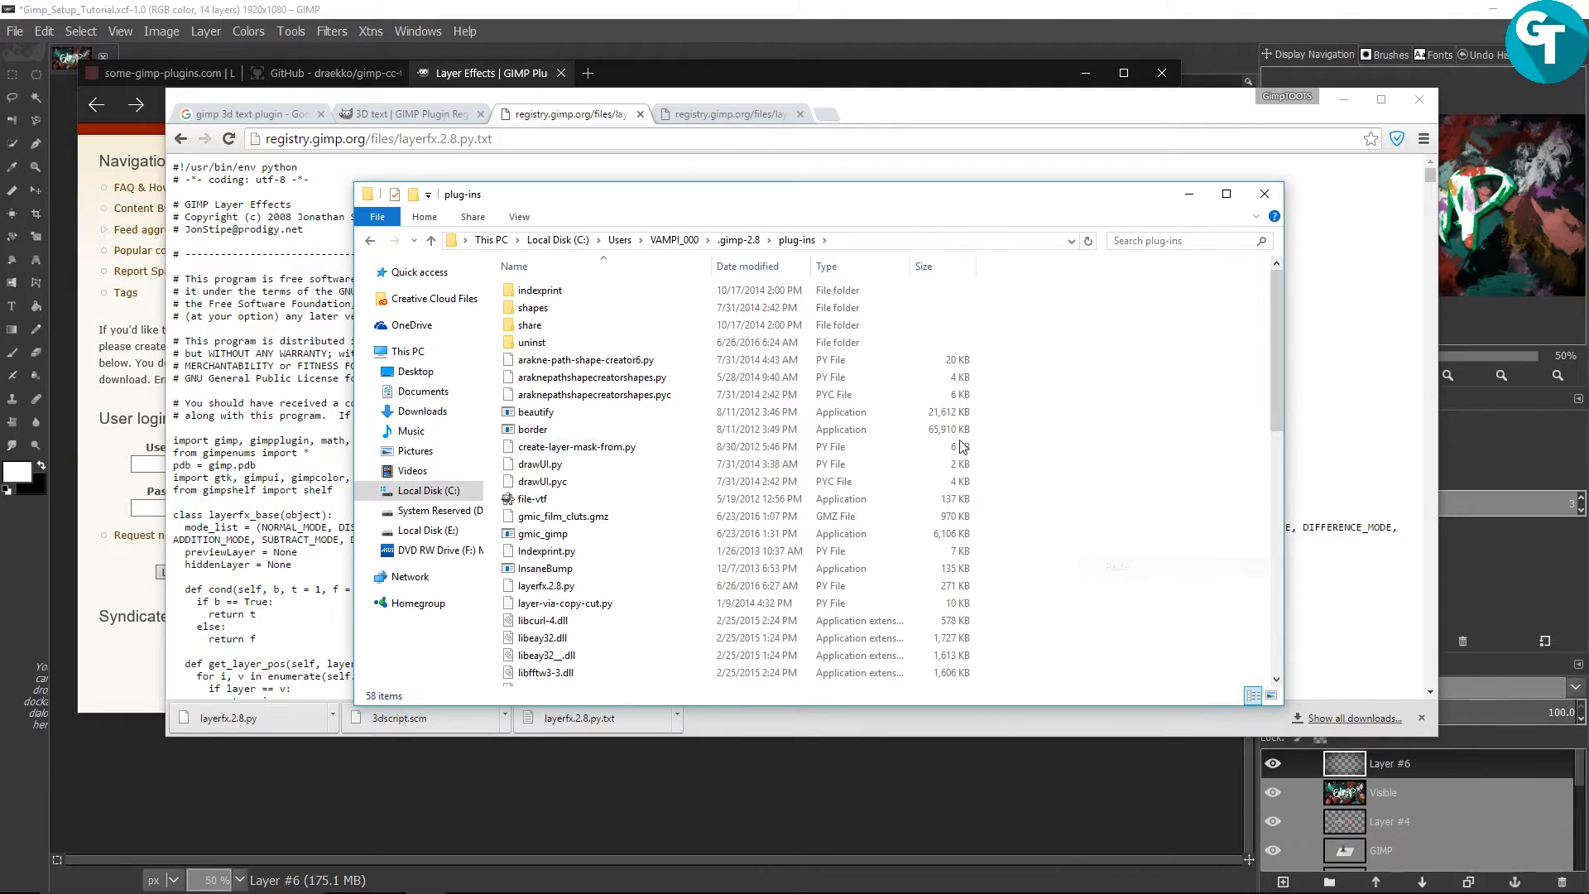
{"action": "left_click", "coordinate": [828, 319]}
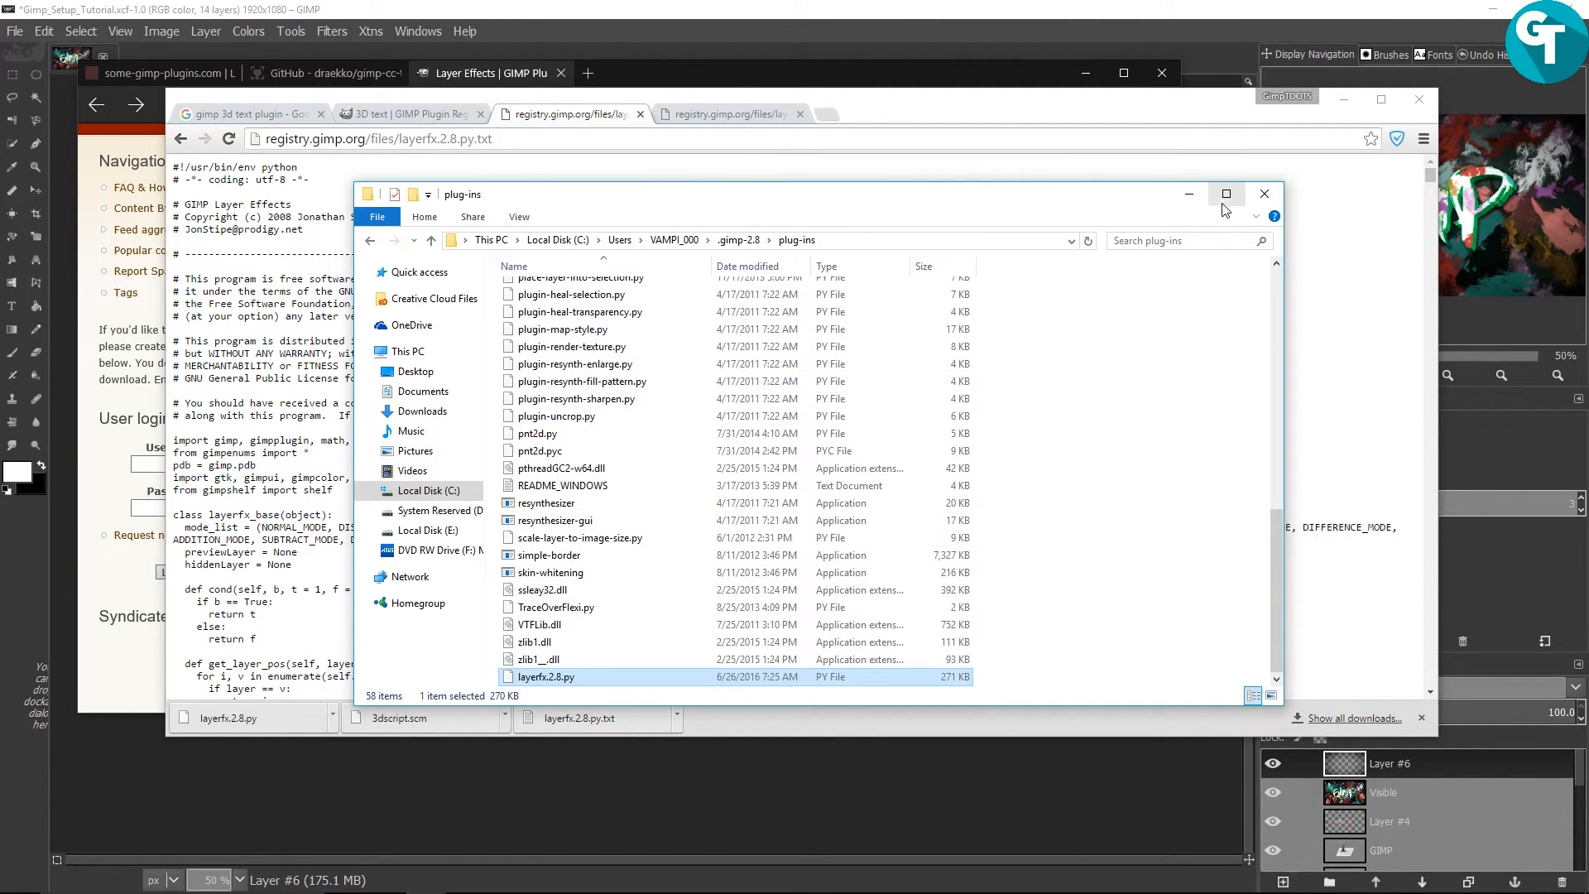
Minimize the File Explorer, Chrome and Edge windows to return to GIMP
{"action": "left_click", "coordinate": [1190, 195]}
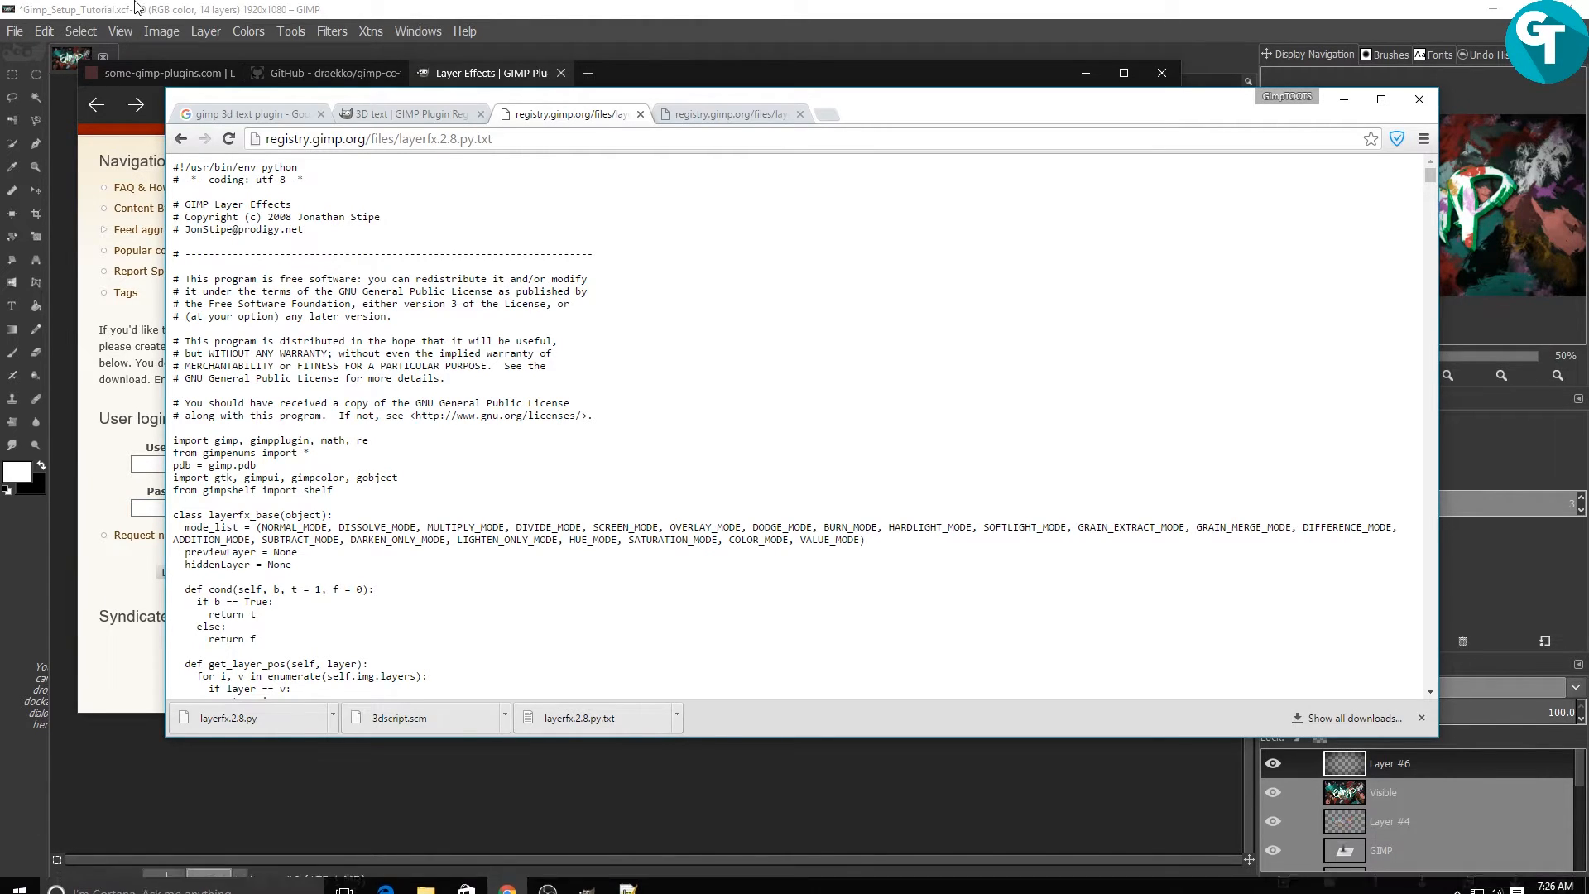
{"action": "left_click", "coordinate": [1344, 99]}
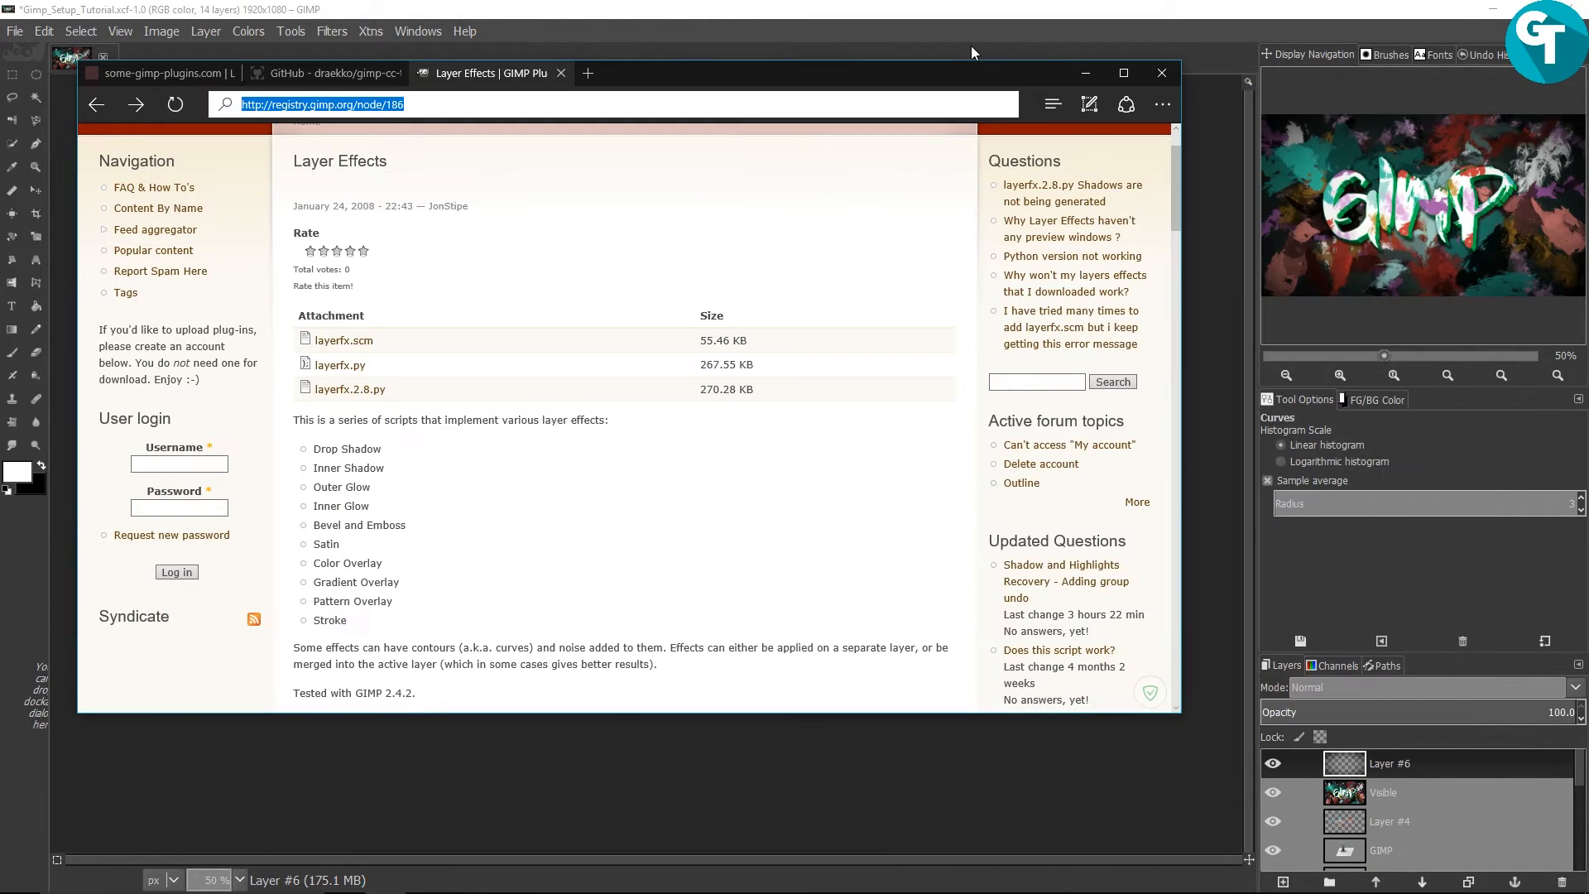
{"action": "left_click", "coordinate": [1072, 71]}
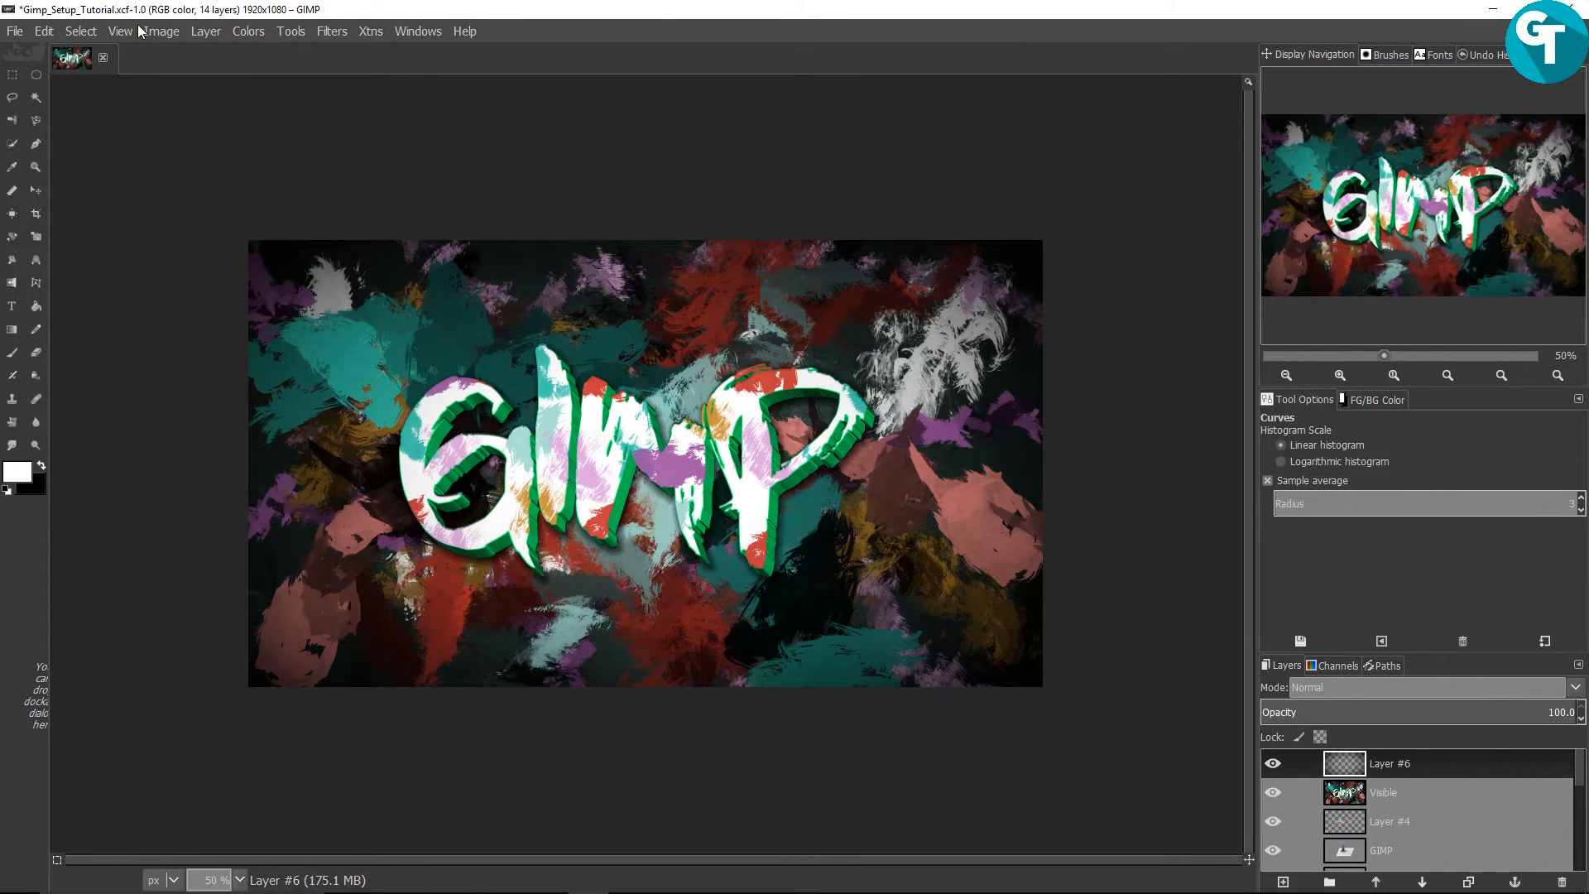
{"action": "left_click", "coordinate": [204, 30]}
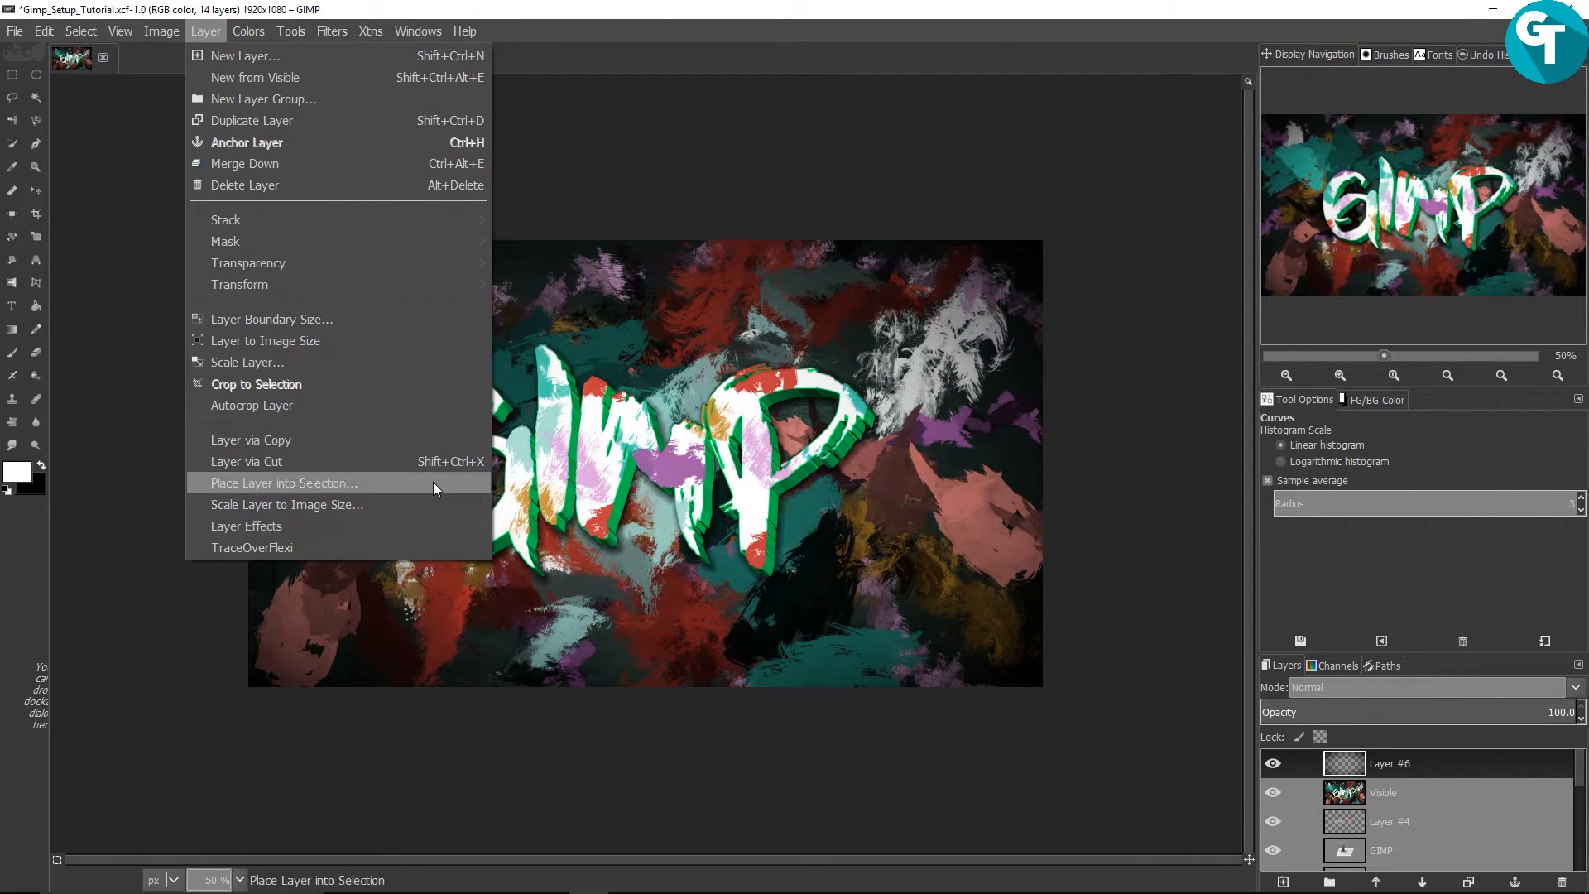
{"action": "mouse_move", "coordinate": [412, 527]}
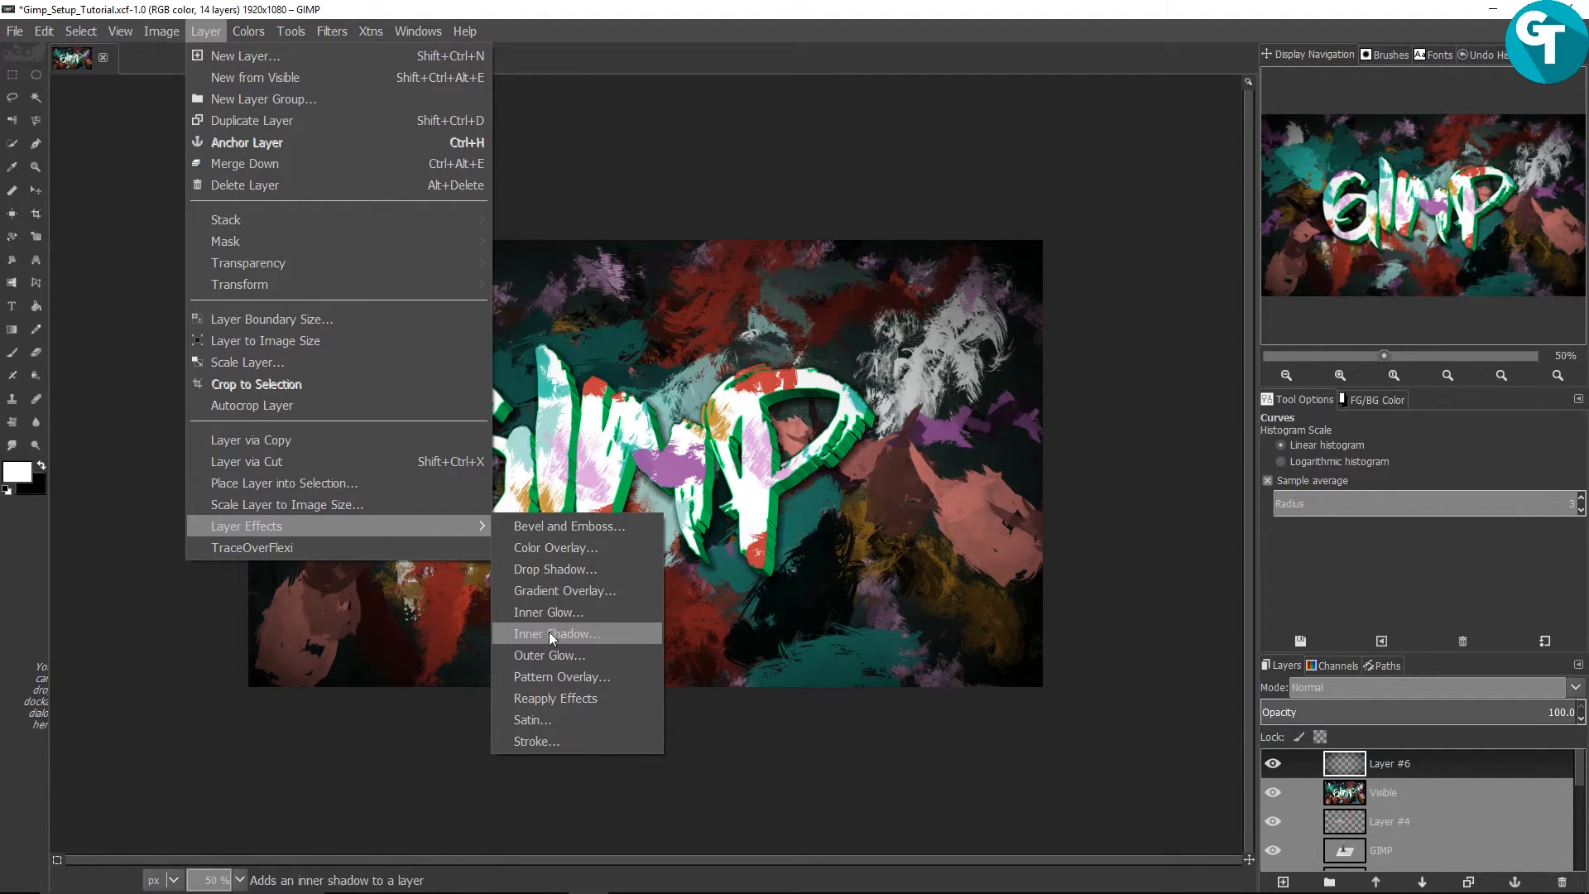
{"action": "left_click", "coordinate": [534, 739]}
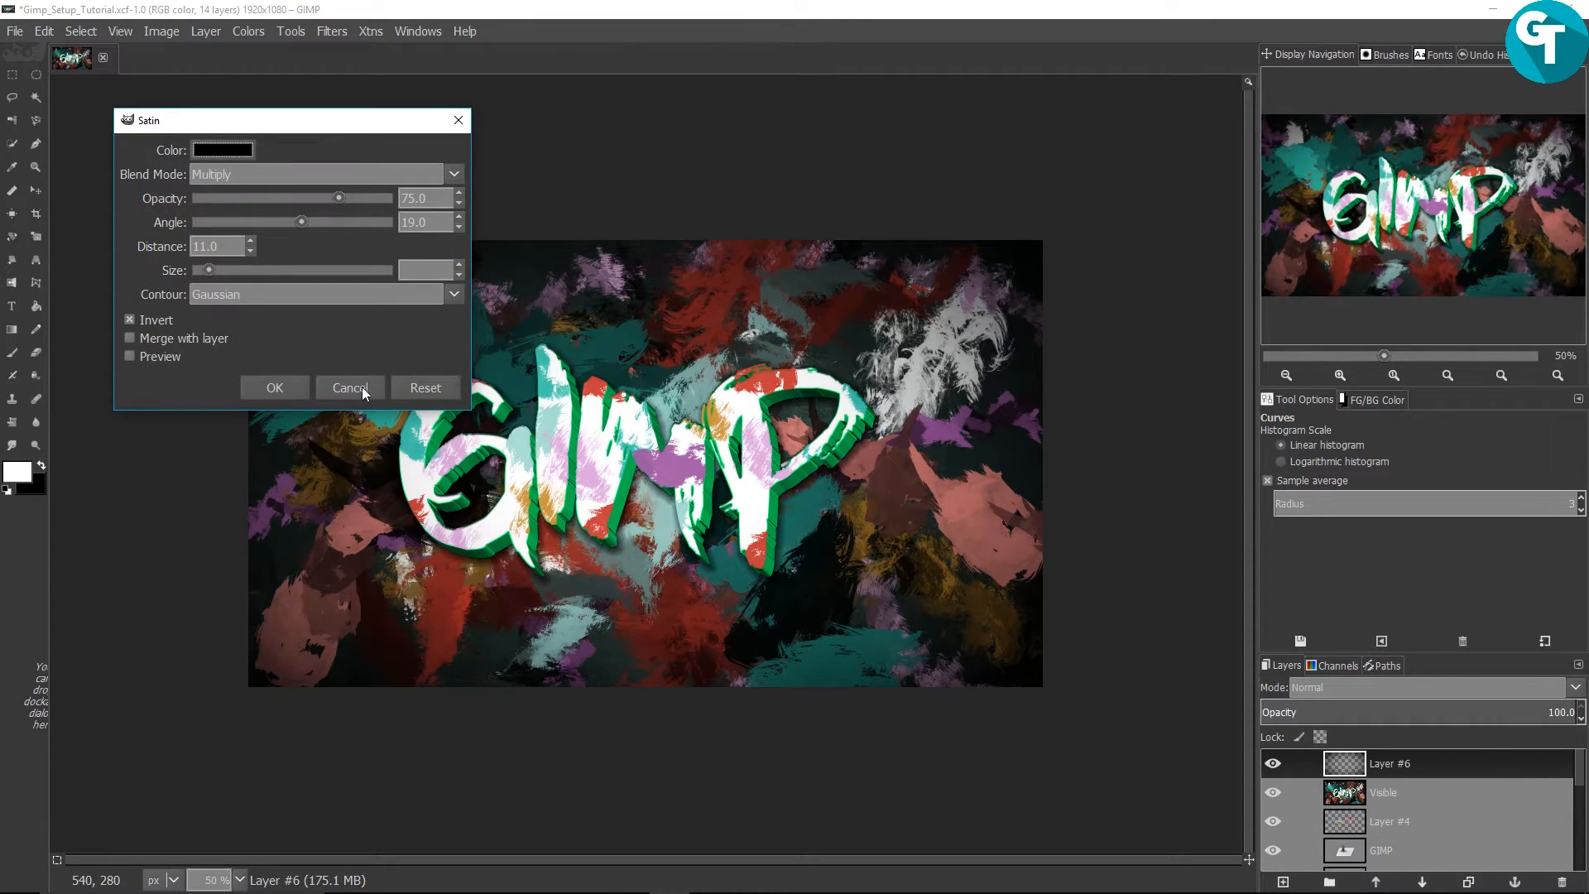
{"action": "left_click", "coordinate": [362, 388]}
Start the Stroke layer effect on Layer #6, place its dialog clear of the artwork, and turn on the preview
{"action": "left_click", "coordinate": [220, 33]}
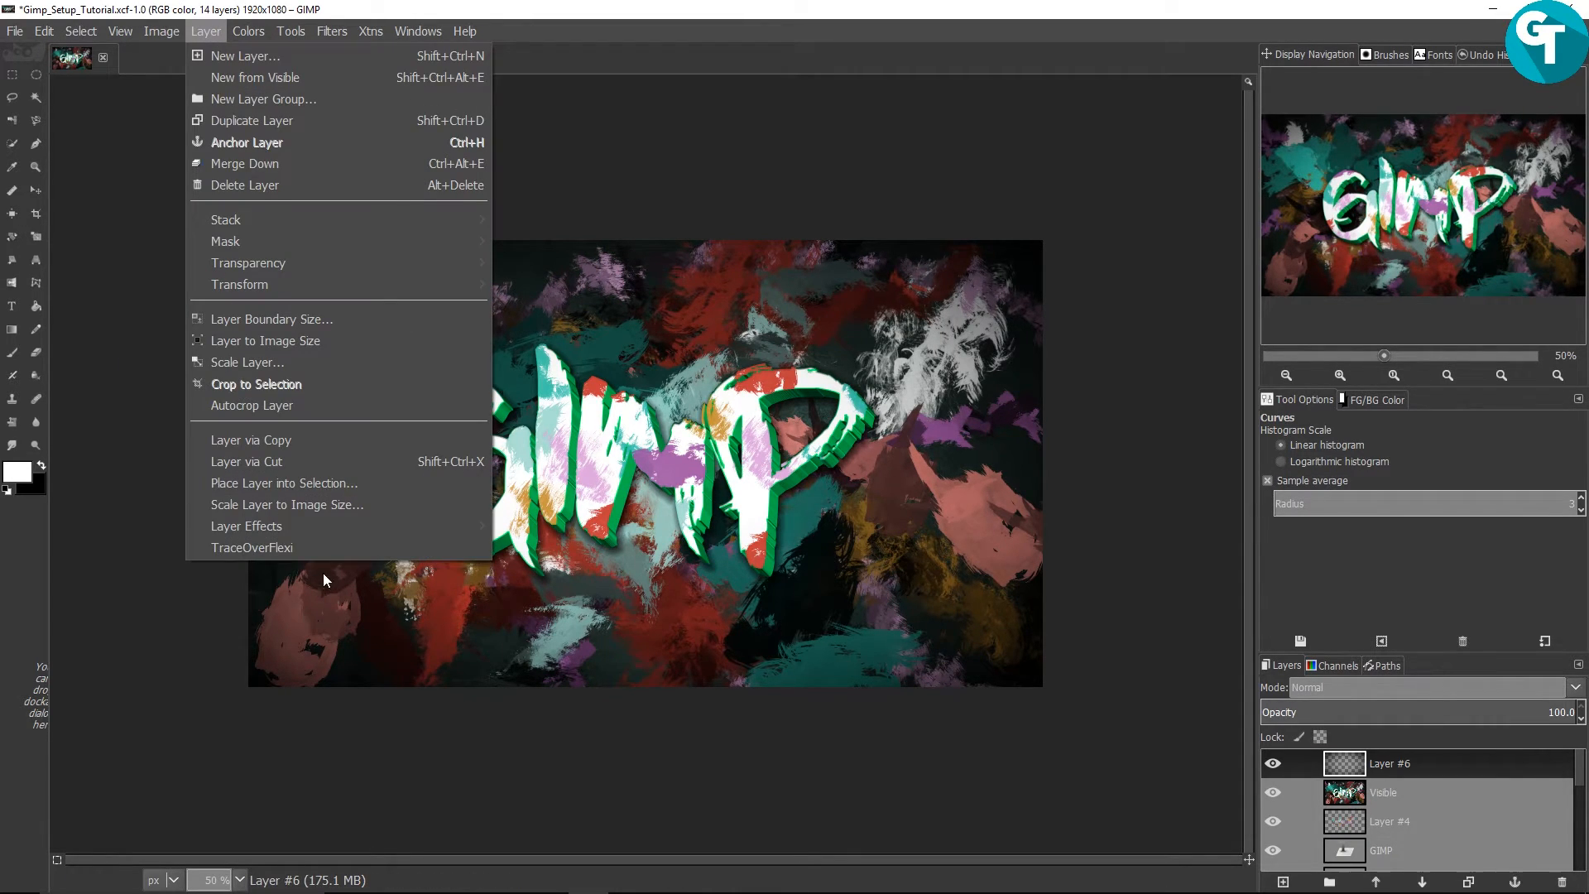
{"action": "mouse_move", "coordinate": [401, 534]}
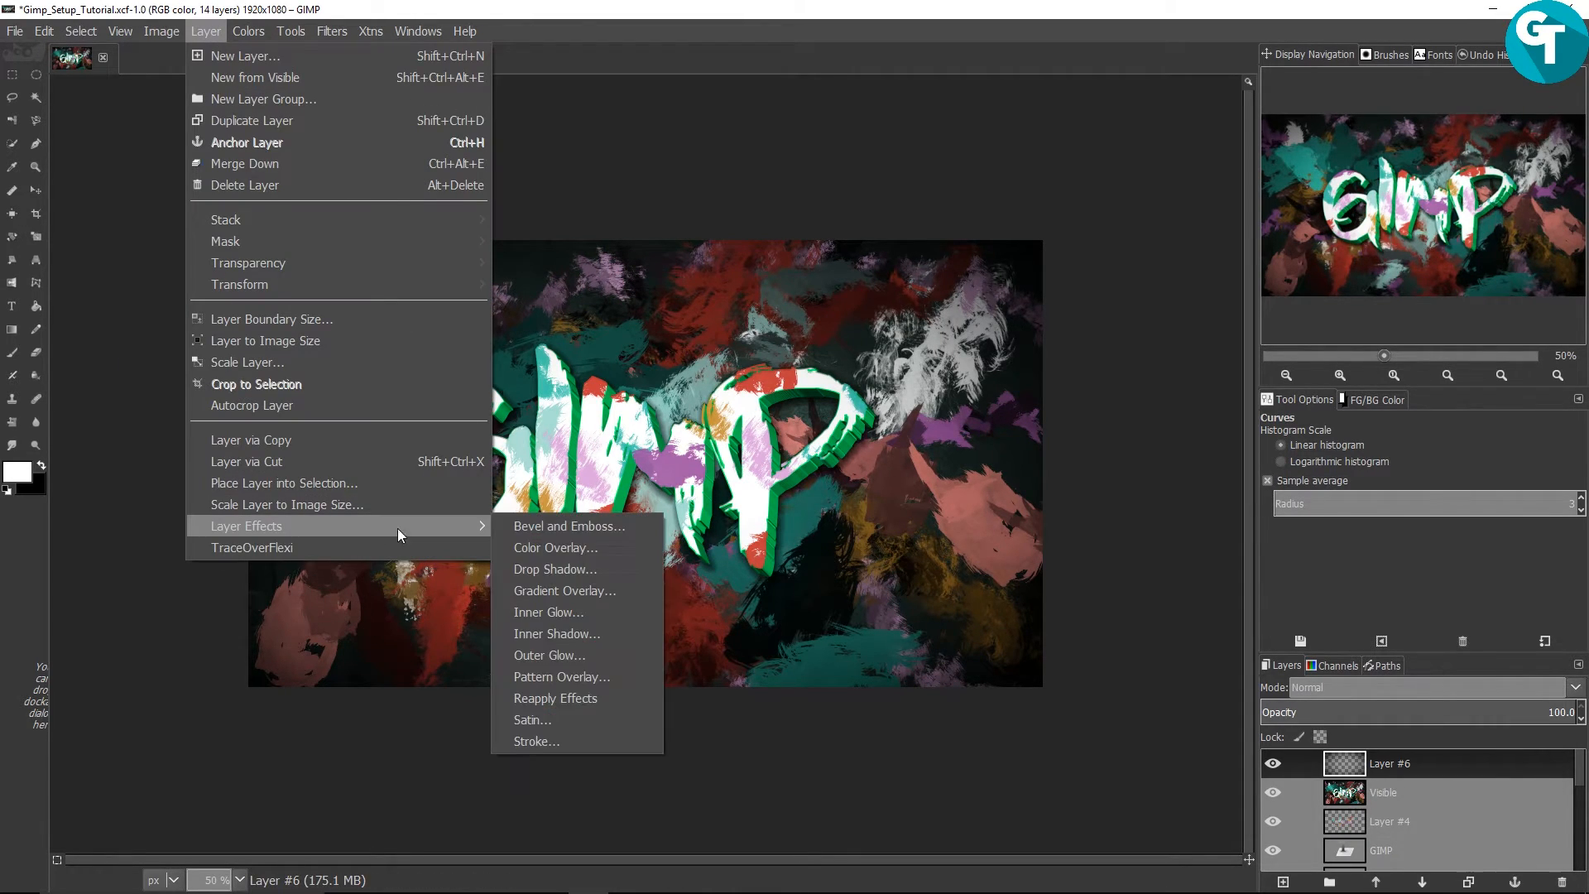
{"action": "left_click", "coordinate": [534, 741]}
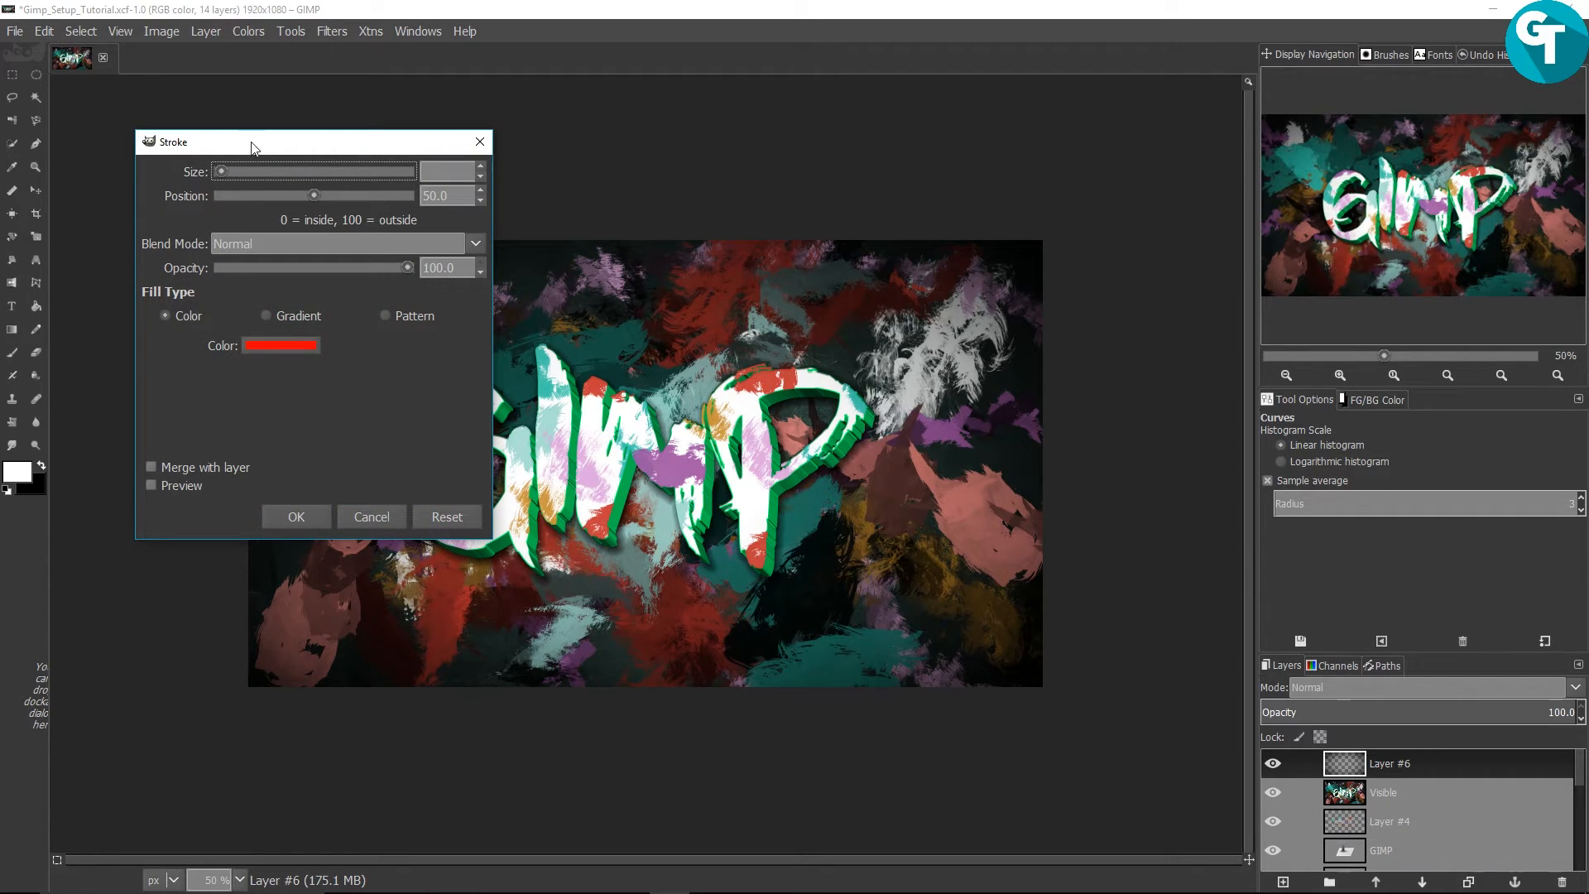
{"action": "left_click_drag", "start_coordinate": [326, 143], "coordinate": [1252, 125]}
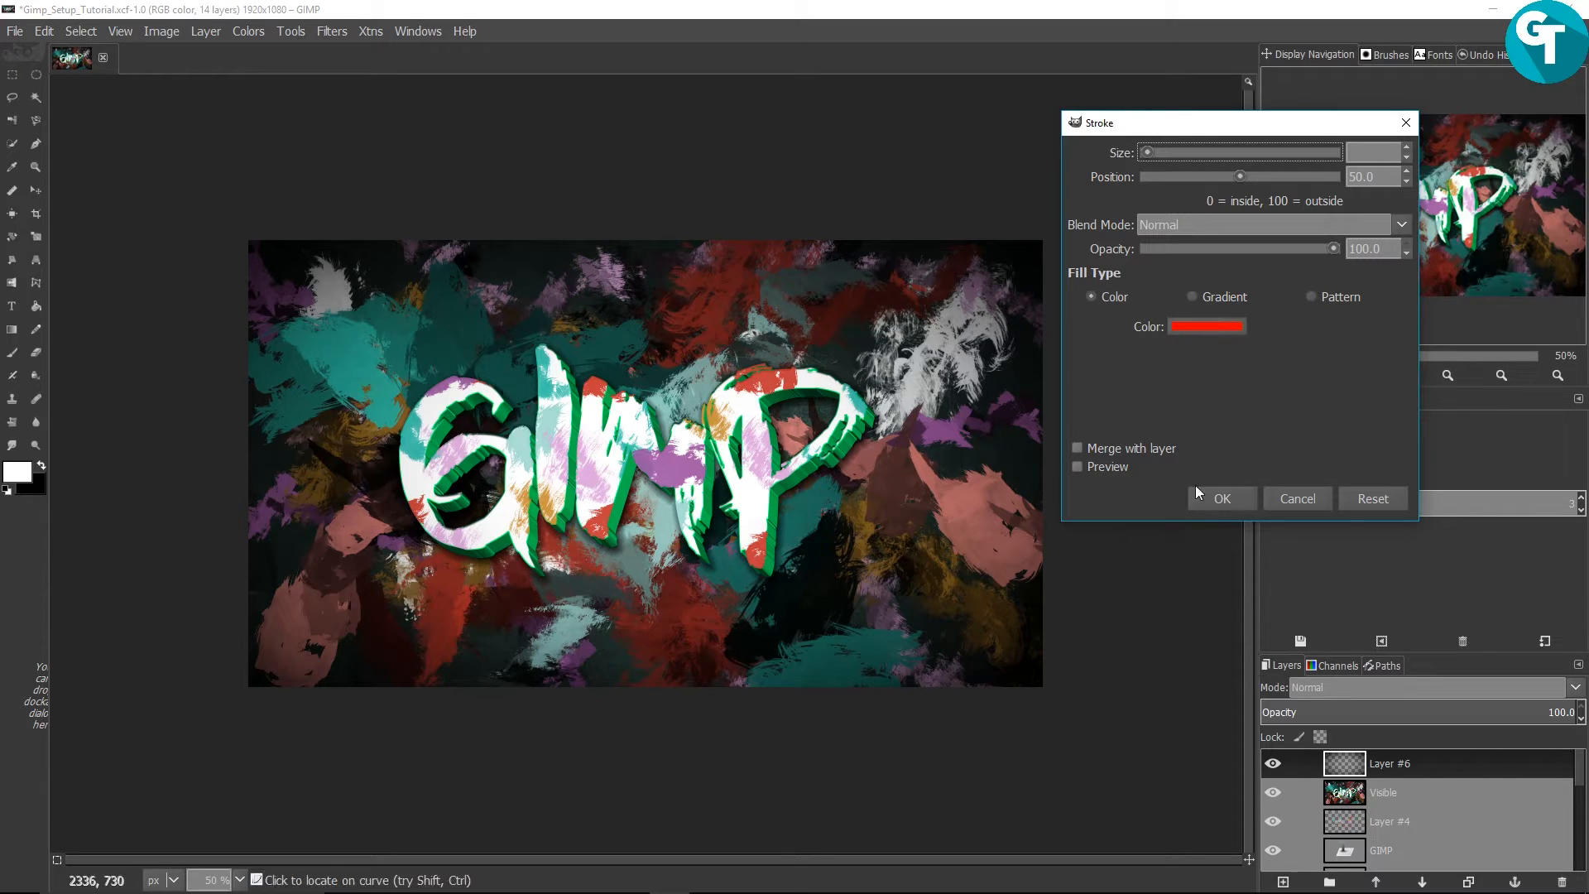
{"action": "left_click", "coordinate": [1089, 465]}
{"action": "left_click", "coordinate": [1132, 471]}
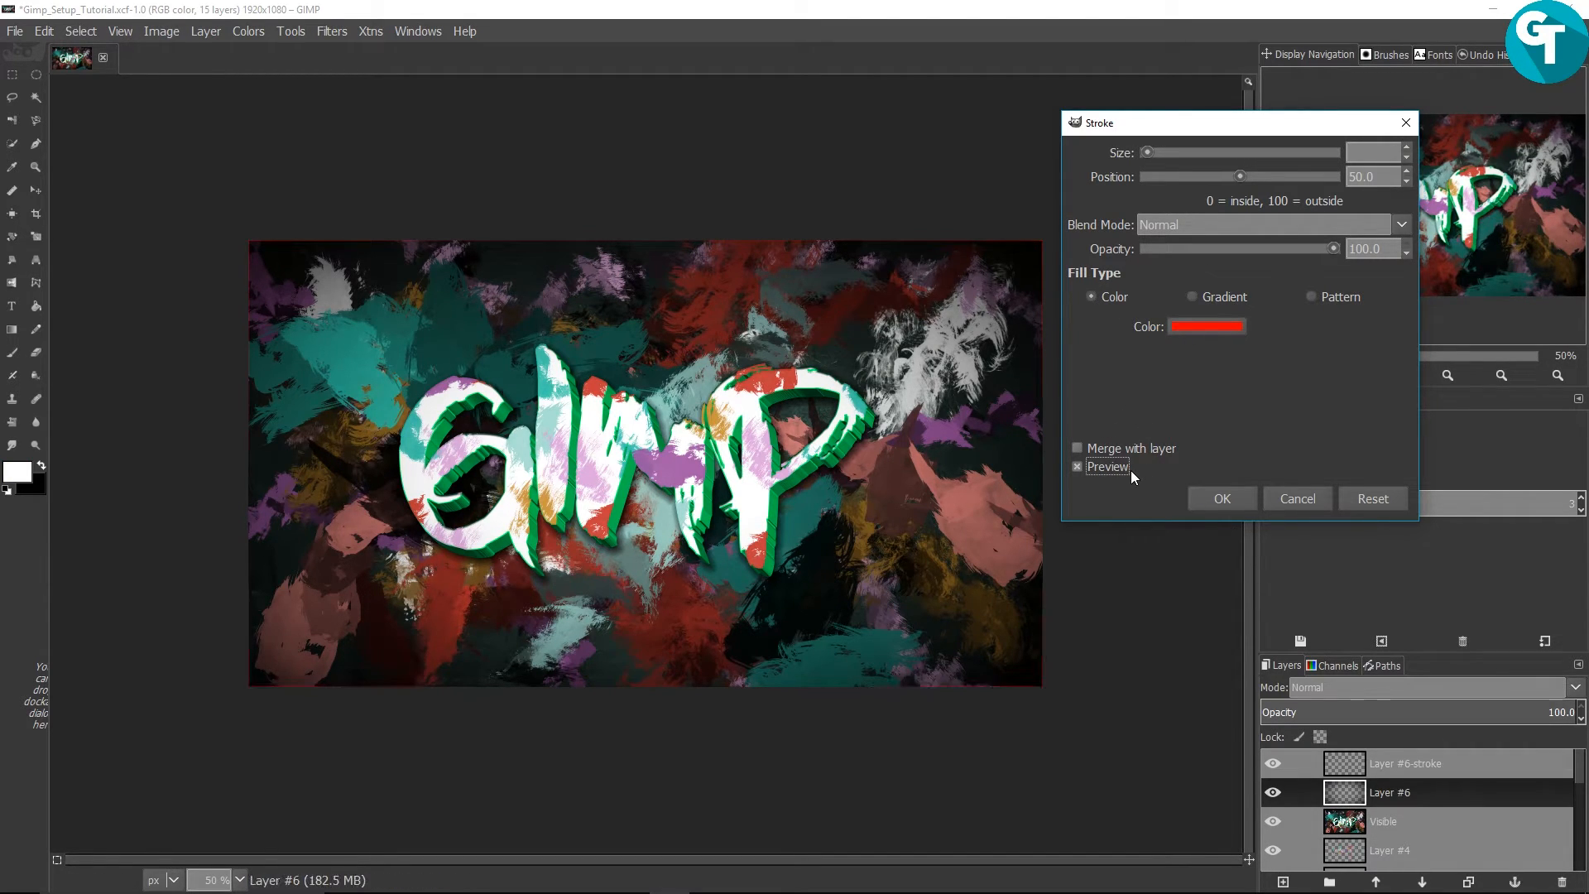
Try a white (ffffff) stroke of size 10 with Merge with layer enabled, and cancel the effect
{"action": "left_click", "coordinate": [1359, 154]}
{"action": "type", "text": "10"}
{"action": "left_click", "coordinate": [1385, 176]}
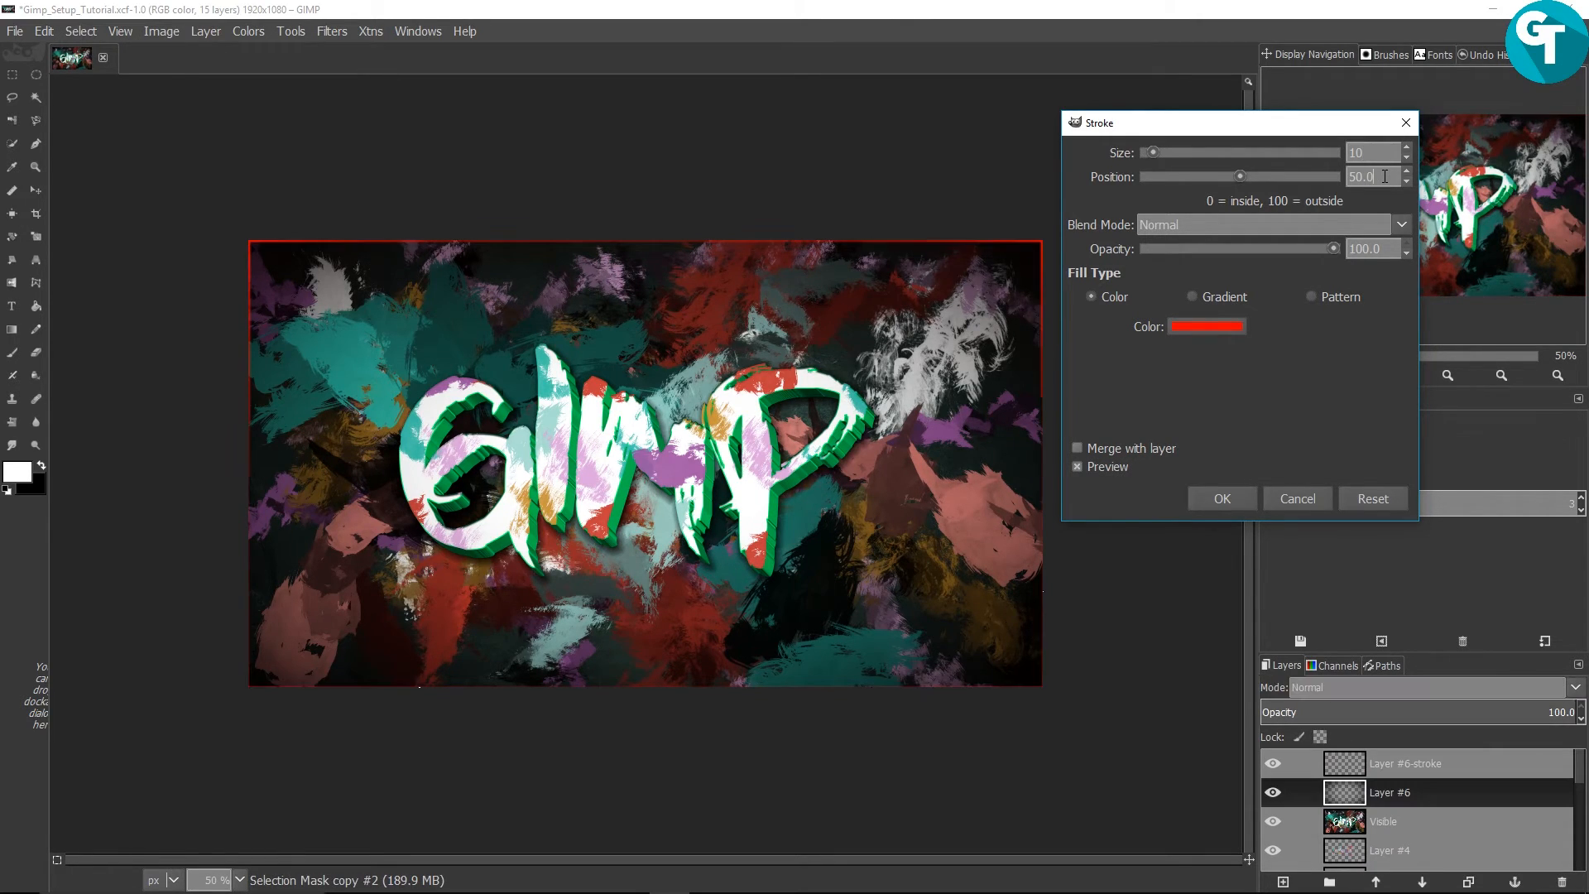
{"action": "left_click", "coordinate": [1215, 329]}
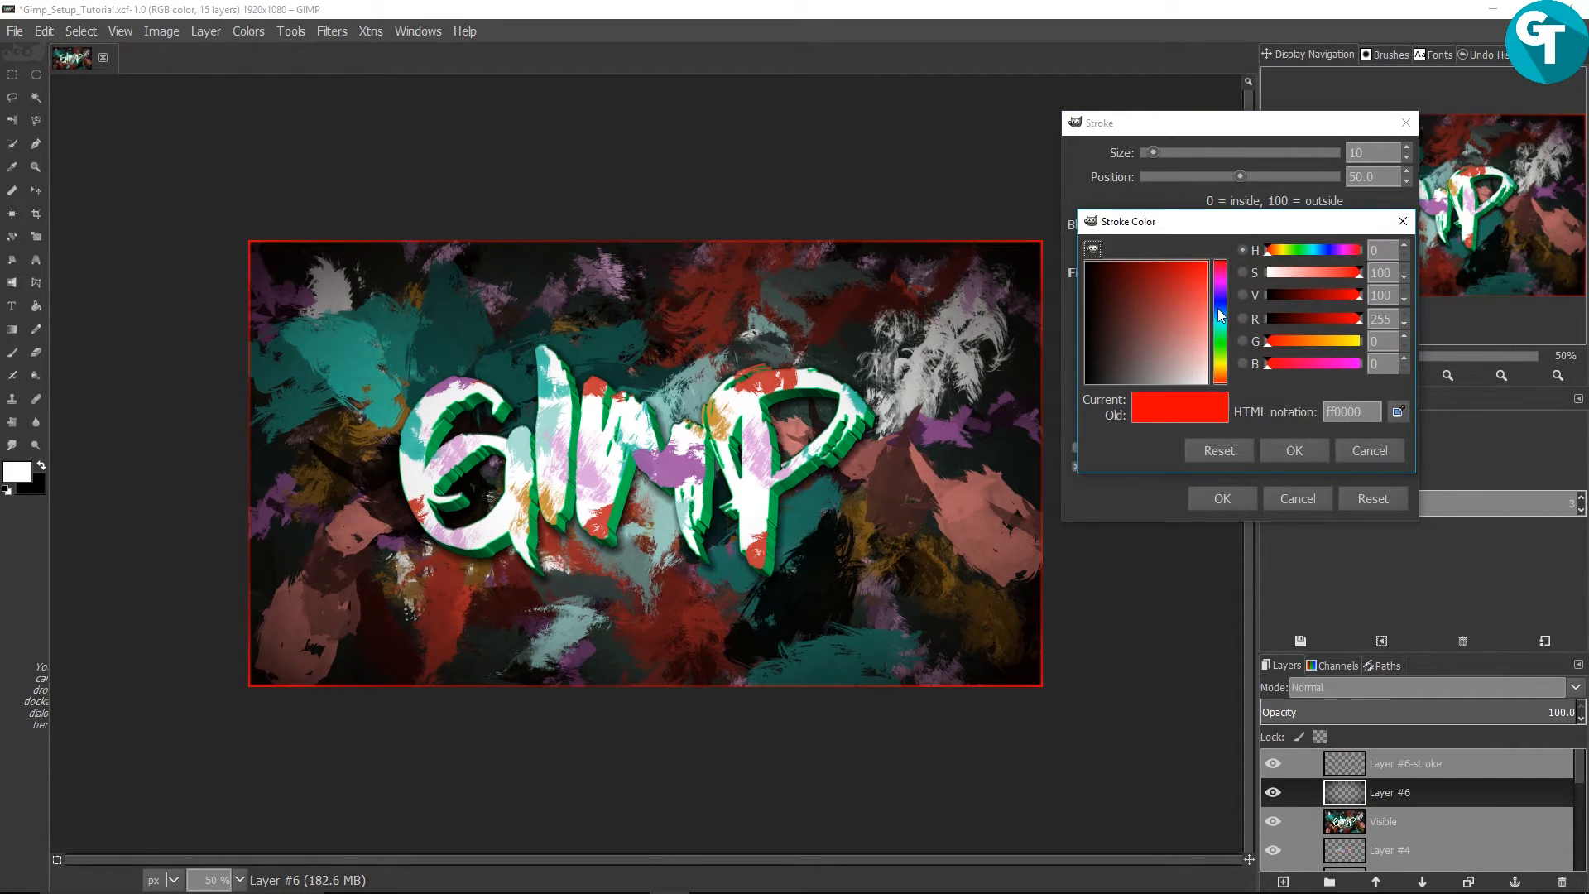
{"action": "left_click_drag", "start_coordinate": [1162, 334], "coordinate": [1220, 409]}
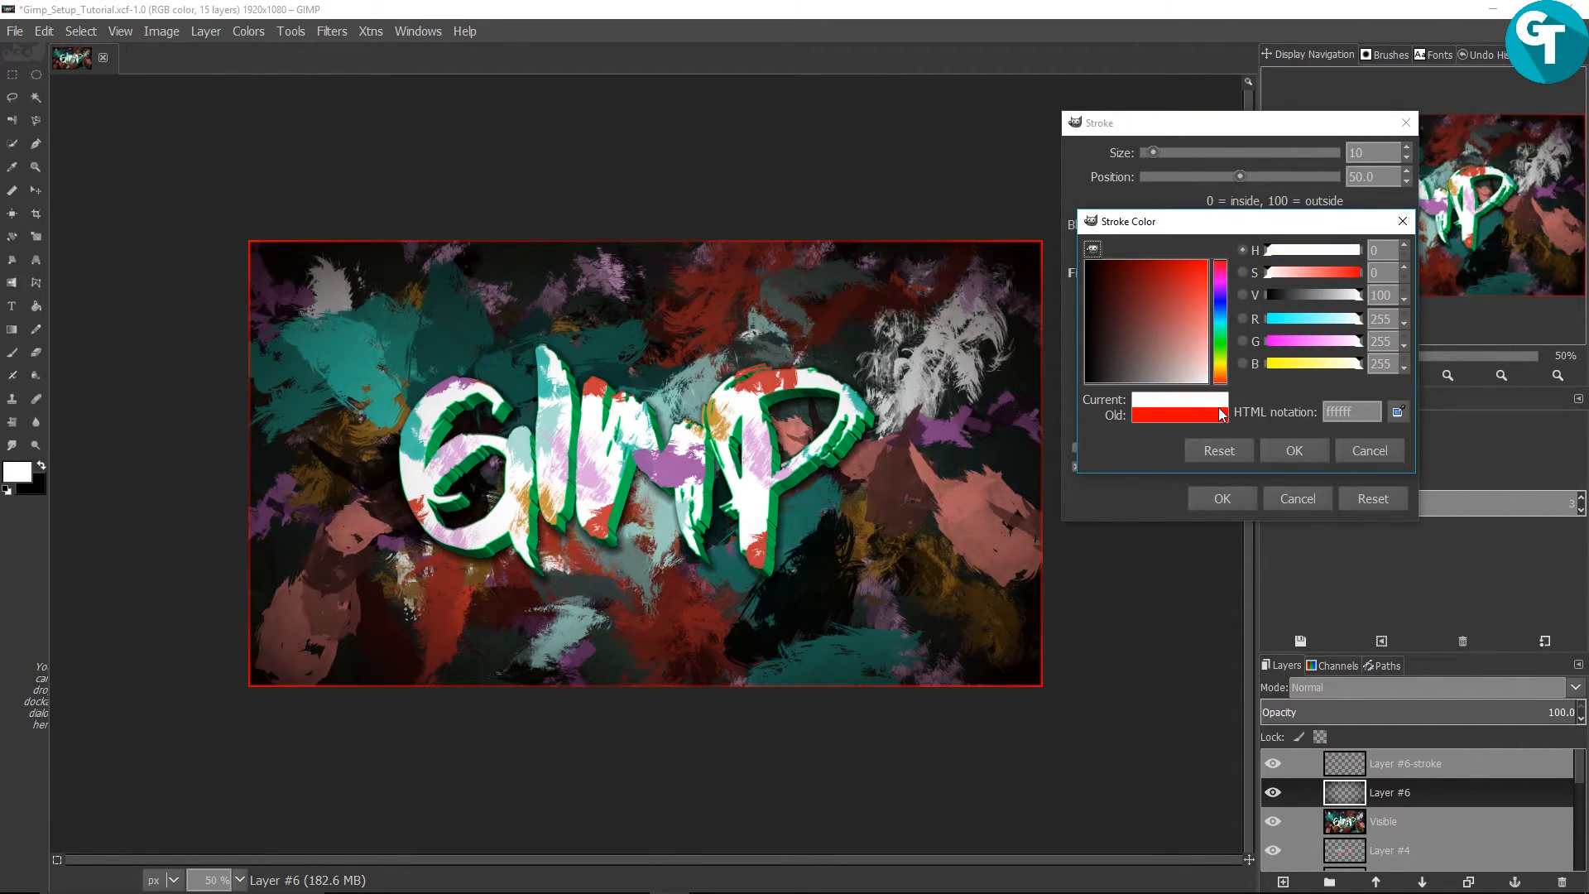
{"action": "left_click", "coordinate": [1296, 452]}
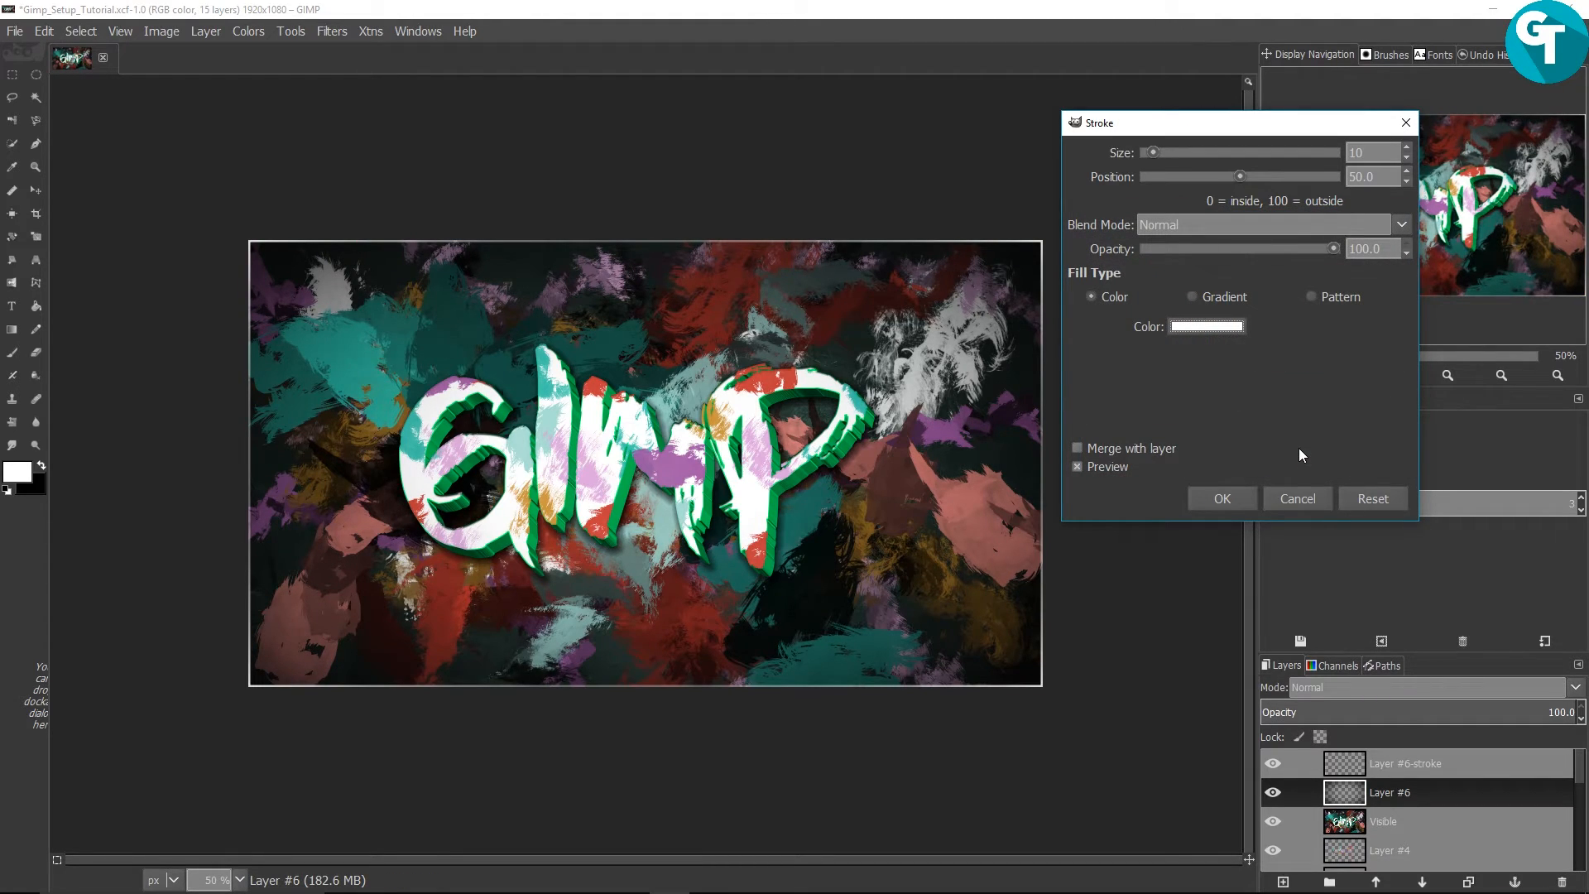
{"action": "left_click", "coordinate": [1104, 452]}
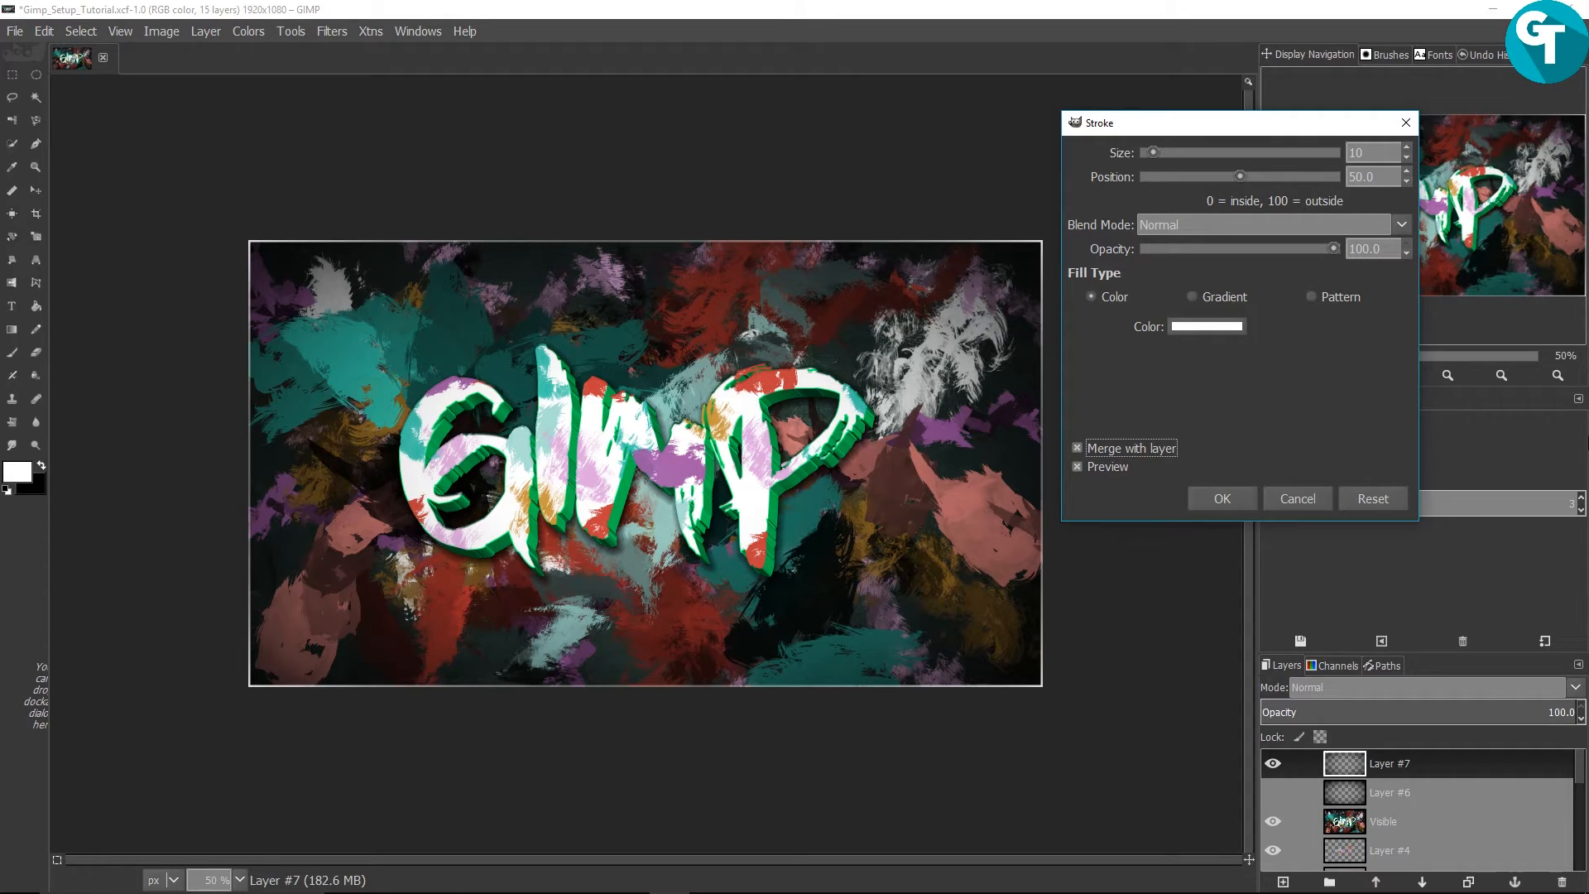
{"action": "left_click", "coordinate": [1300, 507]}
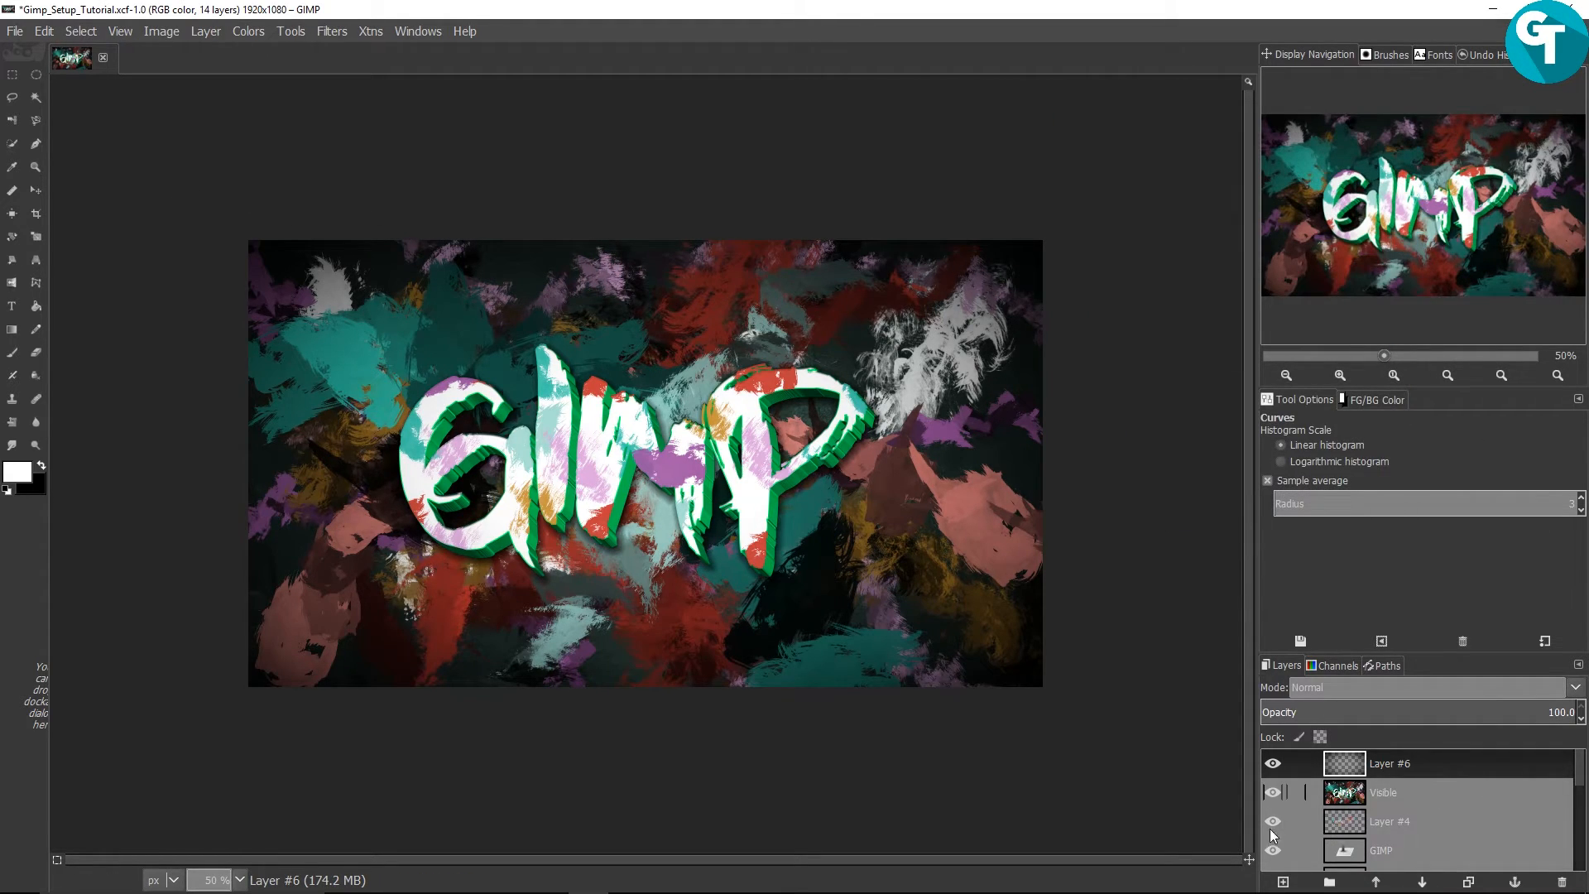
Create a new layer from the visible image and start the Stroke layer effect on it
{"action": "key", "text": "alt"}
{"action": "key", "text": "ctrl+shift+alt+e"}
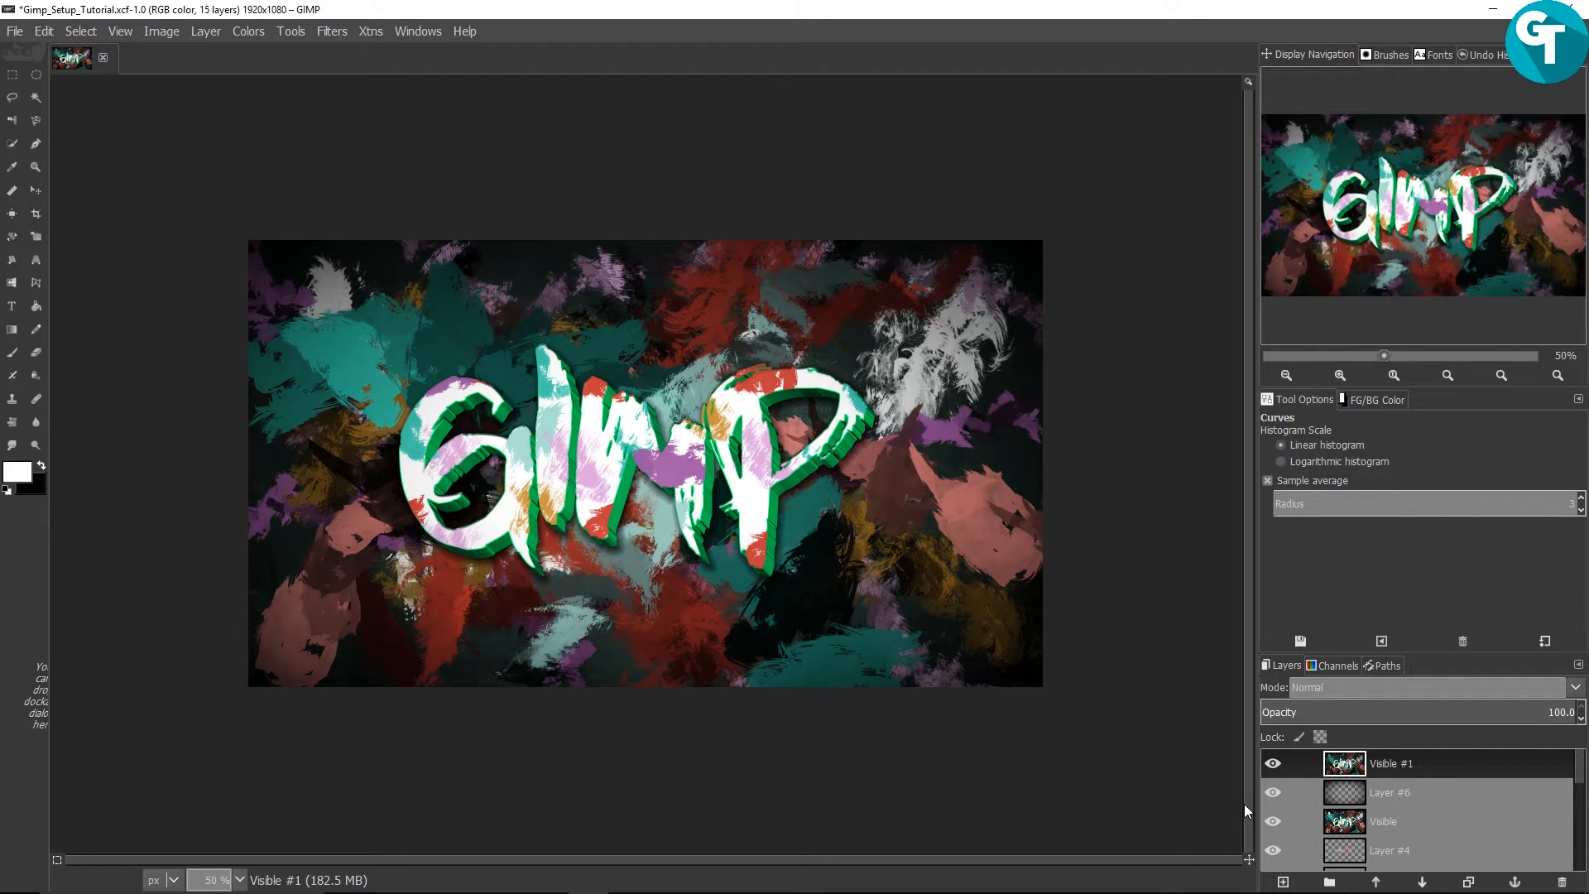
{"action": "left_click", "coordinate": [200, 33]}
{"action": "mouse_move", "coordinate": [382, 534]}
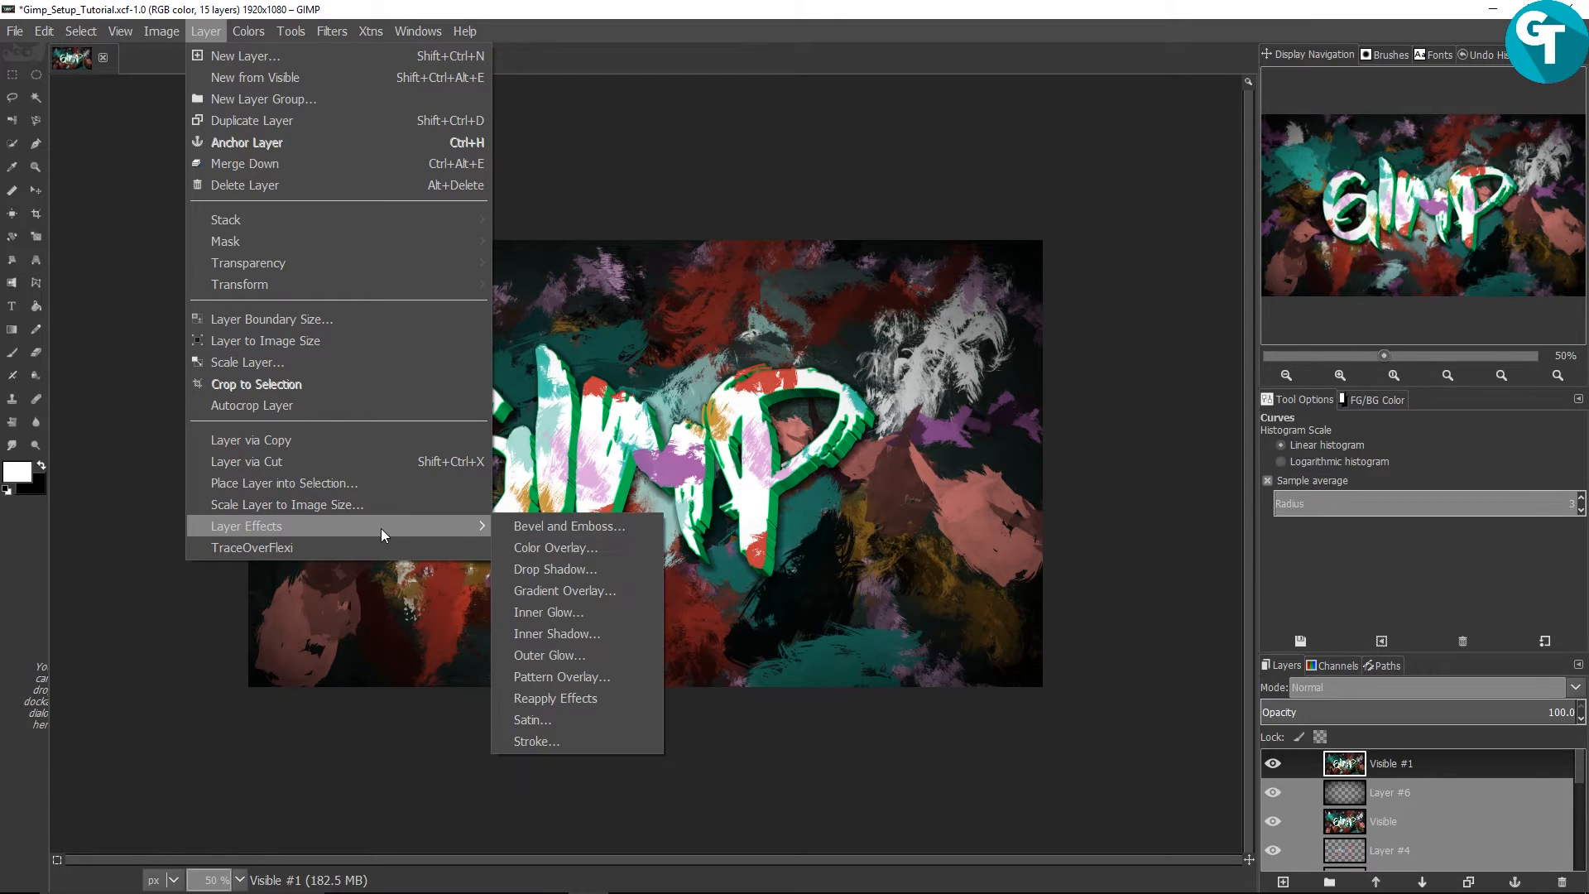
{"action": "left_click", "coordinate": [553, 741]}
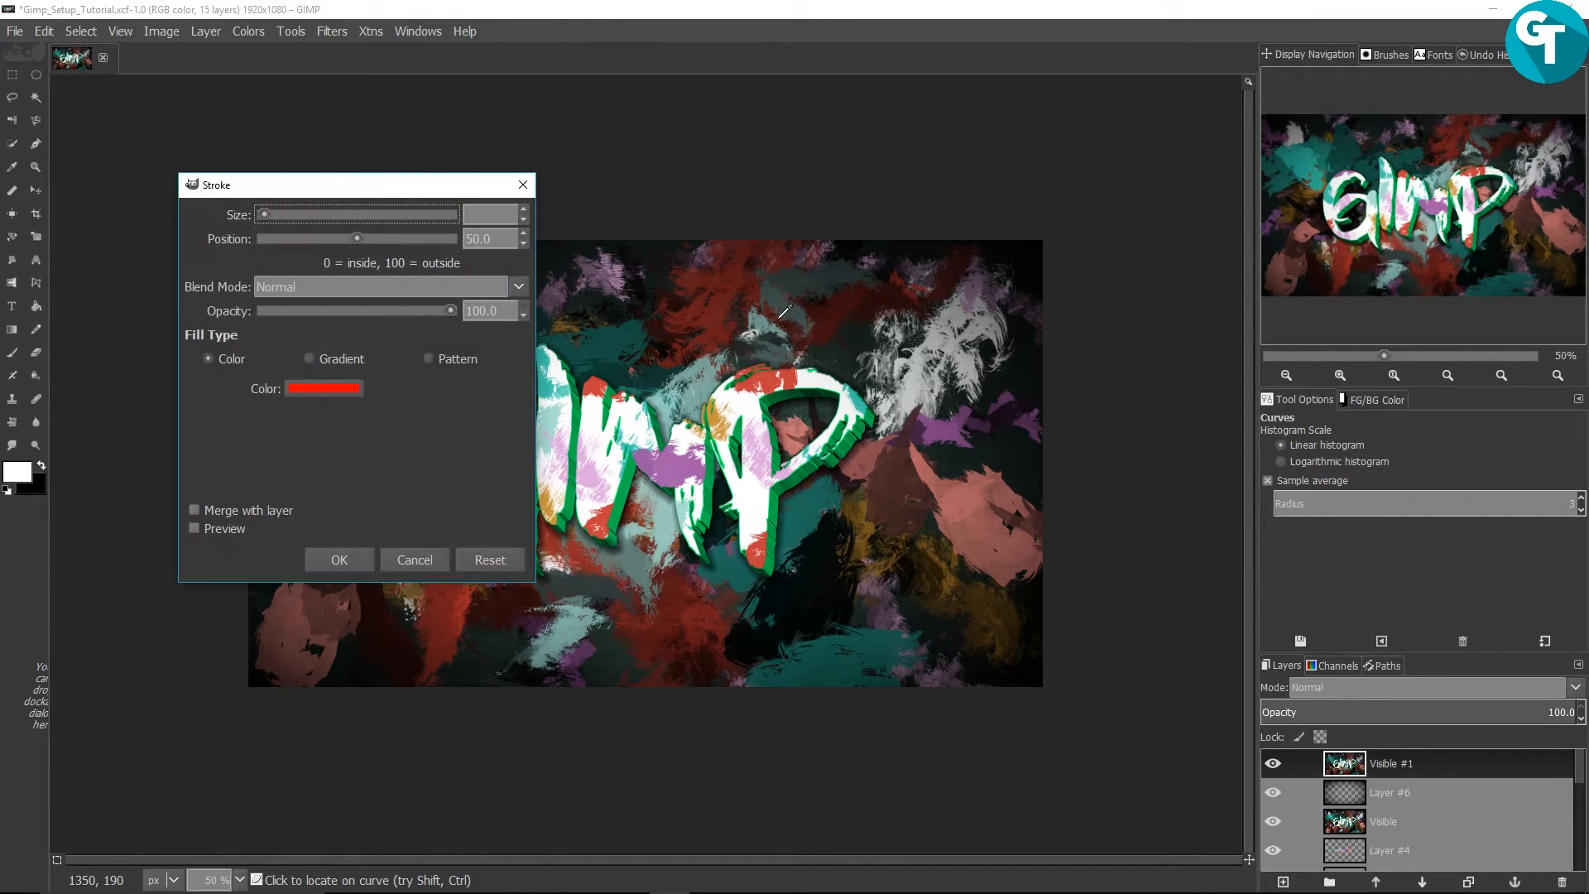
Apply a white stroke of size 20 to Visible #1, using the preview with the dialog placed clear of the artwork
{"action": "left_click", "coordinate": [478, 213]}
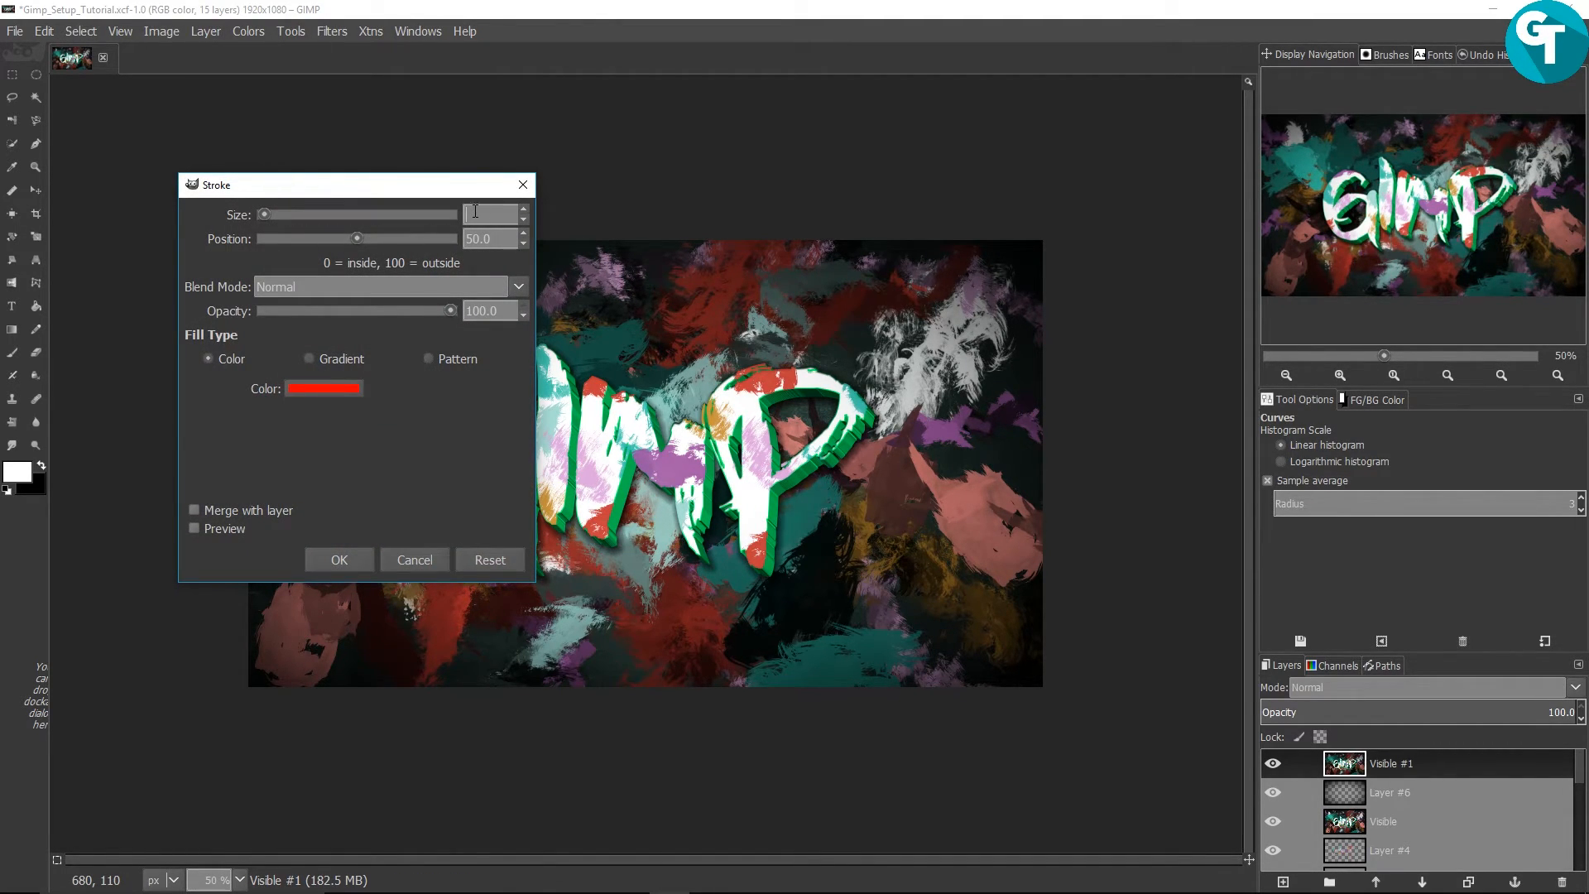
{"action": "type", "text": "20"}
{"action": "left_click", "coordinate": [220, 529]}
{"action": "left_click", "coordinate": [337, 386]}
{"action": "left_click", "coordinate": [411, 513]}
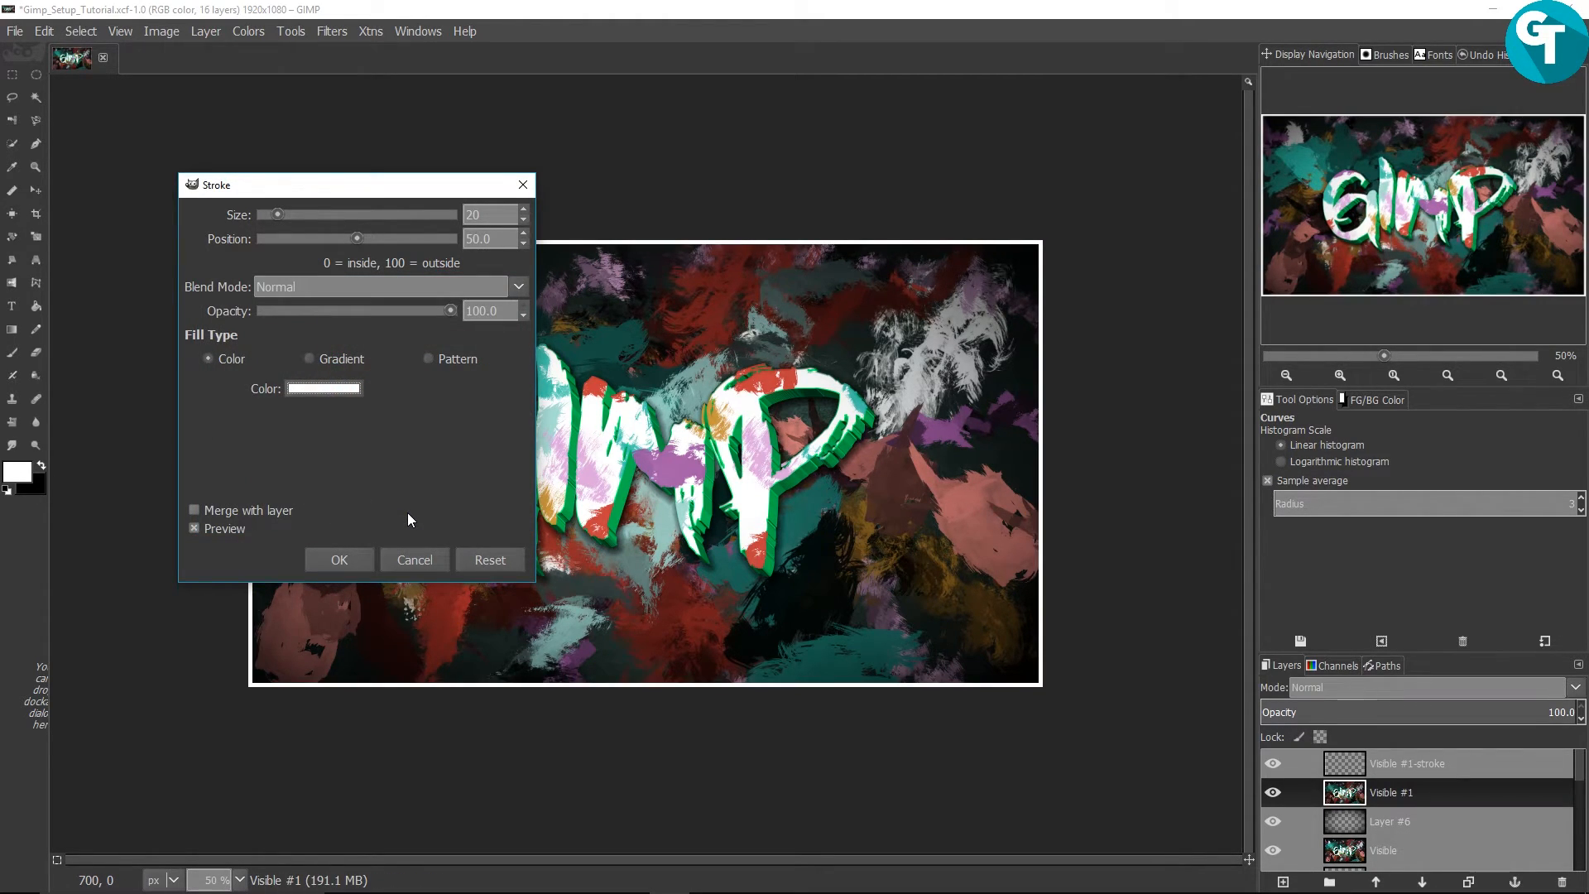
{"action": "mouse_move", "coordinate": [371, 178]}
{"action": "left_mouse_down"}
{"action": "mouse_move", "coordinate": [1427, 199]}
{"action": "mouse_move", "coordinate": [1350, 195]}
{"action": "left_mouse_up"}
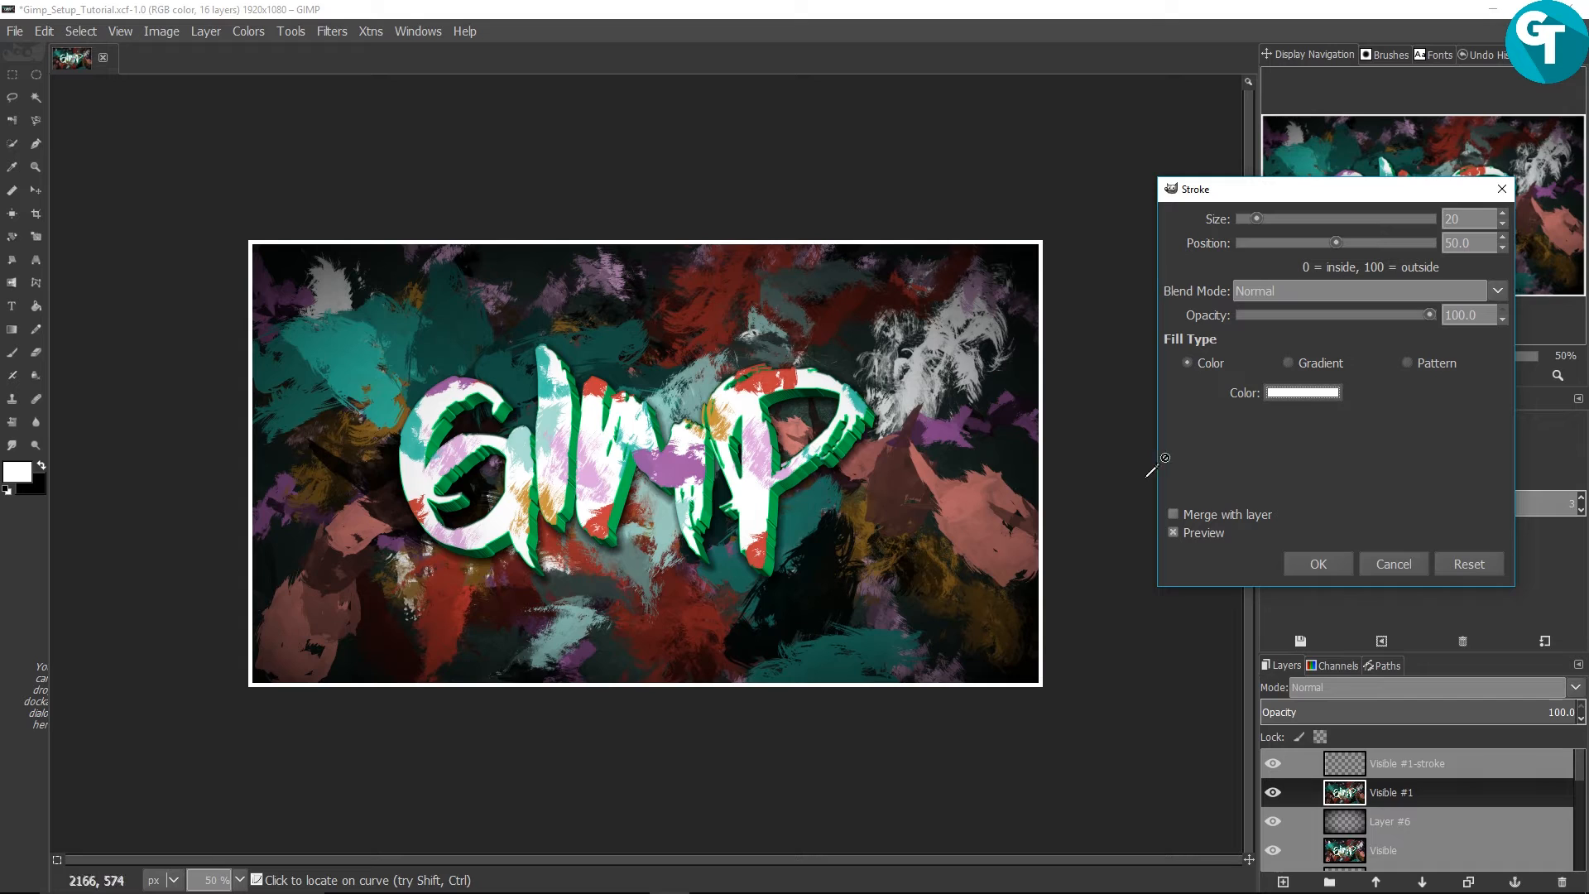
{"action": "left_click", "coordinate": [1319, 559]}
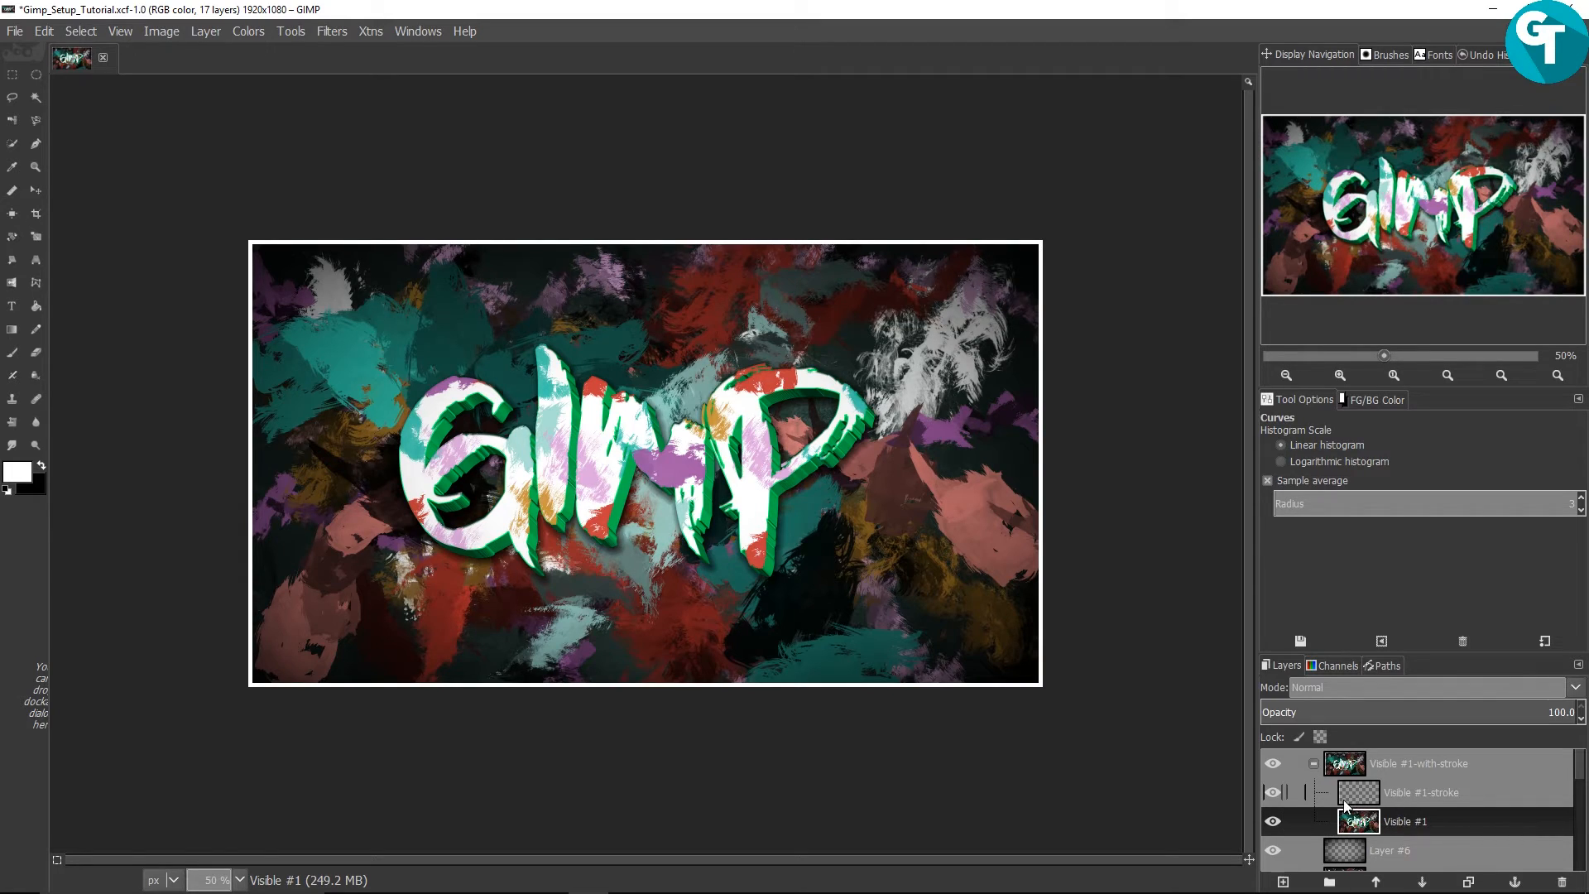
Hide and show the Visible #1-stroke layer to compare the artwork without and with its border
{"action": "left_click", "coordinate": [1414, 795]}
{"action": "left_click", "coordinate": [1273, 792]}
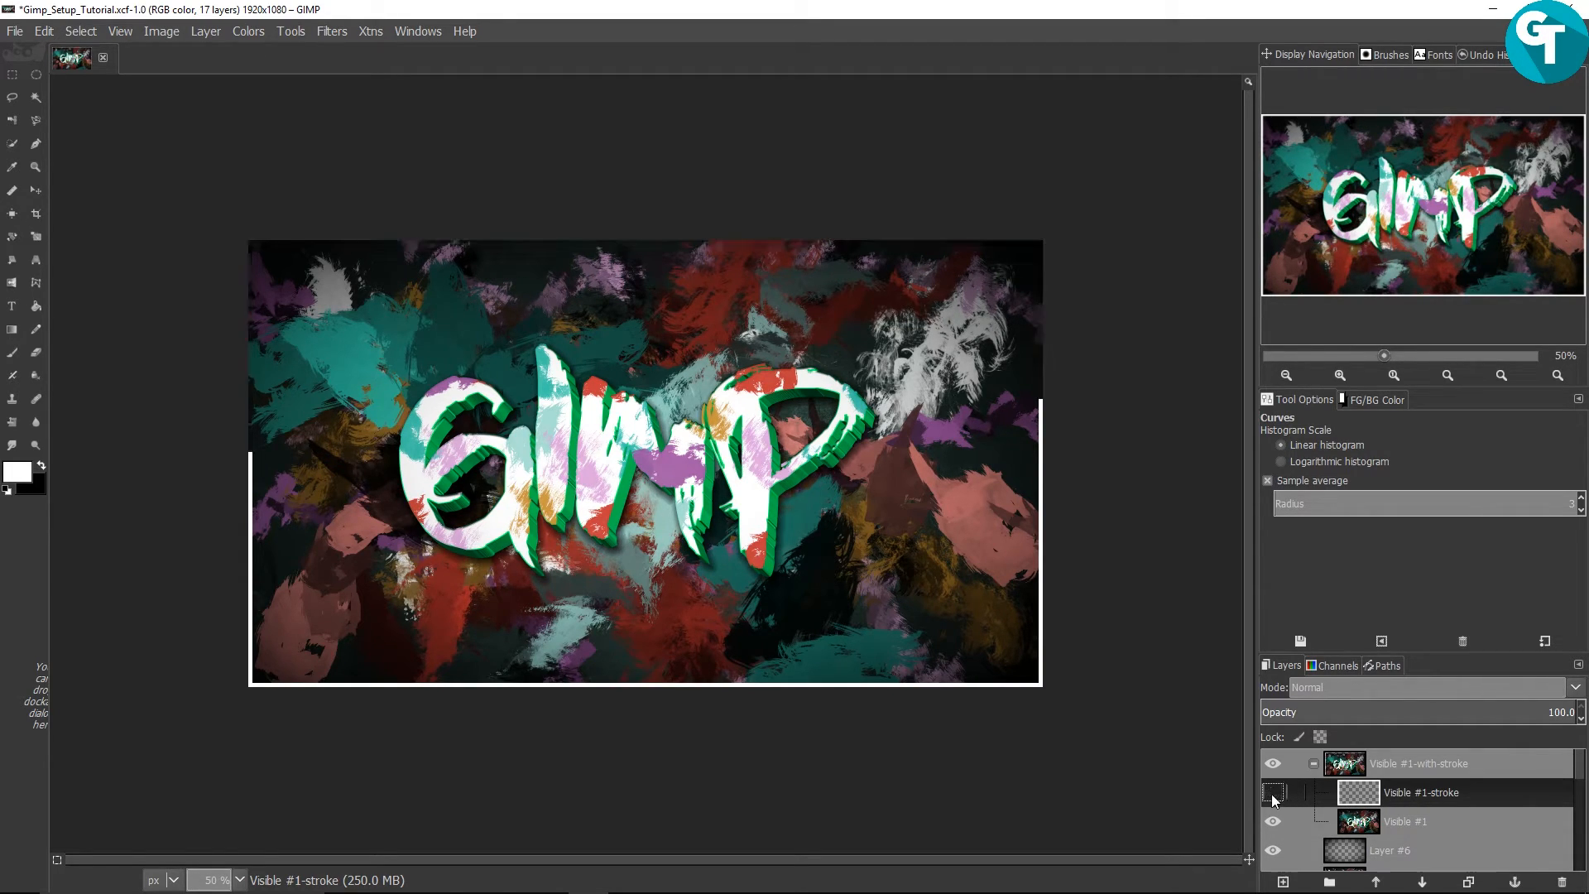
{"action": "left_click", "coordinate": [1273, 792]}
Move Visible #1-stroke and Visible #1 out of the Visible #1-with-stroke group, and delete the empty group
{"action": "left_click_drag", "start_coordinate": [1414, 803], "coordinate": [1421, 760]}
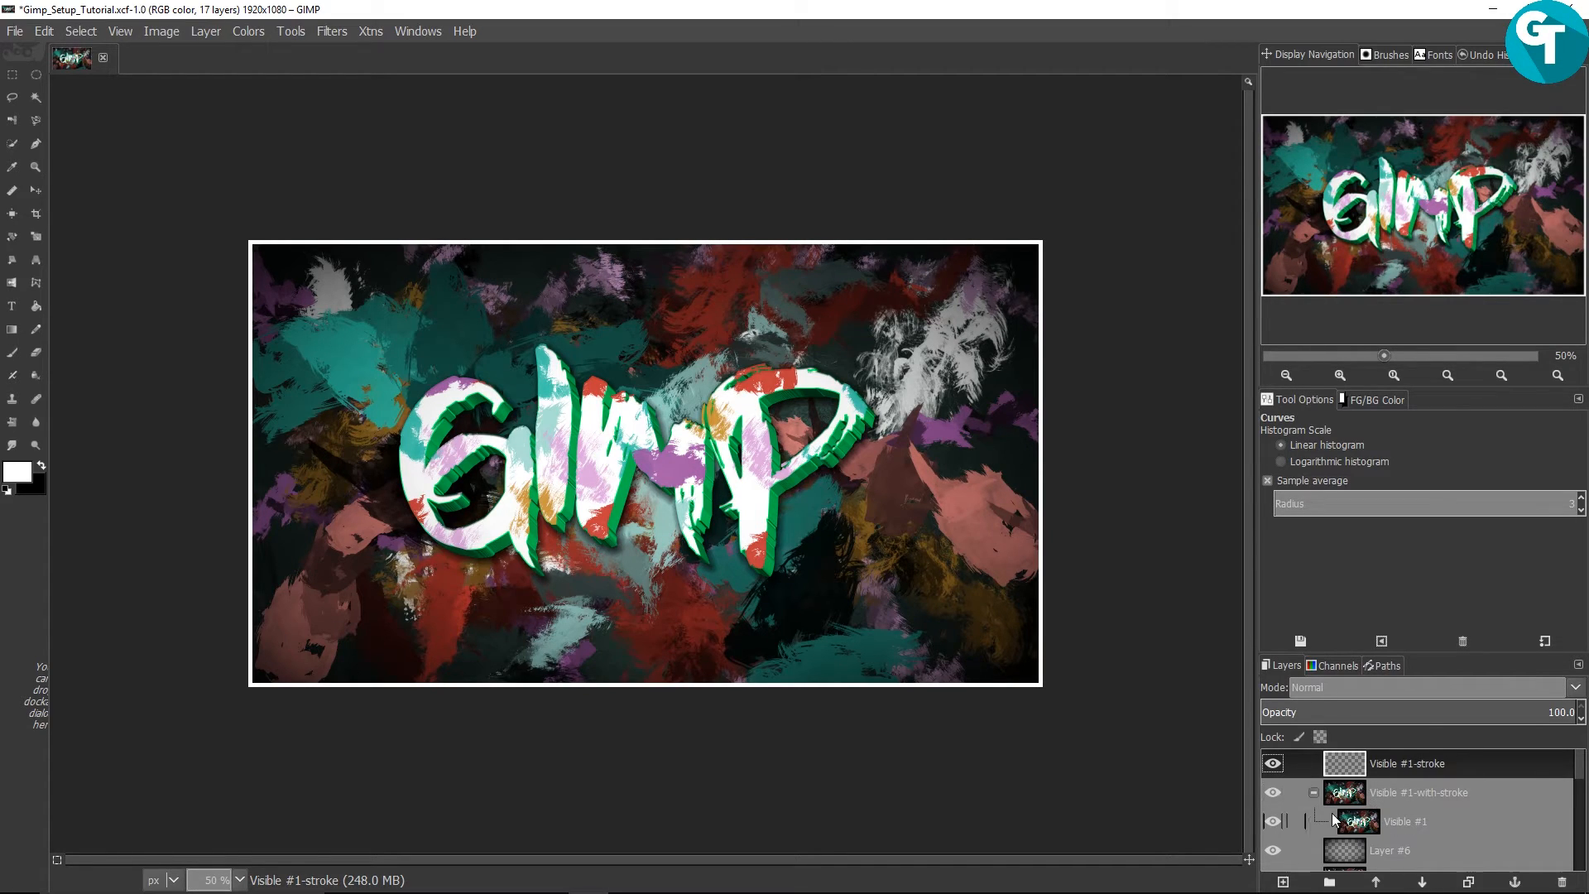
{"action": "left_click", "coordinate": [1364, 825]}
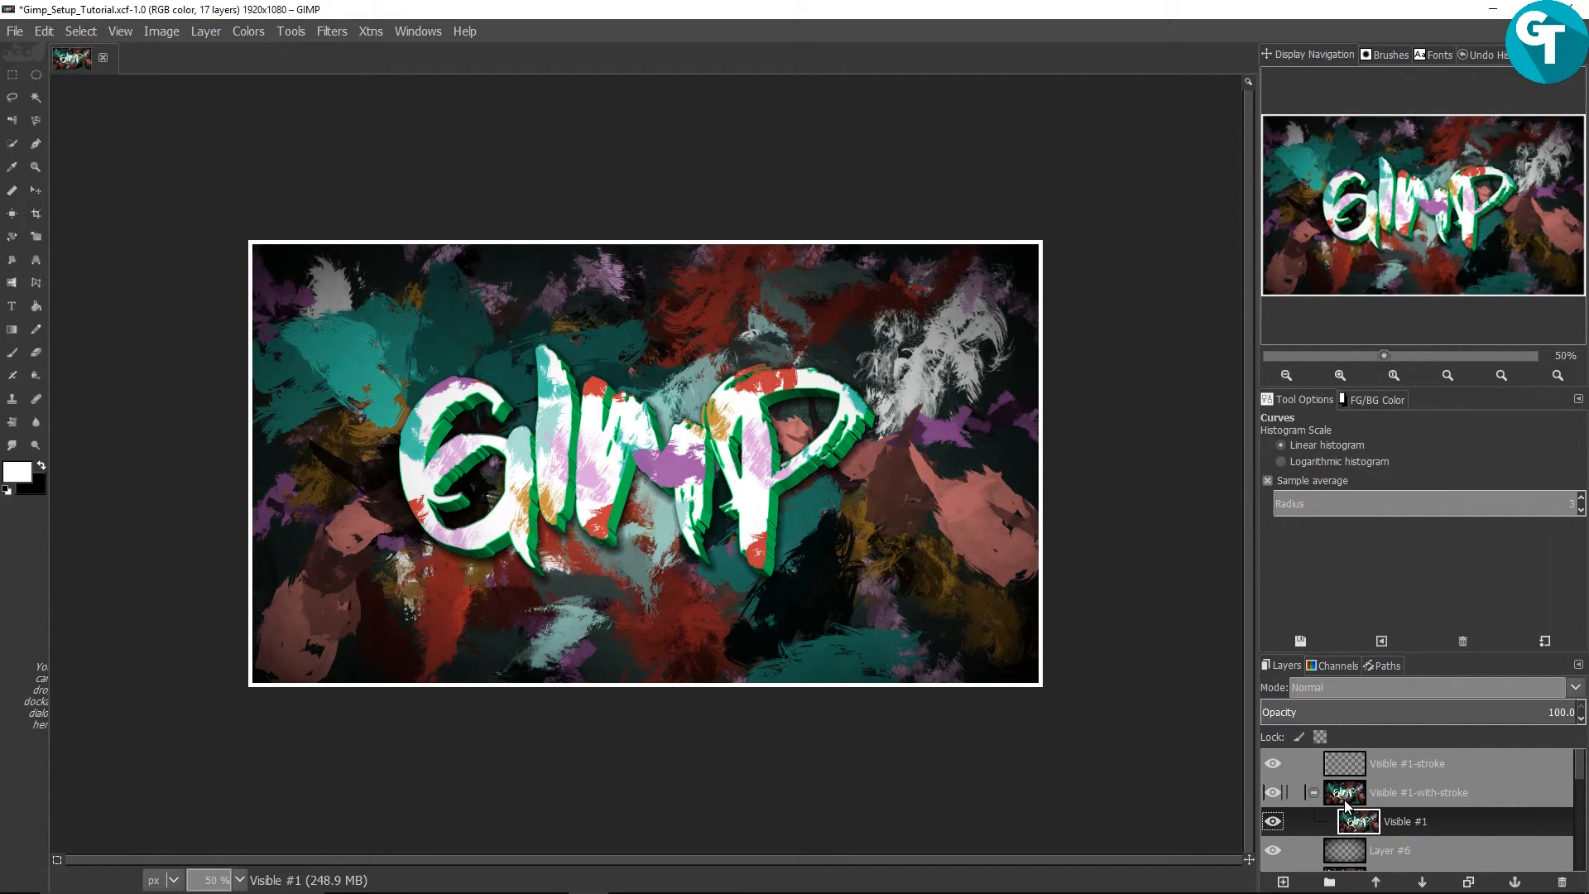
{"action": "left_click", "coordinate": [1347, 801]}
{"action": "mouse_move", "coordinate": [1358, 821]}
{"action": "left_mouse_down"}
{"action": "mouse_move", "coordinate": [1356, 800]}
{"action": "mouse_move", "coordinate": [1345, 808]}
{"action": "left_mouse_up"}
{"action": "left_click", "coordinate": [1346, 796]}
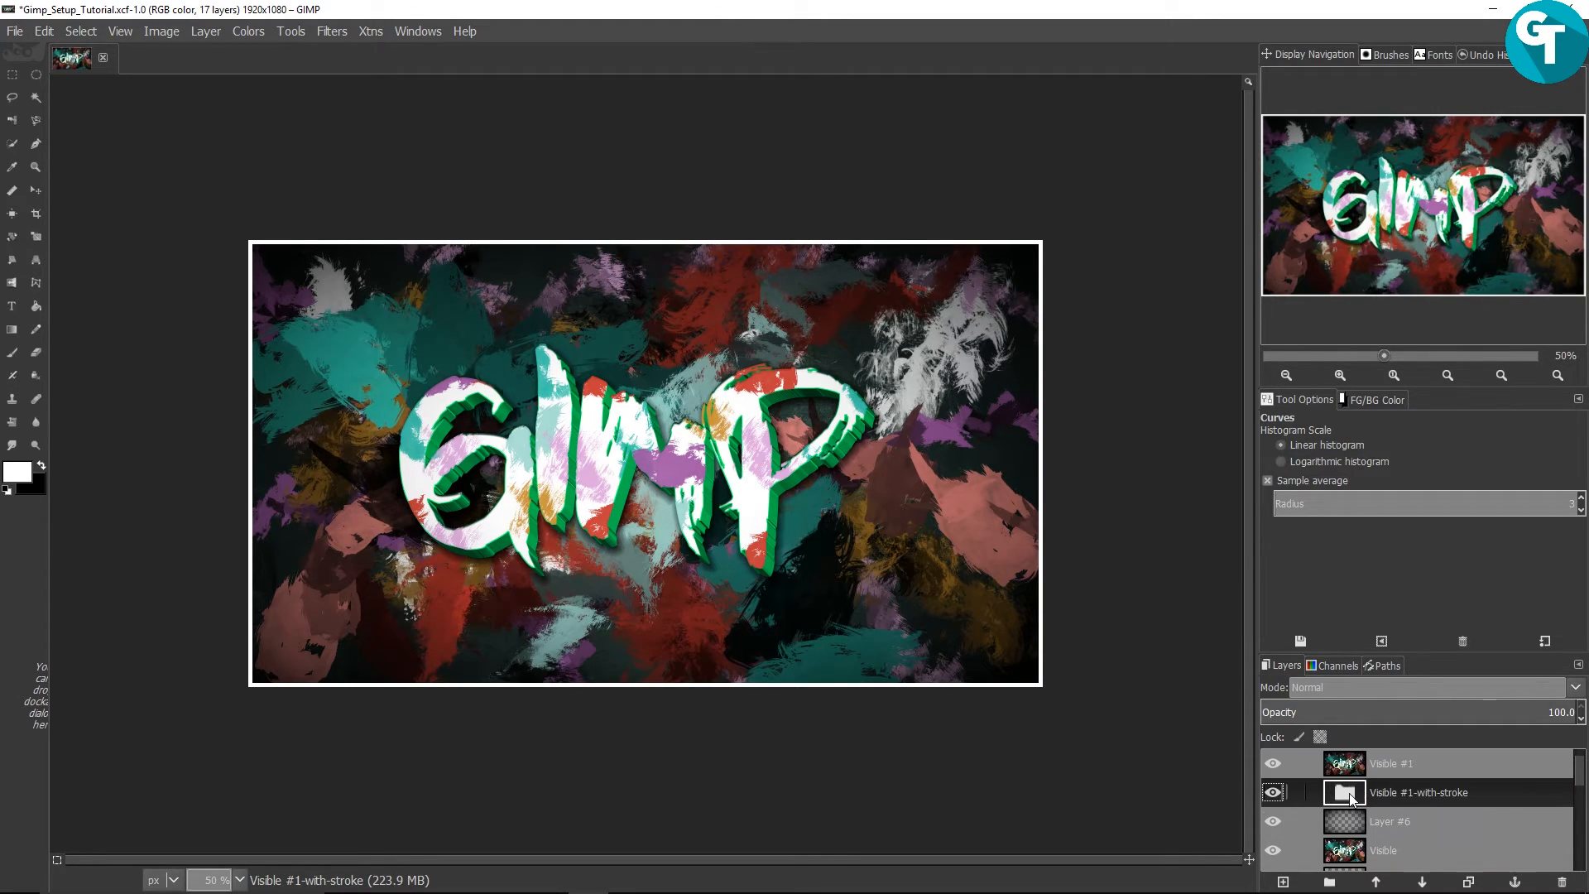
{"action": "key", "text": "alt+Delete"}
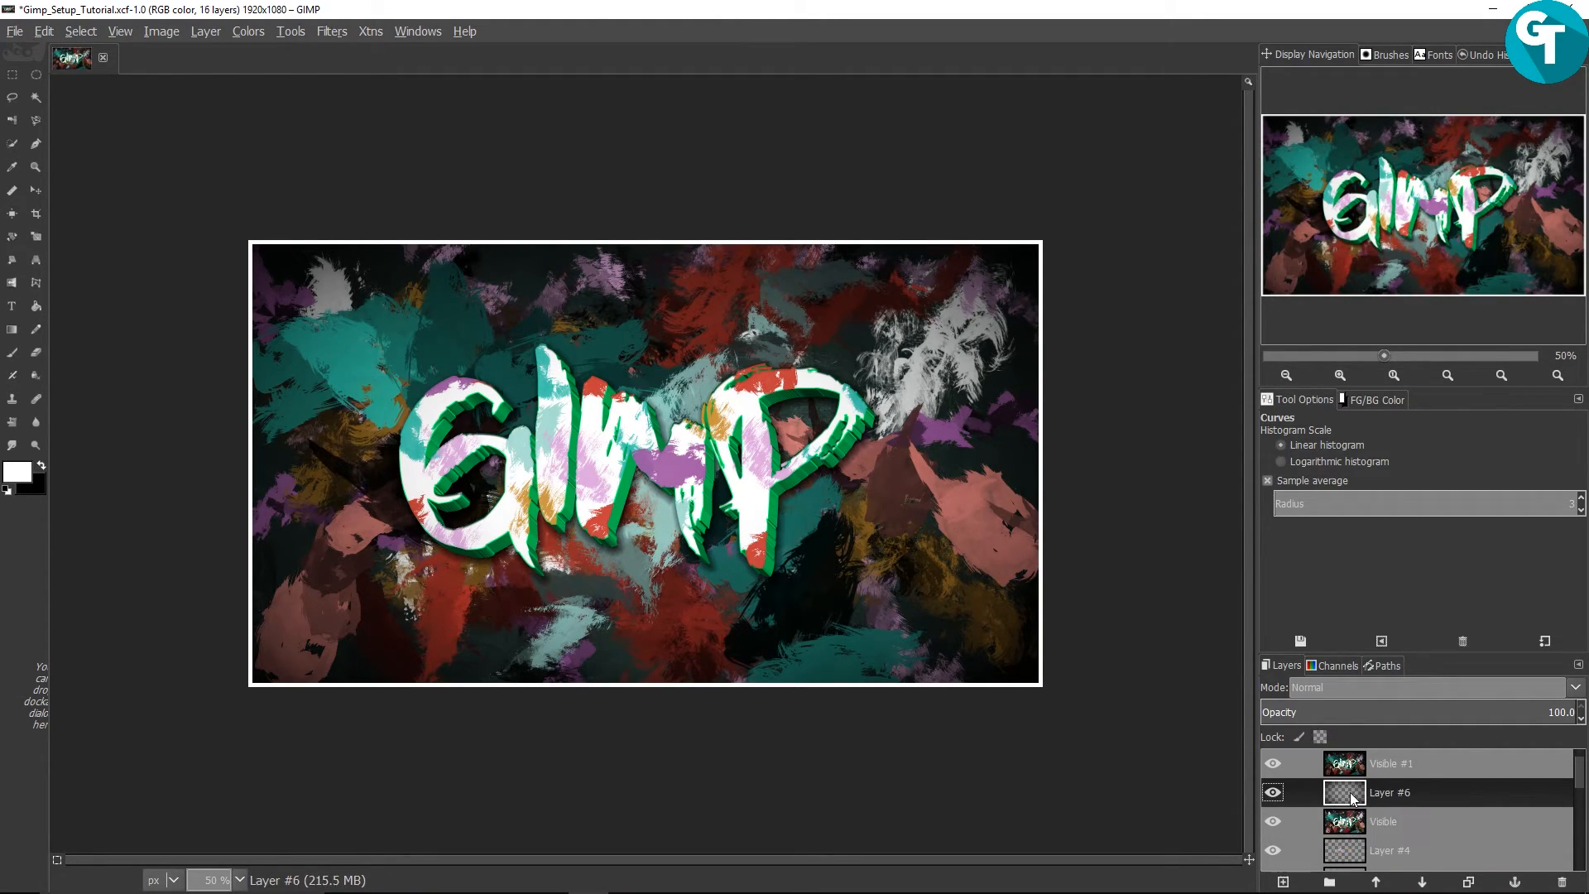
Select the separated Visible #1-stroke layer at the top of the stack and toggle its visibility off and on
{"action": "left_click", "coordinate": [1376, 768]}
{"action": "scroll", "coordinate": [1376, 768], "scroll_direction": "up", "scroll_amount": 2}
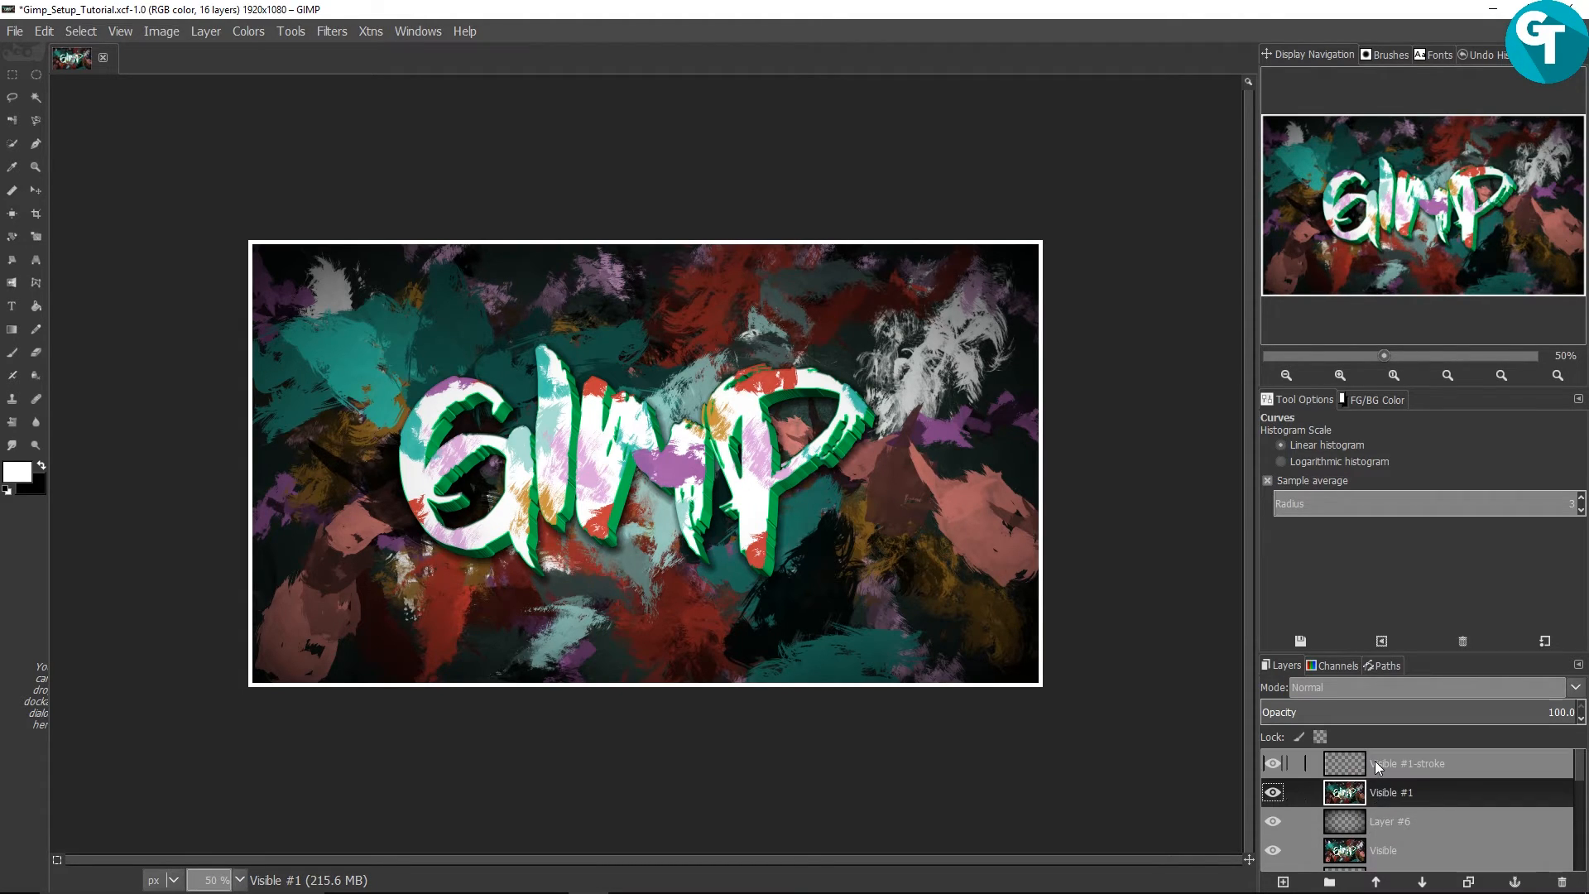
{"action": "left_click", "coordinate": [1375, 767]}
{"action": "left_click", "coordinate": [1278, 765]}
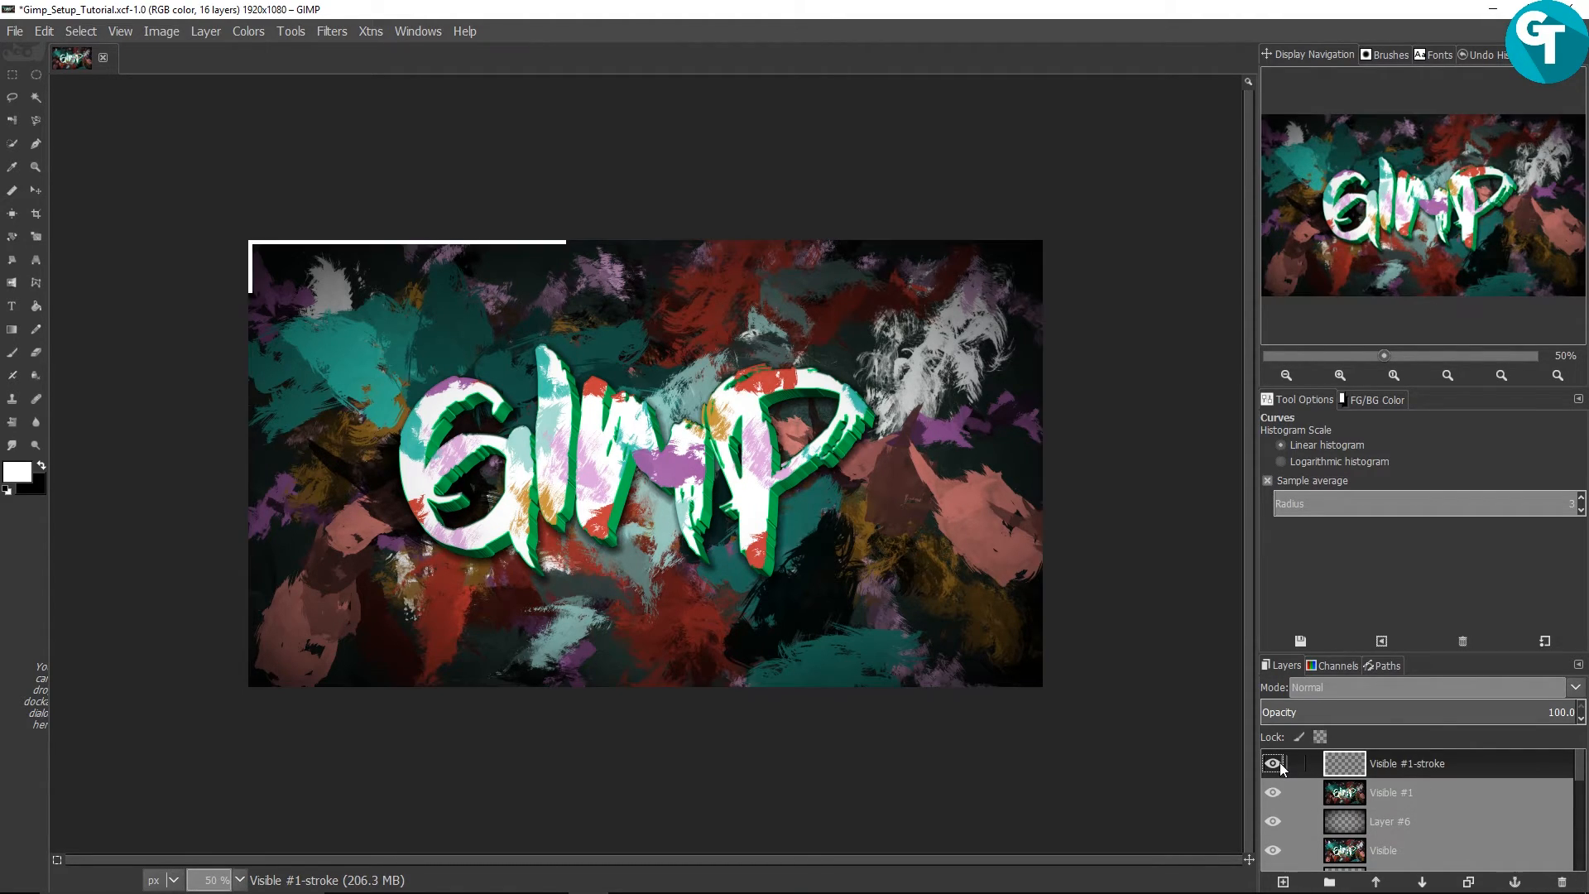
{"action": "left_click", "coordinate": [1274, 763]}
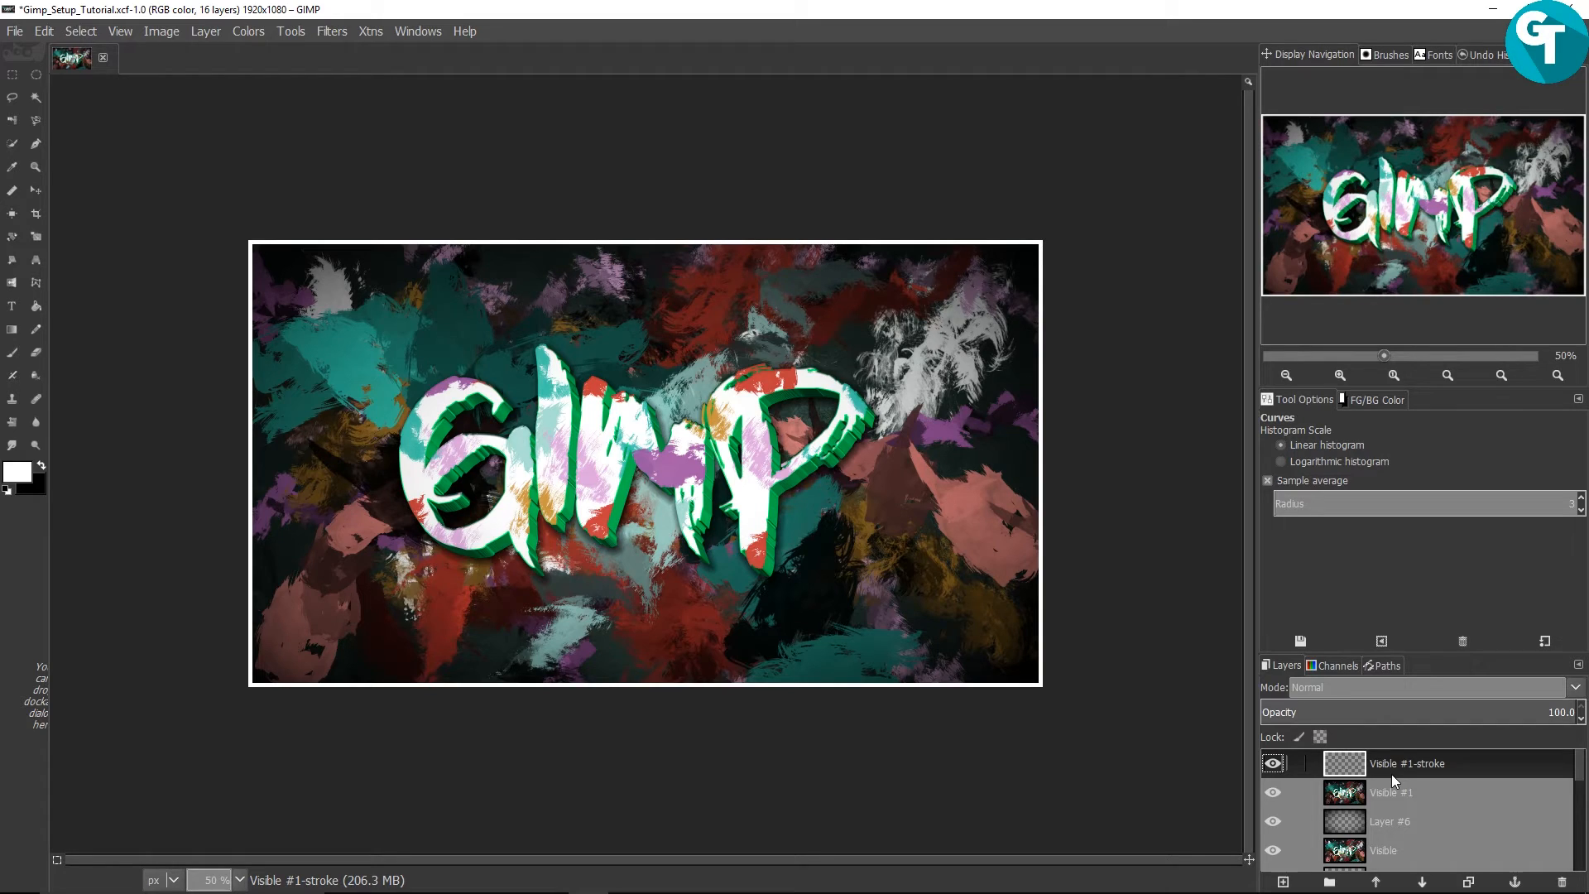
Start the Drop Shadow layer effect on Visible #1-stroke, place its dialog clear of the artwork, and turn on the preview
{"action": "left_click", "coordinate": [206, 31]}
{"action": "mouse_move", "coordinate": [437, 526]}
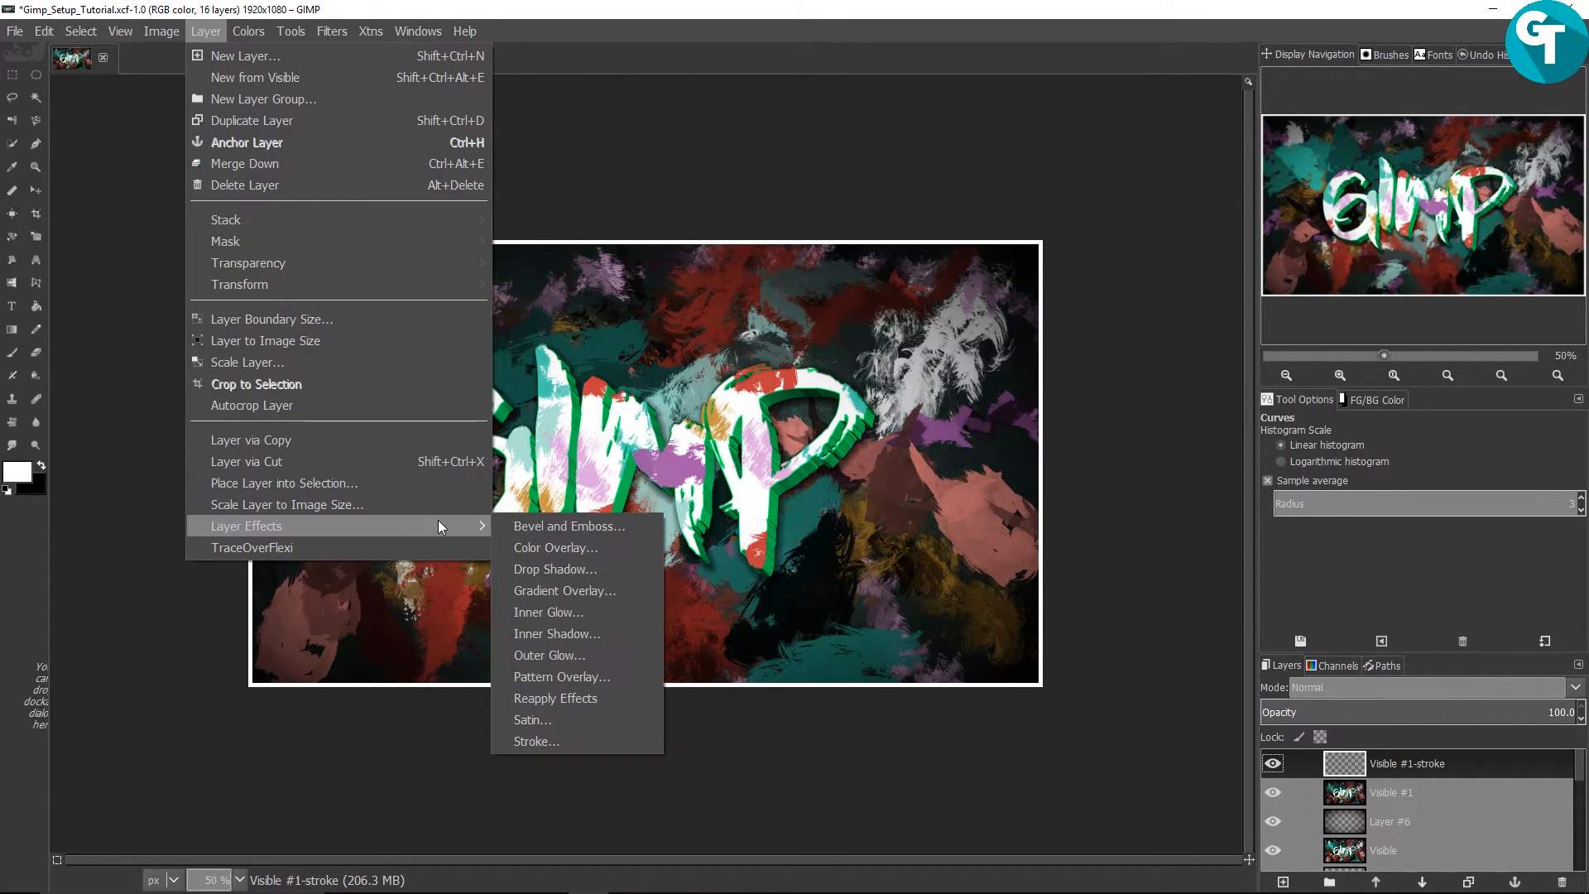
{"action": "left_click", "coordinate": [555, 569]}
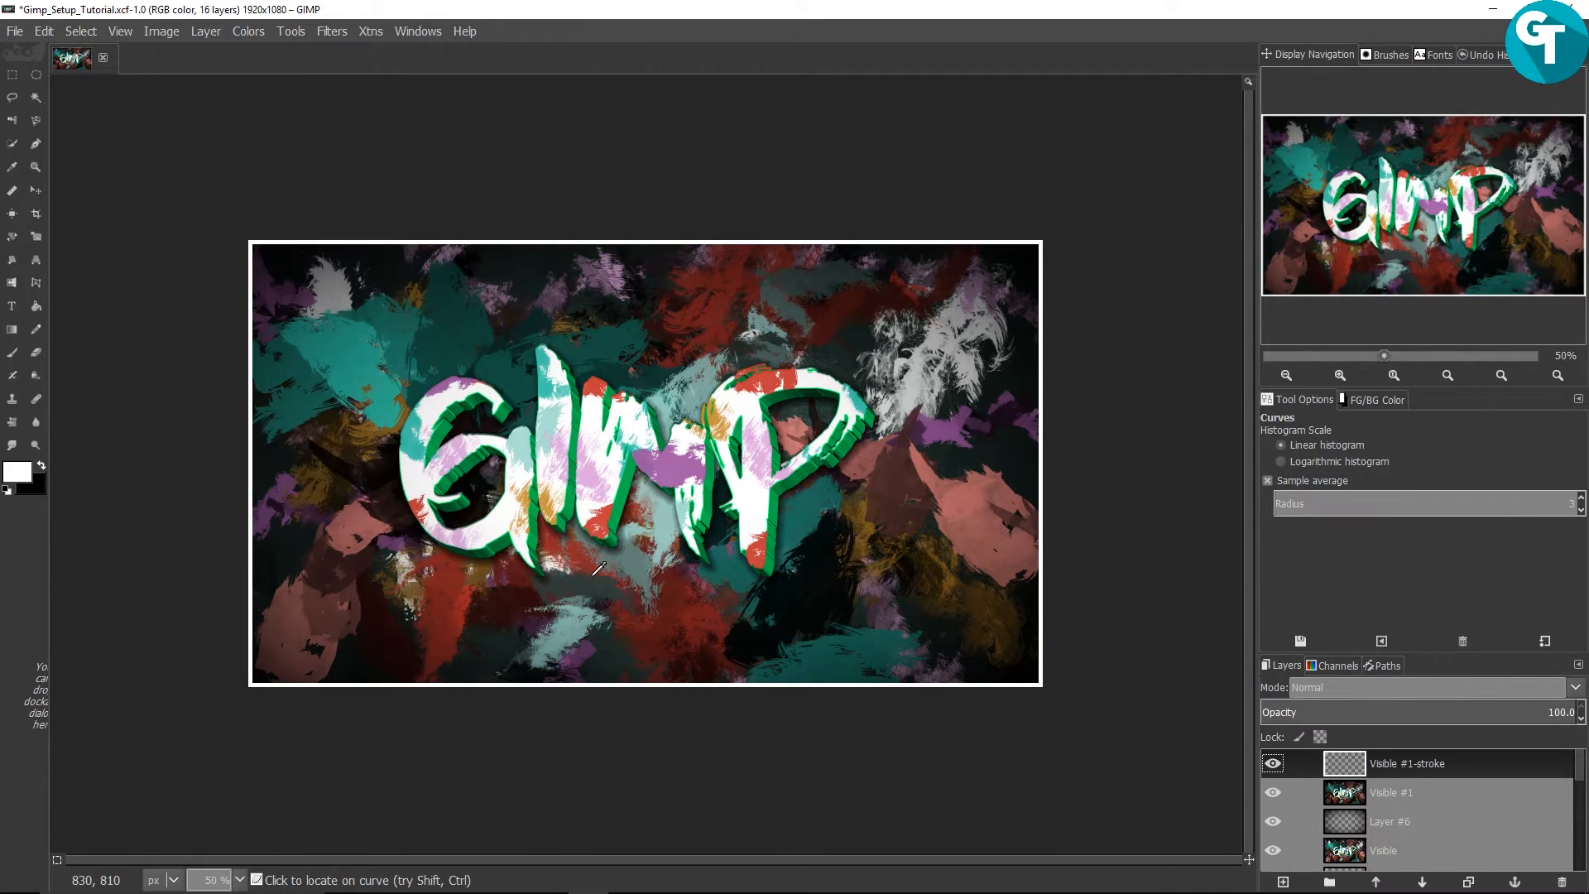
{"action": "left_click_drag", "start_coordinate": [430, 240], "coordinate": [1356, 126]}
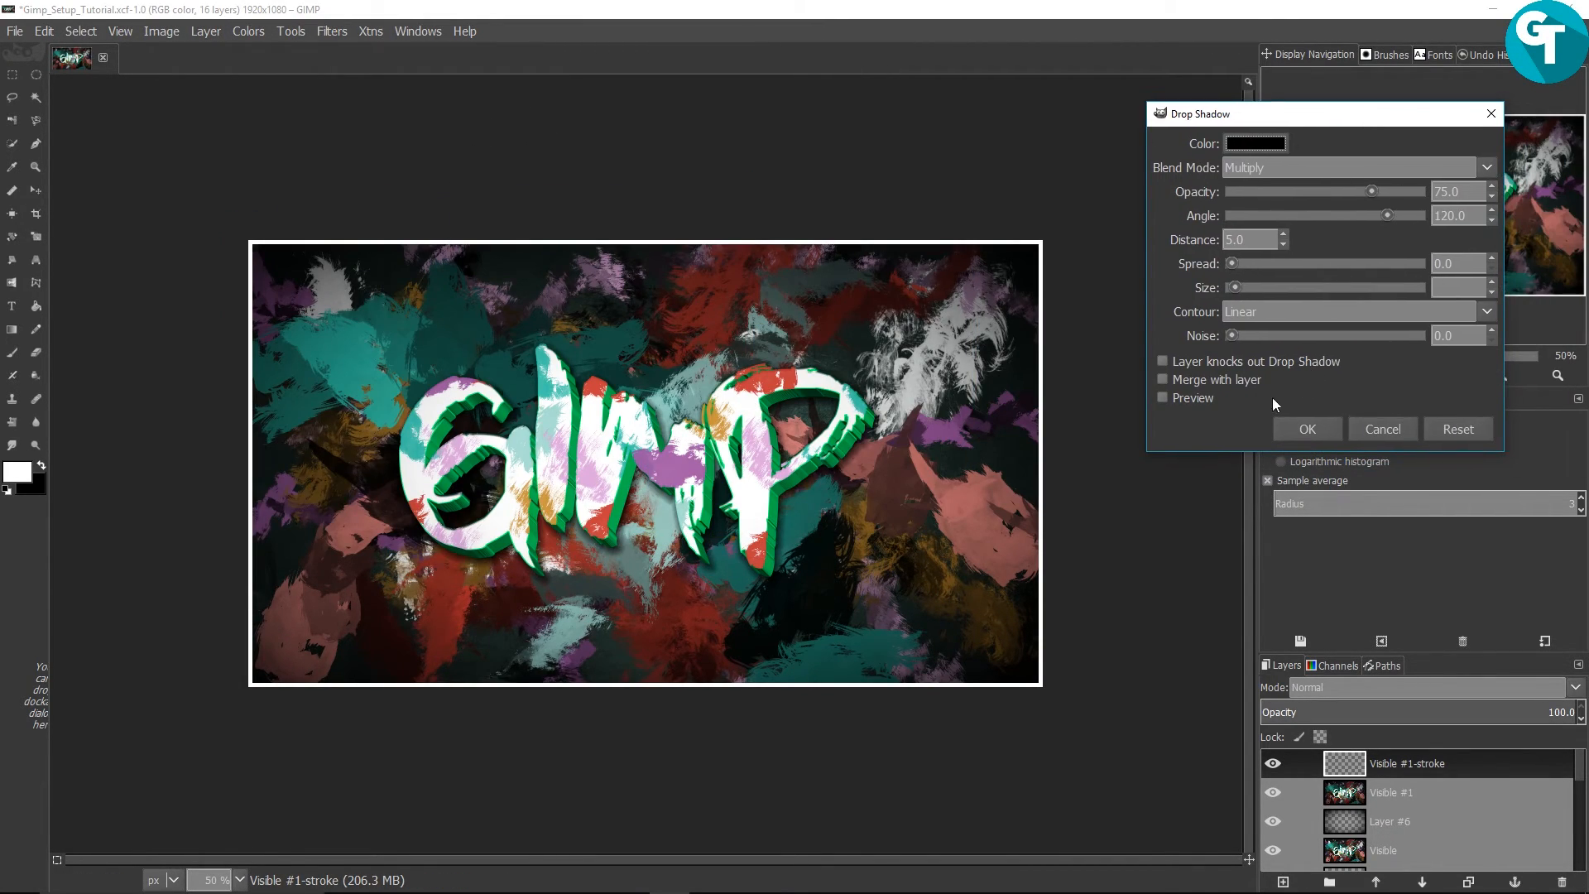
{"action": "left_click", "coordinate": [1185, 400]}
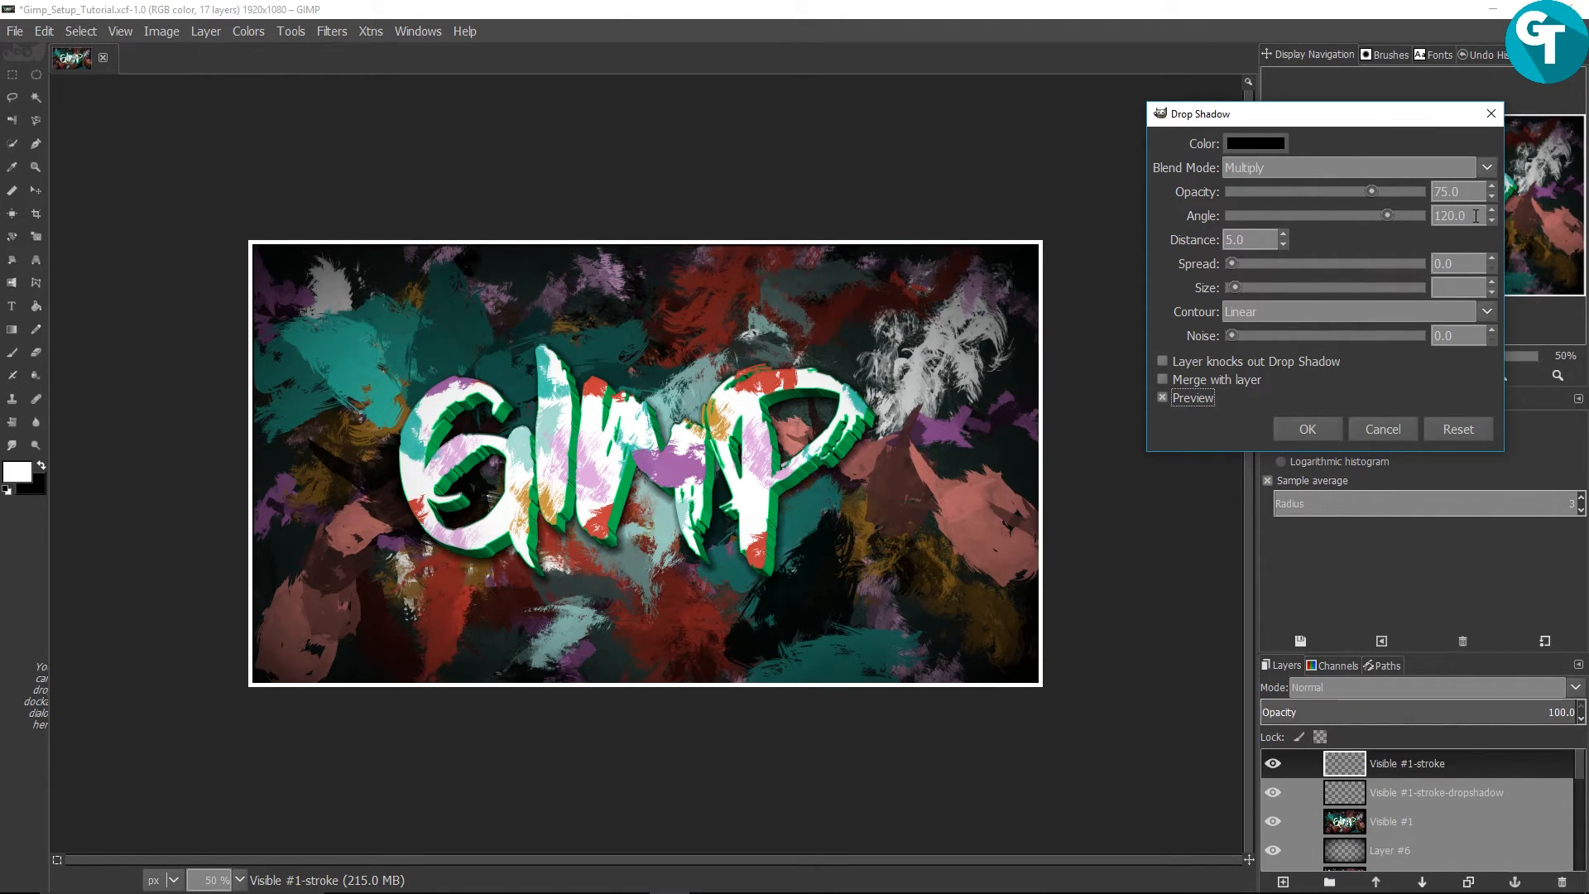
Set the drop shadow's angle to 0, opacity to 88, size to 10 and spread to 4
{"action": "left_click_drag", "start_coordinate": [1474, 214], "coordinate": [1435, 212]}
{"action": "left_click", "coordinate": [1463, 196]}
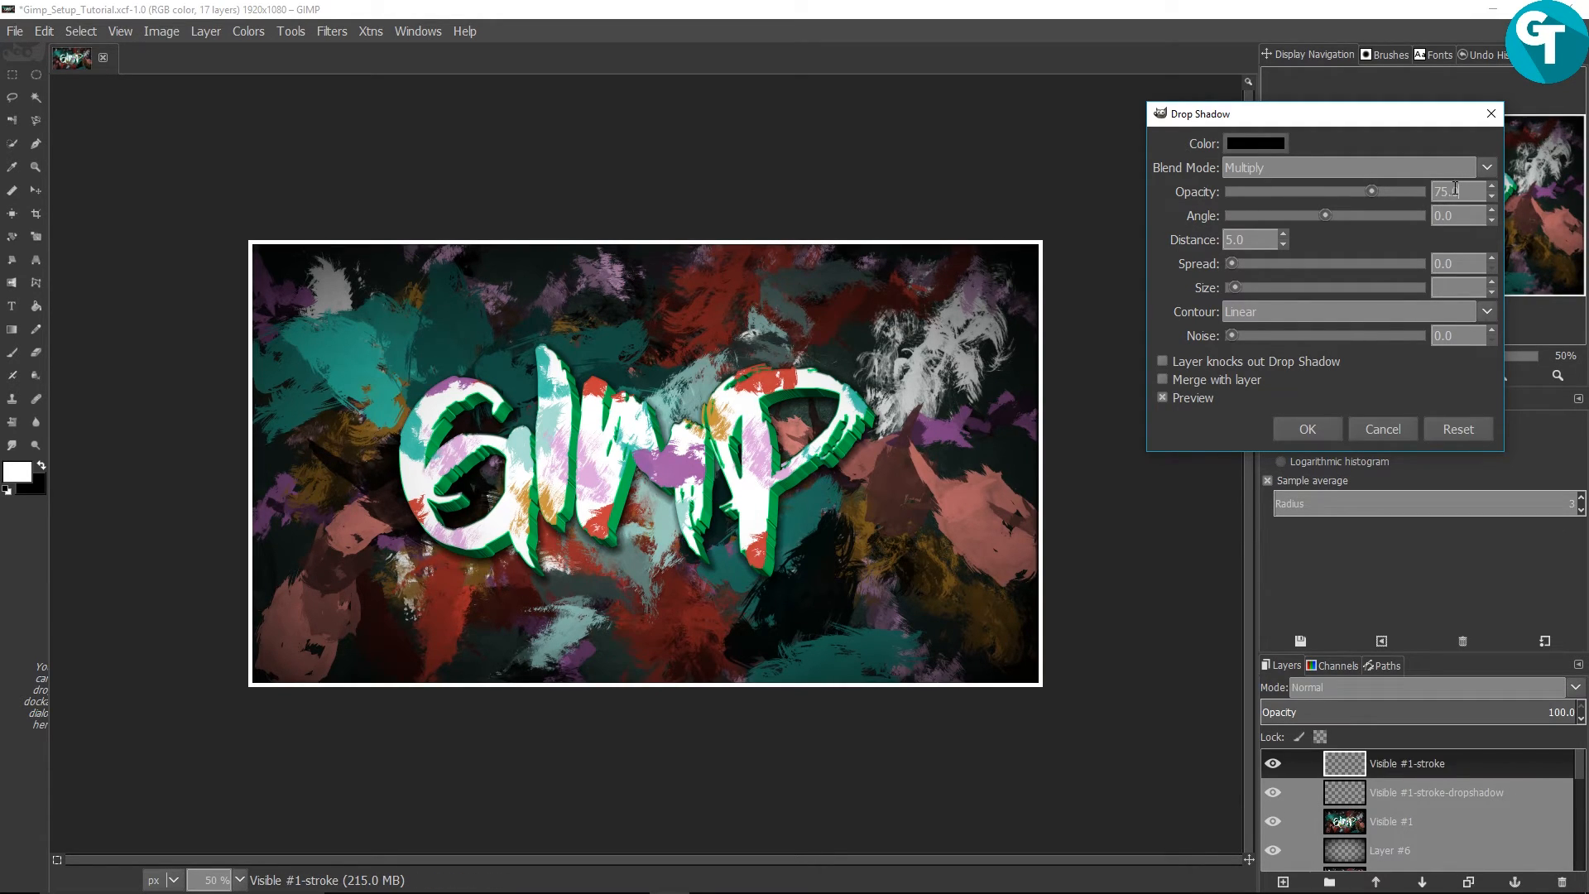
{"action": "left_click_drag", "start_coordinate": [1460, 188], "coordinate": [1439, 192]}
{"action": "type", "text": "88"}
{"action": "left_click", "coordinate": [1468, 261]}
{"action": "key", "text": "Return"}
{"action": "double_click", "coordinate": [1456, 263]}
{"action": "key", "text": "Return"}
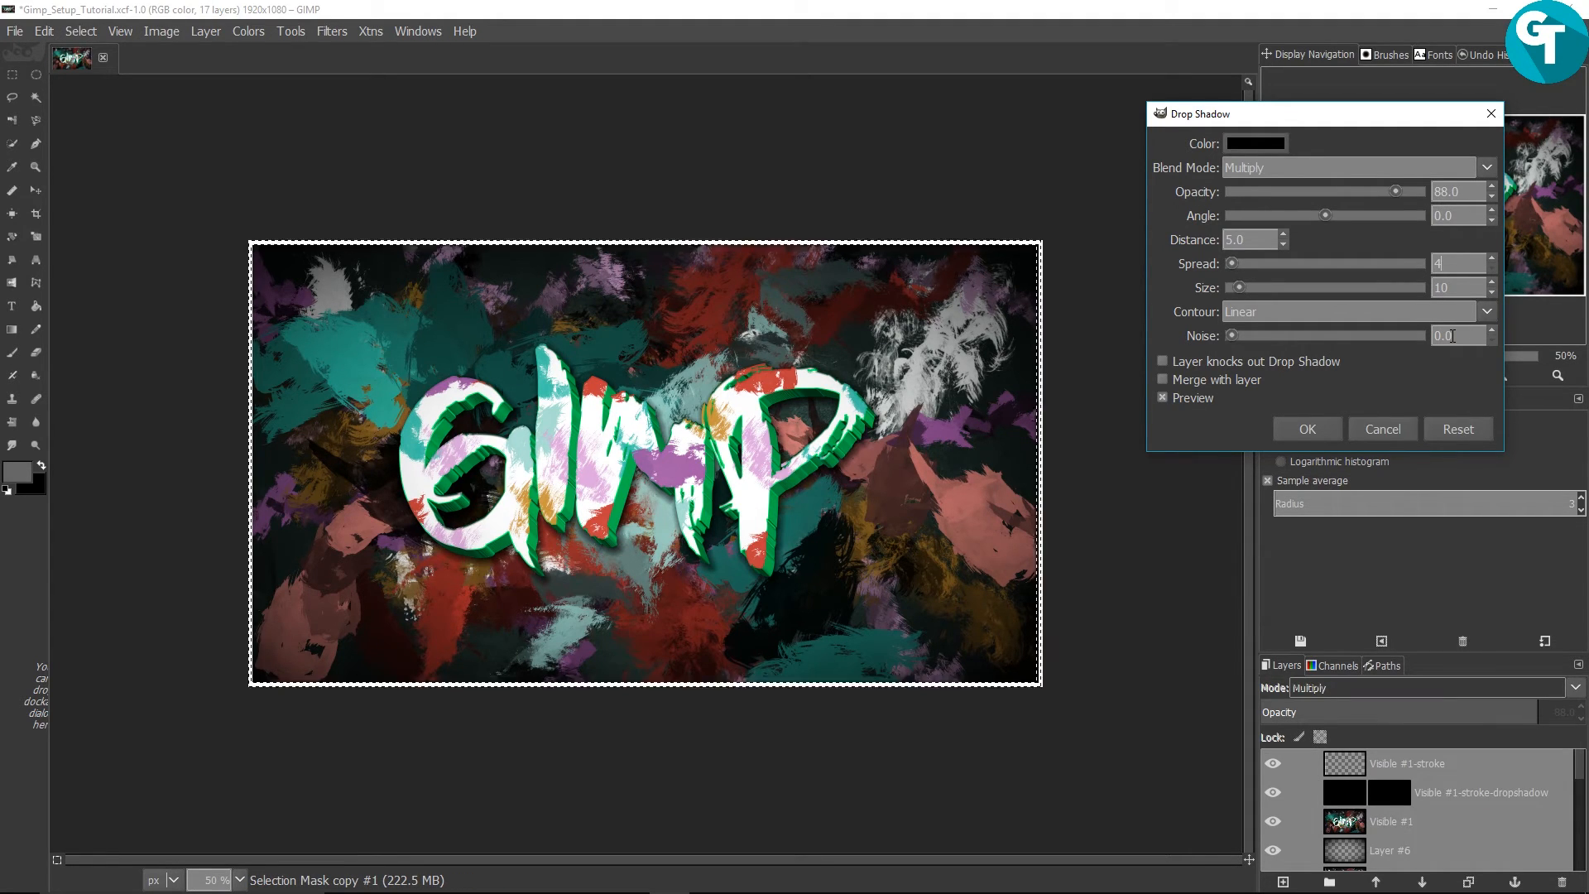
Check the shadow along the upper edge of the white border and apply the Drop Shadow effect
{"action": "scroll", "coordinate": [708, 323], "scroll_direction": "up", "scroll_amount": 3, "text": "ctrl"}
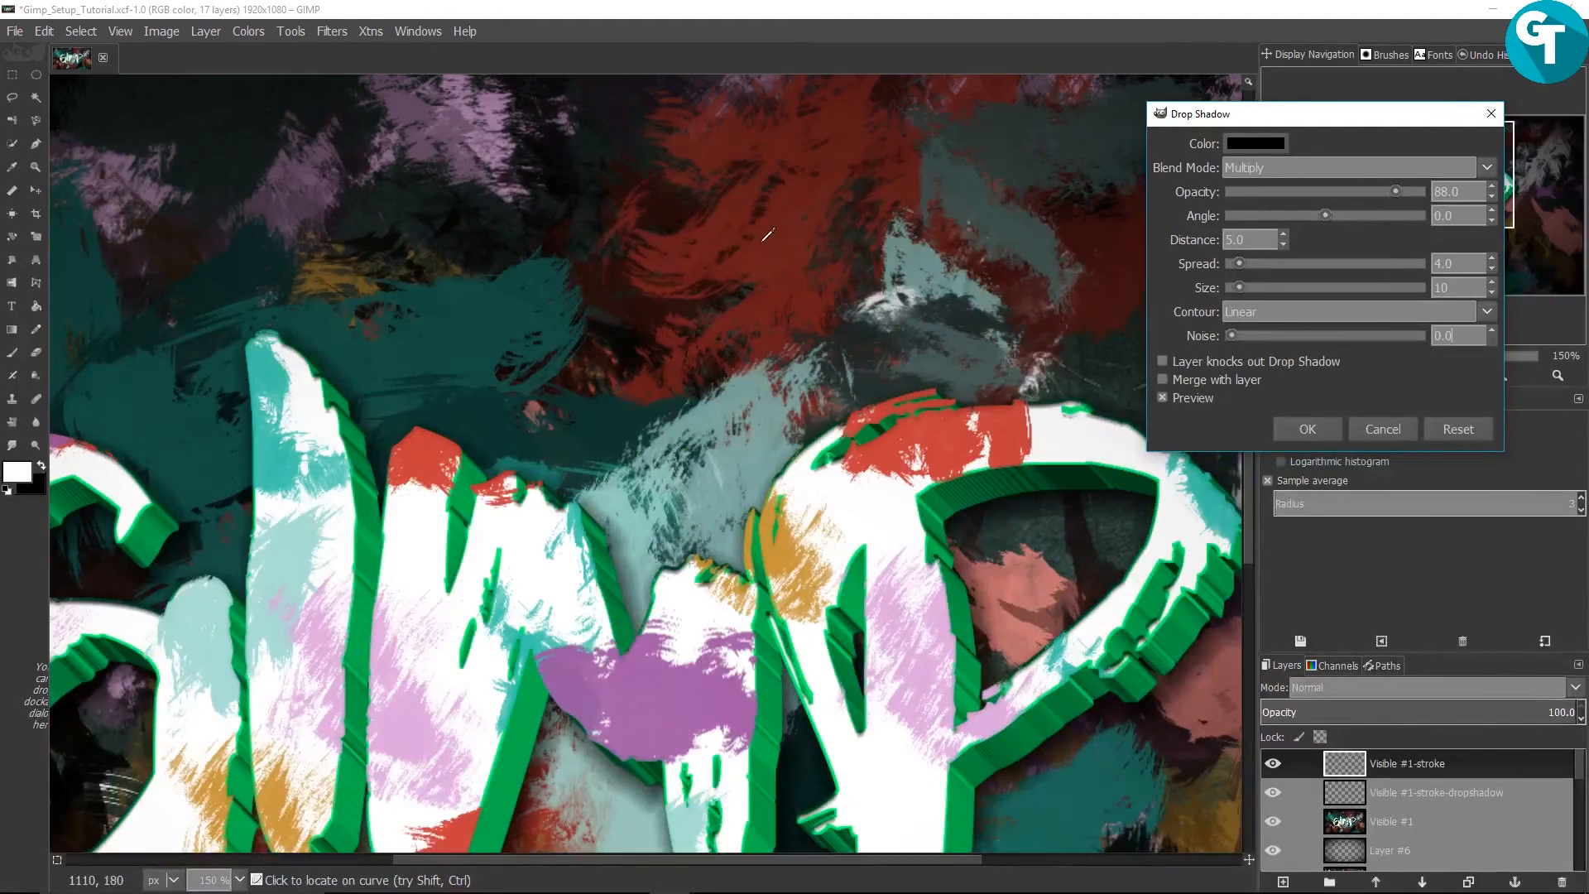
{"action": "key", "text": "Return"}
{"action": "scroll", "coordinate": [773, 480], "scroll_direction": "up", "scroll_amount": 1, "text": "ctrl"}
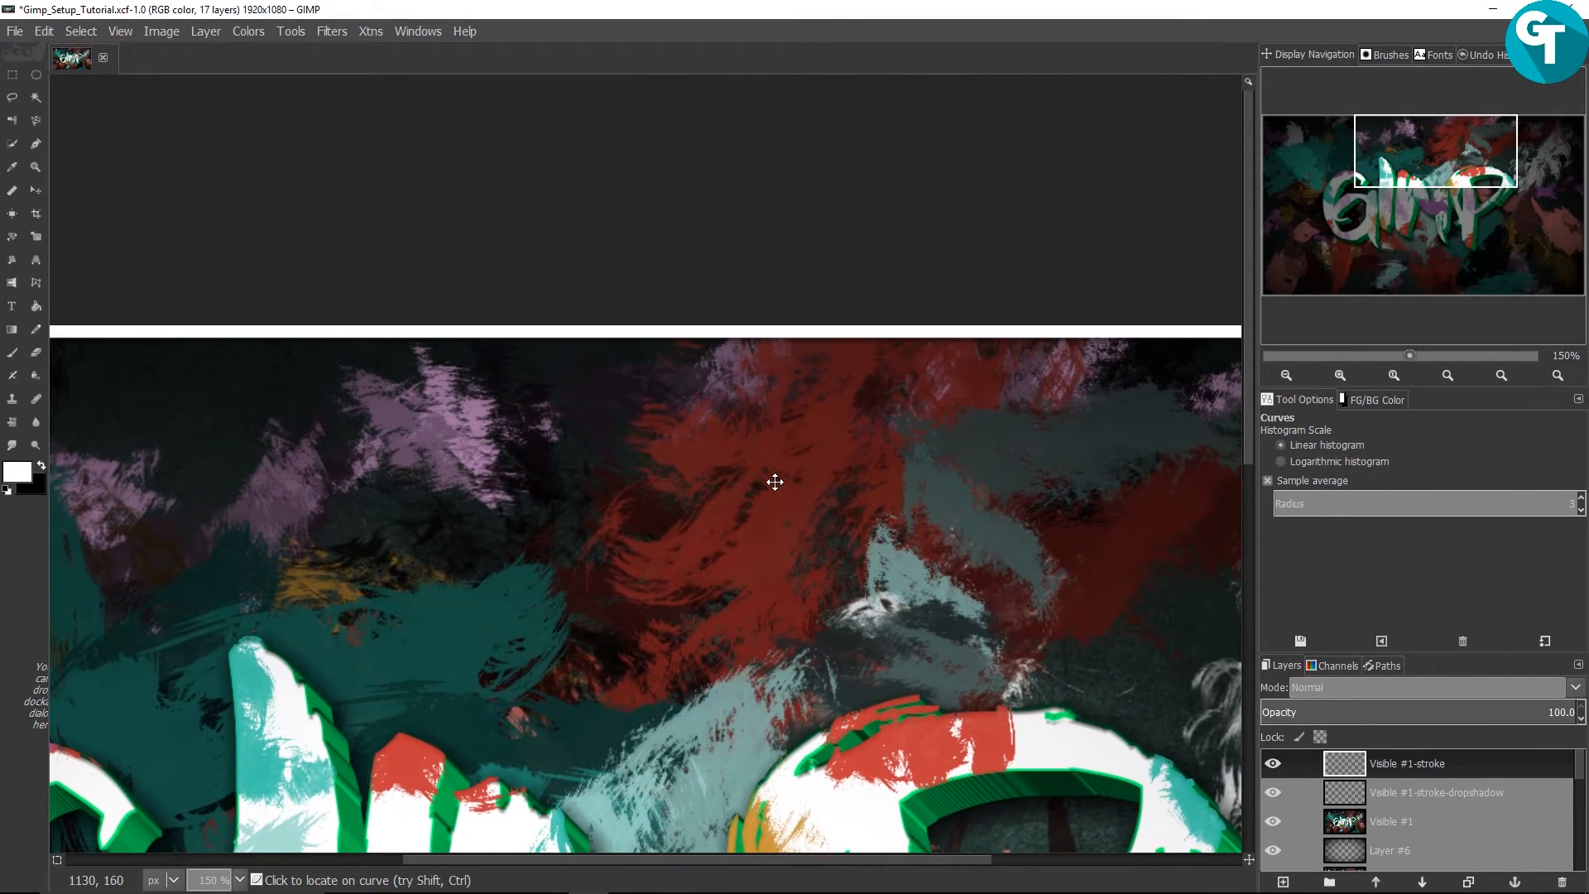
{"action": "scroll", "coordinate": [952, 333], "scroll_direction": "up", "scroll_amount": 3, "text": "ctrl"}
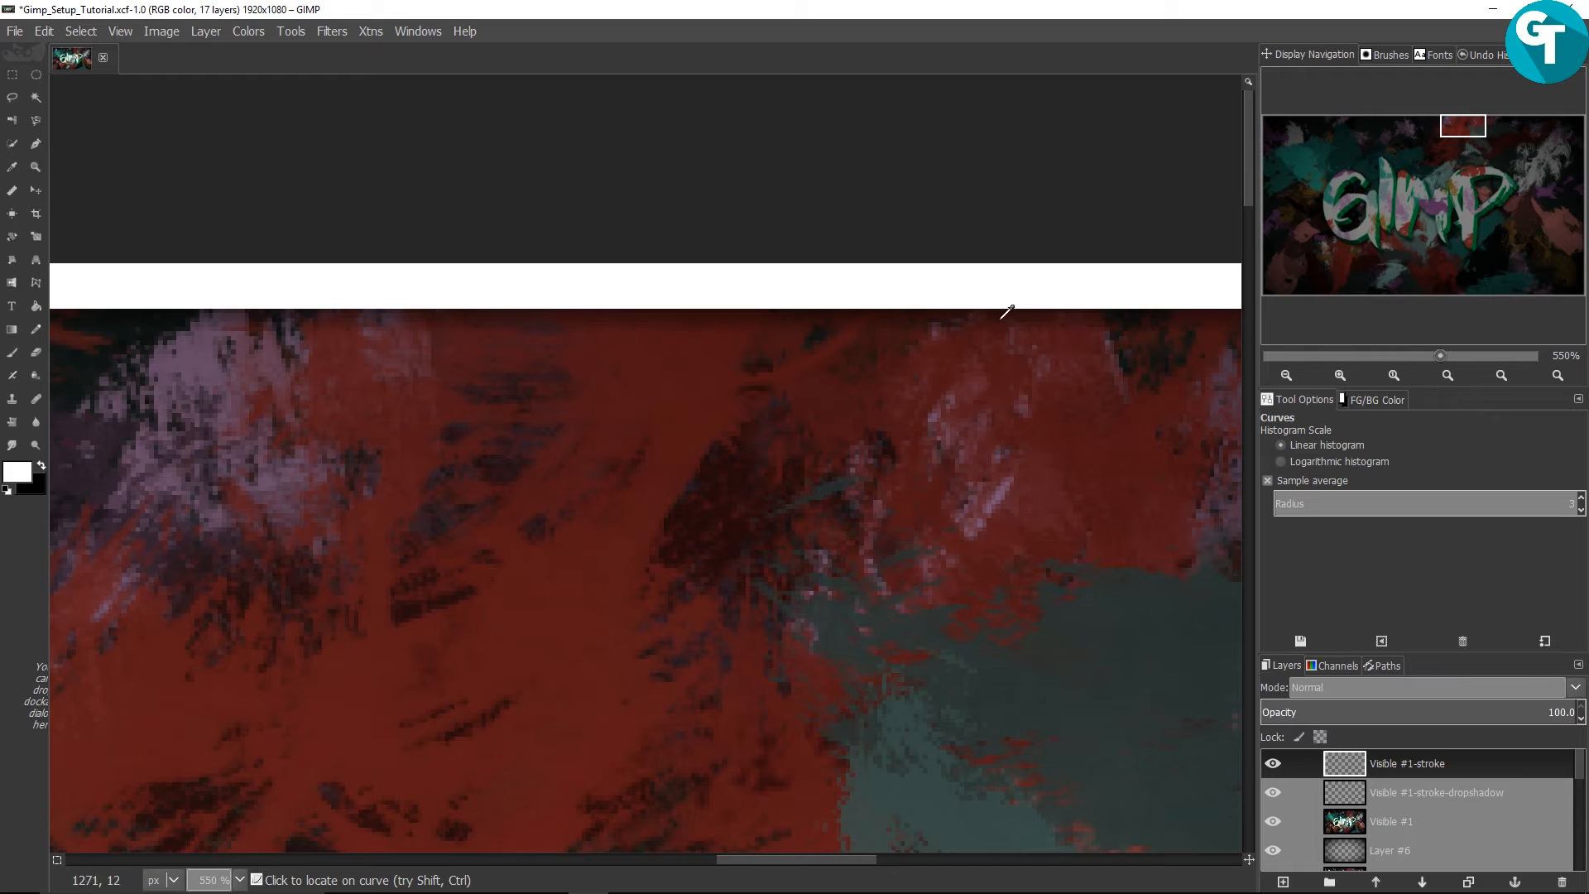
{"action": "key", "text": "1"}
{"action": "key", "text": "shift+2"}
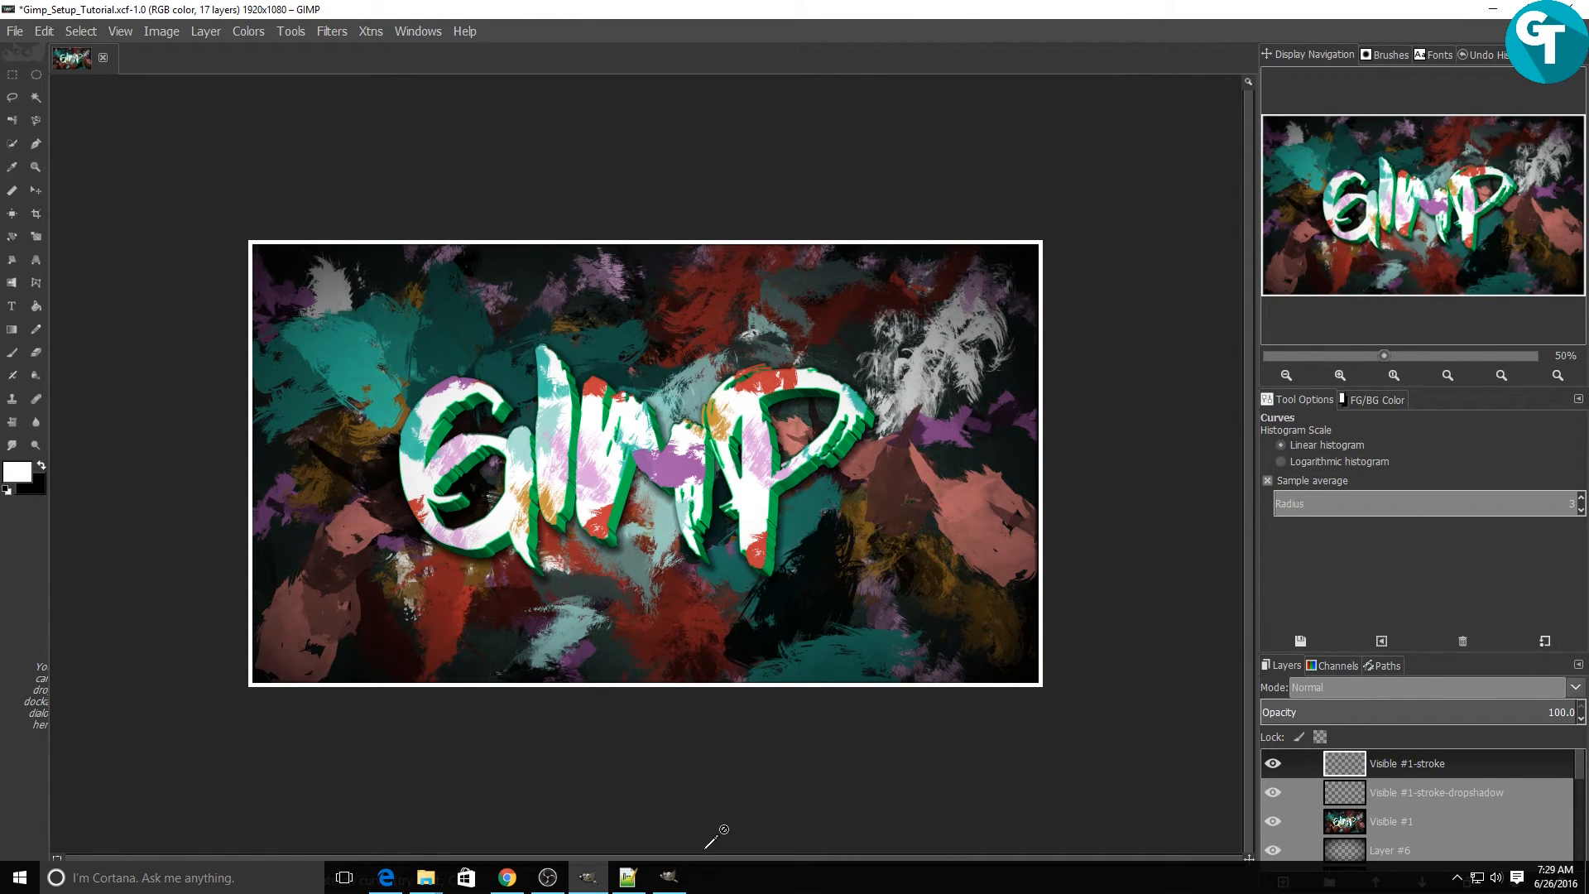
{"action": "left_click", "coordinate": [672, 879]}
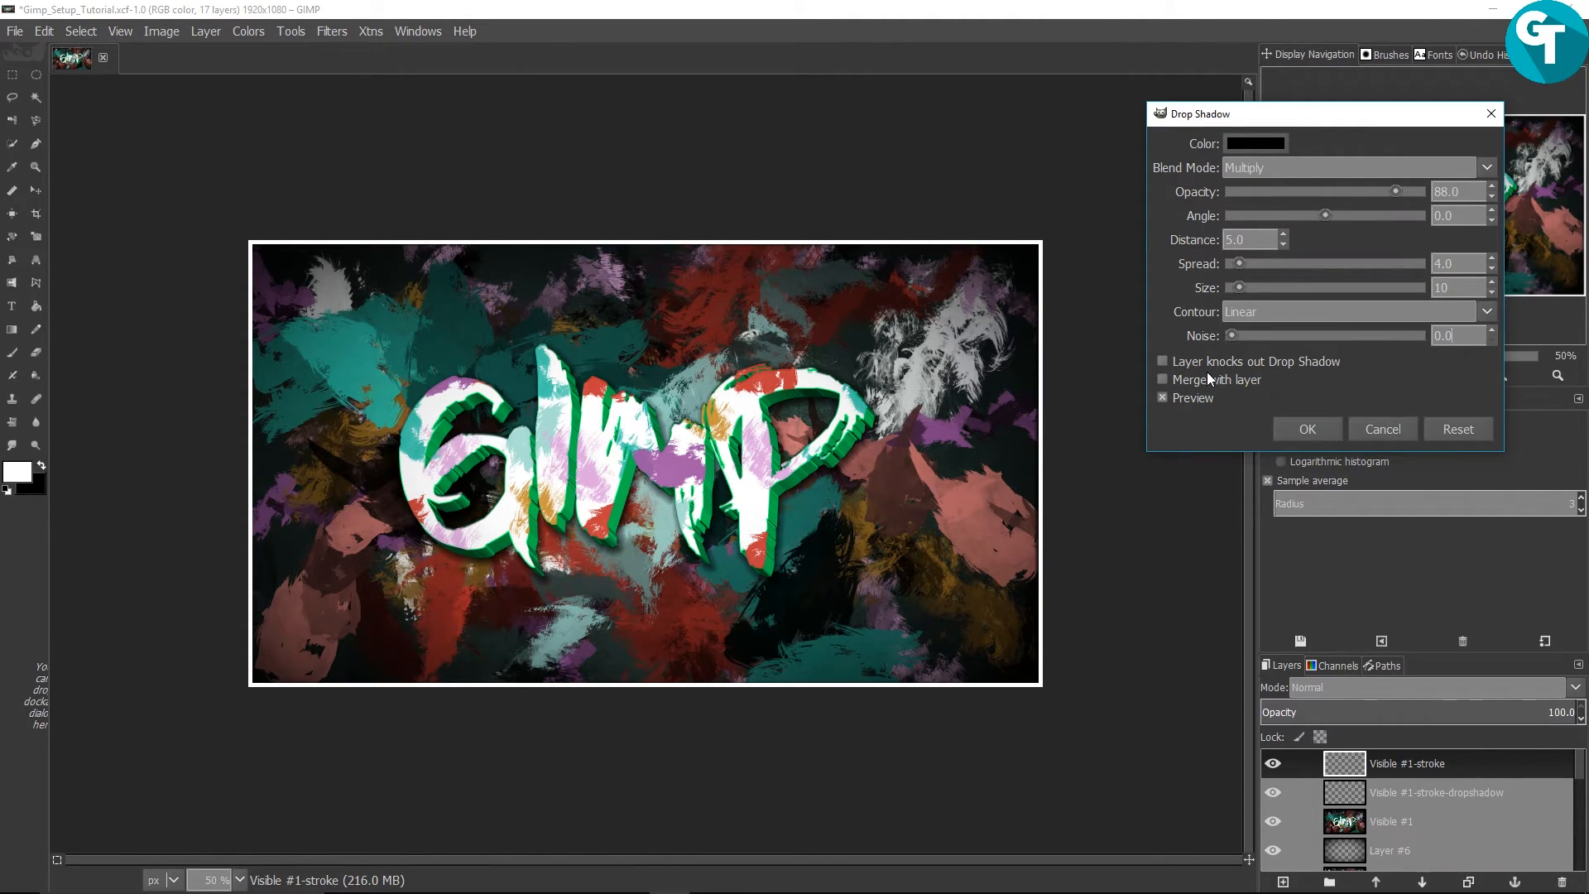
{"action": "left_click", "coordinate": [1308, 422]}
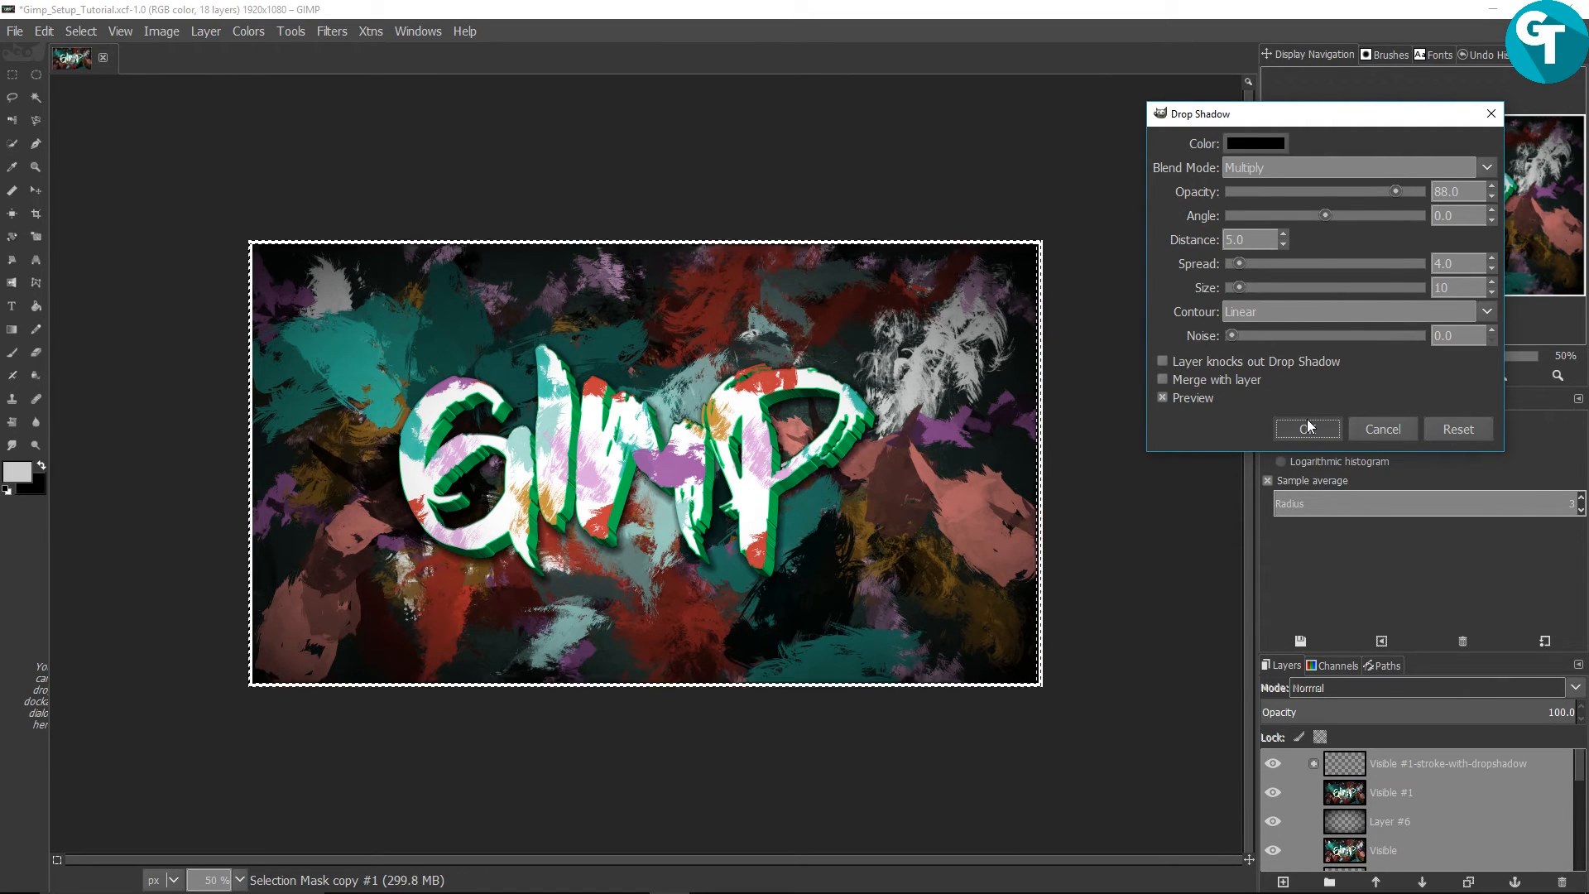
{"action": "scroll", "coordinate": [776, 353], "scroll_direction": "down", "scroll_amount": 4}
{"action": "scroll", "coordinate": [776, 353], "scroll_direction": "up", "scroll_amount": 5}
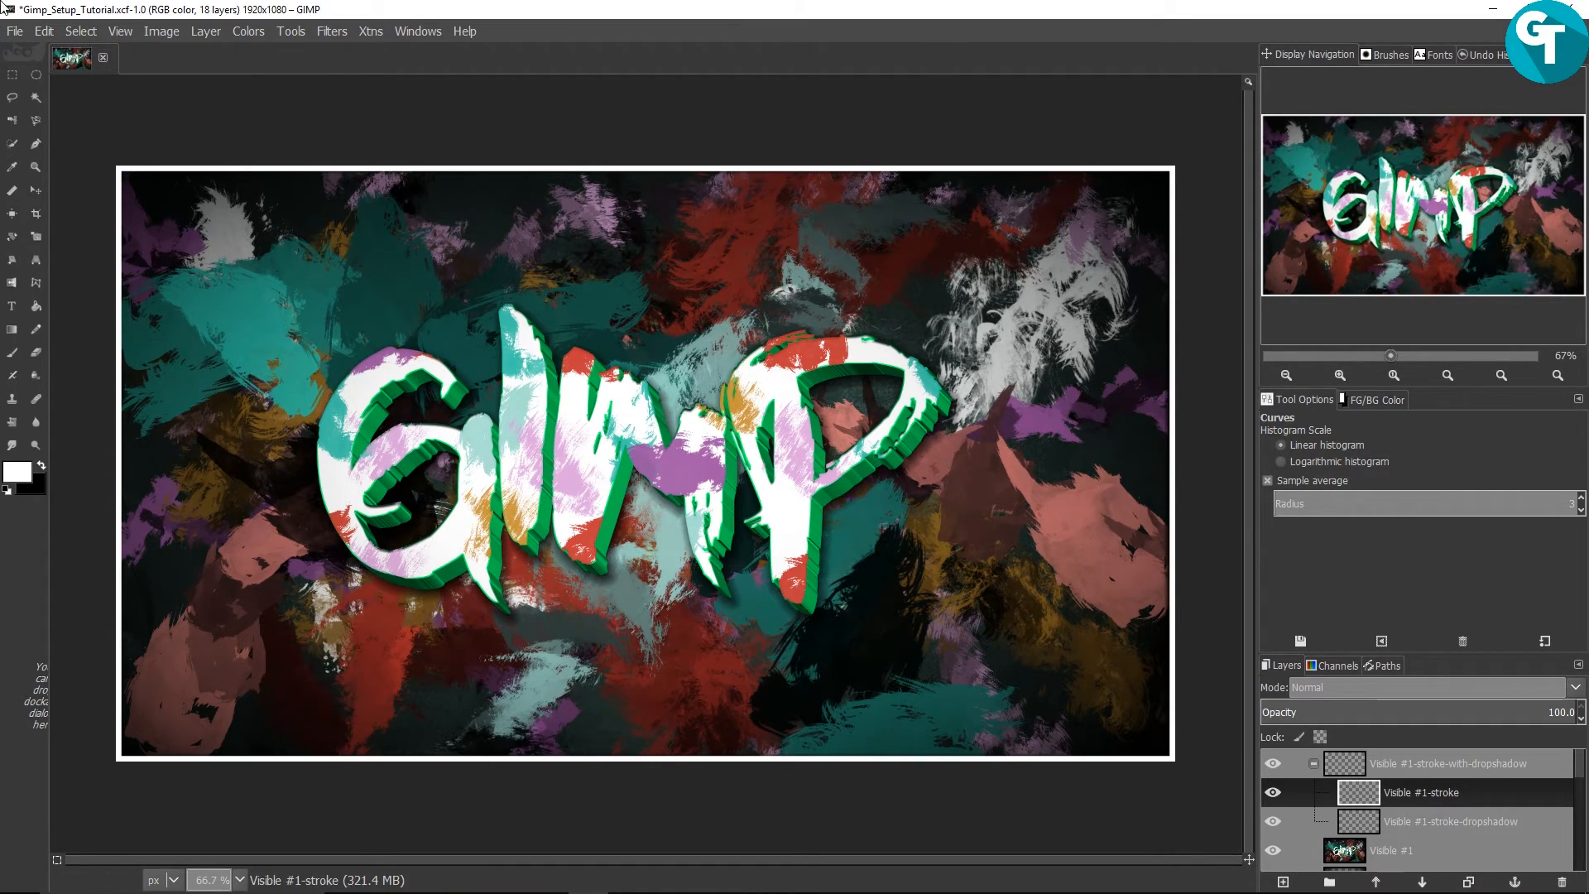
Create a new 1920 × 1080 px image and add a transparent layer named Layer above its background
{"action": "left_click", "coordinate": [15, 31]}
{"action": "left_click", "coordinate": [25, 53]}
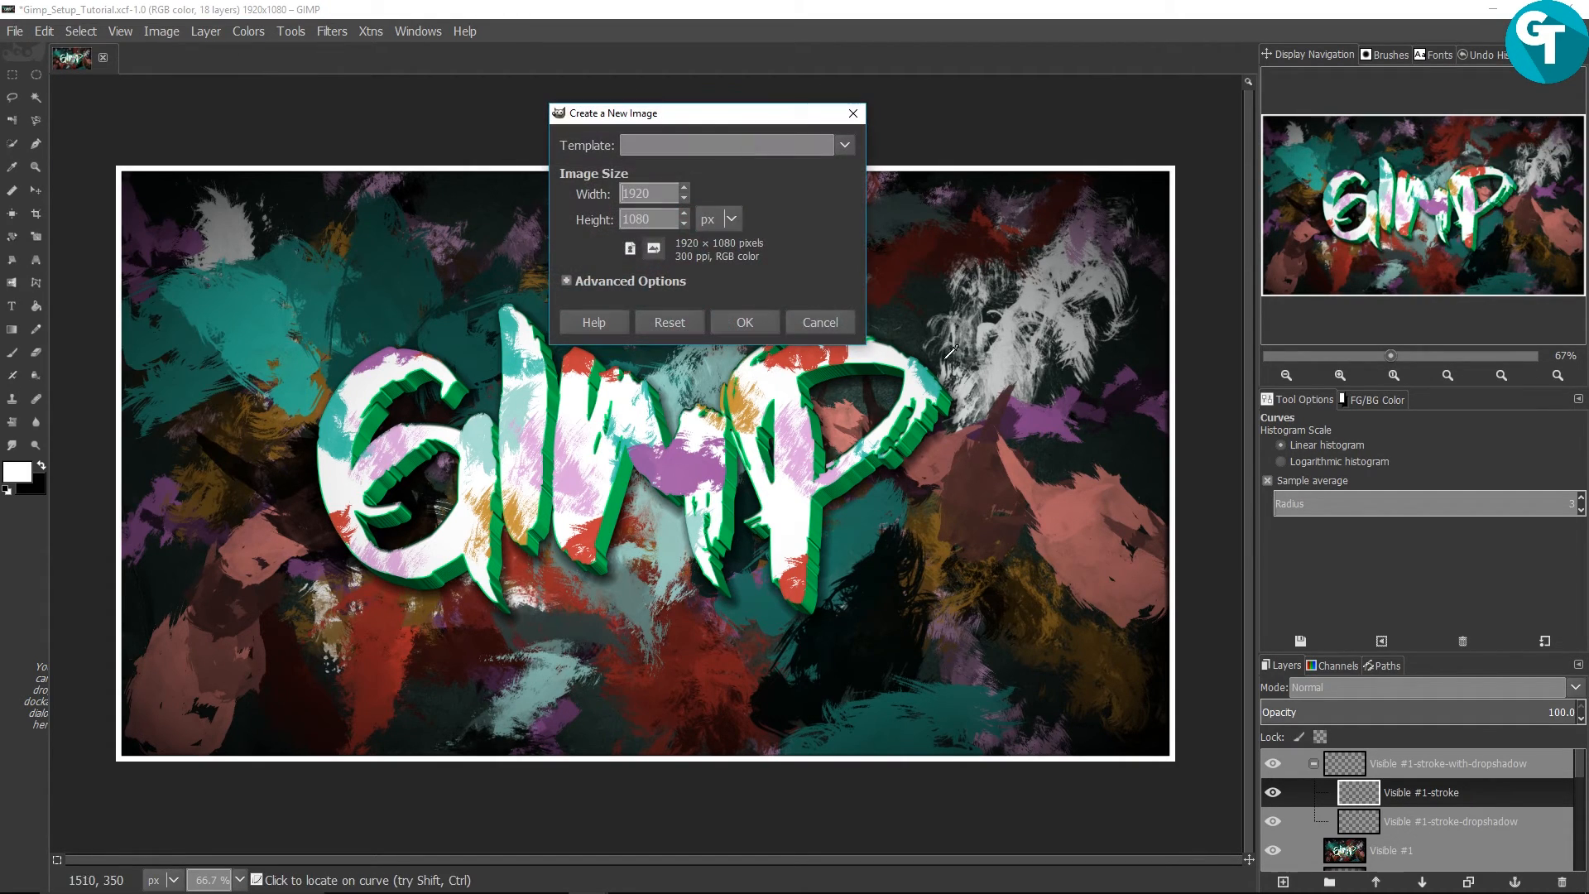
{"action": "left_click", "coordinate": [745, 323]}
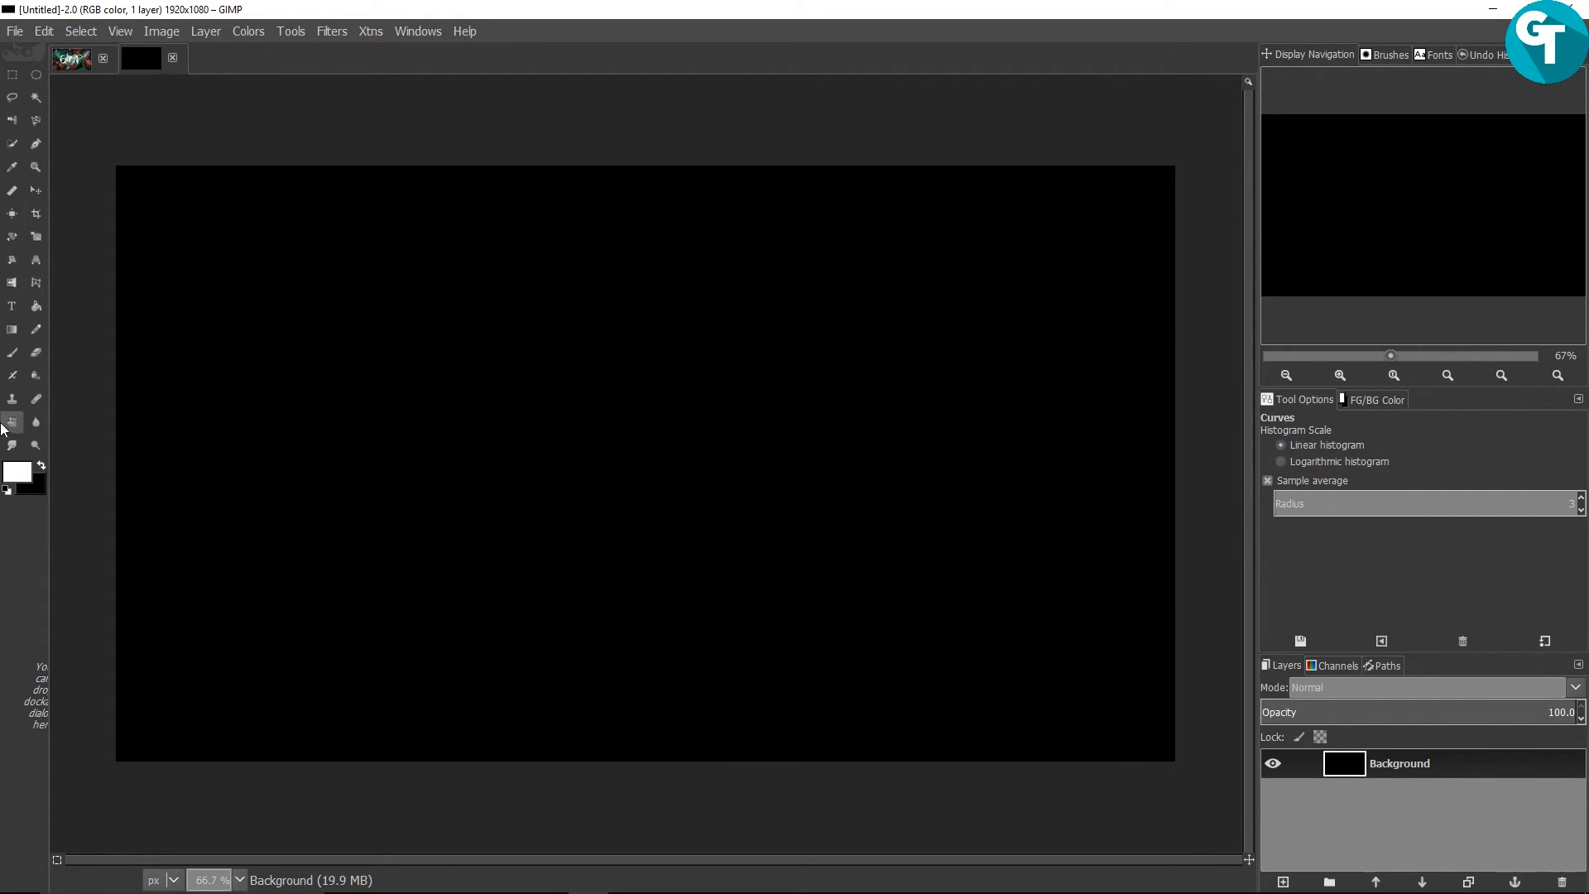
{"action": "key", "text": "ctrl"}
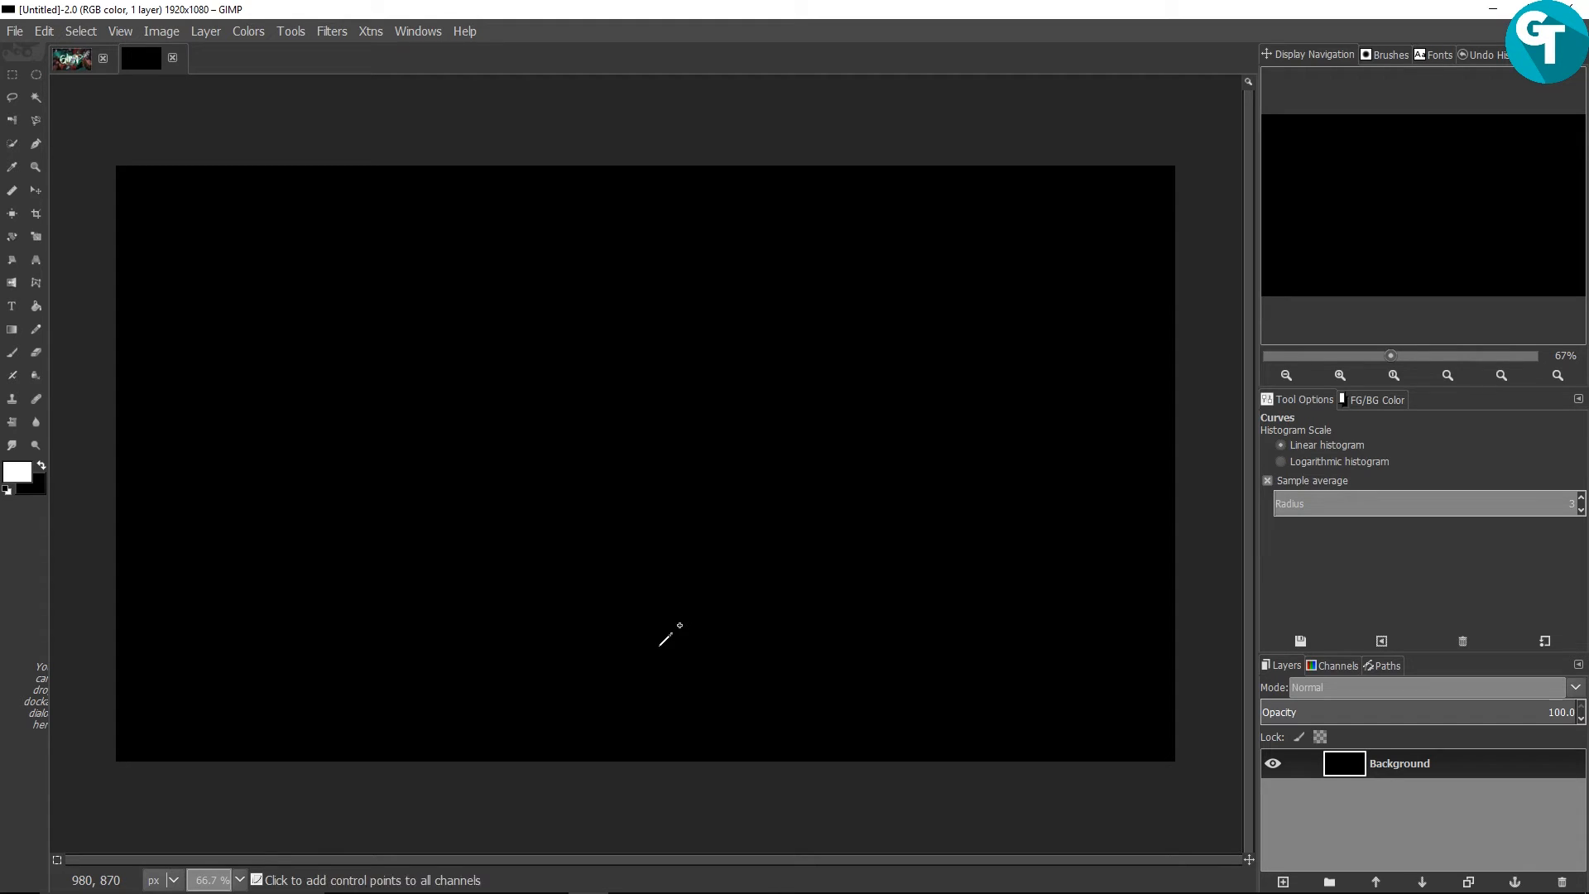
{"action": "key", "text": "ctrl+shift+n"}
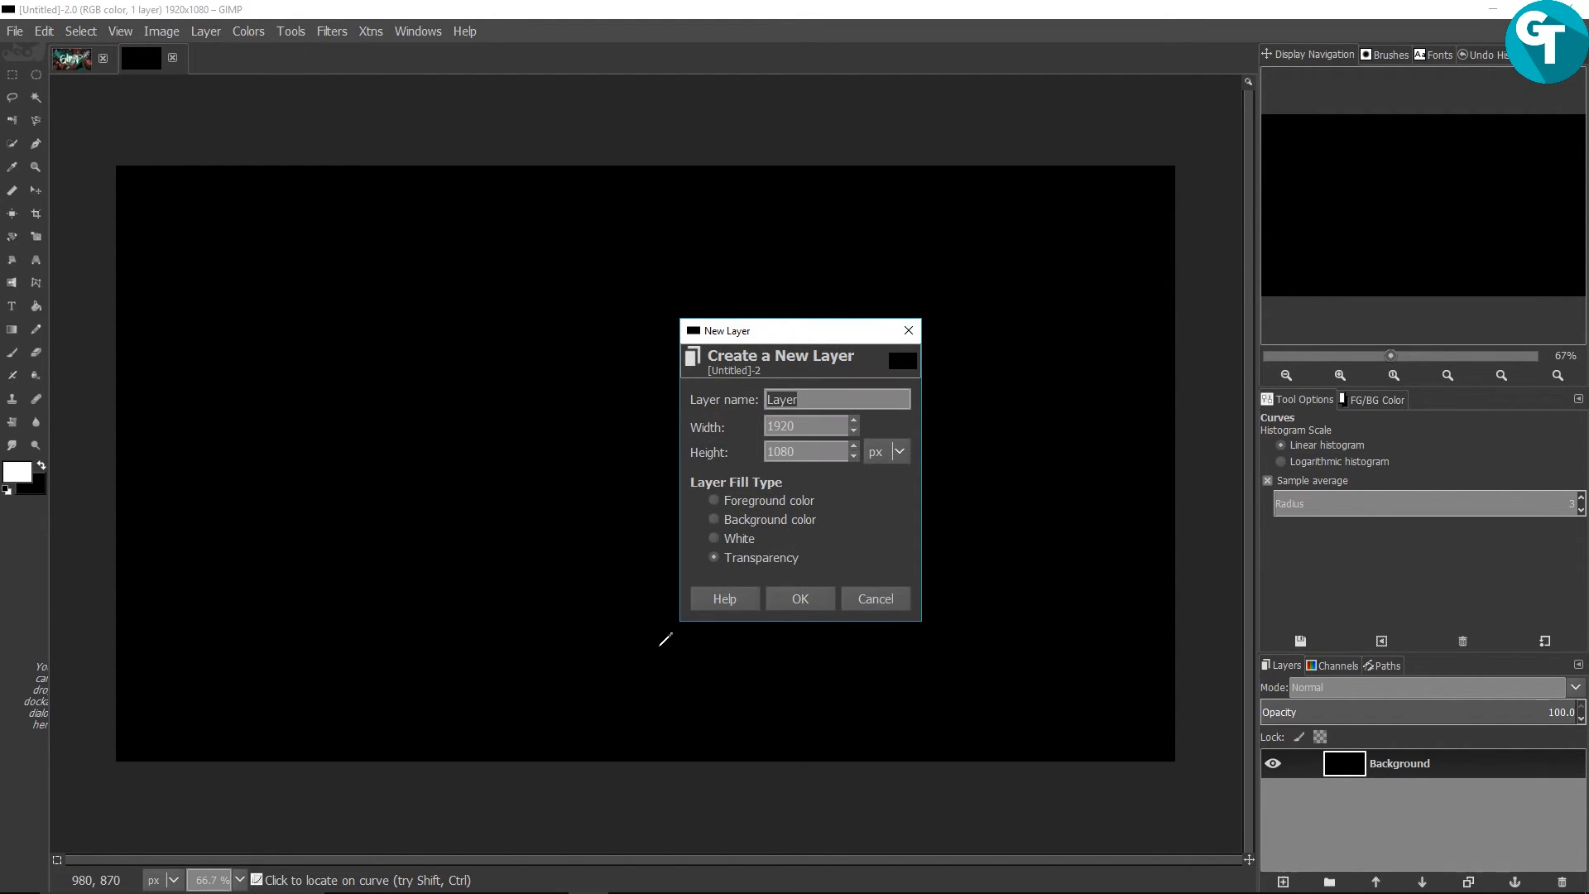
{"action": "key", "text": "Return"}
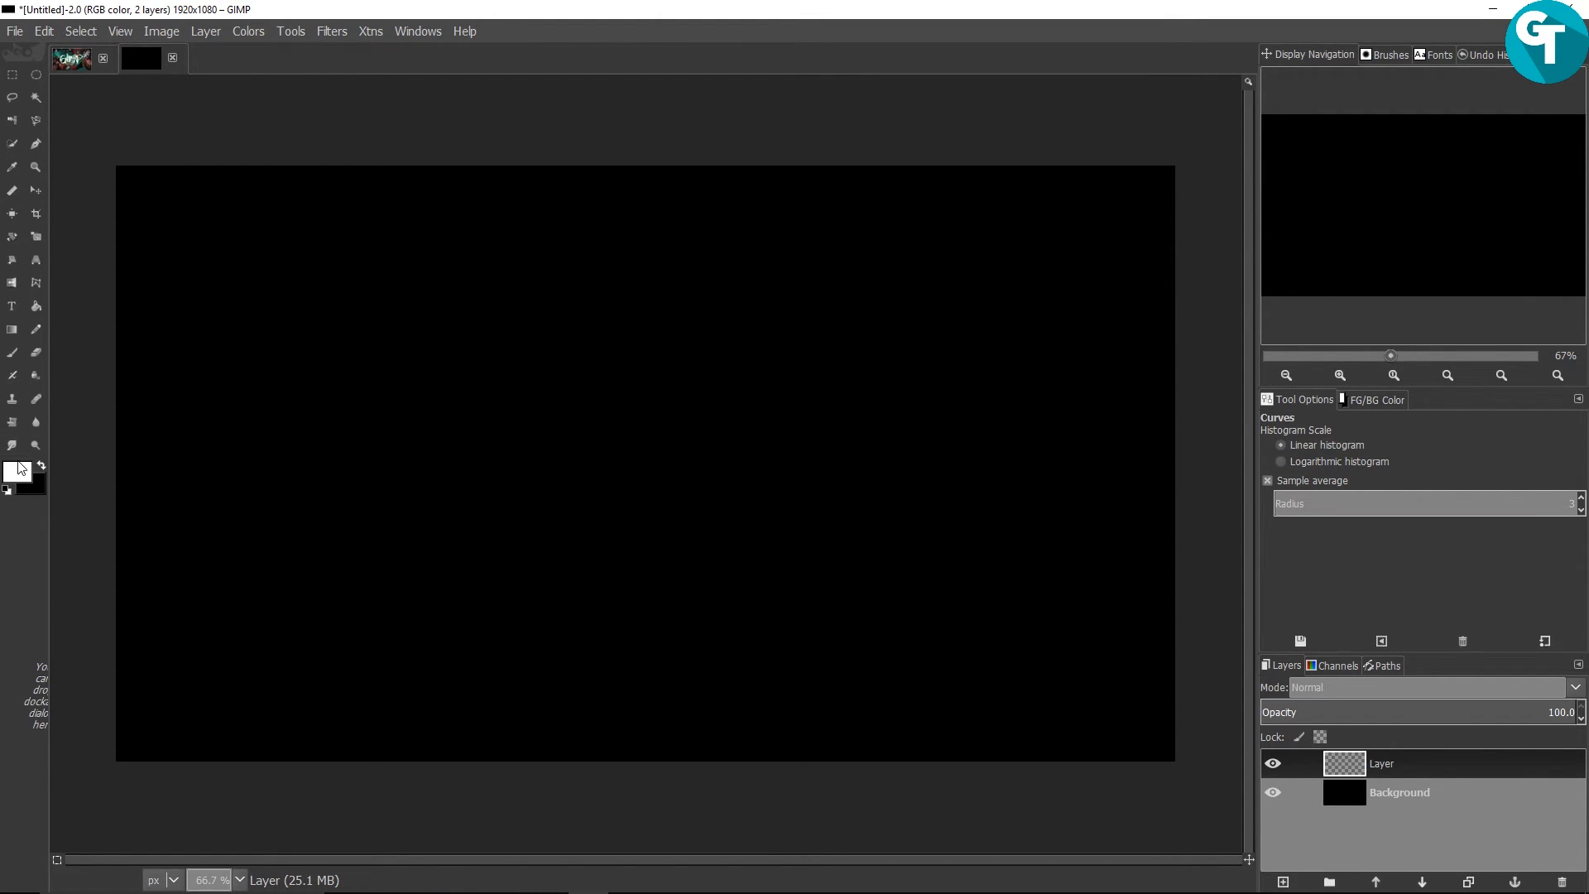
Select a tall rectangle on Layer starting at about 730, 180 px and fill it with white
{"action": "left_click", "coordinate": [12, 74]}
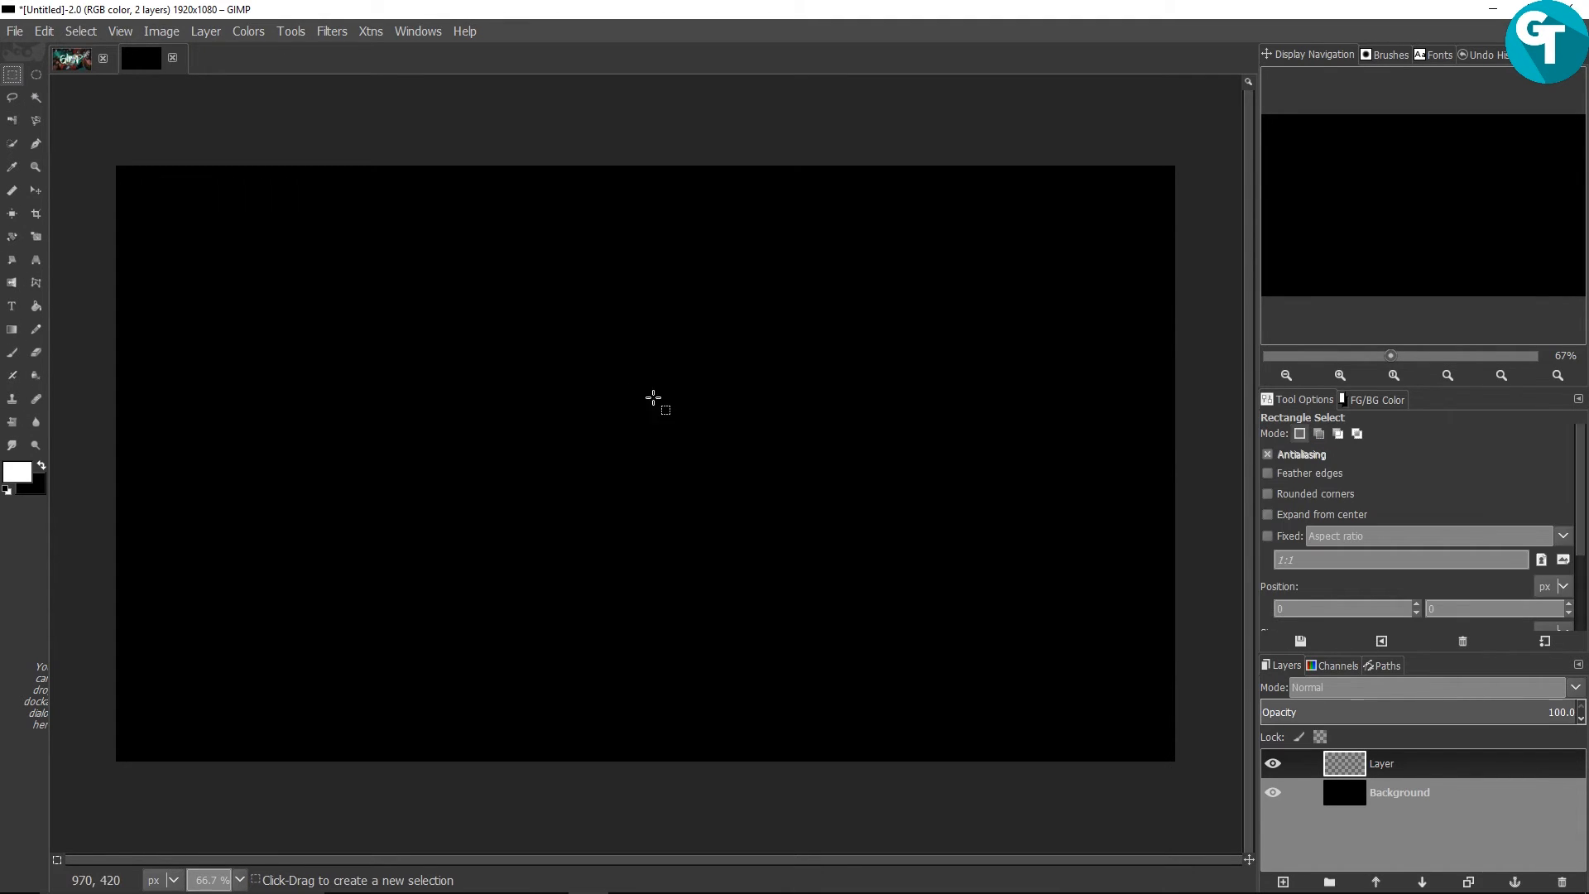
{"action": "left_click_drag", "start_coordinate": [519, 265], "coordinate": [750, 567]}
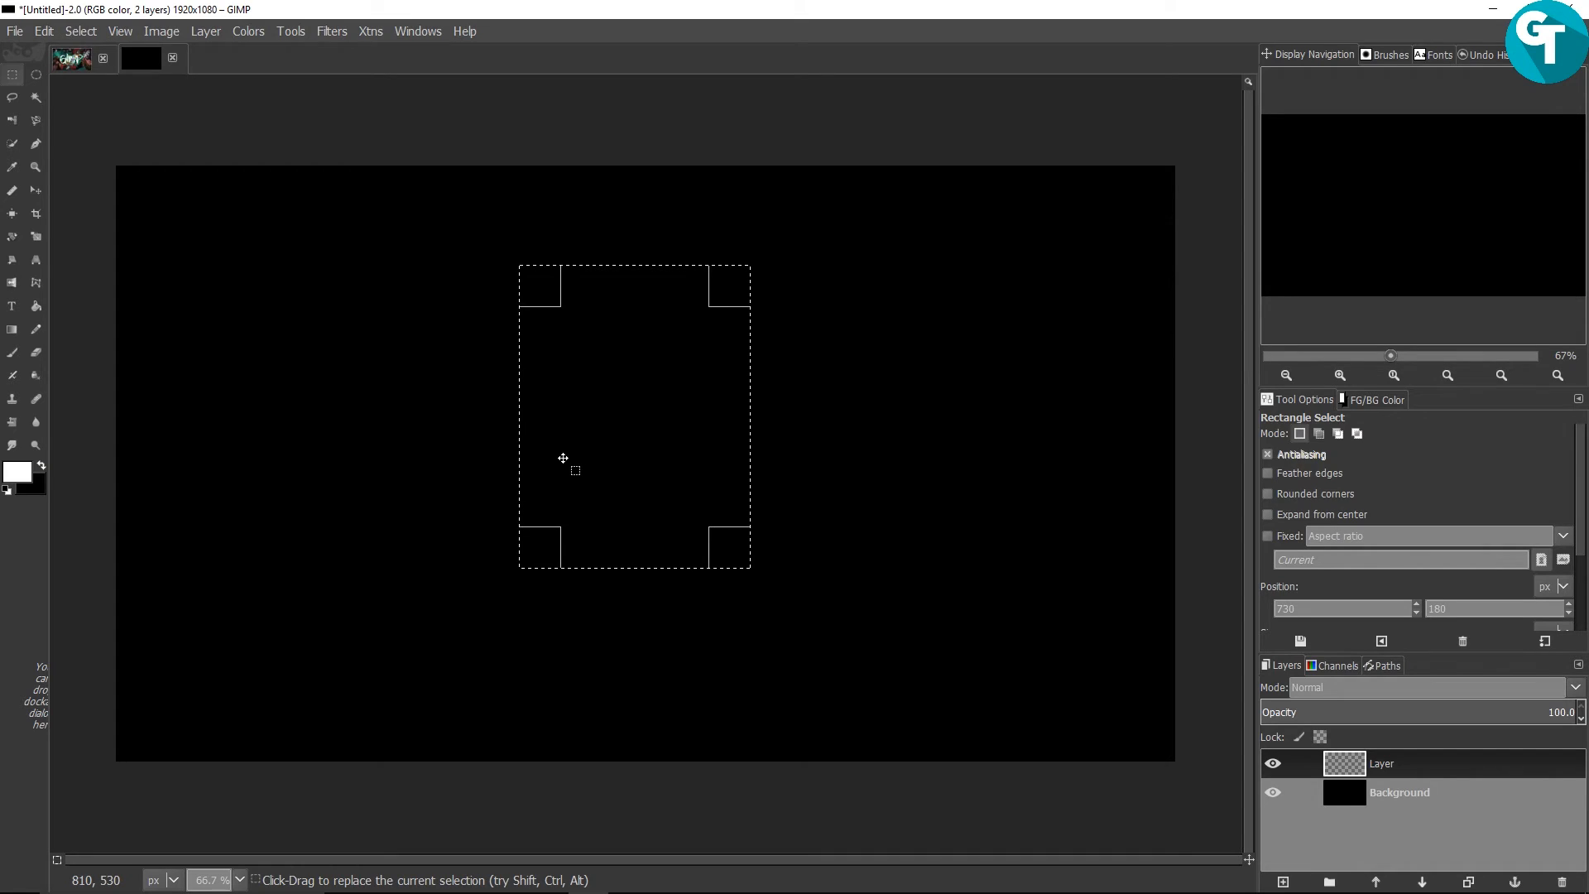
{"action": "key", "text": "ctrl+comma"}
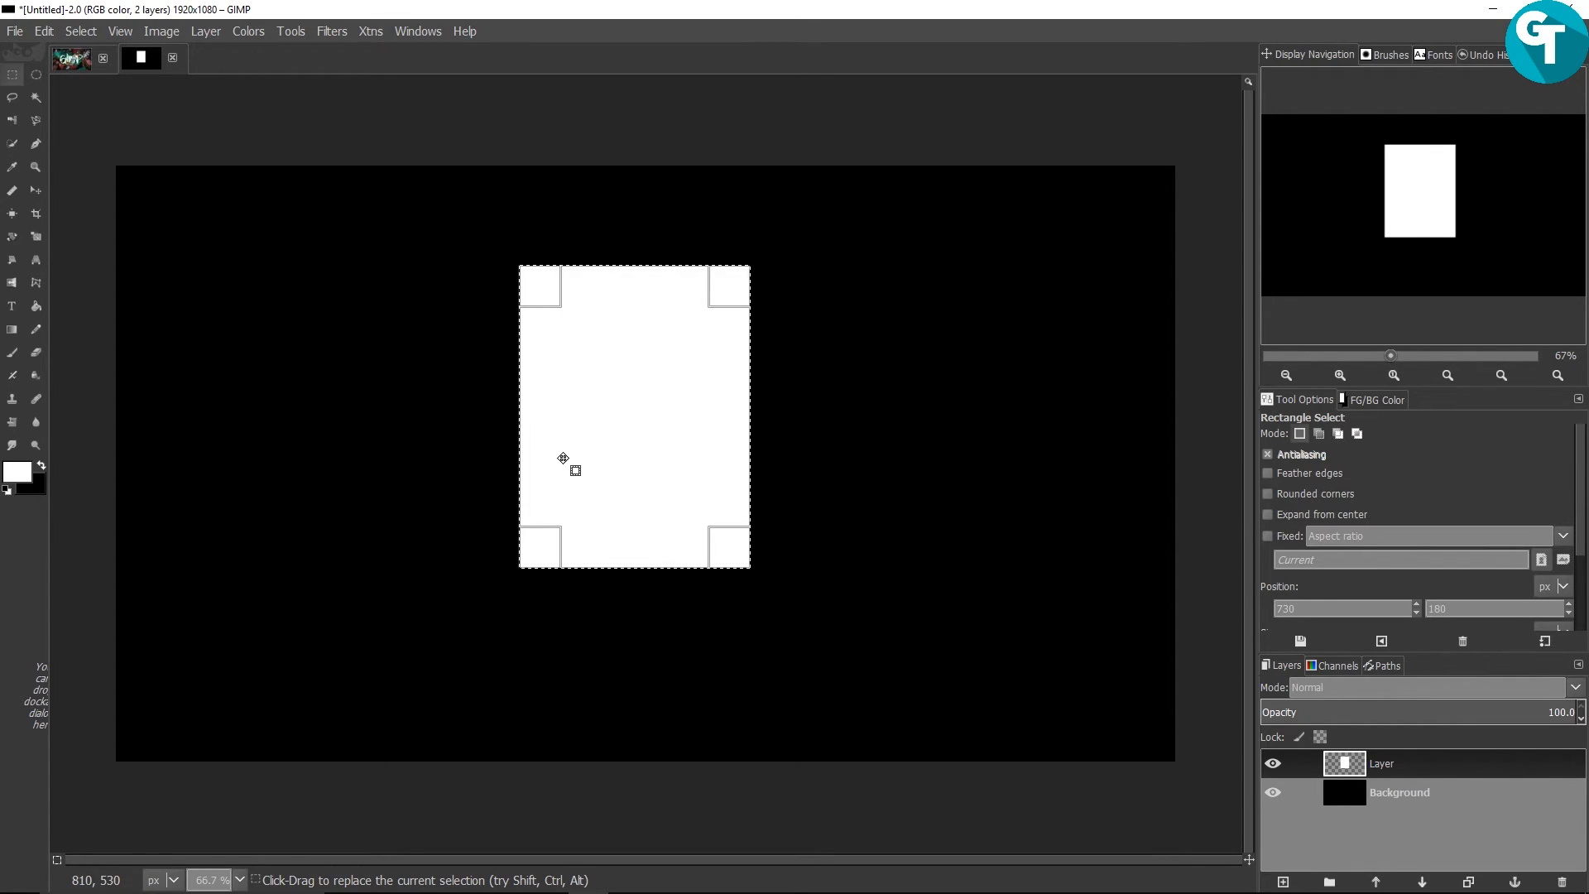
Set the foreground colour to dark red and fill a selection band starting at about 730, 700 px over the white rectangle's lower end
{"action": "left_click_drag", "start_coordinate": [639, 375], "coordinate": [635, 462]}
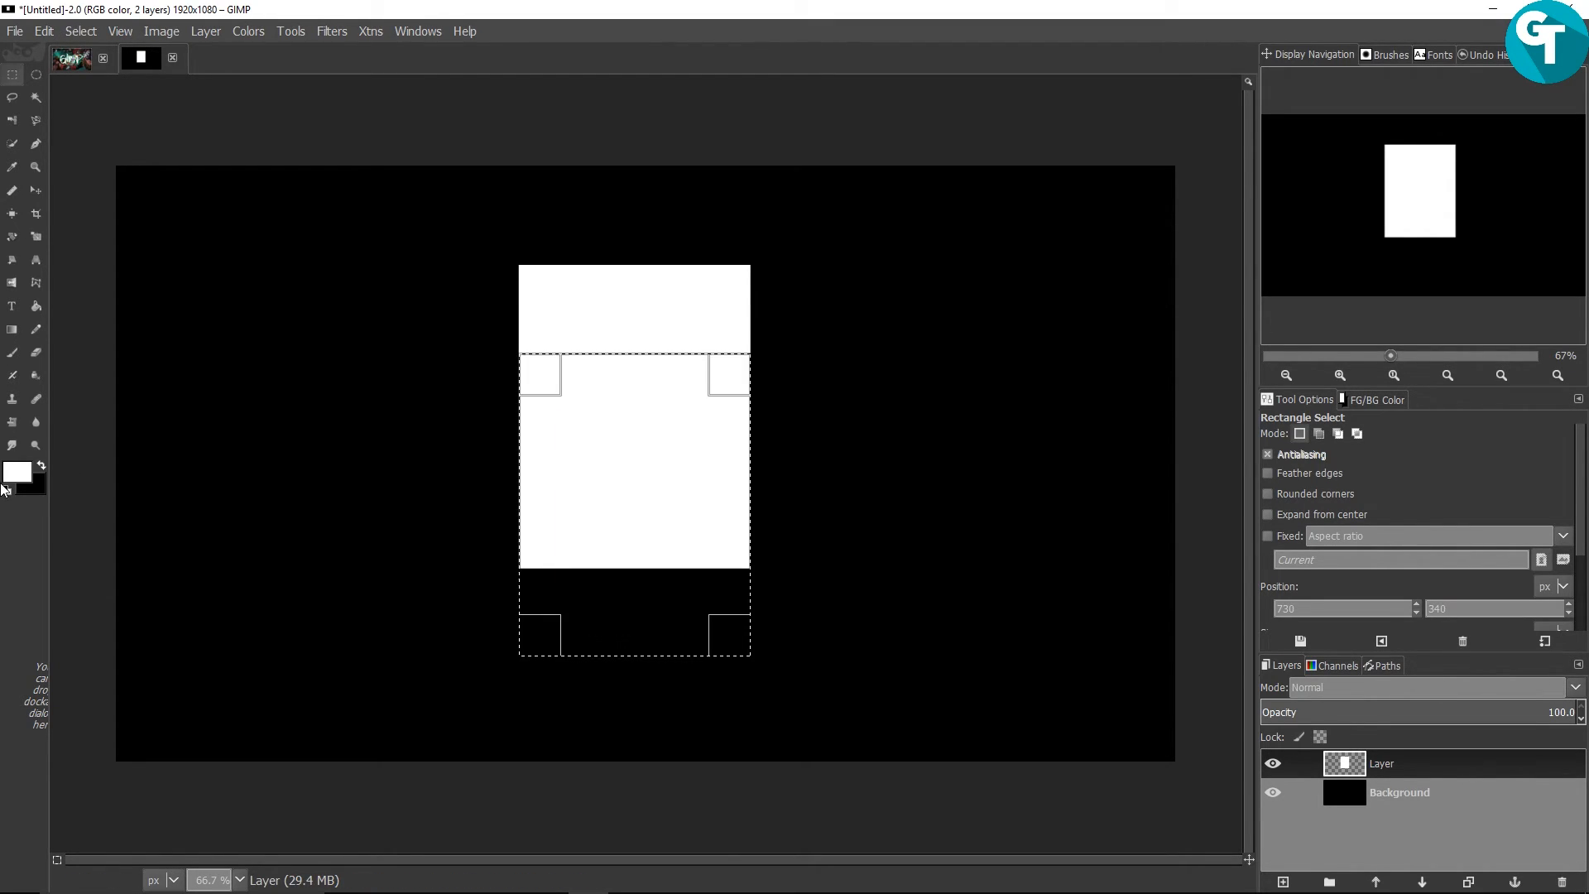
{"action": "left_click", "coordinate": [15, 479]}
{"action": "left_click_drag", "start_coordinate": [1186, 154], "coordinate": [1165, 128]}
{"action": "left_click", "coordinate": [1349, 360]}
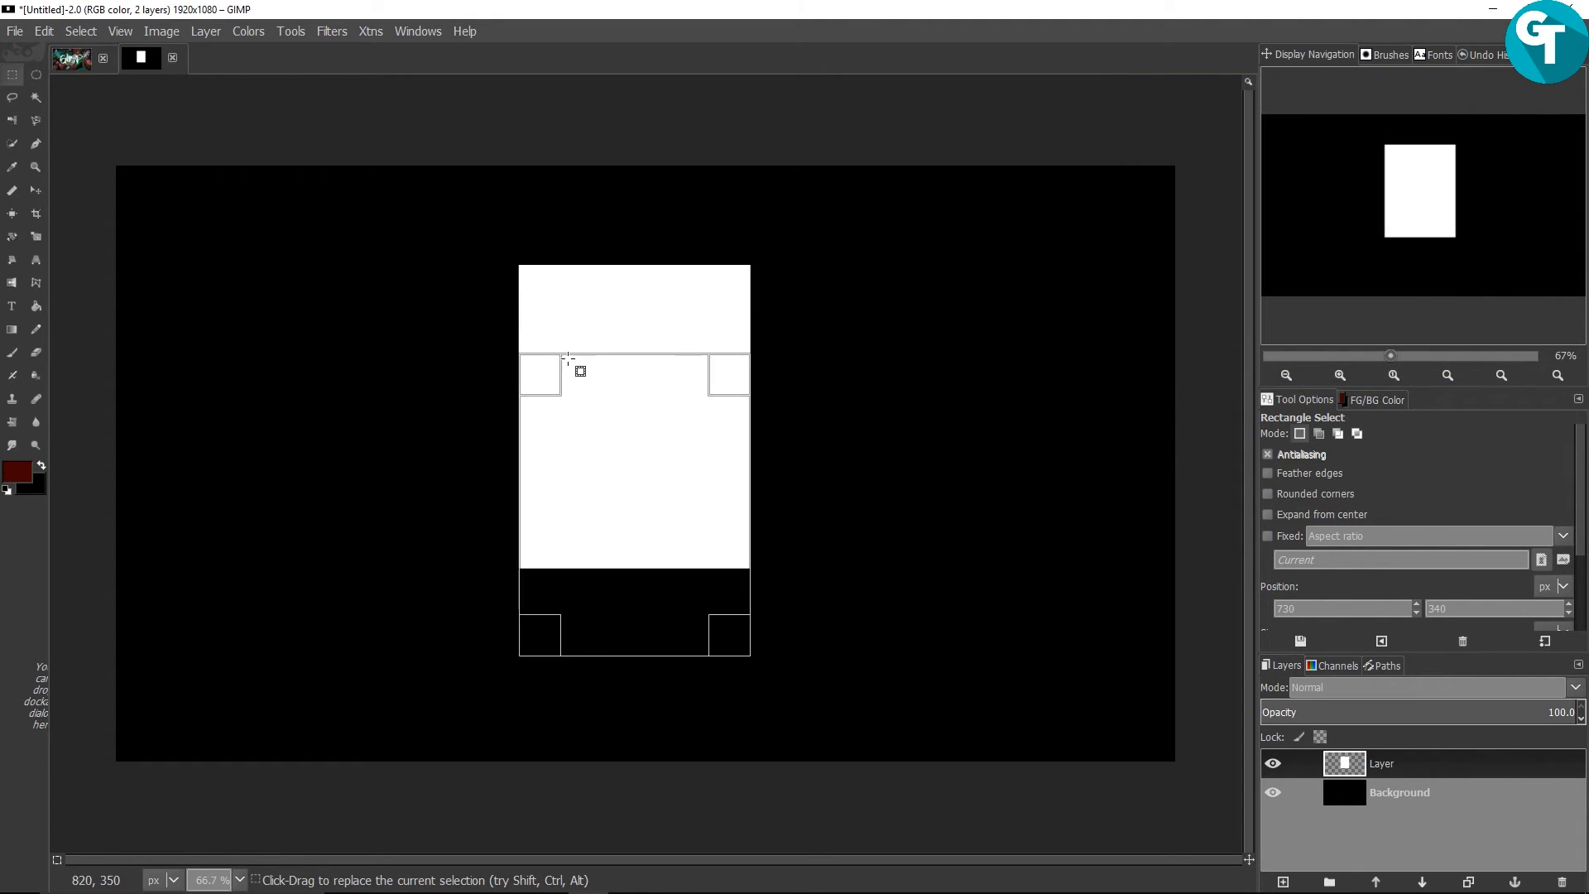
{"action": "left_click_drag", "start_coordinate": [625, 374], "coordinate": [588, 573]}
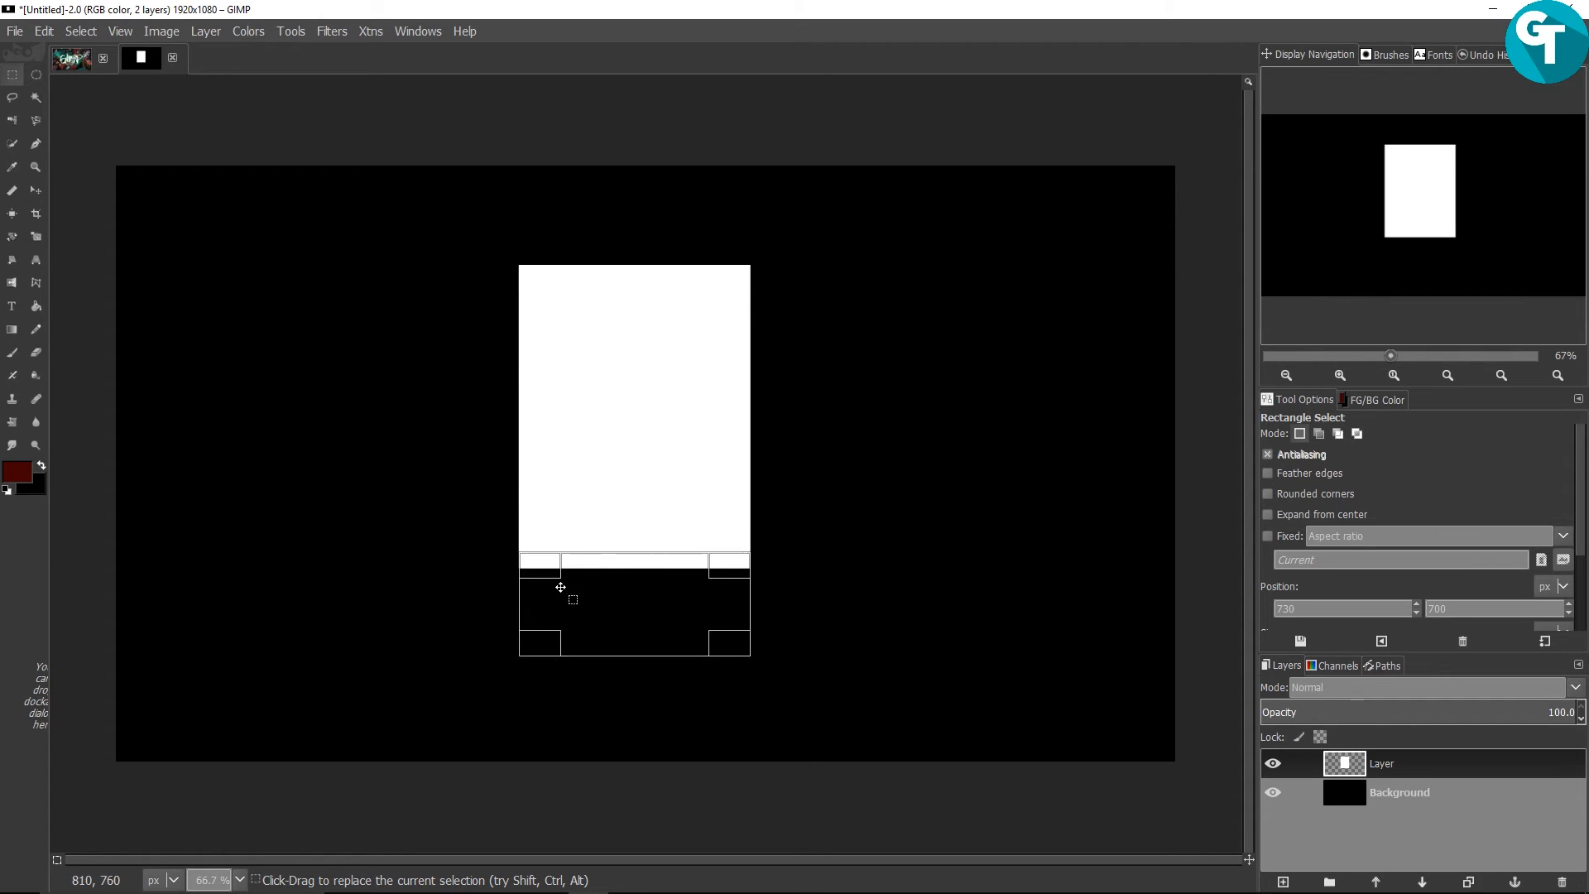
{"action": "key", "text": "ctrl+comma"}
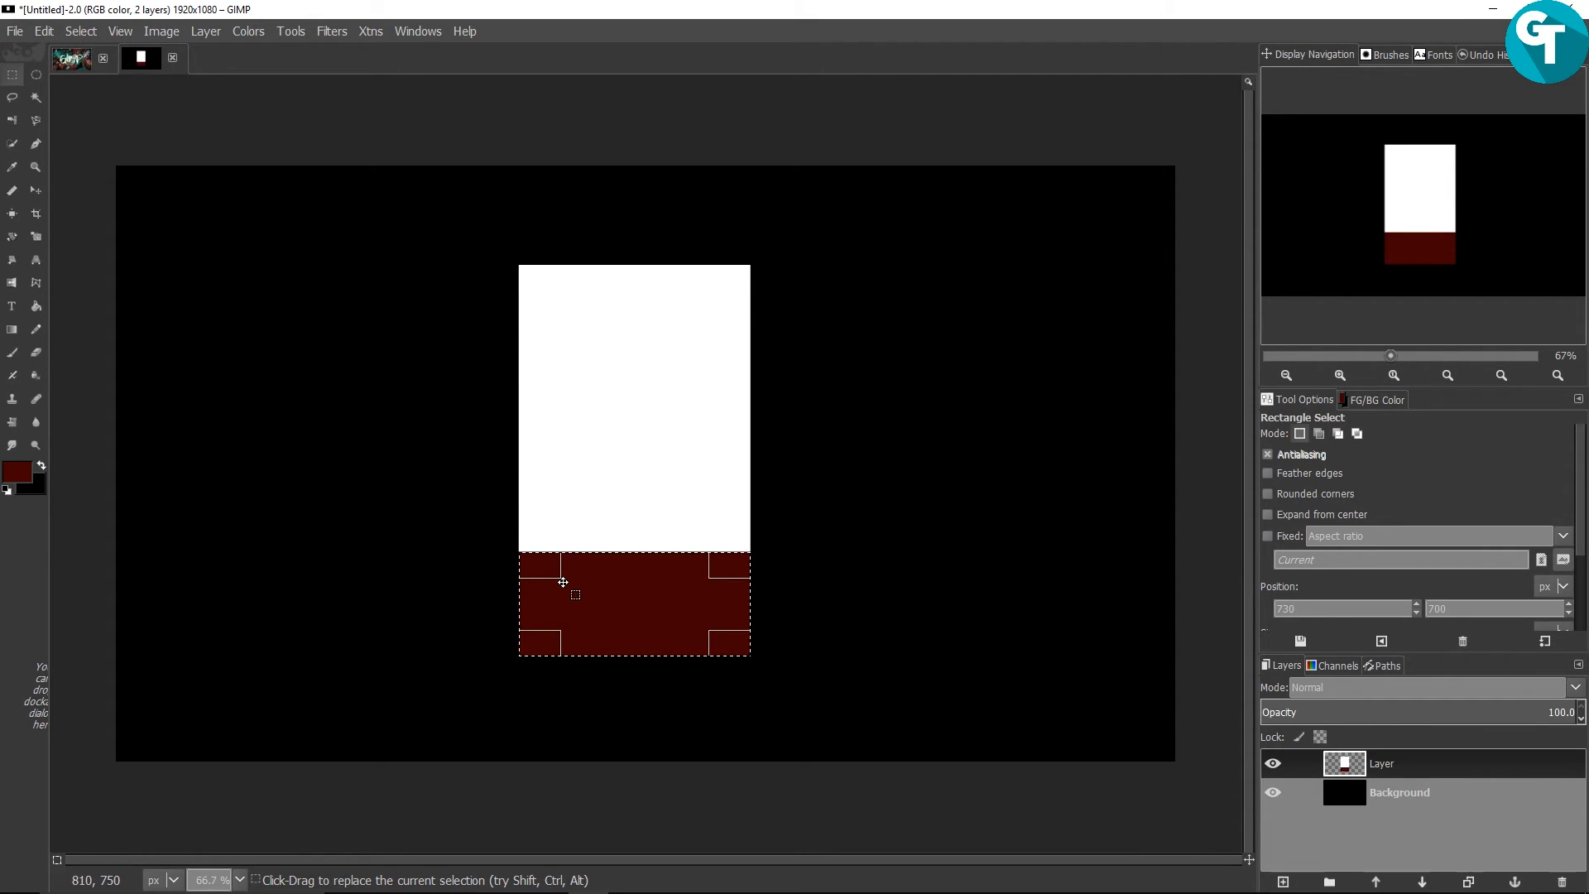
Move the band selection to about 730, 45 px over the rectangle's upper end, fill it with dark red, and deselect
{"action": "left_click_drag", "start_coordinate": [629, 595], "coordinate": [641, 234]}
{"action": "key", "text": "ctrl+comma"}
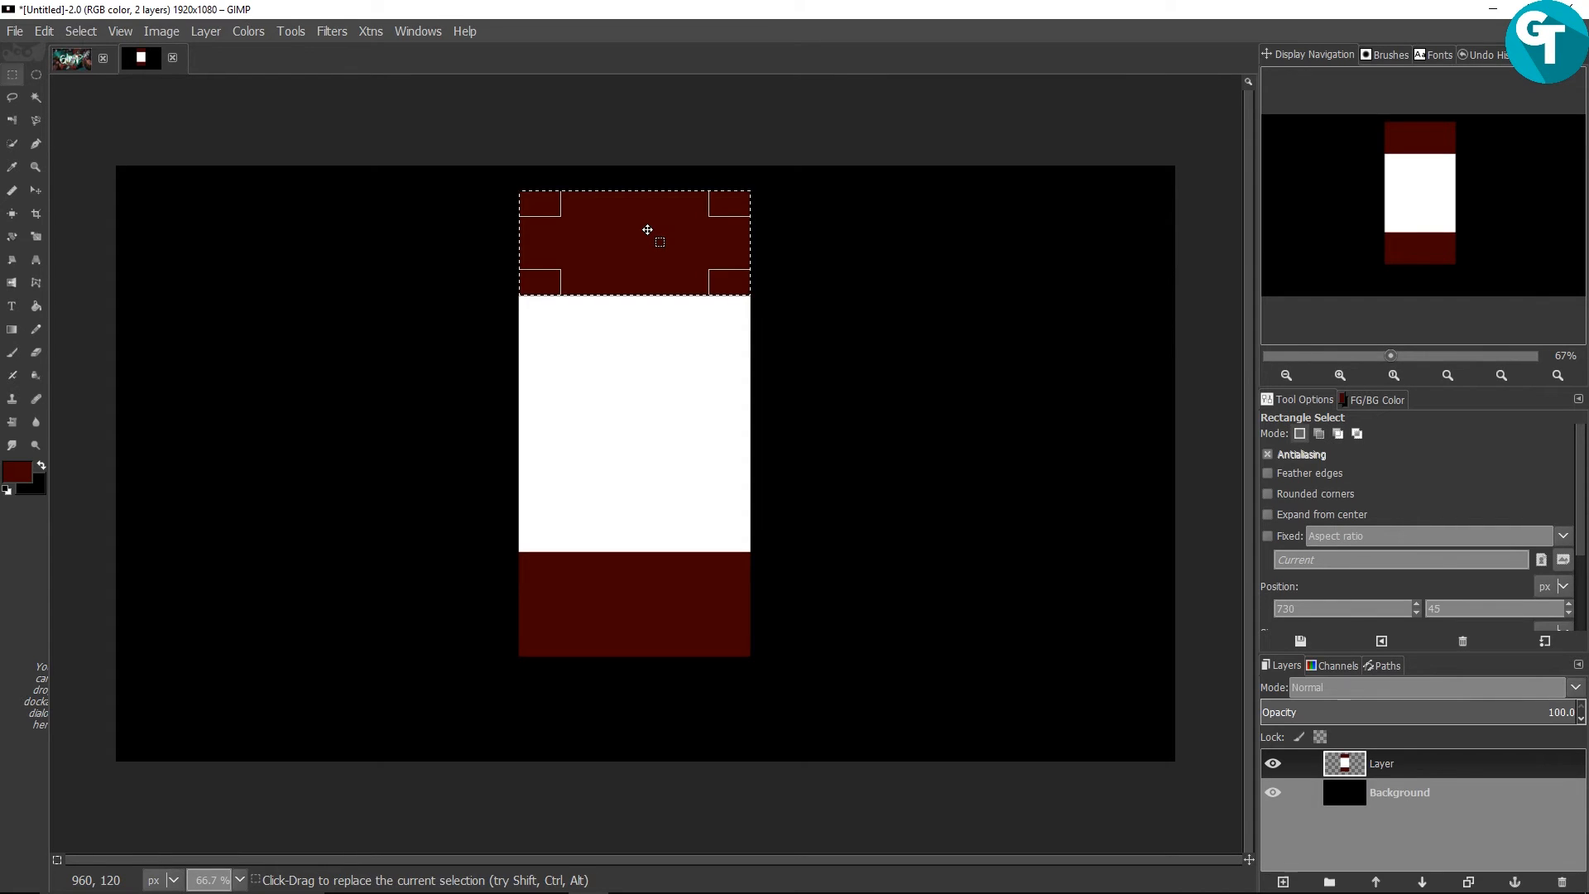
{"action": "key", "text": "ctrl+shift+a"}
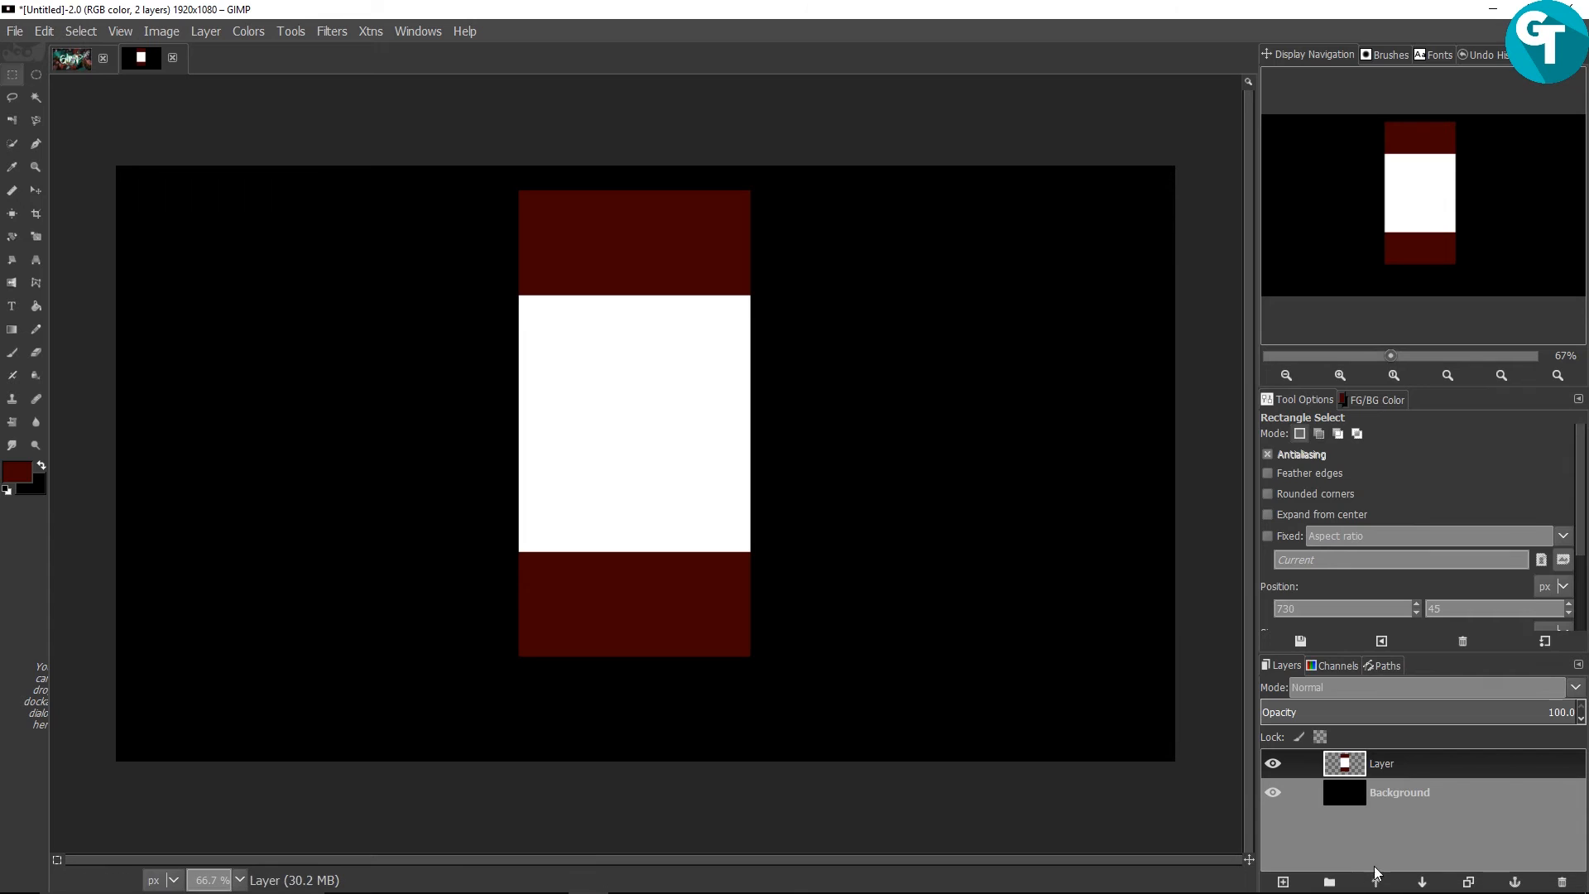
{"action": "right_click", "coordinate": [1406, 762]}
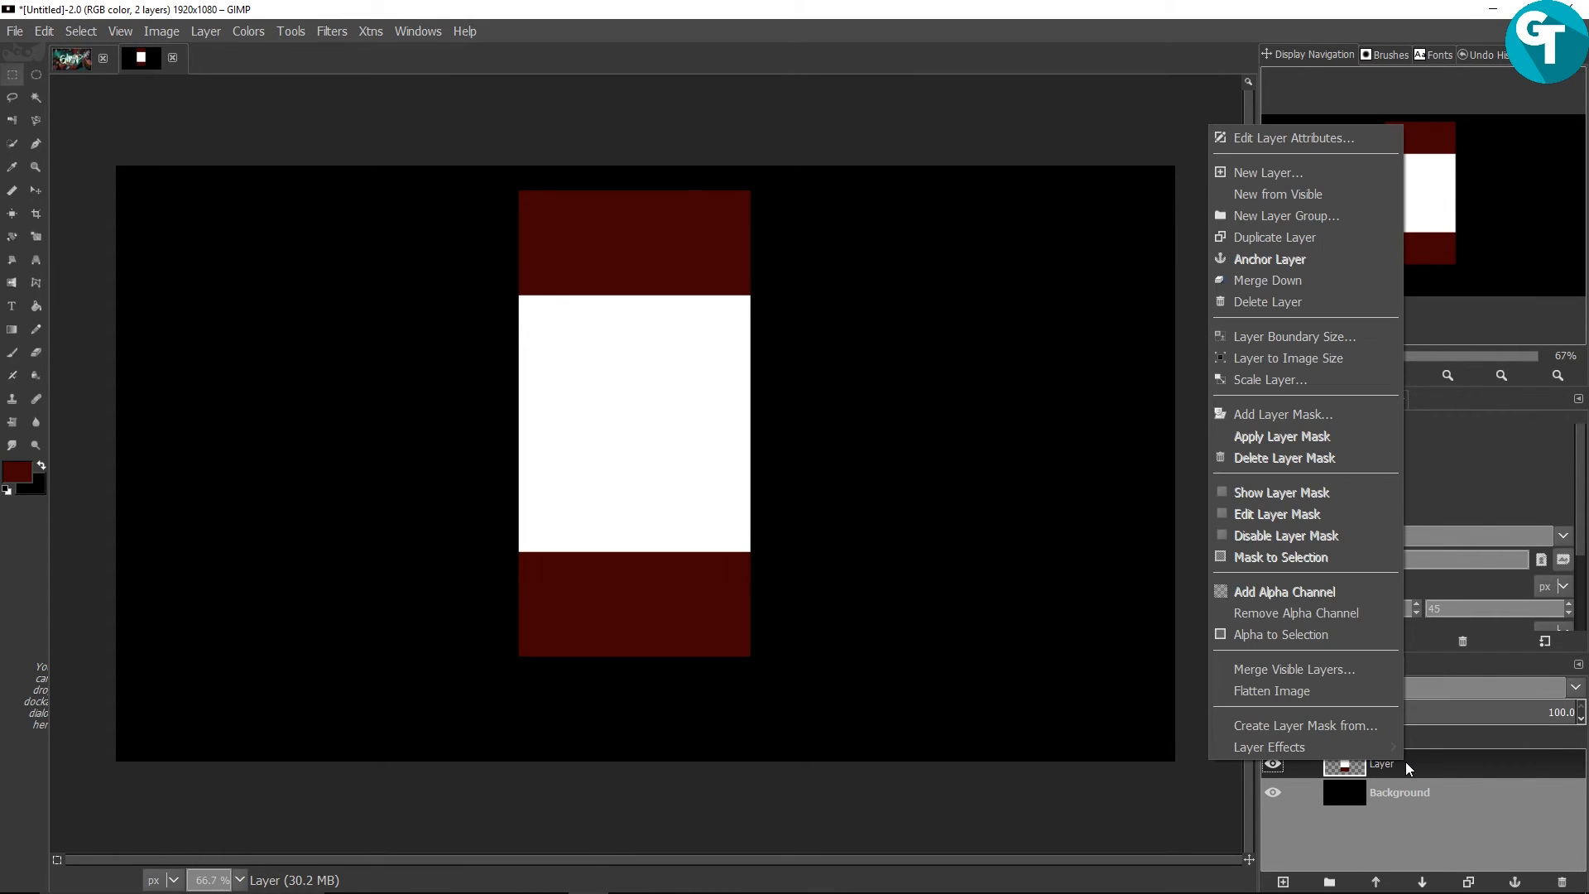
{"action": "left_click", "coordinate": [1440, 763]}
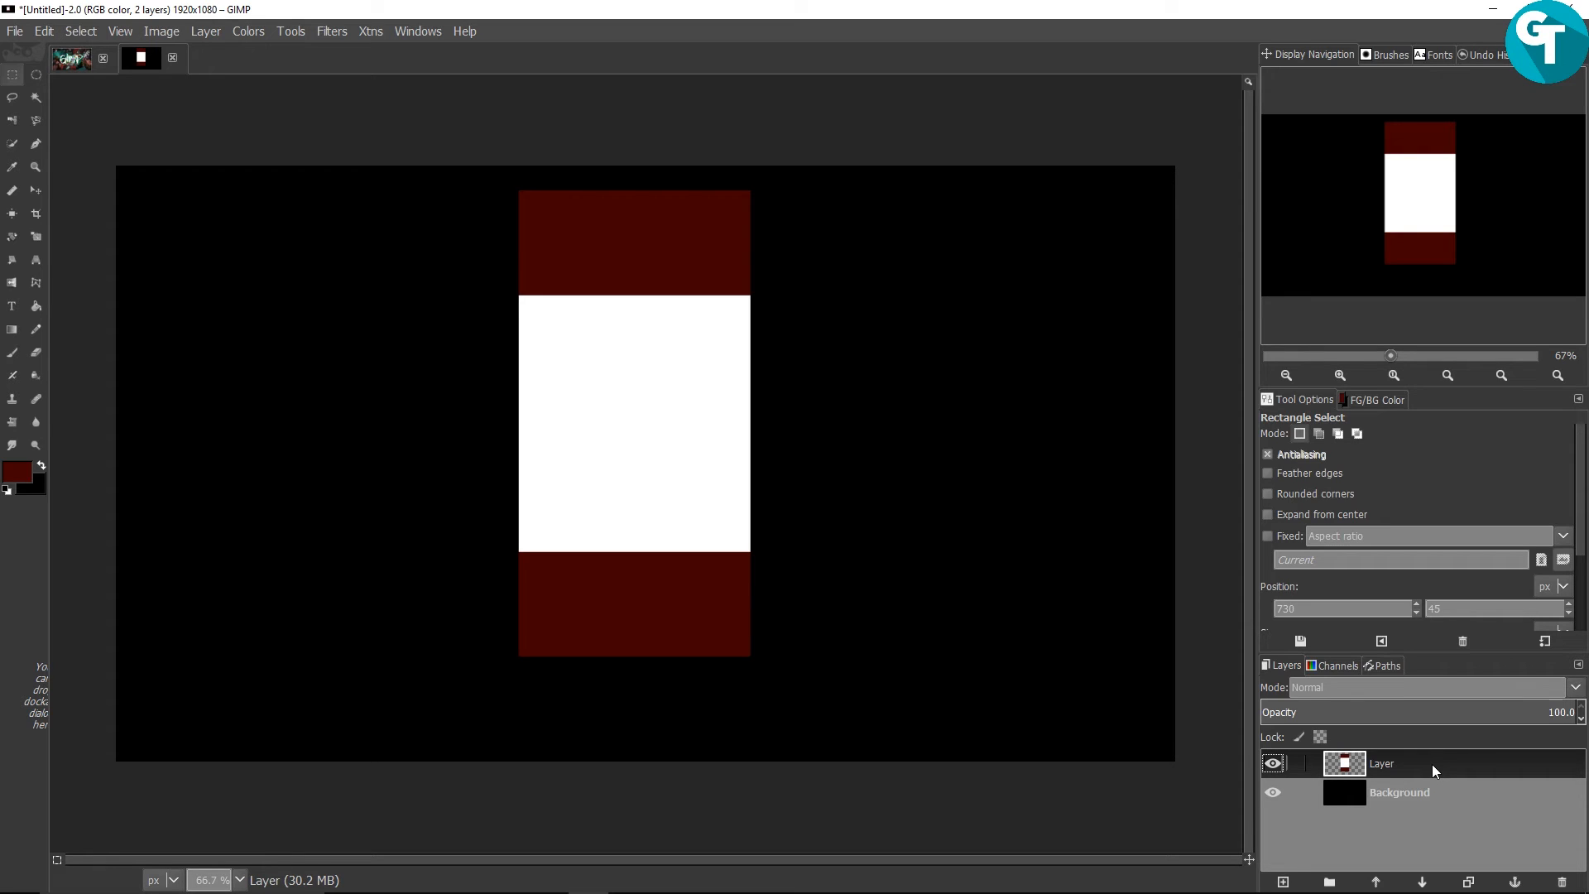
{"action": "key", "text": "ctrl+shift+e"}
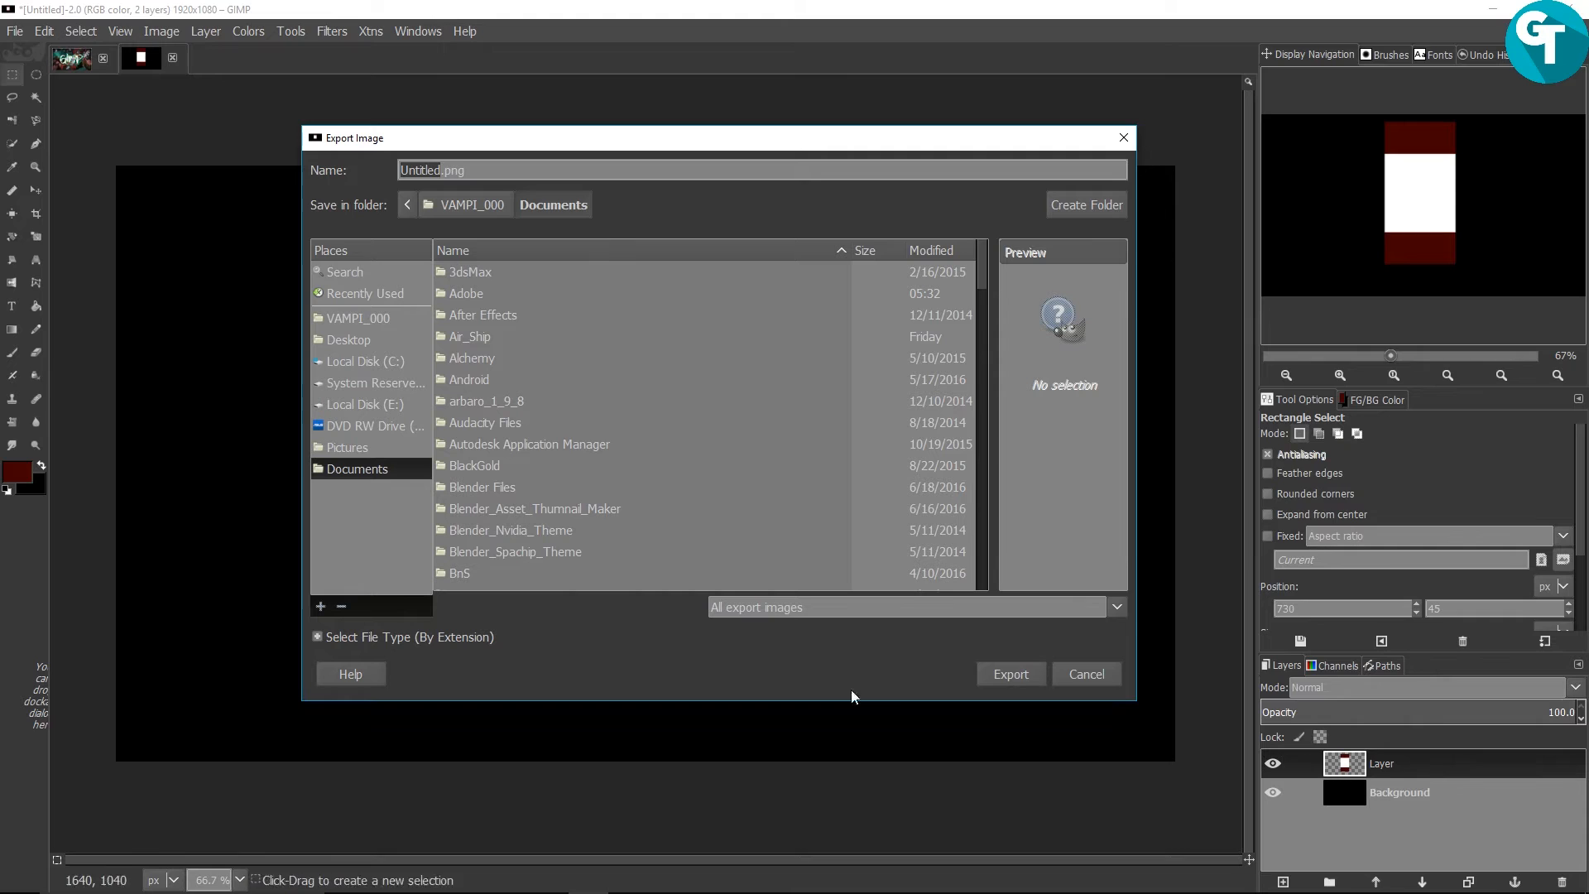
{"action": "left_click", "coordinate": [1092, 672]}
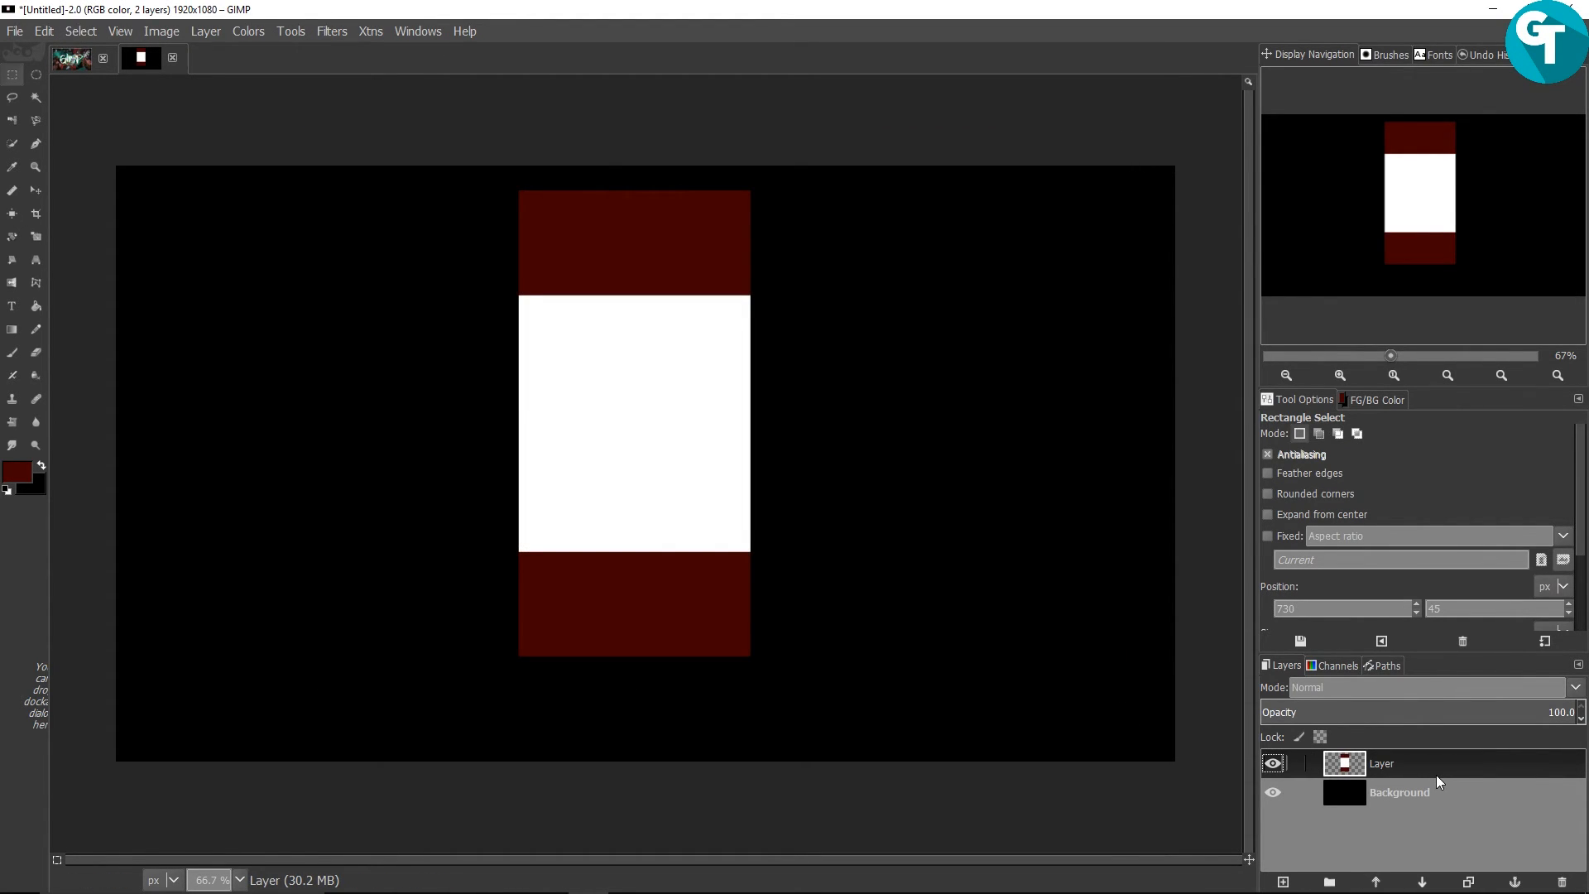
{"action": "key", "text": "ctrl+shift+e"}
{"action": "left_click", "coordinate": [1091, 674]}
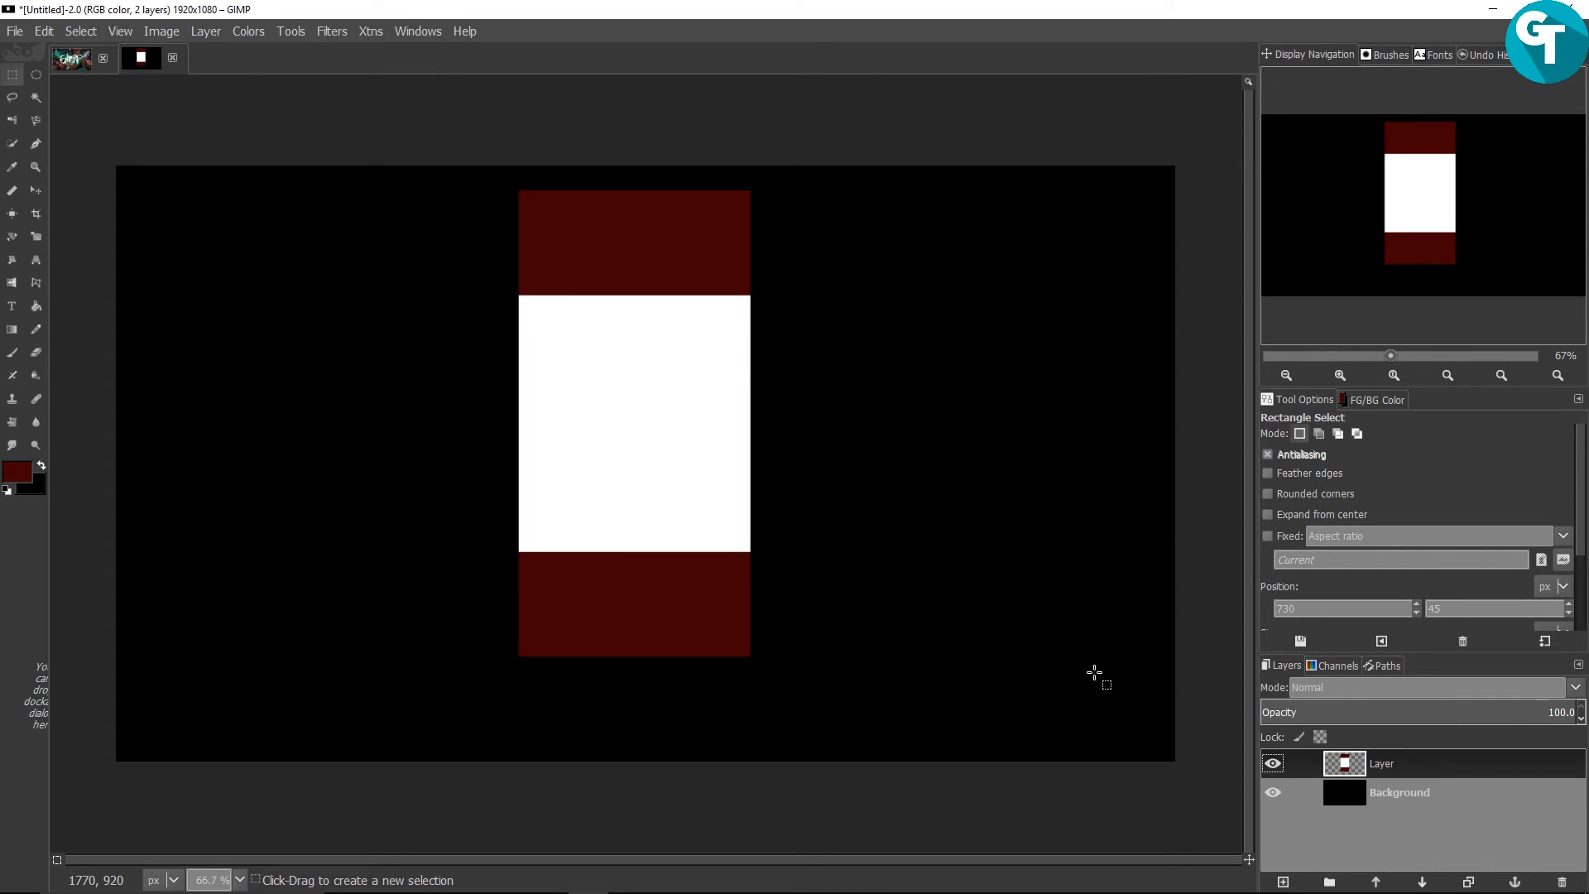
Merge Layer into Background, and move a rectangular area around the striped block onto a new layer using Layer via Cut
{"action": "key", "text": "ctrl+m"}
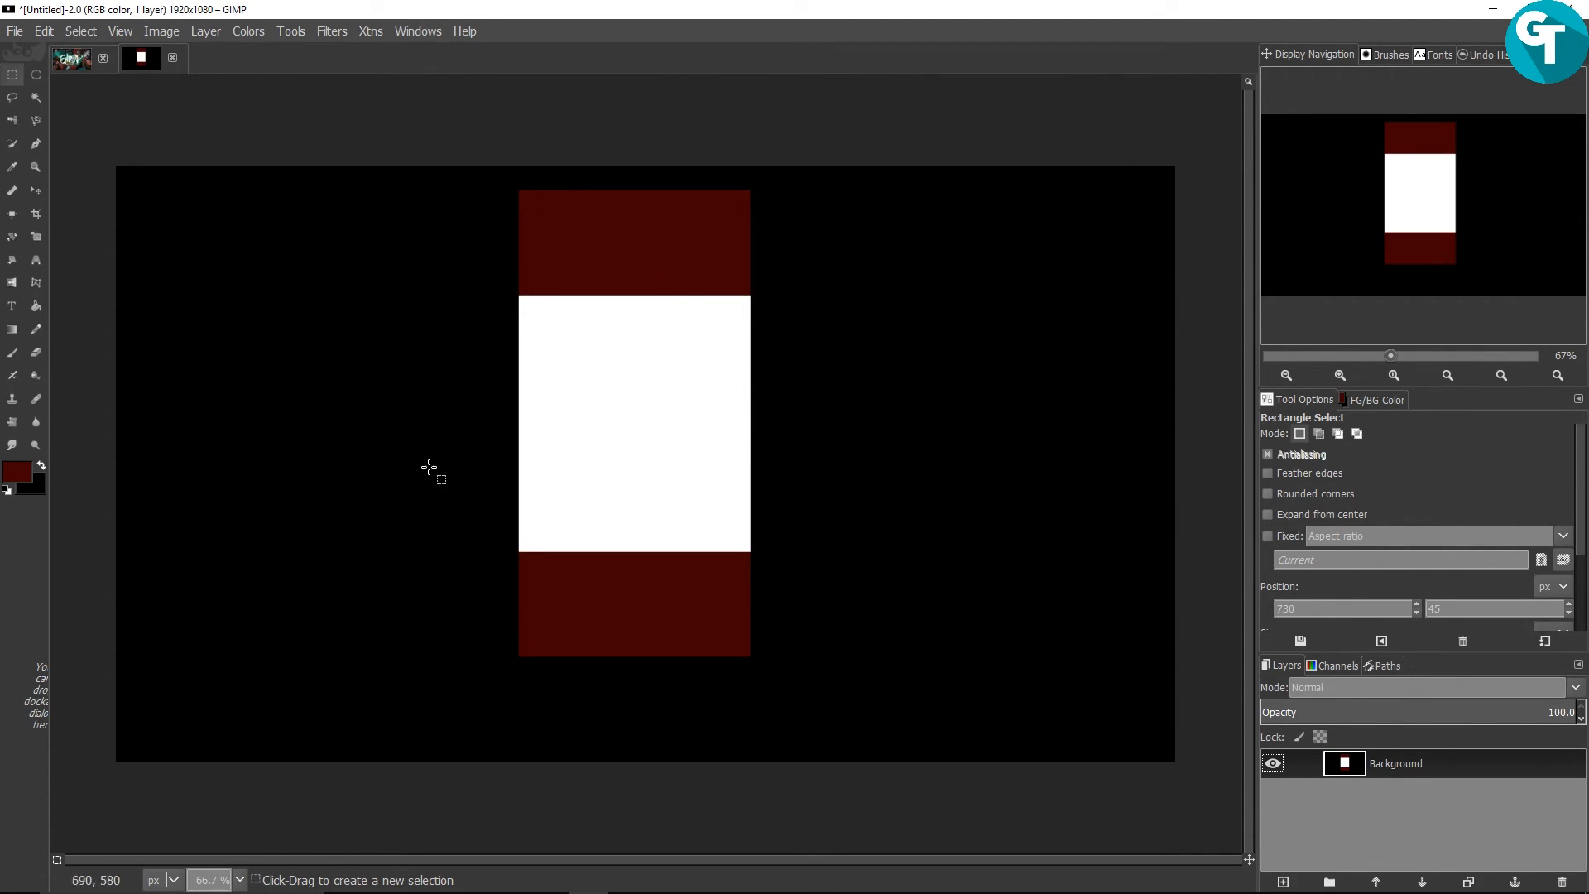
{"action": "left_click", "coordinate": [12, 74]}
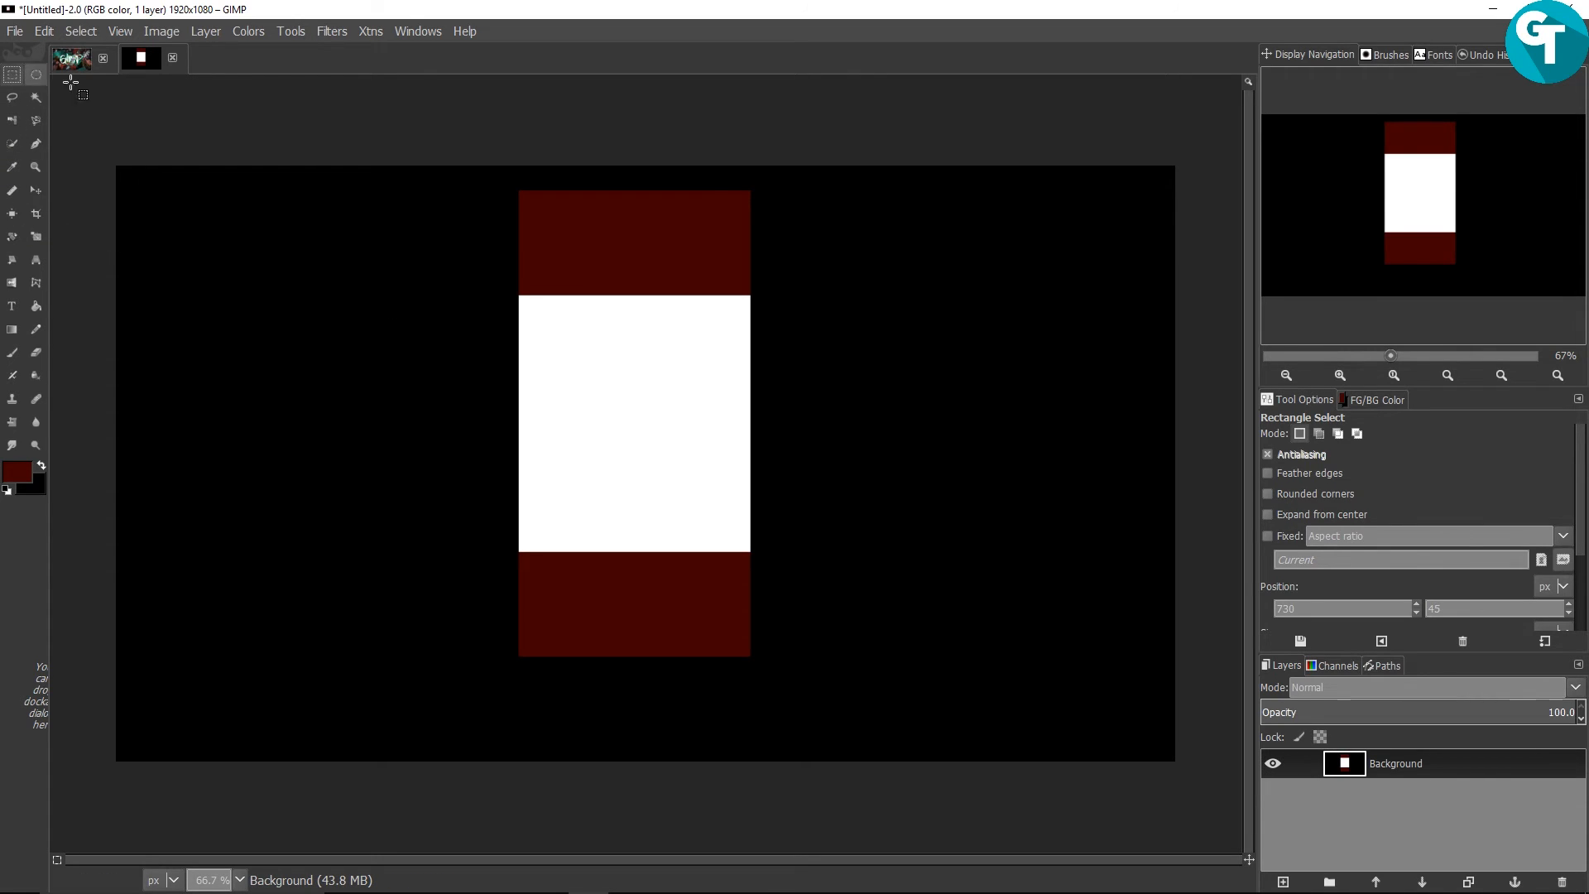
{"action": "left_click_drag", "start_coordinate": [497, 182], "coordinate": [778, 689]}
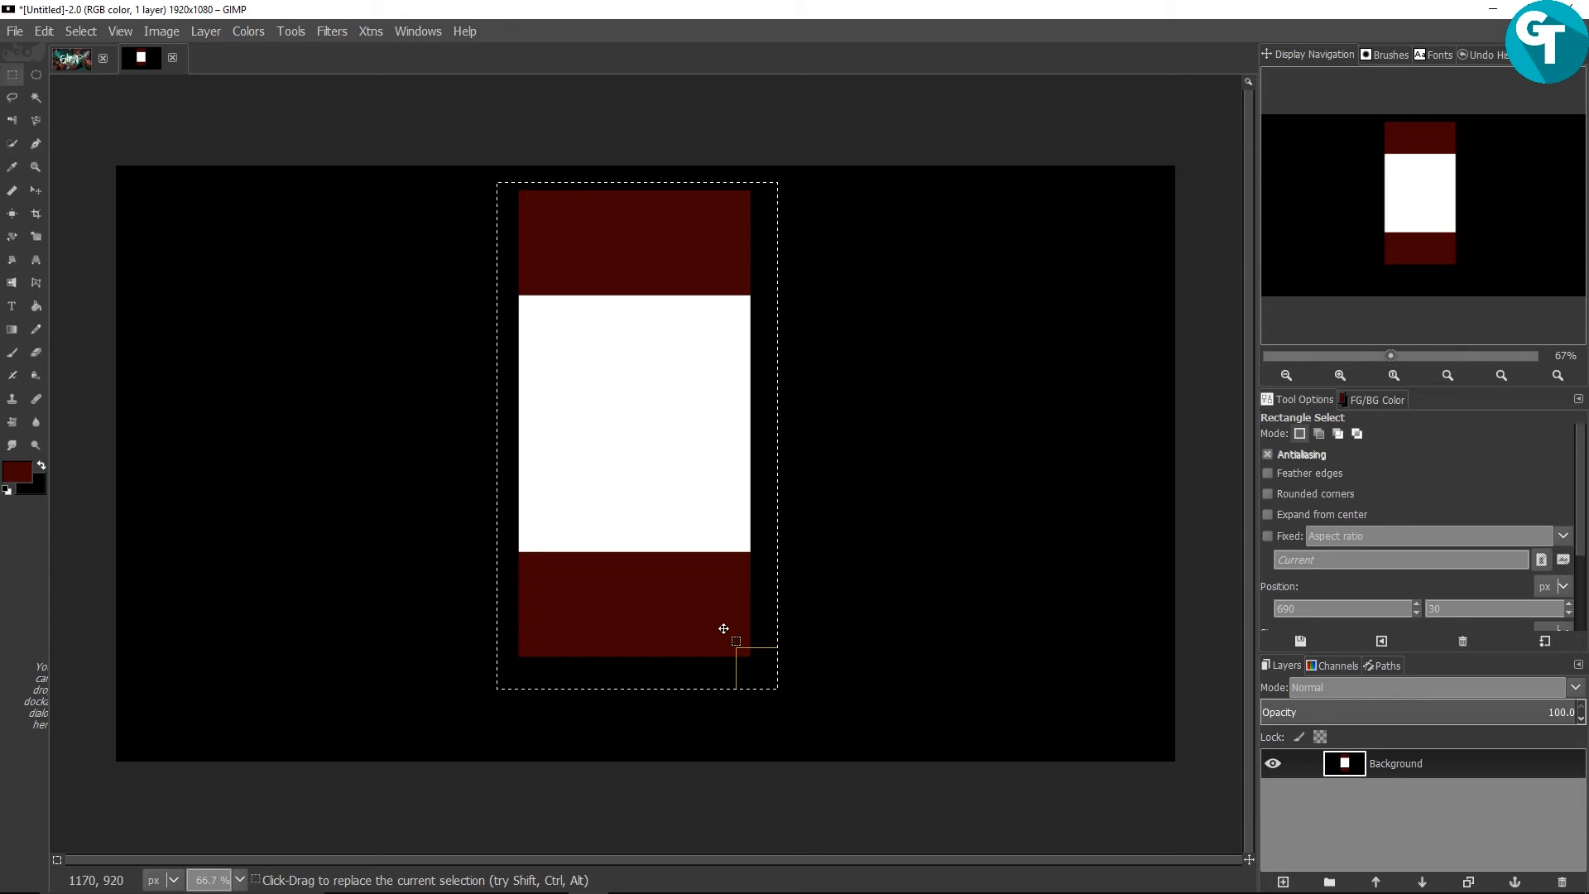
{"action": "left_click", "coordinate": [206, 32]}
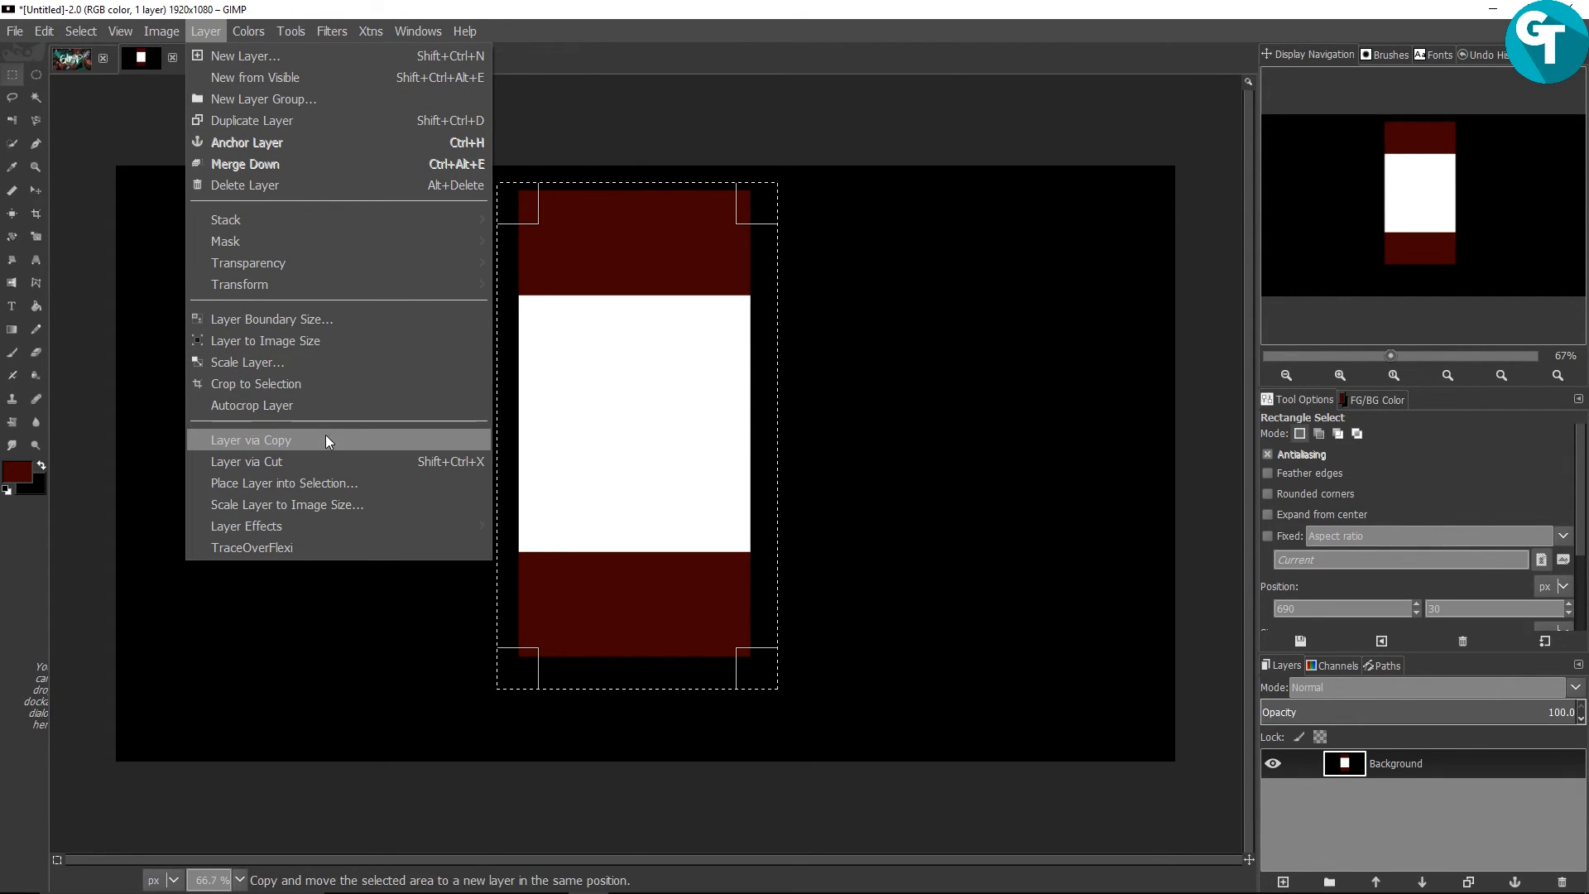
{"action": "left_click", "coordinate": [300, 462]}
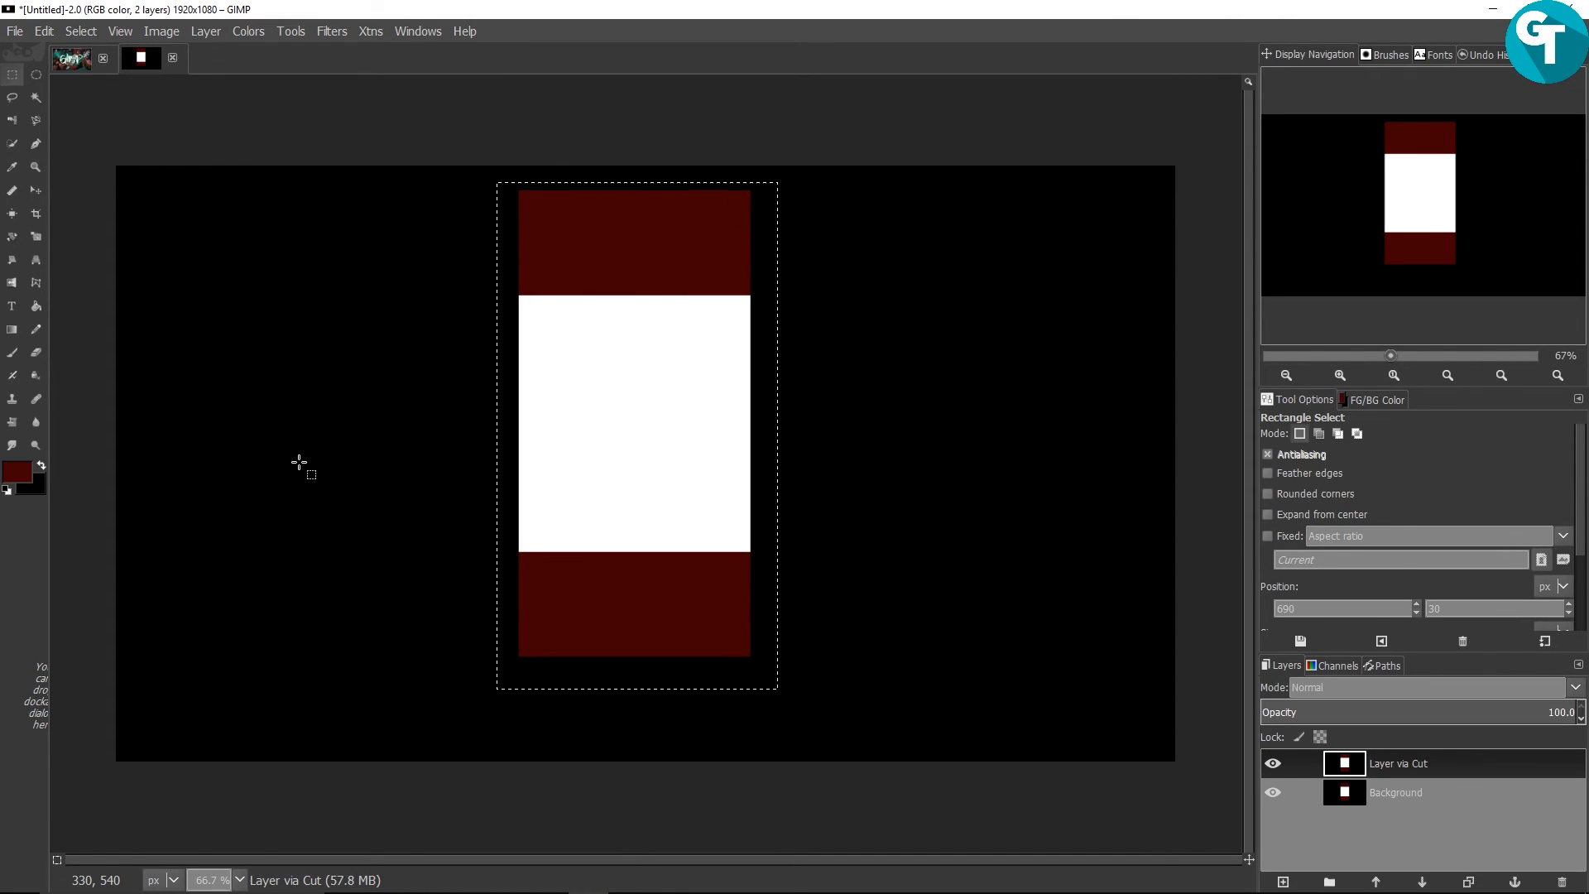
Hide and show the Background and Layer via Cut layers in turn to examine what the cut separated
{"action": "left_click", "coordinate": [1272, 795]}
{"action": "left_click", "coordinate": [1272, 763]}
{"action": "left_click", "coordinate": [1272, 763]}
{"action": "left_click", "coordinate": [1272, 763]}
{"action": "left_click", "coordinate": [1272, 764]}
{"action": "left_click", "coordinate": [1272, 763]}
{"action": "left_click", "coordinate": [1272, 764]}
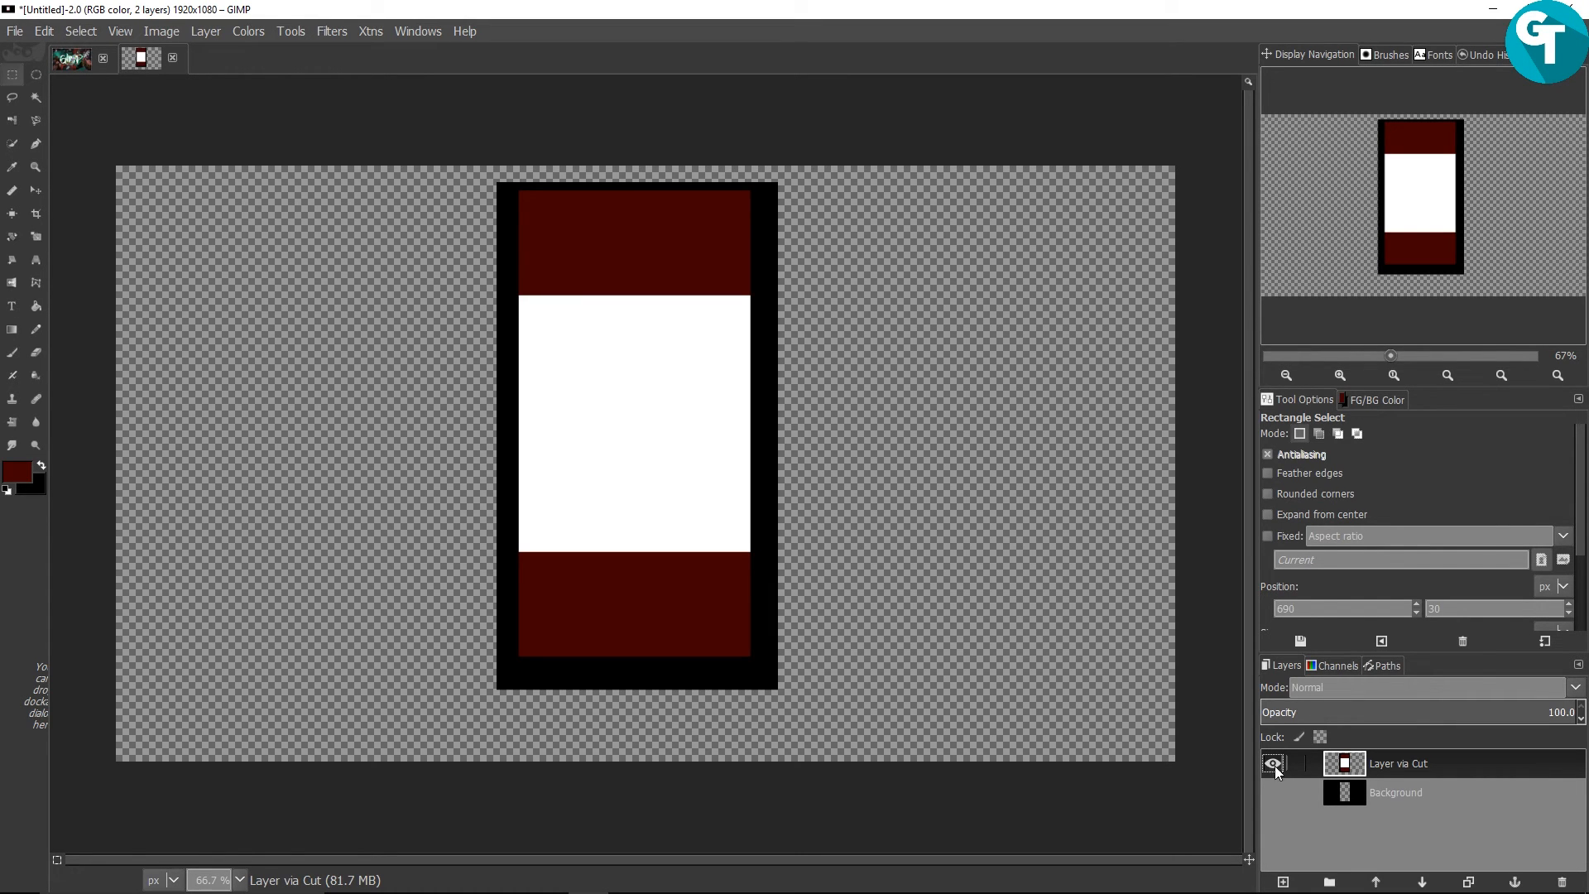
{"action": "left_click", "coordinate": [1284, 793]}
{"action": "left_click", "coordinate": [1273, 792]}
{"action": "scroll", "coordinate": [654, 308], "scroll_direction": "down", "scroll_amount": 3}
{"action": "scroll", "coordinate": [731, 486], "scroll_direction": "up", "scroll_amount": 3}
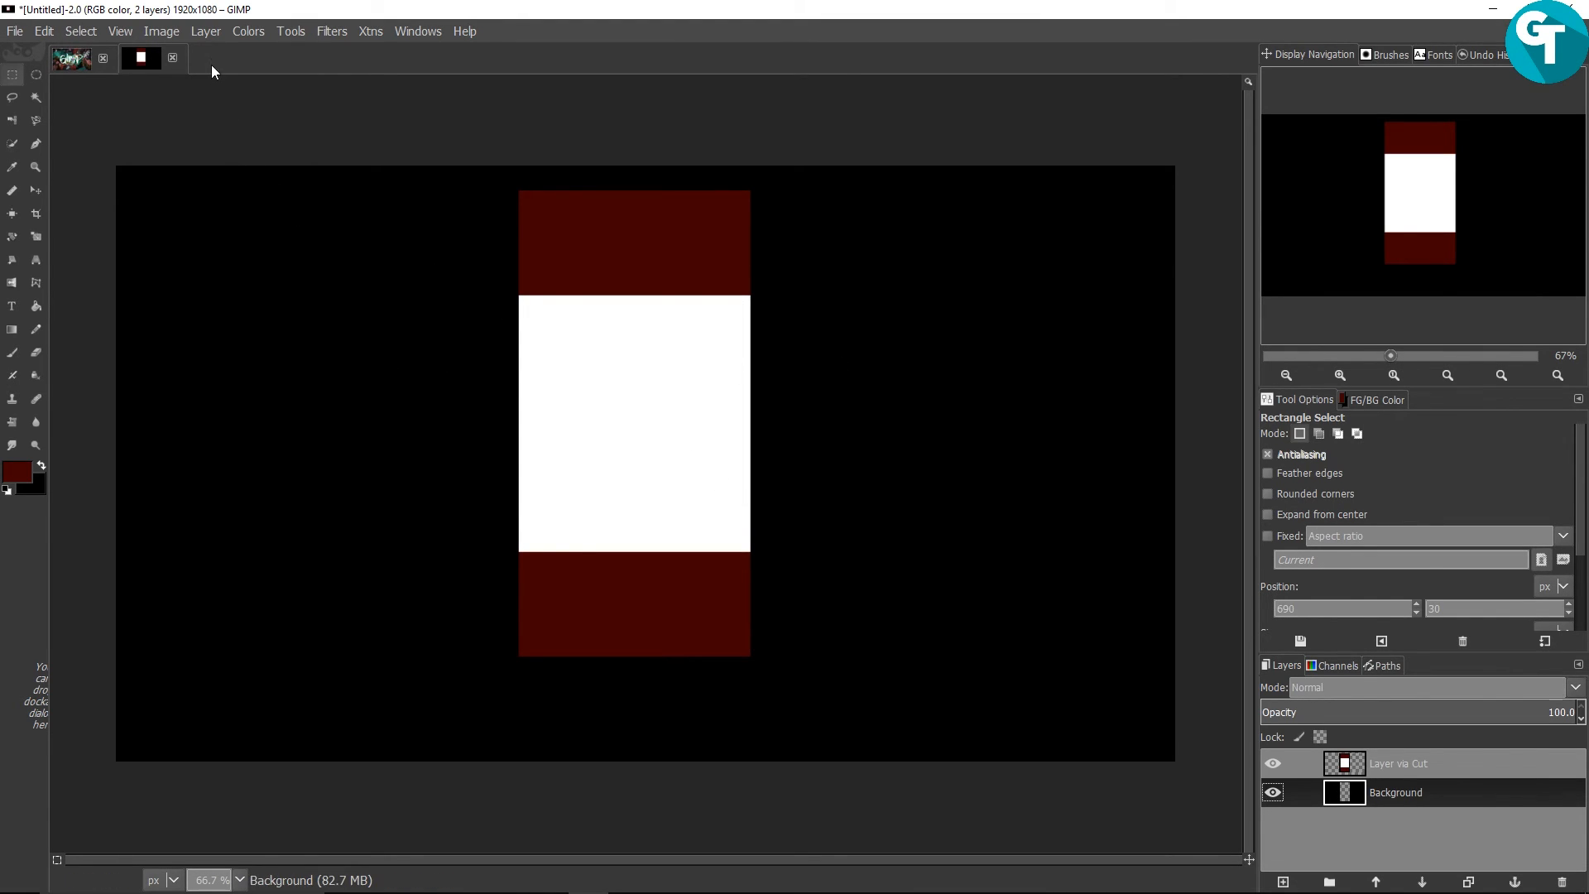
Review the plug-in commands for layers, and switch to File Explorer to look through the plug-ins folder inside .gimp-2.8
{"action": "left_click", "coordinate": [207, 32]}
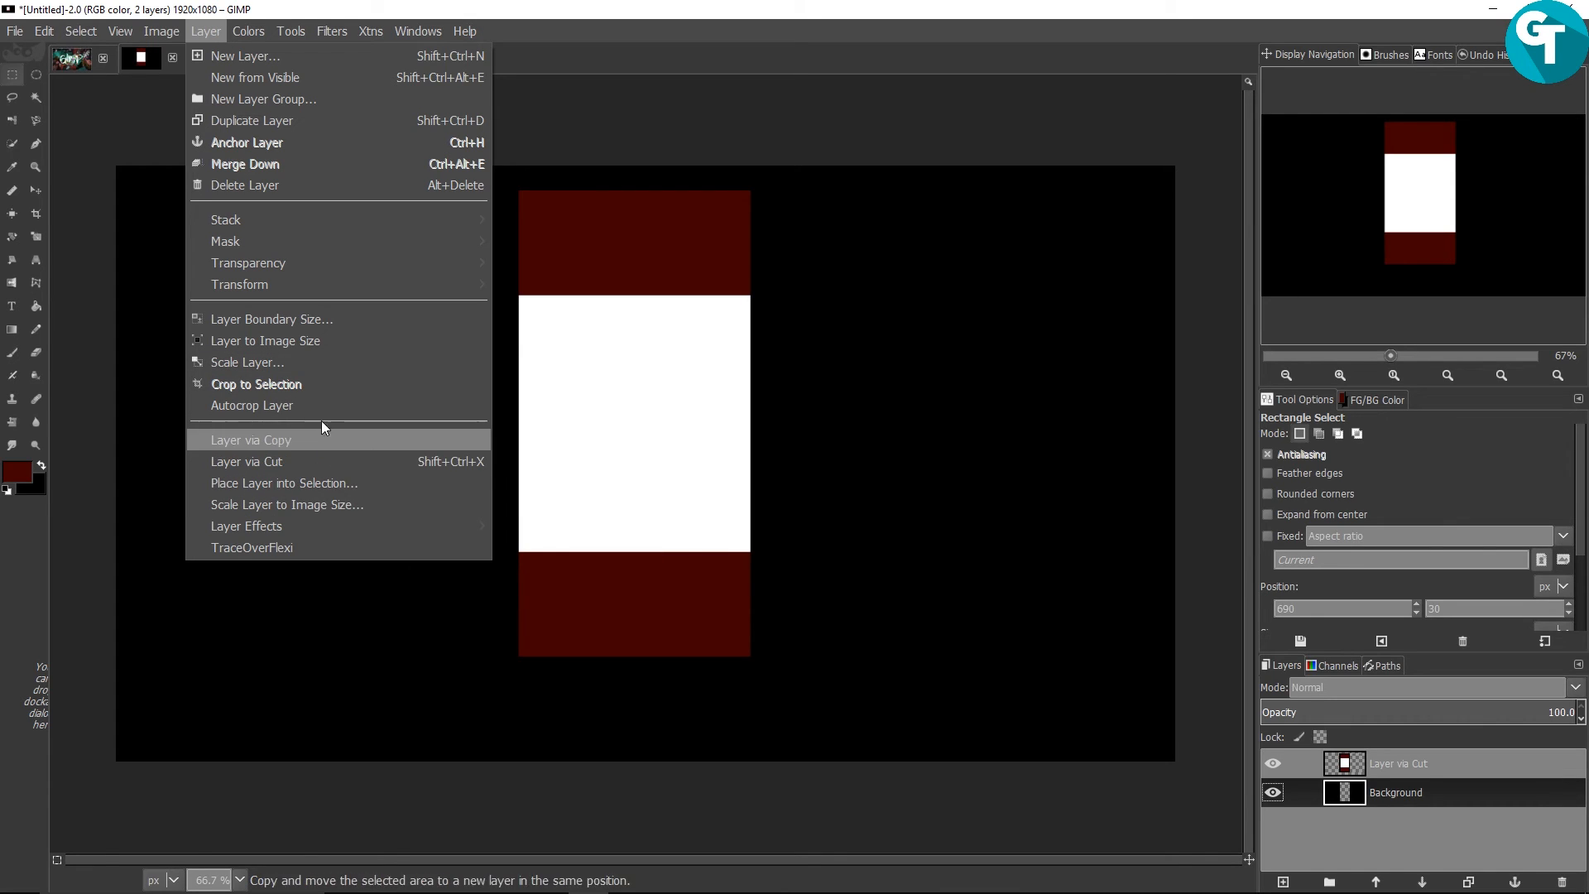
{"action": "mouse_move", "coordinate": [305, 533]}
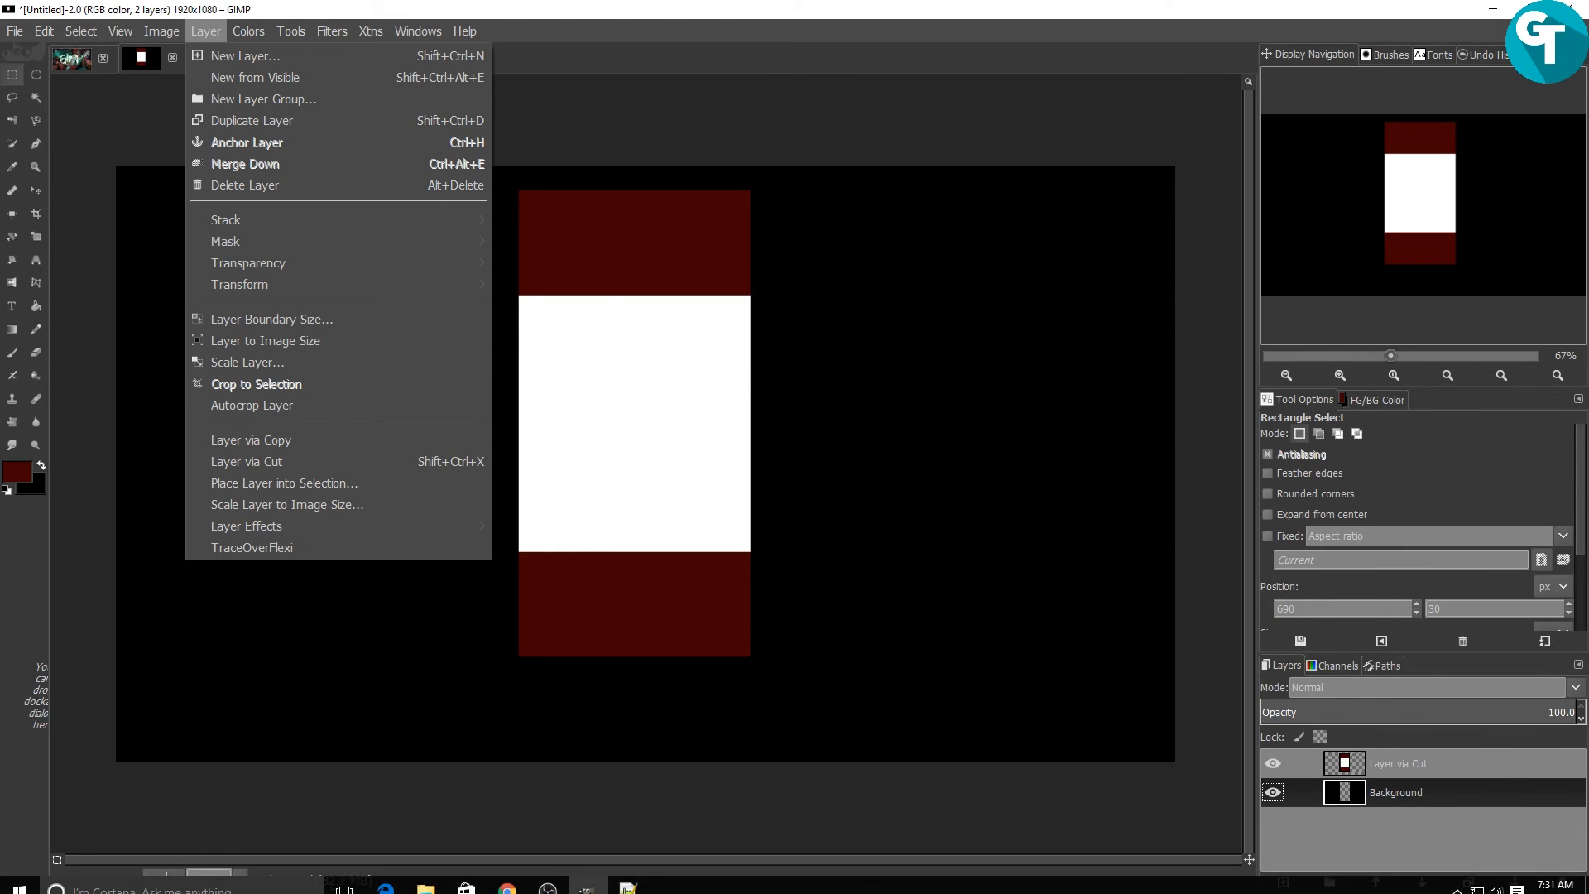
{"action": "mouse_move", "coordinate": [435, 879]}
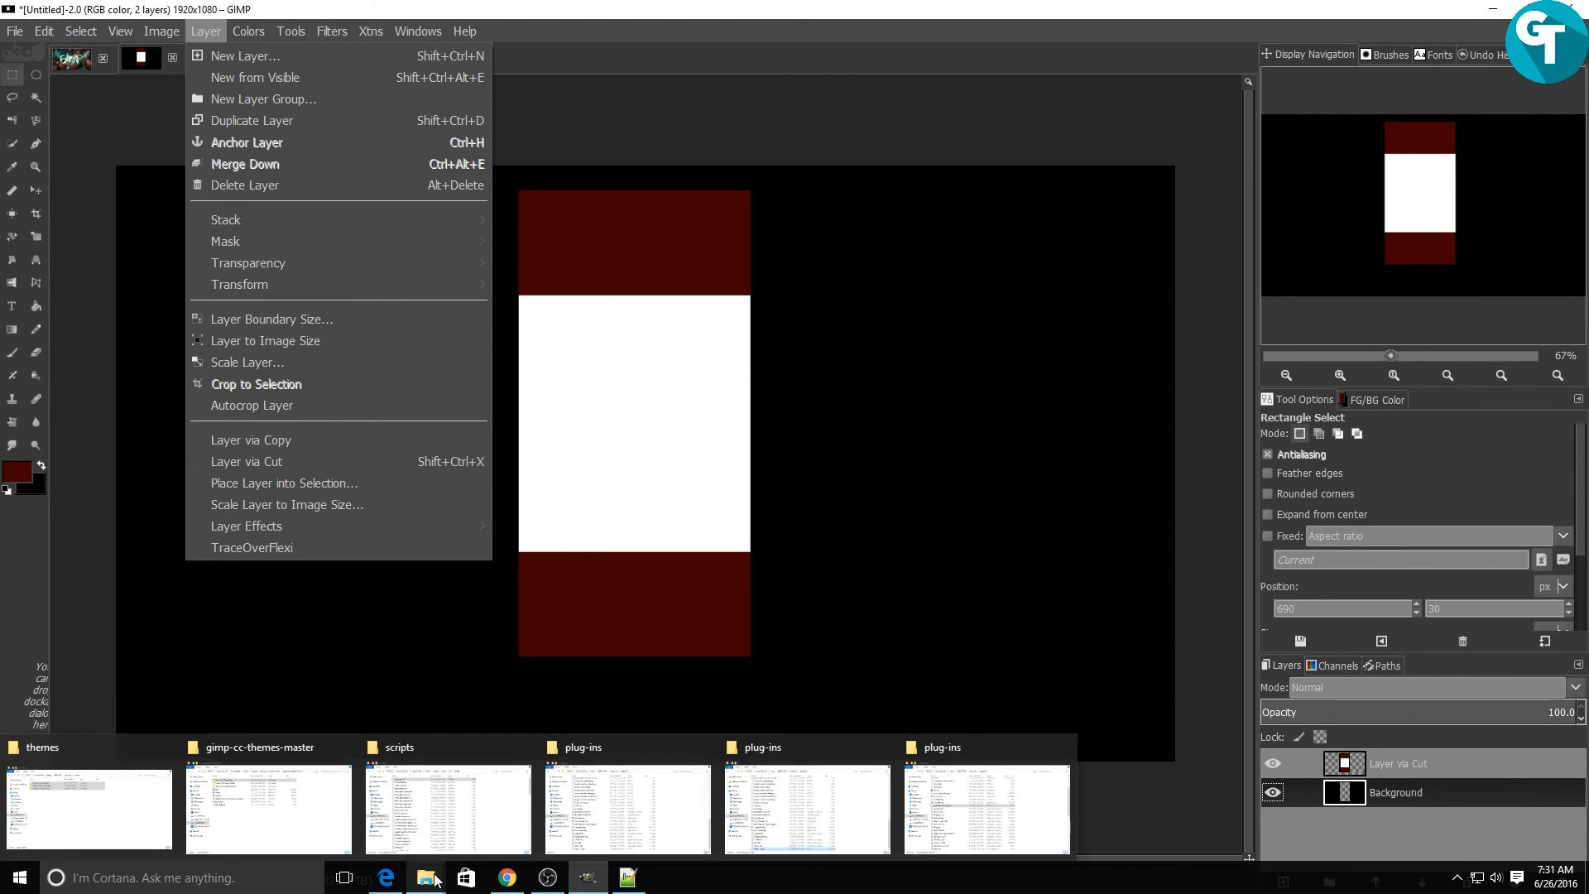
{"action": "mouse_move", "coordinate": [439, 835]}
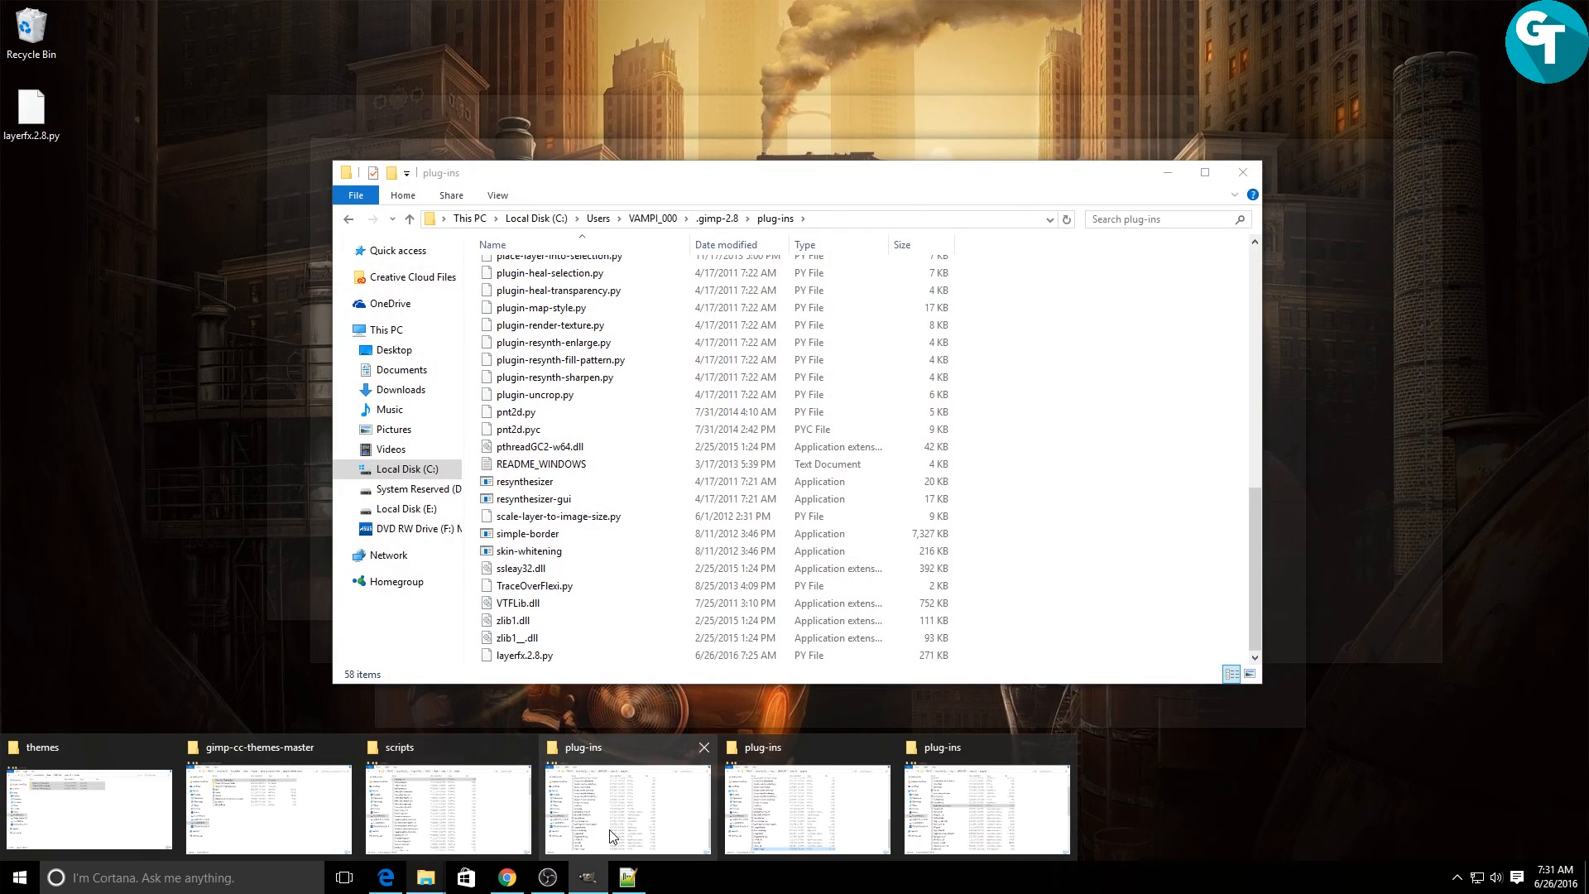
{"action": "left_click", "coordinate": [617, 824]}
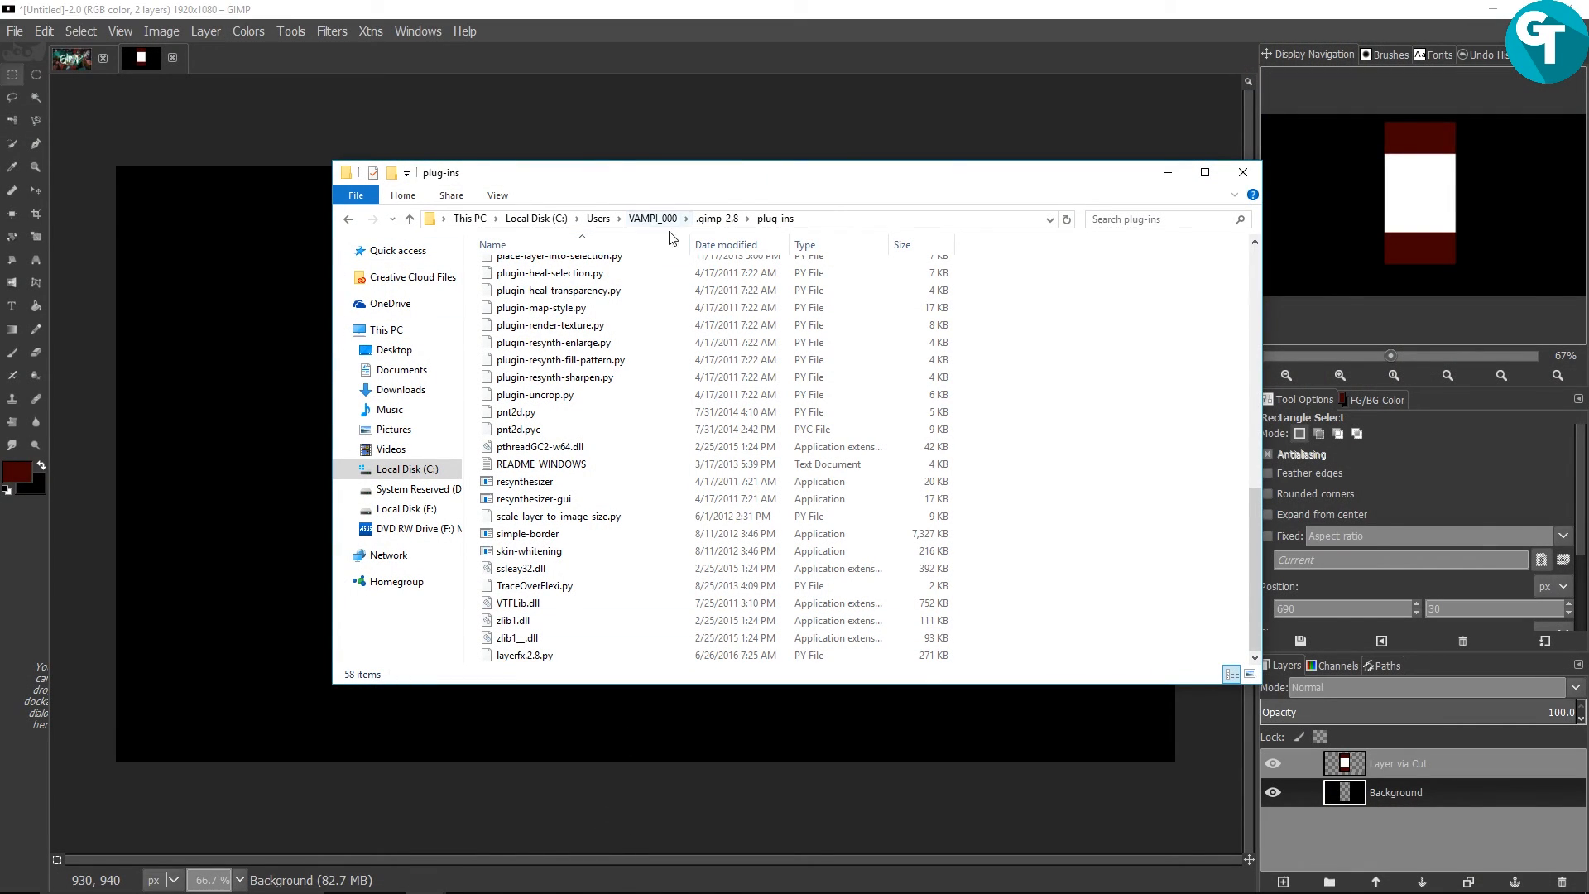
{"action": "left_click", "coordinate": [717, 219]}
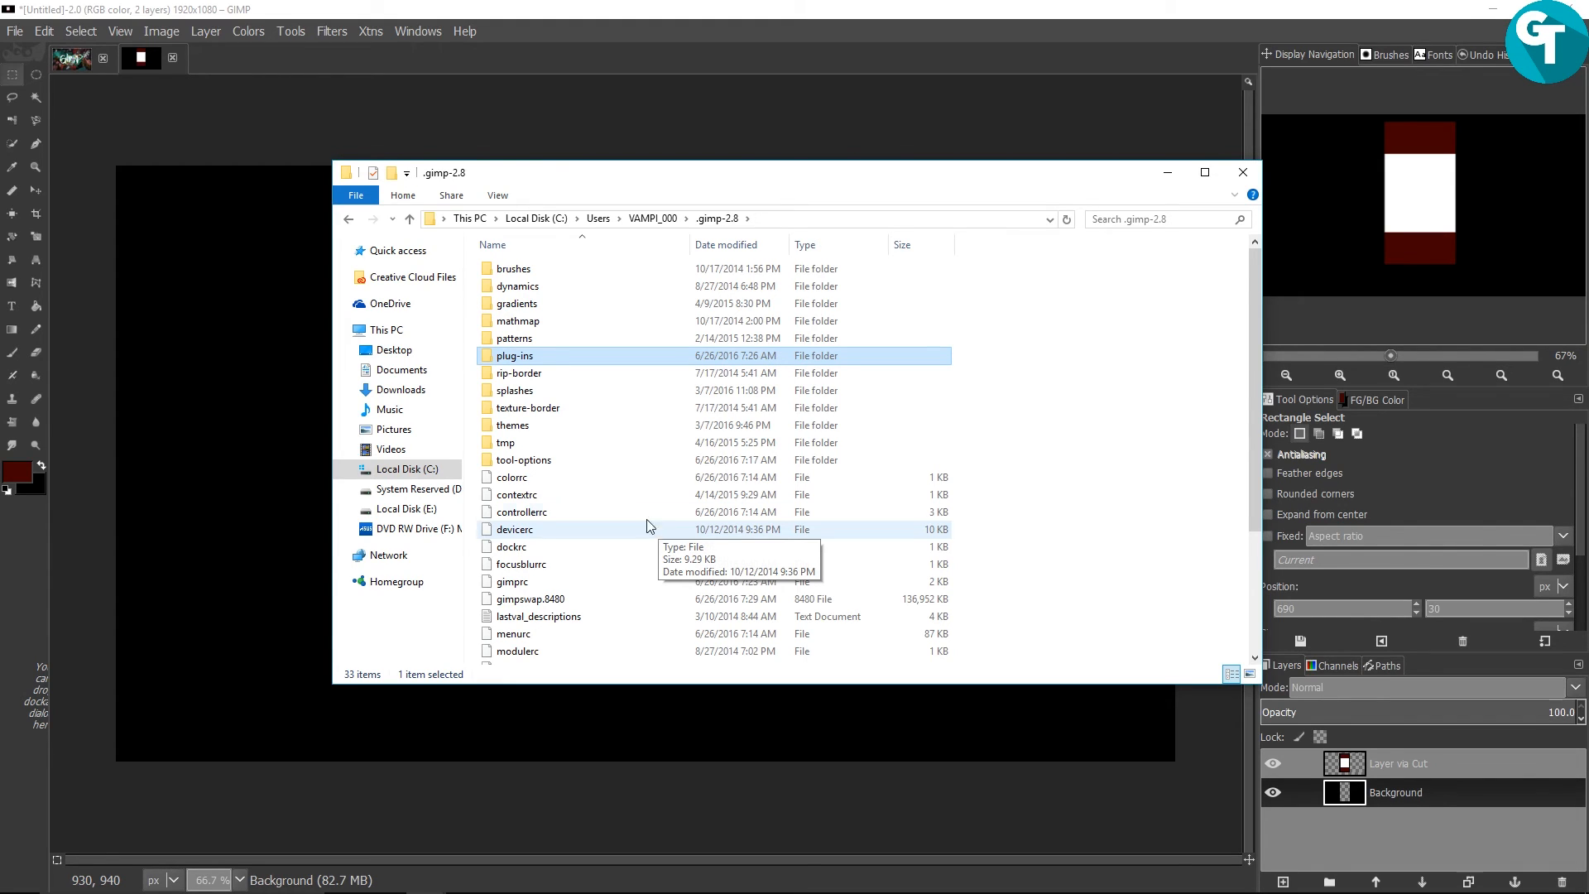
{"action": "double_click", "coordinate": [576, 356]}
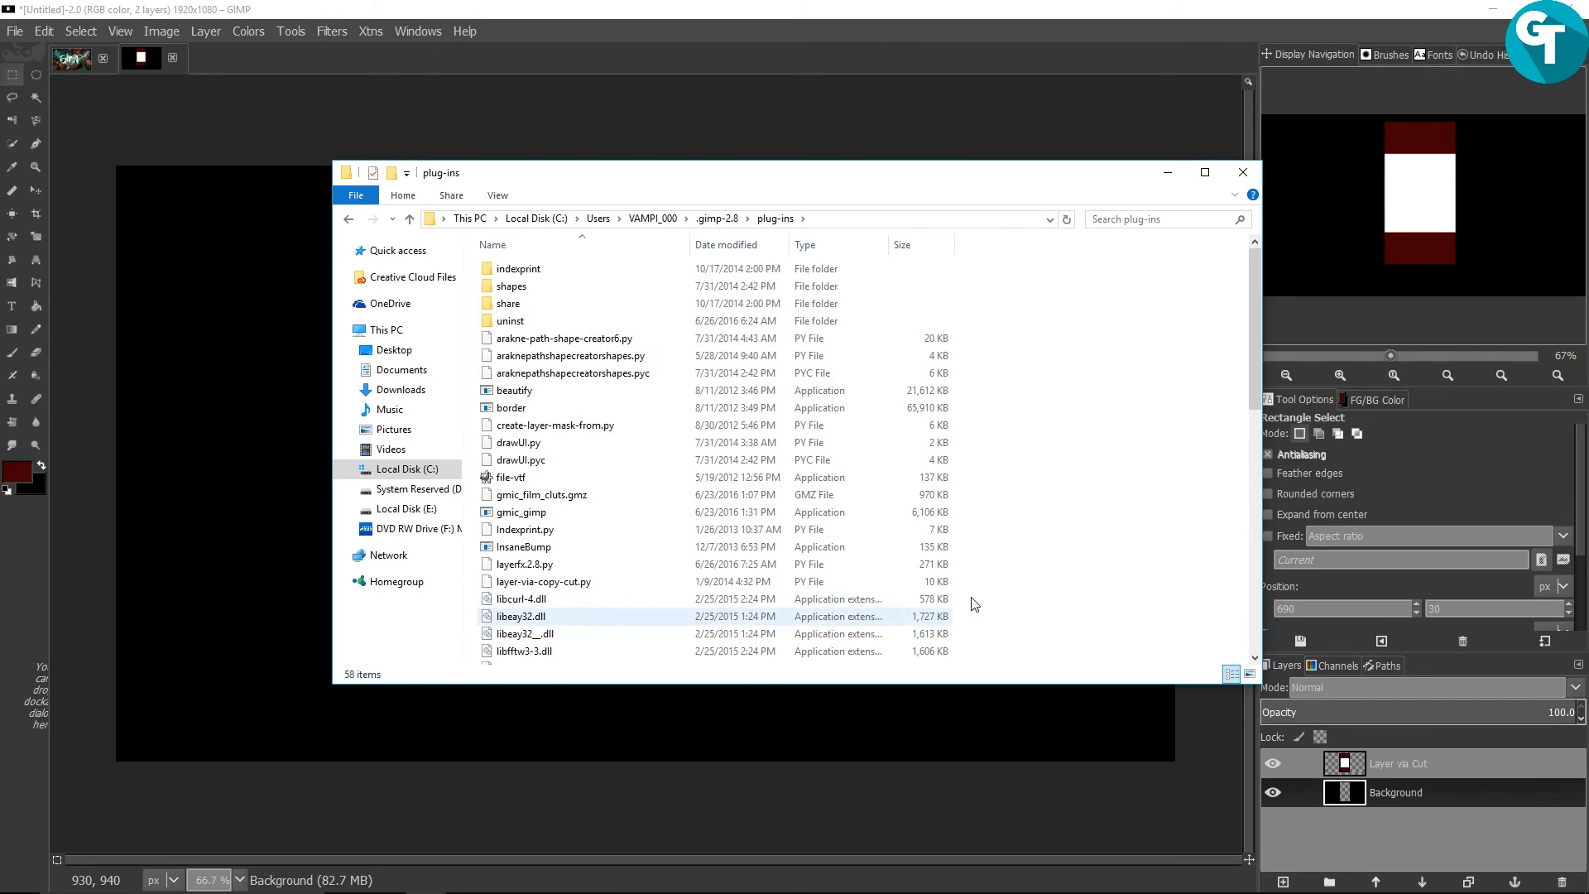
{"action": "scroll", "coordinate": [869, 345], "scroll_direction": "down", "scroll_amount": 2}
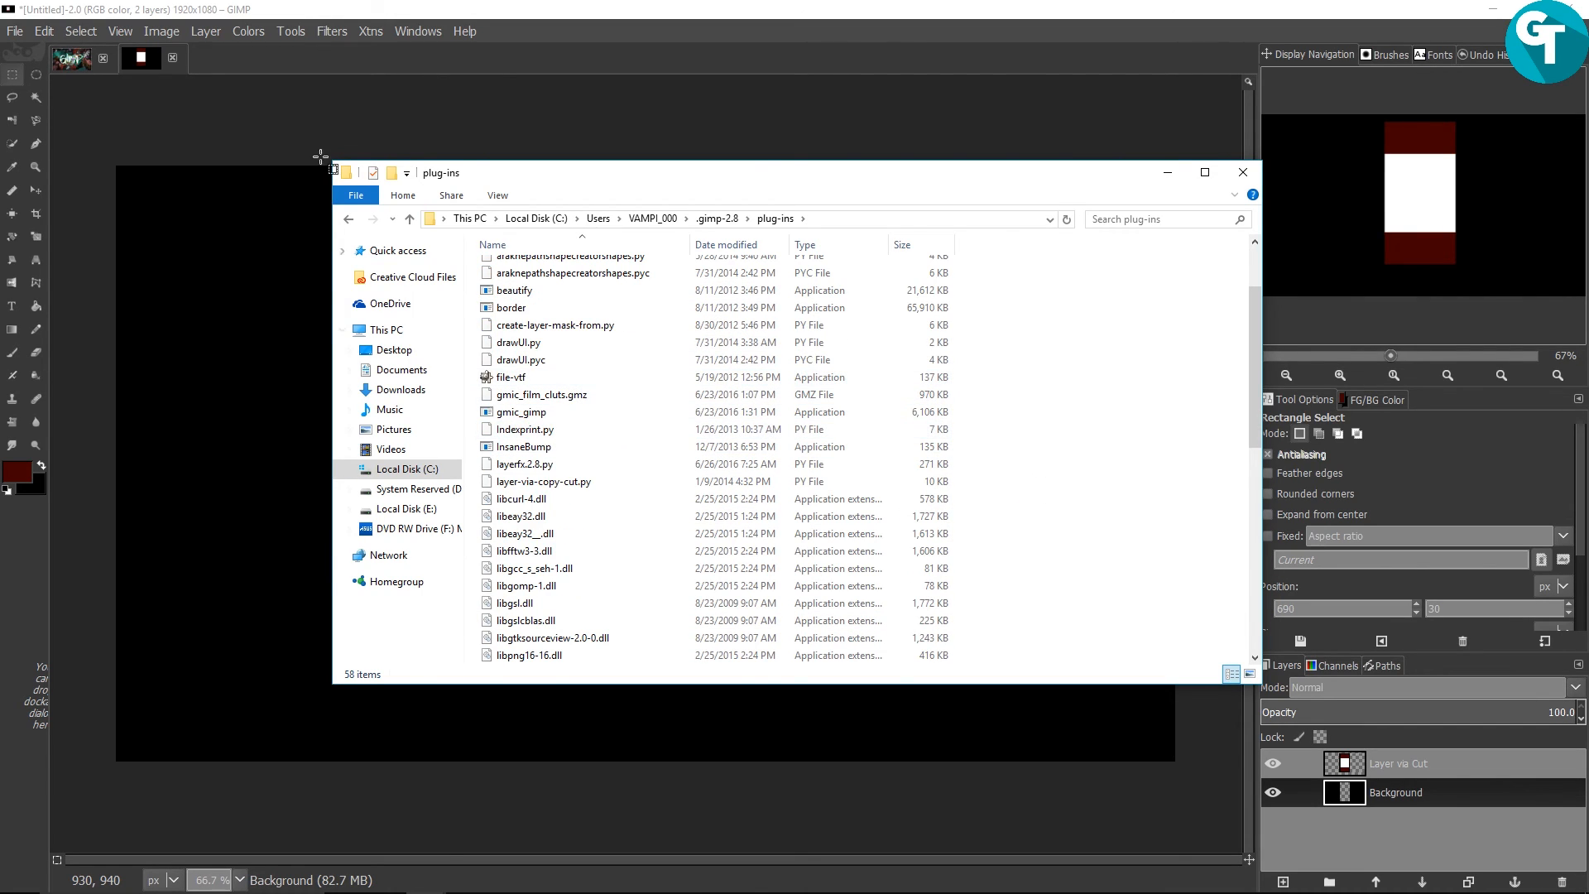
Switch back to GIMP, open the Folders preferences, and examine the available swap folder locations
{"action": "left_click", "coordinate": [44, 30]}
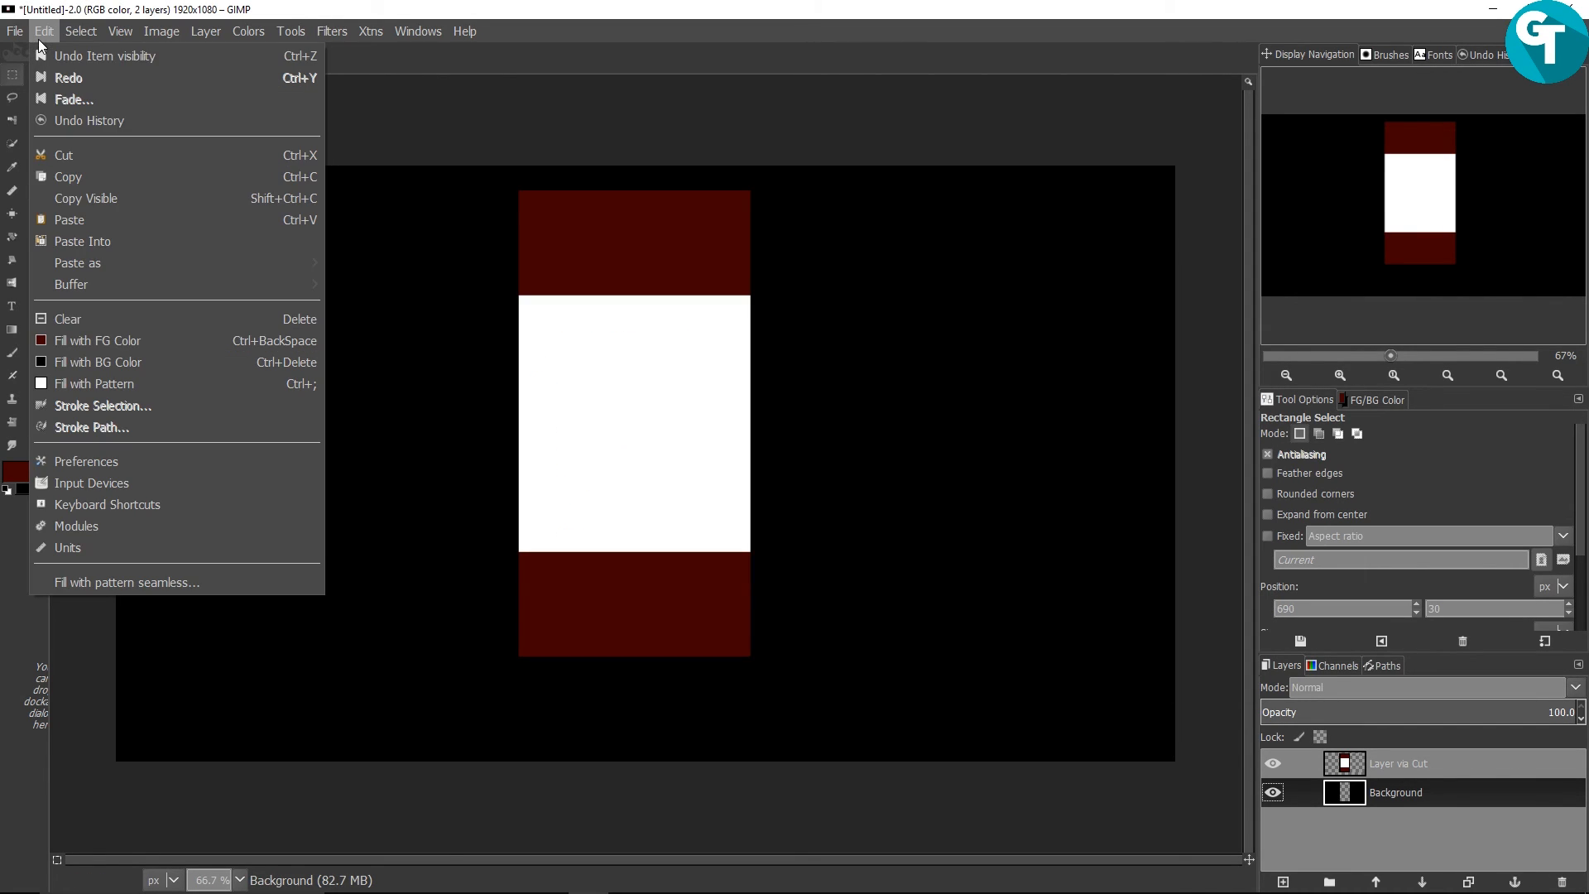
{"action": "left_click", "coordinate": [132, 454]}
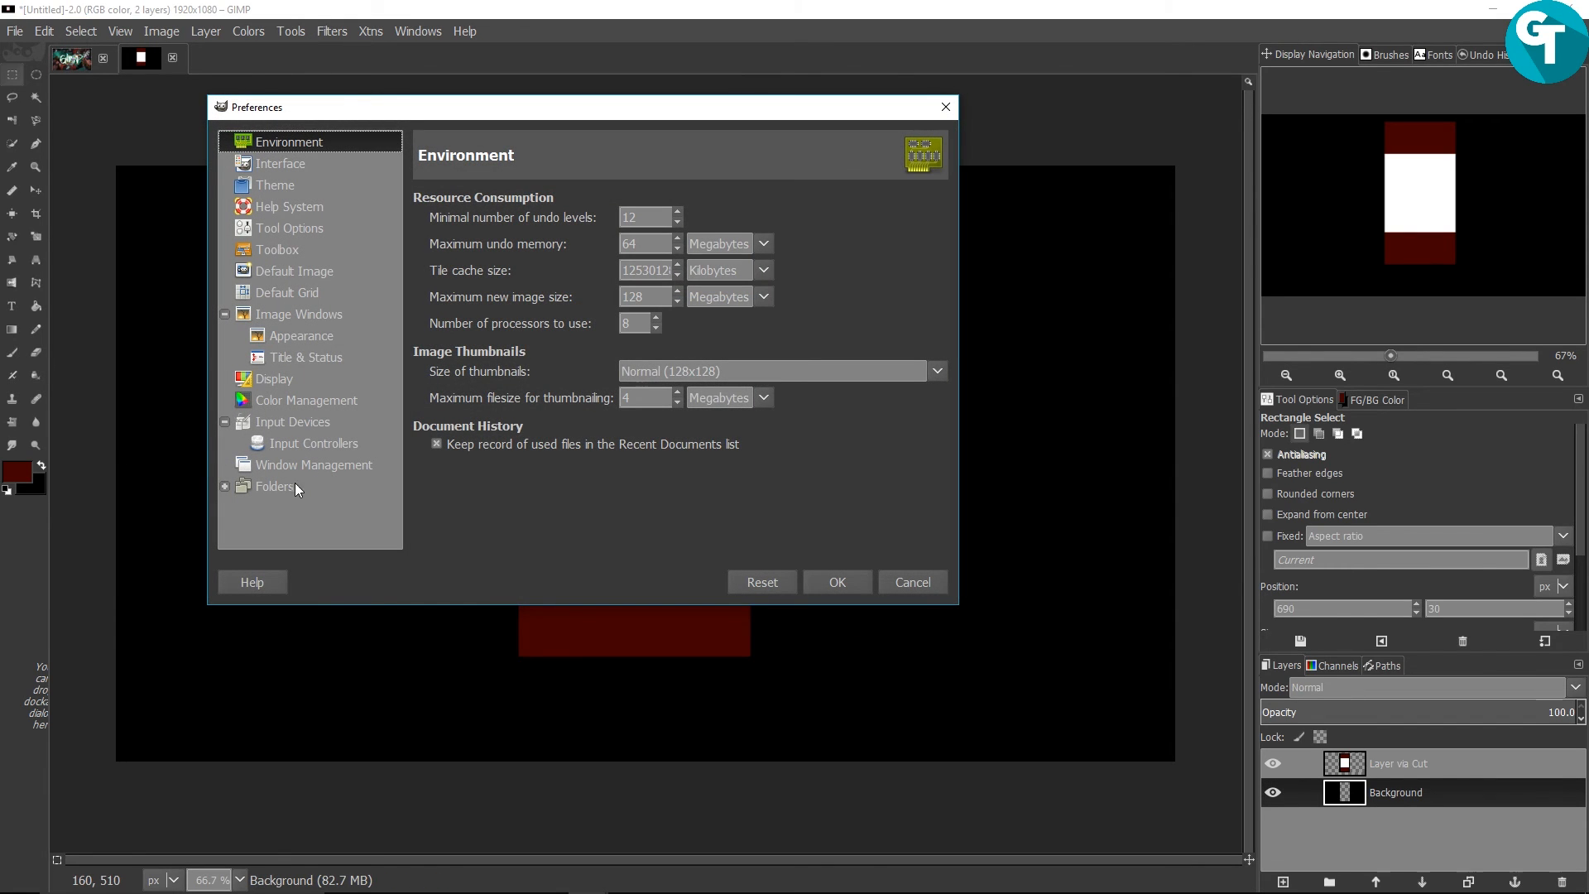
{"action": "left_click", "coordinate": [272, 488]}
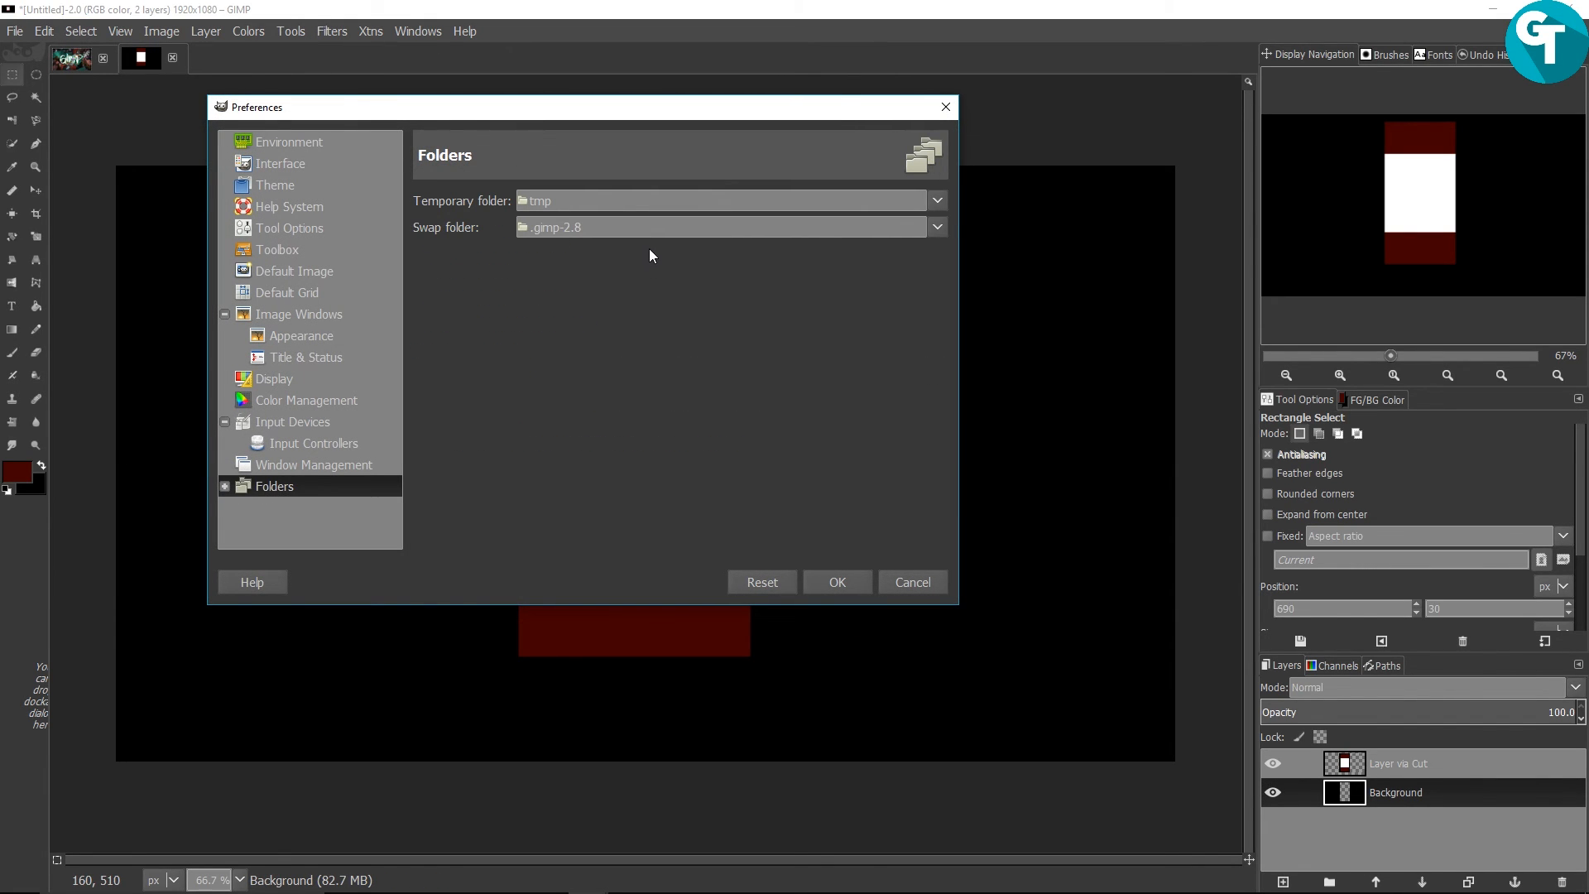
{"action": "left_click", "coordinate": [938, 228]}
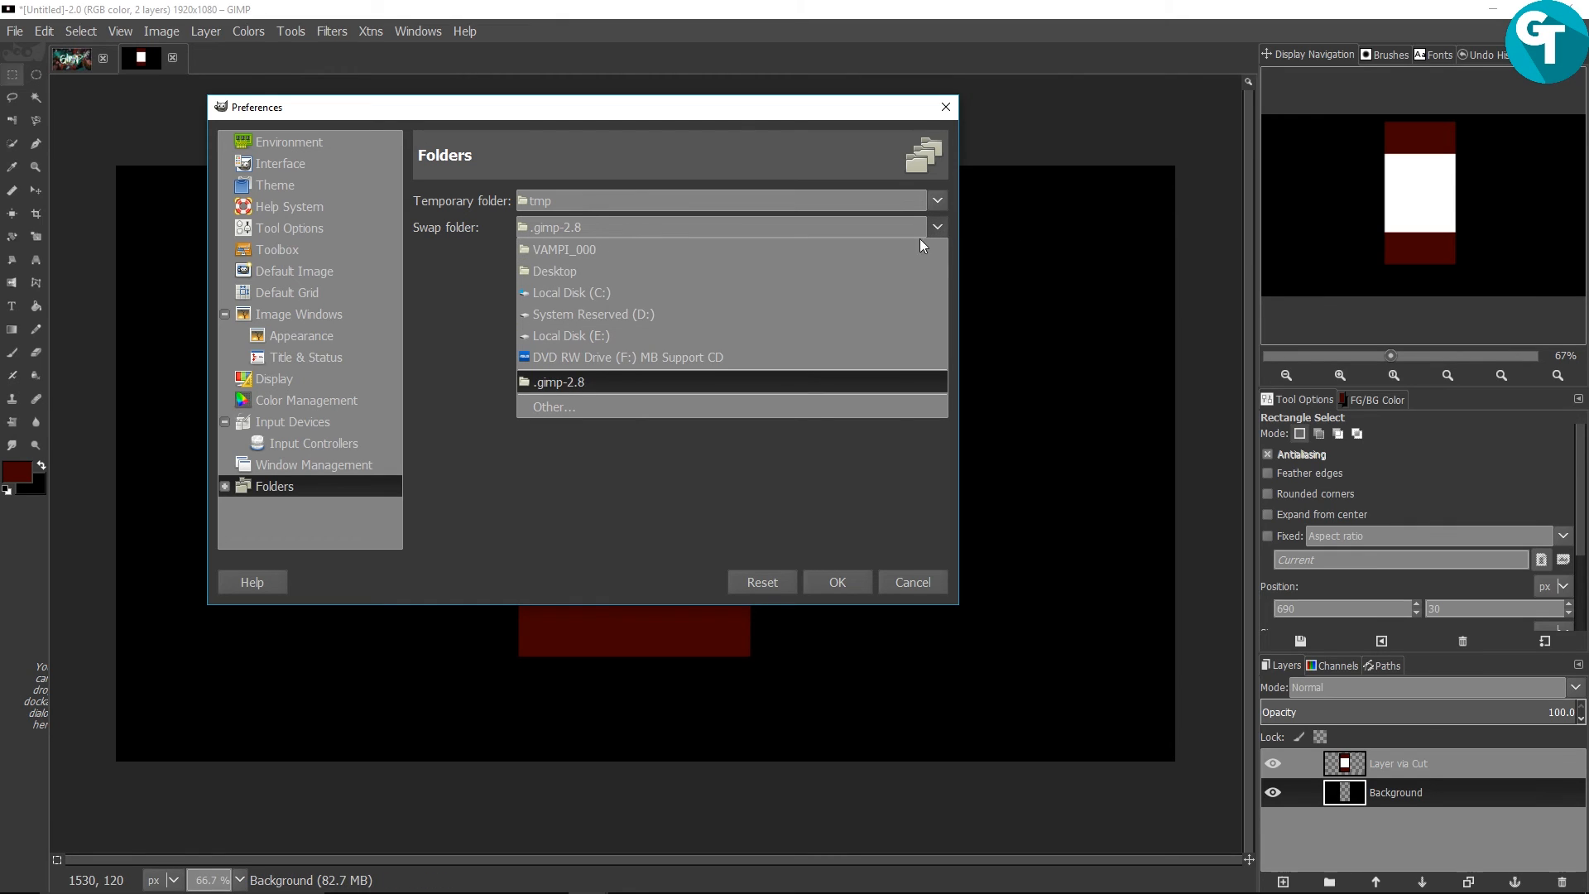
{"action": "left_click", "coordinate": [412, 290]}
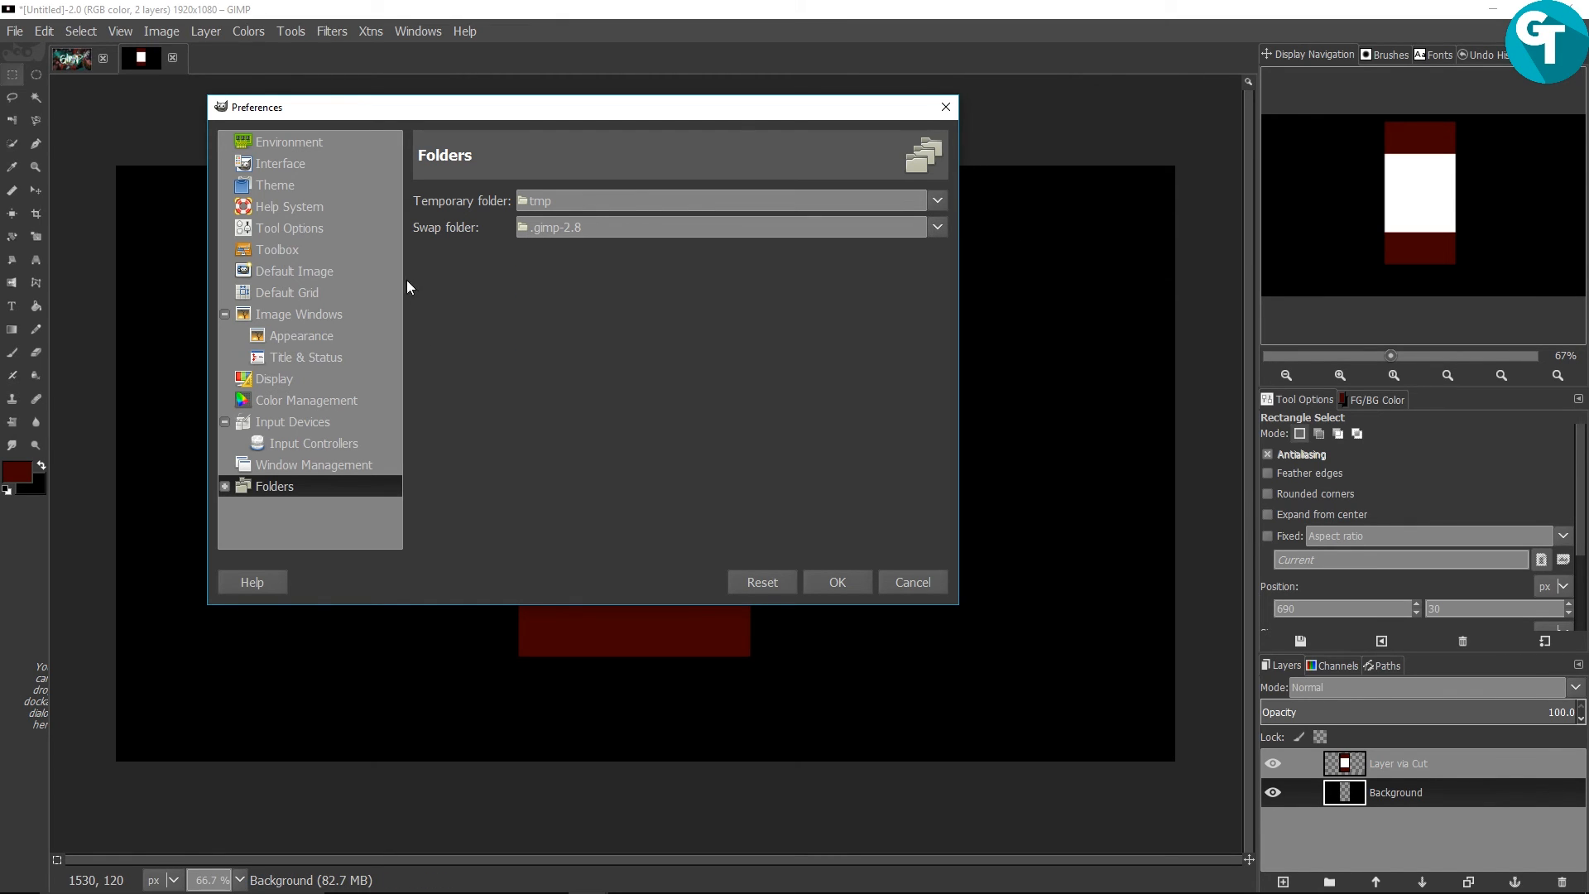
Look through the preferences pages from Environment and Interface to Display for the plug-in folder settings
{"action": "left_click", "coordinate": [271, 142]}
{"action": "left_click", "coordinate": [278, 169]}
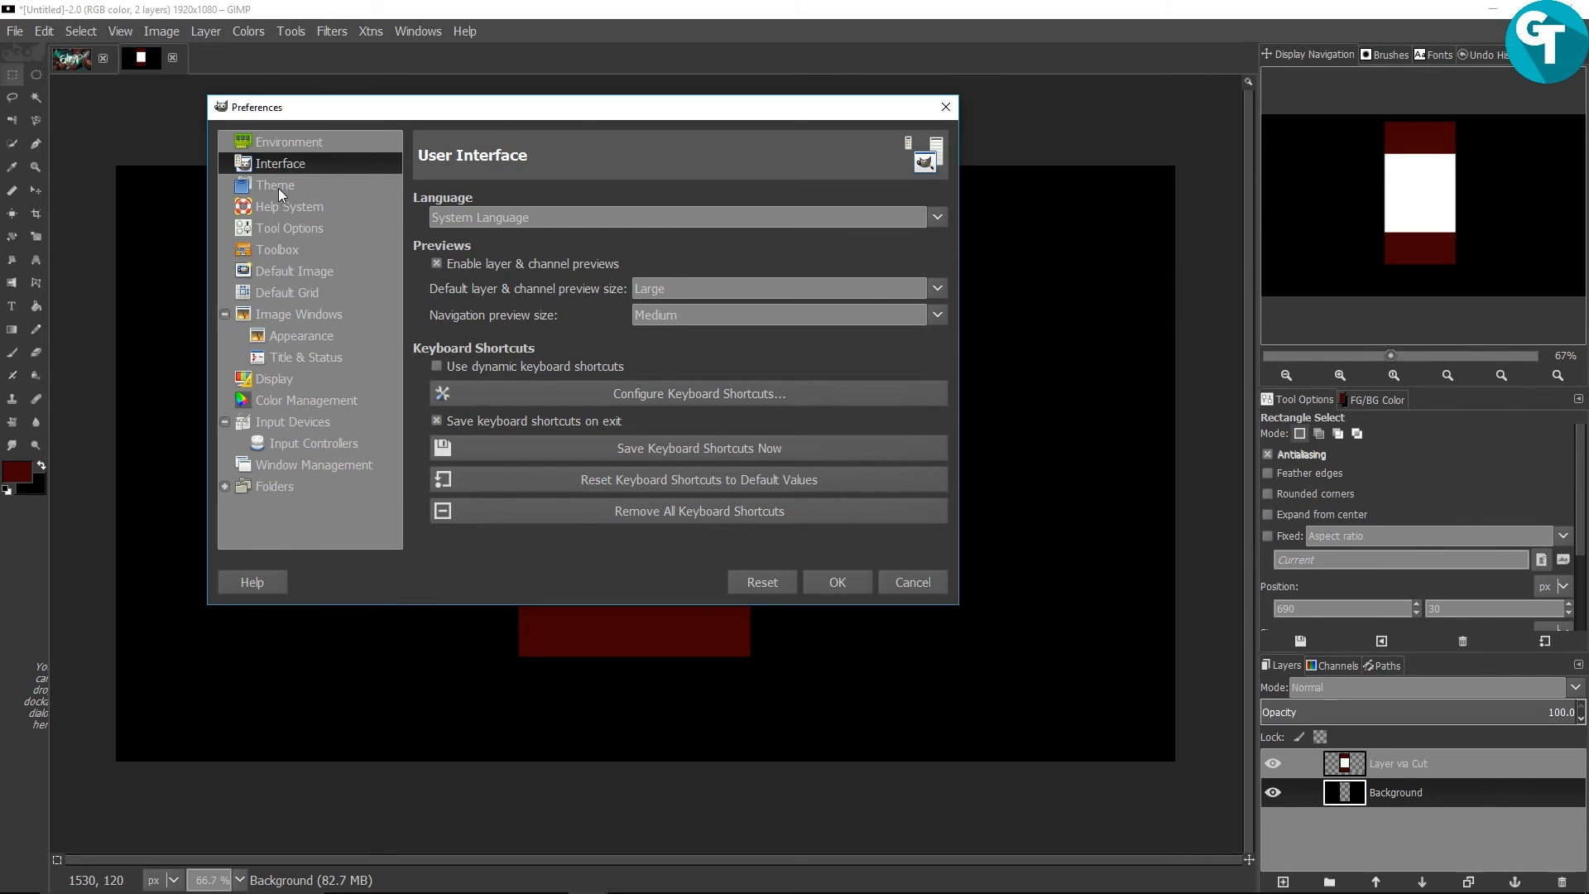
{"action": "left_click", "coordinate": [278, 187]}
{"action": "left_click", "coordinate": [280, 208]}
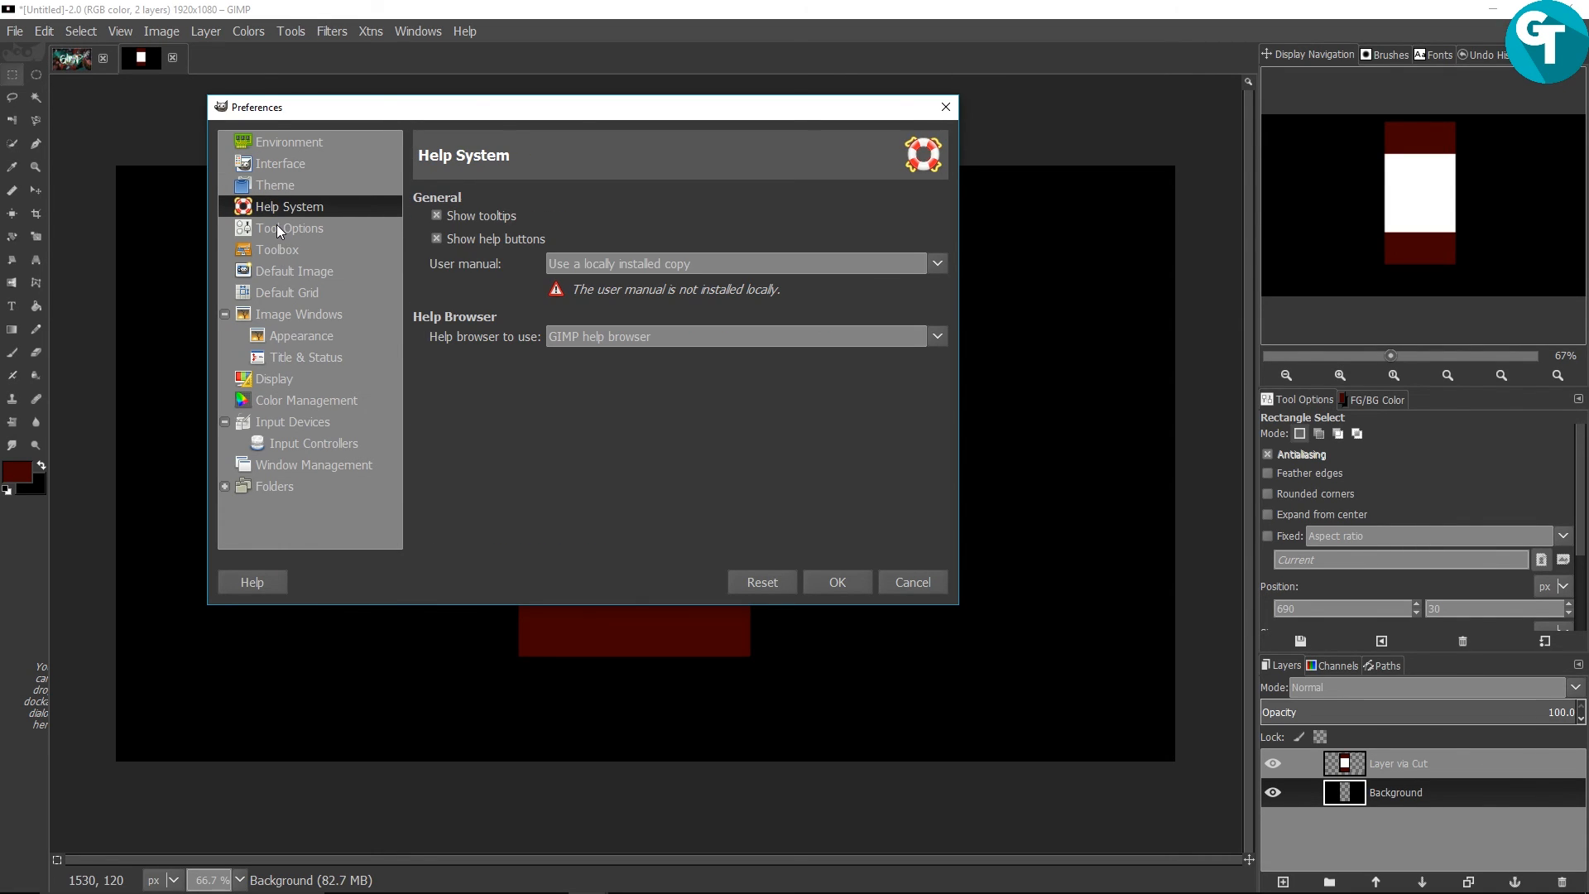
{"action": "left_click", "coordinate": [277, 229]}
{"action": "left_click", "coordinate": [292, 254]}
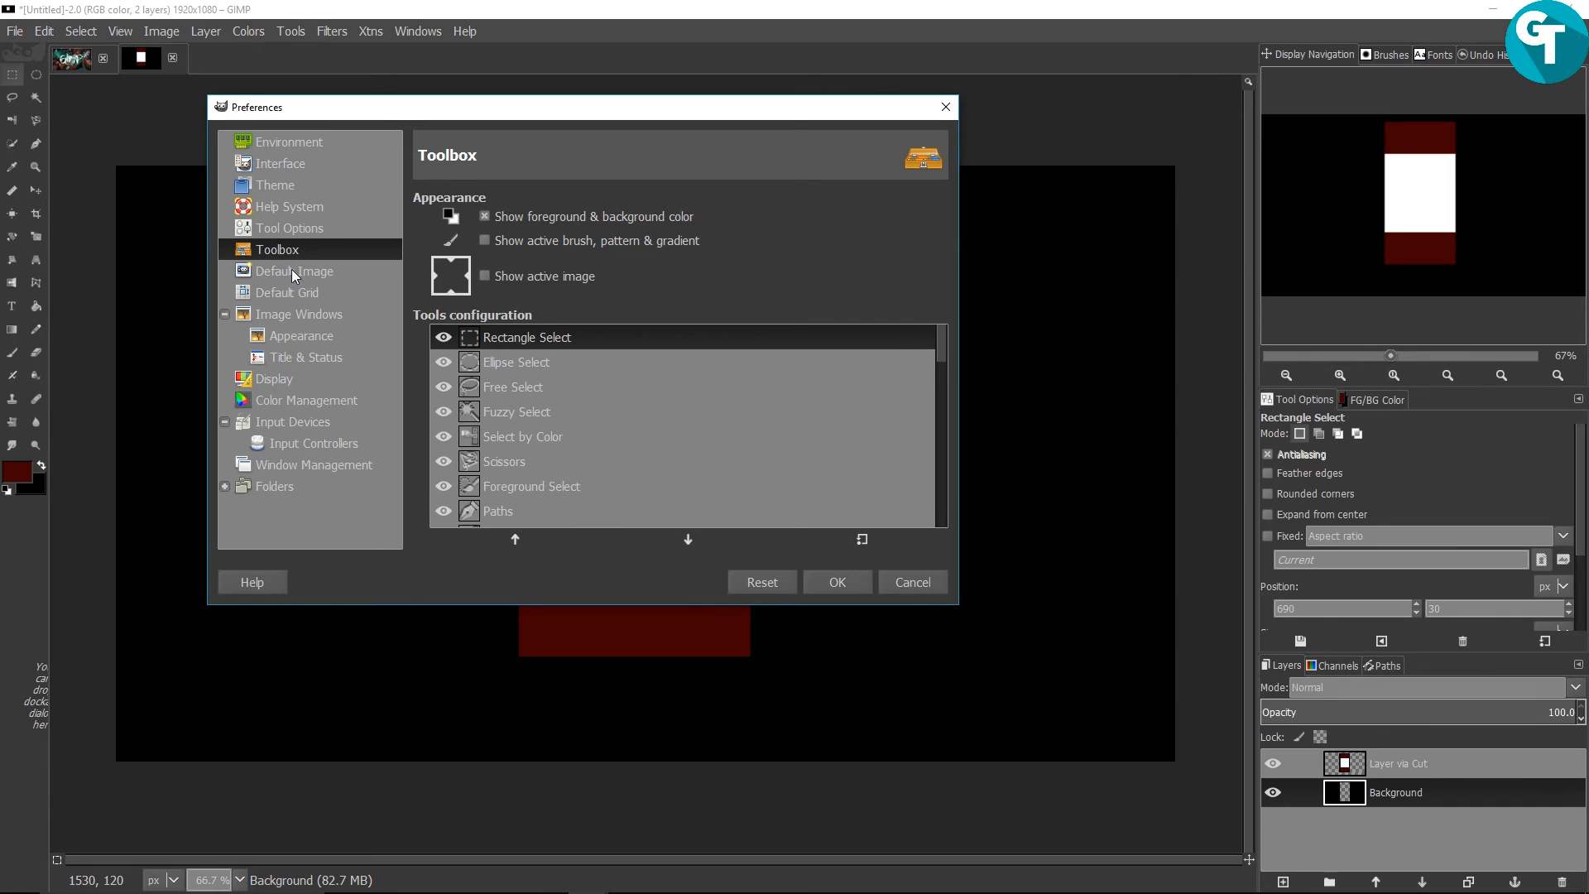
{"action": "left_click", "coordinate": [300, 271]}
{"action": "left_click", "coordinate": [300, 294]}
{"action": "left_click", "coordinate": [295, 314]}
{"action": "left_click", "coordinate": [285, 336]}
{"action": "left_click", "coordinate": [287, 378]}
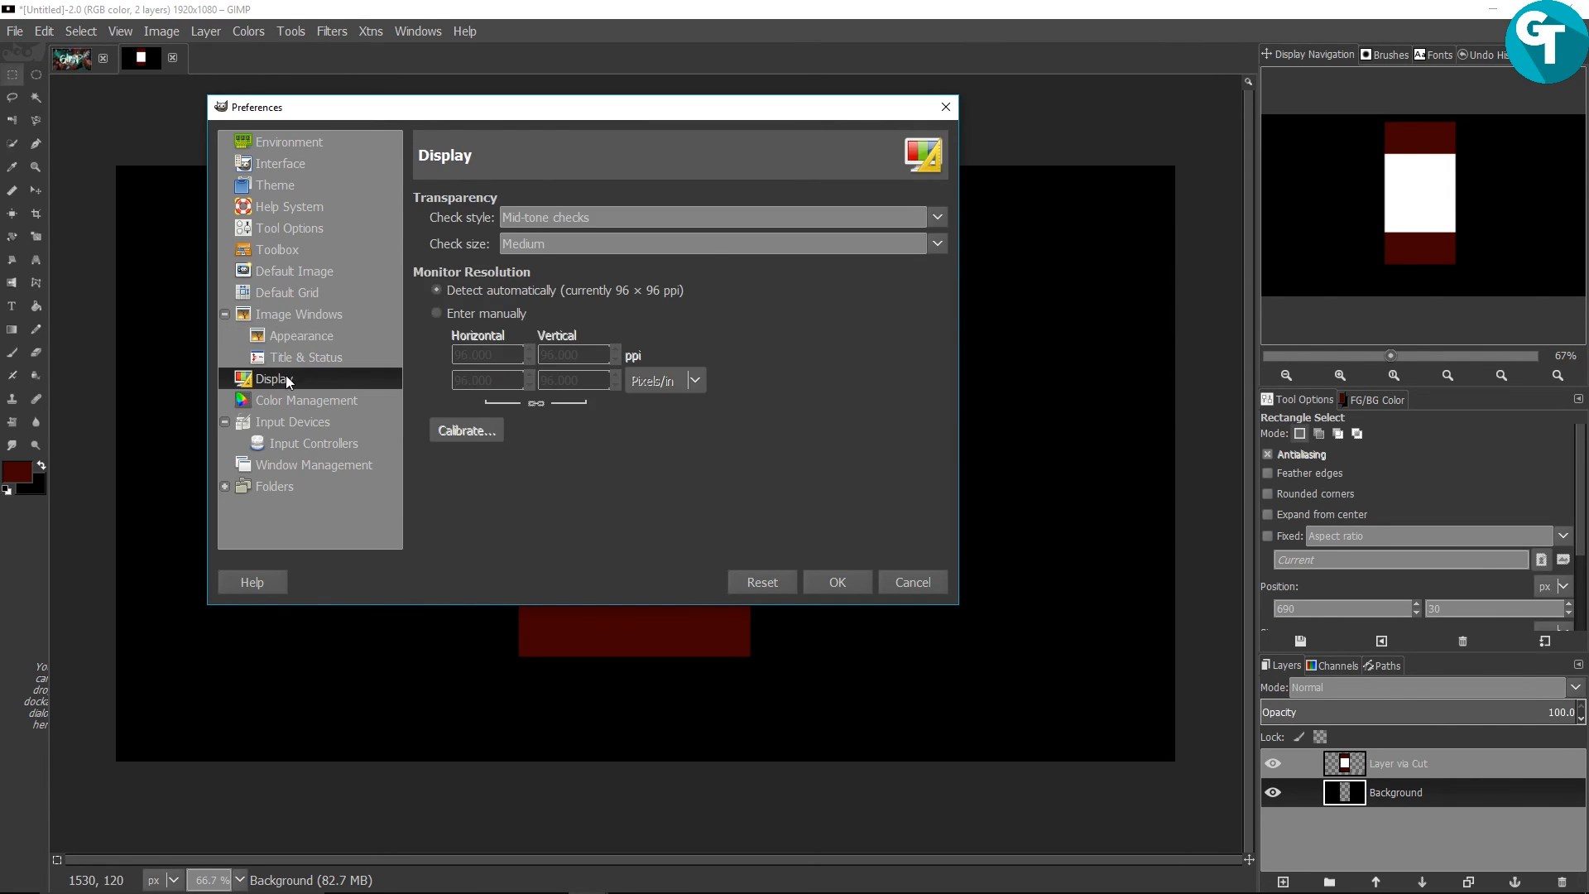
Expand the Folders preferences, select the .gimp-2.8 plug-ins path in the Plug-Ins folder list, and close Preferences with its settings accepted
{"action": "left_click", "coordinate": [287, 488]}
{"action": "left_click", "coordinate": [226, 486]}
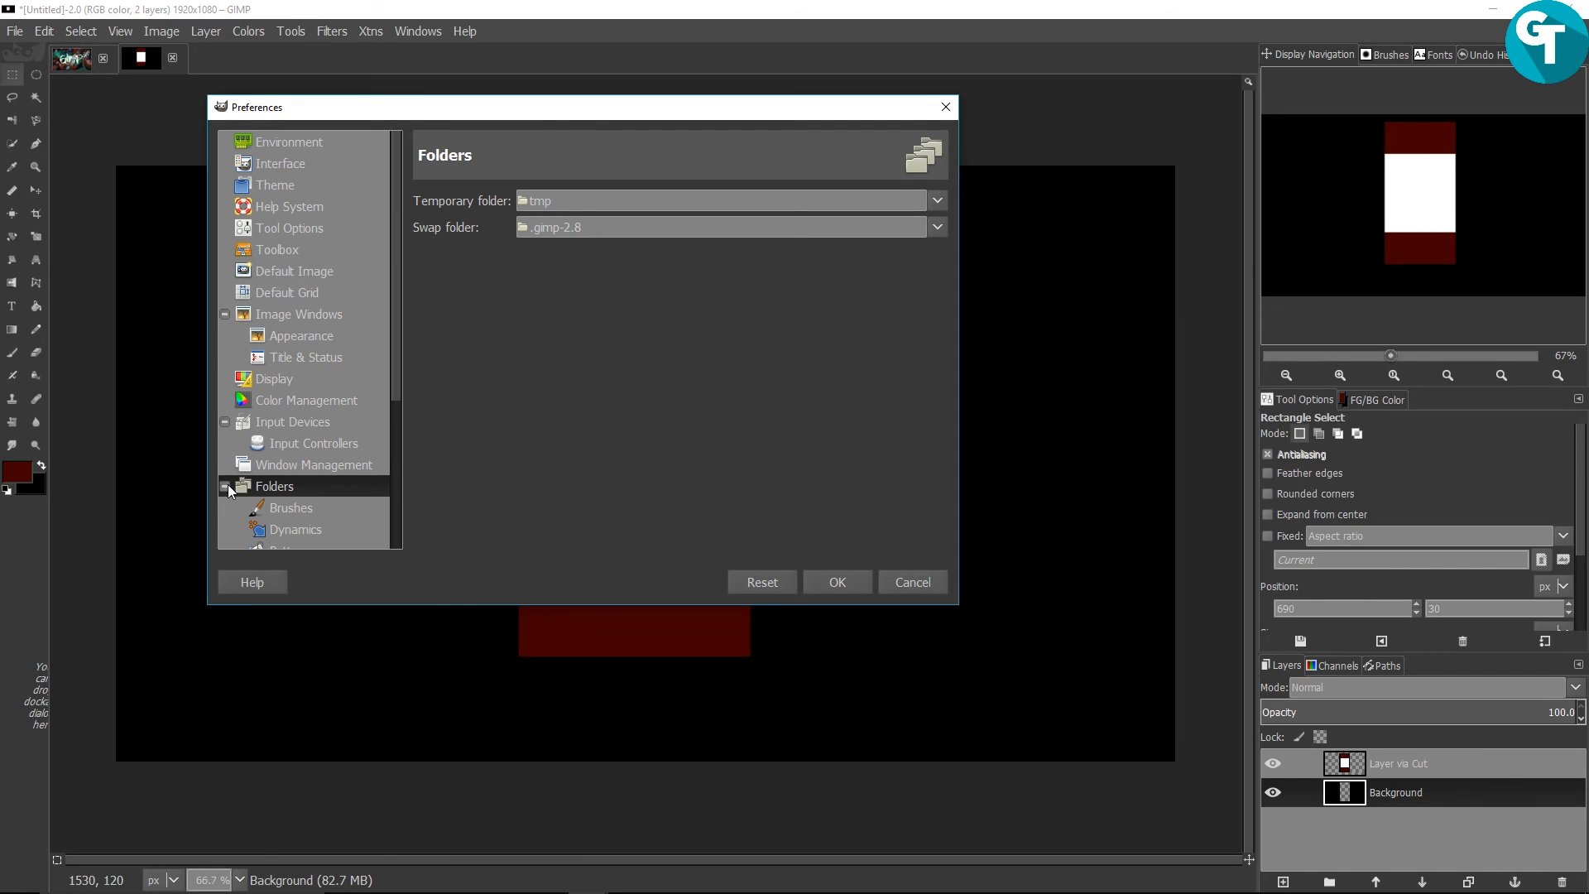
{"action": "scroll", "coordinate": [327, 463], "scroll_direction": "down", "scroll_amount": 3}
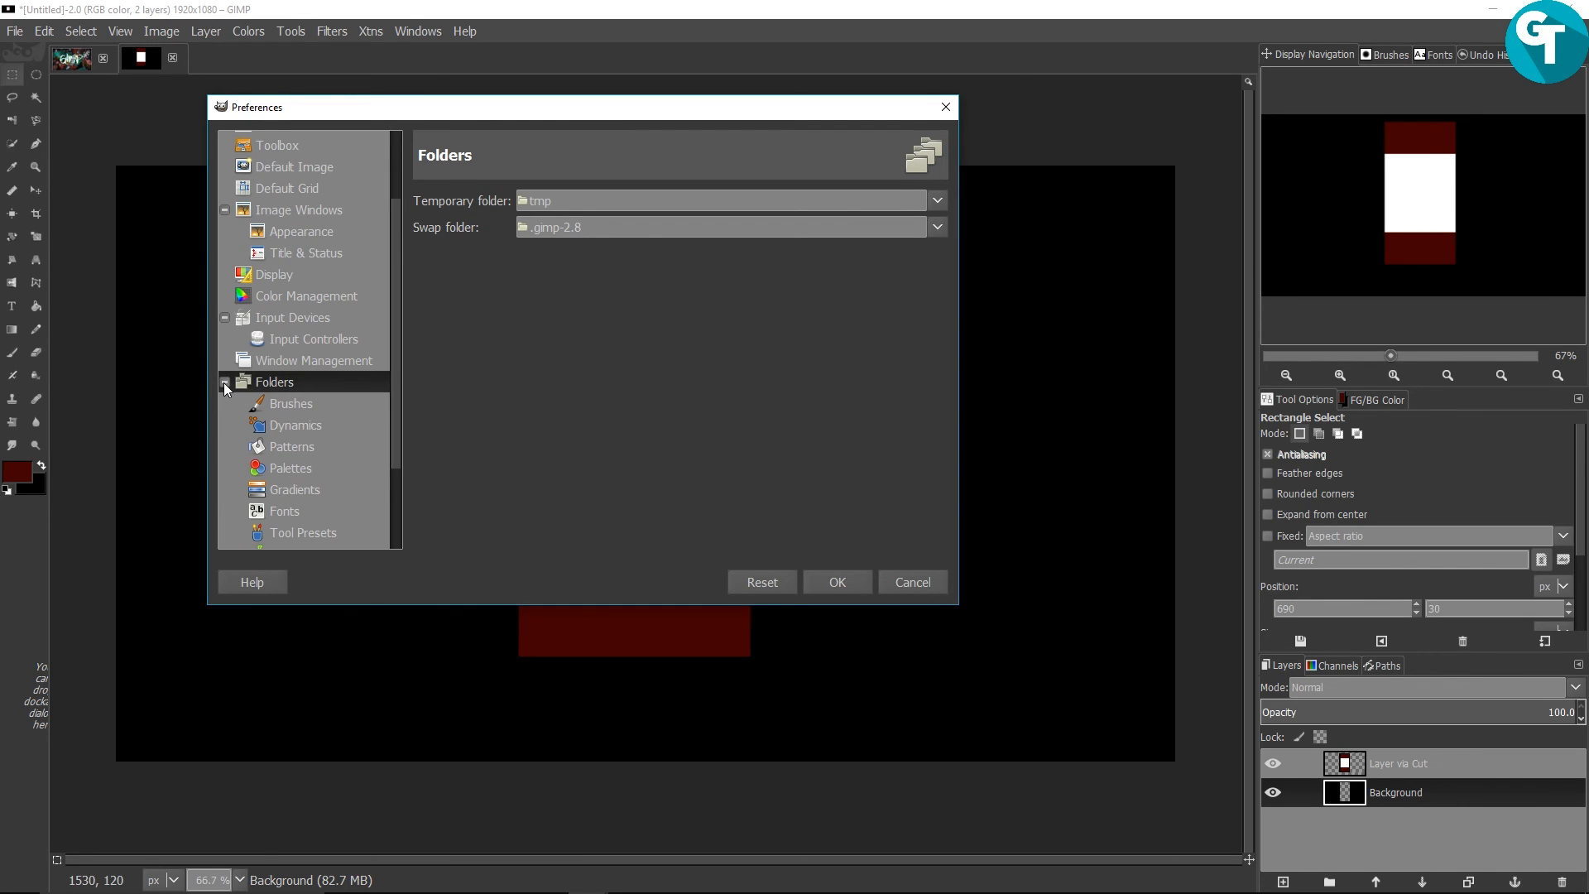
{"action": "scroll", "coordinate": [268, 409], "scroll_direction": "down", "scroll_amount": 4}
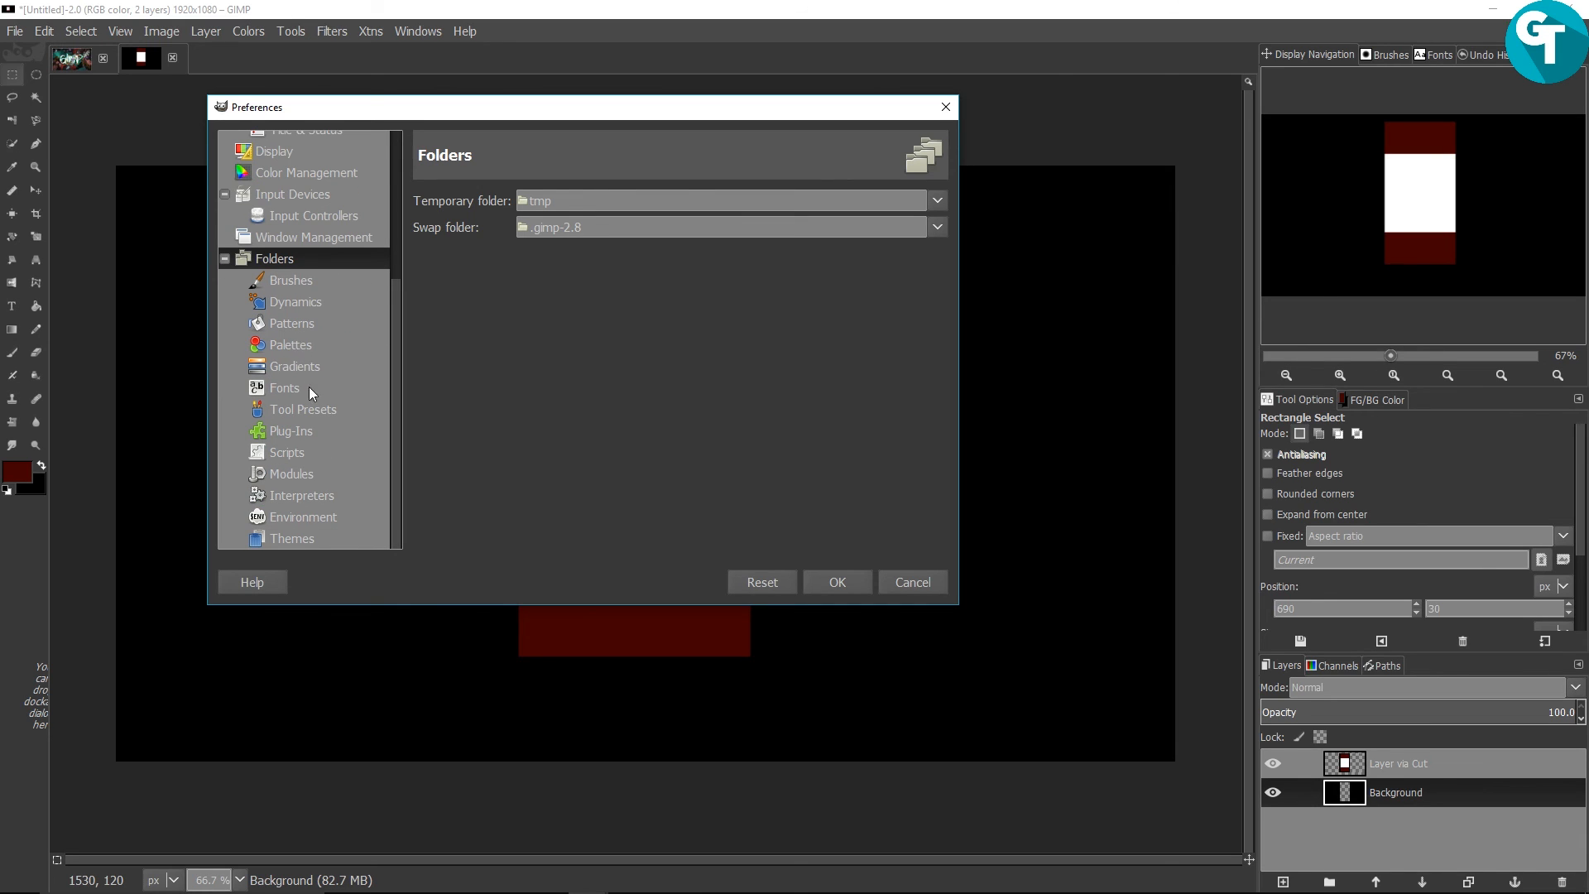
{"action": "left_click", "coordinate": [296, 434]}
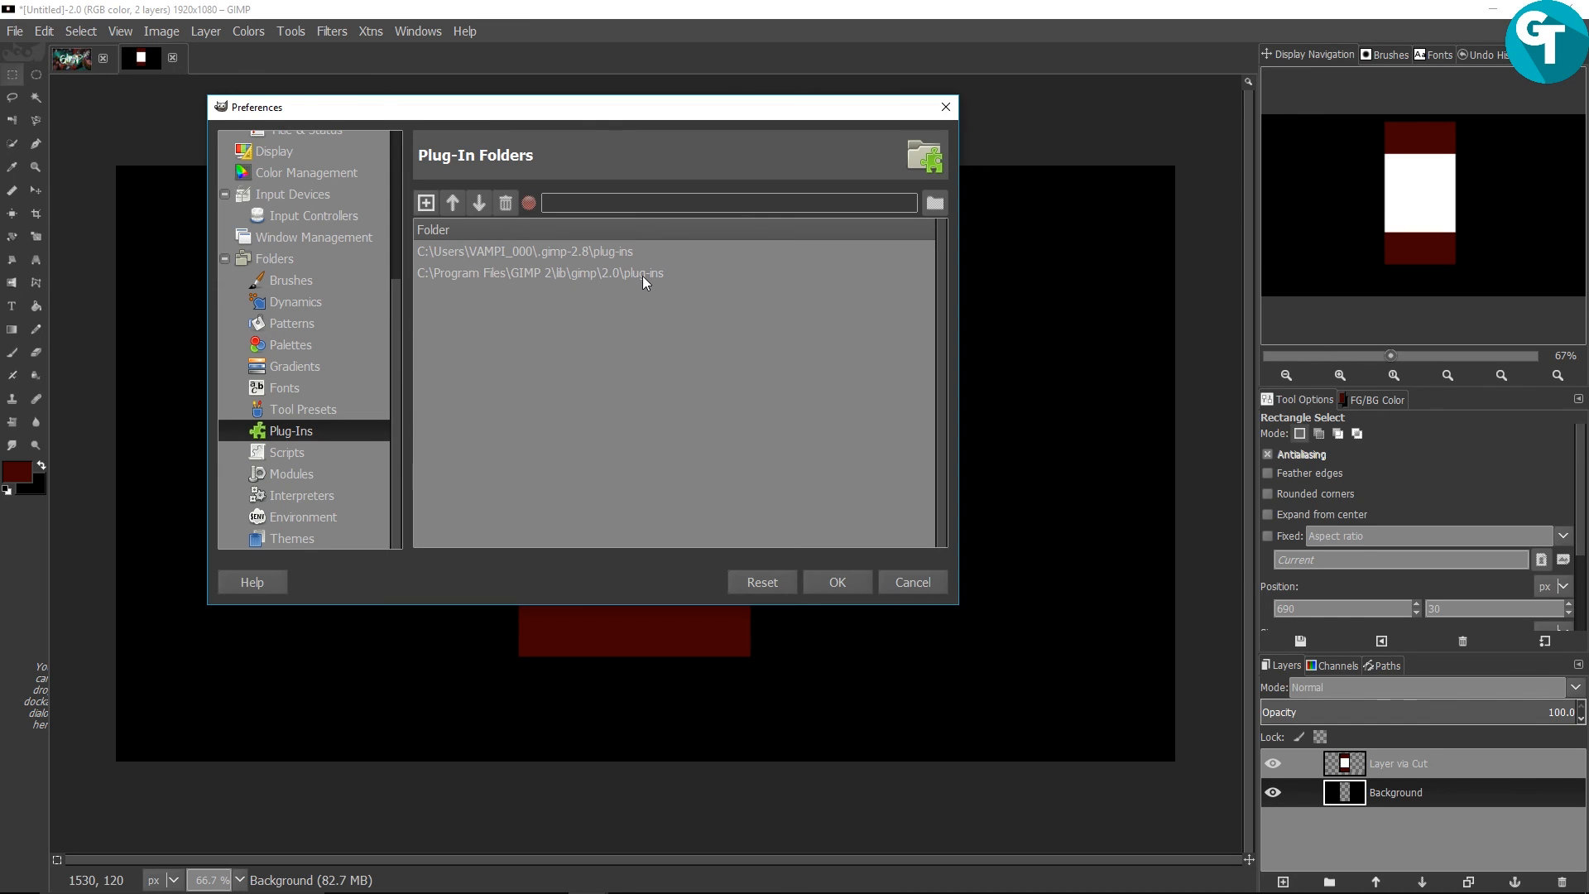
{"action": "left_click", "coordinate": [528, 254]}
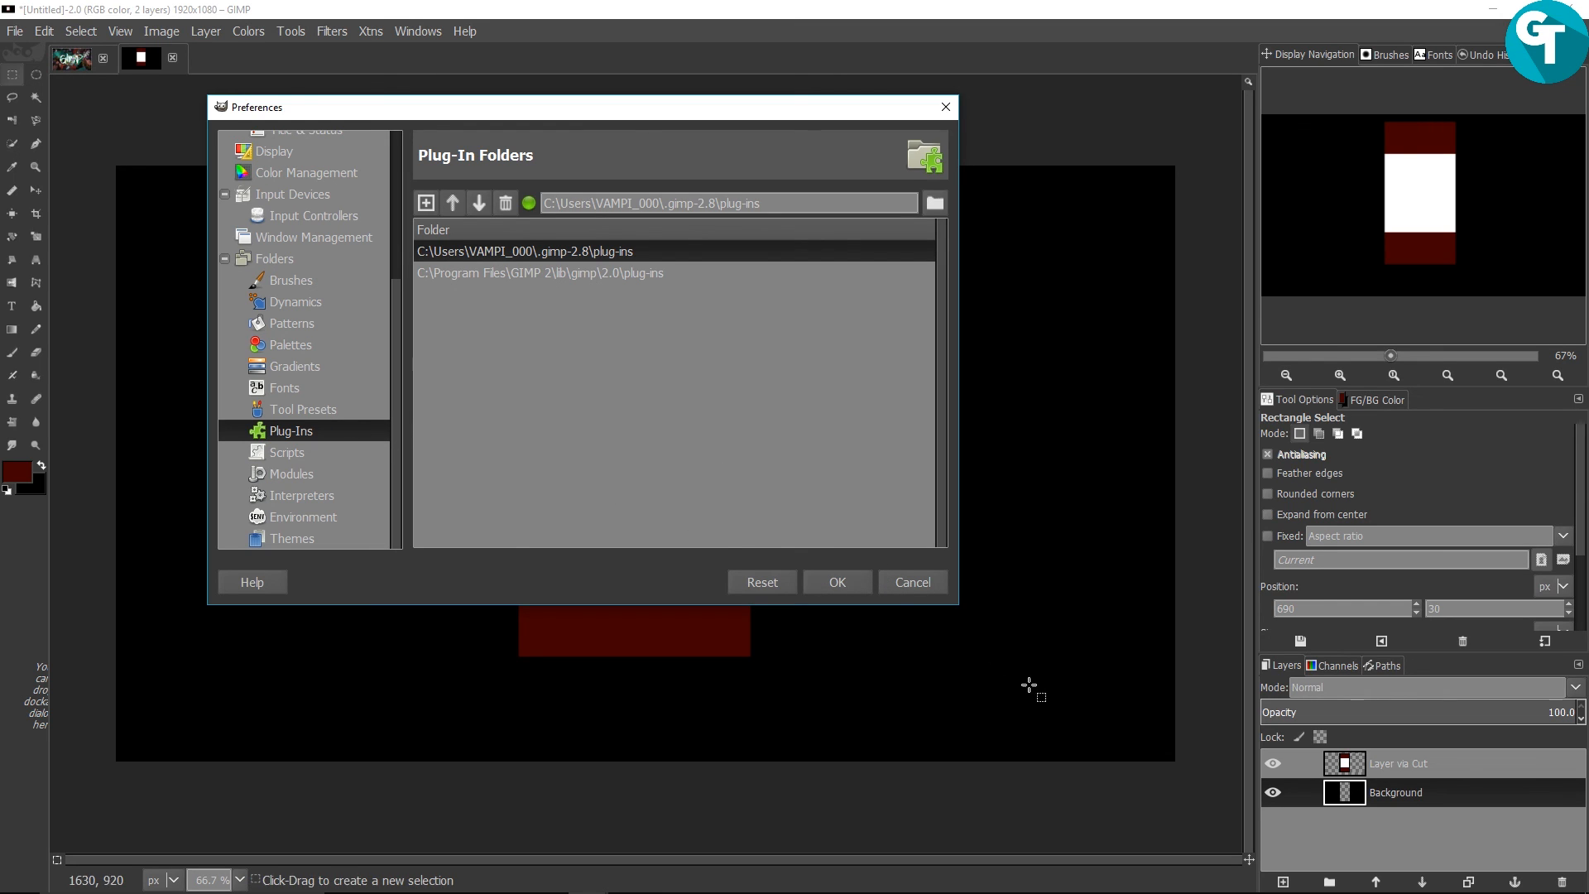
{"action": "left_click", "coordinate": [865, 578]}
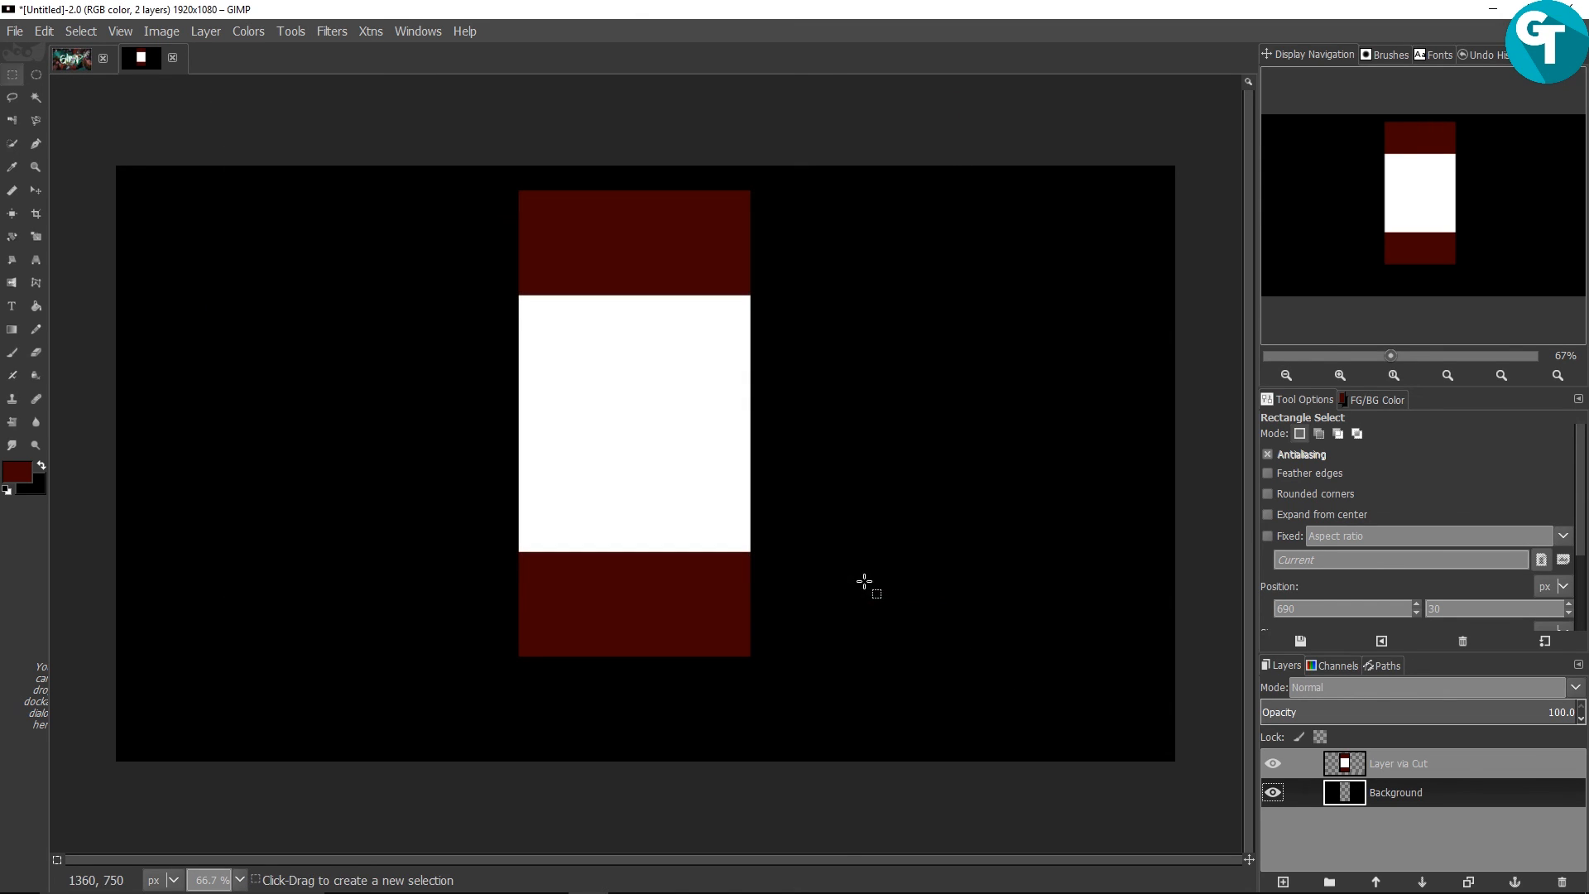
{"action": "left_click", "coordinate": [14, 31]}
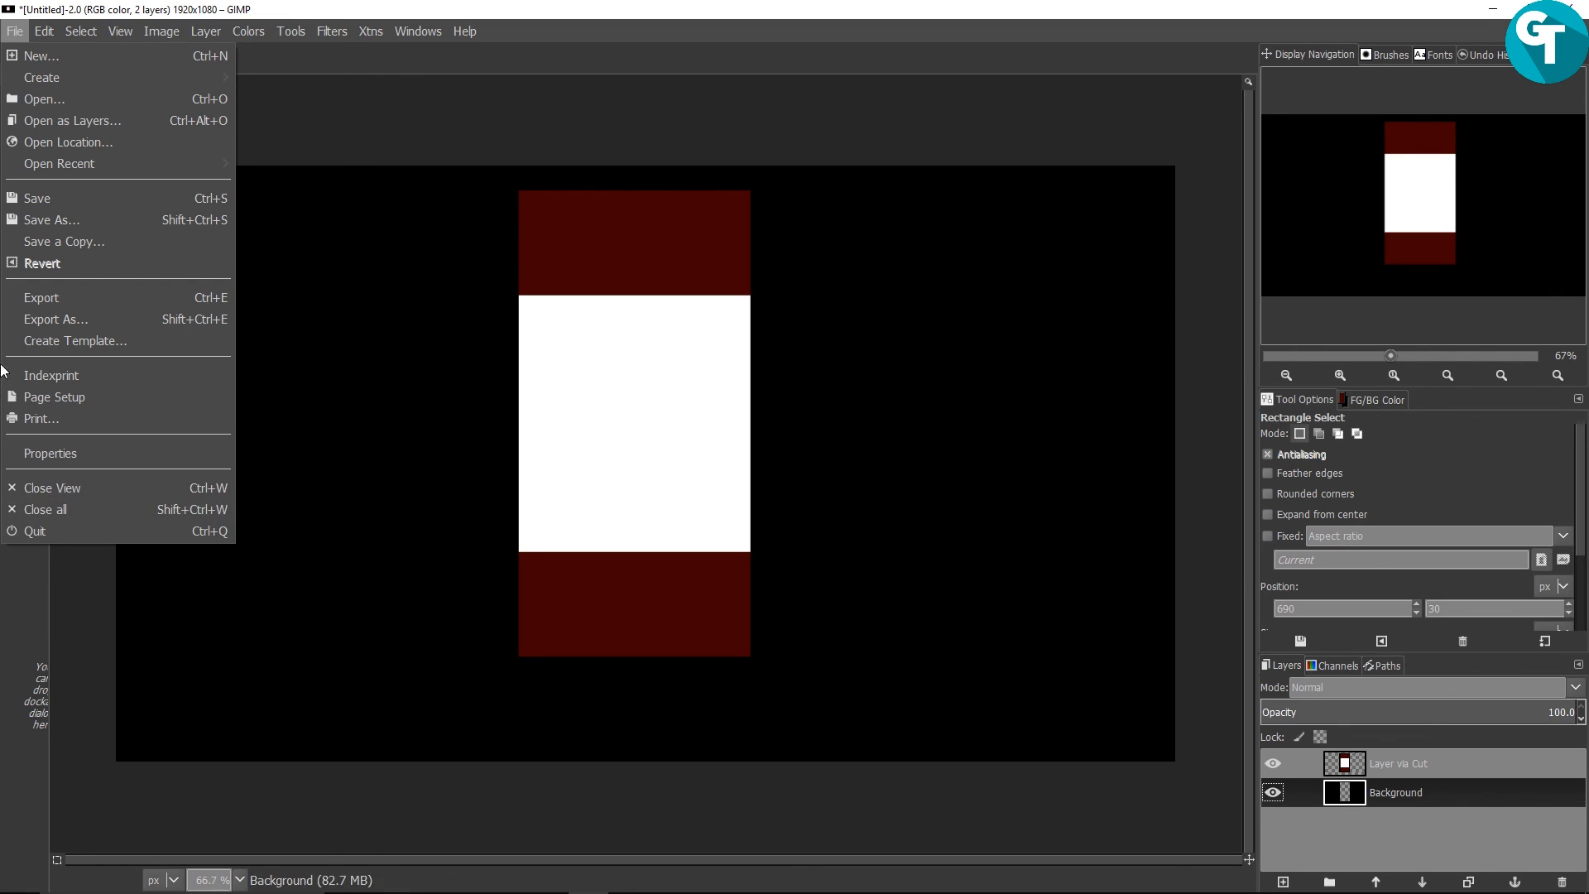
{"action": "left_click", "coordinate": [81, 30]}
{"action": "left_click", "coordinate": [779, 6]}
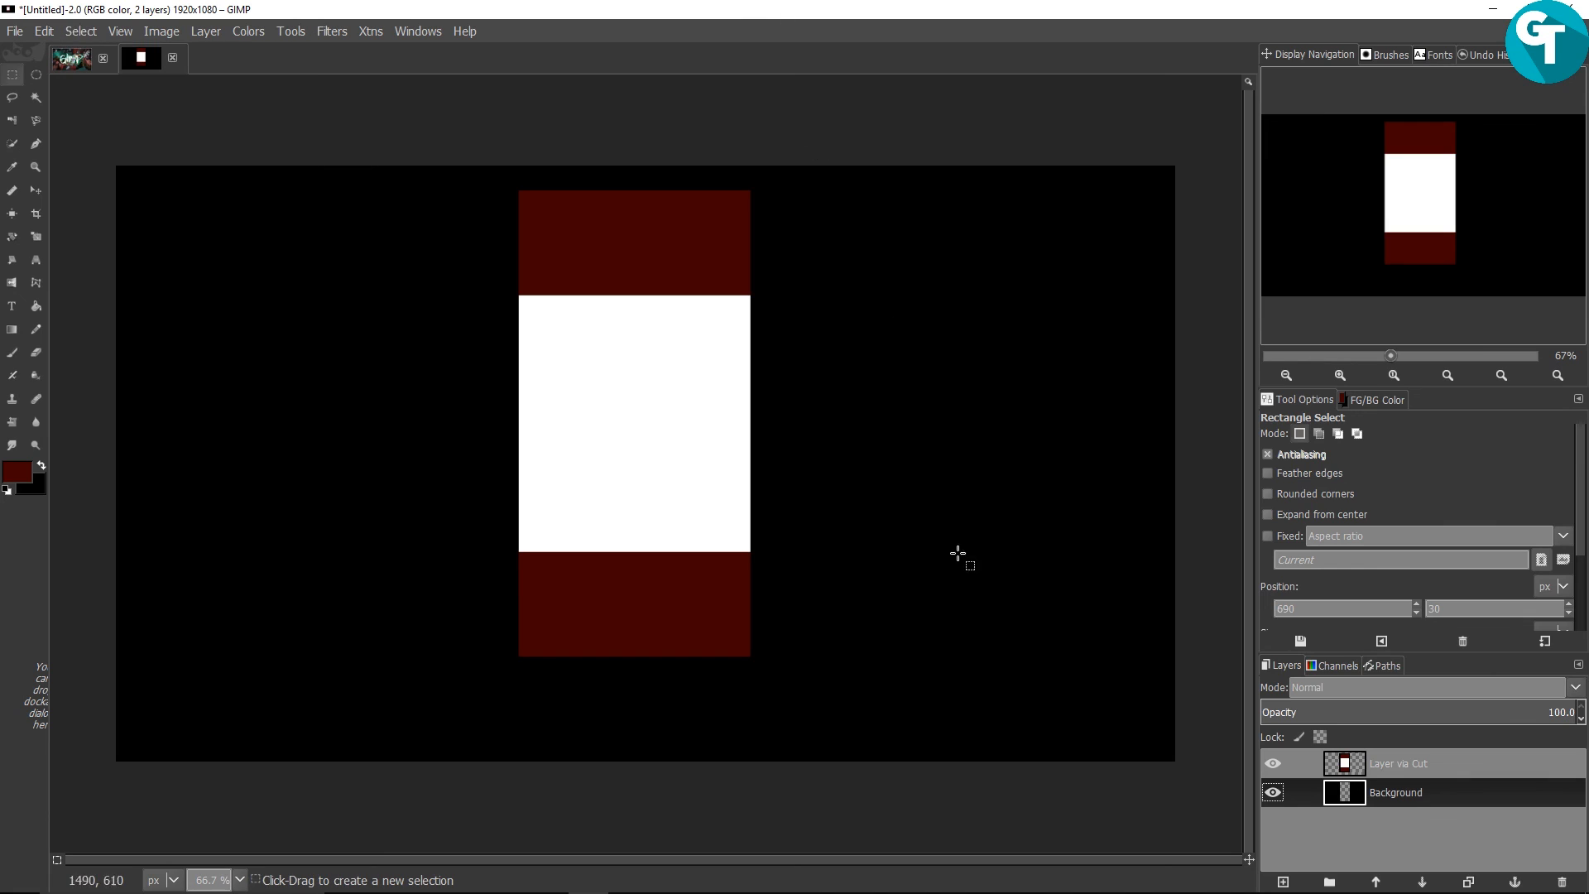